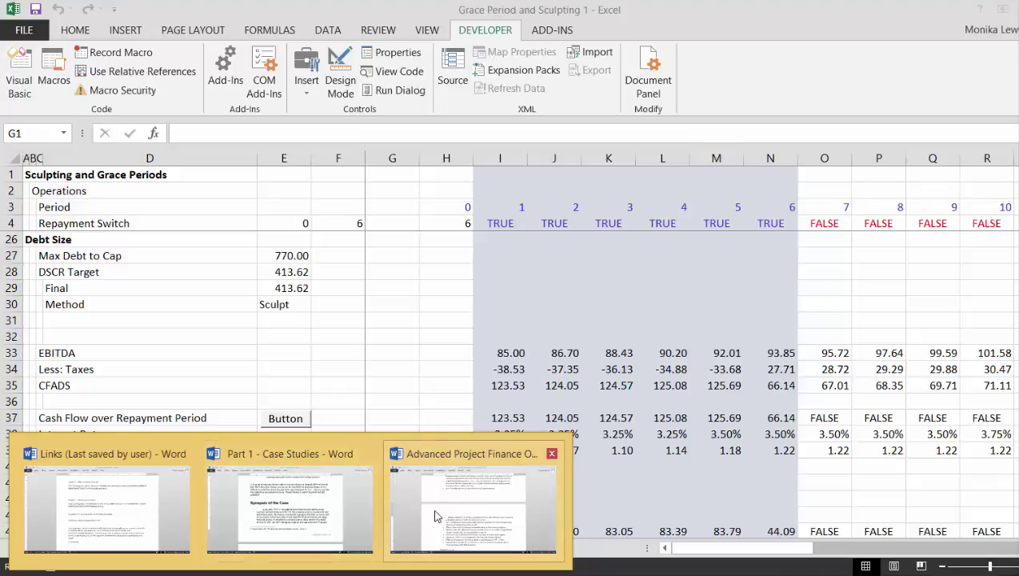
# Step: Switch to the Advanced Project Finance Outline document in Word and re-enlarge its title text after undoing the previous size change
pyautogui.click(437, 515)
pyautogui.hotkey('ctrl', 'Home')
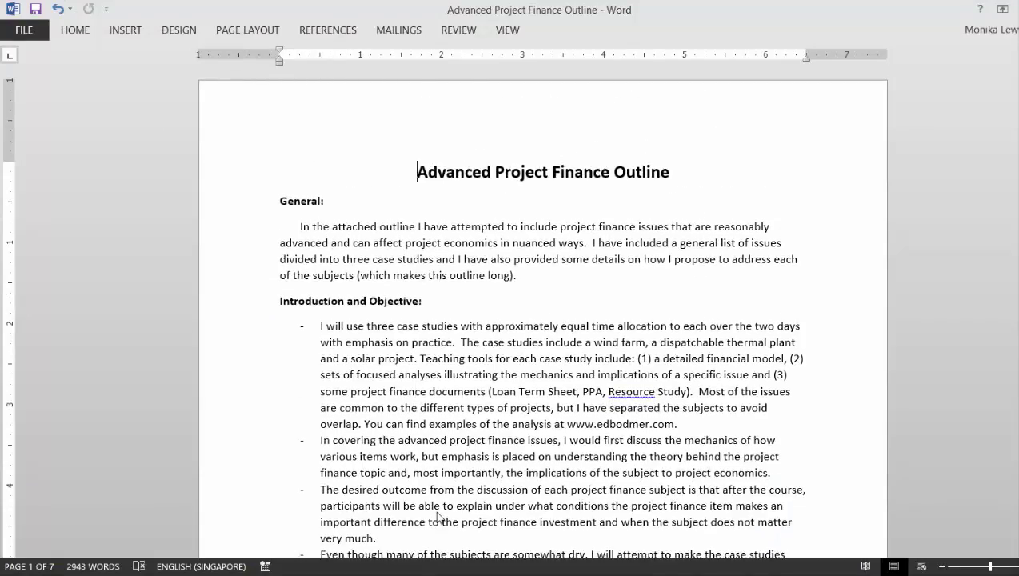
pyautogui.hotkey('shift', 'Down')
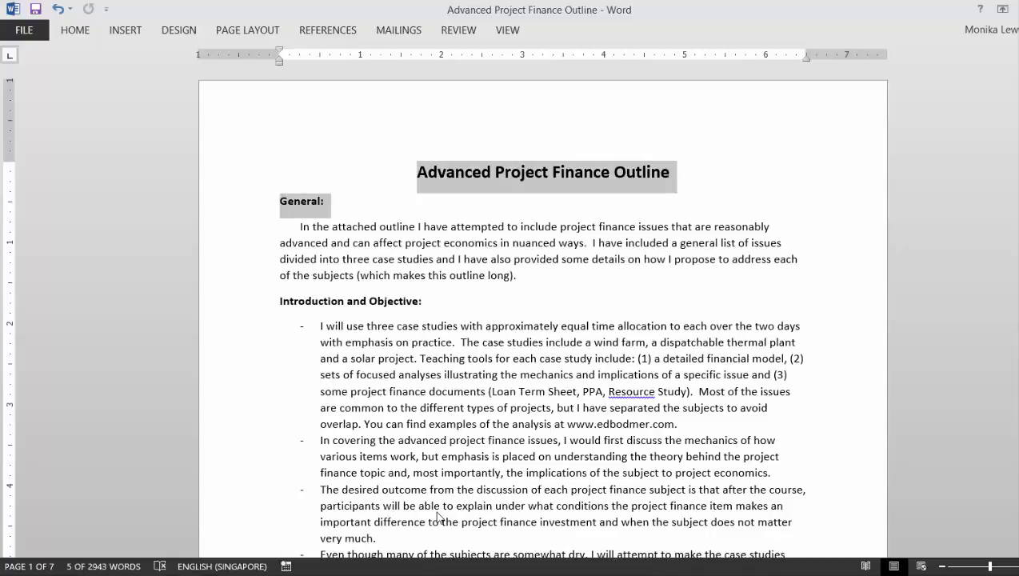
pyautogui.hotkey('shift', 'Left')
pyautogui.hotkey('shift', 'Left')
pyautogui.hotkey('shift', 'Left')
pyautogui.hotkey('shift', 'Left')
pyautogui.hotkey('shift', 'Left')
pyautogui.hotkey('shift', 'Left')
pyautogui.hotkey('shift', 'Left')
pyautogui.hotkey('shift', 'Left')
pyautogui.hotkey('shift', 'Left')
pyautogui.hotkey('shift', 'Left')
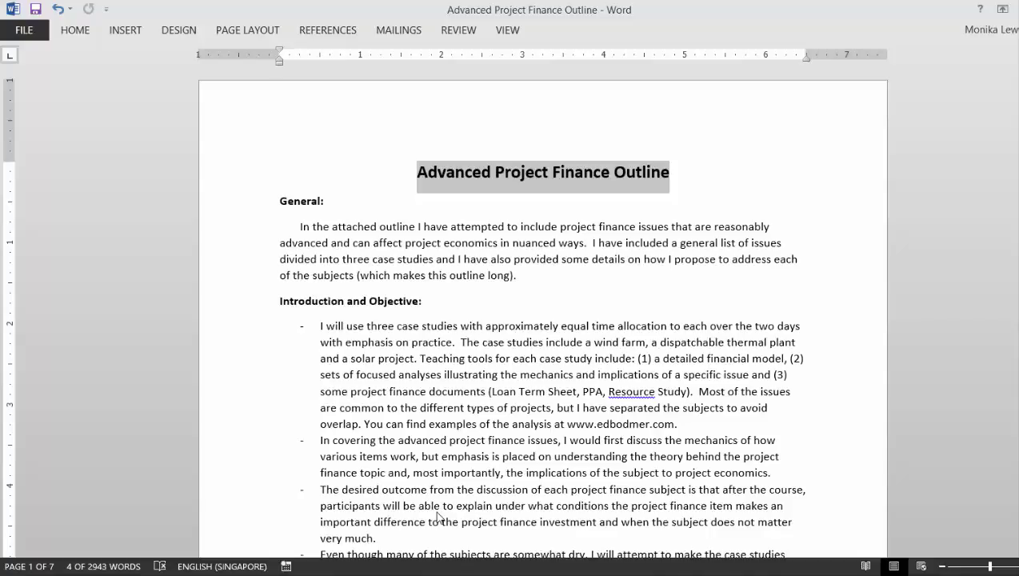
pyautogui.hotkey('ctrl', 'z')
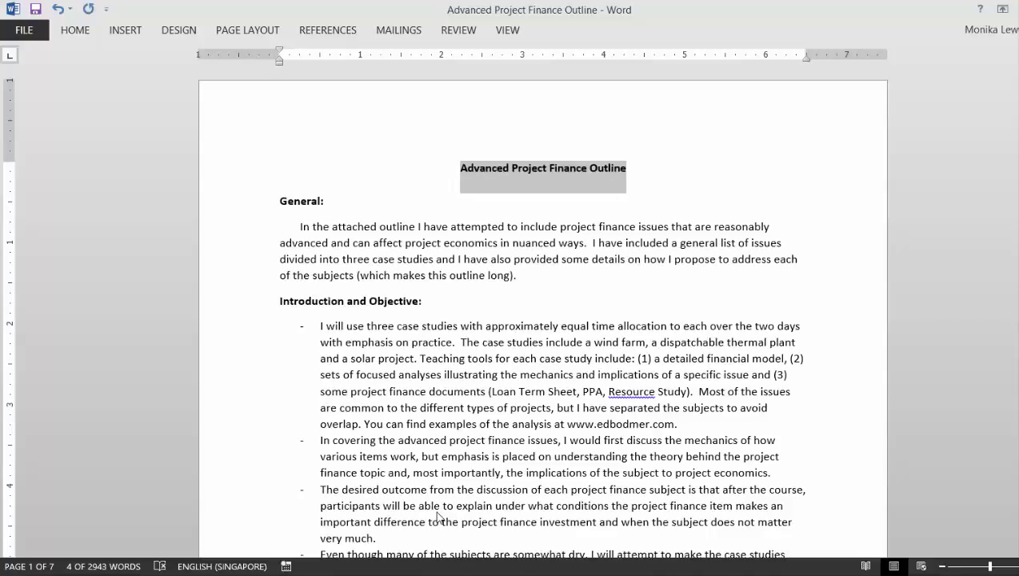
pyautogui.hotkey('ctrl', ']')
pyautogui.hotkey('ctrl', ']')
pyautogui.hotkey('ctrl', ']')
pyautogui.hotkey('ctrl', ']')
pyautogui.hotkey('ctrl', ']')
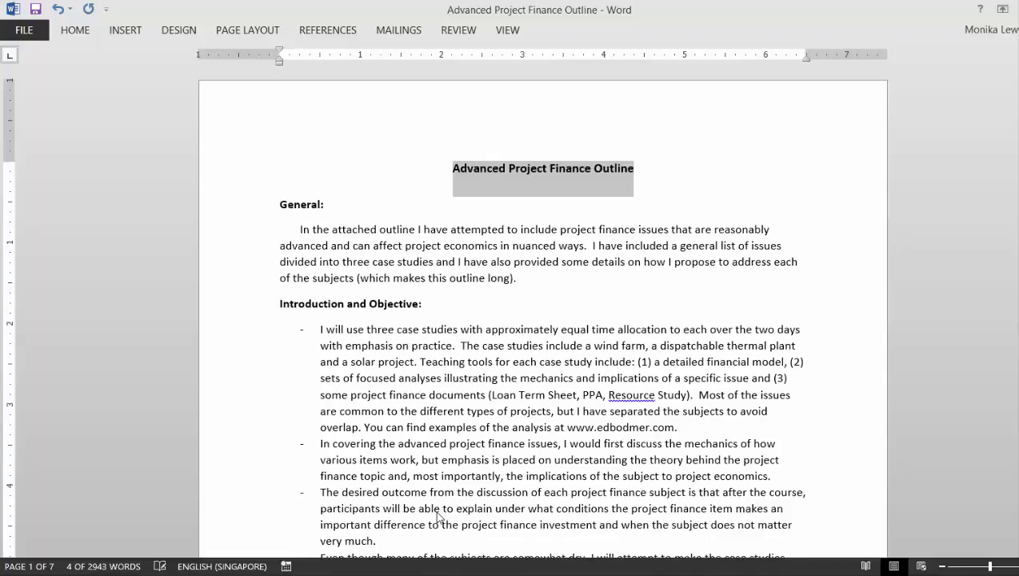
pyautogui.hotkey('ctrl', ']')
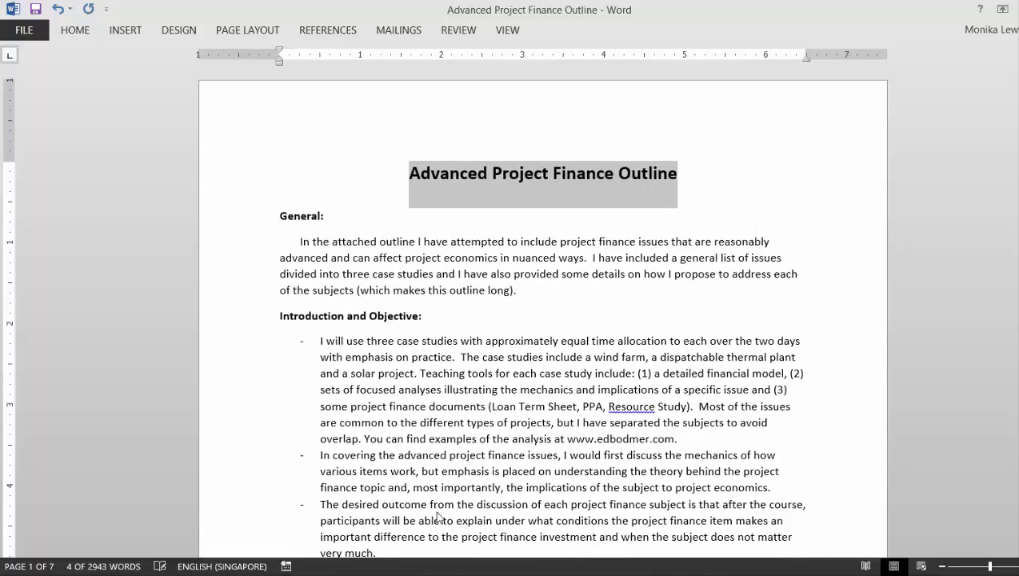
pyautogui.press('Down')
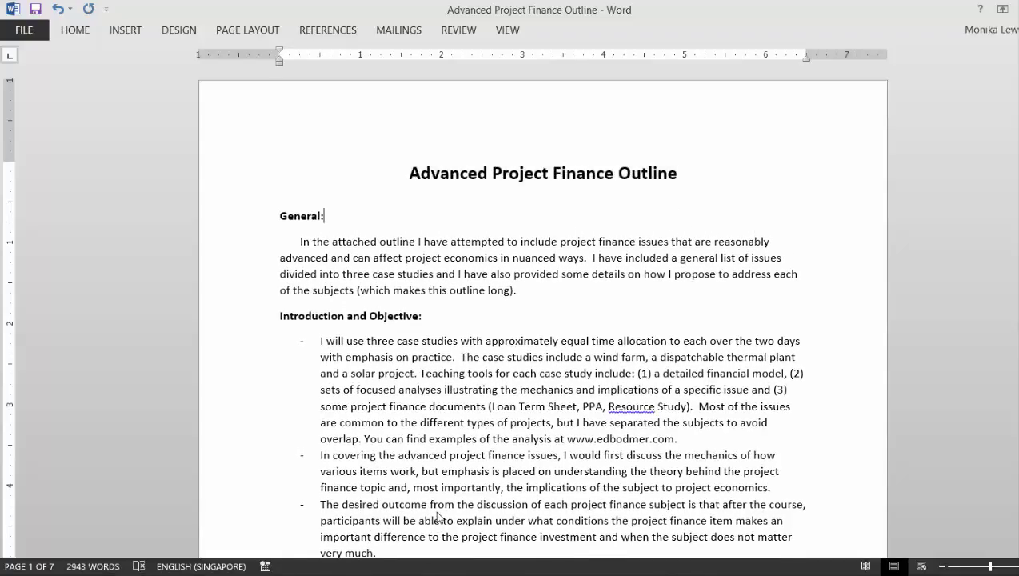
# Step: Read through the Introduction and Objective section and the Wind Case Study's summary of the case and materials used
pyautogui.press('Right')
pyautogui.press('Down')
pyautogui.press('Down')
pyautogui.press('Down')
pyautogui.press('Down')
pyautogui.press('Down')
pyautogui.press('Down')
pyautogui.press('Down')
pyautogui.press('Down')
pyautogui.press('Down')
pyautogui.press('Down')
pyautogui.press('Down')
pyautogui.press('Down')
pyautogui.press('Down')
pyautogui.press('Down')
pyautogui.press('Down')
pyautogui.press('Down')
pyautogui.press('Down')
pyautogui.press('Down')
pyautogui.press('Down')
pyautogui.press('Down')
pyautogui.press('Down')
pyautogui.press('Down')
pyautogui.press('Down')
pyautogui.press('Down')
pyautogui.press('Down')
pyautogui.press('Down')
pyautogui.press('Down')
pyautogui.press('Down')
pyautogui.press('Down')
pyautogui.press('Down')
pyautogui.press('Down')
pyautogui.press('Down')
pyautogui.press('Down')
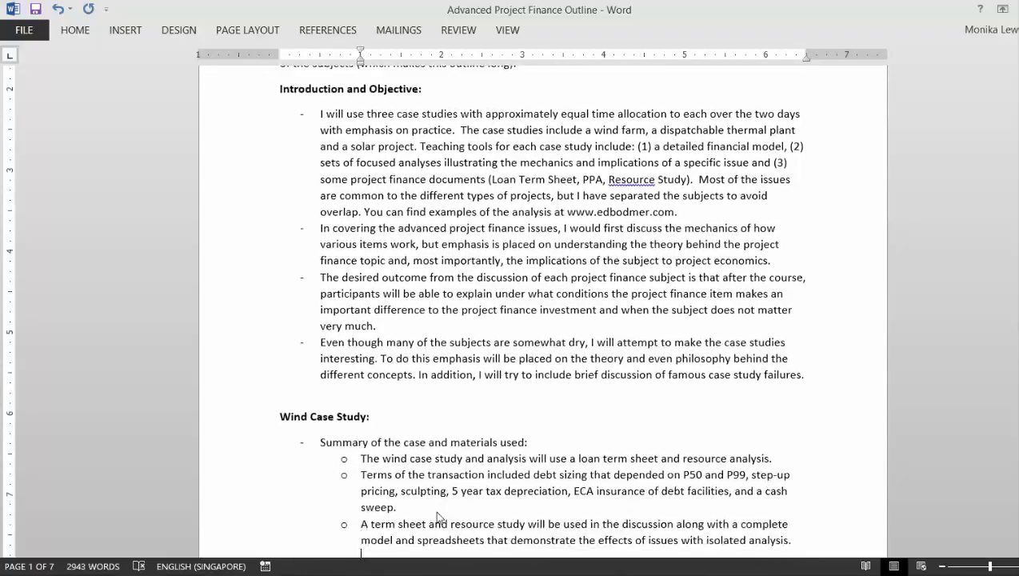
# Step: Skim the Wind Case Study's Overview of Issues as far as the LLCR point, and return to the transaction terms in the summary
pyautogui.press('Down')
pyautogui.press('Down')
pyautogui.press('Down')
pyautogui.press('Down')
pyautogui.press('Down')
pyautogui.press('Down')
pyautogui.press('Down')
pyautogui.press('Down')
pyautogui.press('Down')
pyautogui.press('Down')
pyautogui.press('Down')
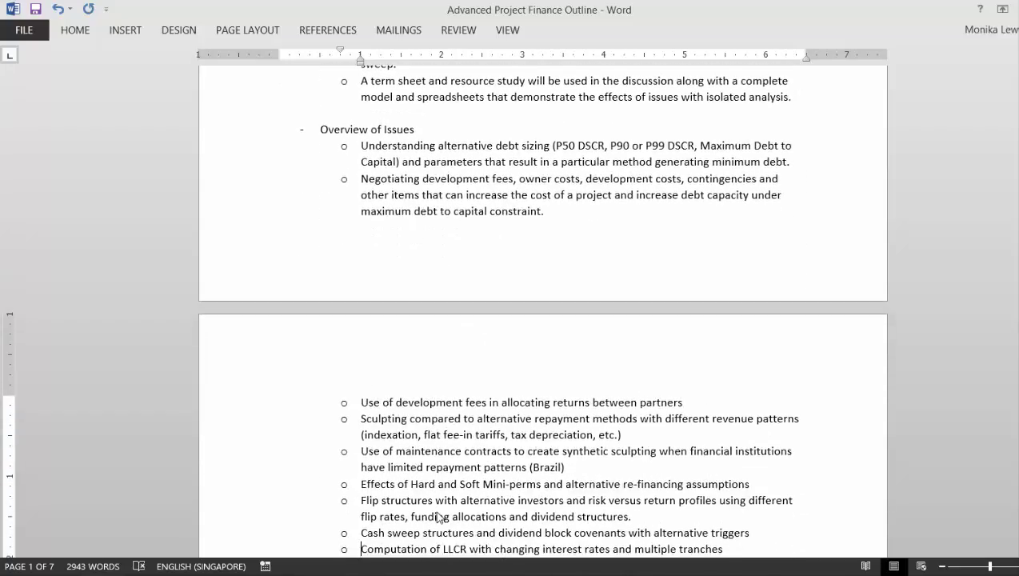
pyautogui.press('Up')
pyautogui.press('Up')
pyautogui.press('Up')
pyautogui.press('Up')
pyautogui.press('Up')
pyautogui.press('Up')
pyautogui.press('Up')
pyautogui.press('Up')
pyautogui.press('Up')
pyautogui.press('Up')
pyautogui.press('Up')
pyautogui.press('Up')
pyautogui.press('Up')
pyautogui.press('Up')
pyautogui.press('Up')
pyautogui.press('Up')
pyautogui.press('Up')
pyautogui.press('Up')
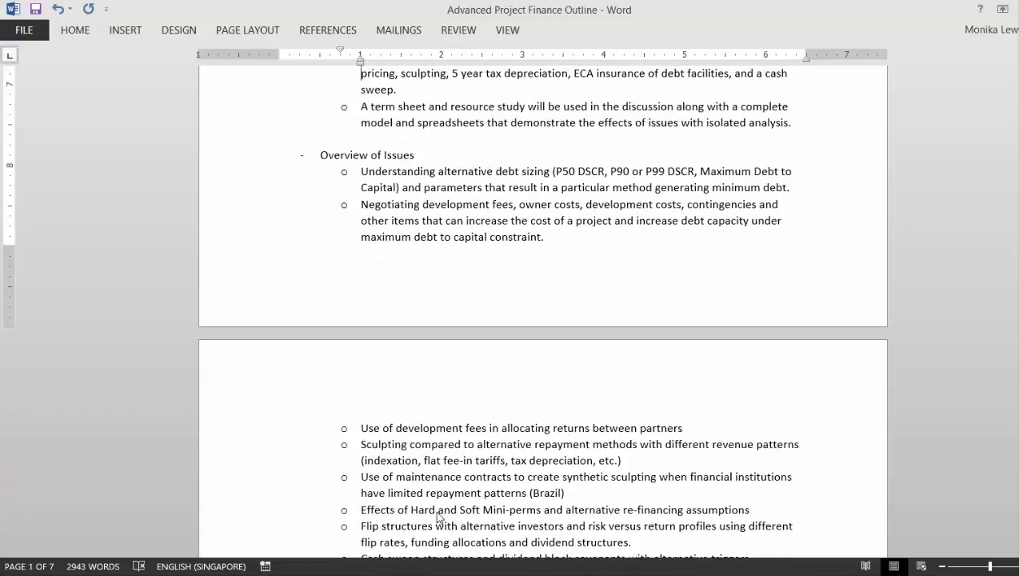
# Step: Examine the Overview of Issues points on alternative debt sizing, negotiating development fees and allocating returns between partners
pyautogui.press('Down')
pyautogui.press('Down')
pyautogui.press('Down')
pyautogui.press('Down')
pyautogui.press('Down')
pyautogui.press('Down')
pyautogui.press('Up')
pyautogui.press('Down')
pyautogui.press('Up')
pyautogui.press('Up')
pyautogui.press('Down')
pyautogui.press('Down')
pyautogui.press('Down')
pyautogui.press('Down')
pyautogui.press('Down')
pyautogui.press('Down')
pyautogui.press('Down')
pyautogui.press('Down')
pyautogui.press('Down')
pyautogui.press('Down')
pyautogui.press('Down')
pyautogui.press('Down')
pyautogui.press('Up')
pyautogui.press('Up')
pyautogui.press('Up')
pyautogui.press('Up')
pyautogui.press('Up')
pyautogui.press('Up')
pyautogui.press('Up')
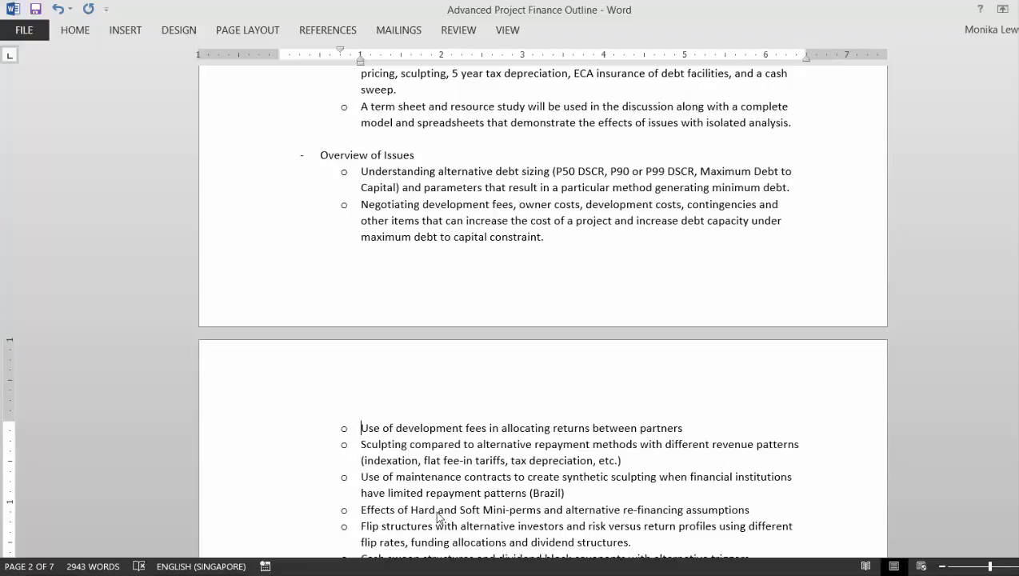
# Step: Review the issues on sculpting, maintenance contracts, mini-perms, flip structures, cash sweeps, LLCR computation and changing risk over time
pyautogui.press('Down')
pyautogui.press('Down')
pyautogui.press('Down')
pyautogui.press('Down')
pyautogui.press('Down')
pyautogui.press('Down')
pyautogui.press('Down')
pyautogui.press('Down')
pyautogui.press('Down')
pyautogui.press('Down')
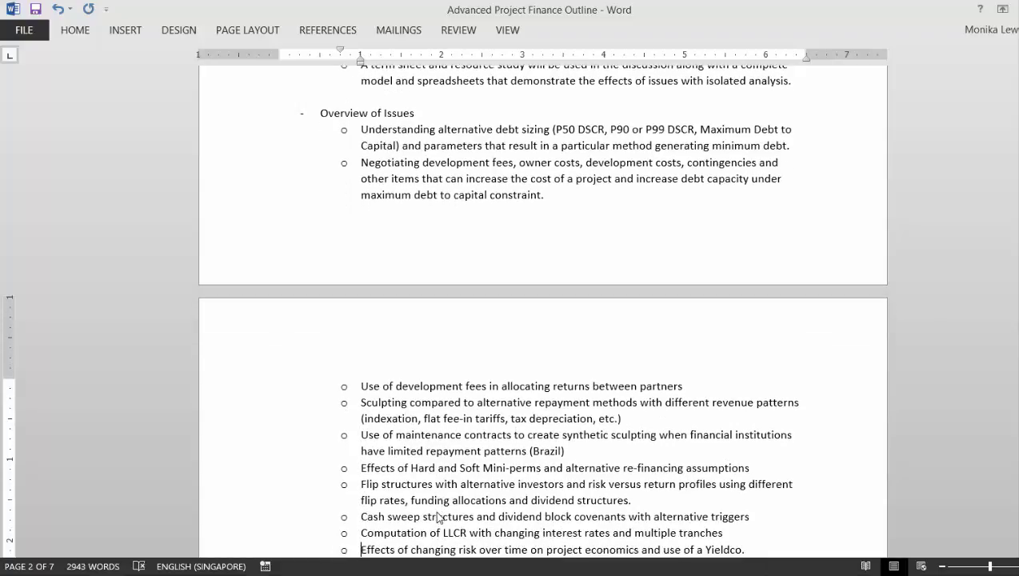
pyautogui.press('Up')
pyautogui.press('Up')
pyautogui.press('Up')
pyautogui.press('Up')
pyautogui.press('Up')
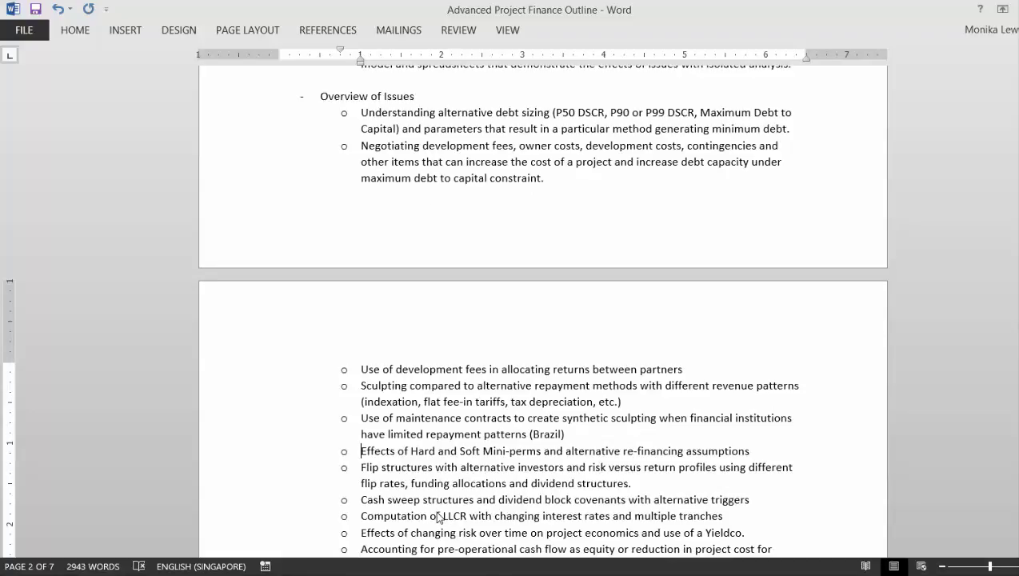
# Step: Read the Wind Case Study's Detailed Discussion on debt constraints, development fees and the effects of sculpting
pyautogui.press('Down')
pyautogui.press('Down')
pyautogui.press('Down')
pyautogui.press('Down')
pyautogui.press('Down')
pyautogui.press('Down')
pyautogui.press('Down')
pyautogui.press('Down')
pyautogui.press('Down')
pyautogui.press('Down')
pyautogui.press('Down')
pyautogui.press('Down')
pyautogui.press('Down')
pyautogui.press('Down')
pyautogui.press('Down')
pyautogui.press('Down')
pyautogui.press('Down')
pyautogui.press('Down')
pyautogui.press('Down')
pyautogui.press('Down')
pyautogui.press('Down')
pyautogui.press('Down')
pyautogui.press('Down')
pyautogui.press('Down')
pyautogui.press('Down')
pyautogui.press('Down')
pyautogui.press('Down')
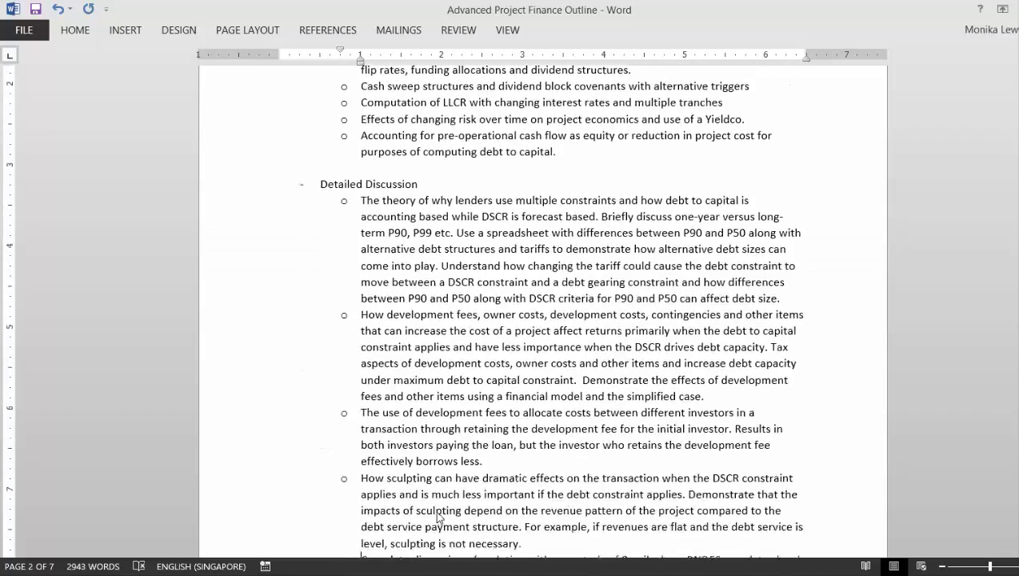
# Step: Skim the rest of the Wind Case Study's Detailed Discussion as far as the Thermal Case Study with PPA and Merchant Risk
pyautogui.press('Down')
pyautogui.press('Down')
pyautogui.press('Down')
pyautogui.press('Down')
pyautogui.press('Down')
pyautogui.press('Down')
pyautogui.press('Down')
pyautogui.press('Down')
pyautogui.press('Down')
pyautogui.press('Down')
pyautogui.press('Down')
pyautogui.press('Down')
pyautogui.press('Down')
pyautogui.press('Down')
pyautogui.press('Down')
pyautogui.press('Down')
pyautogui.press('Down')
pyautogui.press('Down')
pyautogui.press('Down')
pyautogui.press('Down')
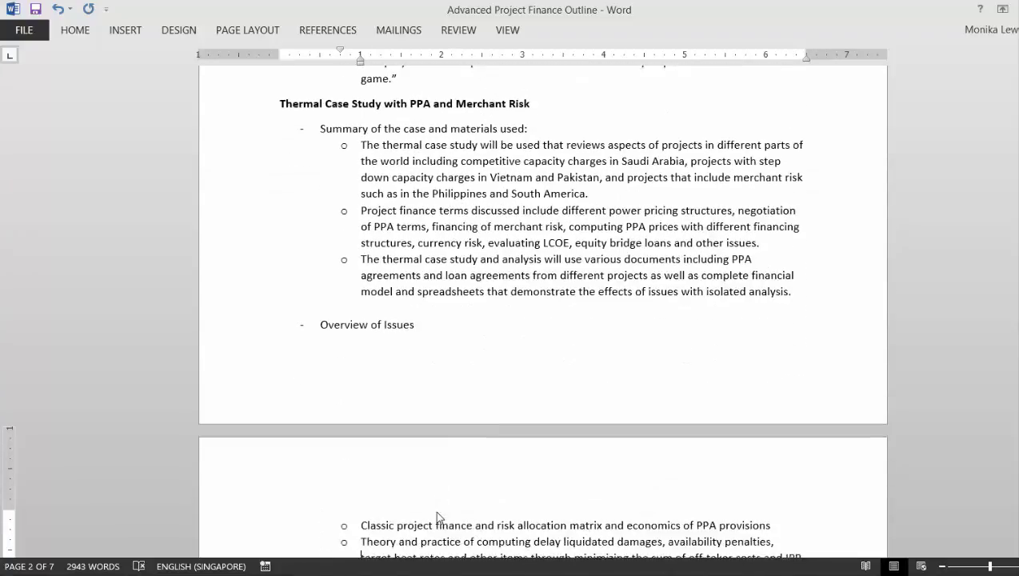
# Step: Read the Thermal Case Study's summary covering the projects reviewed, the project finance terms and the documents used
pyautogui.press('Up')
pyautogui.press('Up')
pyautogui.press('Up')
pyautogui.press('Up')
pyautogui.press('Up')
pyautogui.press('Up')
pyautogui.press('Up')
pyautogui.press('Up')
pyautogui.press('Up')
pyautogui.press('Up')
pyautogui.press('Down')
pyautogui.press('Down')
pyautogui.press('Down')
pyautogui.press('Down')
pyautogui.press('Down')
pyautogui.press('Down')
pyautogui.press('Down')
pyautogui.press('Down')
pyautogui.press('Down')
pyautogui.press('Down')
pyautogui.press('Down')
pyautogui.press('Down')
pyautogui.press('Down')
pyautogui.press('Down')
pyautogui.press('Down')
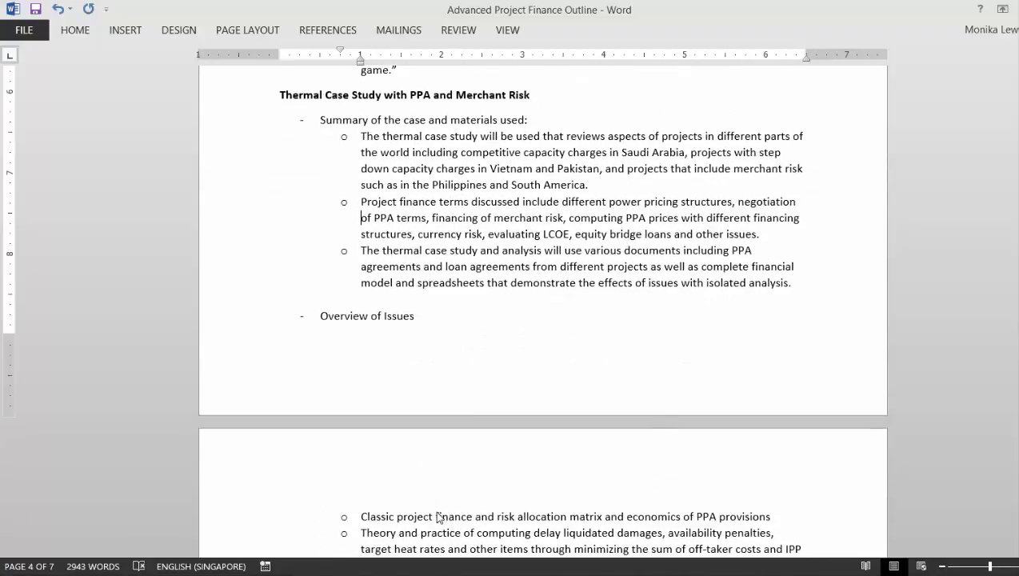
# Step: Examine the Thermal Case Study's Overview of Issues, from the risk allocation matrix to profits in the O&M contract
pyautogui.press('Down')
pyautogui.press('Down')
pyautogui.press('Down')
pyautogui.press('Down')
pyautogui.press('Down')
pyautogui.press('Down')
pyautogui.press('Down')
pyautogui.press('Down')
pyautogui.press('Down')
pyautogui.press('Down')
pyautogui.press('Down')
pyautogui.press('Down')
pyautogui.press('Down')
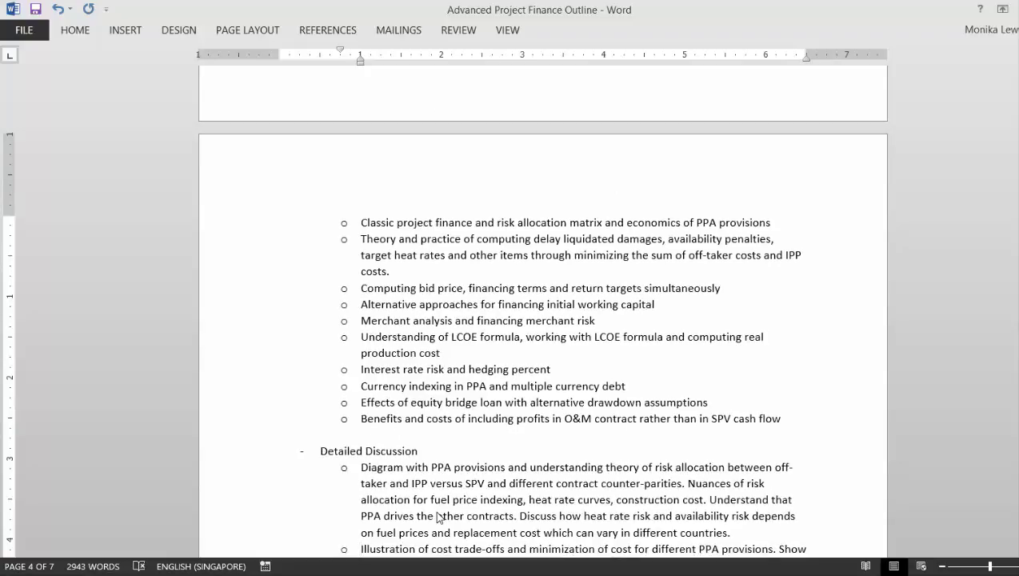
pyautogui.press('Down')
pyautogui.press('Down')
pyautogui.press('Down')
pyautogui.press('Down')
pyautogui.press('Down')
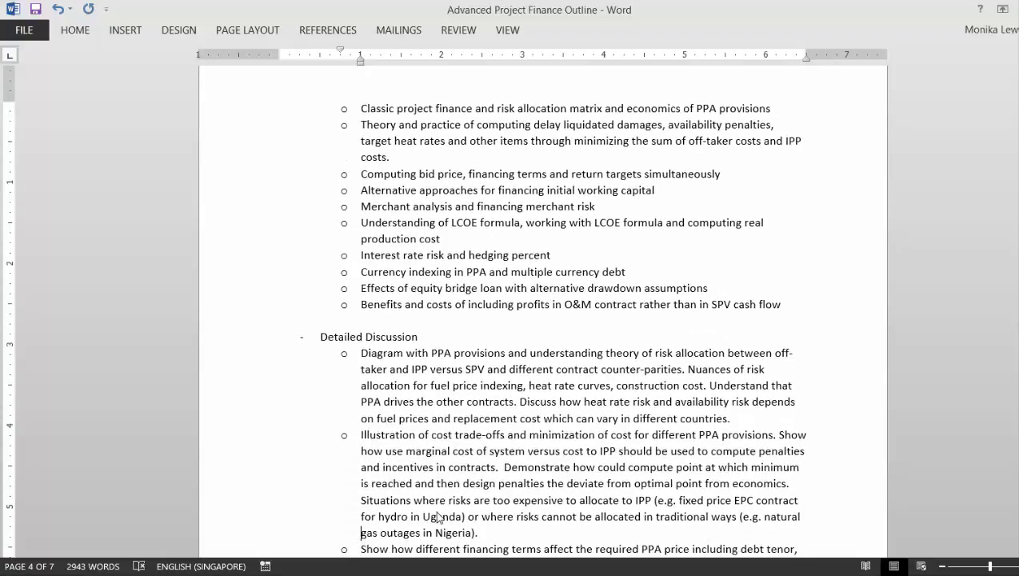
# Step: Go back over the thermal Overview of Issues, including merchant risk, LCOE, hedging, currency indexing and equity bridge loans
pyautogui.press('Up')
pyautogui.press('Up')
pyautogui.press('Up')
pyautogui.press('Up')
pyautogui.press('Up')
pyautogui.press('Up')
pyautogui.press('Up')
pyautogui.press('Up')
pyautogui.press('Up')
pyautogui.press('Up')
pyautogui.press('Up')
pyautogui.press('Up')
pyautogui.press('Up')
pyautogui.press('Up')
pyautogui.press('Up')
pyautogui.press('Up')
pyautogui.press('Up')
pyautogui.press('Up')
# Step: Read the thermal Detailed Discussion on PPA risk allocation, cost trade-offs and the effect of financing terms on PPA price
pyautogui.press('Down')
pyautogui.press('Down')
pyautogui.press('Down')
pyautogui.press('Down')
pyautogui.press('Down')
pyautogui.press('Down')
pyautogui.press('Down')
pyautogui.press('Down')
pyautogui.press('Down')
pyautogui.press('Down')
pyautogui.press('Down')
pyautogui.press('Down')
pyautogui.press('Down')
pyautogui.press('Down')
pyautogui.press('Down')
pyautogui.press('Down')
pyautogui.press('Down')
pyautogui.press('Down')
pyautogui.press('Down')
pyautogui.press('Down')
pyautogui.press('Down')
pyautogui.press('Down')
pyautogui.press('Down')
pyautogui.press('Down')
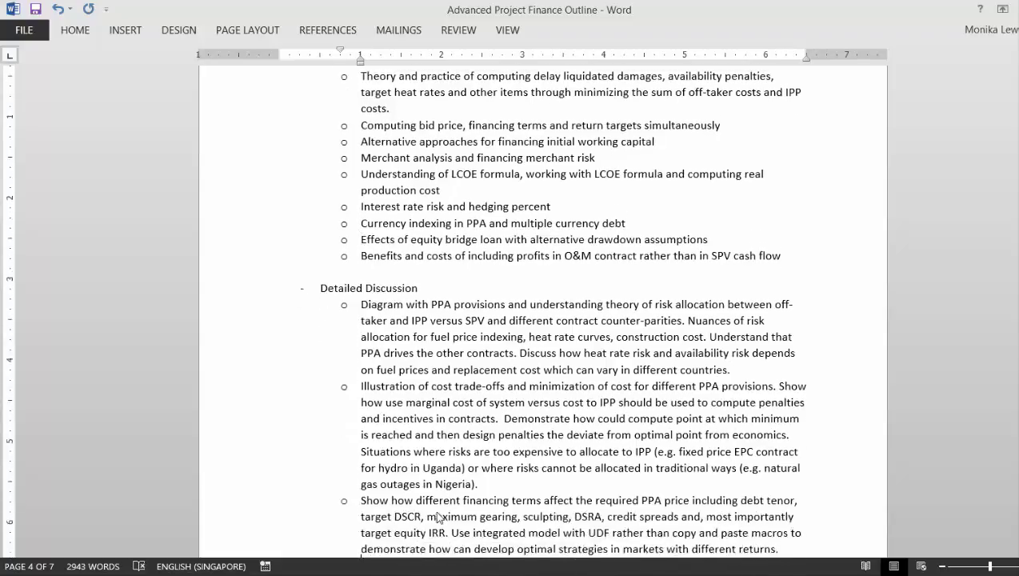
# Step: Skim the remaining thermal discussion points on currency, hedging, bridge loans and O&M contracts, and proceed to the Solar Case Study summary
pyautogui.press('Down')
pyautogui.press('Down')
pyautogui.press('Down')
pyautogui.press('Down')
pyautogui.press('Down')
pyautogui.press('Down')
pyautogui.press('Down')
pyautogui.press('Down')
pyautogui.press('Down')
pyautogui.press('Down')
pyautogui.press('Down')
pyautogui.press('Down')
pyautogui.press('Down')
pyautogui.press('Down')
pyautogui.press('Down')
pyautogui.press('Down')
pyautogui.press('Down')
pyautogui.press('Down')
pyautogui.press('Down')
pyautogui.press('Down')
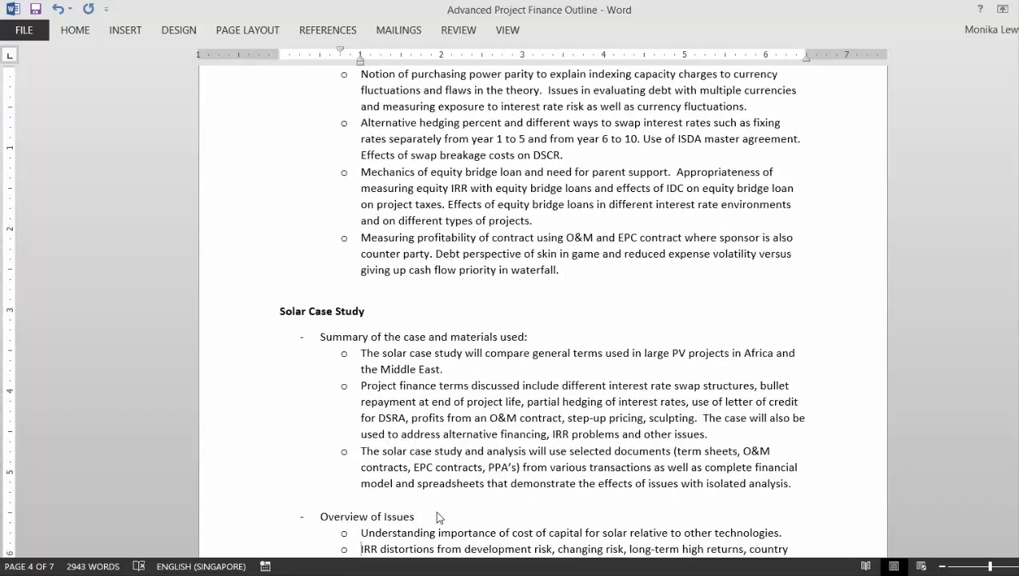
# Step: Look through the Solar Case Study's Overview of Issues and the start of its Detailed Discussion on cost of capital
pyautogui.press('Down')
pyautogui.press('Down')
pyautogui.press('Down')
pyautogui.press('Down')
pyautogui.press('Down')
pyautogui.press('Down')
pyautogui.press('Down')
pyautogui.press('Down')
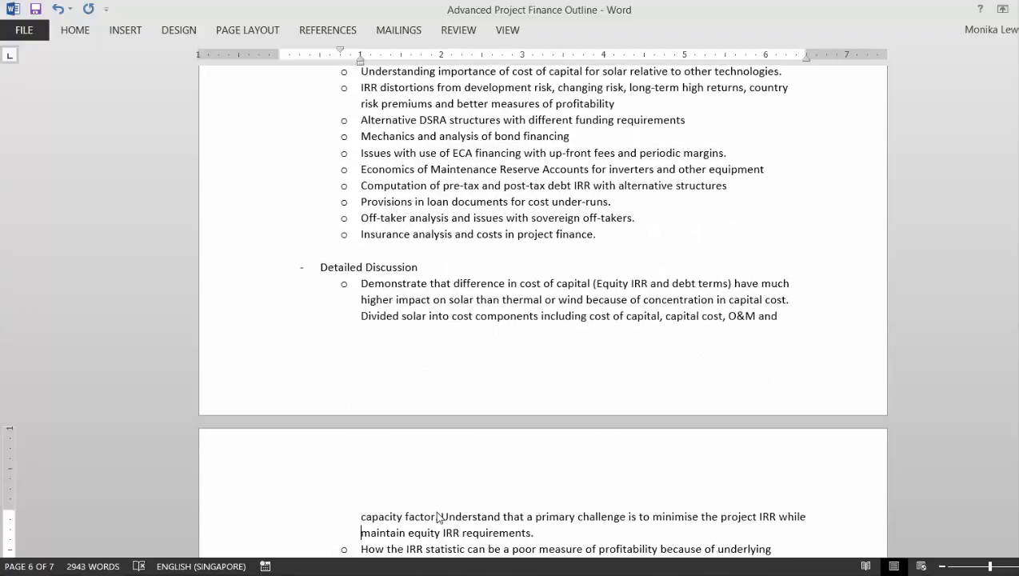
# Step: Return to the solar summary's documents point and review the issues on IRR distortions, DSRA structures, bond and ECA financing
pyautogui.press('Up')
pyautogui.press('Up')
pyautogui.press('Up')
pyautogui.press('Up')
pyautogui.press('Up')
pyautogui.press('Up')
pyautogui.press('Up')
pyautogui.press('Up')
pyautogui.press('Up')
pyautogui.press('Up')
pyautogui.press('Up')
pyautogui.press('Up')
pyautogui.press('Up')
pyautogui.press('Up')
pyautogui.press('Up')
pyautogui.press('Up')
pyautogui.press('Up')
pyautogui.press('Up')
pyautogui.press('Up')
pyautogui.press('Up')
pyautogui.press('Down')
pyautogui.press('Down')
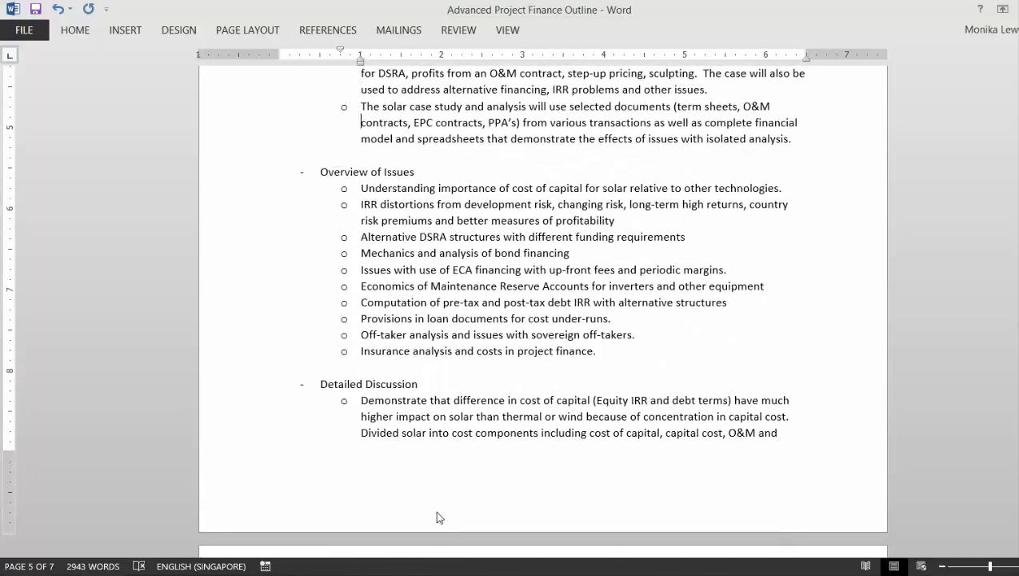
# Step: Review the remaining solar issues on maintenance reserves, debt IRR, cost under-runs, off-takers and insurance, along with the start of the Detailed Discussion
pyautogui.press('Down')
pyautogui.press('Down')
pyautogui.press('Down')
pyautogui.press('Down')
pyautogui.press('Down')
pyautogui.press('Down')
pyautogui.press('Down')
pyautogui.press('Down')
pyautogui.press('Down')
pyautogui.press('Down')
pyautogui.press('Up')
pyautogui.press('Up')
pyautogui.press('Up')
pyautogui.press('Up')
pyautogui.press('Up')
pyautogui.press('Up')
pyautogui.press('Up')
pyautogui.press('Up')
pyautogui.press('Down')
pyautogui.press('Down')
pyautogui.press('Down')
pyautogui.press('Down')
pyautogui.press('Down')
pyautogui.press('Down')
pyautogui.press('Down')
pyautogui.press('Down')
pyautogui.press('Down')
pyautogui.press('Down')
pyautogui.press('Down')
pyautogui.press('Down')
pyautogui.press('Down')
# Step: Go back through the solar summary and earlier case studies to the title at the beginning of the outline
pyautogui.press('Up')
pyautogui.press('Up')
pyautogui.press('Up')
pyautogui.press('Up')
pyautogui.press('Up')
pyautogui.press('Up')
pyautogui.press('Up')
pyautogui.press('Up')
pyautogui.press('Up')
pyautogui.press('Up')
pyautogui.press('Up')
pyautogui.press('Up')
pyautogui.press('Up')
pyautogui.press('Up')
pyautogui.press('Up')
pyautogui.press('Up')
pyautogui.press('Up')
pyautogui.press('Up')
pyautogui.press('Up')
pyautogui.press('Up')
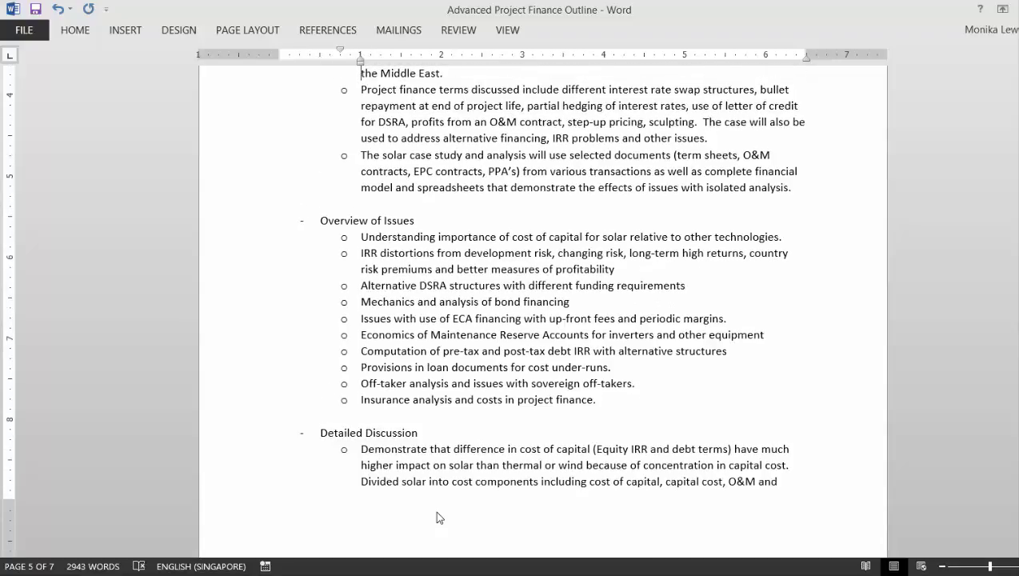
pyautogui.press('Up')
pyautogui.press('Up')
pyautogui.press('Up')
pyautogui.press('Up')
pyautogui.press('Up')
pyautogui.press('Up')
pyautogui.press('Up')
pyautogui.press('Up')
pyautogui.press('Up')
pyautogui.press('Up')
pyautogui.press('Up')
pyautogui.press('Up')
pyautogui.press('Up')
pyautogui.press('Up')
pyautogui.press('Up')
pyautogui.press('Up')
pyautogui.press('Up')
pyautogui.press('Up')
pyautogui.press('Up')
pyautogui.press('Up')
pyautogui.press('Up')
pyautogui.press('Up')
pyautogui.press('Up')
pyautogui.press('Up')
pyautogui.press('Up')
pyautogui.press('Up')
pyautogui.press('Up')
pyautogui.press('Up')
pyautogui.press('Up')
pyautogui.press('Up')
pyautogui.press('Up')
pyautogui.press('Up')
pyautogui.press('Up')
pyautogui.press('Up')
pyautogui.press('Up')
pyautogui.press('Up')
pyautogui.press('Up')
pyautogui.press('Up')
pyautogui.press('Up')
pyautogui.press('Up')
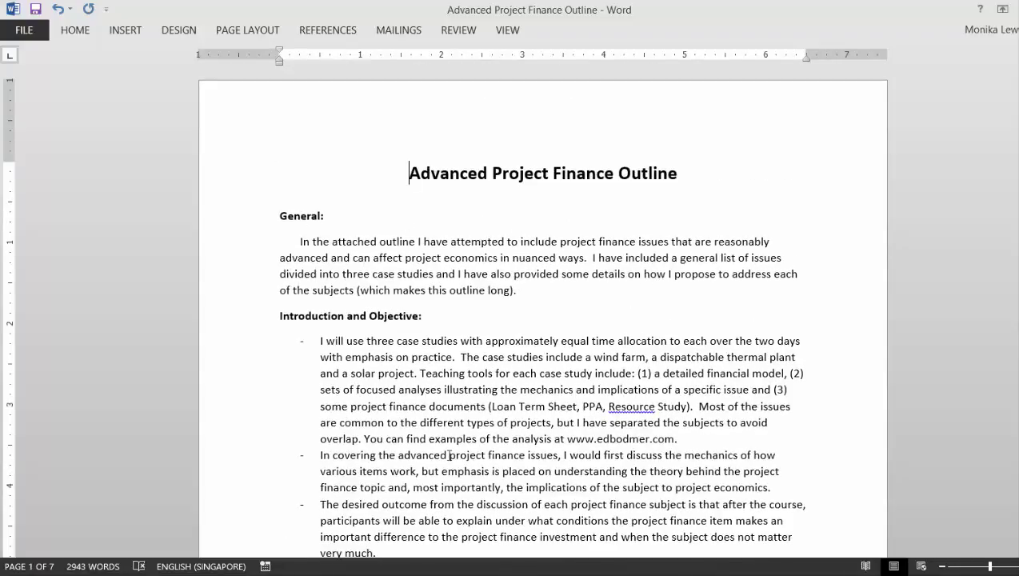
# Step: Switch to the Grace Period and Sculpting 1 workbook in Excel and look through the Taxes sheet from Debt Size to the debt service chart
pyautogui.moveTo(288, 573)
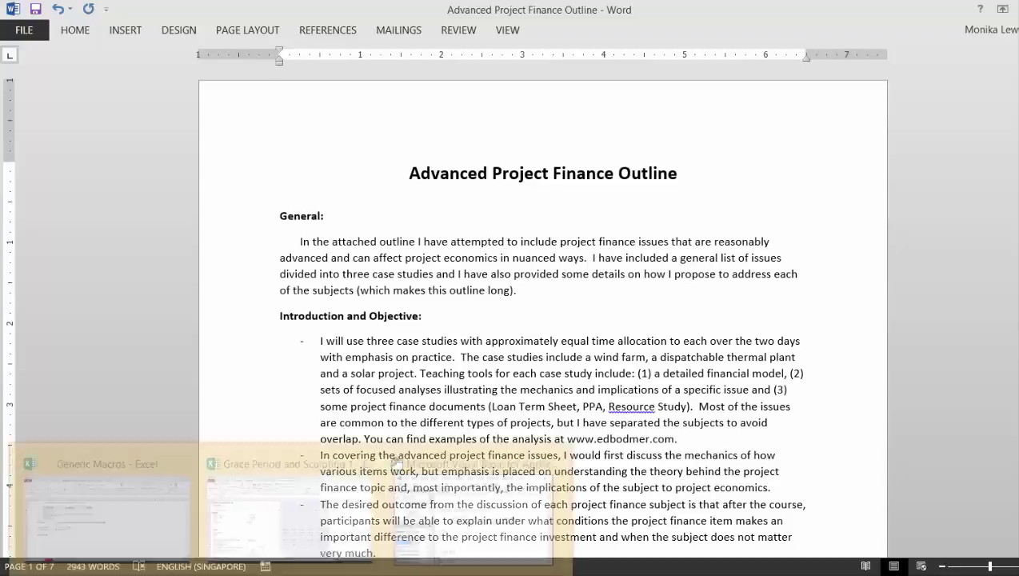
pyautogui.click(314, 511)
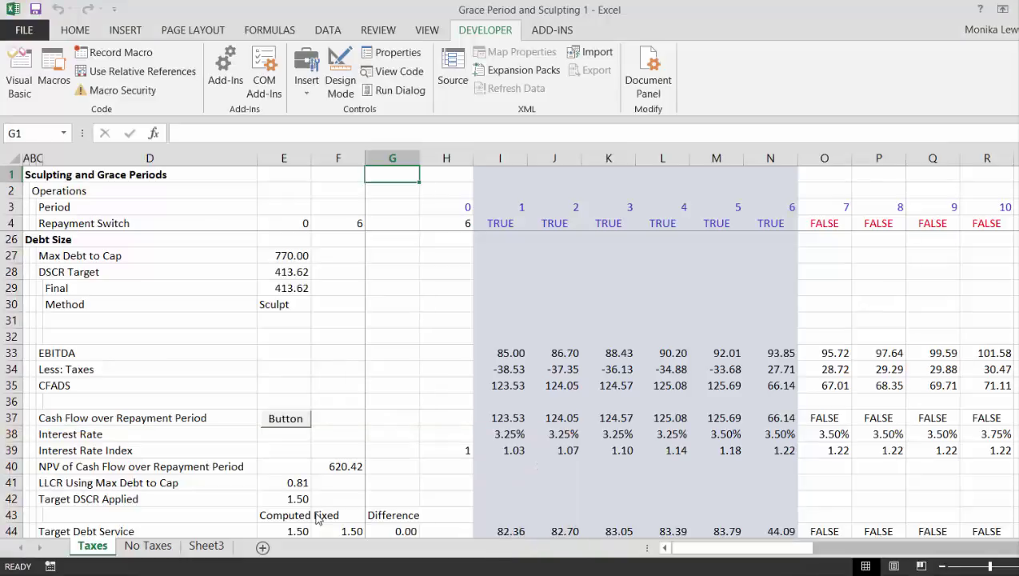
pyautogui.press('pagedown')
pyautogui.press('pagedown')
pyautogui.press('pagedown')
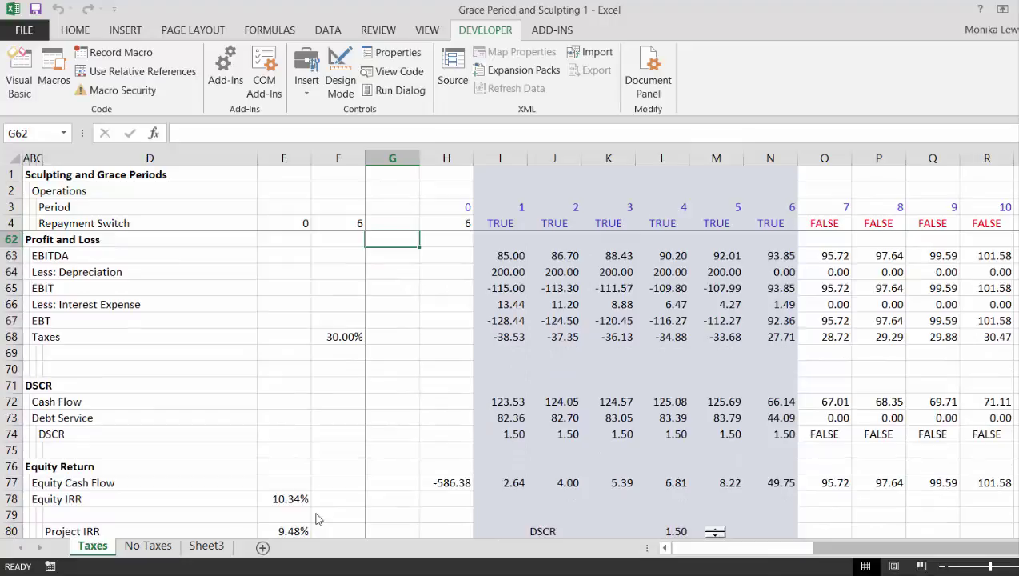
pyautogui.press('pagedown')
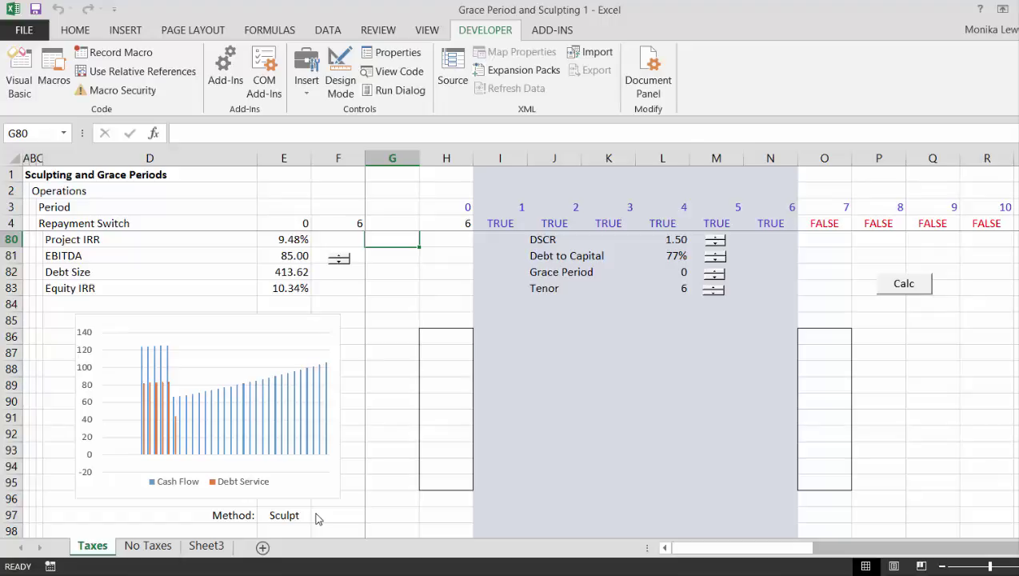
pyautogui.press('pageup')
pyautogui.press('pageup')
pyautogui.press('pageup')
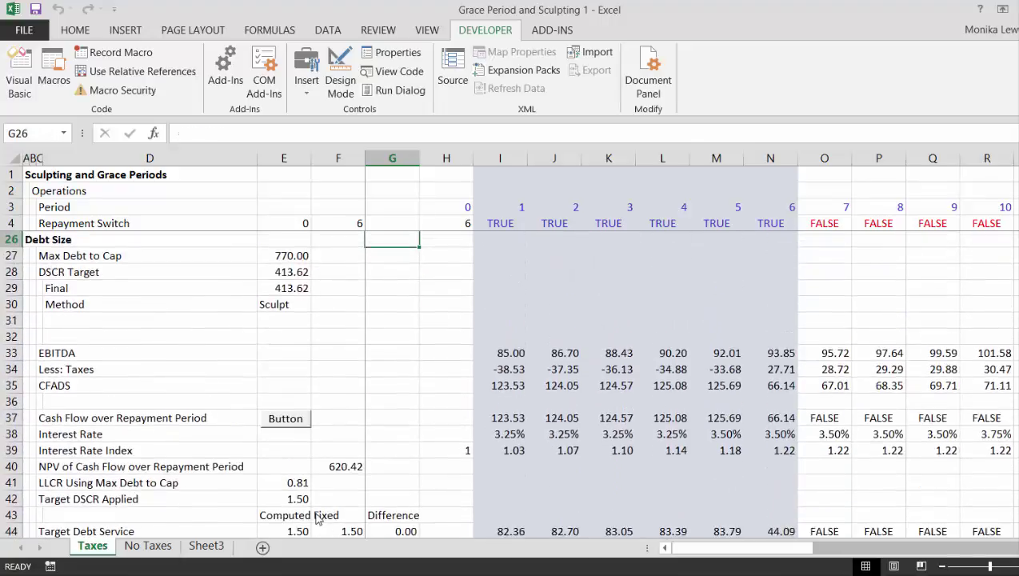
pyautogui.press('pagedown')
pyautogui.press('pagedown')
pyautogui.press('pagedown')
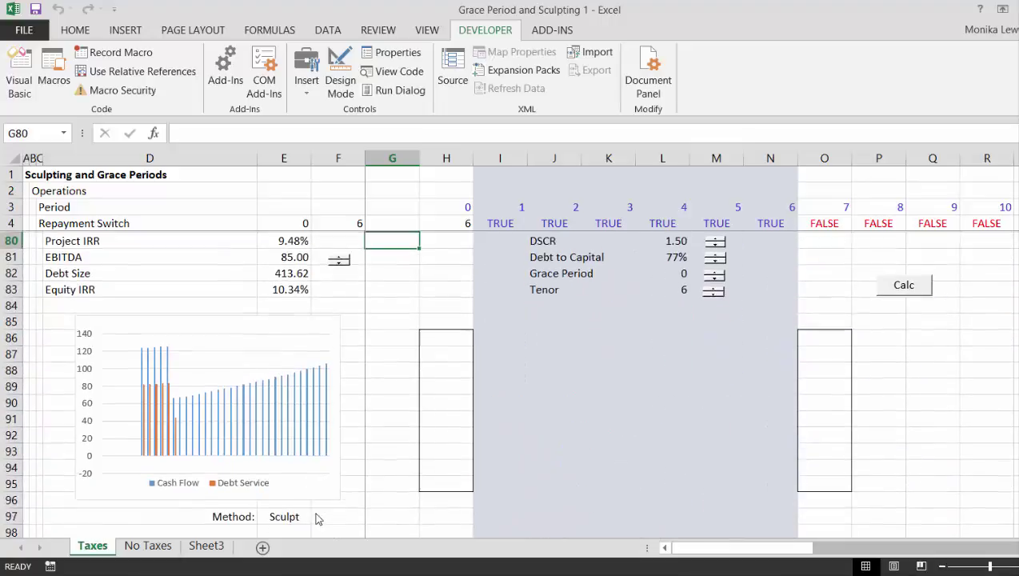
# Step: Return to the Taxes sheet's EBITDA, taxes and CFADS rows to examine the debt sizing calculations beneath them
pyautogui.press('pageup')
pyautogui.press('pageup')
pyautogui.press('Up')
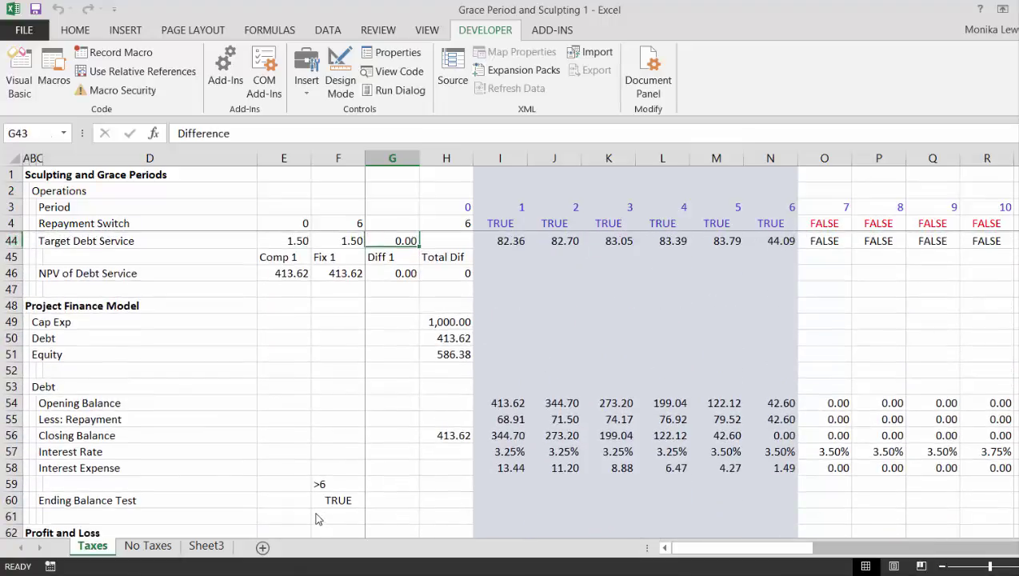
pyautogui.press('Up')
pyautogui.press('Up')
pyautogui.press('Up')
pyautogui.press('Up')
pyautogui.press('Up')
pyautogui.press('Up')
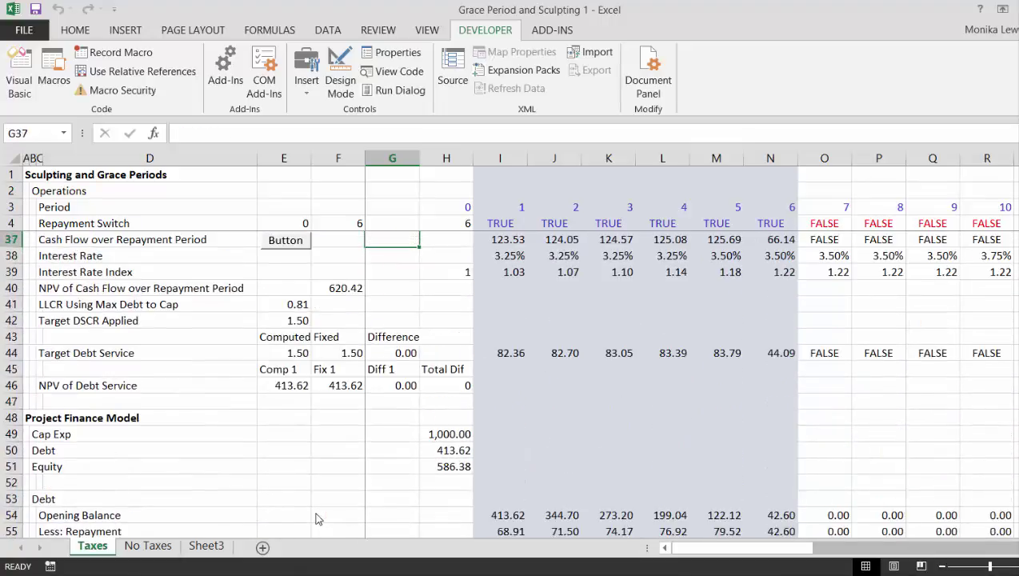
pyautogui.press('Up')
pyautogui.press('Up')
pyautogui.press('Up')
pyautogui.press('Up')
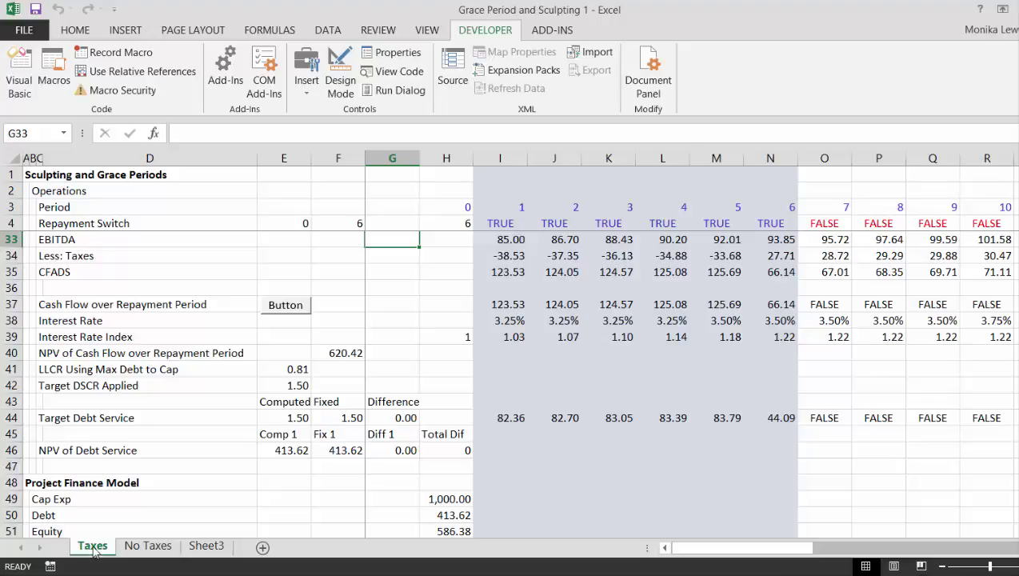
pyautogui.click(206, 386)
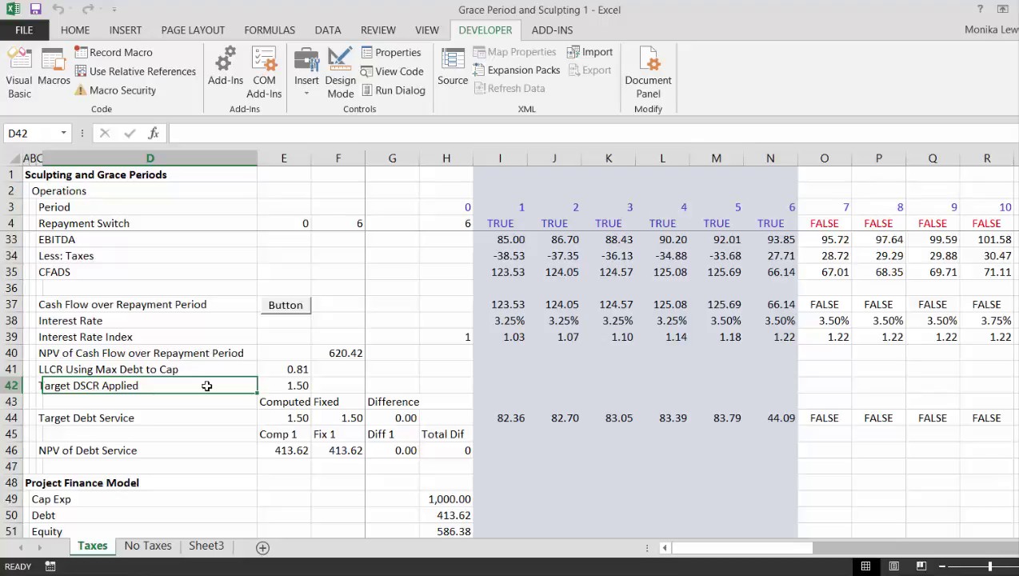
pyautogui.hotkey('alt', 'e')
pyautogui.press('i')
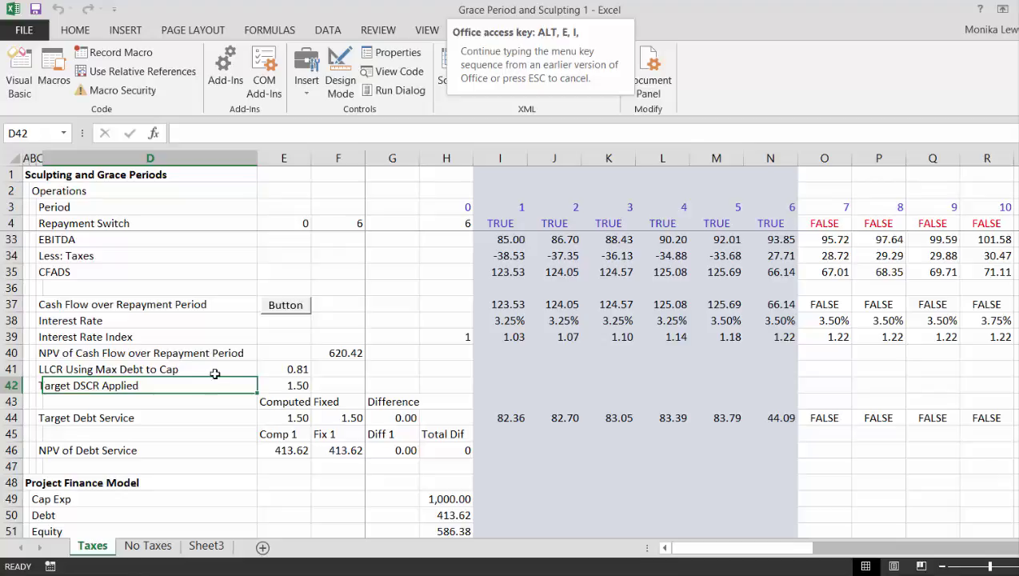
pyautogui.click(296, 338)
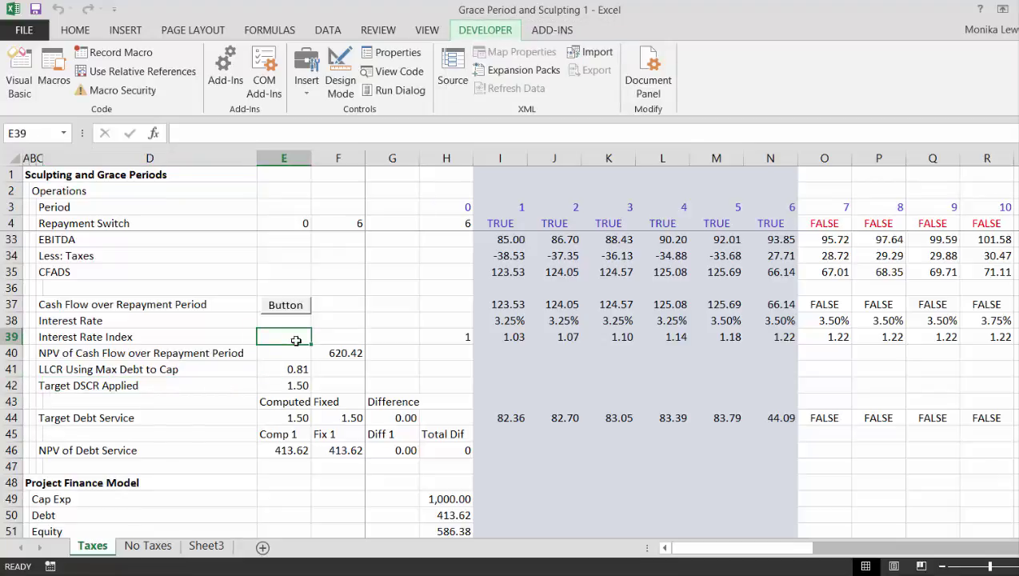
# Step: Create a copy of the Taxes sheet in the same workbook, placed before the original
pyautogui.hotkey('alt', 'e')
pyautogui.press('m')
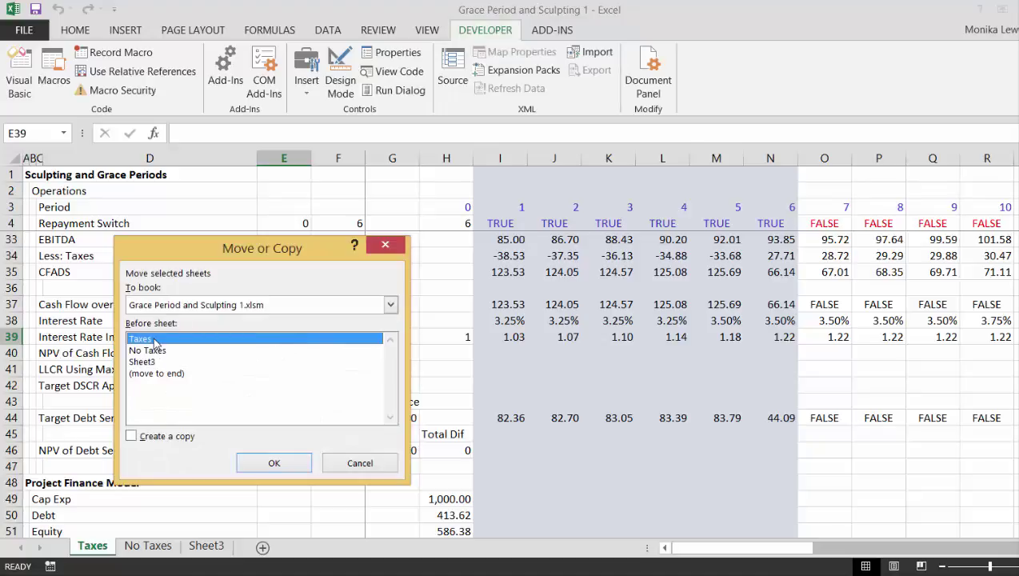
pyautogui.click(133, 438)
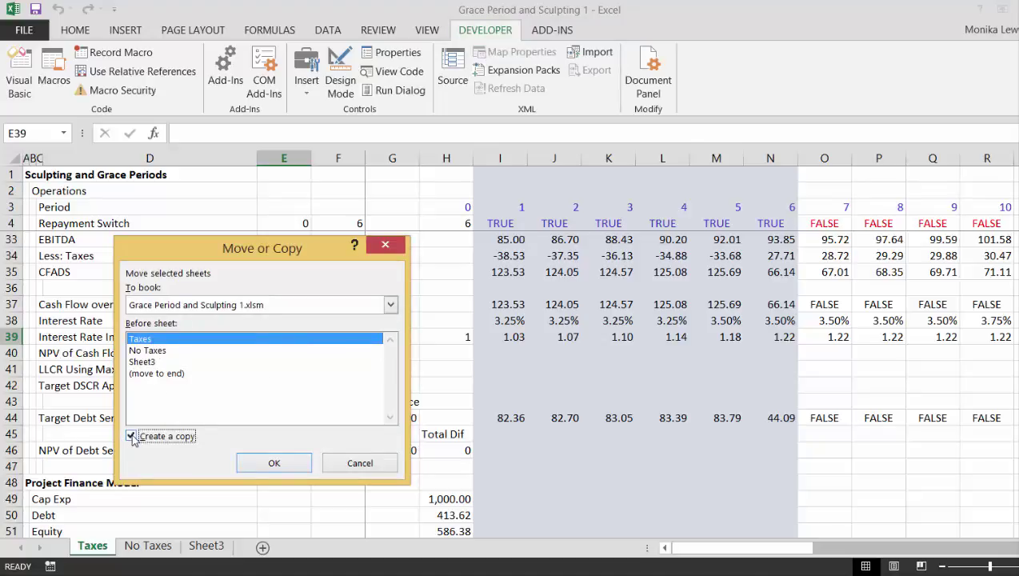
pyautogui.click(265, 468)
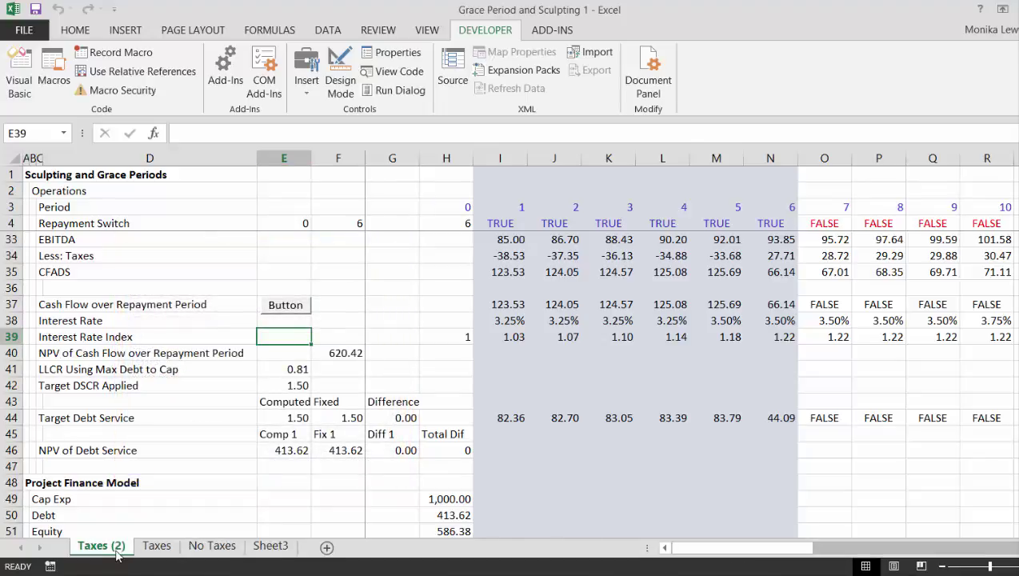
# Step: Rename the copied sheet as Taxes and Function
pyautogui.doubleClick(113, 550)
pyautogui.write('Ta')
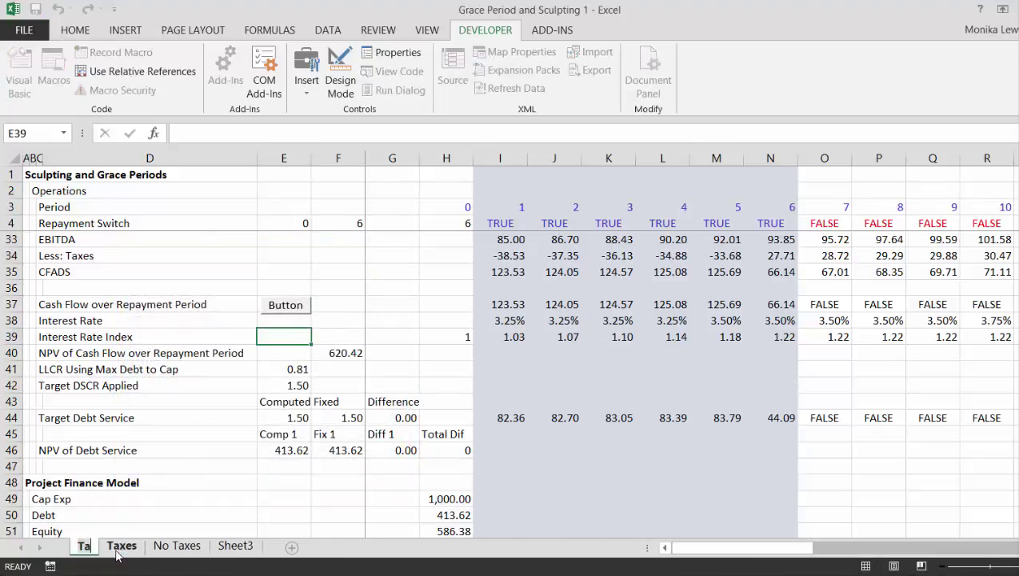
pyautogui.write('xes and Fund')
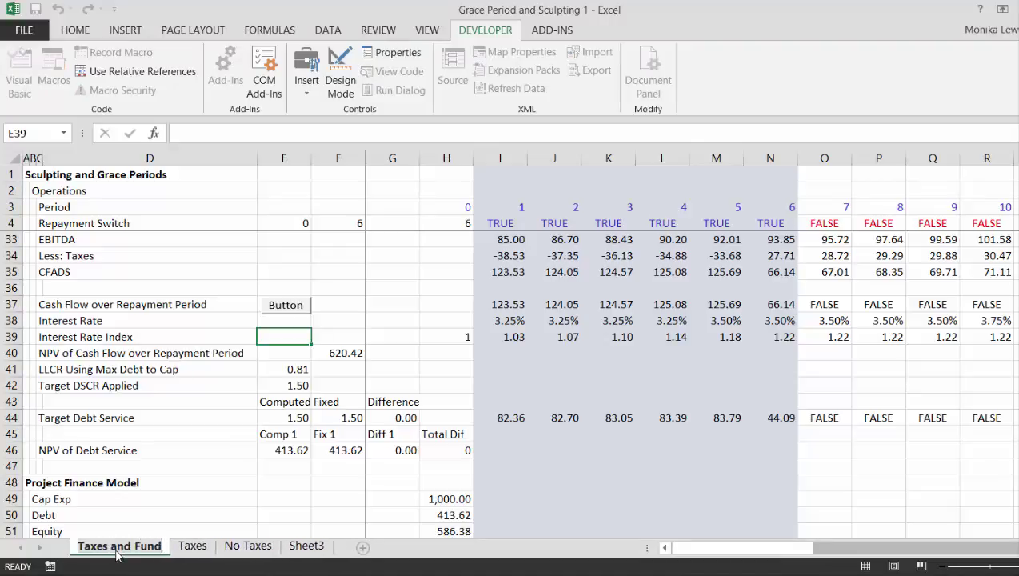
pyautogui.press('BackSpace')
pyautogui.write('ctio')
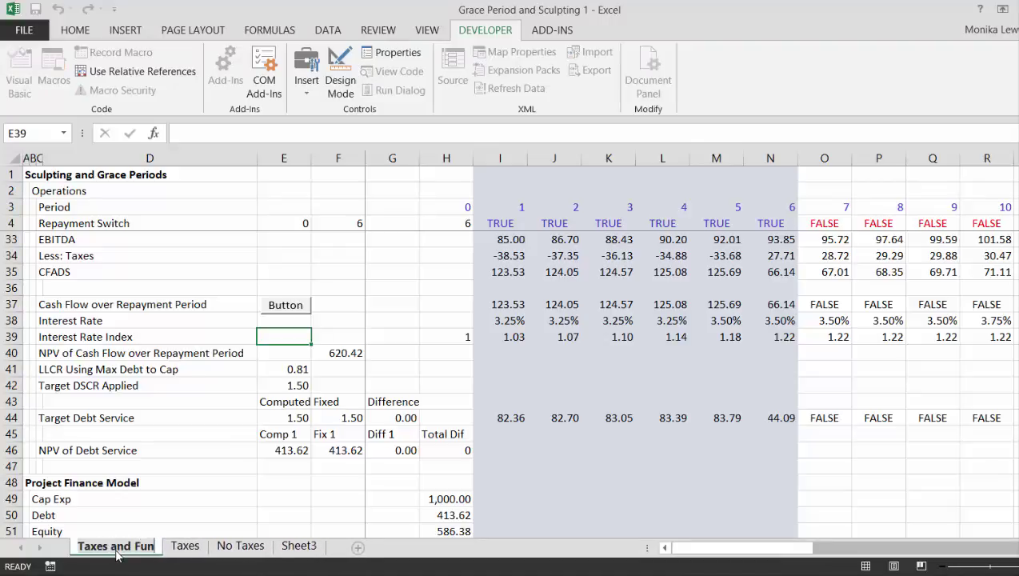
pyautogui.write('n')
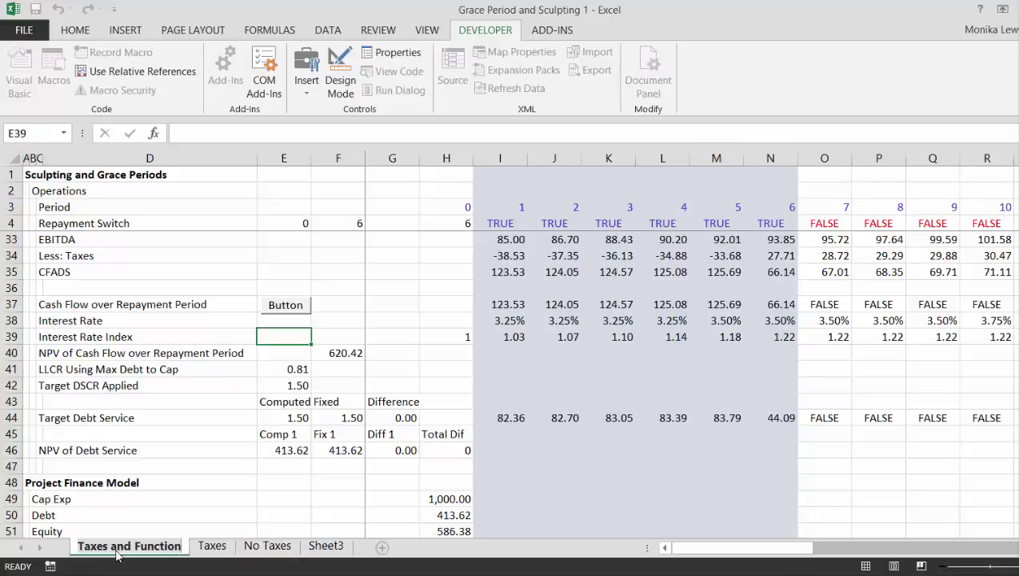
pyautogui.click(210, 287)
# Step: Move up the Taxes and Function sheet to view the operations, tax and financing assumptions
pyautogui.press('Up')
pyautogui.press('Up')
pyautogui.press('Up')
pyautogui.press('Up')
pyautogui.press('Up')
pyautogui.press('Up')
pyautogui.press('Up')
pyautogui.press('Up')
pyautogui.press('Up')
pyautogui.press('Up')
pyautogui.press('Up')
pyautogui.press('Up')
pyautogui.press('Up')
pyautogui.press('Up')
pyautogui.press('Up')
pyautogui.press('Up')
pyautogui.press('Up')
pyautogui.press('Up')
pyautogui.press('Up')
pyautogui.press('Up')
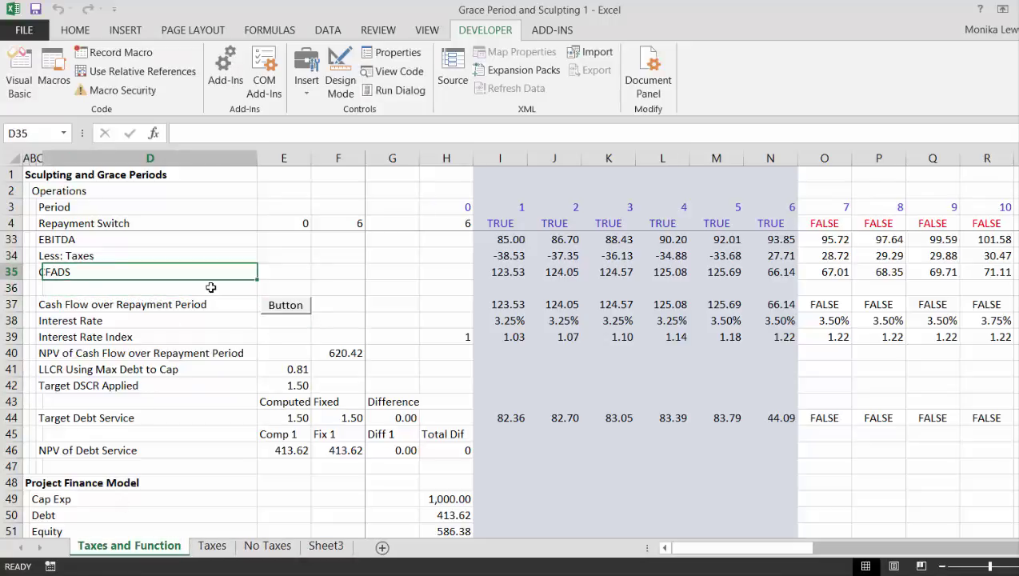
pyautogui.press('Up')
pyautogui.press('Up')
pyautogui.press('Up')
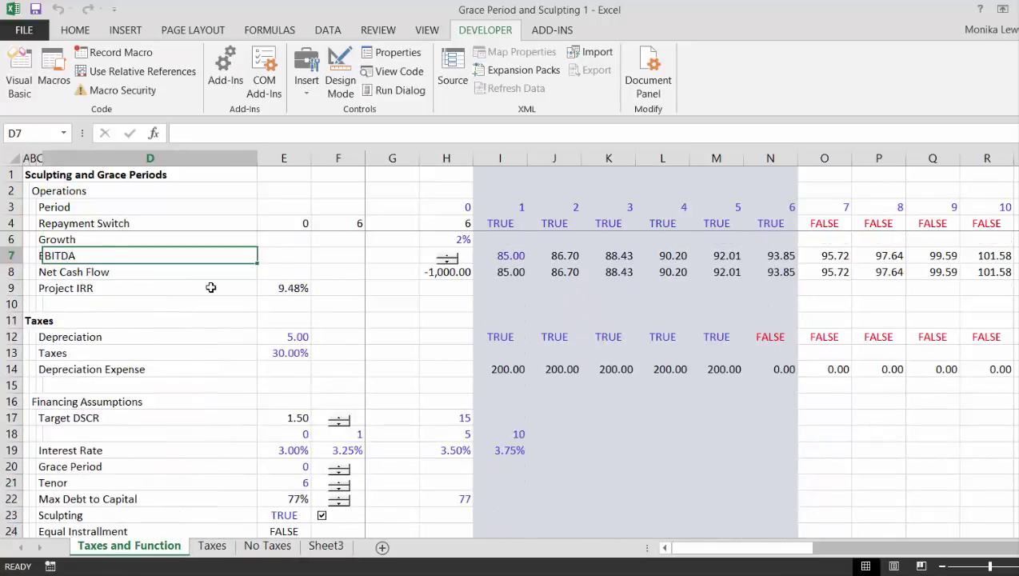
# Step: Examine the Taxes and Function sheet's tax settings, financing assumptions and debt size rows down to the sculpting switch
pyautogui.press('Down')
pyautogui.press('Down')
pyautogui.press('Down')
pyautogui.press('Down')
pyautogui.press('Down')
pyautogui.press('Down')
pyautogui.press('Down')
pyautogui.press('Down')
pyautogui.press('Down')
pyautogui.press('Down')
pyautogui.press('Down')
pyautogui.press('Down')
pyautogui.press('Down')
pyautogui.press('Down')
pyautogui.press('Down')
pyautogui.press('Down')
pyautogui.press('Down')
pyautogui.press('Down')
pyautogui.press('Down')
pyautogui.press('Down')
pyautogui.press('Up')
pyautogui.press('Up')
pyautogui.press('Up')
pyautogui.press('Up')
pyautogui.press('Up')
pyautogui.press('Up')
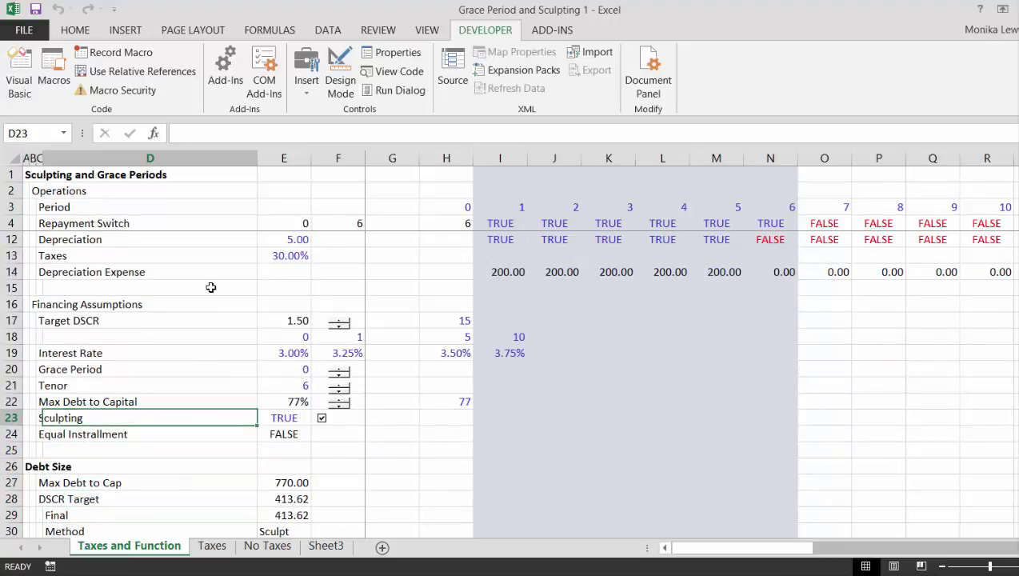
# Step: On the Taxes sheet, widen the macro button beside Cash Flow over Repayment Period and relabel it Copy and Paste
pyautogui.hotkey('ctrl', 'pagedown')
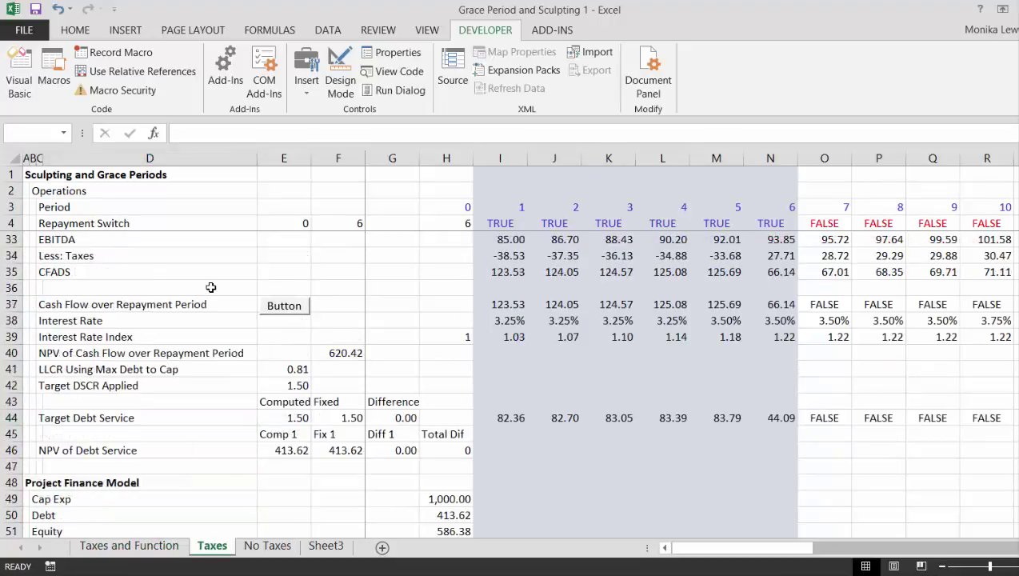
pyautogui.rightClick(302, 314)
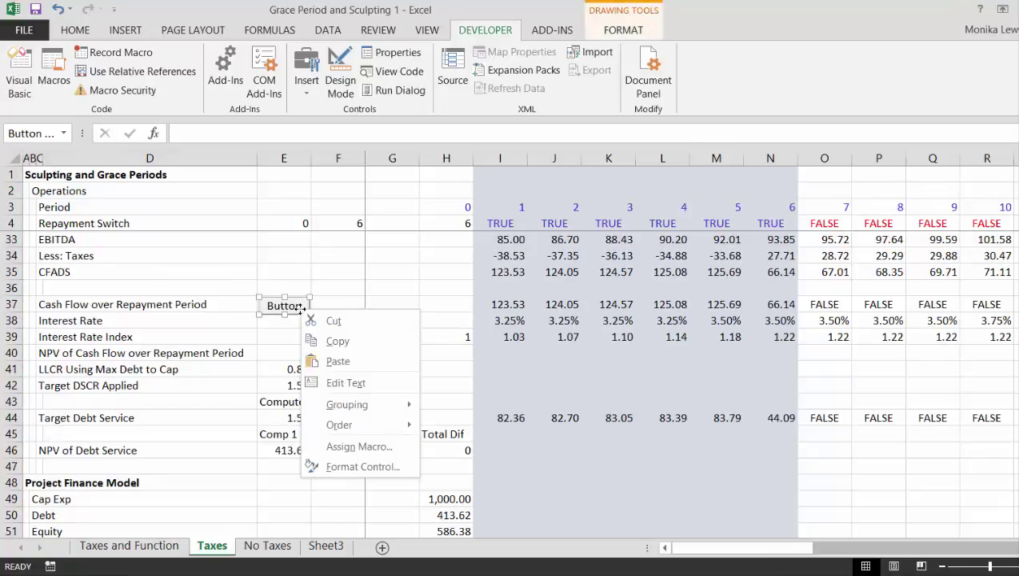
pyautogui.press('Escape')
pyautogui.moveTo(312, 295); pyautogui.dragTo(378, 294)
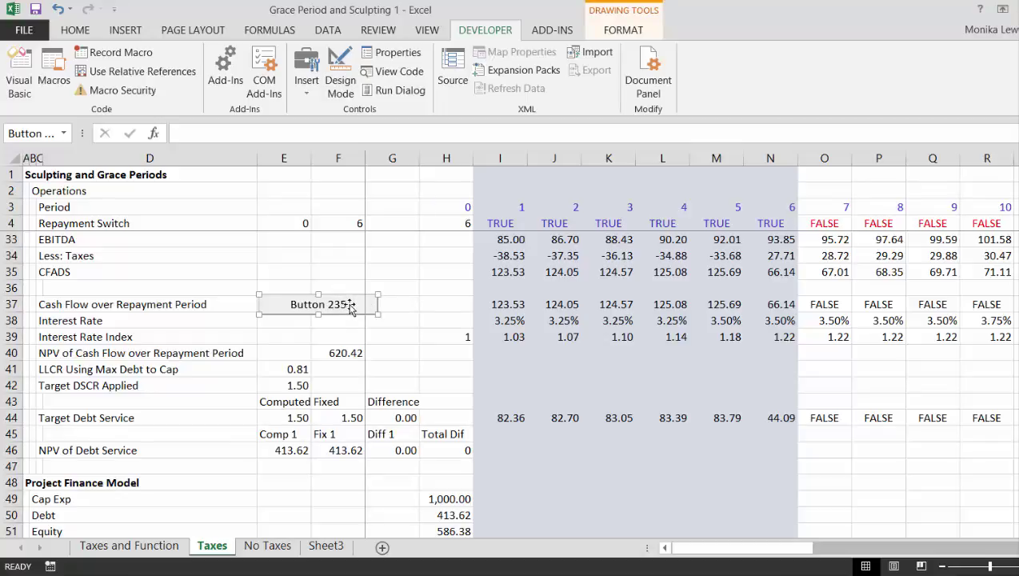
pyautogui.click(346, 304)
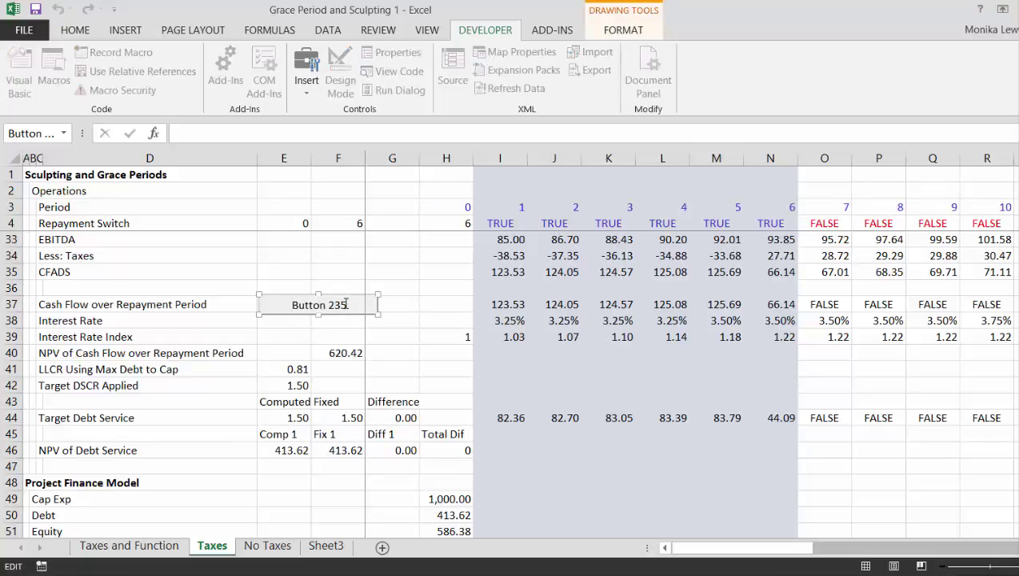
pyautogui.press('Right')
pyautogui.press('Right')
pyautogui.click(300, 344)
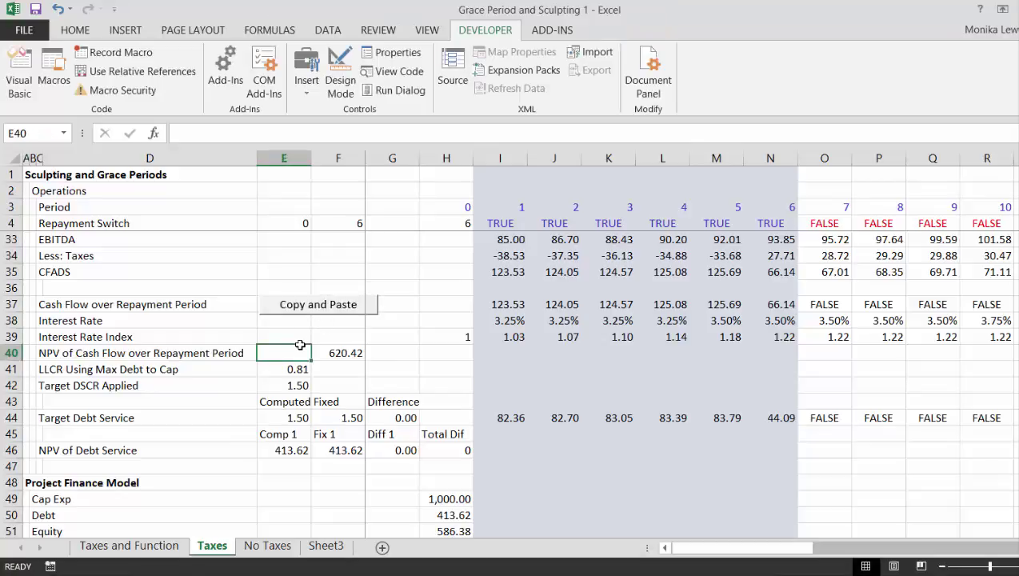
# Step: Return to the Taxes and Function sheet and examine its target DSCR, financing assumptions and debt size formulas
pyautogui.click(129, 546)
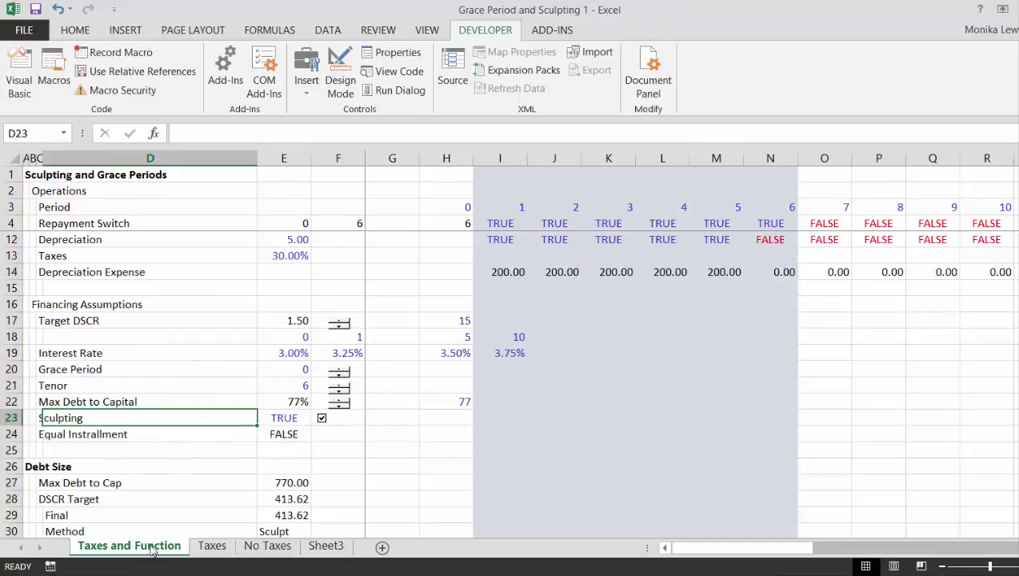
pyautogui.click(293, 318)
pyautogui.press('Down')
pyautogui.press('Down')
pyautogui.press('Down')
pyautogui.press('Down')
pyautogui.press('Down')
pyautogui.press('Down')
pyautogui.press('Down')
pyautogui.press('Down')
pyautogui.press('Down')
pyautogui.press('Down')
pyautogui.press('Down')
pyautogui.press('Down')
pyautogui.press('Down')
pyautogui.press('Down')
pyautogui.press('Down')
pyautogui.press('Down')
pyautogui.press('Down')
pyautogui.press('Down')
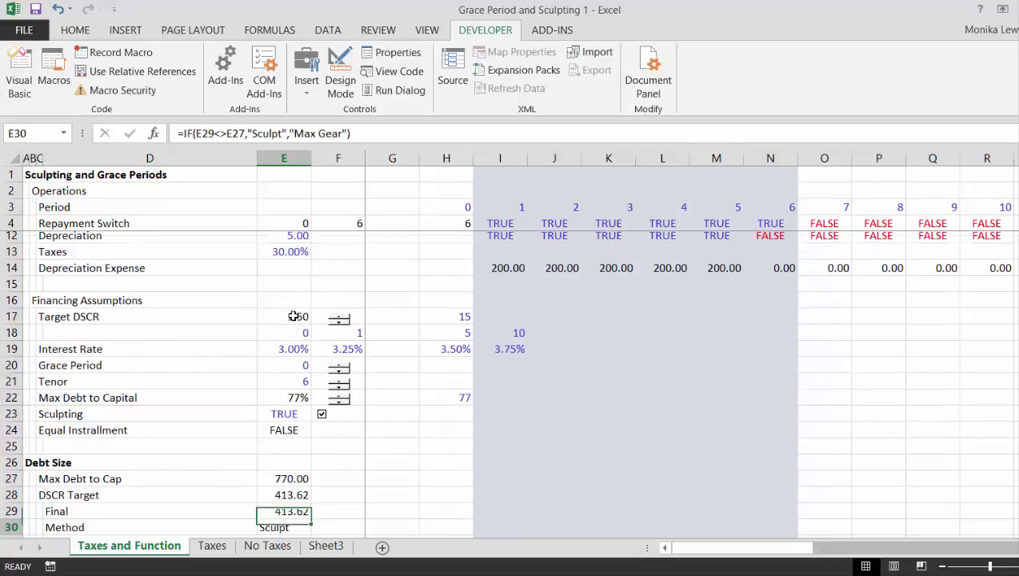
pyautogui.press('Up')
pyautogui.press('Up')
pyautogui.press('Up')
pyautogui.press('Up')
pyautogui.press('Up')
pyautogui.press('Up')
pyautogui.press('Up')
pyautogui.press('Up')
pyautogui.press('Up')
pyautogui.press('Up')
pyautogui.press('Up')
pyautogui.press('Up')
pyautogui.press('Up')
pyautogui.press('Up')
pyautogui.press('Up')
pyautogui.press('Up')
pyautogui.press('Up')
pyautogui.press('Up')
pyautogui.press('Up')
pyautogui.press('Up')
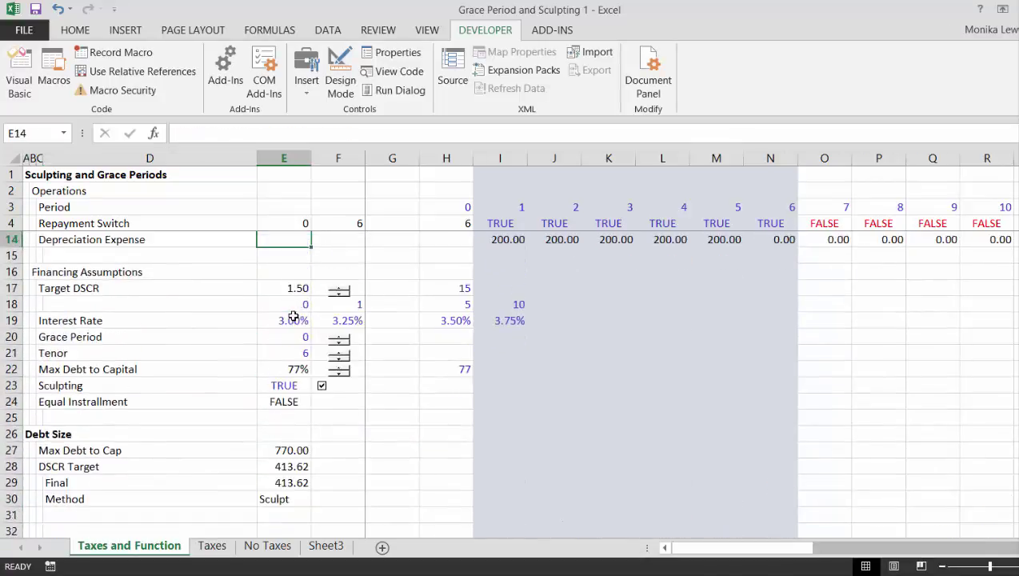
# Step: Review the operations and tax inputs above the financing assumptions on the Taxes and Function sheet
pyautogui.press('Up')
pyautogui.press('Up')
pyautogui.press('Up')
pyautogui.press('Up')
pyautogui.press('Down')
pyautogui.press('Down')
pyautogui.press('Down')
pyautogui.press('Down')
pyautogui.press('Down')
pyautogui.press('Down')
pyautogui.press('Down')
pyautogui.press('Down')
pyautogui.press('Down')
pyautogui.press('Down')
pyautogui.press('Down')
pyautogui.press('Down')
pyautogui.press('Down')
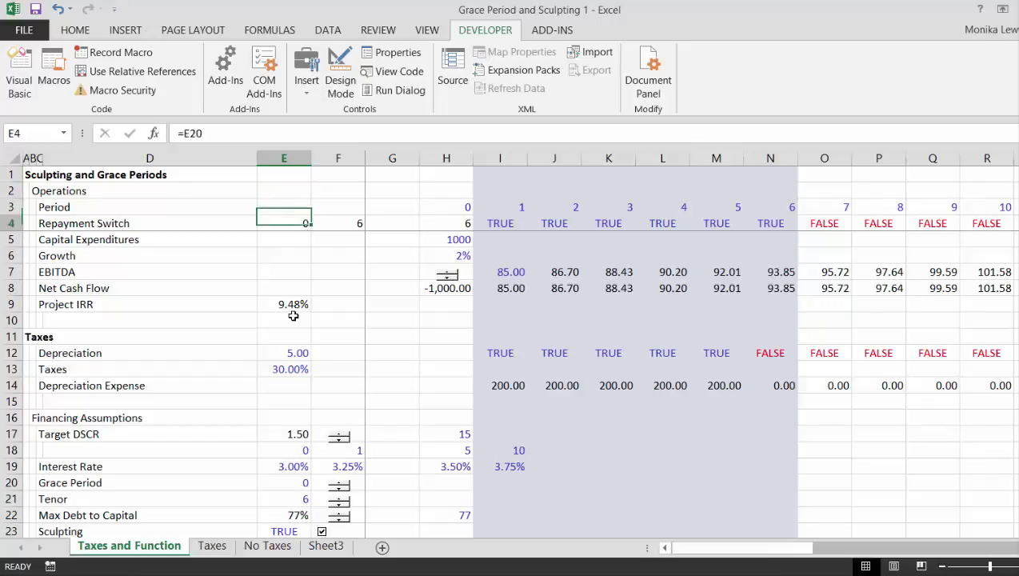
pyautogui.press('Down')
pyautogui.press('Down')
pyautogui.press('Down')
pyautogui.press('Down')
pyautogui.press('Up')
pyautogui.press('Up')
pyautogui.press('Up')
pyautogui.press('Up')
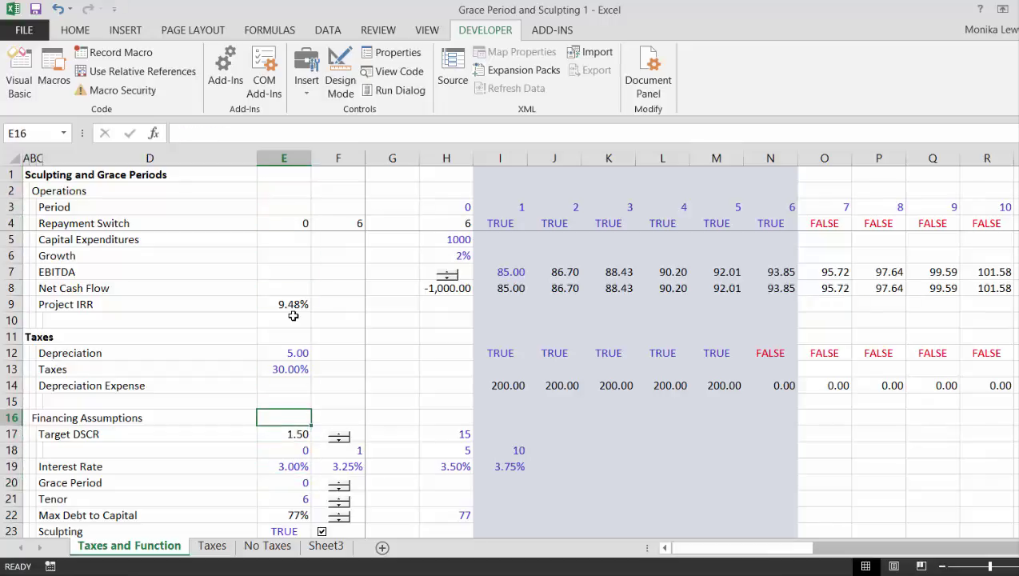
# Step: Save the workbook under the new name Grace Period and Sculpting 2
pyautogui.press('F12')
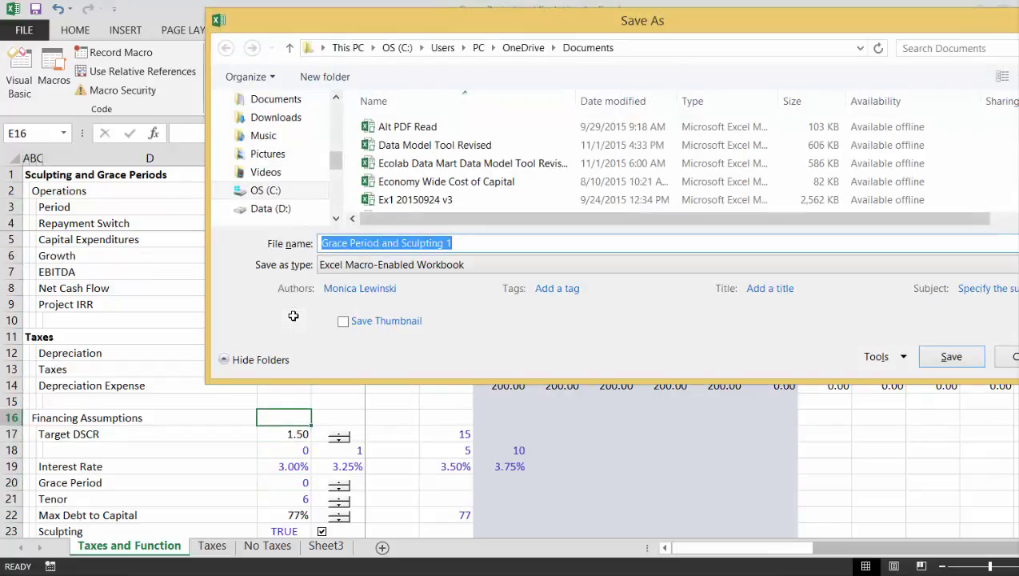
pyautogui.click(472, 241)
pyautogui.press('BackSpace')
pyautogui.write('2')
pyautogui.press('Return')
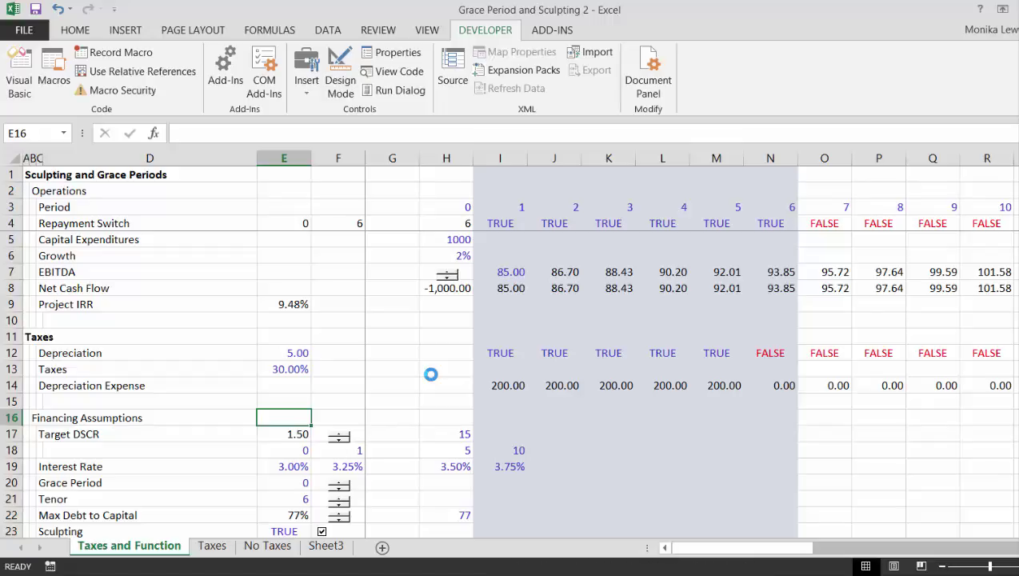
# Step: Examine the debt sizing rows down to the NPV of Debt Service row's computed, fixed and difference cells
pyautogui.press('Down')
pyautogui.press('Down')
pyautogui.press('Down')
pyautogui.press('Down')
pyautogui.press('Down')
pyautogui.press('Down')
pyautogui.press('Down')
pyautogui.press('Down')
pyautogui.press('Down')
pyautogui.press('Down')
pyautogui.press('Down')
pyautogui.press('Down')
pyautogui.press('Down')
pyautogui.press('Down')
pyautogui.press('Down')
pyautogui.press('Down')
pyautogui.press('Down')
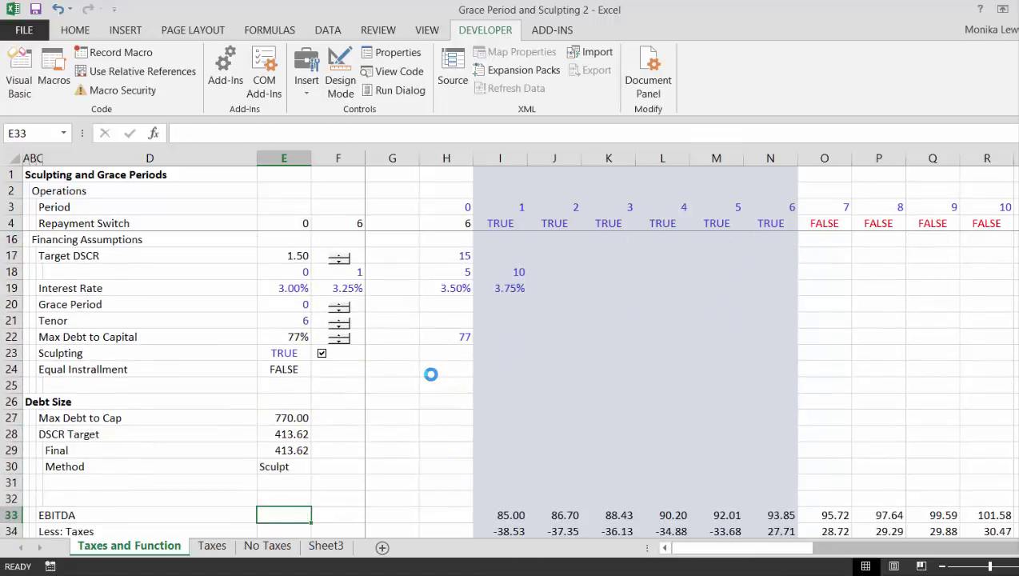
pyautogui.press('Down')
pyautogui.press('Down')
pyautogui.press('Down')
pyautogui.press('Down')
pyautogui.press('Down')
pyautogui.press('Down')
pyautogui.press('Down')
pyautogui.press('Down')
pyautogui.press('Down')
pyautogui.press('Down')
pyautogui.press('Down')
pyautogui.press('Down')
pyautogui.press('Down')
pyautogui.press('Down')
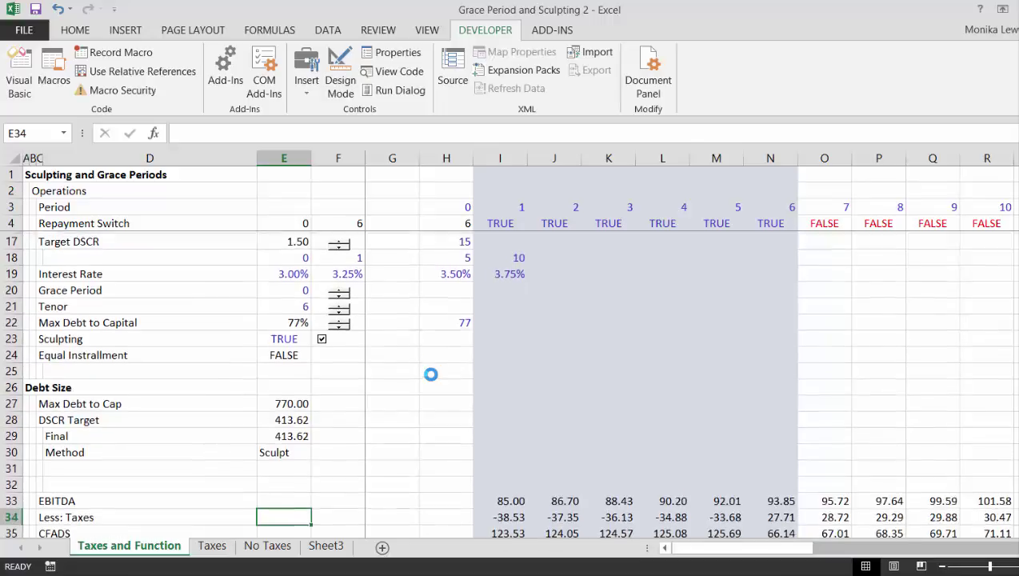
pyautogui.press('Down')
pyautogui.press('Down')
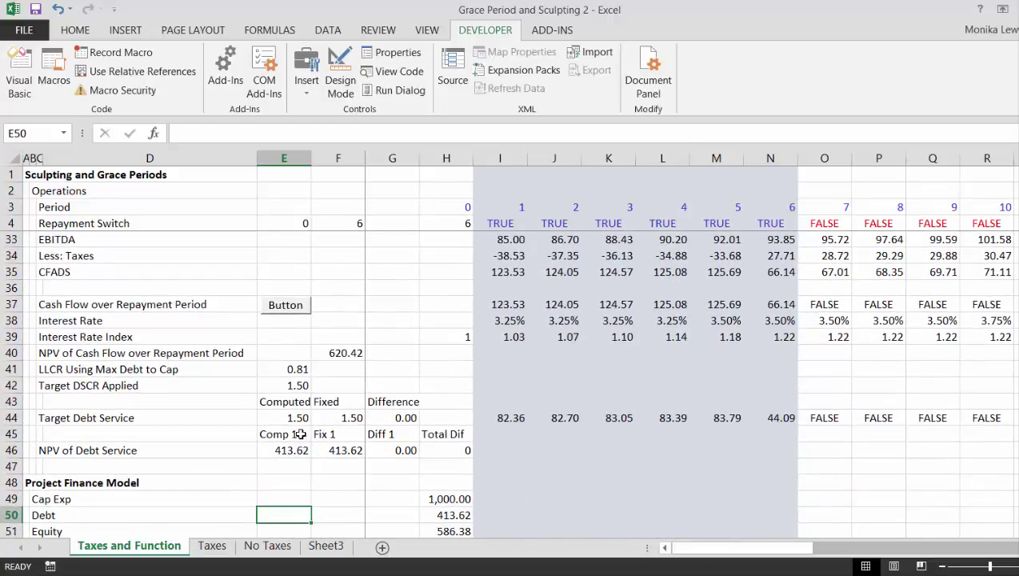
pyautogui.click(405, 453)
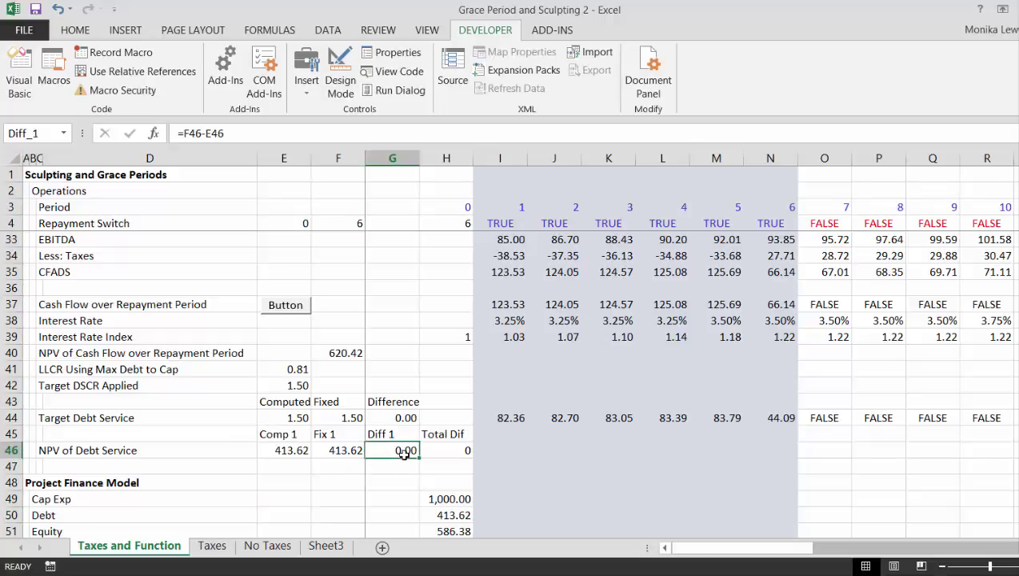
pyautogui.press('Left')
pyautogui.hotkey('shift', 'Left')
pyautogui.press('Right')
# Step: Open the copy_paste macro's code for editing, enlarge the code window and place it over the worksheet's row labels
pyautogui.click(56, 66)
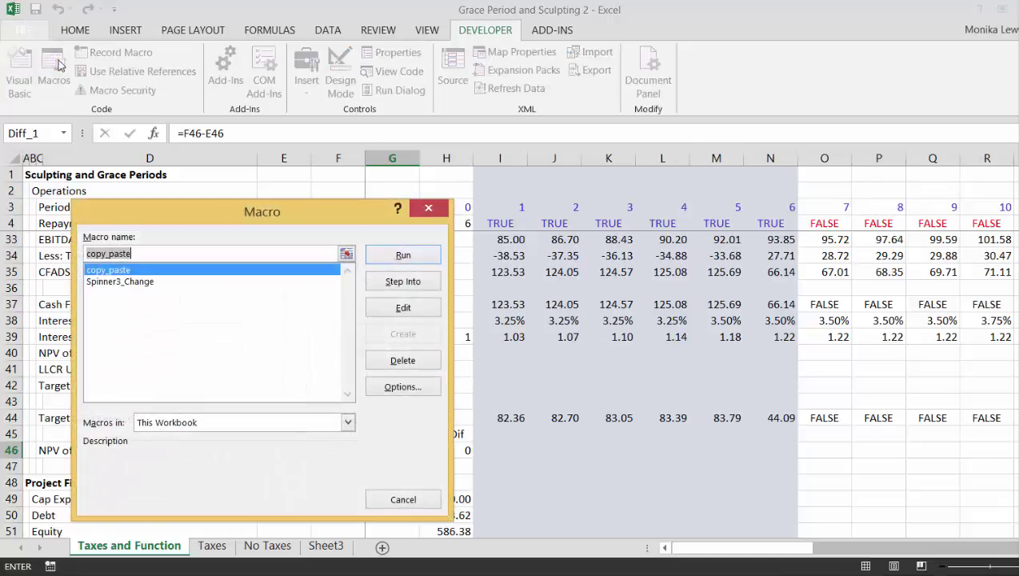
pyautogui.click(391, 308)
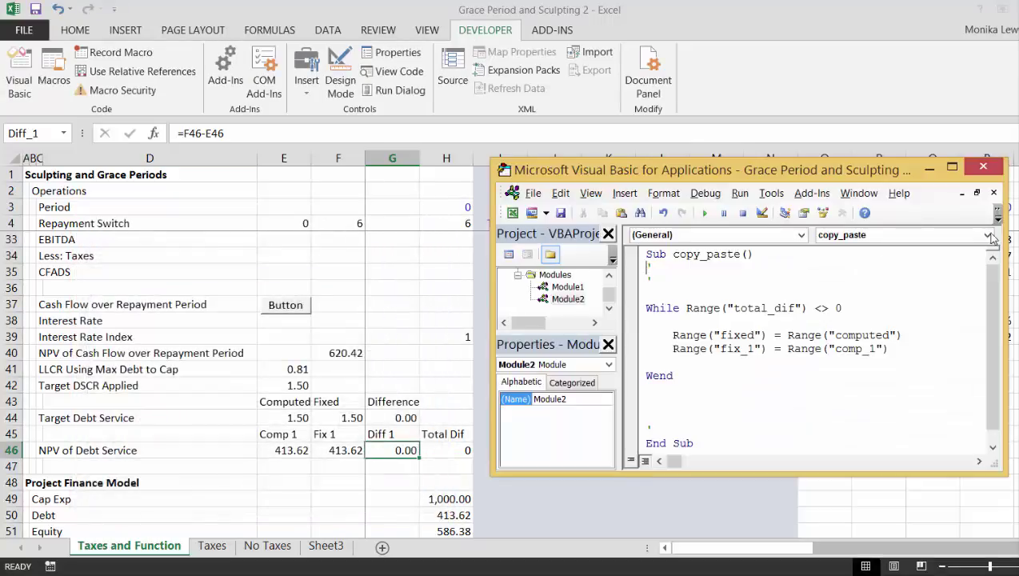
pyautogui.click(953, 167)
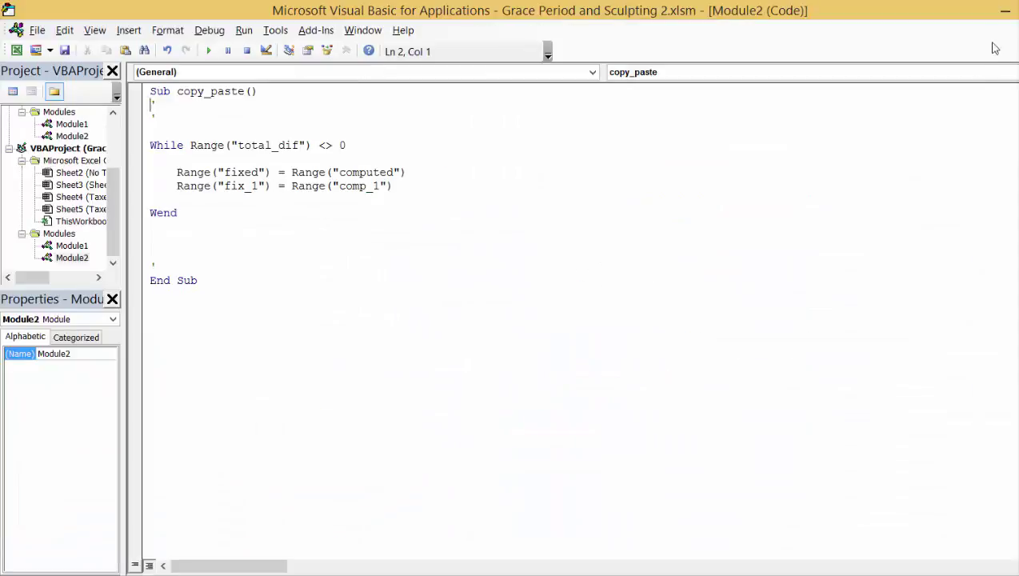
pyautogui.click(1009, 8)
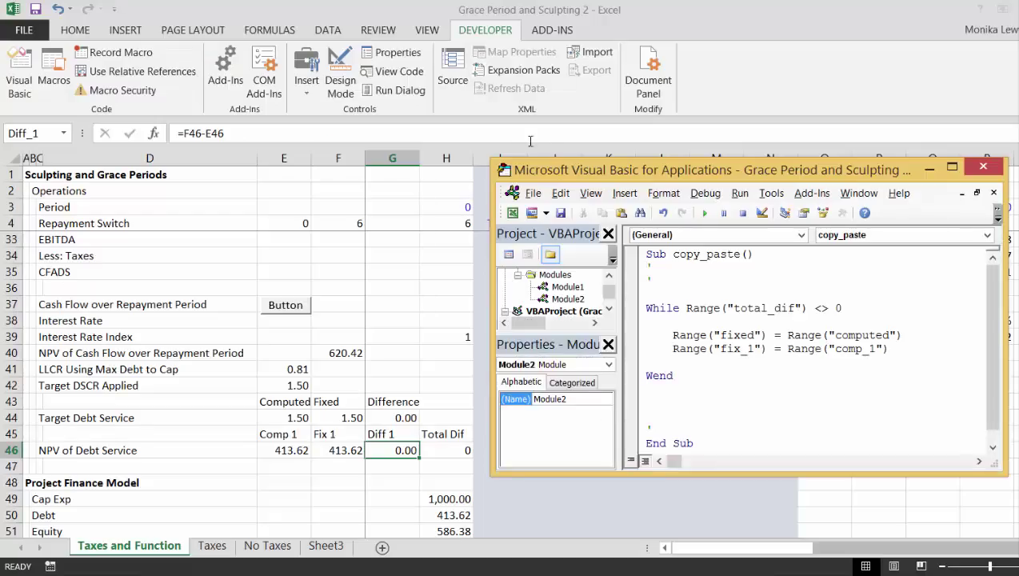
pyautogui.moveTo(493, 163); pyautogui.dragTo(462, 4)
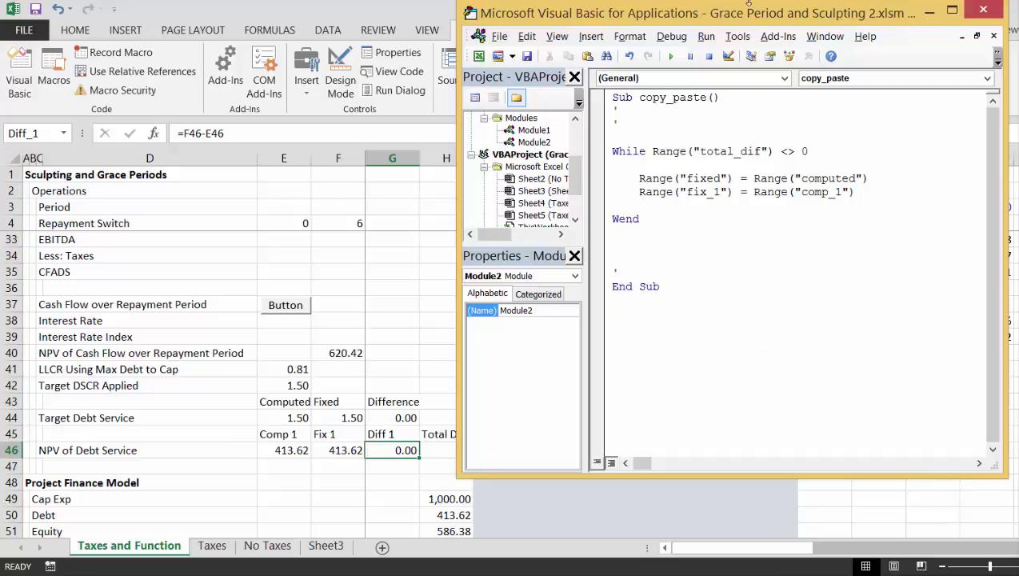
pyautogui.moveTo(729, 22); pyautogui.dragTo(290, 83)
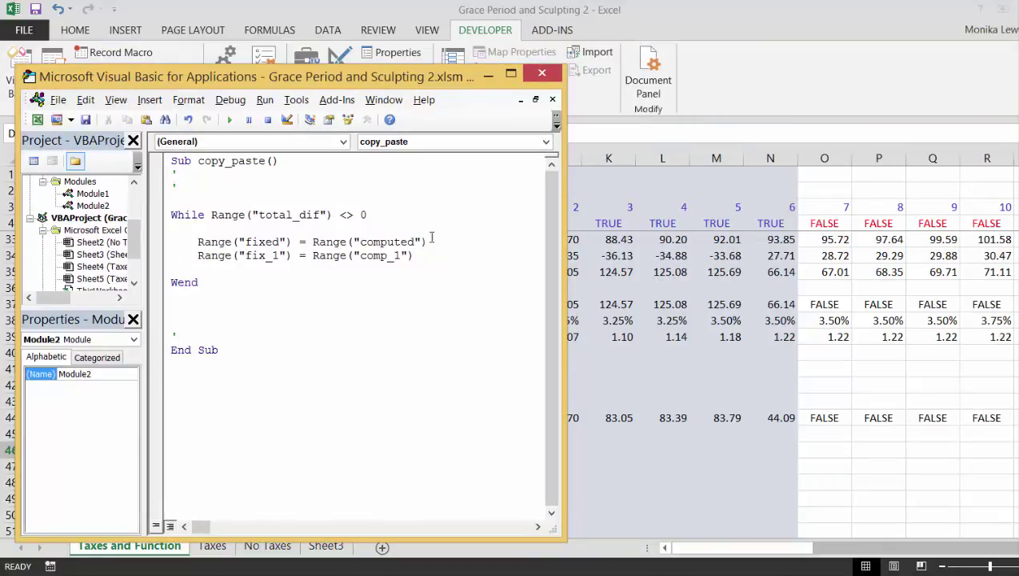
pyautogui.moveTo(364, 87); pyautogui.dragTo(360, 106)
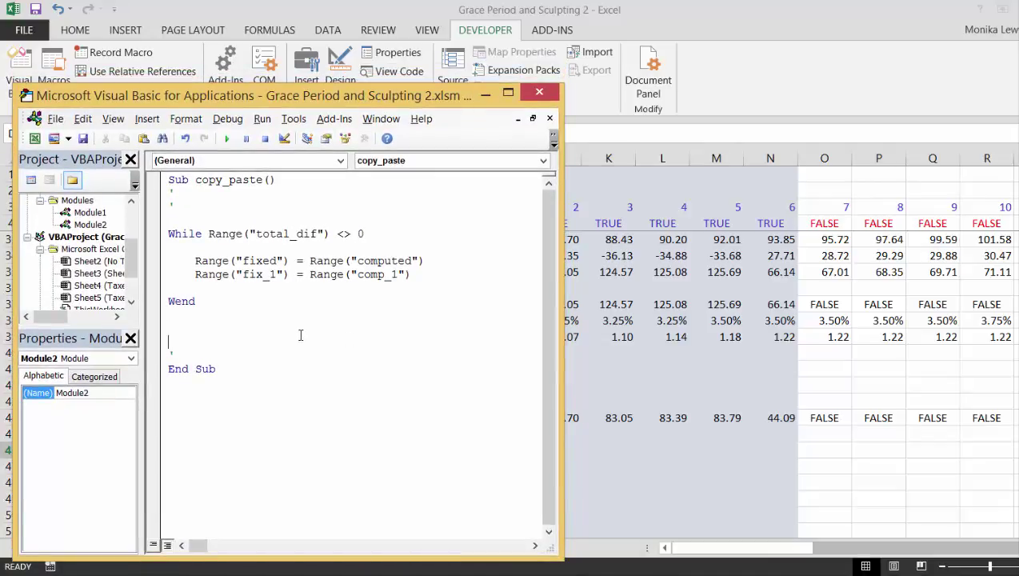
# Step: Remove the spare blank lines after the macro's Wend and add a function named sculpt() below it with blank body lines
pyautogui.press('BackSpace')
pyautogui.press('BackSpace')
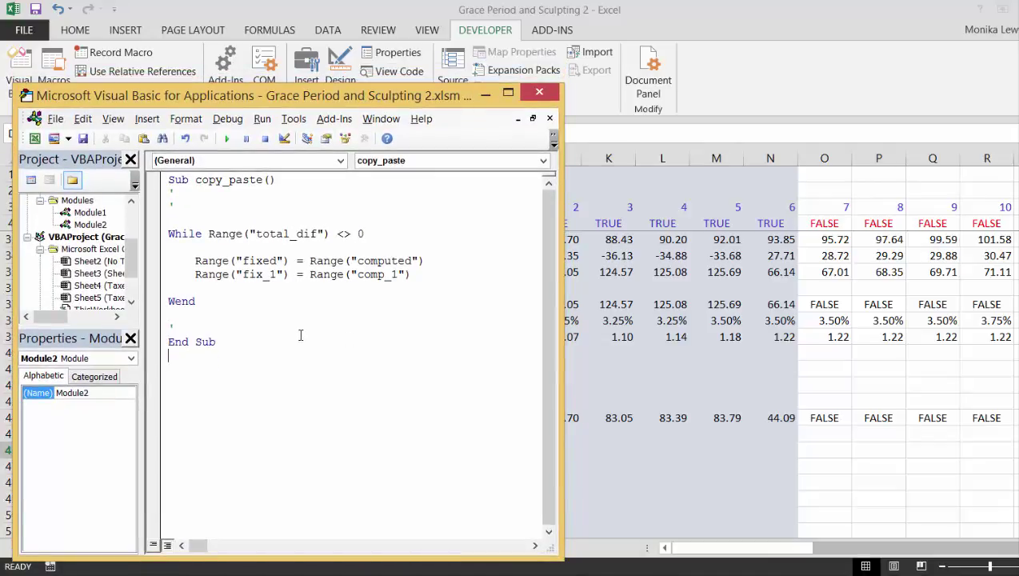
pyautogui.write('function sculpt')
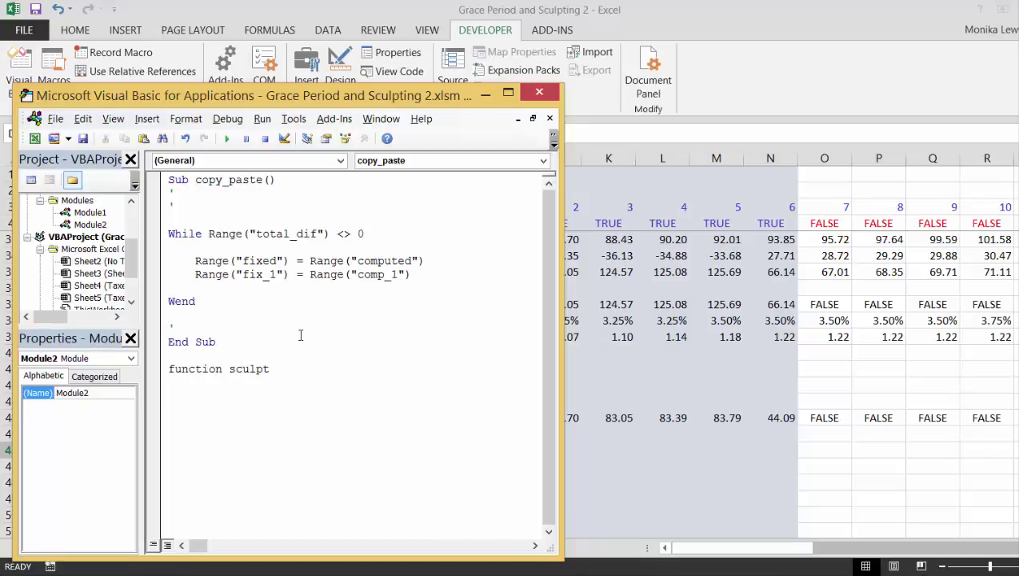
pyautogui.write('()')
pyautogui.press('Return')
pyautogui.press('Return')
pyautogui.press('Return')
pyautogui.press('Return')
pyautogui.press('Return')
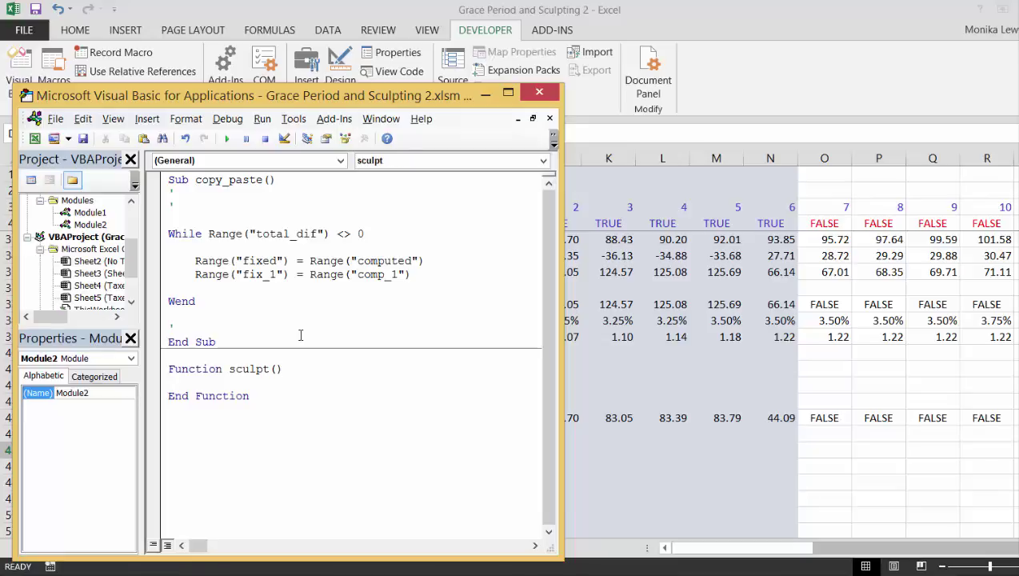
pyautogui.press('Return')
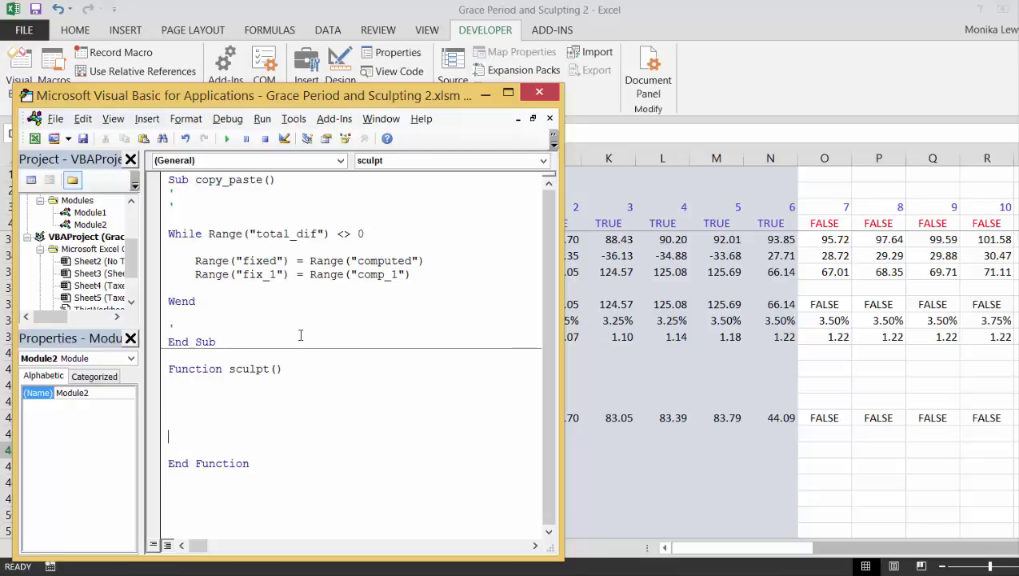
# Step: Rename the function sculpt() to debt_sculpt()
pyautogui.press('Down')
pyautogui.press('Down')
pyautogui.press('Right')
pyautogui.press('Right')
pyautogui.press('Right')
pyautogui.press('Right')
pyautogui.press('Right')
pyautogui.press('Right')
pyautogui.press('Right')
pyautogui.press('Right')
pyautogui.press('Right')
pyautogui.press('Right')
pyautogui.press('Right')
pyautogui.press('Right')
pyautogui.press('Right')
pyautogui.press('Left')
pyautogui.press('BackSpace')
pyautogui.press('BackSpace')
pyautogui.press('BackSpace')
pyautogui.press('BackSpace')
pyautogui.press('BackSpace')
pyautogui.press('BackSpace')
pyautogui.write('debt_sculpt')
# Step: Start a result line reading debt_sculpt = above End Function
pyautogui.press('Down')
pyautogui.press('Down')
pyautogui.press('Down')
pyautogui.press('Down')
pyautogui.press('Down')
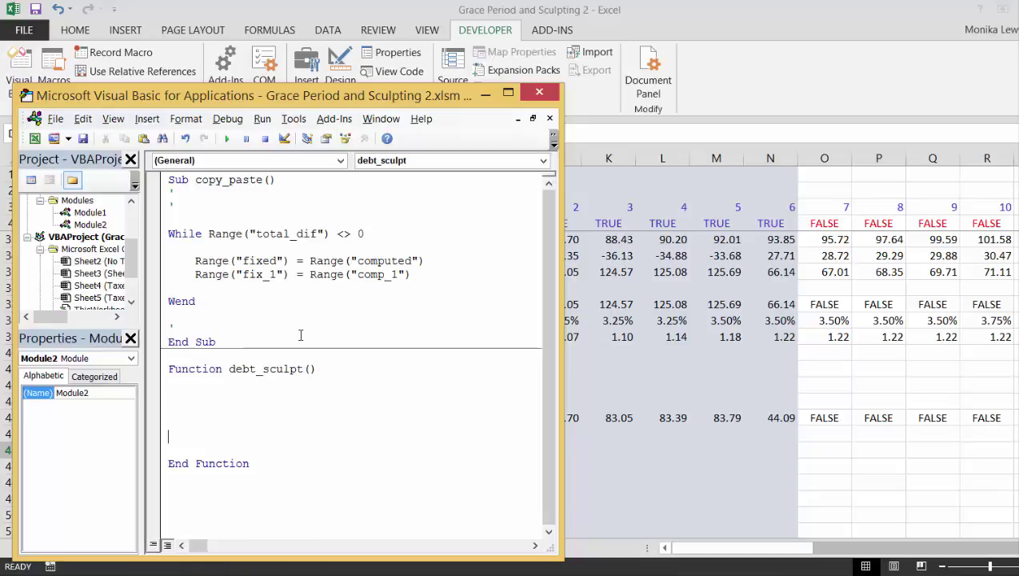
pyautogui.press('Return')
pyautogui.write('debt_')
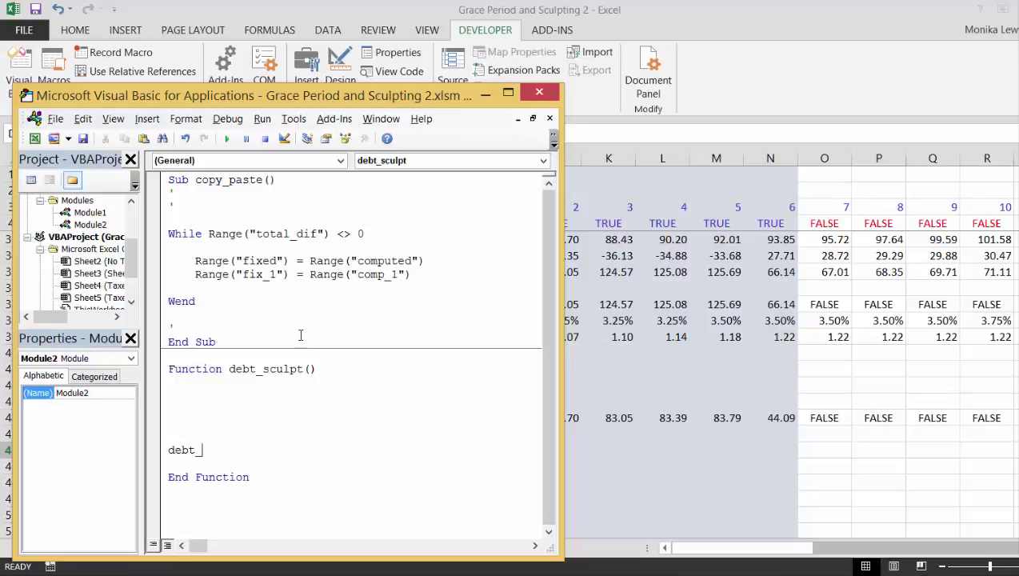
pyautogui.write('schulp')
pyautogui.press('BackSpace')
pyautogui.press('BackSpace')
pyautogui.press('BackSpace')
pyautogui.press('BackSpace')
pyautogui.press('BackSpace')
pyautogui.press('BackSpace')
pyautogui.write('sculpt =')
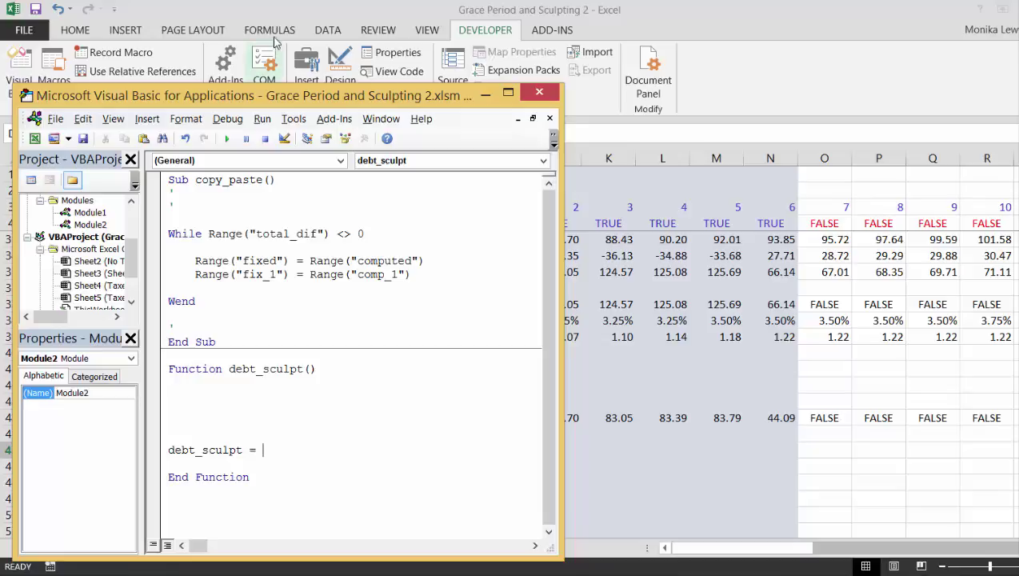
# Step: Check the fixed and computed NPV of Debt Service cells on the worksheet, and return to the macro code
pyautogui.moveTo(292, 95); pyautogui.dragTo(710, 72)
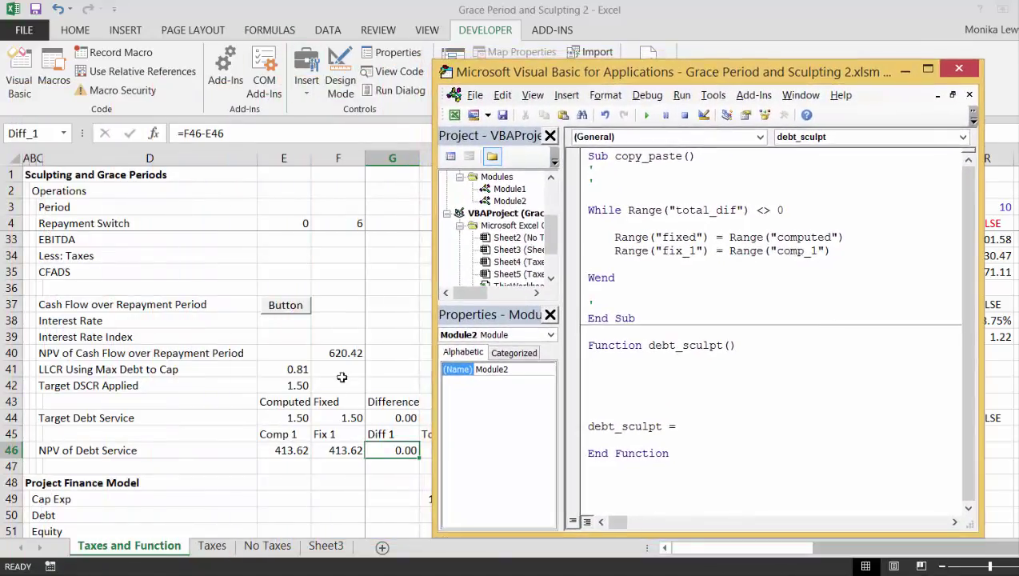
pyautogui.hotkey('alt', 'F11')
pyautogui.click(331, 449)
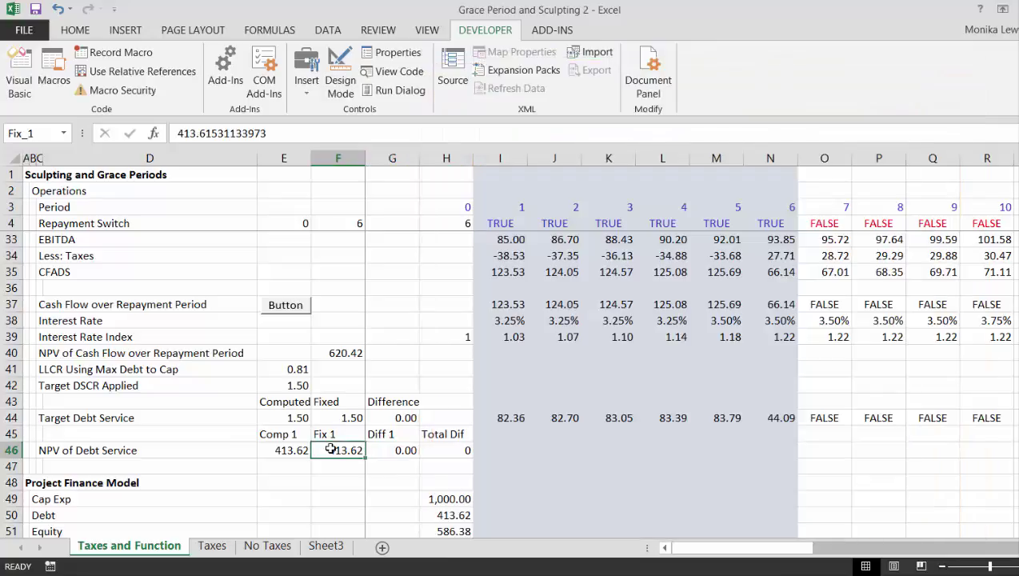
pyautogui.click(279, 451)
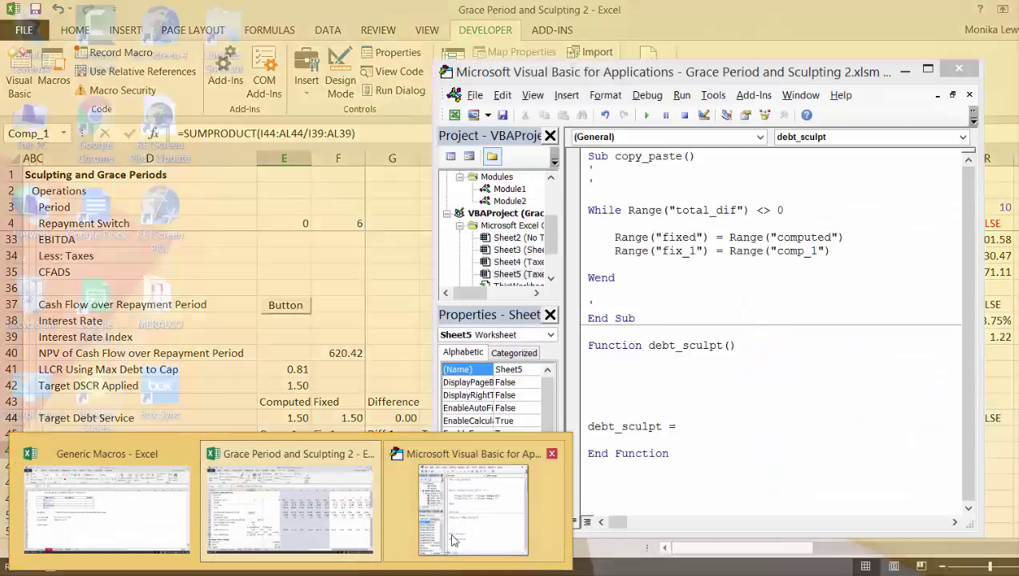
pyautogui.click(452, 540)
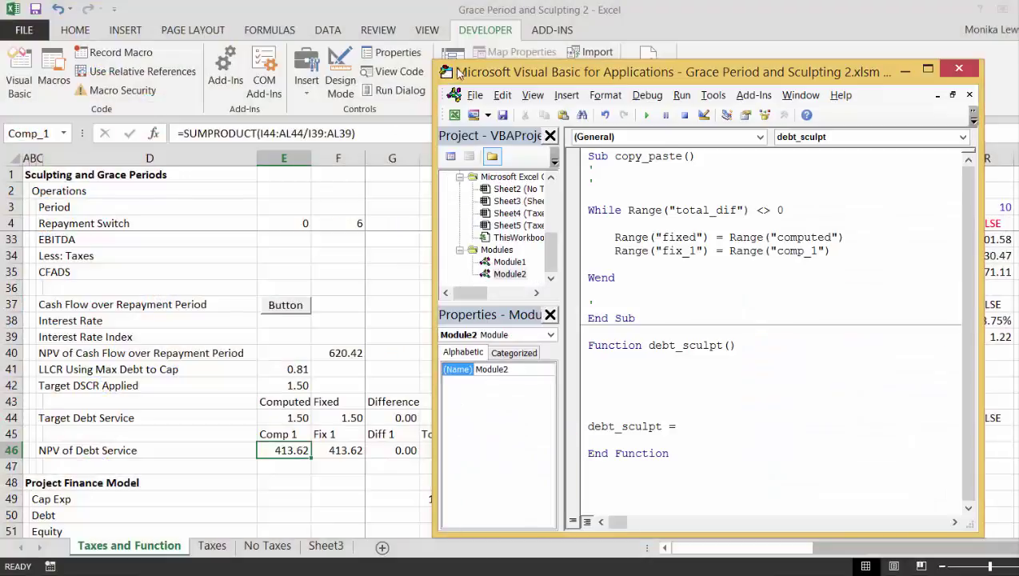
pyautogui.moveTo(454, 74); pyautogui.dragTo(99, 67)
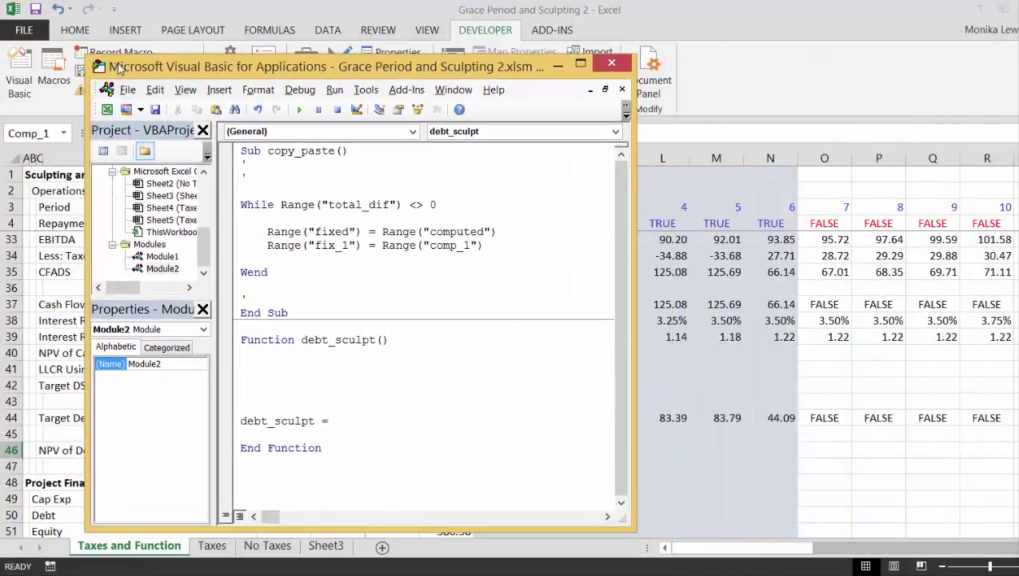
# Step: Assign worksheetfunction.SumProduct to debt_sculpt and close the Project and Properties panes
pyautogui.write('worksheetfucn')
pyautogui.press('BackSpace')
pyautogui.press('BackSpace')
pyautogui.write('nction.su')
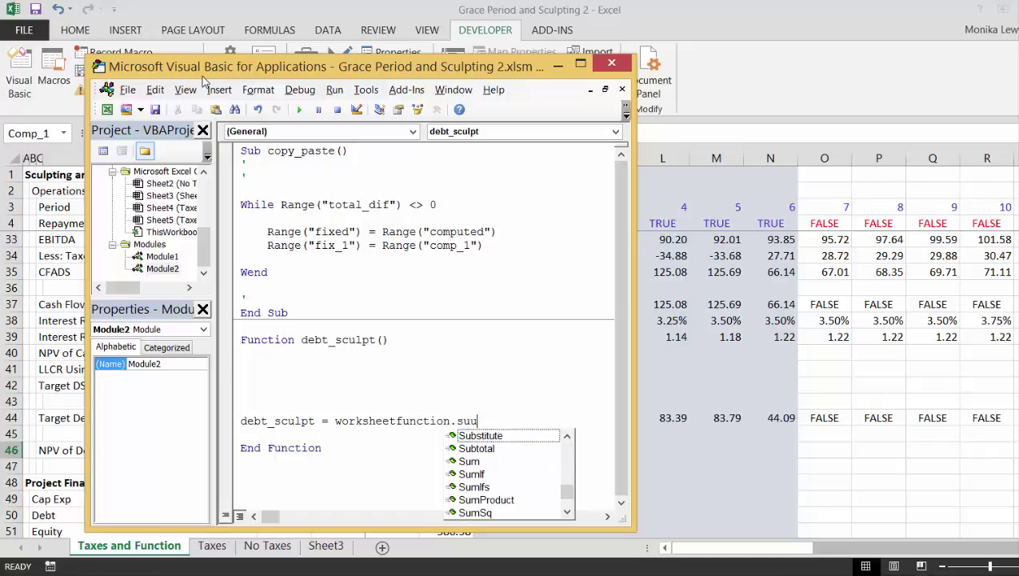
pyautogui.write('m')
pyautogui.press('Down')
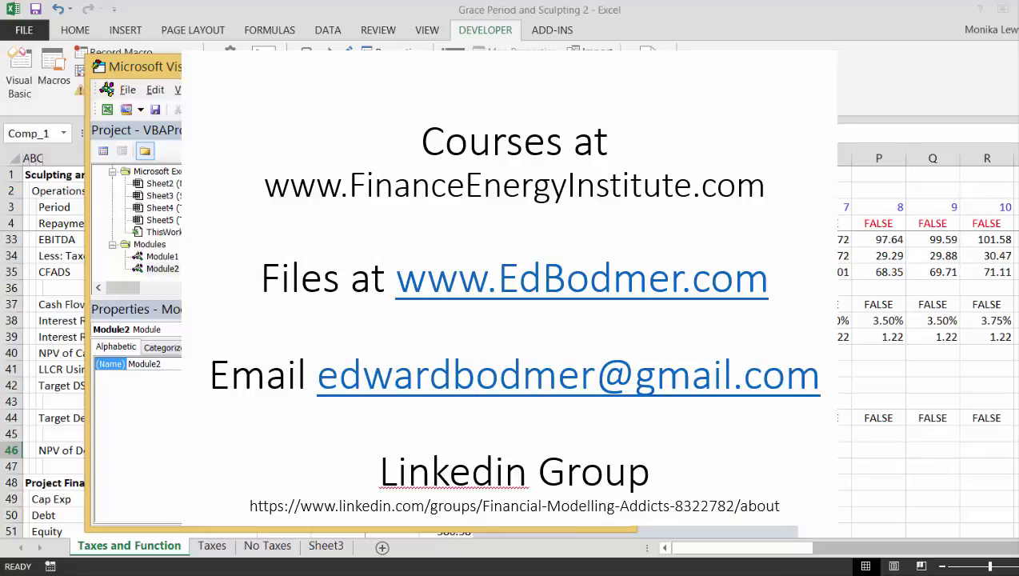
pyautogui.click(202, 130)
pyautogui.click(202, 129)
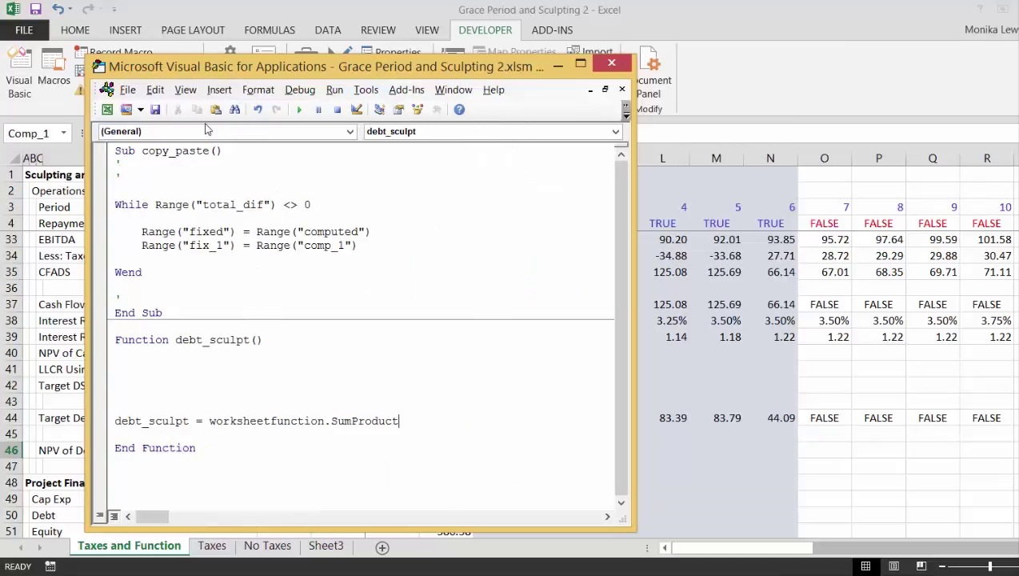
# Step: Complete the SumProduct call in the debt_sculpt line with the arguments interest_index and Debt_service
pyautogui.write('(')
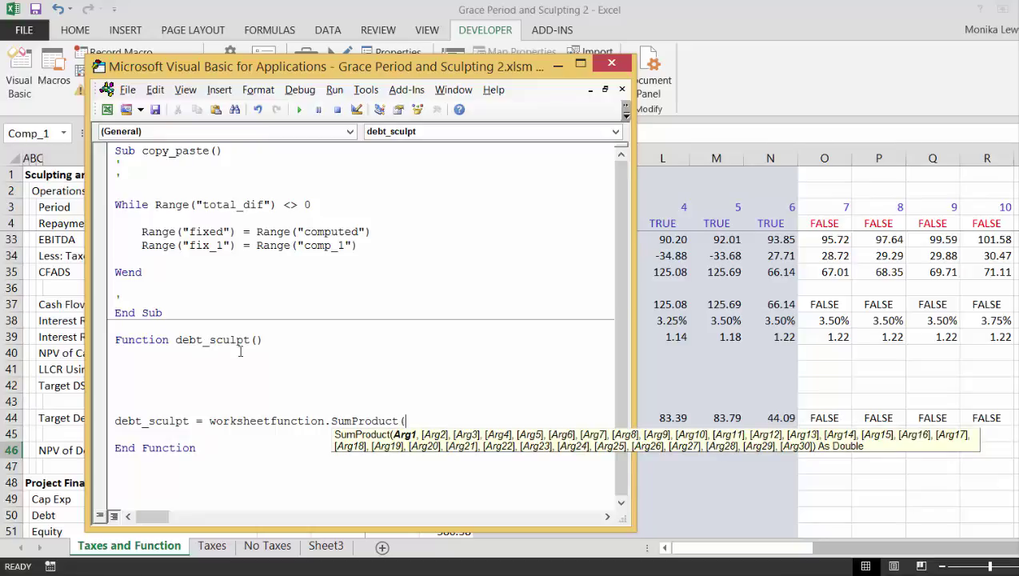
pyautogui.write('interestindex,')
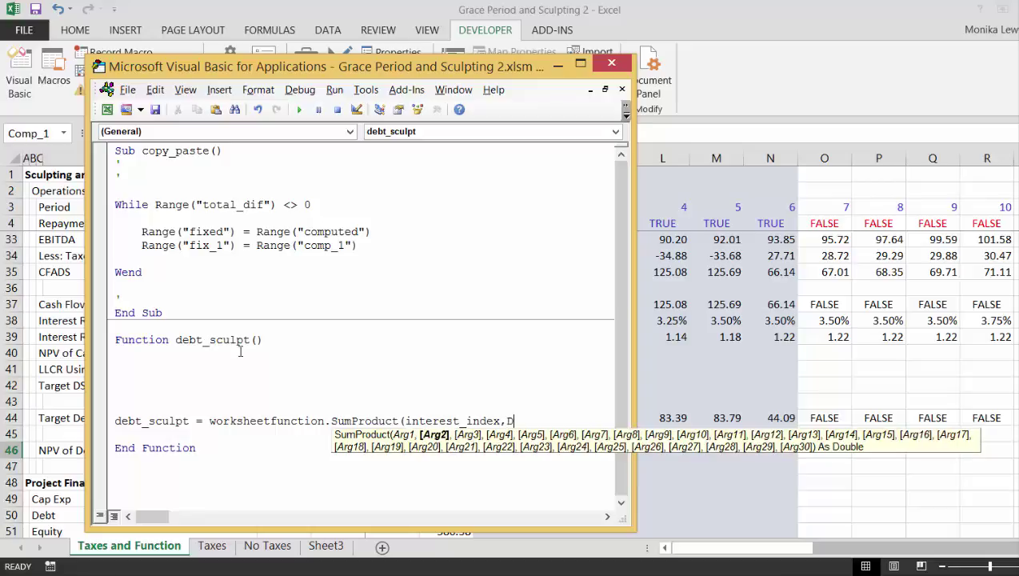
pyautogui.write('Debt_serv')
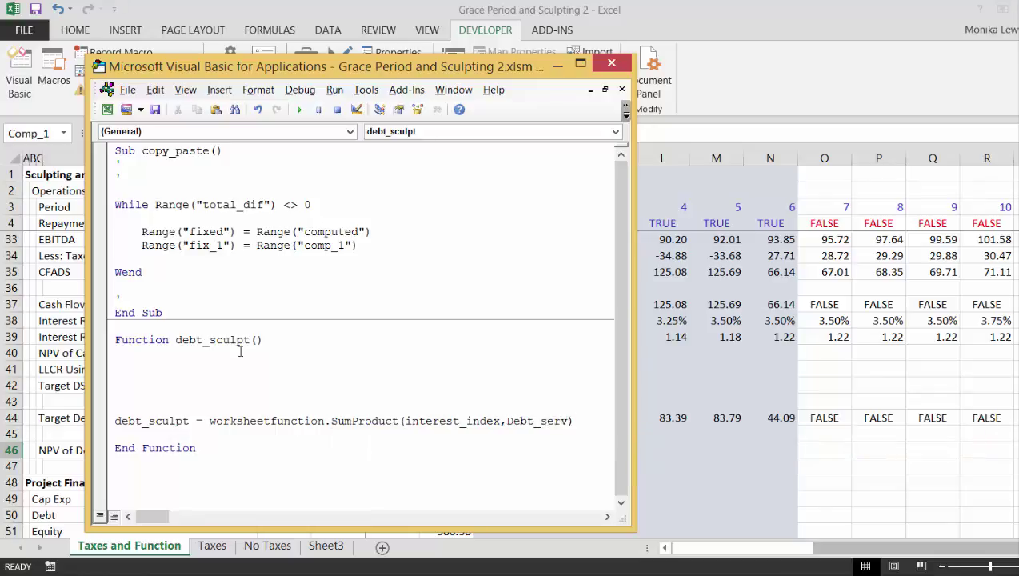
pyautogui.press('BackSpace')
pyautogui.press('BackSpace')
pyautogui.press('BackSpace')
pyautogui.press('BackSpace')
pyautogui.write('service)')
pyautogui.press('Up')
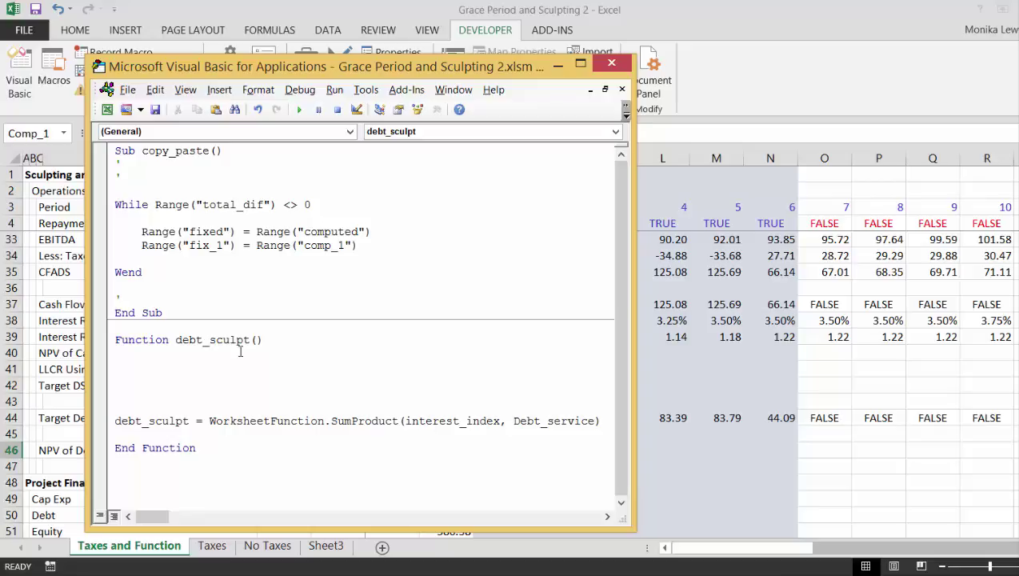
pyautogui.press('Return')
pyautogui.press('Return')
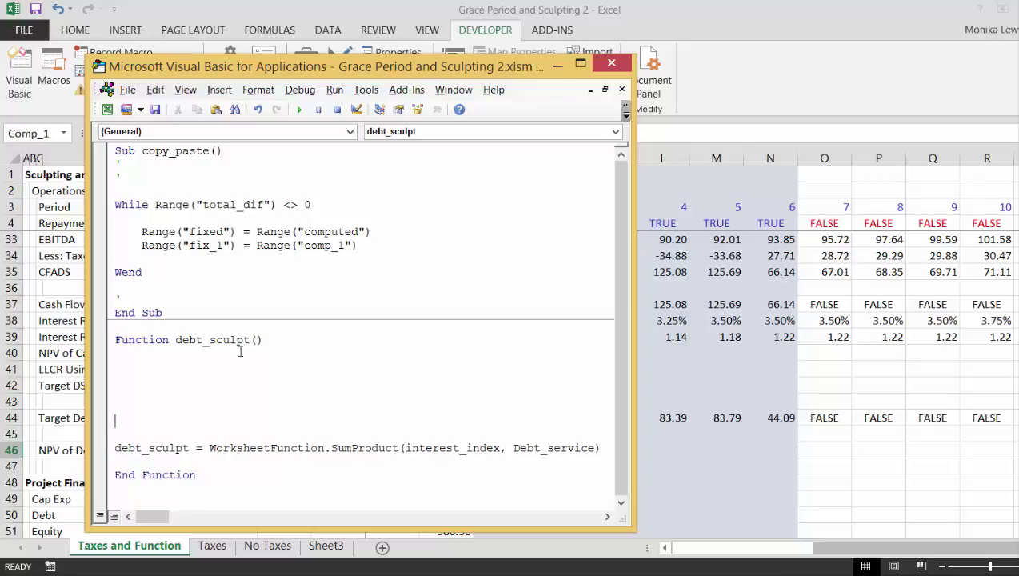
pyautogui.write('LLCR =')
pyautogui.press('BackSpace')
pyautogui.press('BackSpace')
pyautogui.press('BackSpace')
pyautogui.press('BackSpace')
pyautogui.press('BackSpace')
pyautogui.press('BackSpace')
pyautogui.press('Delete')
# Step: Add the line LLCR = pv_cfads / debt_issued below the debt_sculpt assignment
pyautogui.press('Down')
pyautogui.press('Down')
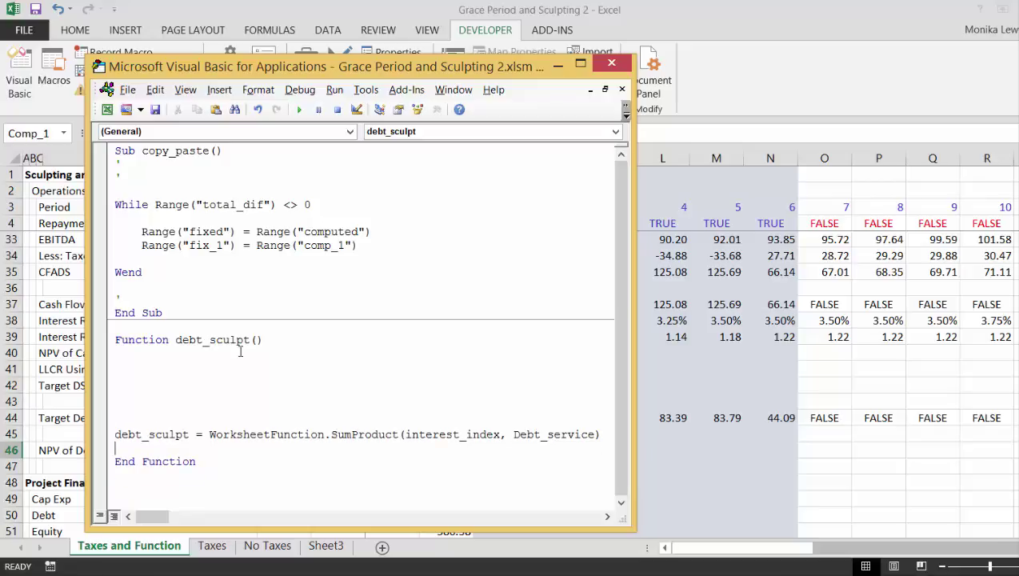
pyautogui.press('Return')
pyautogui.press('Return')
pyautogui.press('Up')
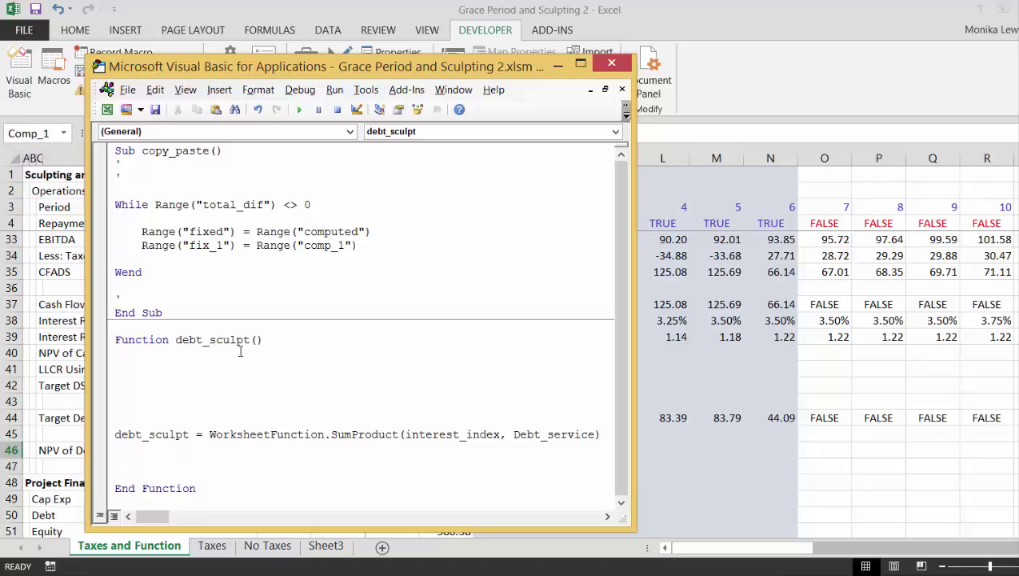
pyautogui.write('LCCR')
pyautogui.press('BackSpace')
pyautogui.press('BackSpace')
pyautogui.press('BackSpace')
pyautogui.write('LCR =')
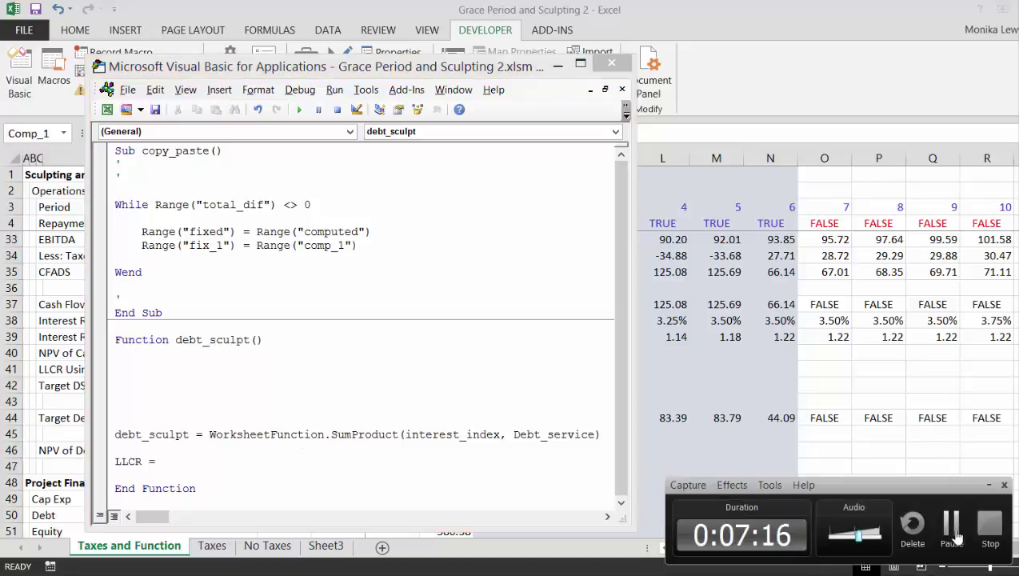
pyautogui.click(952, 529)
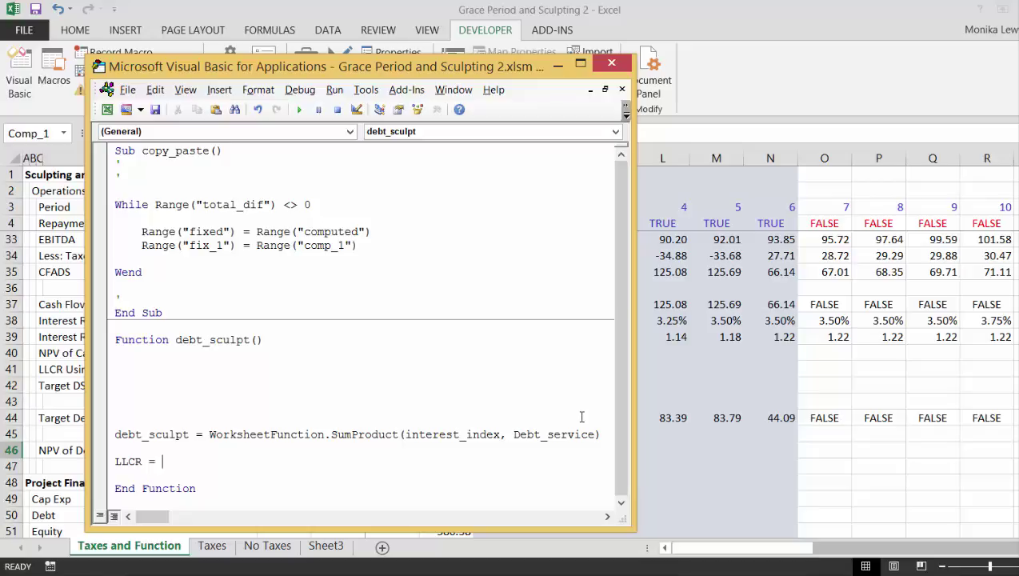
pyautogui.write('pv_cfads/dbt')
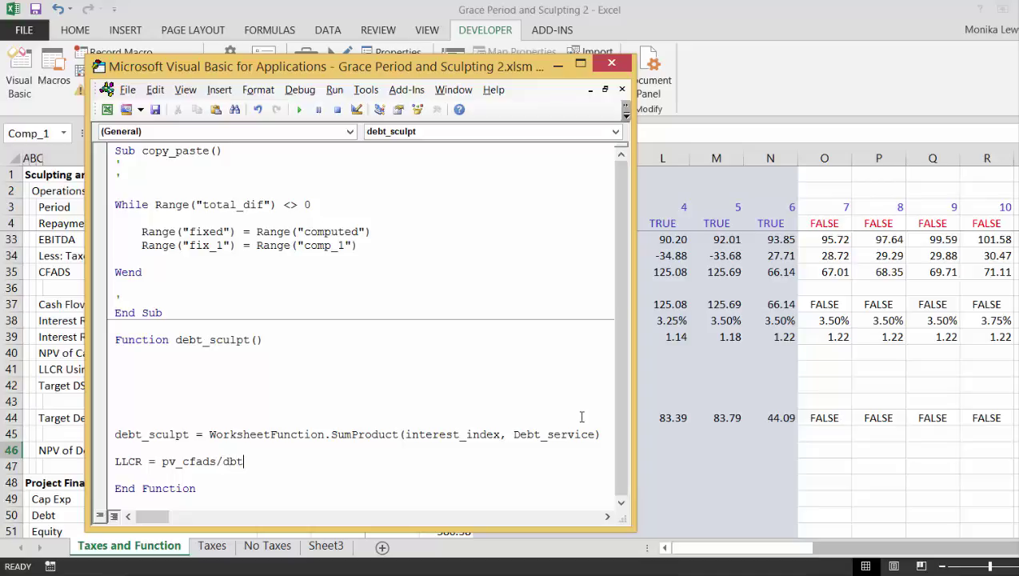
pyautogui.press('BackSpace')
pyautogui.press('BackSpace')
pyautogui.press('BackSpace')
pyautogui.write('e')
pyautogui.write('ebt_')
pyautogui.write('issued')
pyautogui.press('Return')
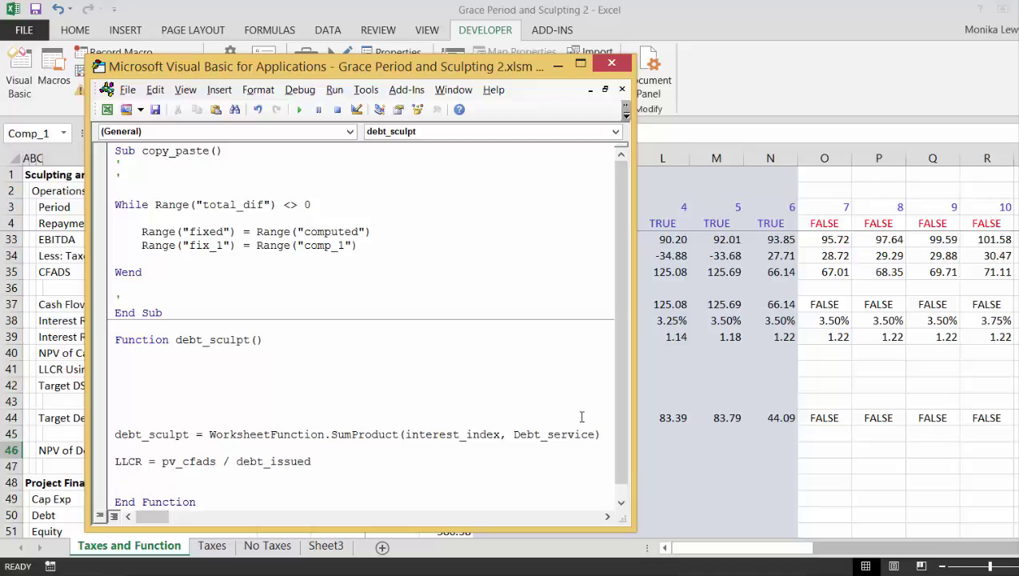
# Step: Duplicate the debt_sculpt SumProduct line between the original and the LLCR line
pyautogui.press('Up')
pyautogui.press('Up')
pyautogui.press('Up')
pyautogui.hotkey('shift', 'Down')
pyautogui.hotkey('ctrl', 'c')
pyautogui.press('Right')
pyautogui.press('Return')
pyautogui.hotkey('ctrl', 'v')
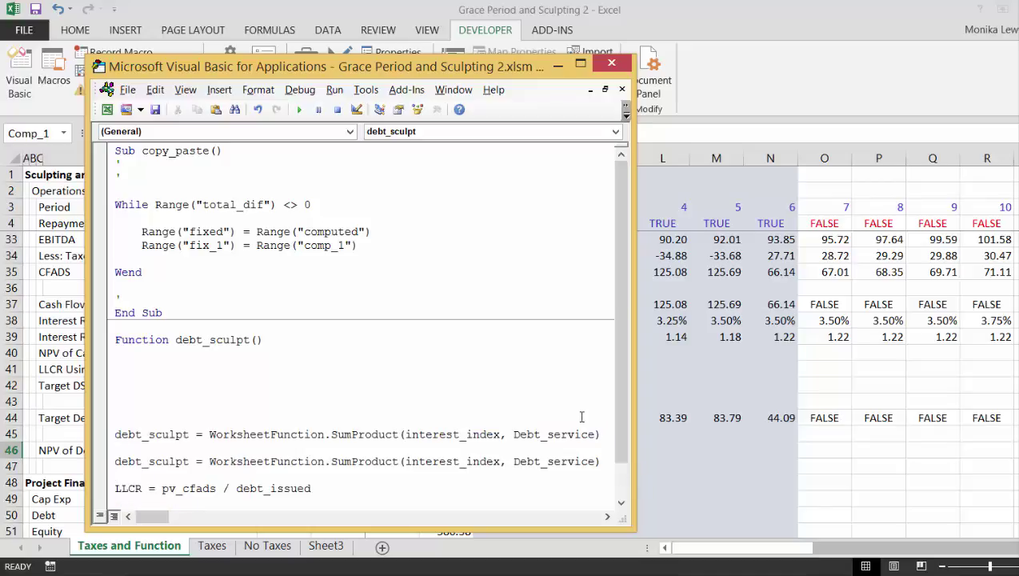
# Step: Change the variable assigned in the duplicated SumProduct line to pv_cfads
pyautogui.press('Up')
pyautogui.write('PC')
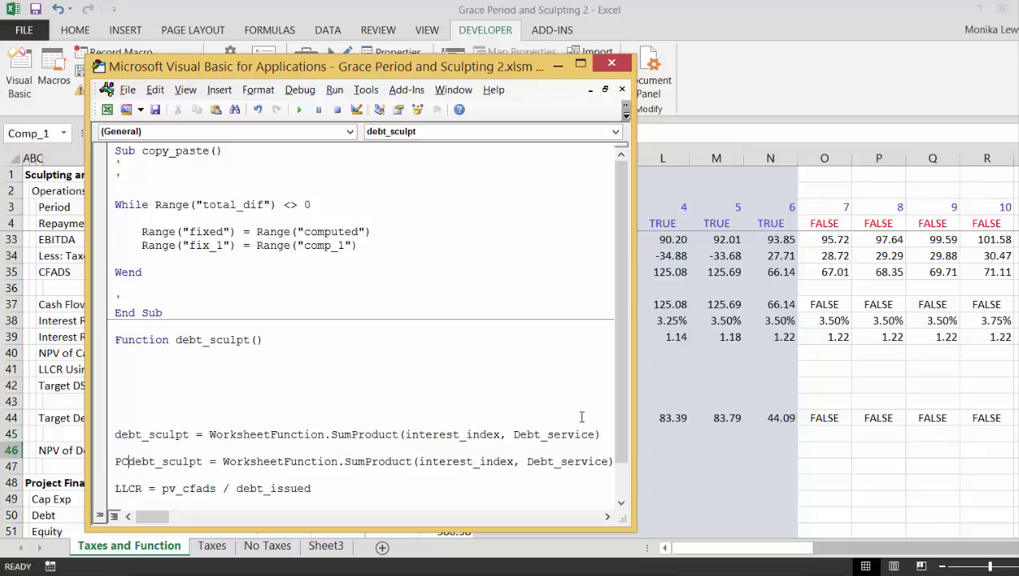
pyautogui.press('BackSpace')
pyautogui.write('v_')
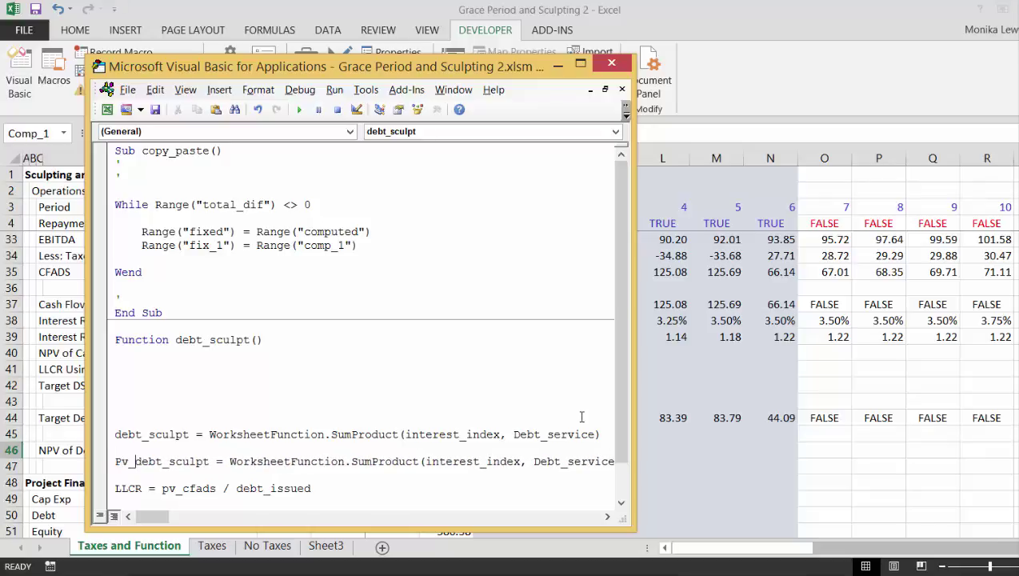
pyautogui.press('BackSpace')
pyautogui.press('BackSpace')
pyautogui.press('BackSpace')
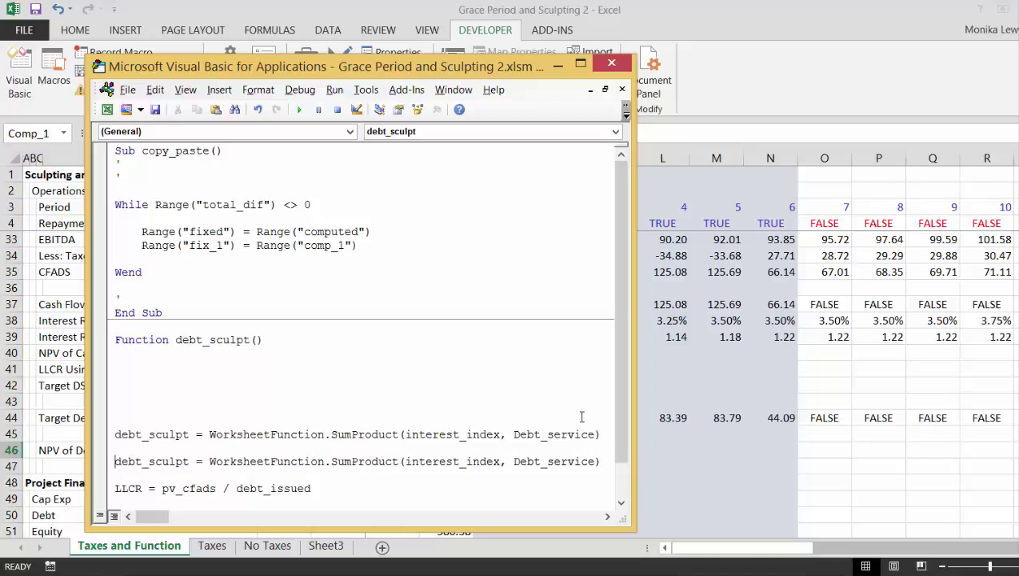
pyautogui.write('pv_cfads')
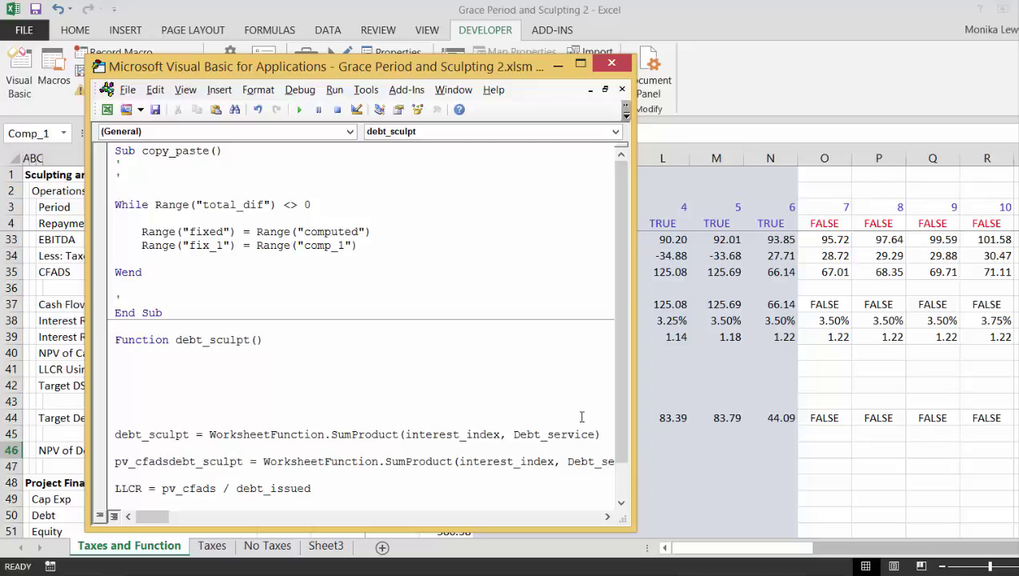
pyautogui.press('Delete')
pyautogui.press('Delete')
pyautogui.press('Delete')
pyautogui.press('Delete')
pyautogui.press('Delete')
pyautogui.press('Delete')
pyautogui.press('Delete')
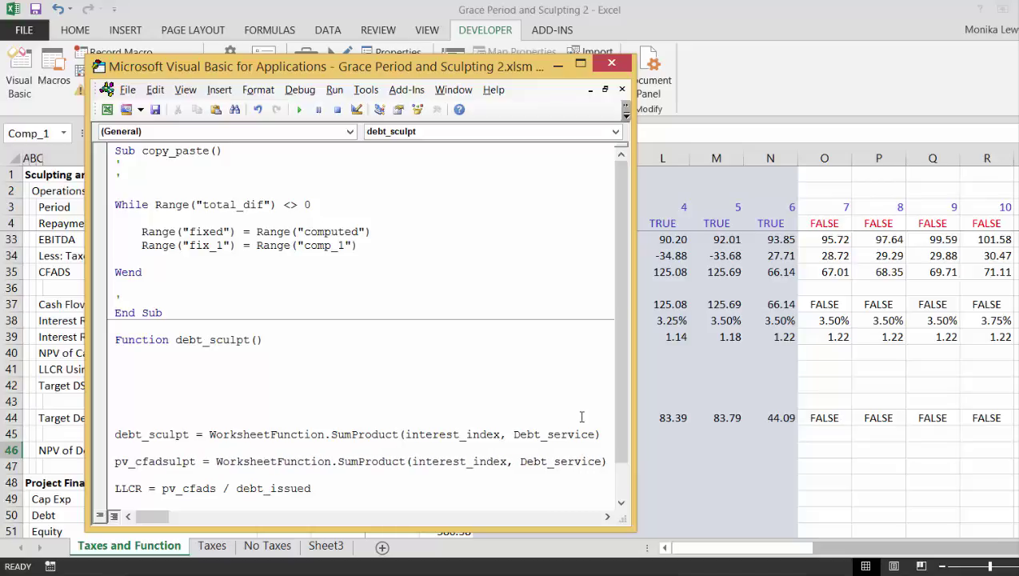
pyautogui.press('Delete')
pyautogui.press('Delete')
pyautogui.press('Delete')
pyautogui.press('Delete')
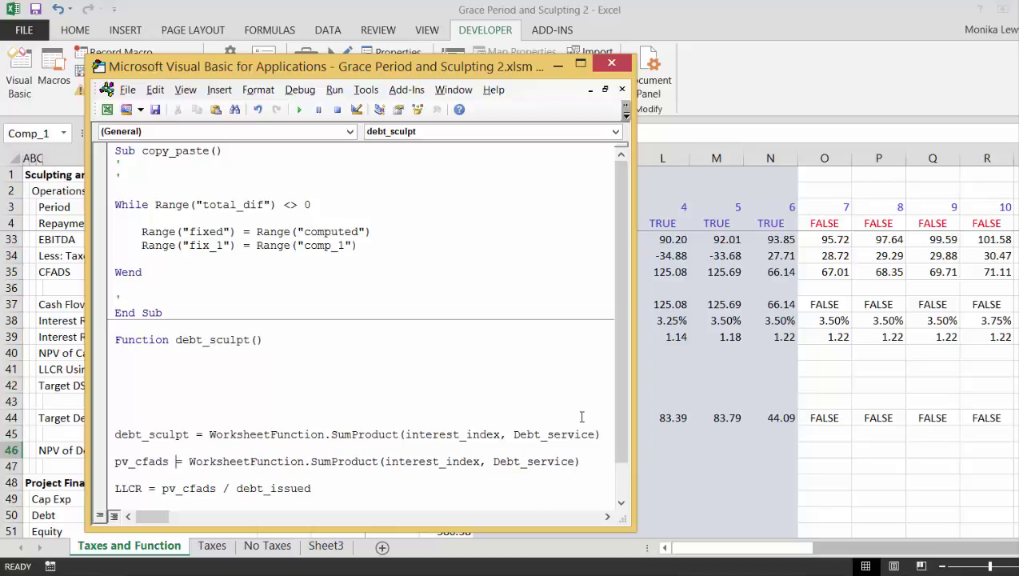
# Step: Replace the second SumProduct argument in the pv_cfads line with Debt_cfads
pyautogui.press('Right')
pyautogui.press('Right')
pyautogui.press('Right')
pyautogui.press('Right')
pyautogui.press('Right')
pyautogui.press('Right')
pyautogui.press('Right')
pyautogui.press('Right')
pyautogui.press('Right')
pyautogui.press('Right')
pyautogui.press('Right')
pyautogui.press('Right')
pyautogui.press('Right')
pyautogui.press('Right')
pyautogui.press('Right')
pyautogui.press('Right')
pyautogui.press('Right')
pyautogui.press('Right')
pyautogui.press('Right')
pyautogui.press('Right')
pyautogui.press('Right')
pyautogui.press('Right')
pyautogui.press('Right')
pyautogui.press('Right')
pyautogui.press('Right')
pyautogui.press('Right')
pyautogui.press('Right')
pyautogui.press('Right')
pyautogui.press('Right')
pyautogui.press('Right')
pyautogui.press('Right')
pyautogui.press('Right')
pyautogui.press('BackSpace')
pyautogui.press('BackSpace')
pyautogui.press('BackSpace')
pyautogui.press('BackSpace')
pyautogui.press('BackSpace')
pyautogui.press('BackSpace')
pyautogui.write('cfads')
pyautogui.press('Return')
# Step: Start a line below the LLCR assignment reading Target DSCR = worksheetfunction.Max( with the argument list left open
pyautogui.scroll(-1, 582, 417)
pyautogui.press('Down')
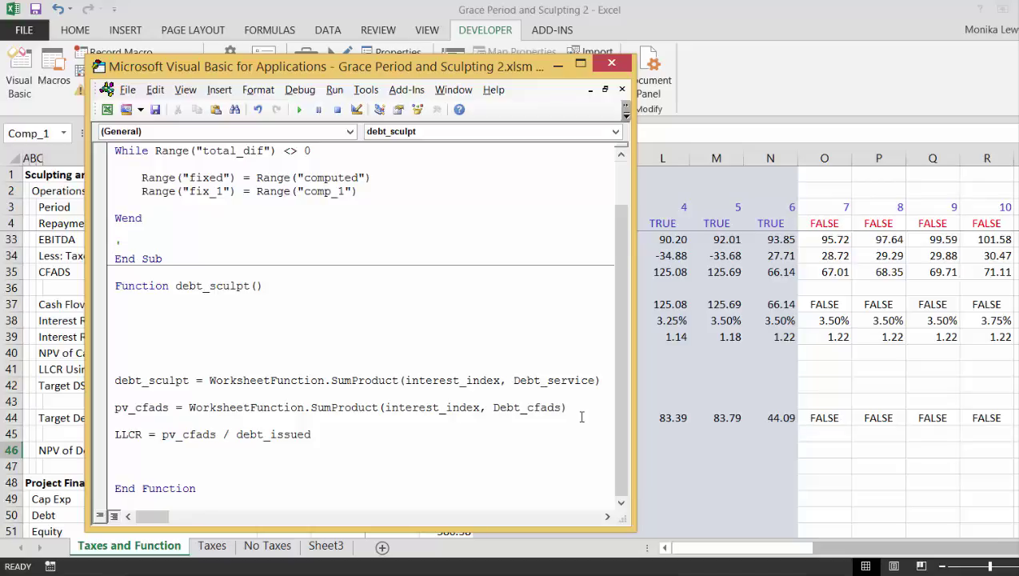
pyautogui.write('Target DSCR = wor')
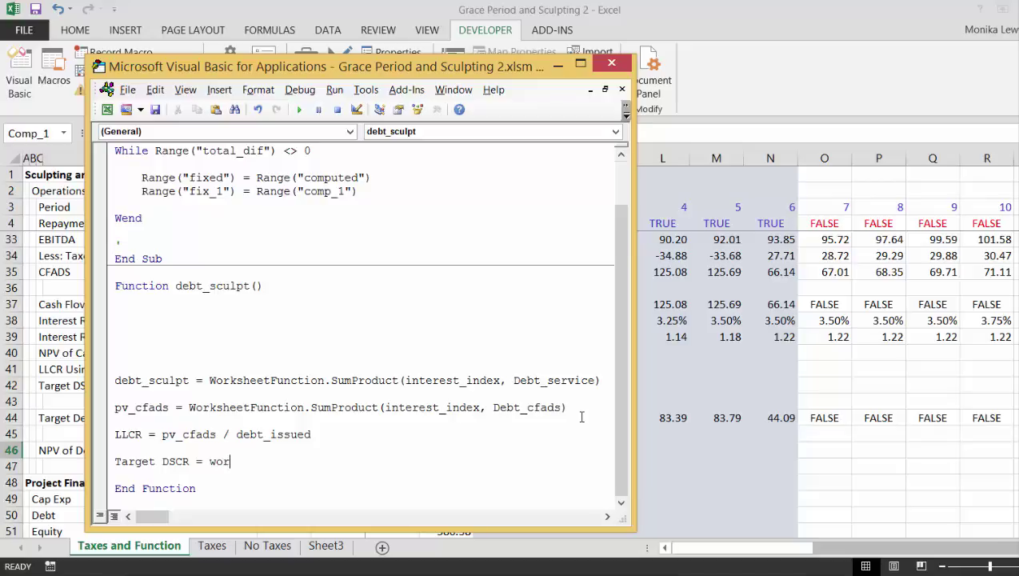
pyautogui.write('ksheetfunction.')
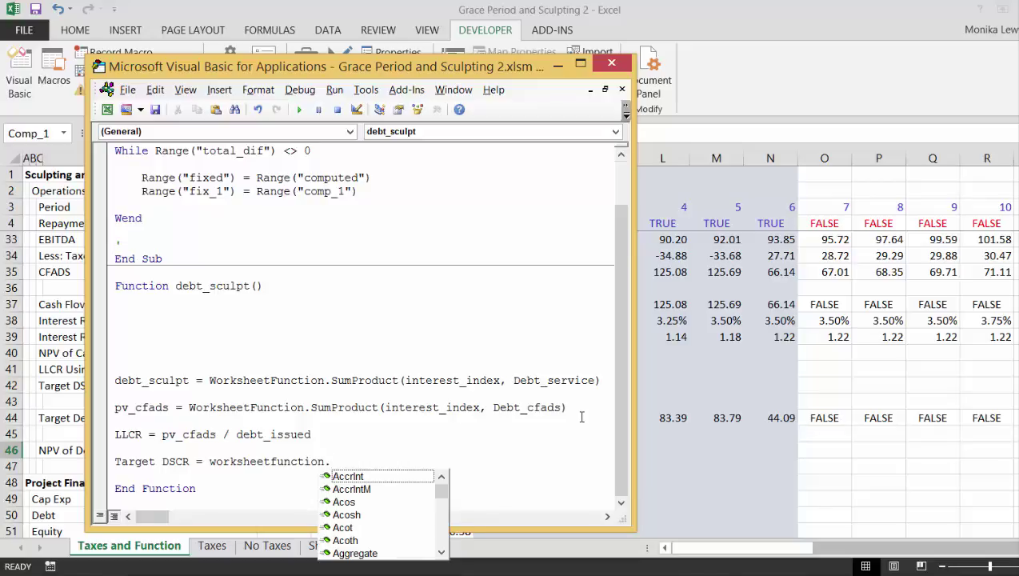
pyautogui.write('max')
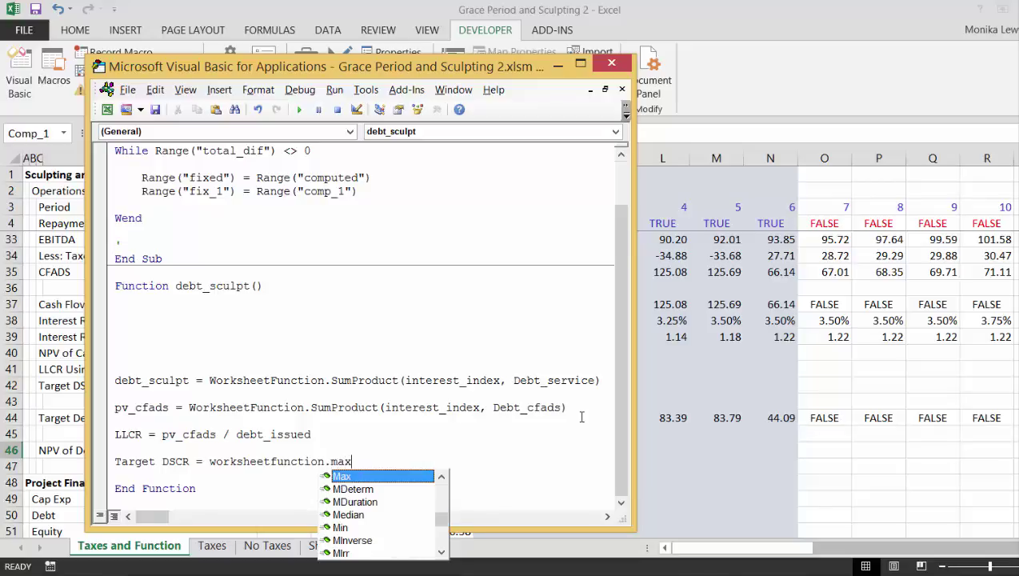
pyautogui.write('(')
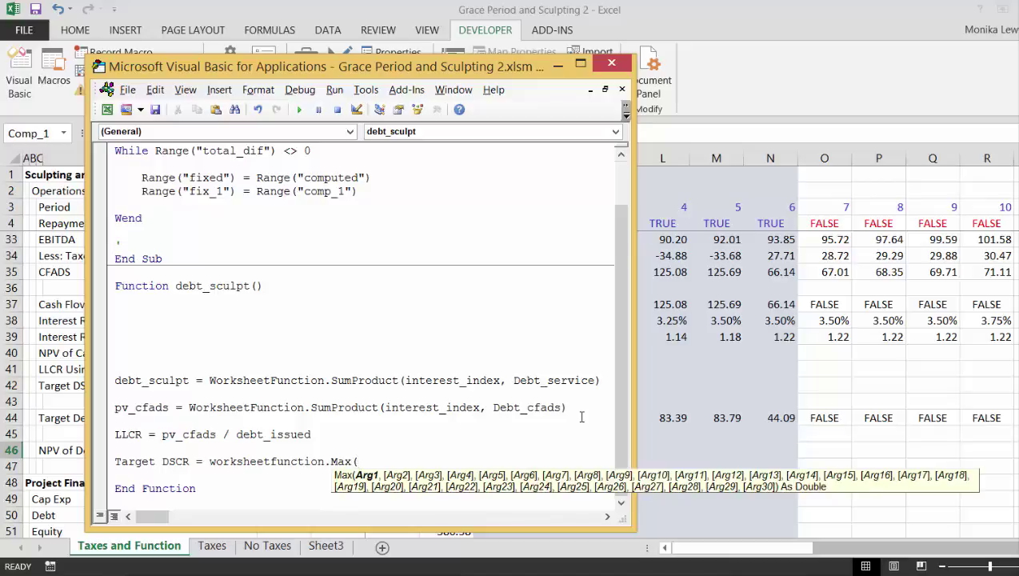
pyautogui.write('ta')
pyautogui.press('BackSpace')
pyautogui.press('BackSpace')
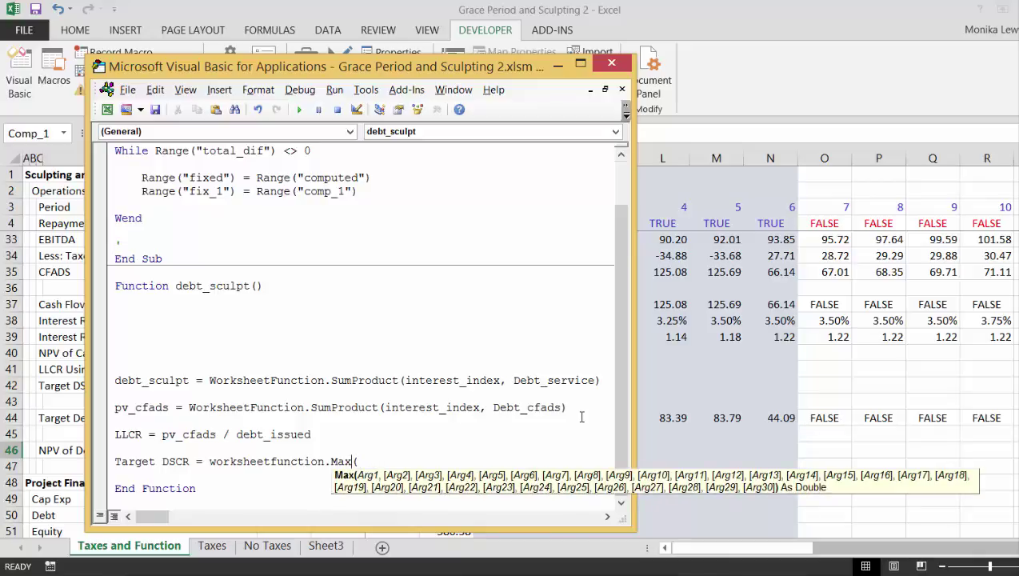
# Step: Replace the space in the Target DSCR variable name with an underscore so it reads Target_DSCR
pyautogui.press('Left')
pyautogui.press('Left')
pyautogui.press('Left')
pyautogui.press('Left')
pyautogui.press('Left')
pyautogui.press('Left')
pyautogui.press('Left')
pyautogui.press('Left')
pyautogui.press('Left')
pyautogui.press('Left')
pyautogui.press('Left')
pyautogui.press('Left')
pyautogui.press('Left')
pyautogui.press('Left')
pyautogui.press('Left')
pyautogui.press('Left')
pyautogui.press('Left')
pyautogui.press('Left')
pyautogui.press('Left')
pyautogui.press('Left')
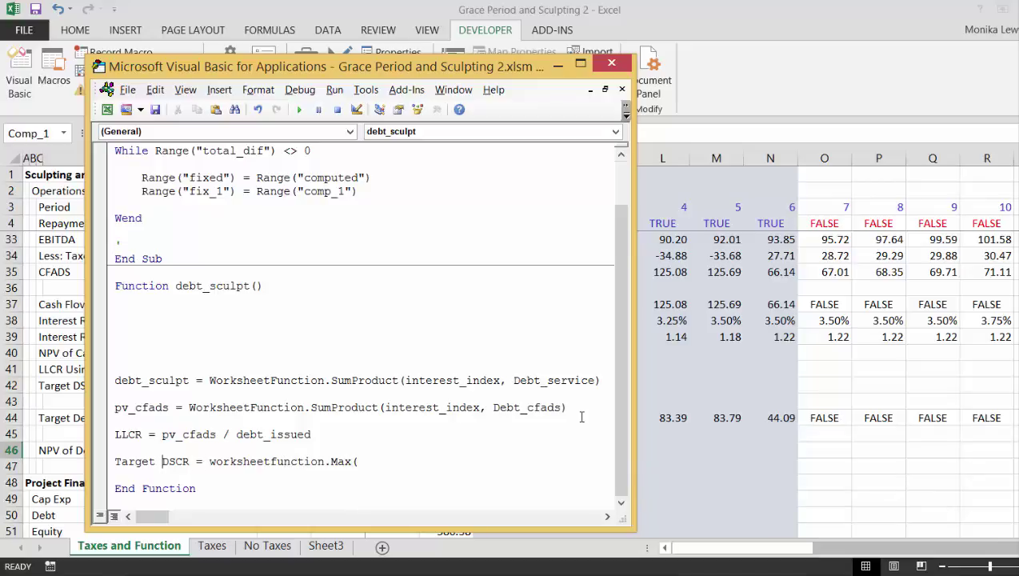
pyautogui.press('Delete')
pyautogui.write('_')
# Step: Complete the Max call in the Target_DSCR line with the arguments Input_DSCR and LLCR
pyautogui.press('Right')
pyautogui.press('Right')
pyautogui.press('Right')
pyautogui.press('Right')
pyautogui.press('Right')
pyautogui.press('Right')
pyautogui.press('Right')
pyautogui.press('Right')
pyautogui.press('Right')
pyautogui.press('Right')
pyautogui.press('Right')
pyautogui.press('Right')
pyautogui.press('Right')
pyautogui.press('Right')
pyautogui.press('Right')
pyautogui.press('Right')
pyautogui.press('Right')
pyautogui.press('Right')
pyautogui.press('Right')
pyautogui.press('Right')
pyautogui.write('Input_DSCR, ')
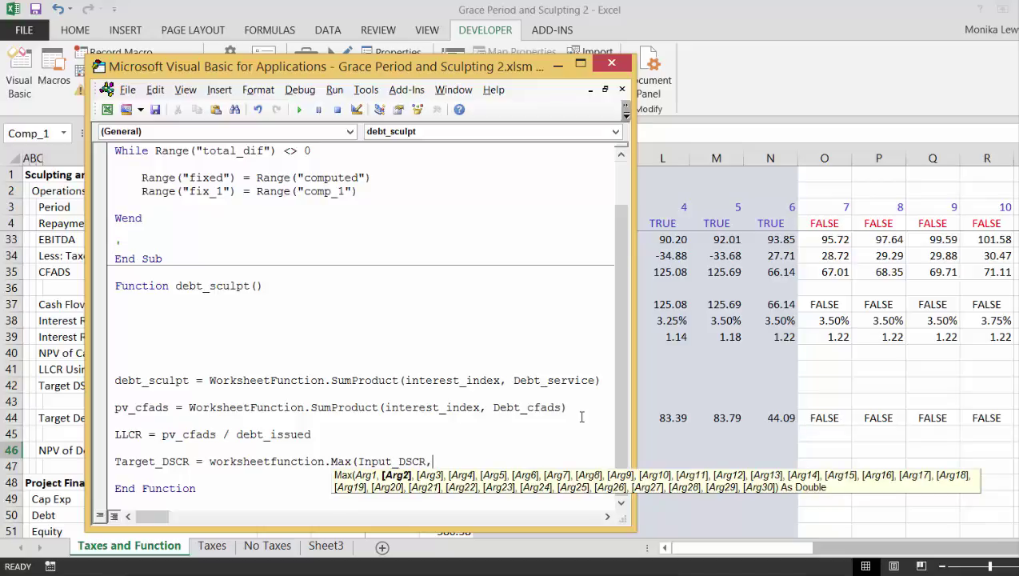
pyautogui.write('LLCR)')
pyautogui.press('Down')
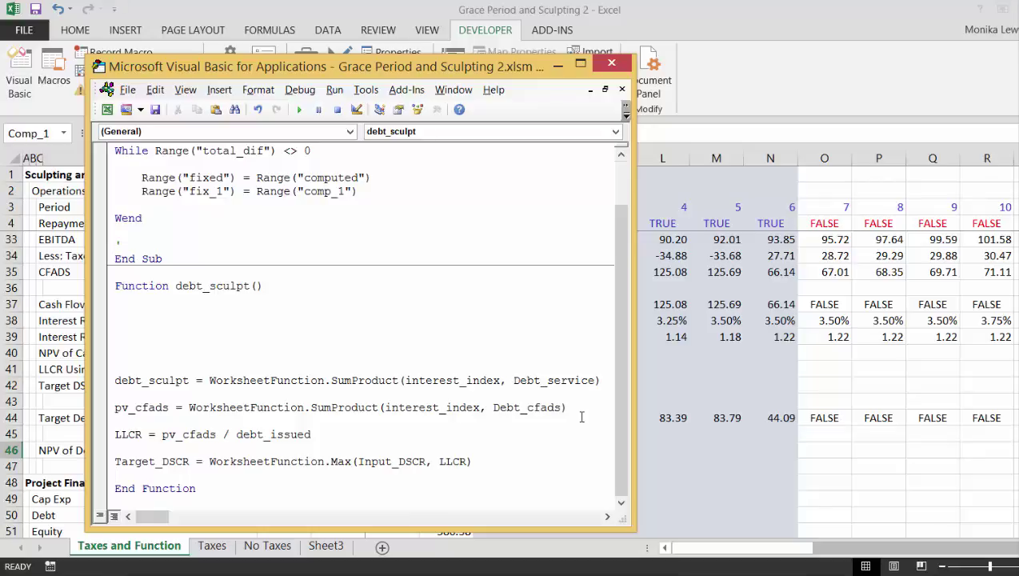
# Step: Add Input_DSCR and debt_issued as arguments in the debt_sculpt function header, followed by a comma for another argument
pyautogui.press('Up')
pyautogui.press('Up')
pyautogui.press('Up')
pyautogui.press('Up')
pyautogui.press('Up')
pyautogui.press('Up')
pyautogui.press('Up')
pyautogui.press('Up')
pyautogui.press('Up')
pyautogui.press('Up')
pyautogui.press('Up')
pyautogui.press('Up')
pyautogui.press('Up')
pyautogui.press('Up')
pyautogui.write('Input_')
pyautogui.write('DSCR,')
pyautogui.write('debt')
pyautogui.write('_ser')
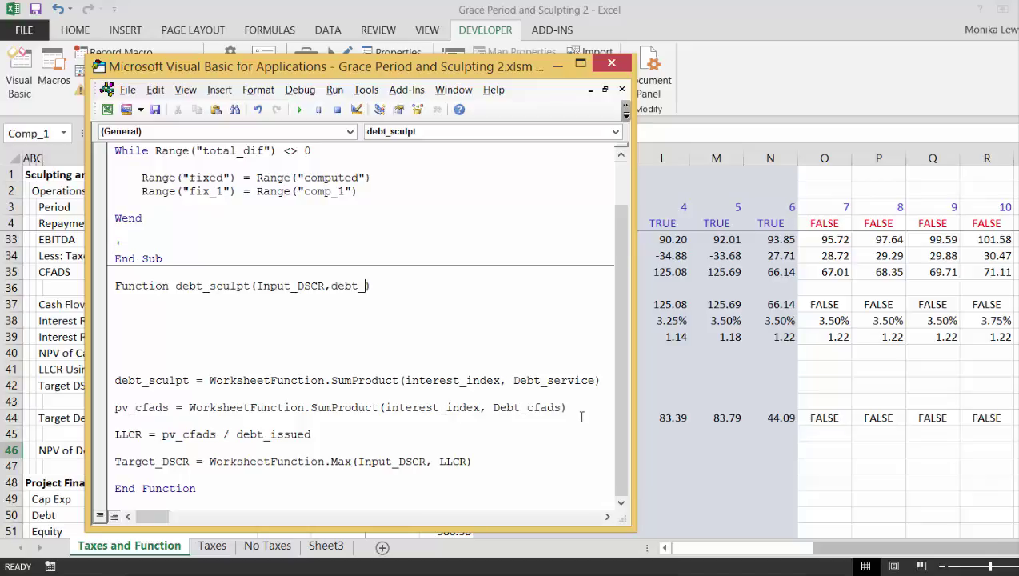
pyautogui.press('BackSpace')
pyautogui.press('BackSpace')
pyautogui.press('BackSpace')
pyautogui.write('ui')
pyautogui.press('BackSpace')
pyautogui.write('i')
pyautogui.press('BackSpace')
pyautogui.press('BackSpace')
pyautogui.write('issued,')
# Step: Dismiss the compile error and shorten Debt_cfads to cfads in the pv_cfads line
pyautogui.click(525, 408)
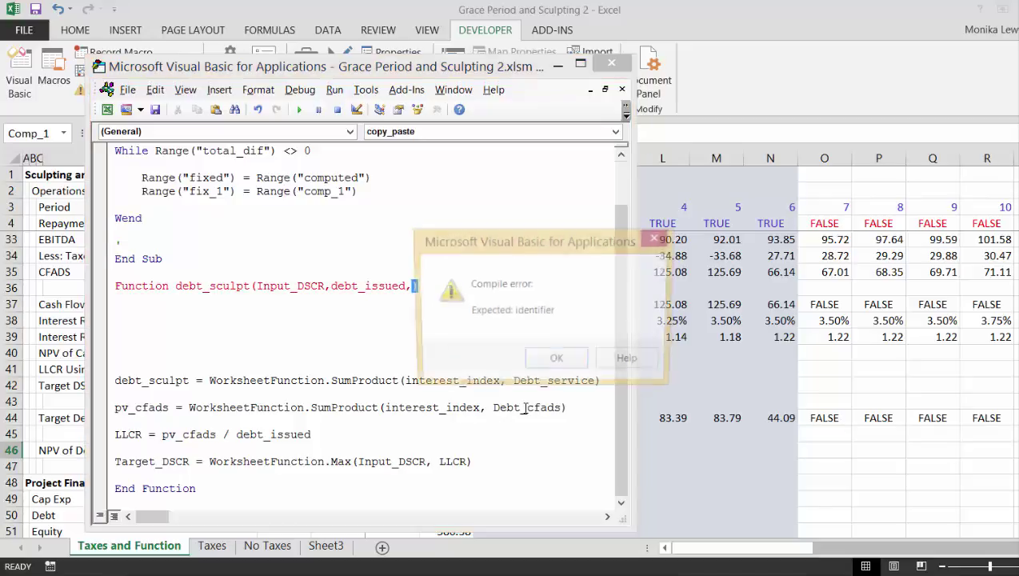
pyautogui.click(566, 364)
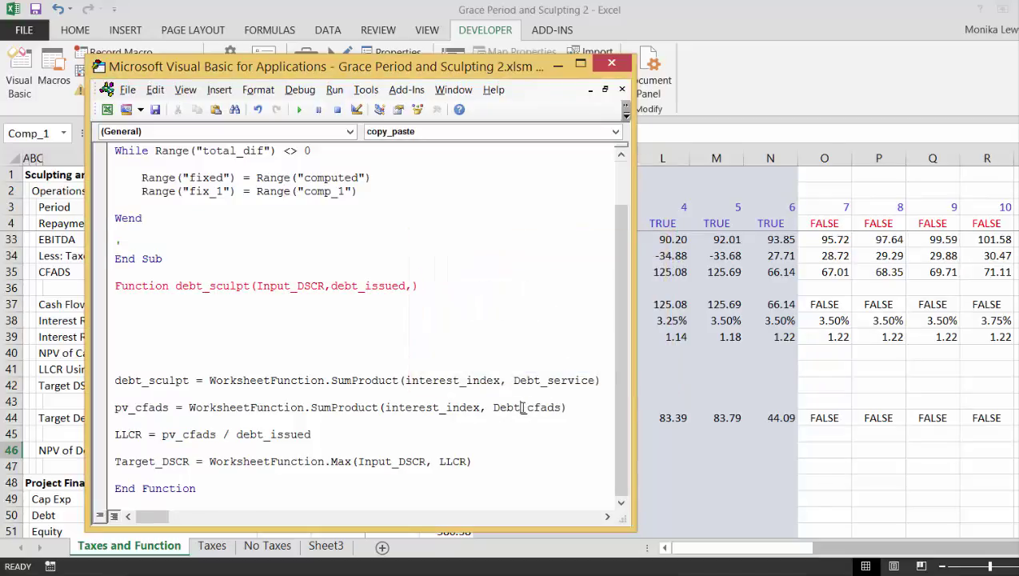
pyautogui.press('BackSpace')
pyautogui.press('BackSpace')
pyautogui.press('BackSpace')
pyautogui.press('BackSpace')
pyautogui.press('BackSpace')
# Step: Add interest_rate as the third argument in the debt_sculpt function header
pyautogui.press('Down')
pyautogui.press('Up')
pyautogui.press('Up')
pyautogui.press('Up')
pyautogui.press('Up')
pyautogui.press('Up')
pyautogui.press('Up')
pyautogui.press('Up')
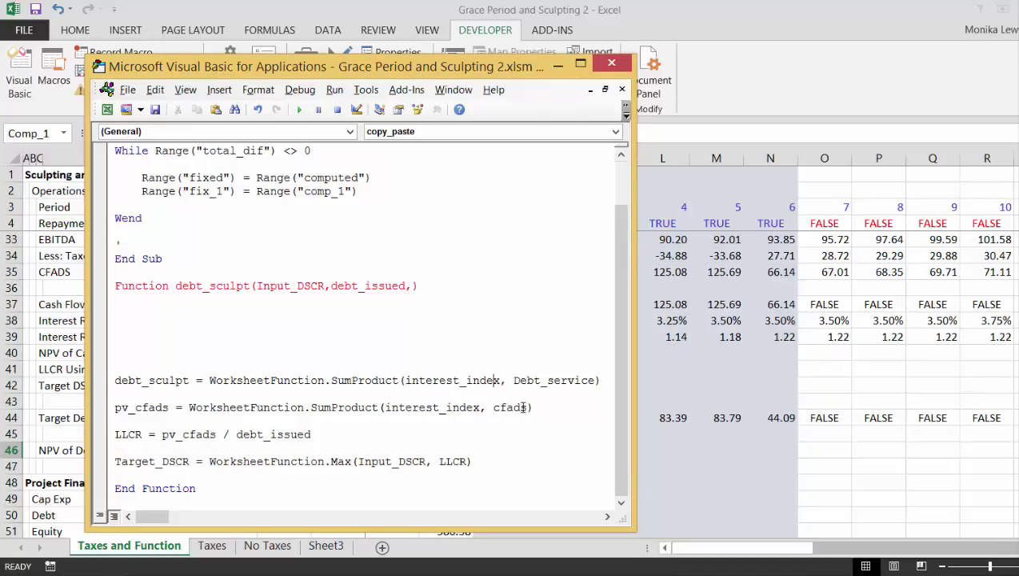
pyautogui.press('Up')
pyautogui.press('Left')
pyautogui.write('n')
pyautogui.write('terest')
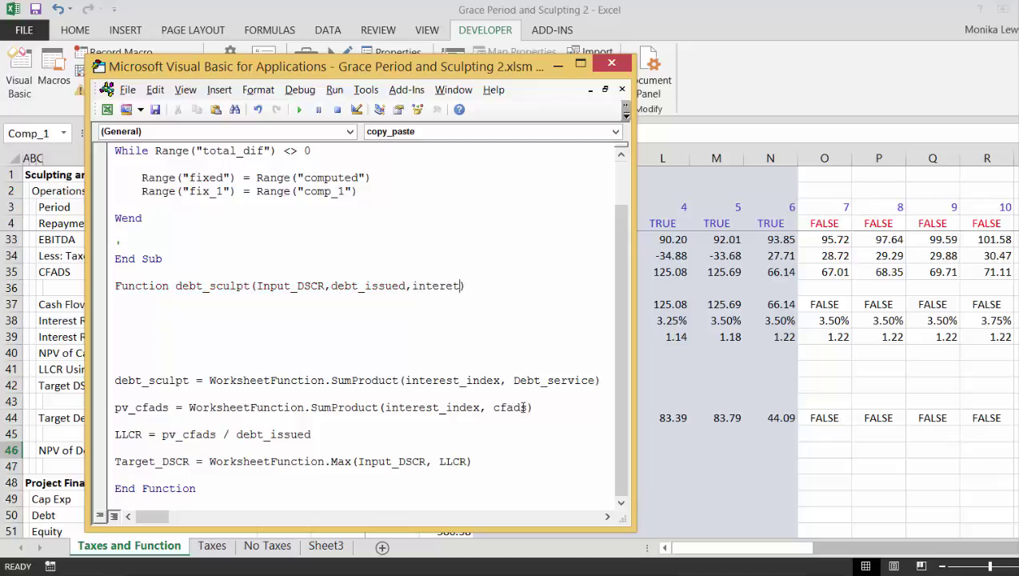
pyautogui.press('BackSpace')
pyautogui.press('BackSpace')
pyautogui.press('BackSpace')
pyautogui.press('BackSpace')
pyautogui.press('BackSpace')
pyautogui.press('BackSpace')
pyautogui.press('BackSpace')
pyautogui.press('BackSpace')
pyautogui.write('interest_rate')
# Step: Insert an extra blank line in the empty space below the debt_sculpt function header
pyautogui.press('Down')
pyautogui.press('Down')
pyautogui.press('Down')
pyautogui.press('Down')
pyautogui.press('Up')
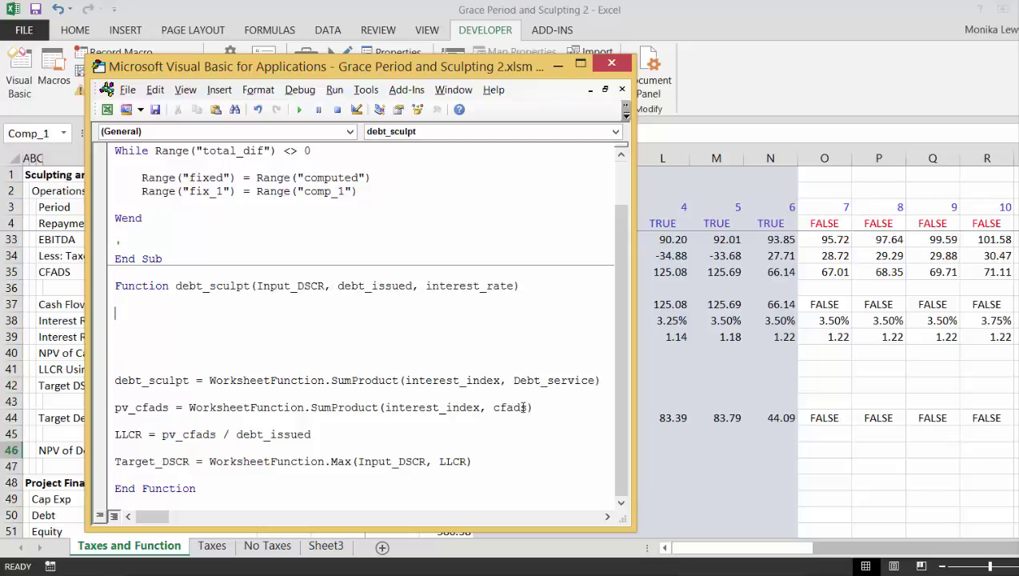
pyautogui.press('Return')
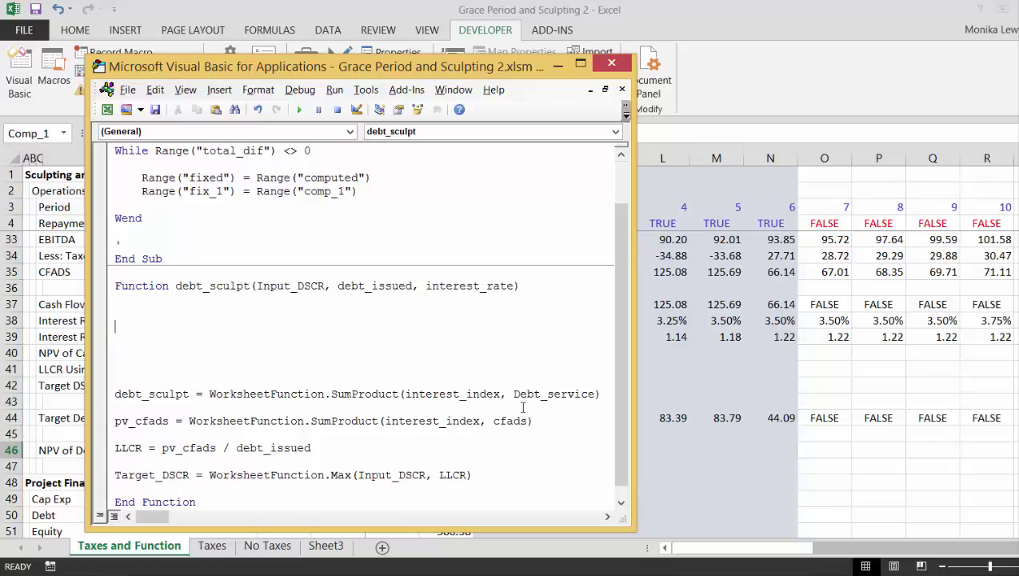
# Step: Write the loop opening For i = start_period To end_period below the debt_sculpt function header
pyautogui.write('for i')
pyautogui.write(' = 1')
pyautogui.write(' to')
pyautogui.write('mo')
pyautogui.press('BackSpace')
pyautogui.press('BackSpace')
pyautogui.press('BackSpace')
pyautogui.press('BackSpace')
pyautogui.press('BackSpace')
pyautogui.press('BackSpace')
pyautogui.press('BackSpace')
pyautogui.press('BackSpace')
pyautogui.write('start ')
pyautogui.write('period -')
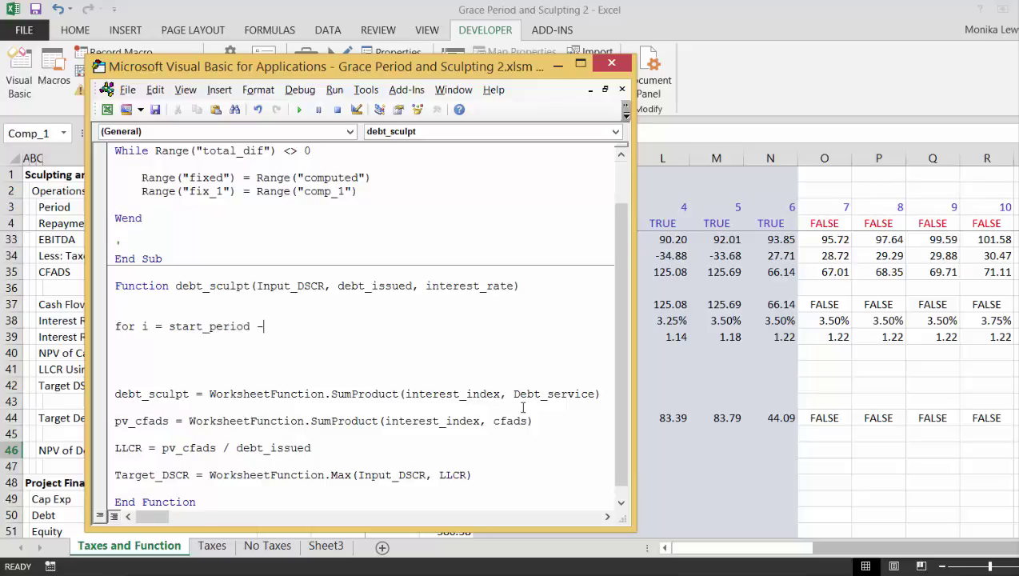
pyautogui.press('BackSpace')
pyautogui.write('to end_pe')
pyautogui.press('BackSpace')
pyautogui.press('BackSpace')
pyautogui.write('pertio')
pyautogui.press('BackSpace')
pyautogui.press('BackSpace')
pyautogui.press('BackSpace')
pyautogui.write('iod')
# Step: Close the For loop with Next i above the debt_sculpt assignment, followed by a blank line
pyautogui.press('Down')
pyautogui.press('Down')
pyautogui.press('Down')
pyautogui.press('Down')
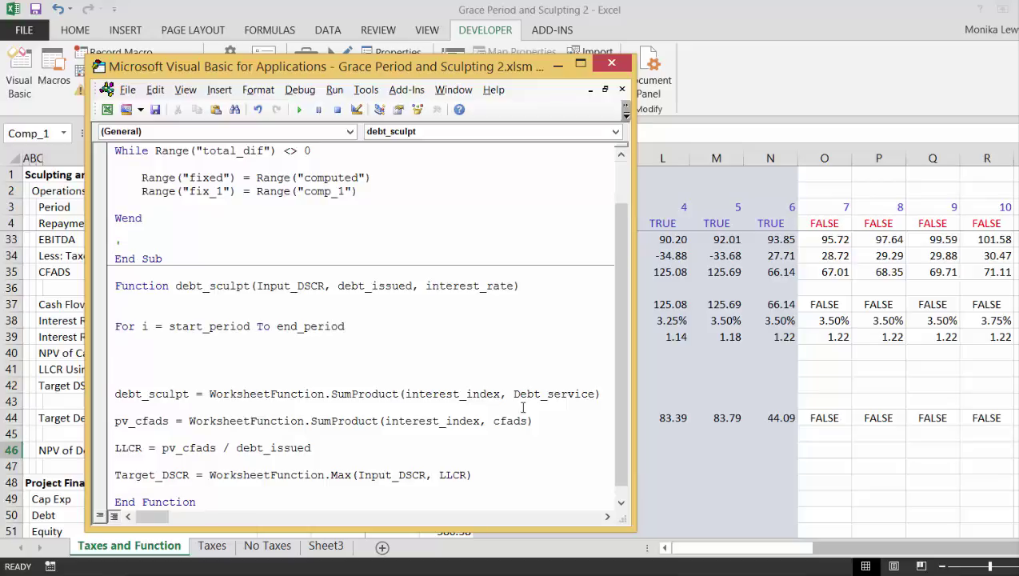
pyautogui.press('Return')
pyautogui.write('end i')
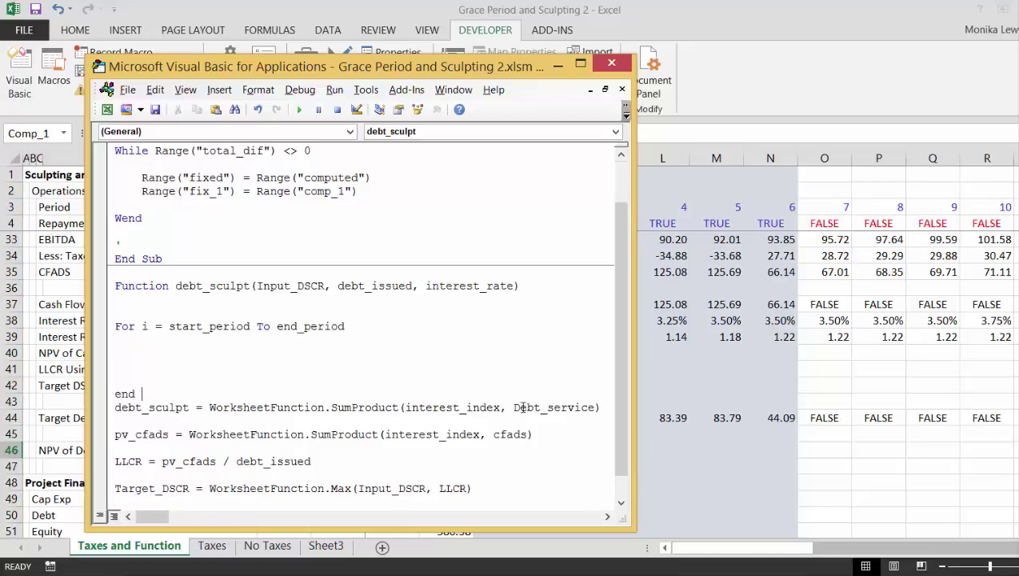
pyautogui.press('BackSpace')
pyautogui.press('BackSpace')
pyautogui.press('BackSpace')
pyautogui.press('BackSpace')
pyautogui.press('BackSpace')
pyautogui.write('next i')
pyautogui.press('Right')
pyautogui.press('Return')
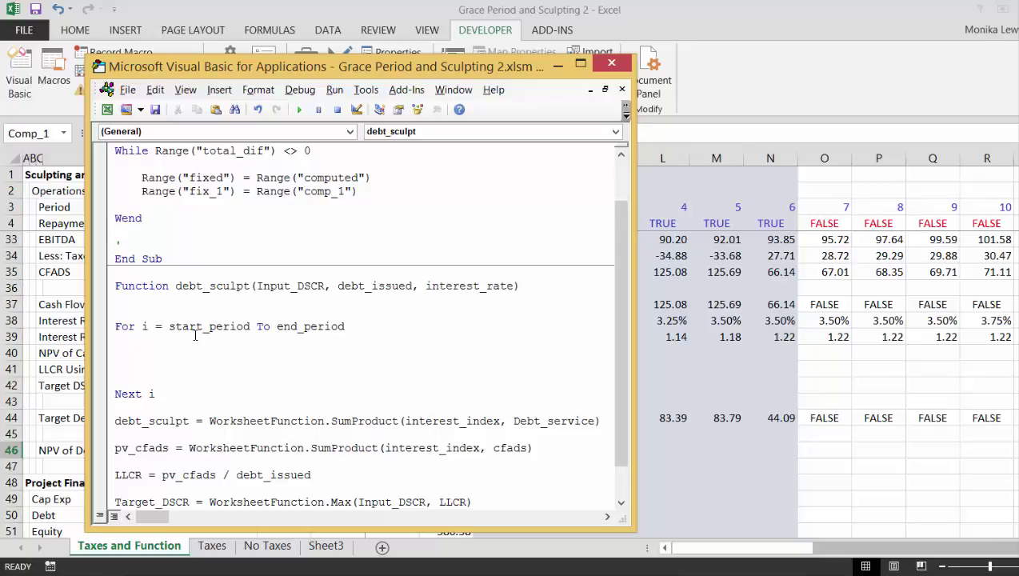
# Step: Insert an extra blank line inside the For loop, directly above Next i
pyautogui.press('Down')
pyautogui.press('Down')
pyautogui.press('Down')
pyautogui.press('Down')
pyautogui.press('Down')
pyautogui.press('Down')
pyautogui.press('Down')
pyautogui.press('Down')
pyautogui.press('Down')
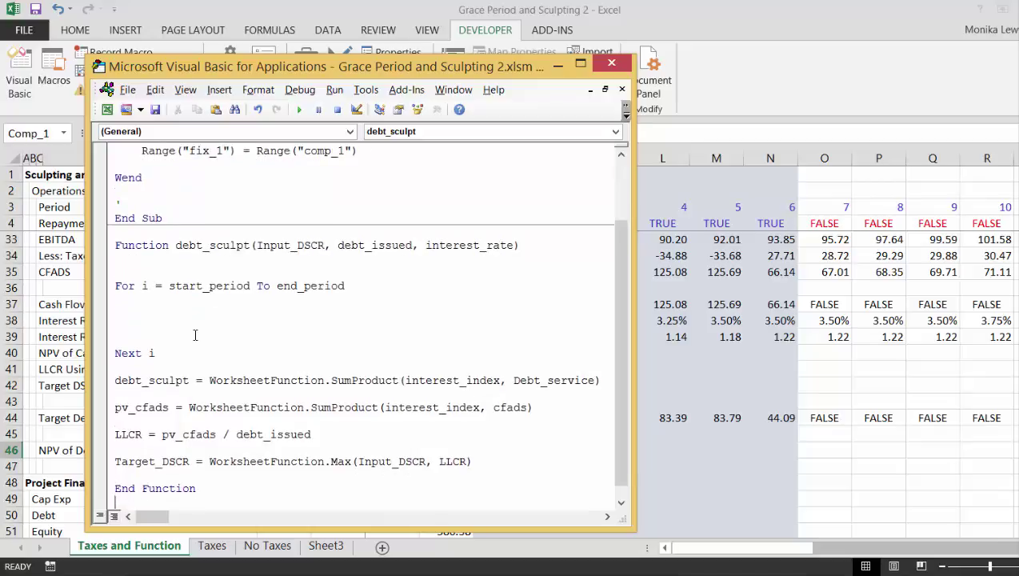
pyautogui.press('Up')
pyautogui.press('Up')
pyautogui.press('Up')
pyautogui.press('Up')
pyautogui.press('Up')
pyautogui.press('Up')
pyautogui.press('Return')
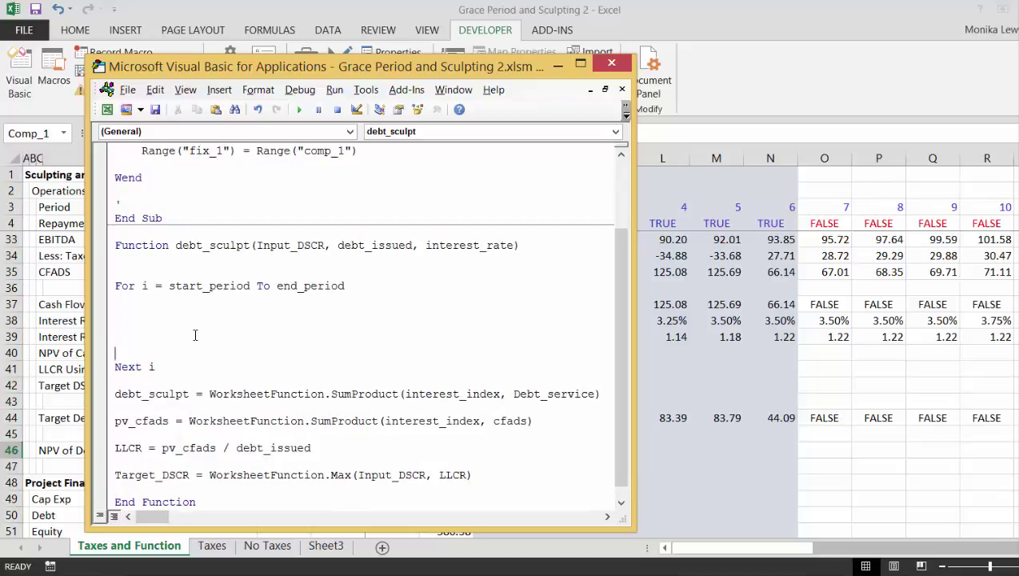
# Step: Write interest_index(i) = interest_index(i - 1) * (1 + interest_rate(i)) inside the For loop
pyautogui.press('Up')
pyautogui.write('interest')
pyautogui.write(' rate')
pyautogui.press('BackSpace')
pyautogui.press('BackSpace')
pyautogui.press('BackSpace')
pyautogui.press('BackSpace')
pyautogui.write('_rat')
pyautogui.press('BackSpace')
pyautogui.press('BackSpace')
pyautogui.press('BackSpace')
pyautogui.write('index')
pyautogui.write('(i)')
pyautogui.write(' =')
pyautogui.write(' int')
pyautogui.write('erestd')
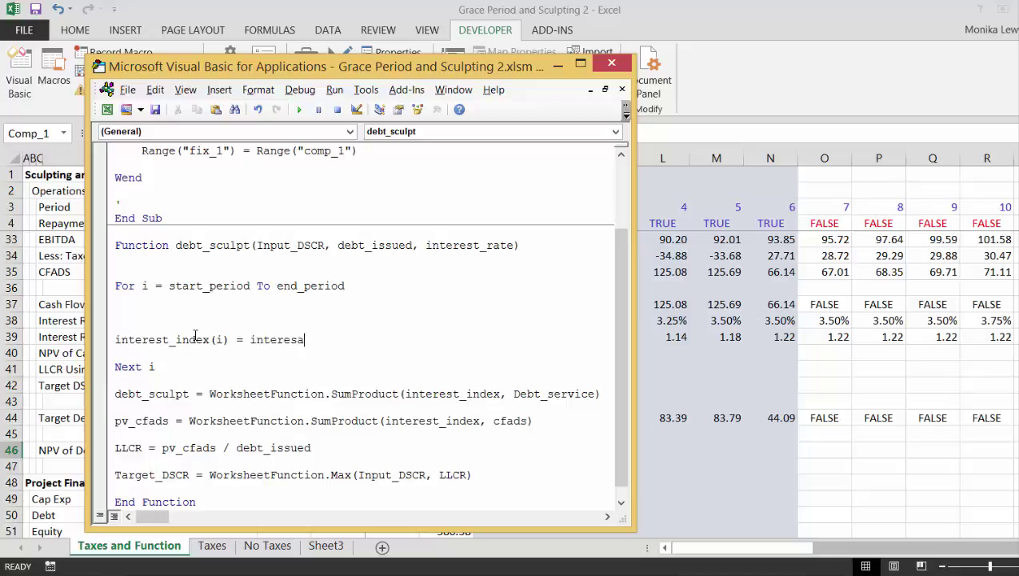
pyautogui.press('BackSpace')
pyautogui.press('BackSpace')
pyautogui.press('BackSpace')
pyautogui.press('BackSpace')
pyautogui.press('BackSpace')
pyautogui.press('BackSpace')
pyautogui.press('BackSpace')
pyautogui.press('BackSpace')
pyautogui.press('BackSpace')
pyautogui.write('intere')
pyautogui.write('st_')
pyautogui.write('index')
pyautogui.write('(i ')
pyautogui.write('- 1)')
pyautogui.write(' * (1 ')
pyautogui.write('+ ')
pyautogui.write('interest_index(i-1) * (1+inter')
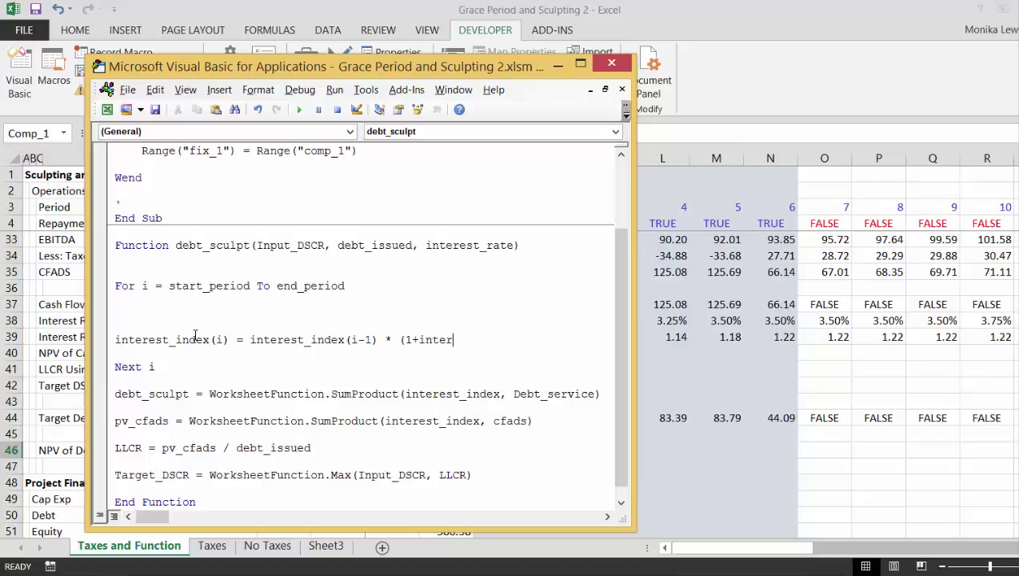
pyautogui.write('_rate(i))')
# Step: Initialize interest_index(start_period - 1) = 1 above the For loop, separated from it by a blank line
pyautogui.press('Up')
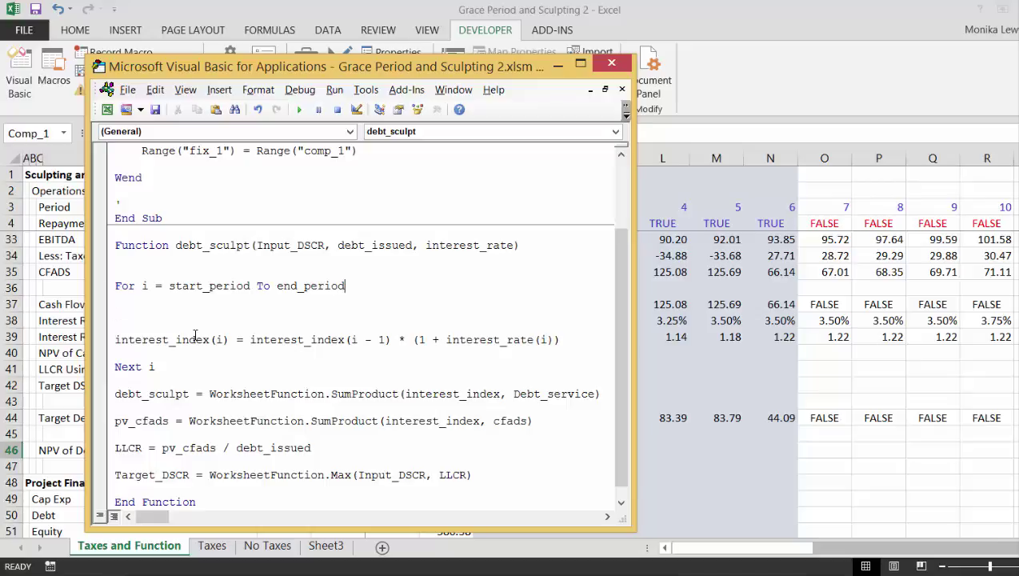
pyautogui.press('Return')
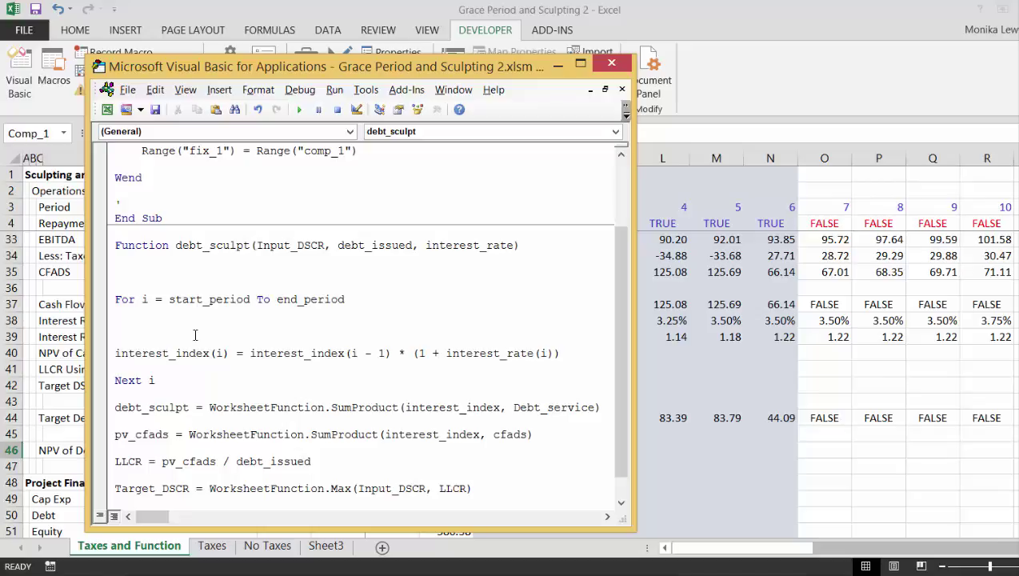
pyautogui.write('i')
pyautogui.press('BackSpace')
pyautogui.write('interest_in')
pyautogui.press('BackSpace')
pyautogui.press('BackSpace')
pyautogui.press('BackSpace')
pyautogui.write('_rate')
pyautogui.press('BackSpace')
pyautogui.press('BackSpace')
pyautogui.press('BackSpace')
pyautogui.press('BackSpace')
pyautogui.write('index((i-1')
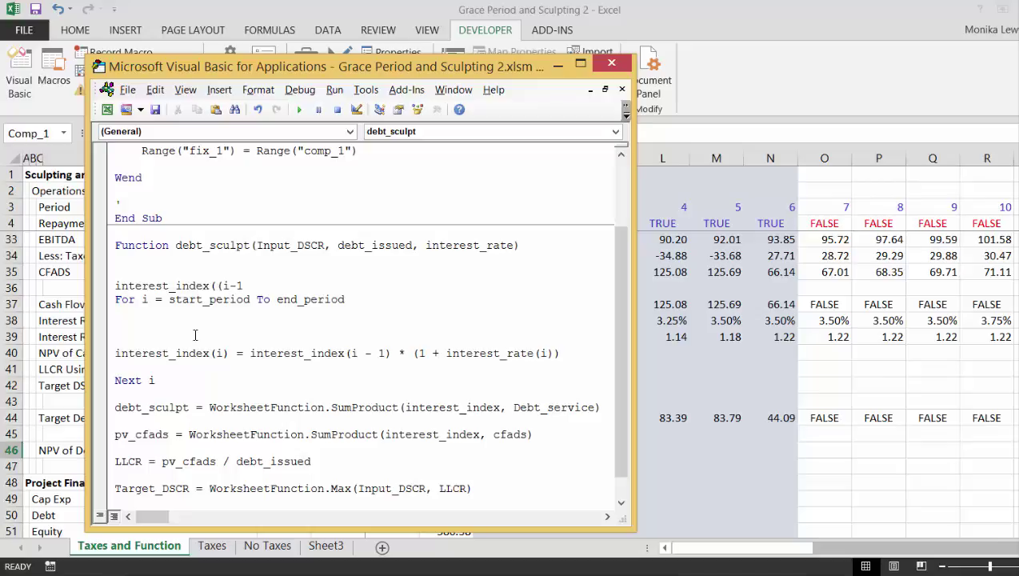
pyautogui.press('BackSpace')
pyautogui.press('BackSpace')
pyautogui.press('BackSpace')
pyautogui.press('BackSpace')
pyautogui.write('start_period-1) = 1')
pyautogui.press('Up')
pyautogui.press('Down')
pyautogui.press('Down')
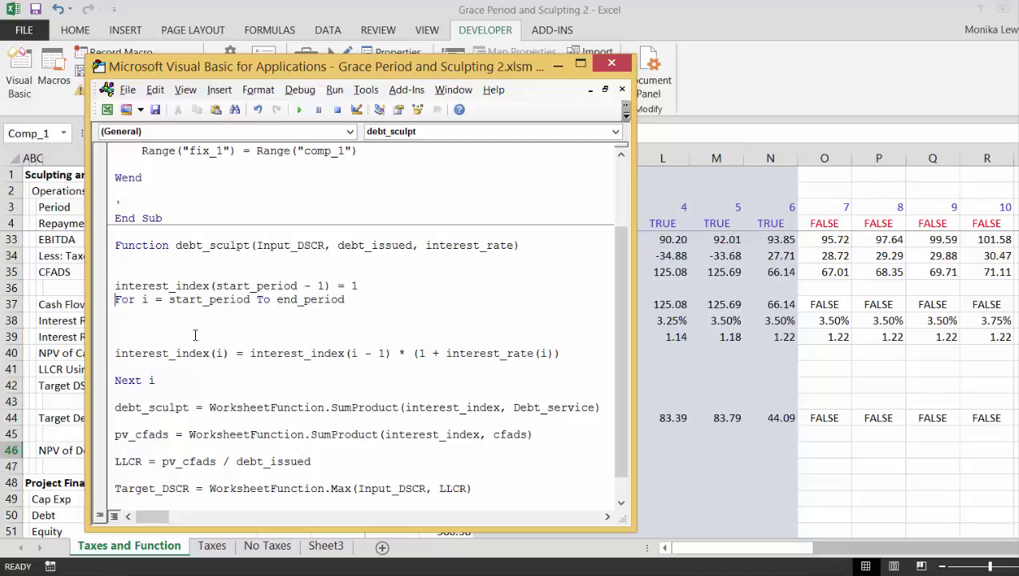
pyautogui.press('Return')
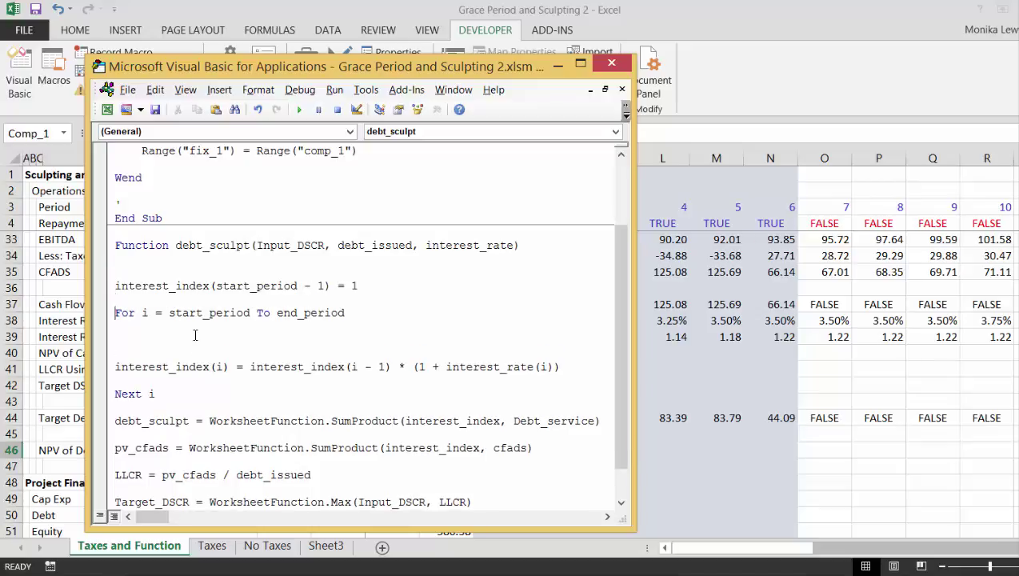
# Step: Indent the interest_index(i) line one level inside the For loop
pyautogui.press('Down')
pyautogui.press('Down')
pyautogui.press('Down')
pyautogui.press('Tab')
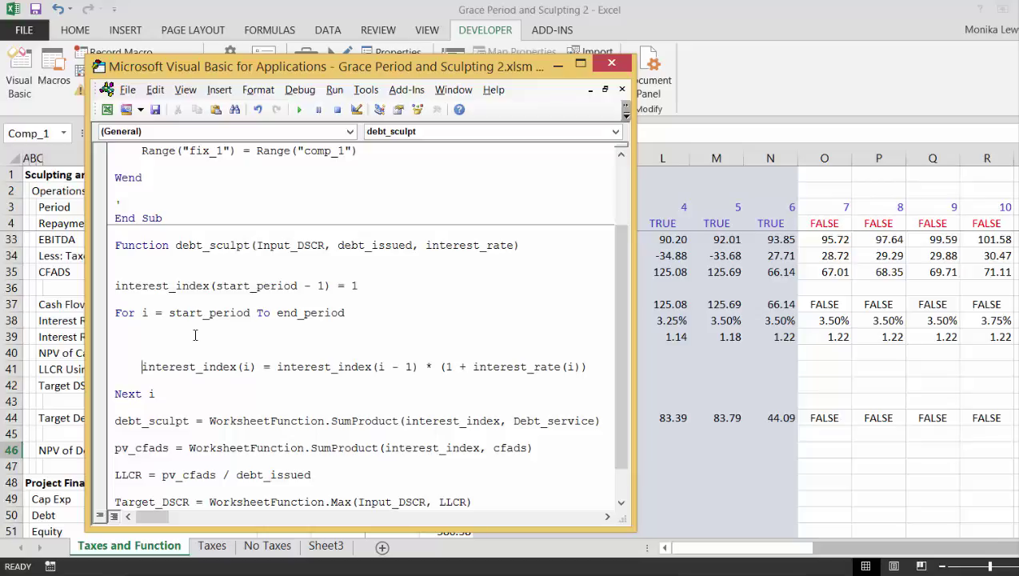
# Step: Add an indented If repayment_period(i) Then line directly above the interest_index(i) calculation
pyautogui.press('Up')
pyautogui.press('Tab')
pyautogui.write('if re')
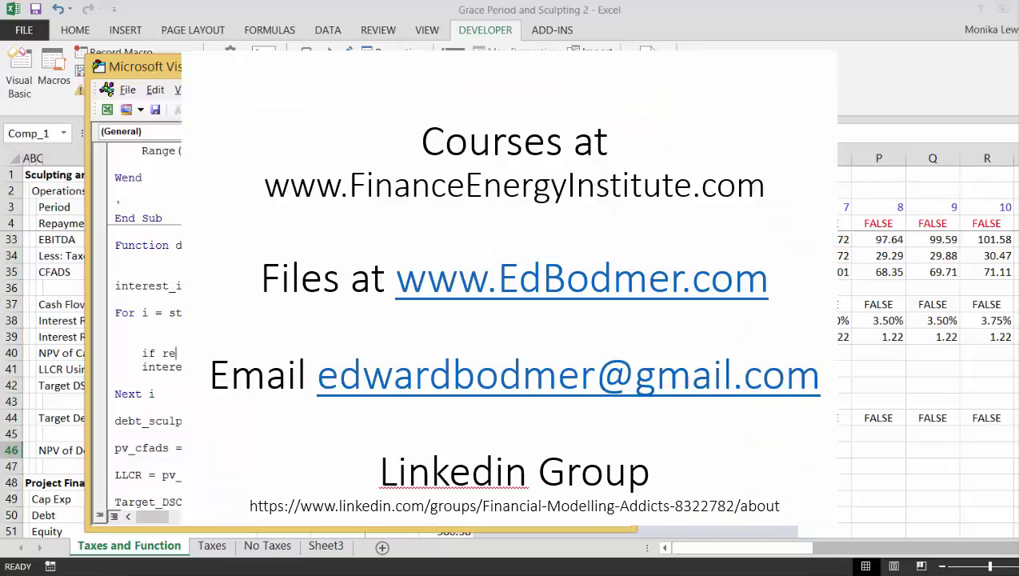
pyautogui.write('payment_period')
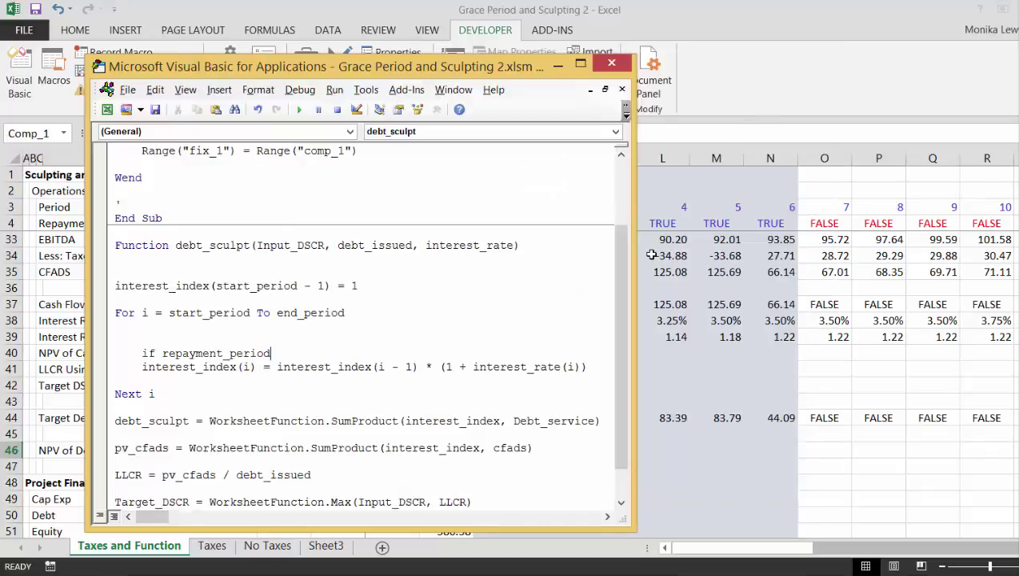
pyautogui.write('(i) then')
# Step: Close the If block with End If below the interest_index(i) line and indent that line one more level
pyautogui.press('Down')
pyautogui.press('Return')
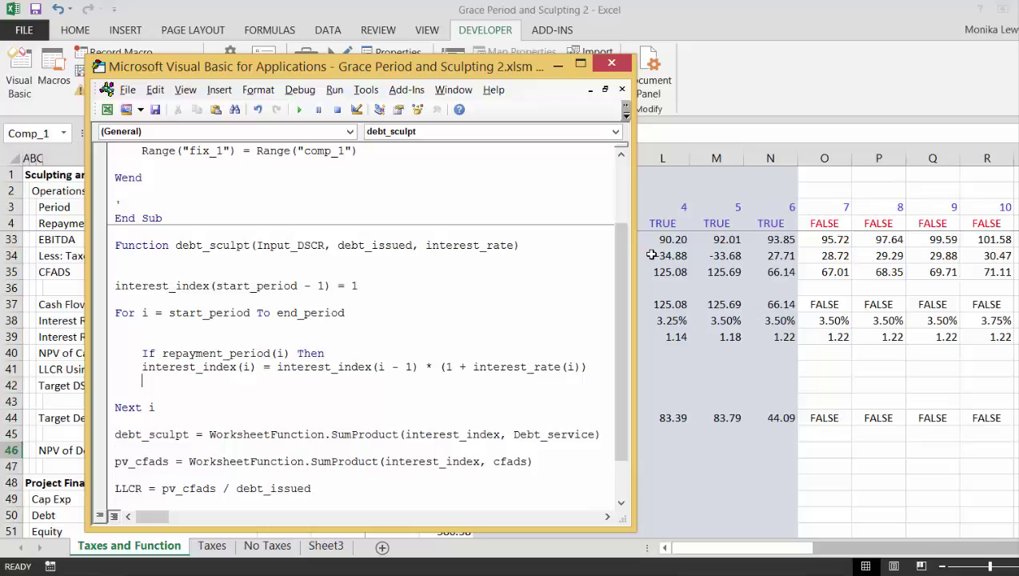
pyautogui.write('en')
pyautogui.press('Up')
pyautogui.press('Up')
pyautogui.press('Down')
pyautogui.press('Down')
pyautogui.press('Tab')
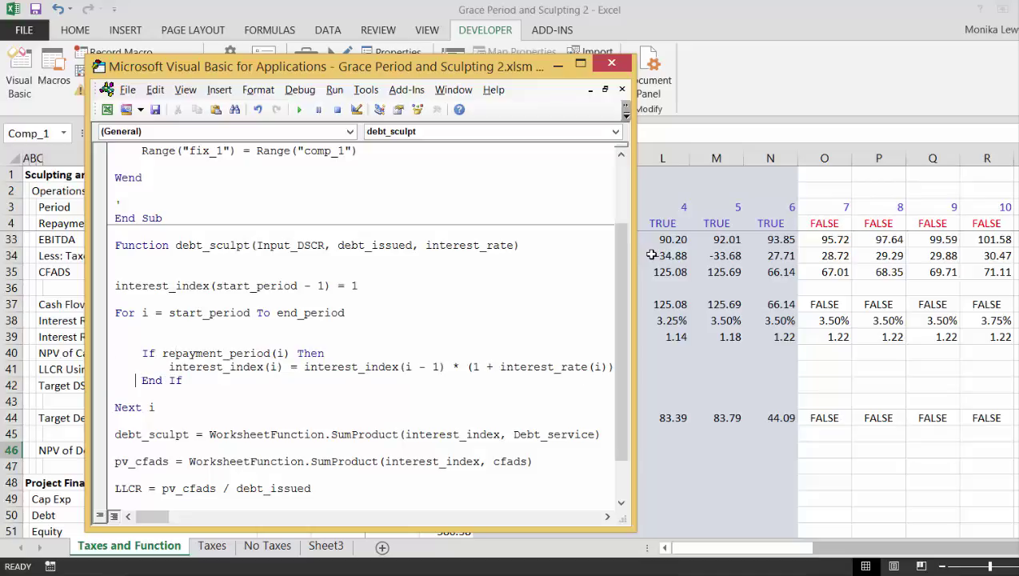
# Step: Add cfads(i) = cash_flow inside the If block, below the interest_index(i) line
pyautogui.press('End')
pyautogui.press('Down')
pyautogui.press('Home')
pyautogui.press('Return')
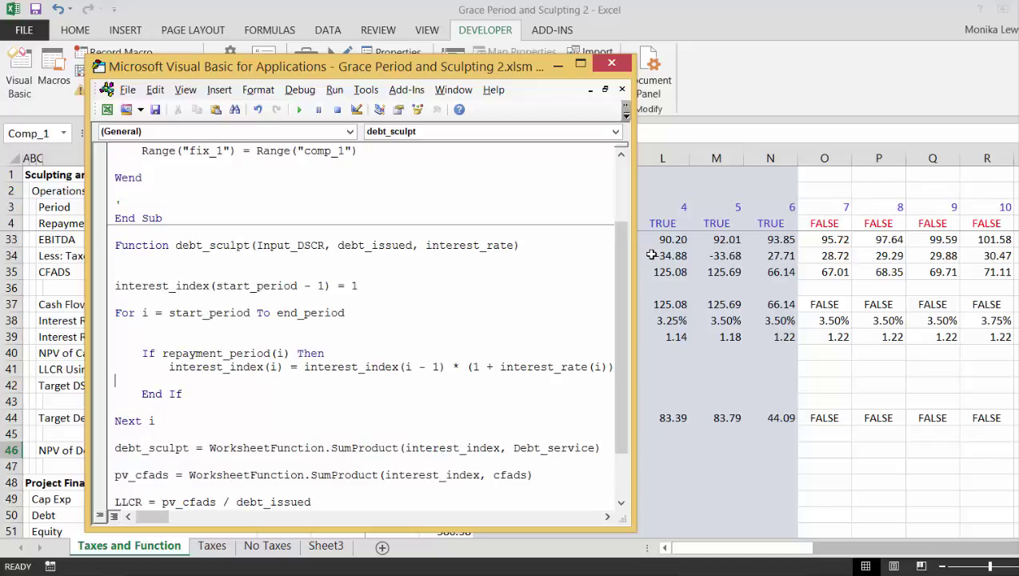
pyautogui.write('cfads =(i) = cash_')
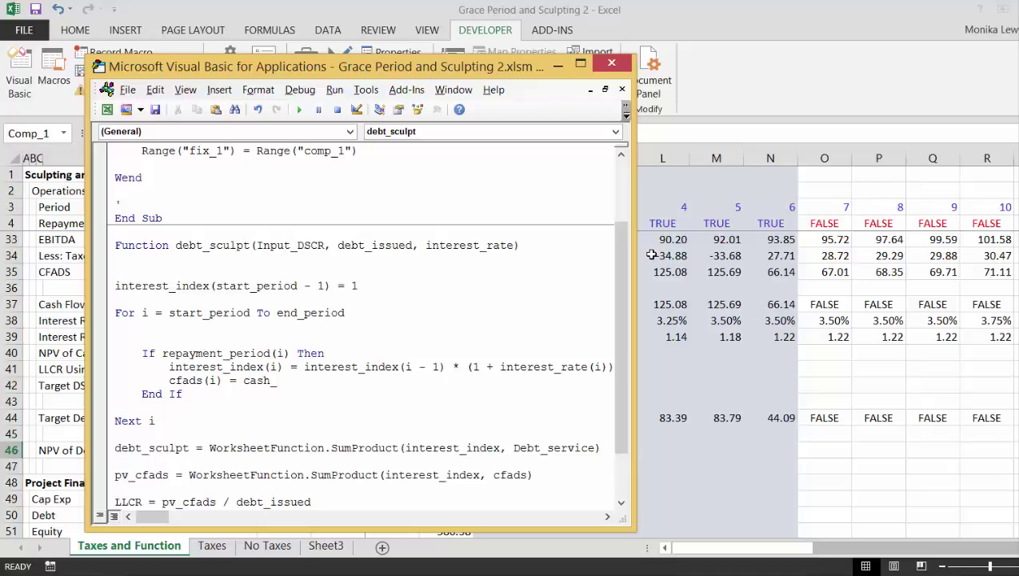
pyautogui.write('flow')
# Step: Add an indented cfads(i) = 0 line directly below the For statement, before the If block
pyautogui.press('Down')
pyautogui.press('Down')
pyautogui.press('Down')
pyautogui.press('Down')
pyautogui.press('Up')
pyautogui.press('Up')
pyautogui.press('Up')
pyautogui.press('Up')
pyautogui.press('Up')
pyautogui.press('Up')
pyautogui.press('Up')
pyautogui.press('Up')
pyautogui.press('Return')
pyautogui.press('Up')
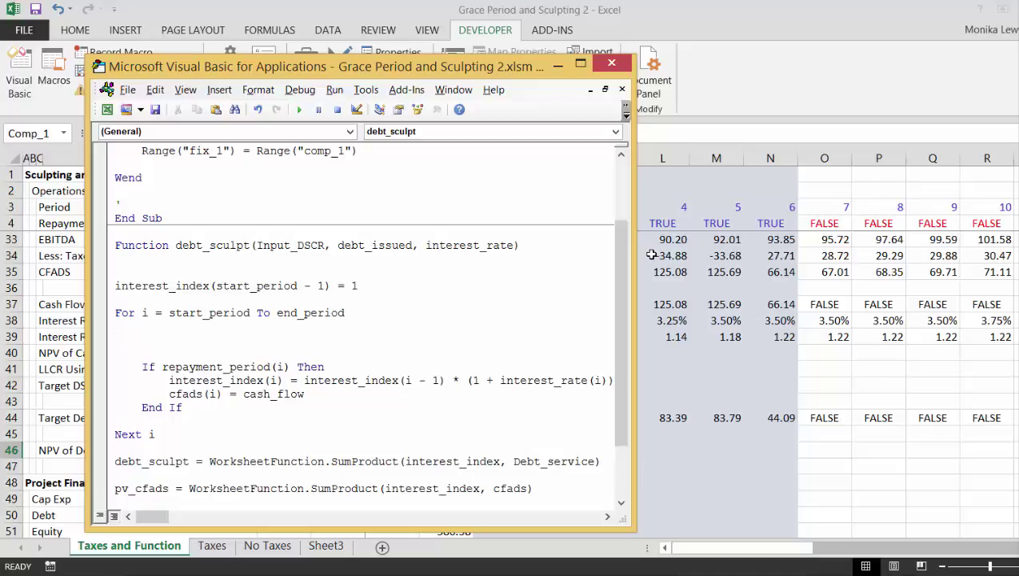
pyautogui.write('cfads(i')
pyautogui.press('BackSpace')
pyautogui.press('BackSpace')
pyautogui.press('BackSpace')
pyautogui.press('BackSpace')
pyautogui.press('BackSpace')
pyautogui.press('BackSpace')
pyautogui.press('BackSpace')
pyautogui.press('BackSpace')
pyautogui.write('cfads(i) = 0')
pyautogui.press('Down')
# Step: Add repaymet_perid as a further argument after interest_rate in the debt_sculpt function header
pyautogui.click(517, 245)
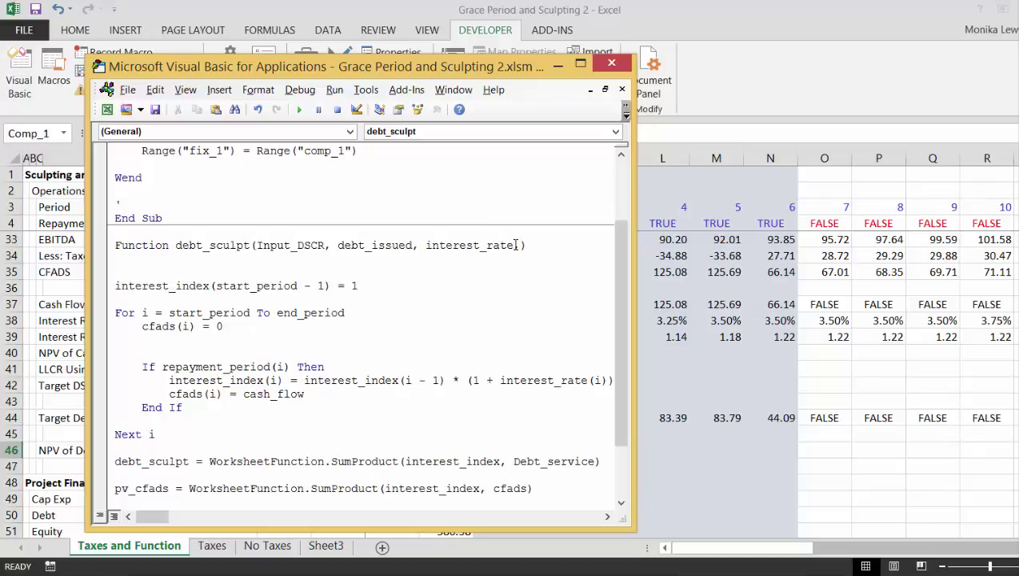
pyautogui.write('repay')
pyautogui.write('men')
pyautogui.press('BackSpace')
pyautogui.press('BackSpace')
pyautogui.write('et_per')
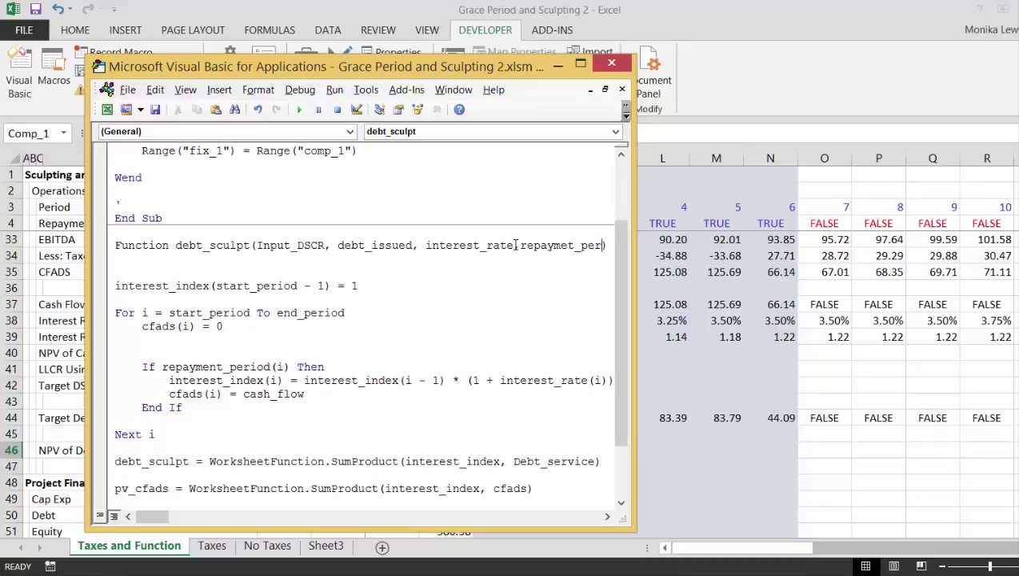
pyautogui.write('id')
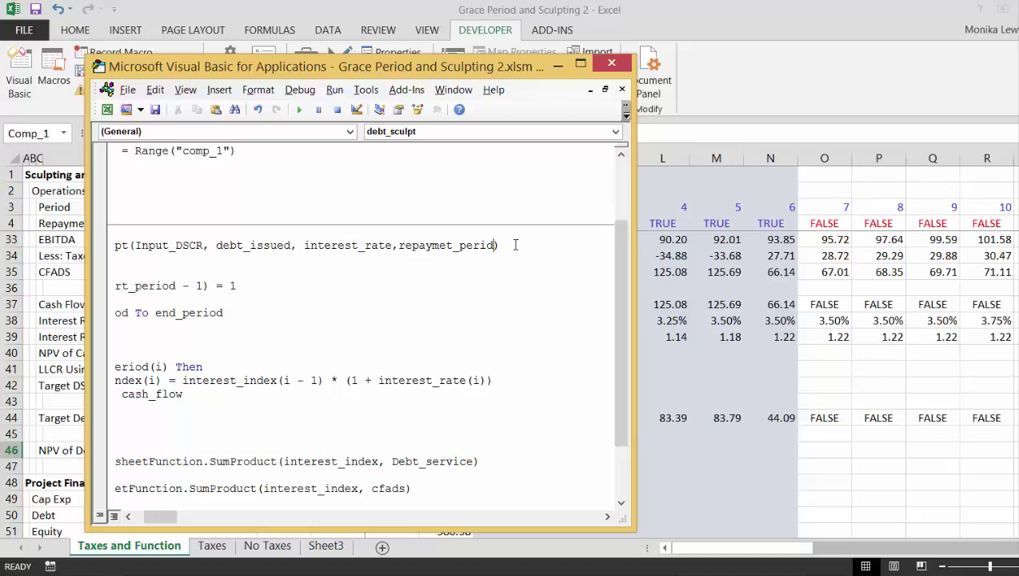
# Step: Break the function header with an underscore continuation before the last argument, indent that argument below, and correct its spelling to repaymet_period
pyautogui.press('Left')
pyautogui.press('Left')
pyautogui.press('Left')
pyautogui.press('Left')
pyautogui.press('Left')
pyautogui.press('Left')
pyautogui.press('Left')
pyautogui.press('Left')
pyautogui.press('Left')
pyautogui.press('Left')
pyautogui.press('Left')
pyautogui.press('Left')
pyautogui.press('Left')
pyautogui.press('Left')
pyautogui.write('_')
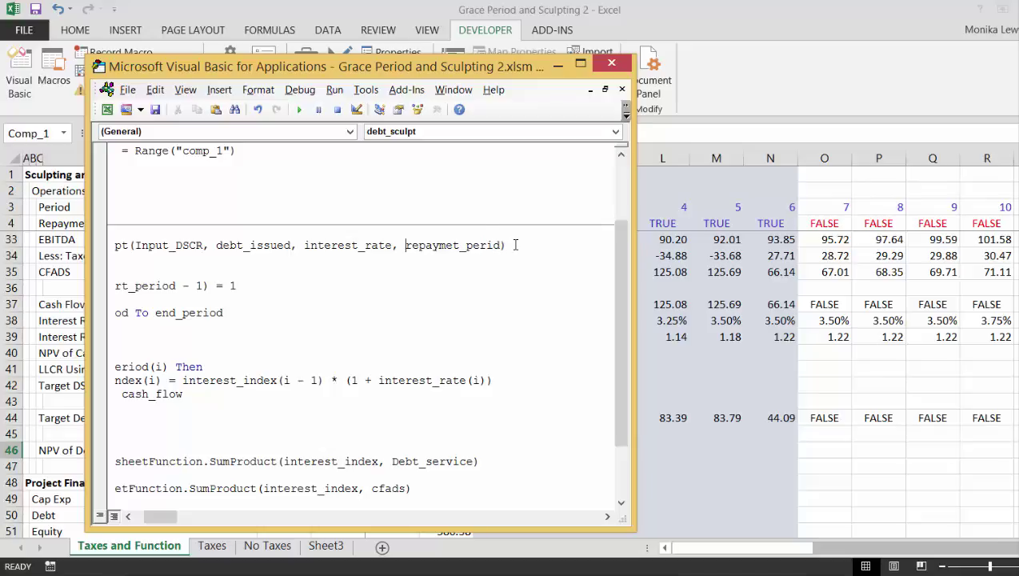
pyautogui.press('Return')
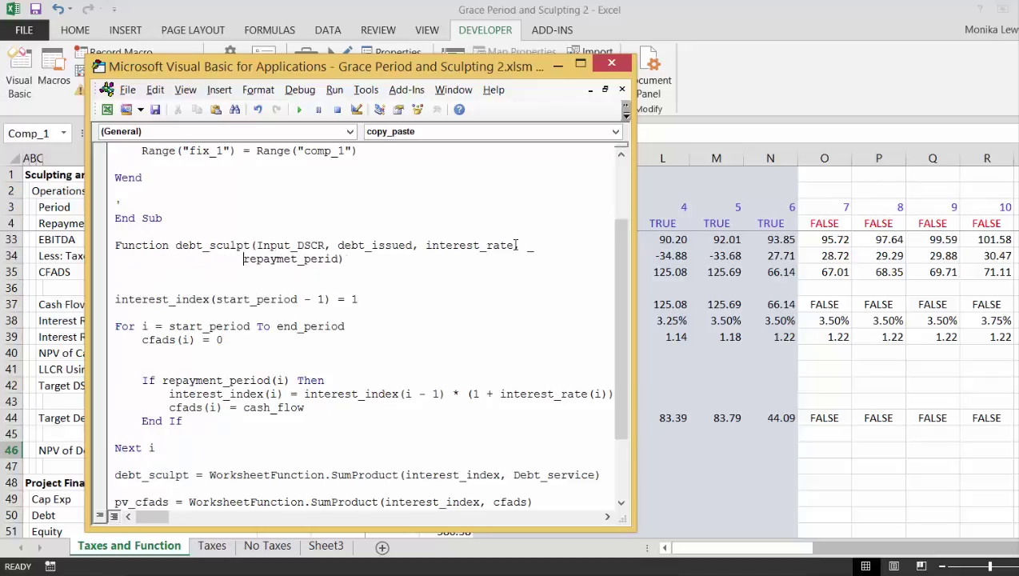
pyautogui.press('Down')
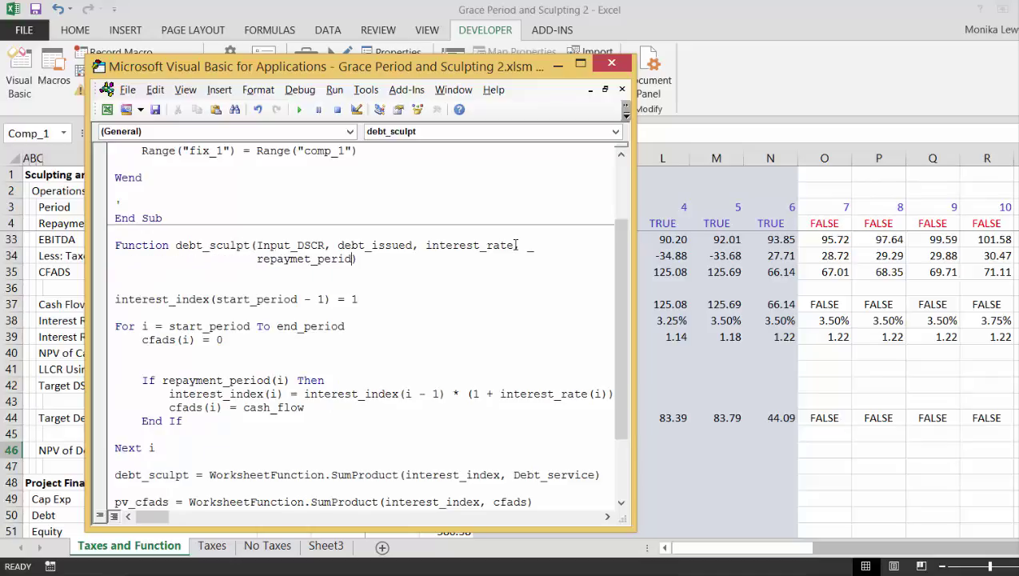
pyautogui.write('o')
# Step: Review the debt_sculpt code from the interest_index starting line through the loop to the Target_DSCR line
pyautogui.press('Down')
pyautogui.press('Down')
pyautogui.press('Down')
pyautogui.press('Down')
pyautogui.press('Down')
pyautogui.press('End')
pyautogui.press('Down')
pyautogui.press('Down')
pyautogui.press('Down')
pyautogui.press('End')
pyautogui.press('Down')
pyautogui.press('Down')
pyautogui.press('Down')
pyautogui.press('Down')
pyautogui.press('Down')
pyautogui.press('Down')
pyautogui.press('Down')
pyautogui.press('Down')
pyautogui.press('Up')
pyautogui.press('Up')
pyautogui.press('Down')
pyautogui.press('Down')
pyautogui.press('Down')
pyautogui.press('Down')
pyautogui.press('Down')
pyautogui.press('Down')
pyautogui.press('Down')
pyautogui.press('Down')
pyautogui.press('Down')
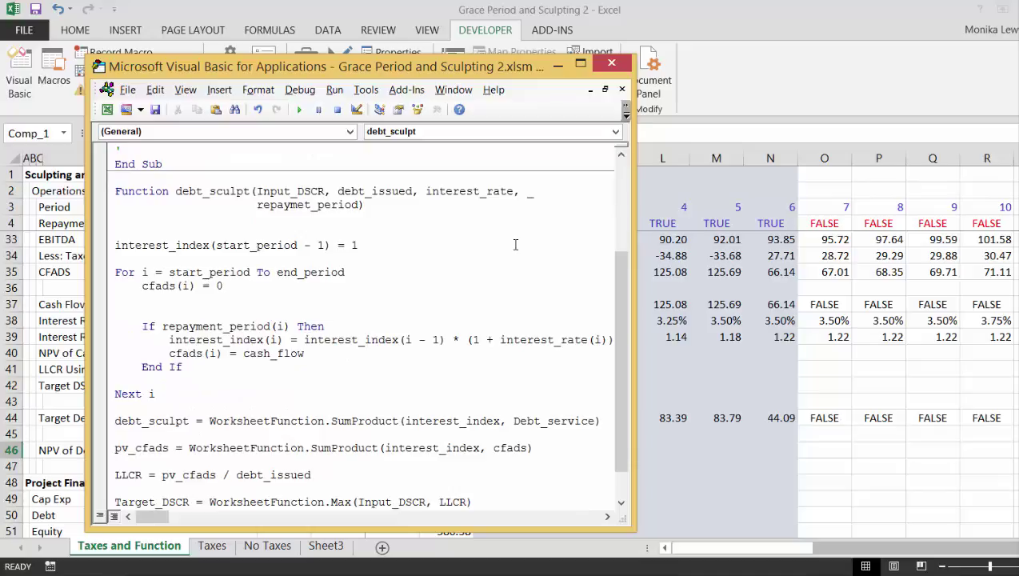
pyautogui.press('Down')
pyautogui.press('Down')
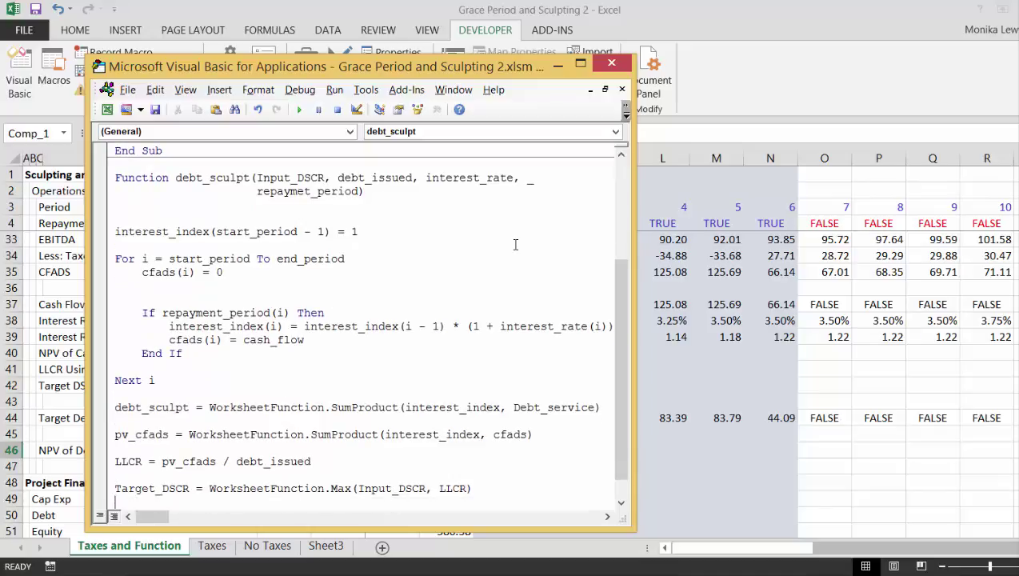
# Step: Add debt_service(i) = interest + repayment inside the loop, below End If and separated from it by a blank line
pyautogui.press('Up')
pyautogui.press('Up')
pyautogui.press('Up')
pyautogui.press('Up')
pyautogui.press('Down')
pyautogui.press('Right')
pyautogui.press('Right')
pyautogui.press('Right')
pyautogui.press('Right')
pyautogui.press('Right')
pyautogui.press('Right')
pyautogui.press('Right')
pyautogui.press('Right')
pyautogui.press('Right')
pyautogui.press('Right')
pyautogui.press('Right')
pyautogui.press('Right')
pyautogui.press('Right')
pyautogui.press('Right')
pyautogui.press('Right')
pyautogui.press('Right')
pyautogui.press('Right')
pyautogui.press('Right')
pyautogui.press('Right')
pyautogui.press('Return')
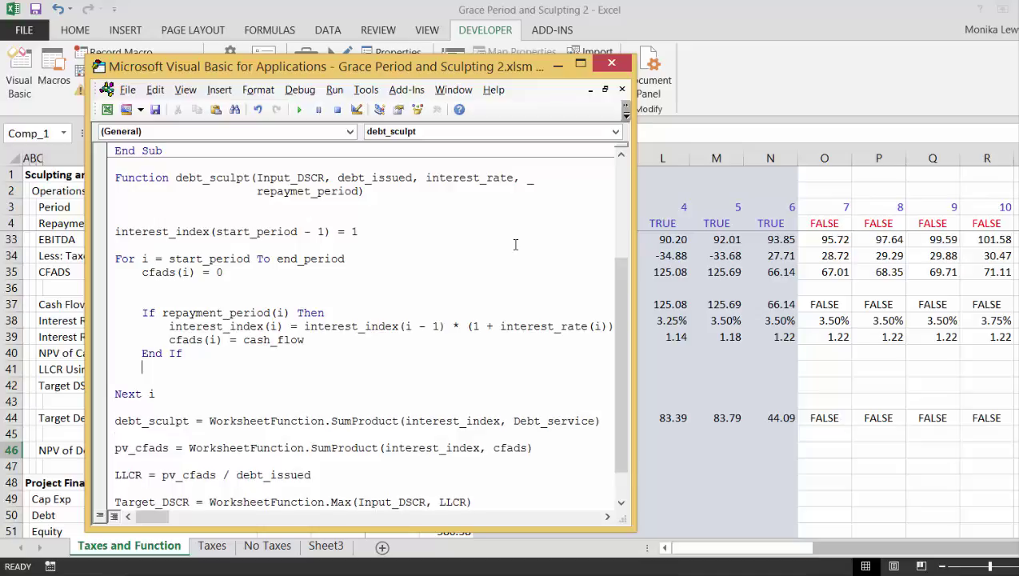
pyautogui.press('Return')
pyautogui.write('de')
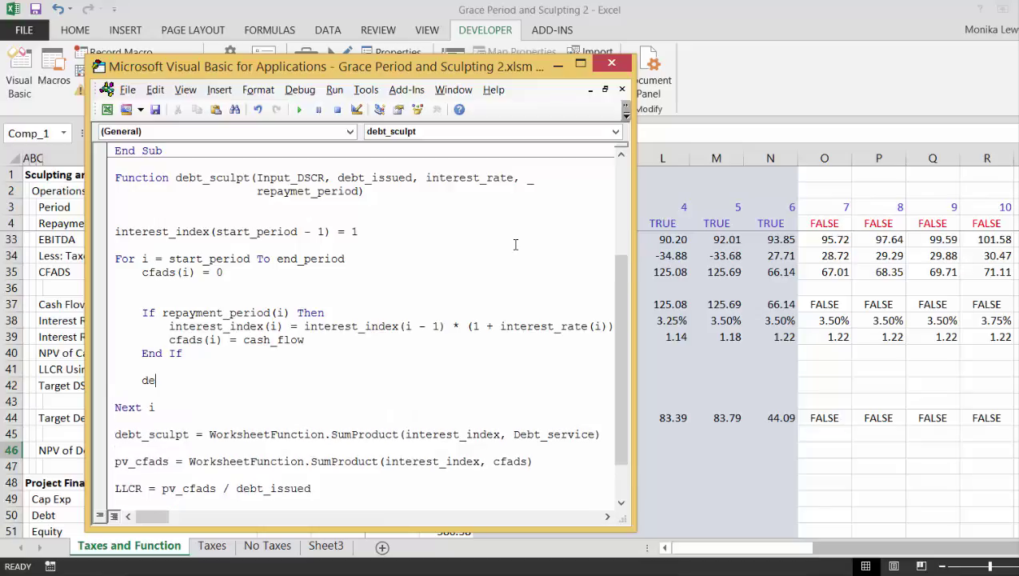
pyautogui.write('bt_service)')
pyautogui.press('BackSpace')
pyautogui.write('(i) =')
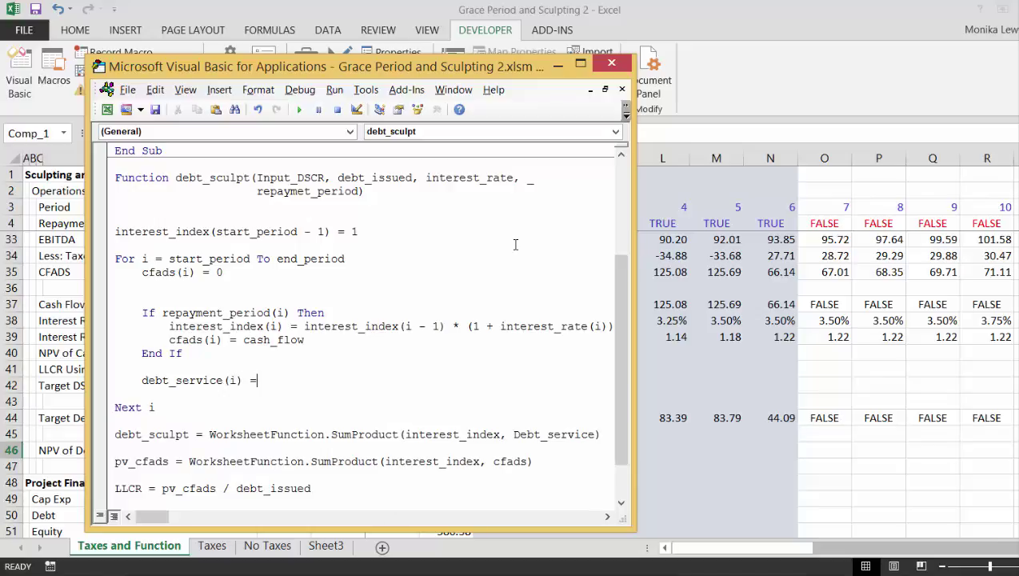
pyautogui.write(' interest+reo')
pyautogui.press('BackSpace')
pyautogui.write('paym')
pyautogui.press('BackSpace')
pyautogui.press('BackSpace')
pyautogui.press('BackSpace')
pyautogui.press('BackSpace')
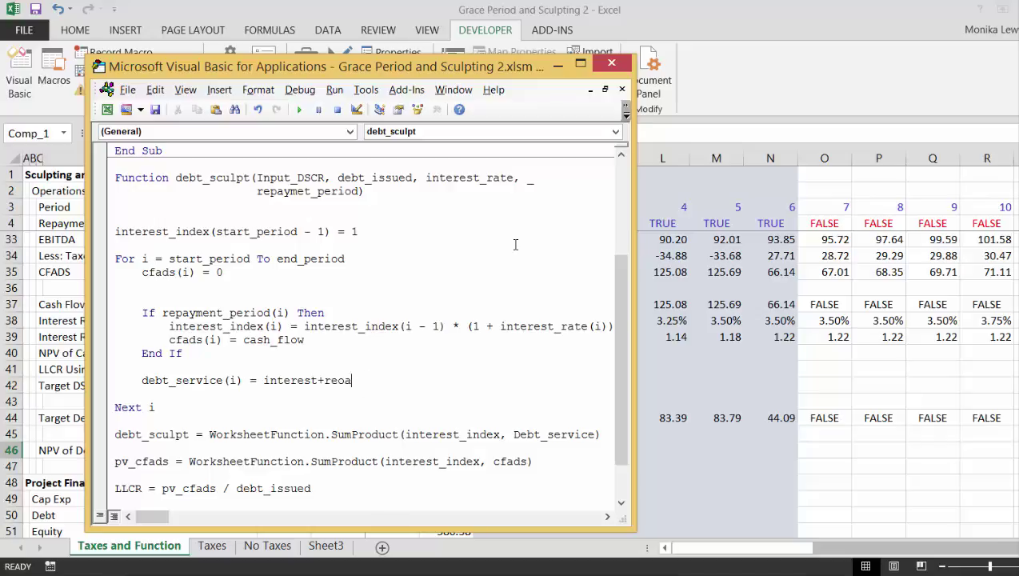
pyautogui.write('payment')
# Step: Add interest = interest_rate(i) * opening_balance directly below the debt_service(i) line
pyautogui.press('Return')
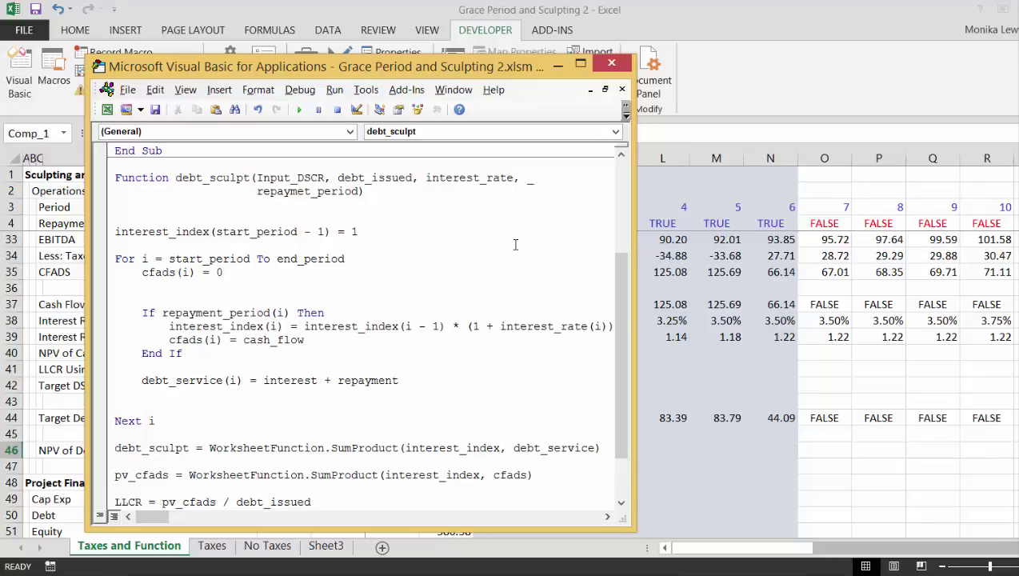
pyautogui.write('interest = interest_rate')
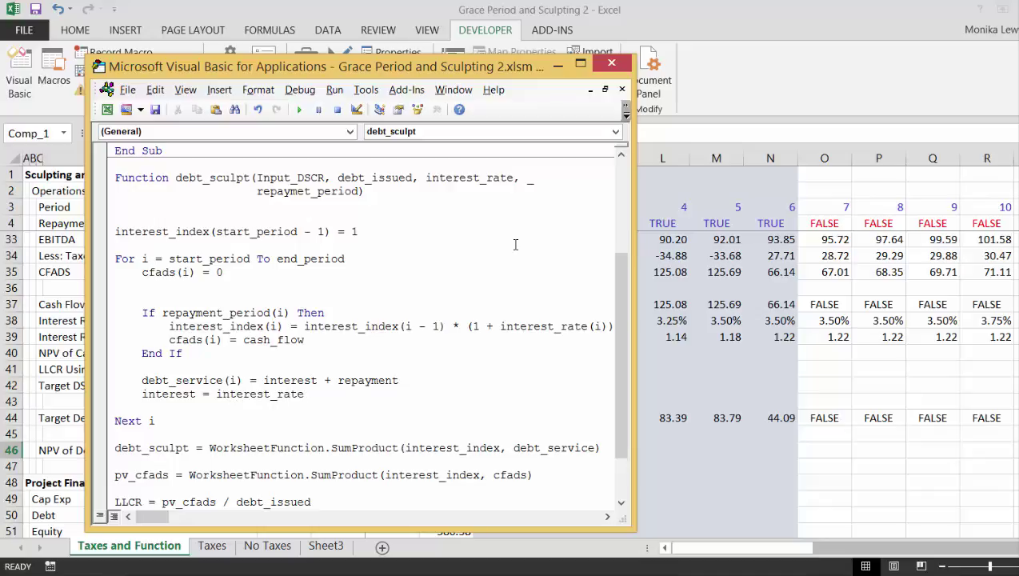
pyautogui.write('(i) * opening_balance')
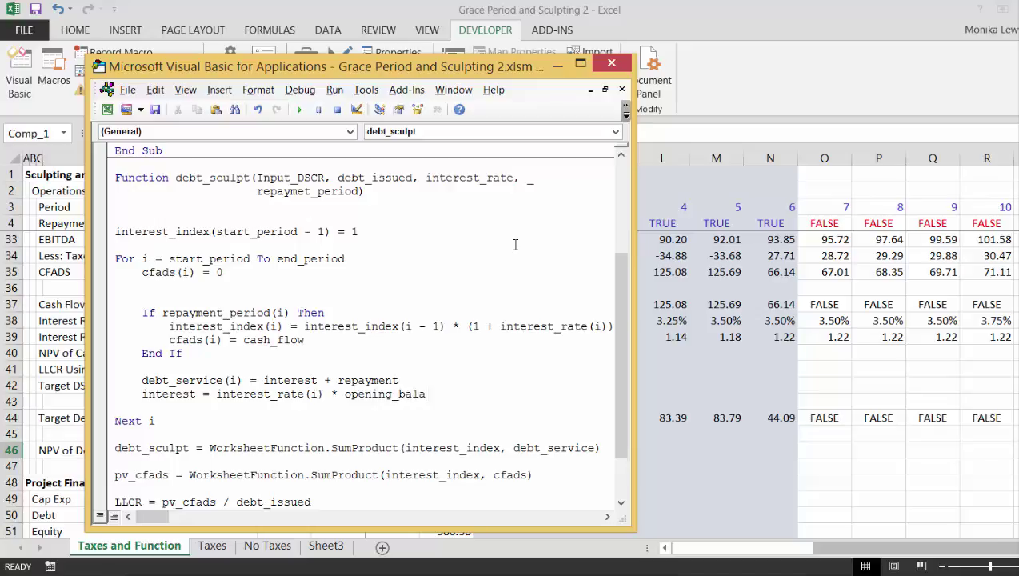
# Step: Insert a new line reading interest_rate_index(1000) directly below the debt_sculpt function header
pyautogui.press('Up')
pyautogui.press('Up')
pyautogui.press('Up')
pyautogui.press('Up')
pyautogui.press('Up')
pyautogui.press('Up')
pyautogui.press('Up')
pyautogui.press('Up')
pyautogui.press('Up')
pyautogui.press('Up')
pyautogui.press('Up')
pyautogui.press('Up')
pyautogui.press('Up')
pyautogui.press('Return')
pyautogui.press('Up')
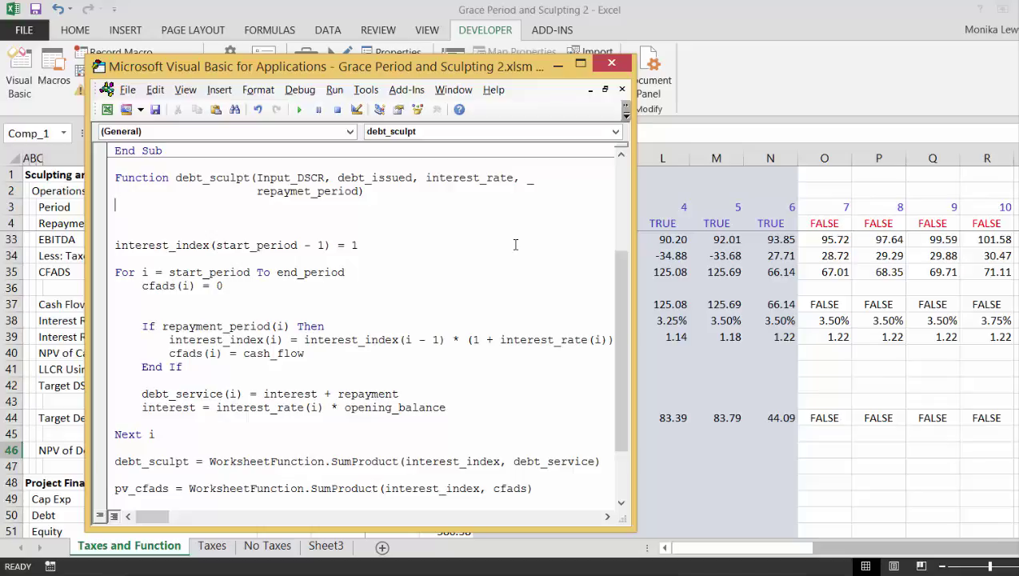
pyautogui.write('interest)')
pyautogui.press('BackSpace')
pyautogui.write('_rate_indec')
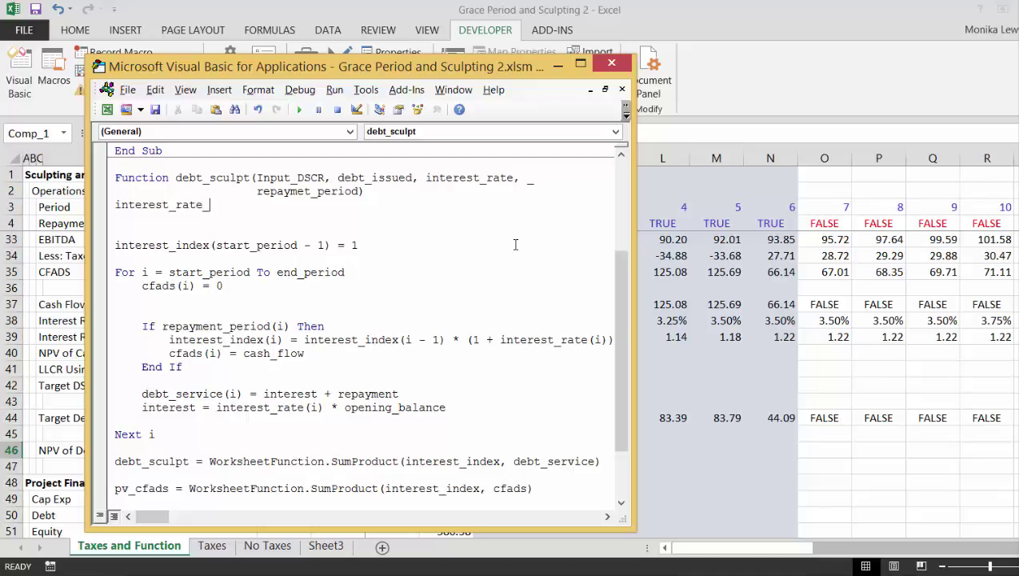
pyautogui.press('BackSpace')
pyautogui.write('x(1000)')
# Step: Put a blank line above interest_rate_index(1000) and prefix it with Dim to make it an array declaration
pyautogui.press('Left')
pyautogui.press('Left')
pyautogui.press('Left')
pyautogui.press('Left')
pyautogui.press('Left')
pyautogui.press('Left')
pyautogui.press('Left')
pyautogui.press('Left')
pyautogui.press('Left')
pyautogui.press('Left')
pyautogui.press('Left')
pyautogui.press('Left')
pyautogui.press('Left')
pyautogui.press('Left')
pyautogui.press('Left')
pyautogui.press('Left')
pyautogui.press('Left')
pyautogui.press('Left')
pyautogui.press('Left')
pyautogui.press('Left')
pyautogui.press('Return')
pyautogui.write('im')
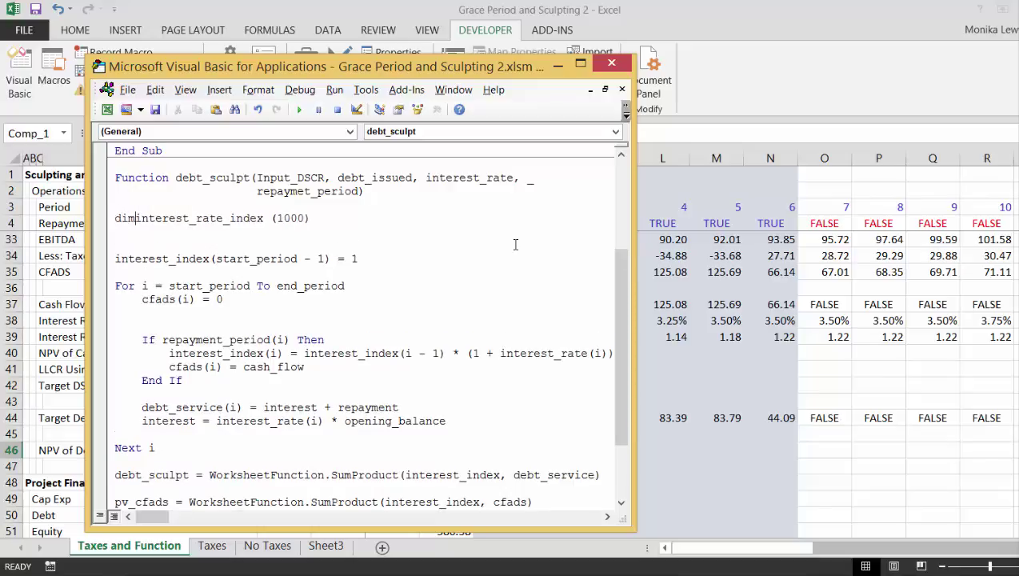
# Step: Complete the interest_rate_index(1000) declaration with the data type As Single
pyautogui.press('Down')
pyautogui.press('Up')
pyautogui.press('End')
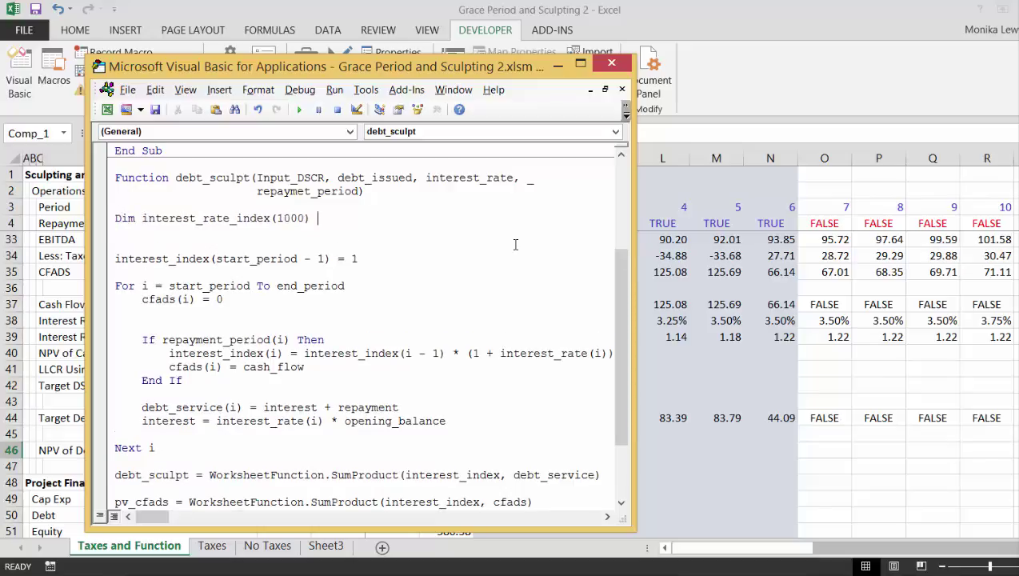
pyautogui.write('as sing')
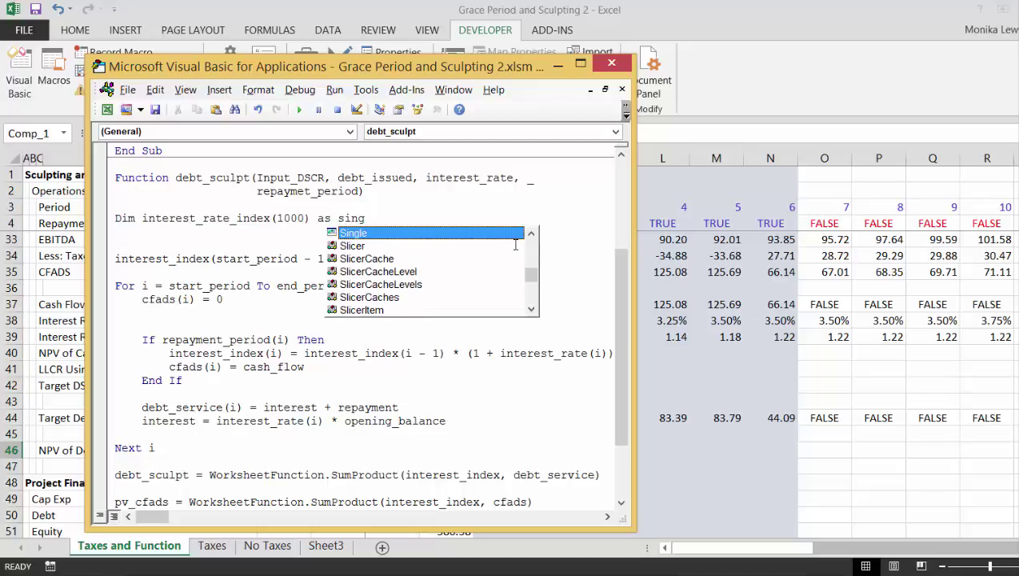
pyautogui.press('Tab')
pyautogui.press('Down')
pyautogui.press('Up')
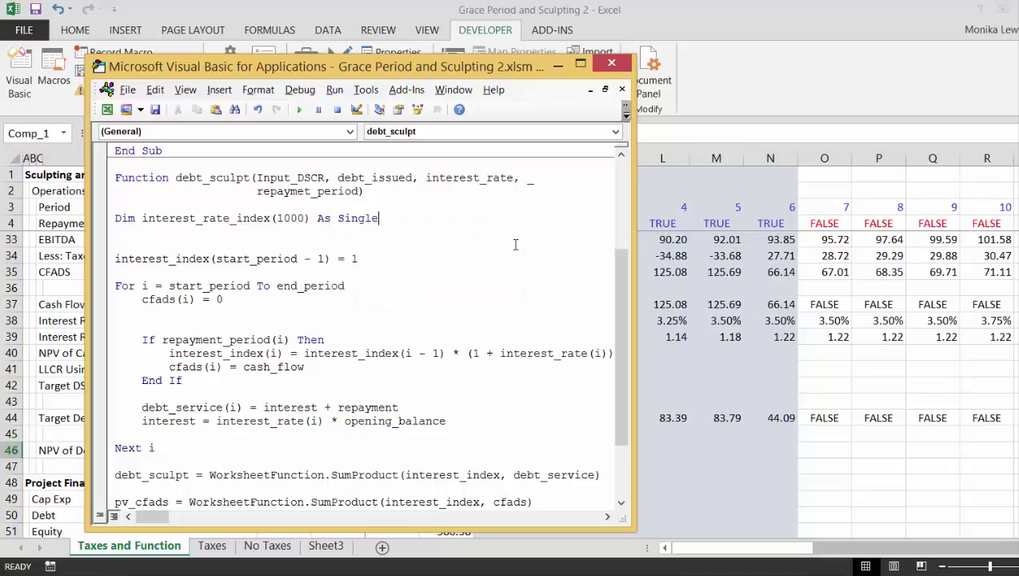
# Step: Declare the array cfads(1000) As Single on the line directly below the interest_rate_index declaration
pyautogui.press('Home')
pyautogui.write('dim')
pyautogui.write('ca')
pyautogui.press('BackSpace')
pyautogui.write('fads(1000) as sing')
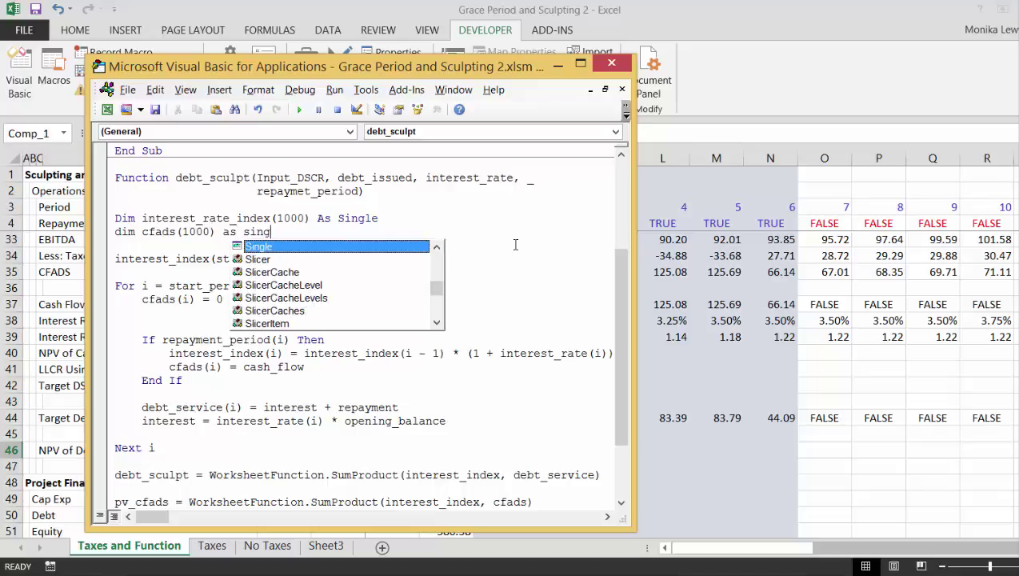
pyautogui.press('Tab')
pyautogui.press('Down')
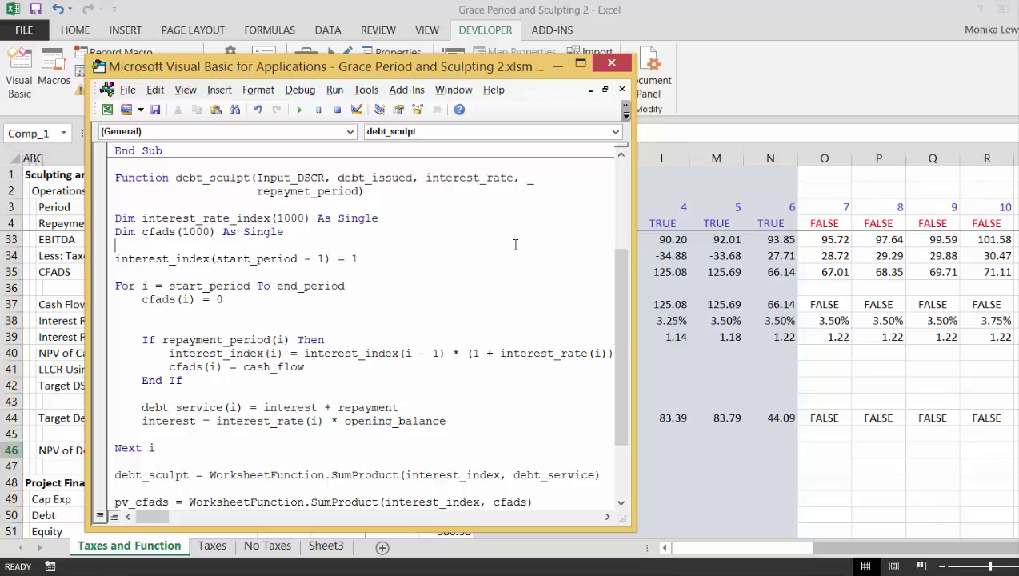
# Step: Insert a blank line inside the For loop, between the interest calculation and Next i
pyautogui.press('Down')
pyautogui.press('Right')
pyautogui.press('Right')
pyautogui.press('Right')
pyautogui.press('Right')
pyautogui.press('Right')
pyautogui.press('Right')
pyautogui.press('Right')
pyautogui.press('Right')
pyautogui.press('Right')
pyautogui.press('Right')
pyautogui.press('Right')
pyautogui.press('Right')
pyautogui.press('Right')
pyautogui.press('Right')
pyautogui.press('Right')
pyautogui.press('Right')
pyautogui.press('Right')
pyautogui.press('Right')
pyautogui.press('Right')
pyautogui.press('Right')
pyautogui.press('Down')
pyautogui.press('Down')
pyautogui.press('Down')
pyautogui.press('Down')
pyautogui.press('Down')
pyautogui.press('Down')
pyautogui.press('Down')
pyautogui.press('Down')
pyautogui.press('Down')
pyautogui.press('Down')
pyautogui.press('Down')
pyautogui.press('Return')
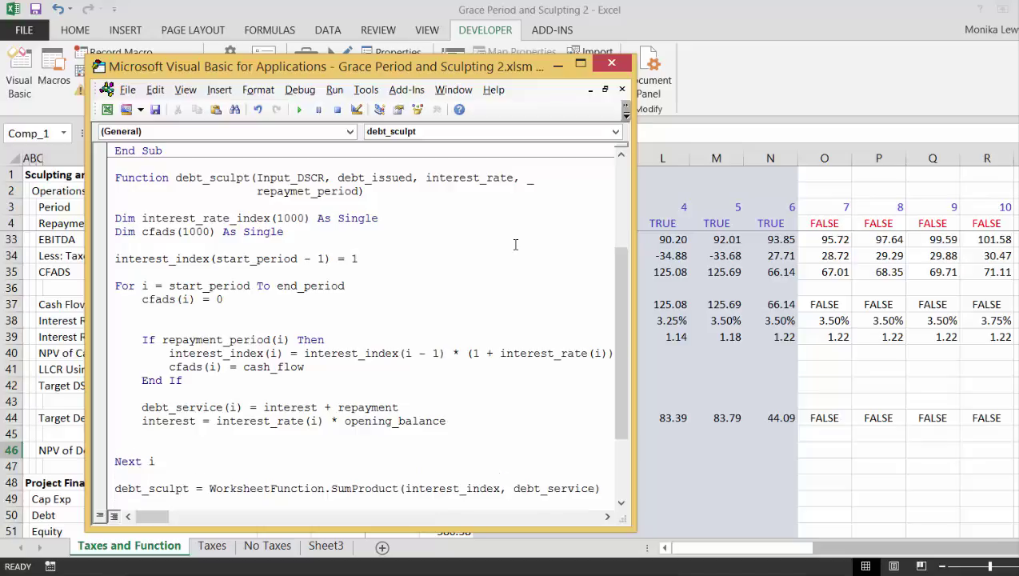
# Step: Declare the array debt_service(1000) As Single on a new line directly below the cfads declaration
pyautogui.press('Up')
pyautogui.press('Up')
pyautogui.press('Up')
pyautogui.press('Up')
pyautogui.press('Up')
pyautogui.press('Up')
pyautogui.press('Up')
pyautogui.press('Up')
pyautogui.press('Up')
pyautogui.press('Up')
pyautogui.press('Up')
pyautogui.press('Up')
pyautogui.press('Up')
pyautogui.press('Return')
pyautogui.press('Up')
pyautogui.write('dim ')
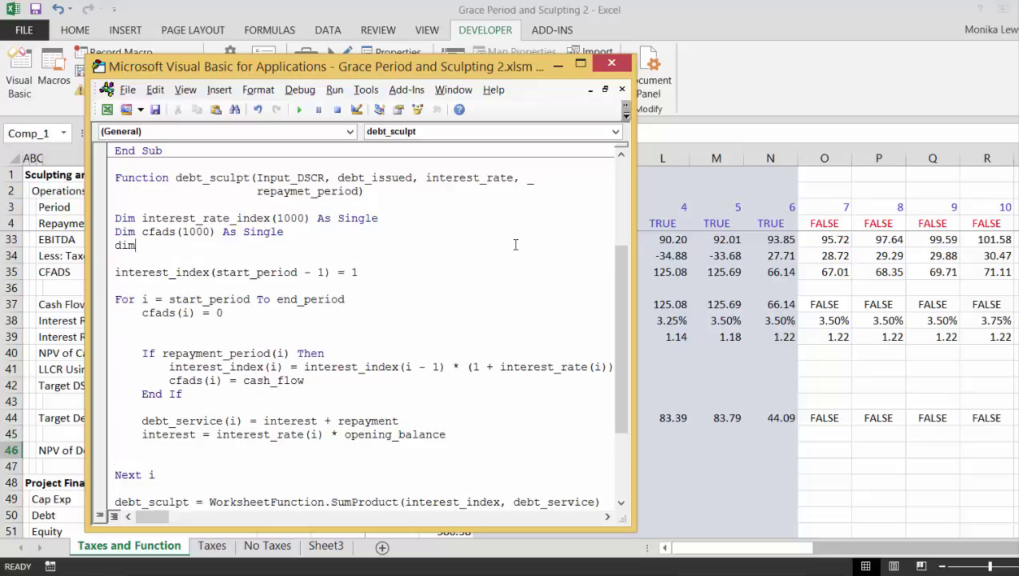
pyautogui.write('debt_service(10')
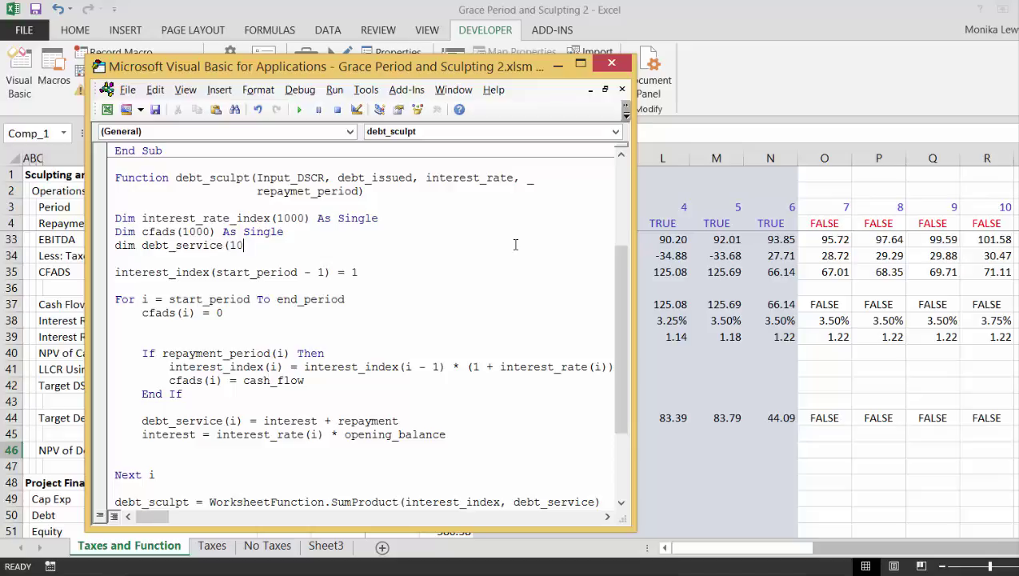
pyautogui.write('00) as Single')
# Step: Review the rest of the function, from the interest index line down to the target DSCR calculation
pyautogui.press('Down')
pyautogui.press('Down')
pyautogui.press('Down')
pyautogui.press('Down')
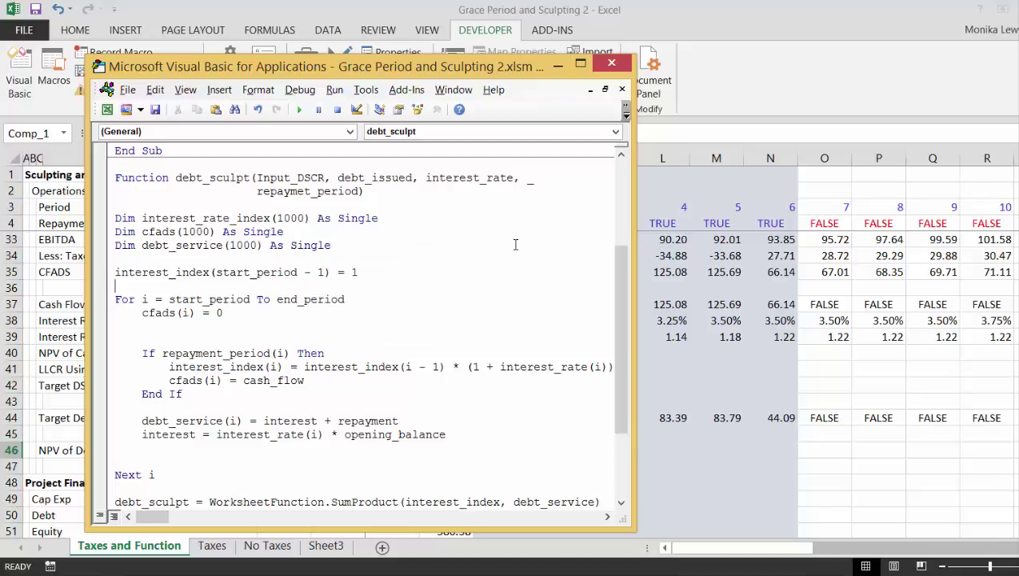
pyautogui.press('Down')
pyautogui.press('Down')
pyautogui.press('Down')
pyautogui.press('Down')
pyautogui.press('Down')
pyautogui.press('Down')
pyautogui.press('Down')
pyautogui.press('Down')
pyautogui.press('Down')
pyautogui.press('Down')
pyautogui.press('Down')
pyautogui.press('Down')
pyautogui.press('Down')
pyautogui.press('Down')
pyautogui.press('Down')
pyautogui.press('Down')
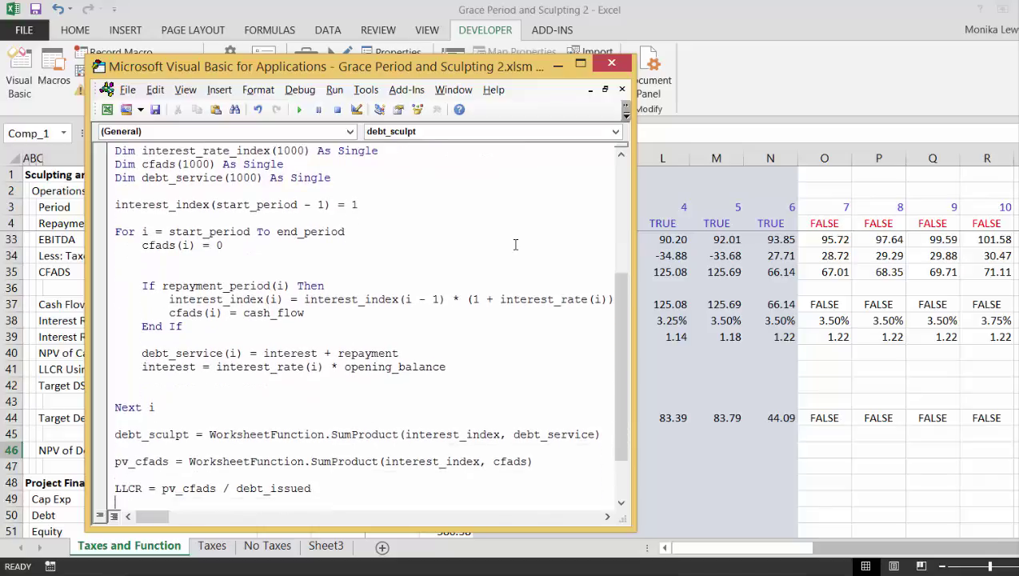
pyautogui.press('Down')
pyautogui.press('Down')
pyautogui.press('Down')
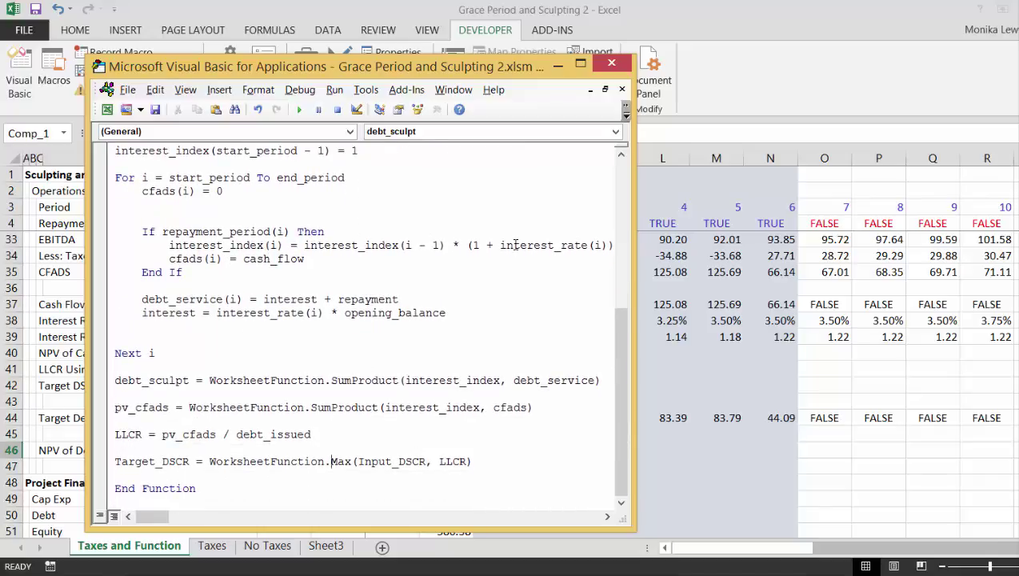
# Step: Add the line target_ds = cfads(i) / target_DSCR inside the loop, below the interest calculation and above Next i
pyautogui.press('Up')
pyautogui.press('Up')
pyautogui.press('Up')
pyautogui.press('Up')
pyautogui.press('Up')
pyautogui.press('Up')
pyautogui.press('Up')
pyautogui.press('Up')
pyautogui.press('Up')
pyautogui.press('Up')
pyautogui.press('Return')
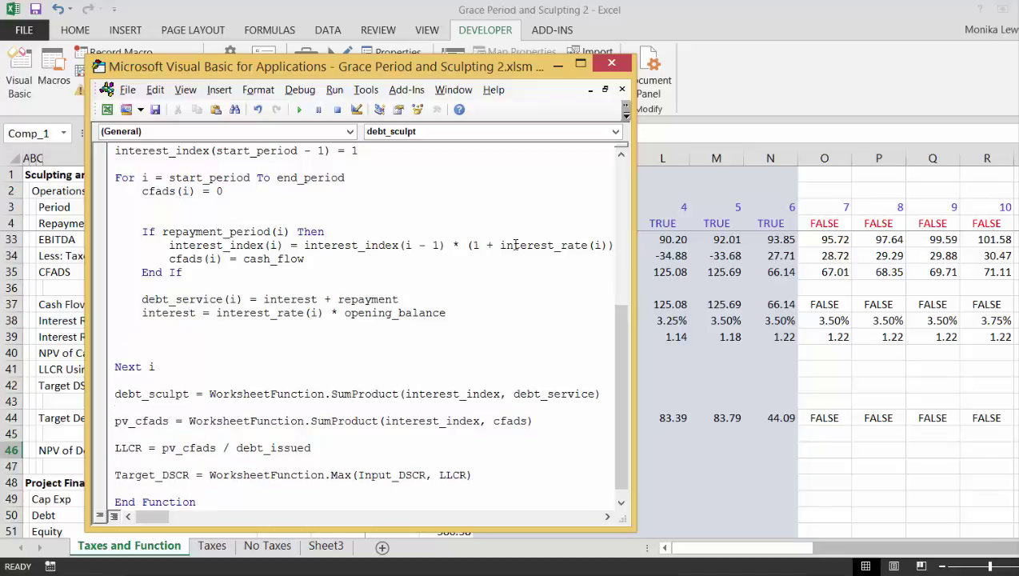
pyautogui.write('target_ds = cfads(')
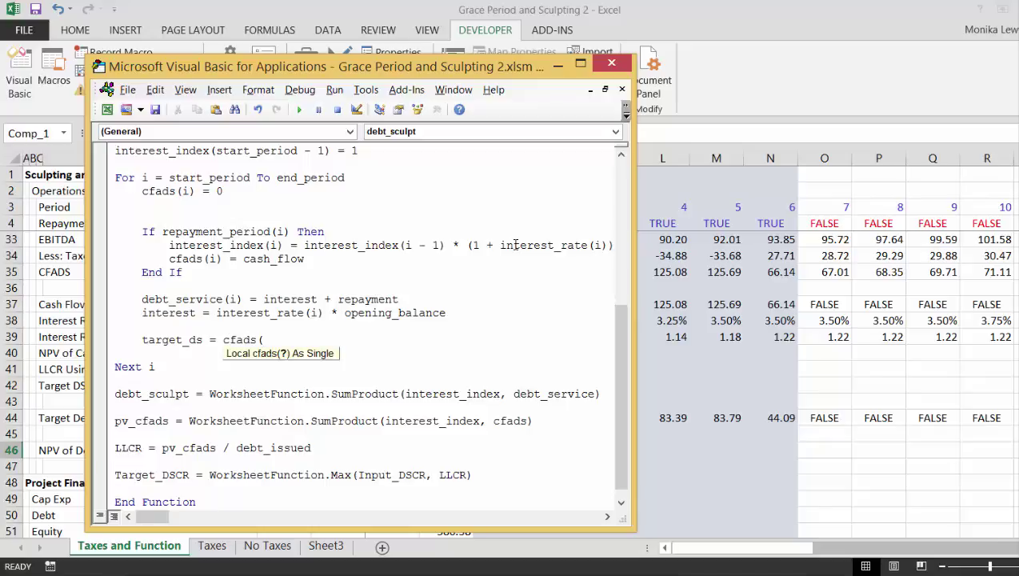
pyautogui.write('i)/')
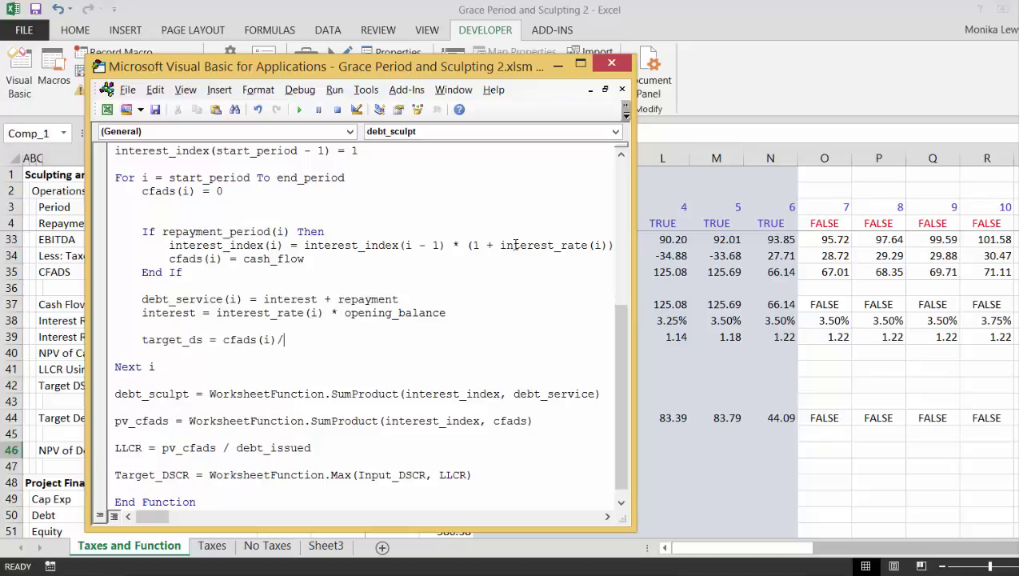
pyautogui.write('target)')
pyautogui.press('BackSpace')
pyautogui.write('_DSCR')
pyautogui.press('Up')
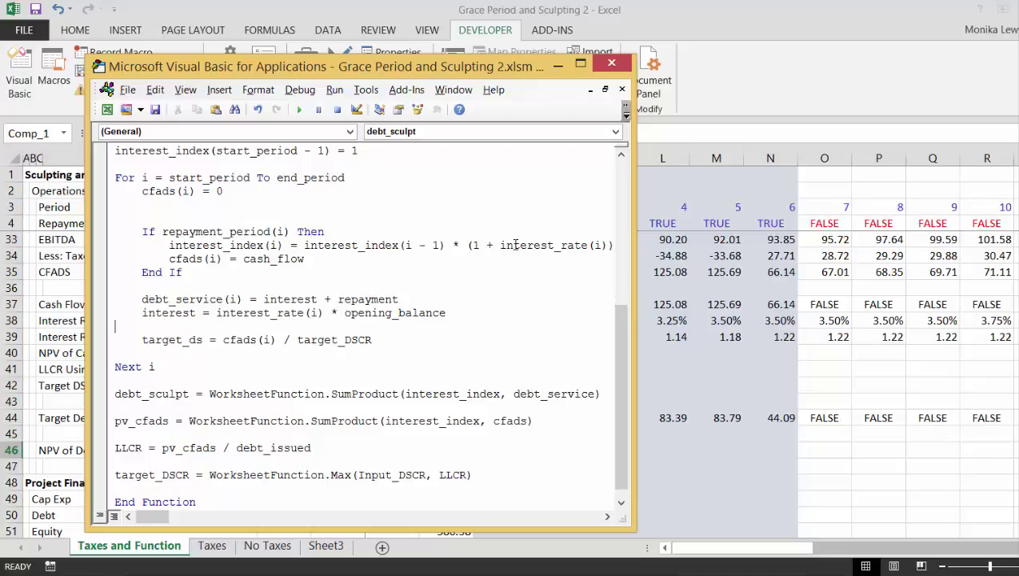
# Step: Make the target_ds calculation conditional by prefixing its line with If target_DSCR > 0 Then
pyautogui.press('Right')
pyautogui.press('Right')
pyautogui.write('if ta')
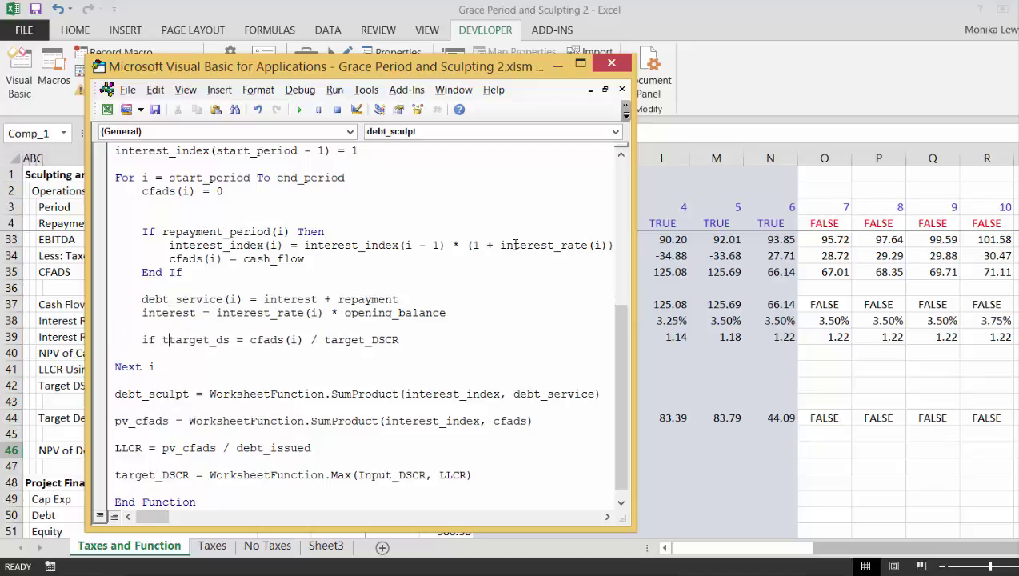
pyautogui.write('rget_DS')
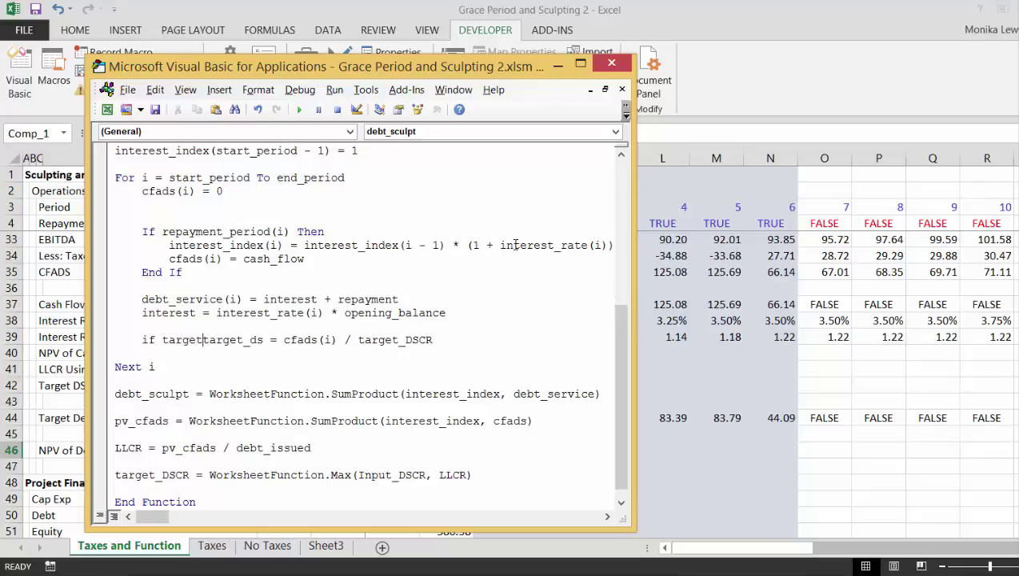
pyautogui.write('CR')
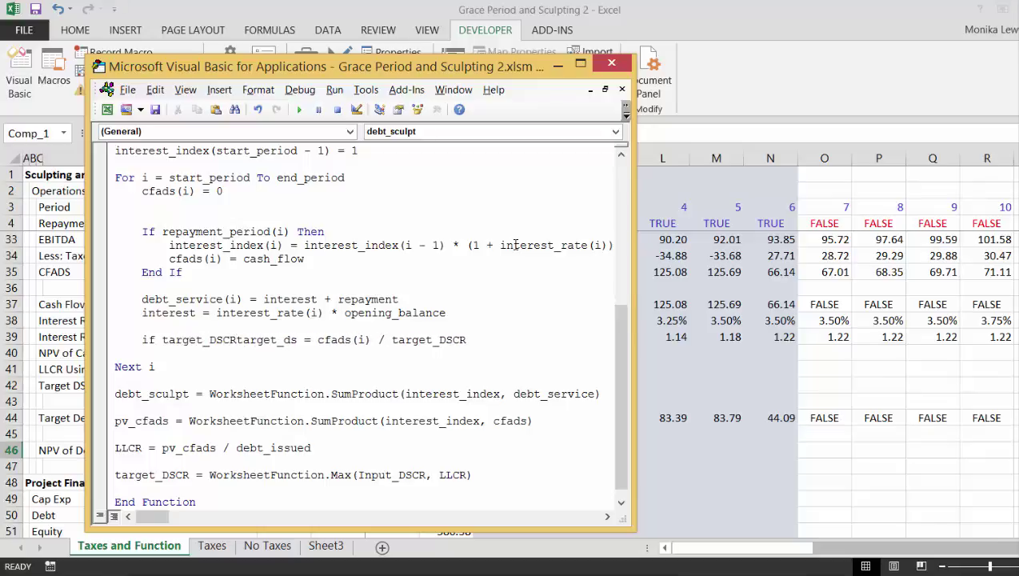
pyautogui.write(' >0 ')
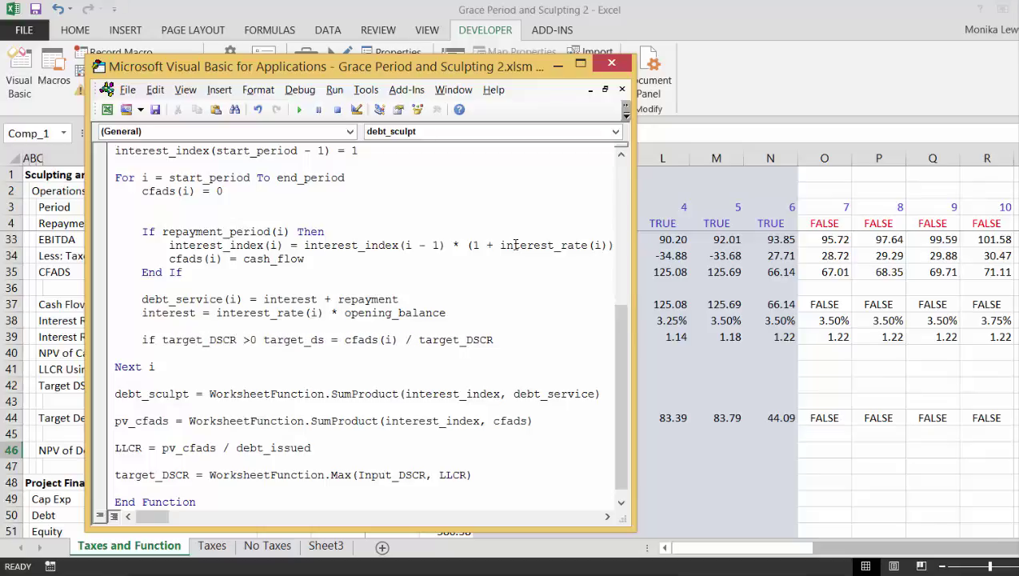
pyautogui.write(')')
pyautogui.click(515, 245)
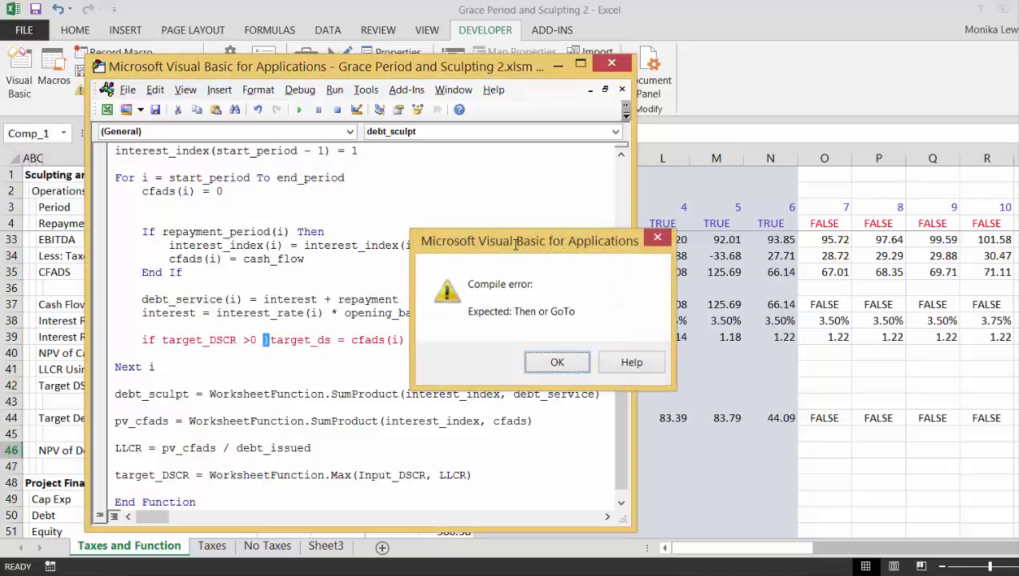
pyautogui.press('Return')
pyautogui.write('then')
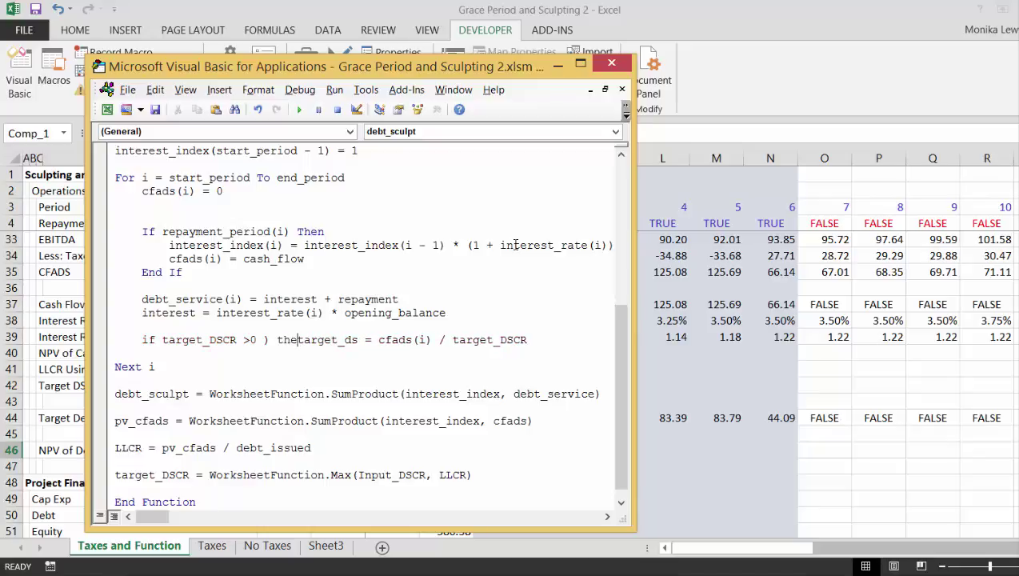
pyautogui.click(515, 245)
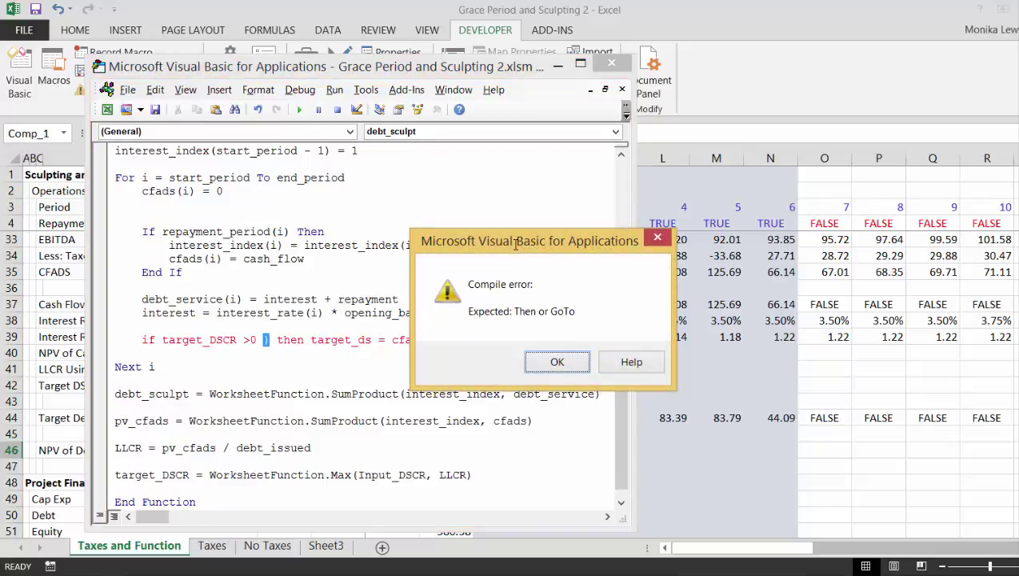
pyautogui.press('Return')
pyautogui.press('BackSpace')
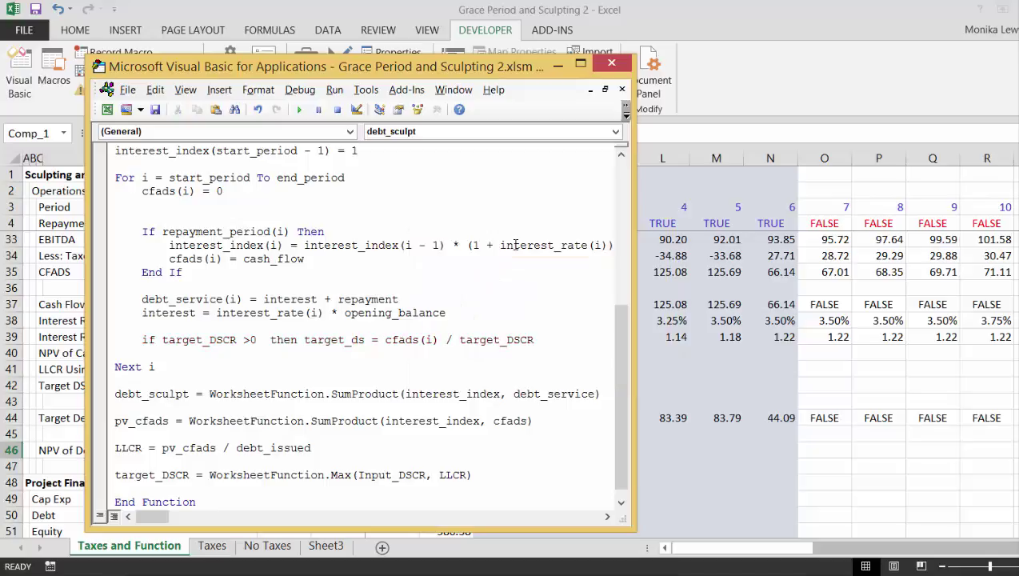
pyautogui.press('Down')
pyautogui.press('Down')
pyautogui.press('Down')
# Step: Add the line opening_balance = debt_sculpt between the initial interest_index assignment and the For loop, with blank lines around it
pyautogui.press('Up')
pyautogui.press('Up')
pyautogui.press('Up')
pyautogui.press('Up')
pyautogui.press('Up')
pyautogui.press('Up')
pyautogui.press('Up')
pyautogui.press('Up')
pyautogui.press('Up')
pyautogui.press('Up')
pyautogui.press('Up')
pyautogui.press('Up')
pyautogui.press('Up')
pyautogui.press('Up')
pyautogui.press('Up')
pyautogui.press('Up')
pyautogui.press('End')
pyautogui.press('Up')
pyautogui.press('Up')
pyautogui.press('Return')
pyautogui.press('Return')
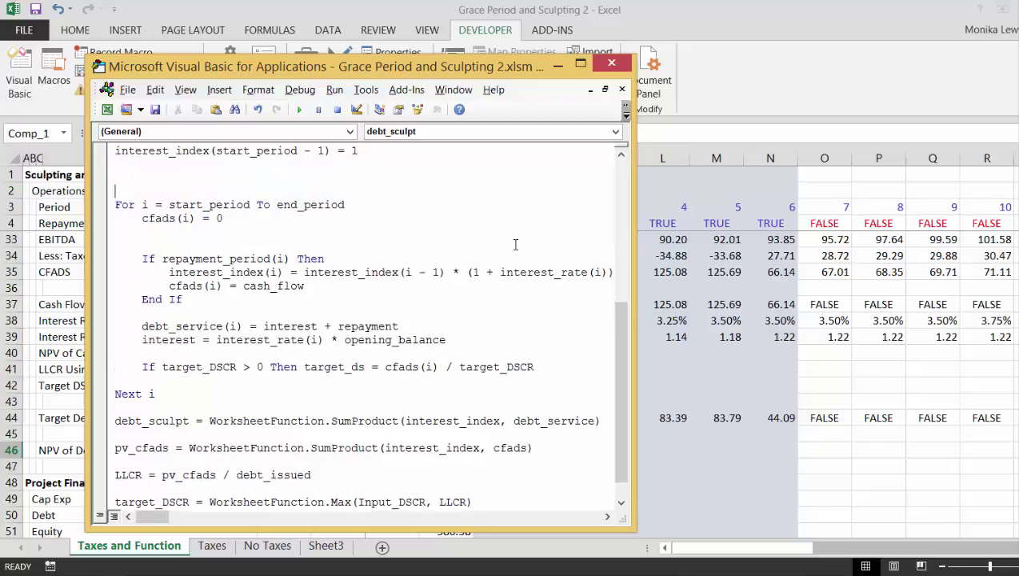
pyautogui.write('opening')
pyautogui.write('_balnce')
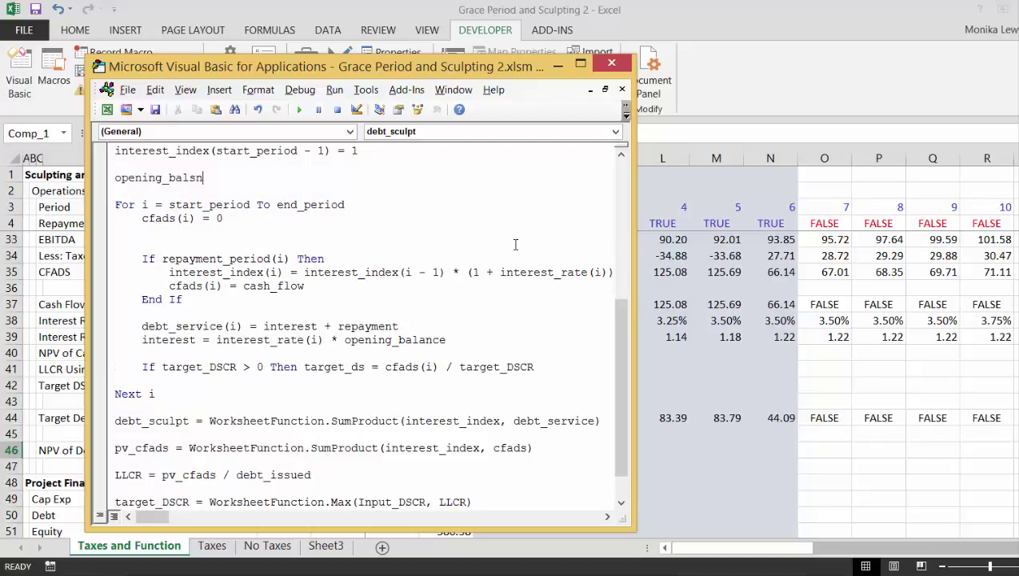
pyautogui.press('BackSpace')
pyautogui.press('BackSpace')
pyautogui.press('BackSpace')
pyautogui.write('ance = ')
pyautogui.write('debt')
pyautogui.write(')')
pyautogui.press('BackSpace')
pyautogui.write('_sculpt')
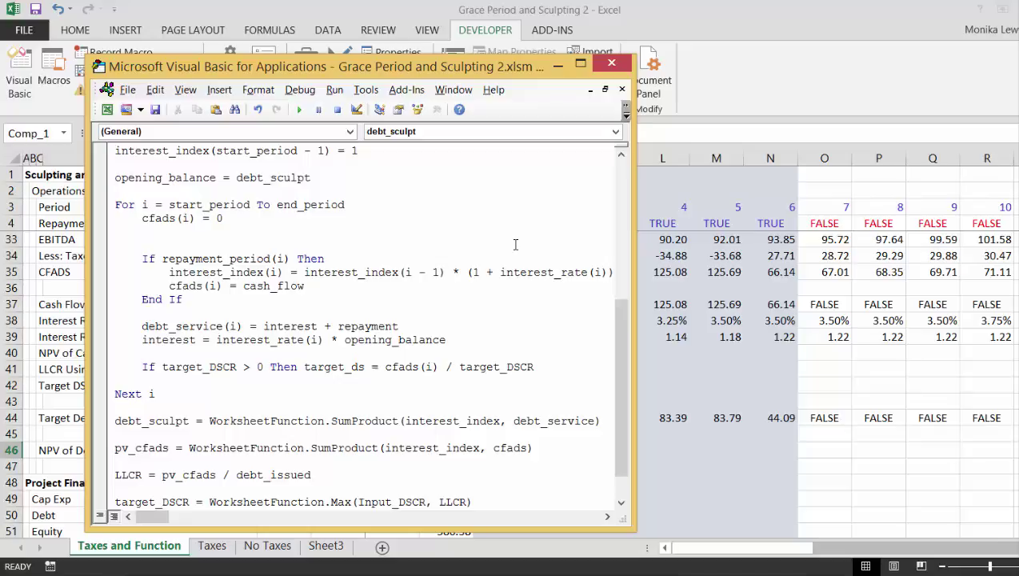
# Step: Move the debt_service(i) and interest lines inside the loop to directly below the If target_DSCR > 0 line
pyautogui.press('Down')
pyautogui.press('Down')
pyautogui.press('Down')
pyautogui.press('Down')
pyautogui.press('Down')
pyautogui.press('Down')
pyautogui.press('Down')
pyautogui.press('Down')
pyautogui.press('Down')
pyautogui.press('Down')
pyautogui.press('Down')
pyautogui.press('Down')
pyautogui.press('Down')
pyautogui.press('Down')
pyautogui.press('Down')
pyautogui.press('Up')
pyautogui.press('Up')
pyautogui.press('Up')
pyautogui.press('Up')
pyautogui.press('Up')
pyautogui.press('Up')
pyautogui.hotkey('shift', 'Down')
pyautogui.hotkey('shift', 'Down')
pyautogui.hotkey('ctrl', 'x')
pyautogui.press('Down')
pyautogui.press('Down')
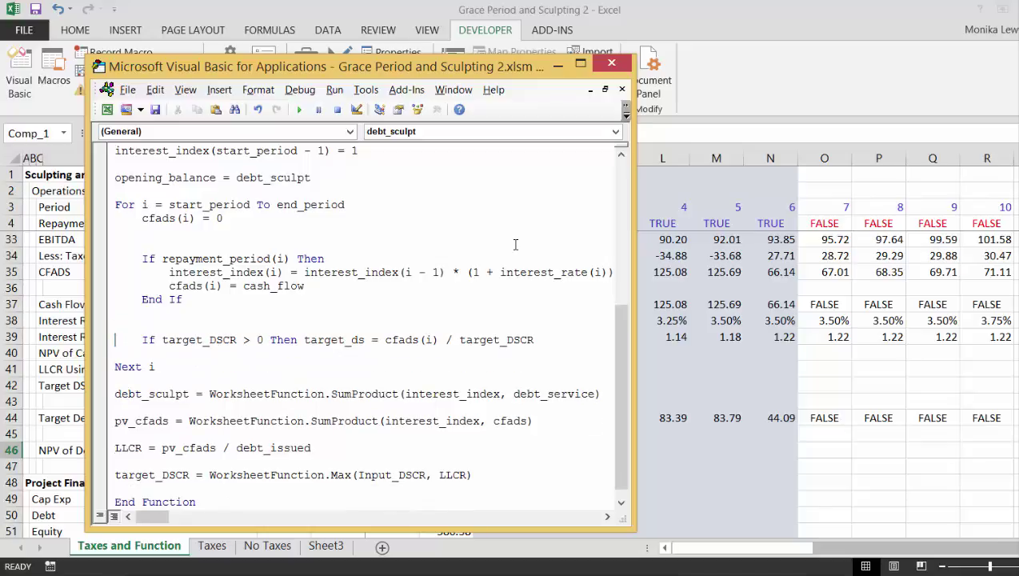
pyautogui.press('Return')
pyautogui.press('Up')
pyautogui.hotkey('ctrl', 'v')
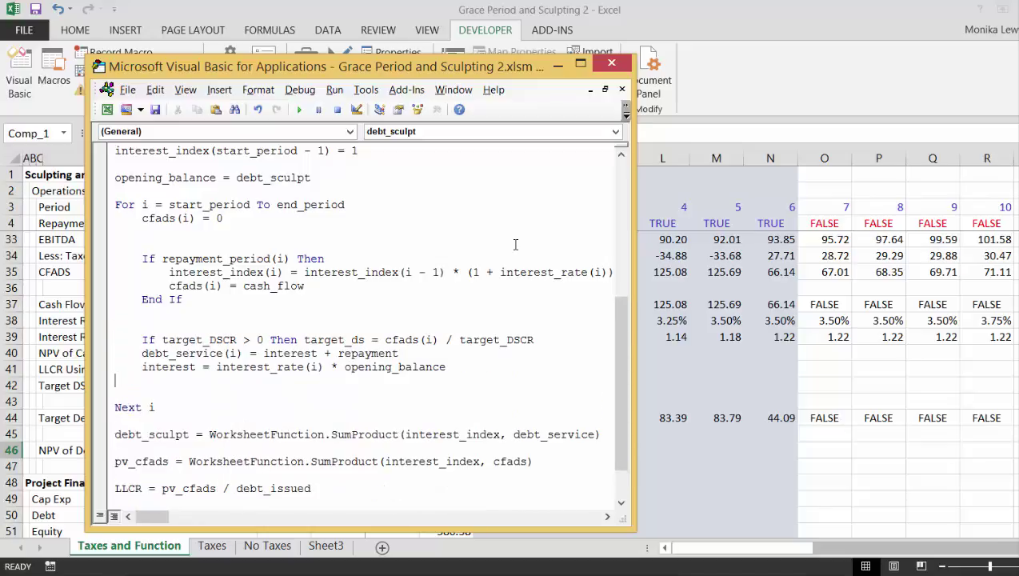
# Step: Add the line repaymet = target_ds - repayment above the debt_service(i) line, with a blank line before it
pyautogui.press('Up')
pyautogui.press('Return')
pyautogui.press('Up')
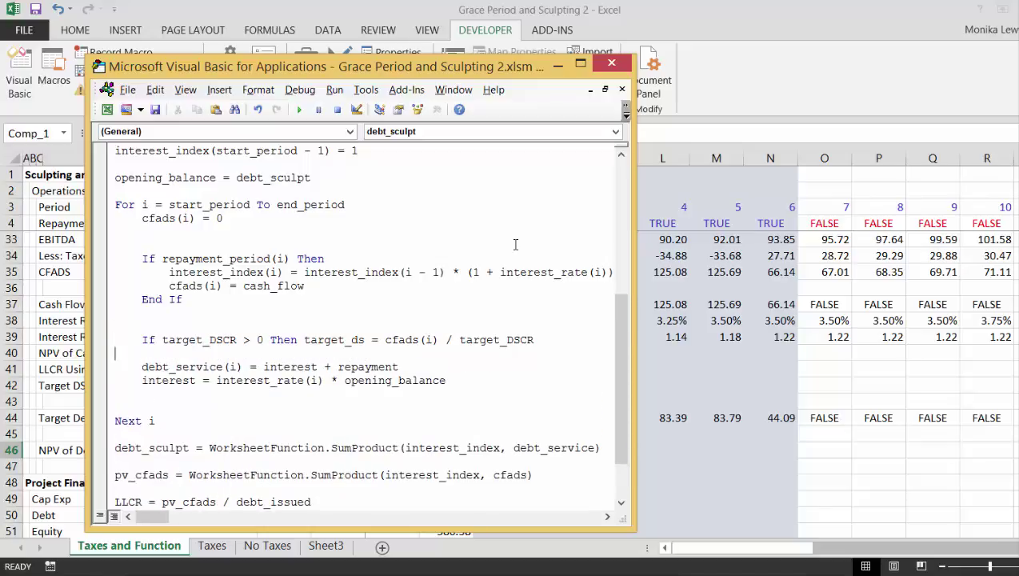
pyautogui.write('repaymet = target')
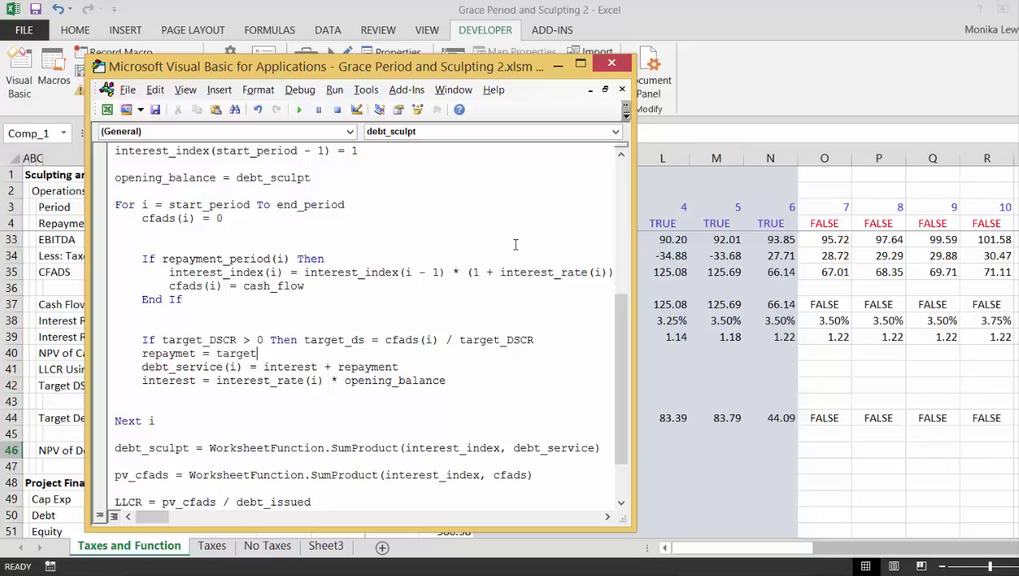
pyautogui.write('_ds - repayment')
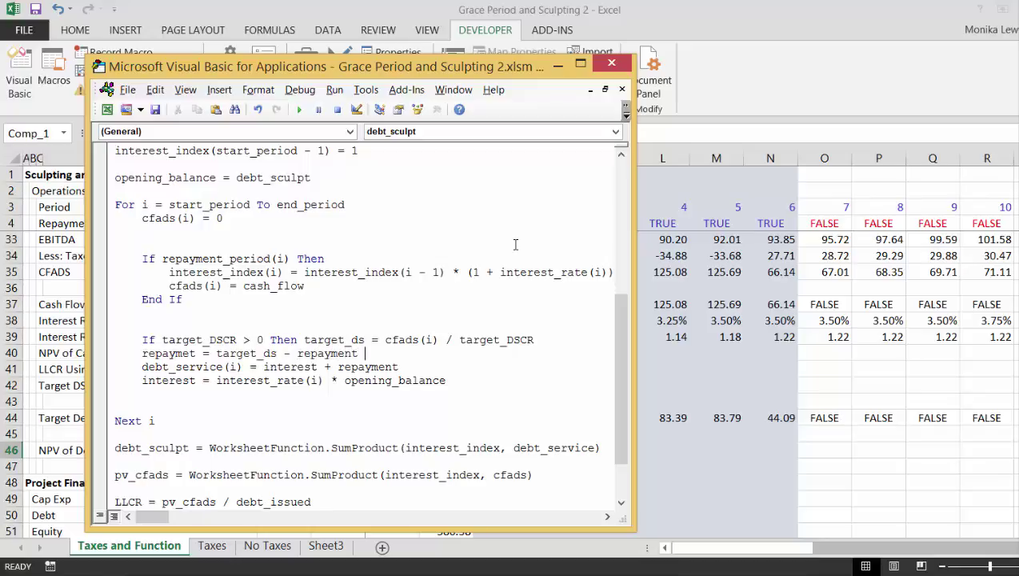
pyautogui.press('Home')
pyautogui.press('Down')
pyautogui.press('Return')
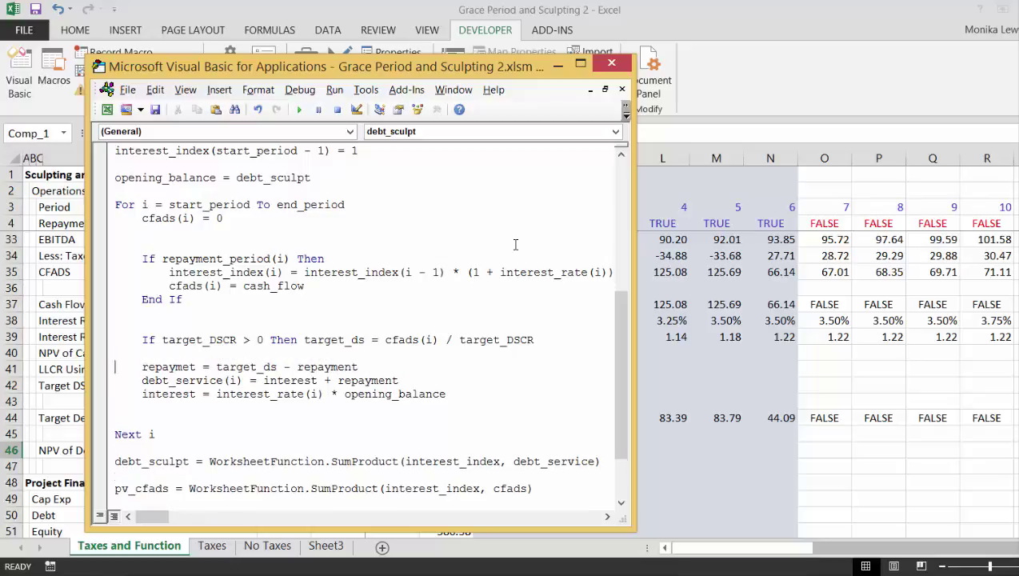
# Step: Replace the subtracted term in the new target_ds line with interest
pyautogui.press('Down')
pyautogui.press('Left')
pyautogui.press('BackSpace')
pyautogui.press('BackSpace')
pyautogui.press('BackSpace')
pyautogui.press('BackSpace')
pyautogui.press('BackSpace')
pyautogui.press('BackSpace')
pyautogui.press('BackSpace')
pyautogui.press('BackSpace')
pyautogui.press('BackSpace')
pyautogui.write('interest')
# Step: Move the line interest = interest_rate(i) * opening_balance directly above the target_ds - interest line, without a blank line between them
pyautogui.press('Home')
pyautogui.press('Down')
pyautogui.press('Down')
pyautogui.hotkey('shift', 'End')
pyautogui.hotkey('ctrl', 'x')
pyautogui.press('Up')
pyautogui.press('Up')
pyautogui.press('Up')
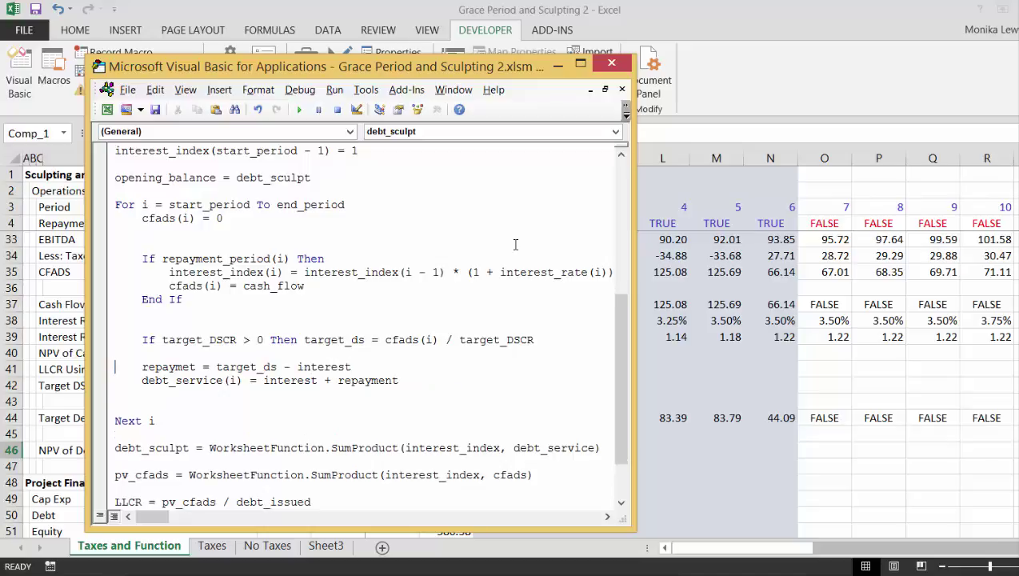
pyautogui.press('Return')
pyautogui.hotkey('ctrl', 'v')
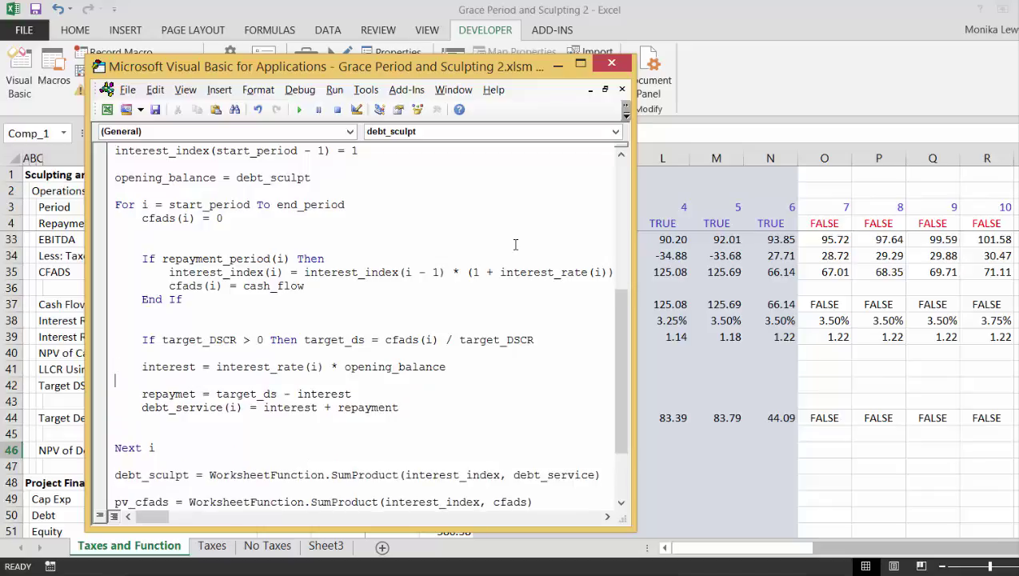
pyautogui.press('BackSpace')
# Step: Correct the misspelled variable at the start of the target_ds - interest line to repayment
pyautogui.press('Tab')
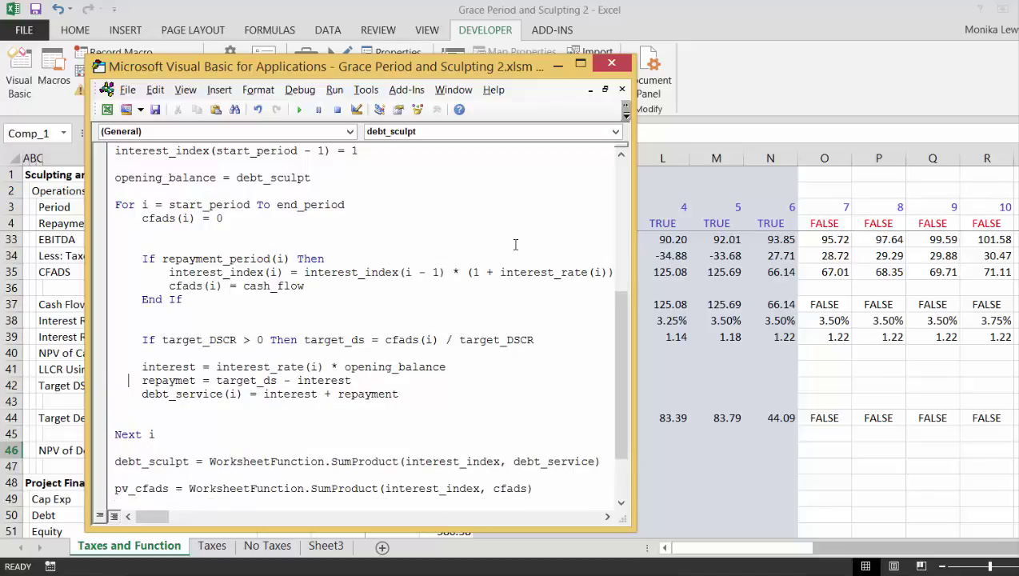
pyautogui.press('Right')
pyautogui.press('Right')
pyautogui.press('Right')
pyautogui.press('Right')
pyautogui.press('Right')
pyautogui.press('Right')
pyautogui.press('Right')
pyautogui.press('Right')
pyautogui.press('Right')
pyautogui.press('Delete')
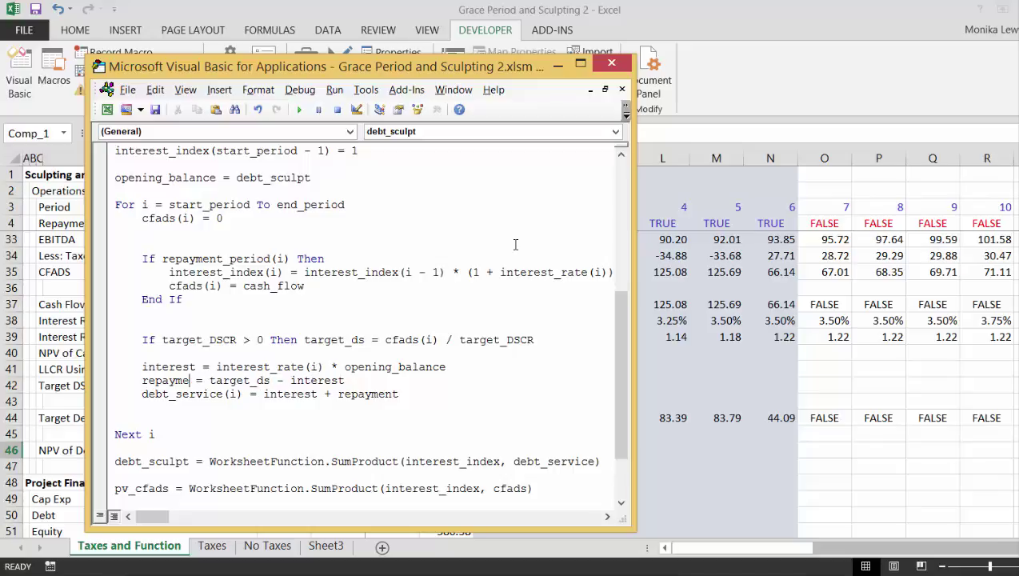
pyautogui.press('BackSpace')
pyautogui.press('BackSpace')
pyautogui.press('BackSpace')
pyautogui.press('BackSpace')
pyautogui.press('BackSpace')
pyautogui.press('BackSpace')
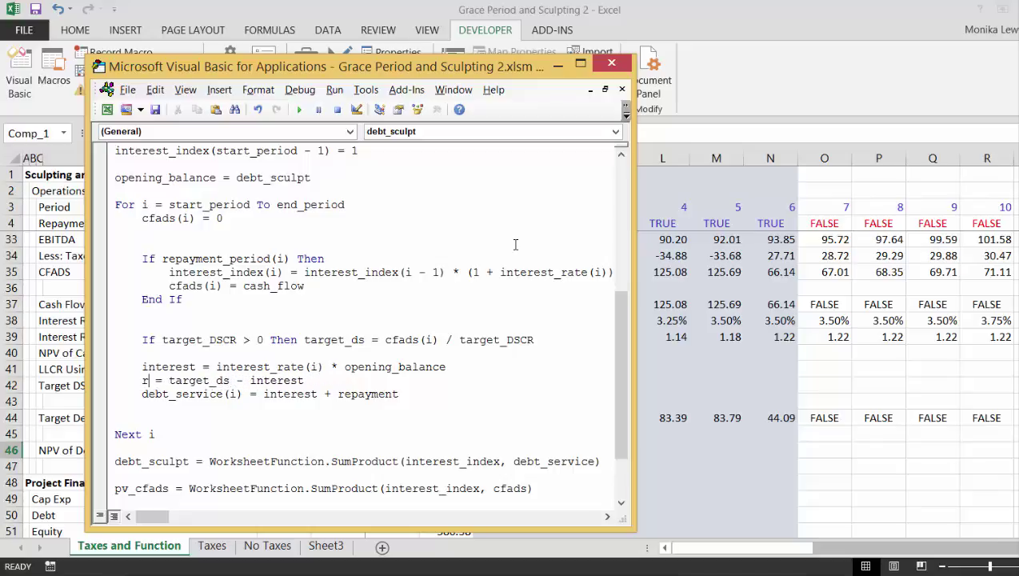
pyautogui.write('epayment')
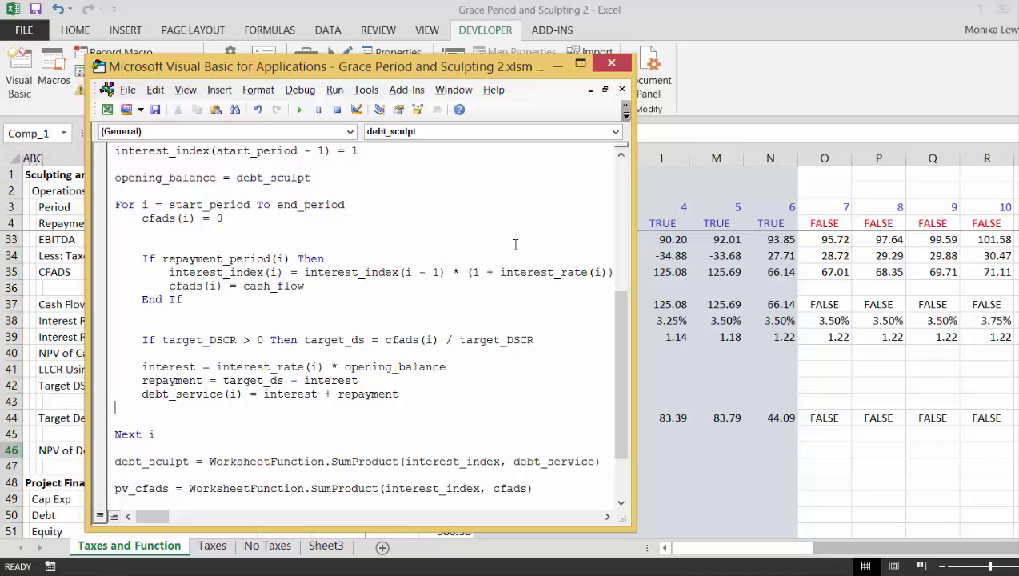
# Step: Add the line opening_balance = opening_balance - repayment below the debt_service(i) line, before Next i
pyautogui.press('Down')
pyautogui.press('Down')
pyautogui.press('Down')
pyautogui.press('Down')
pyautogui.press('Down')
pyautogui.press('Down')
pyautogui.press('Up')
pyautogui.press('Up')
pyautogui.press('Up')
pyautogui.press('Up')
pyautogui.write('opening_balance = ')
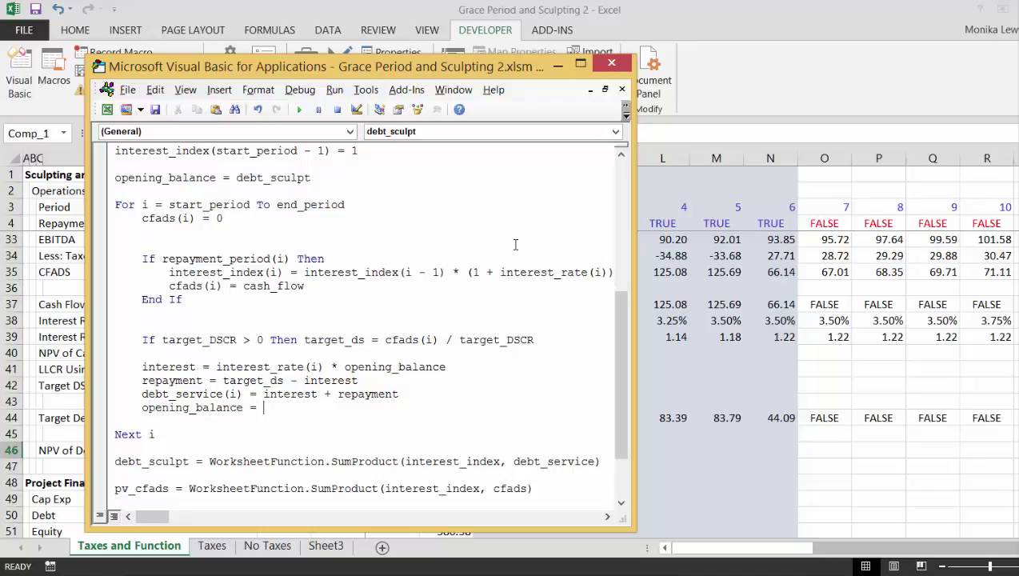
pyautogui.write('opening_balance')
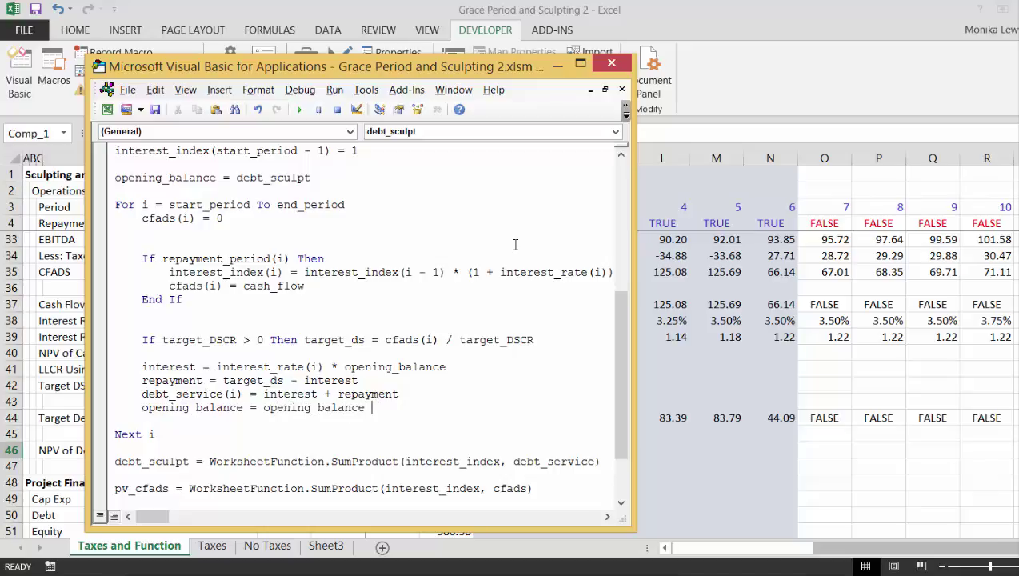
pyautogui.write(' - repayment')
# Step: Review the code from the end of the loop down to the LLCR line and back to the interest calculation
pyautogui.press('Down')
pyautogui.press('Down')
pyautogui.press('Down')
pyautogui.press('Down')
pyautogui.press('Down')
pyautogui.press('Down')
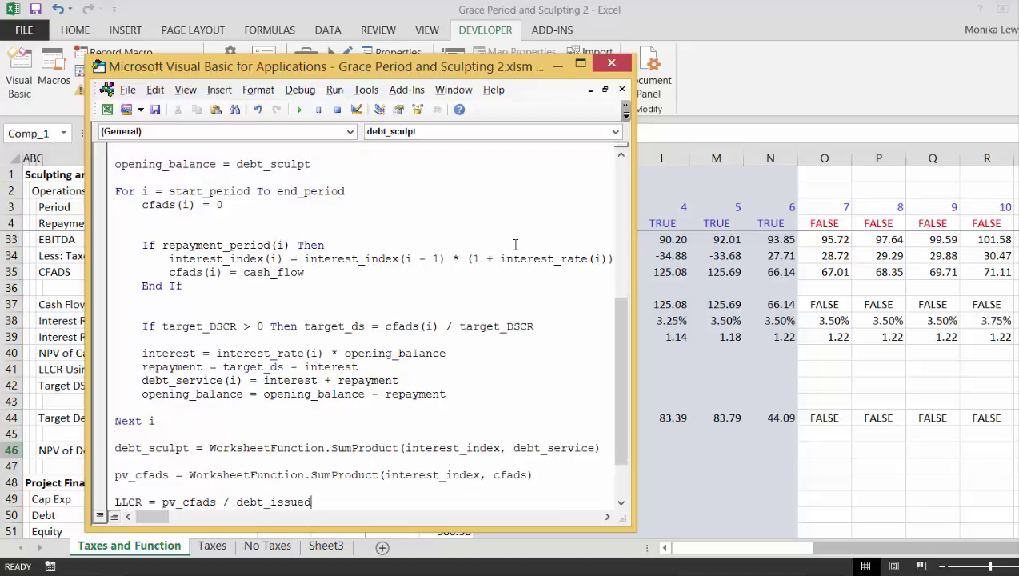
pyautogui.press('End')
pyautogui.press('Up')
pyautogui.press('Up')
pyautogui.press('Up')
pyautogui.press('Up')
pyautogui.press('Up')
pyautogui.press('Up')
pyautogui.press('Up')
pyautogui.press('Up')
pyautogui.press('Up')
pyautogui.press('Up')
pyautogui.press('Up')
pyautogui.press('Up')
pyautogui.press('Up')
pyautogui.press('Up')
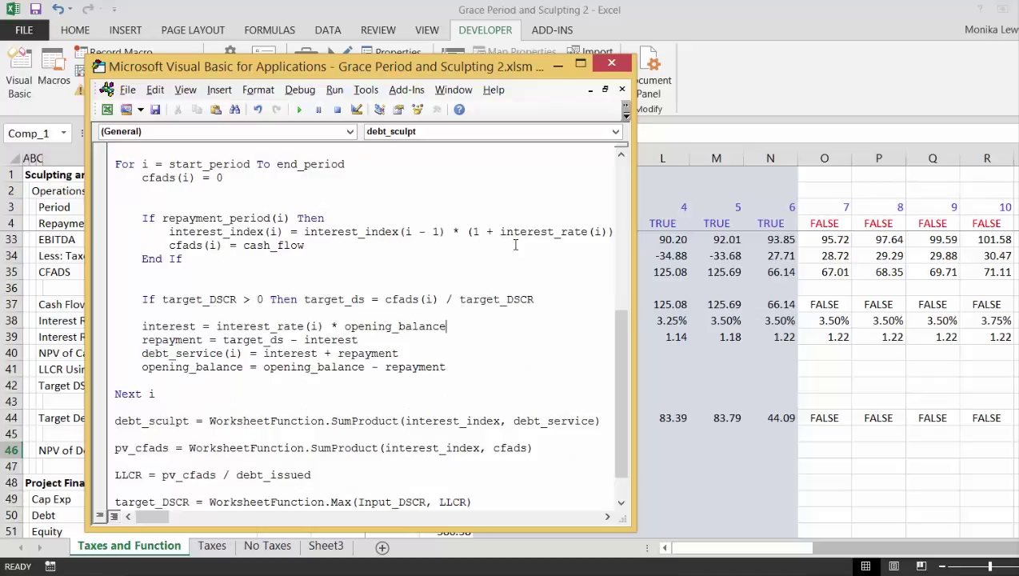
# Step: Delete the extra blank line between cfads(i) = 0 and If repayment_period(i) Then
pyautogui.press('Up')
pyautogui.press('Up')
pyautogui.press('Up')
pyautogui.press('Up')
pyautogui.press('Up')
pyautogui.press('Up')
pyautogui.press('Up')
pyautogui.press('Up')
pyautogui.press('Up')
pyautogui.press('Down')
pyautogui.press('Down')
pyautogui.press('BackSpace')
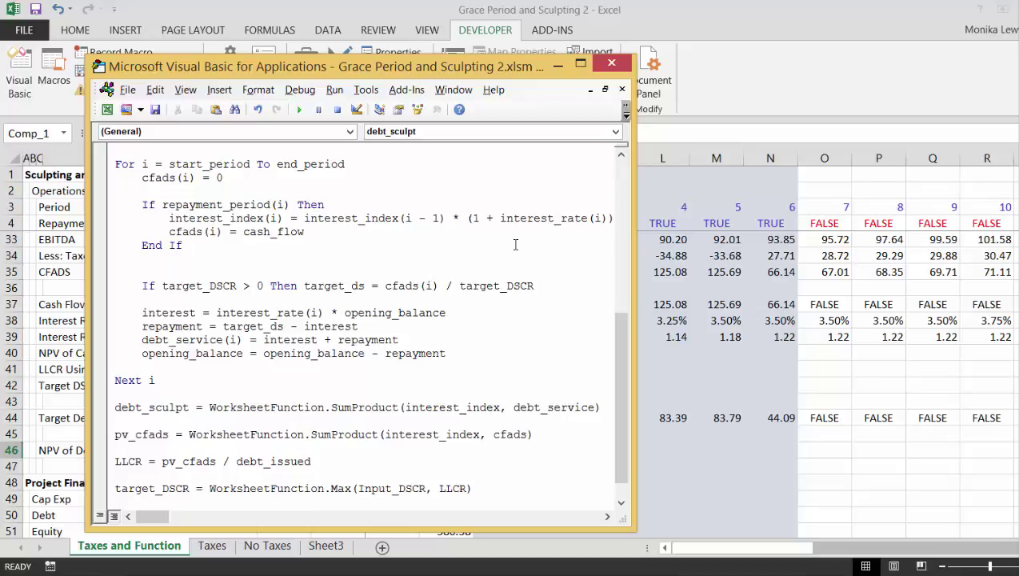
# Step: Examine the start of the debt_sculpt function, including its argument list and array declarations
pyautogui.press('Up')
pyautogui.press('Up')
pyautogui.press('Up')
pyautogui.press('Up')
pyautogui.press('Up')
pyautogui.press('Up')
pyautogui.press('Up')
pyautogui.press('Up')
pyautogui.press('Up')
pyautogui.press('Up')
pyautogui.press('Up')
pyautogui.press('Up')
pyautogui.press('Up')
pyautogui.press('Up')
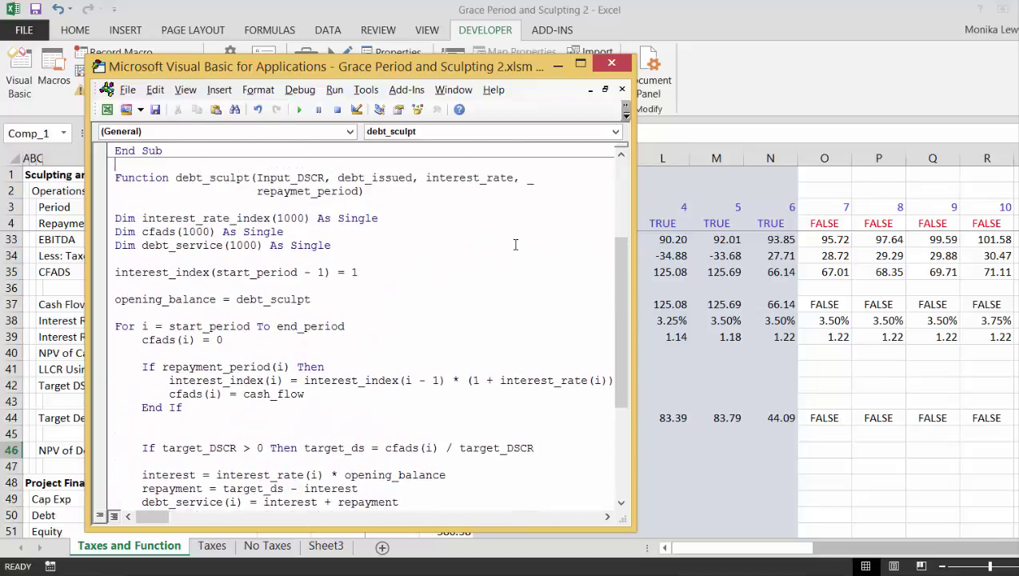
# Step: Review the debt_sculpt code from its declarations through the period loop to the target_DSCR line before End Function
pyautogui.press('Down')
pyautogui.press('Down')
pyautogui.press('Down')
pyautogui.press('Down')
pyautogui.press('Down')
pyautogui.press('Up')
pyautogui.press('Up')
pyautogui.press('Up')
pyautogui.press('Down')
pyautogui.press('Down')
pyautogui.press('Down')
pyautogui.press('Down')
pyautogui.press('Down')
pyautogui.press('Down')
pyautogui.press('Down')
pyautogui.press('Down')
pyautogui.press('Down')
pyautogui.press('Down')
pyautogui.press('Down')
pyautogui.press('Down')
pyautogui.press('Down')
pyautogui.press('Down')
pyautogui.press('Down')
pyautogui.press('Down')
pyautogui.press('Down')
pyautogui.press('Down')
pyautogui.press('Down')
pyautogui.press('Down')
pyautogui.press('Down')
pyautogui.press('Down')
pyautogui.press('Down')
pyautogui.press('Down')
pyautogui.press('Down')
pyautogui.press('Down')
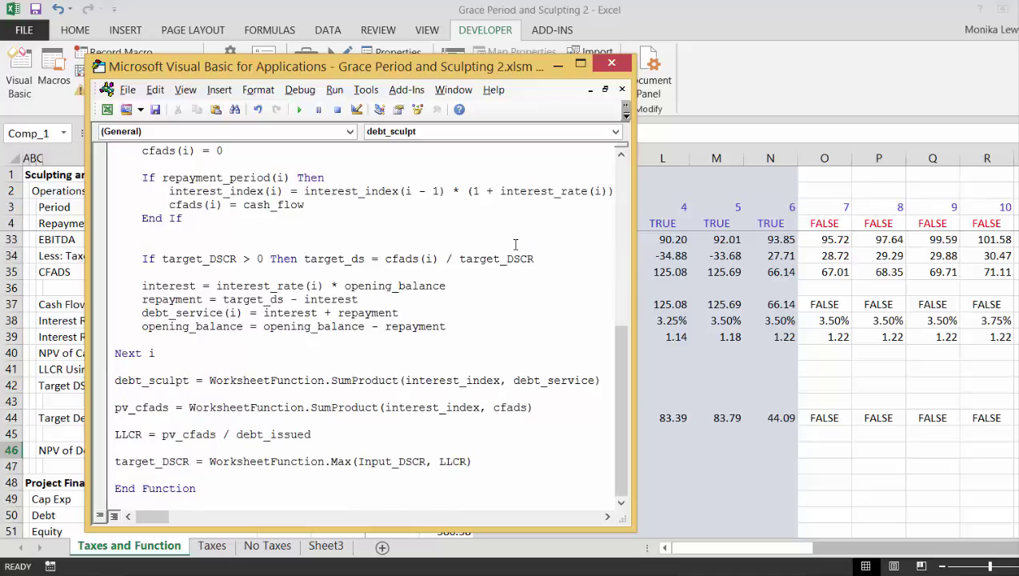
pyautogui.press('Down')
pyautogui.press('Down')
pyautogui.press('Down')
# Step: Review the code back up to the copy_paste macro and down again through the debt_sculpt header and loop
pyautogui.press('Up')
pyautogui.press('Up')
pyautogui.press('Up')
pyautogui.press('Up')
pyautogui.press('Up')
pyautogui.press('Up')
pyautogui.press('Up')
pyautogui.press('Up')
pyautogui.press('Up')
pyautogui.press('Up')
pyautogui.press('Up')
pyautogui.press('Up')
pyautogui.press('Up')
pyautogui.press('Up')
pyautogui.press('Up')
pyautogui.press('Up')
pyautogui.press('Up')
pyautogui.press('Up')
pyautogui.press('Up')
pyautogui.press('Up')
pyautogui.press('Down')
pyautogui.press('Down')
pyautogui.press('Down')
pyautogui.press('Down')
pyautogui.press('Down')
pyautogui.press('Down')
pyautogui.press('Down')
pyautogui.press('Down')
pyautogui.press('Down')
pyautogui.press('Down')
pyautogui.press('Down')
pyautogui.press('Down')
pyautogui.press('Down')
pyautogui.press('Down')
pyautogui.press('Down')
pyautogui.press('Down')
pyautogui.press('Down')
pyautogui.press('Down')
pyautogui.press('Down')
pyautogui.press('Down')
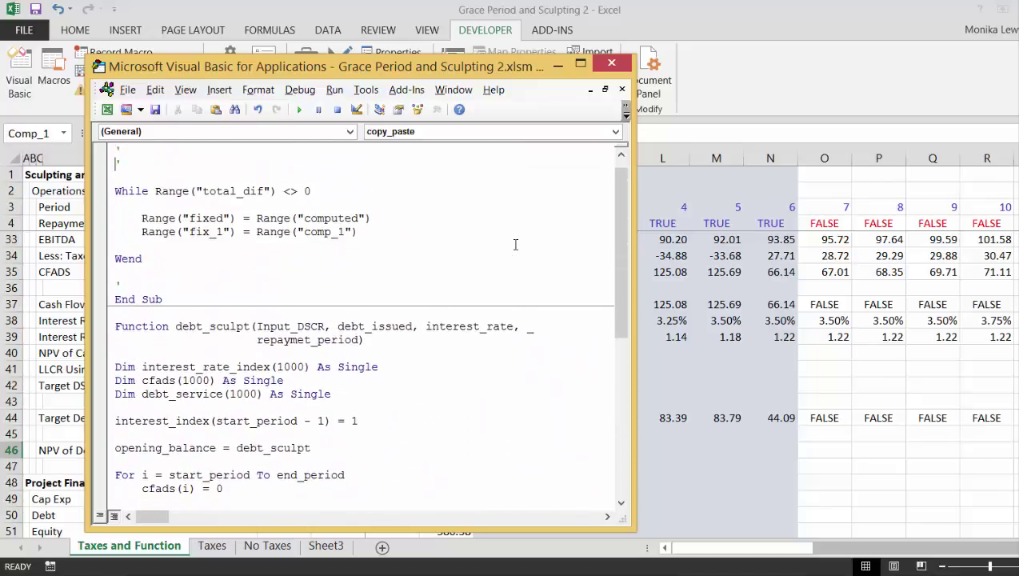
pyautogui.press('Down')
pyautogui.press('Down')
pyautogui.press('Down')
pyautogui.press('Down')
pyautogui.press('Down')
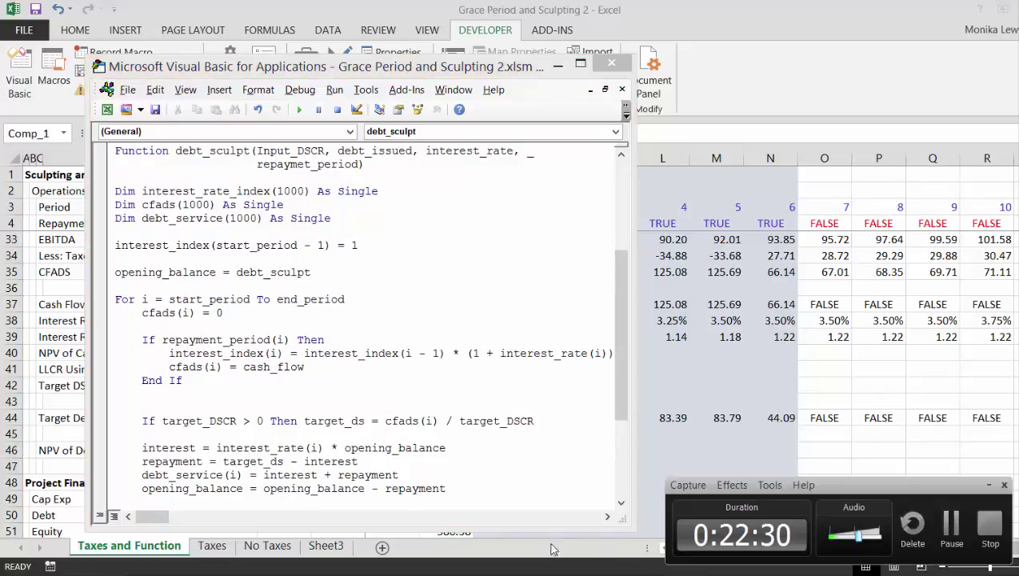
# Step: Switch back to the VBA editor and examine the revised debt_sculpt header, array declarations and first period loop
pyautogui.click(952, 528)
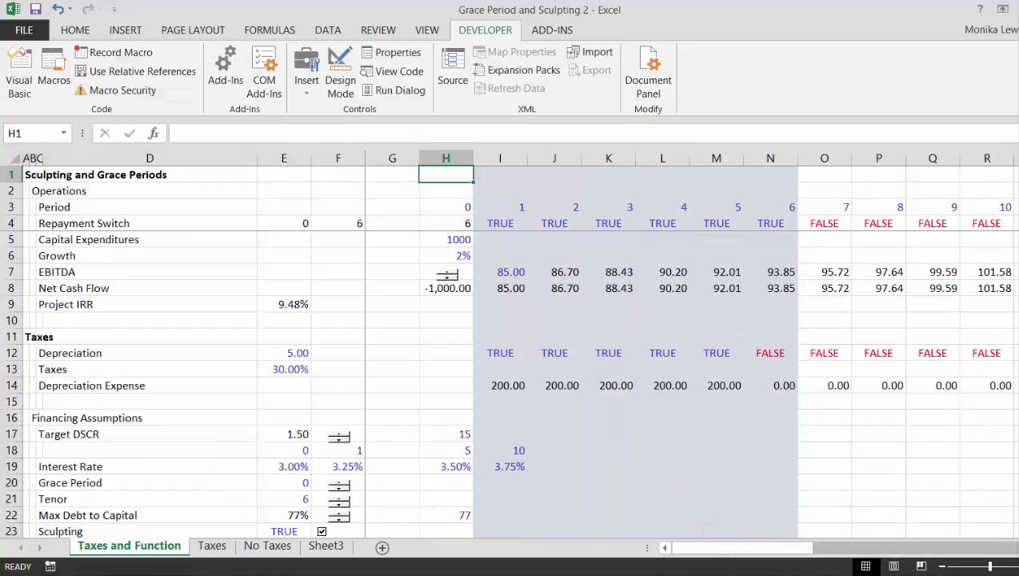
pyautogui.click(289, 572)
pyautogui.click(474, 508)
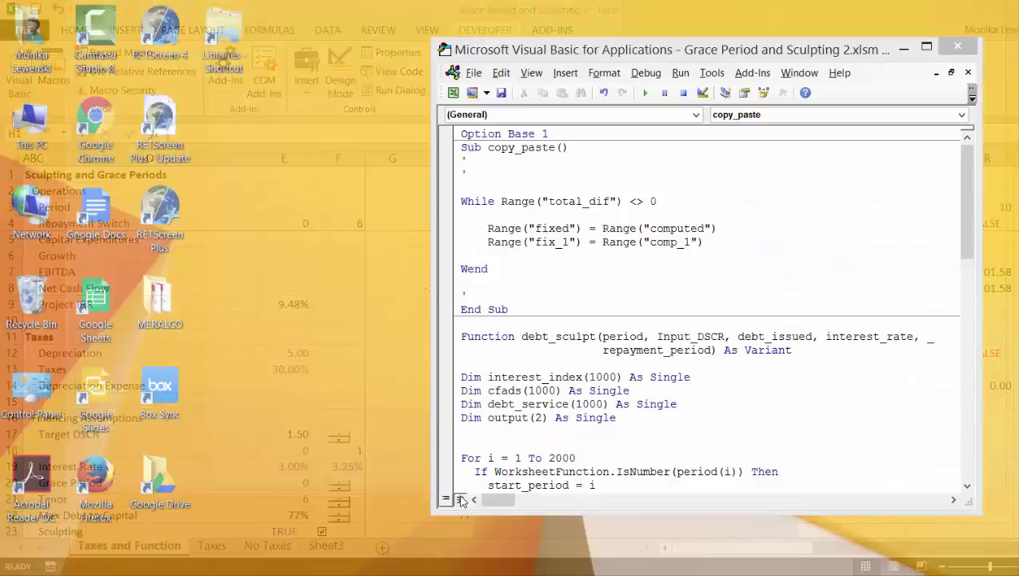
pyautogui.press('Down')
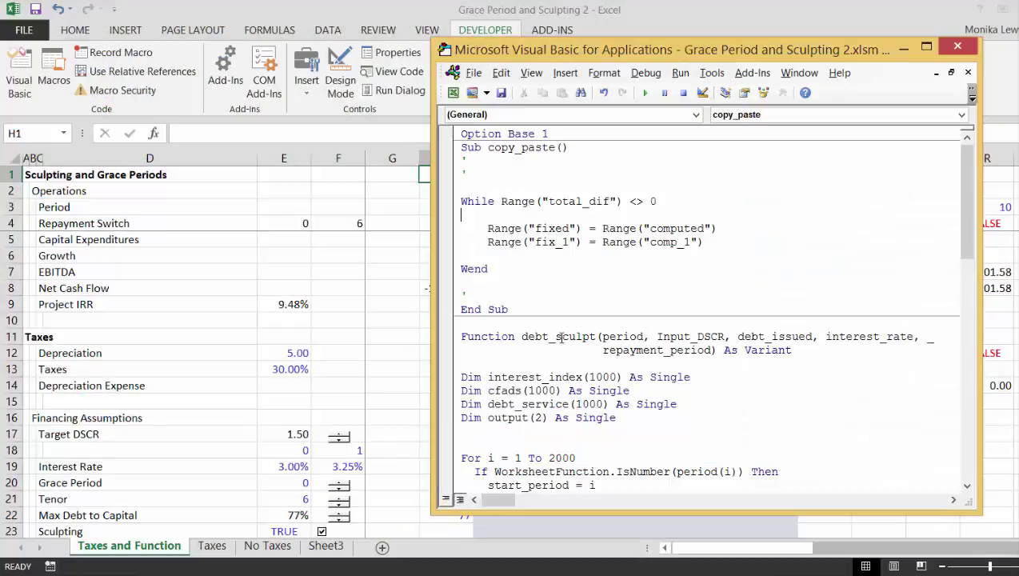
pyautogui.click(560, 337)
pyautogui.press('Down')
pyautogui.press('Down')
pyautogui.press('Down')
pyautogui.press('Down')
pyautogui.press('Down')
pyautogui.press('Down')
pyautogui.press('Down')
pyautogui.press('Down')
pyautogui.press('Down')
pyautogui.press('Down')
pyautogui.press('Down')
pyautogui.press('Down')
pyautogui.press('Down')
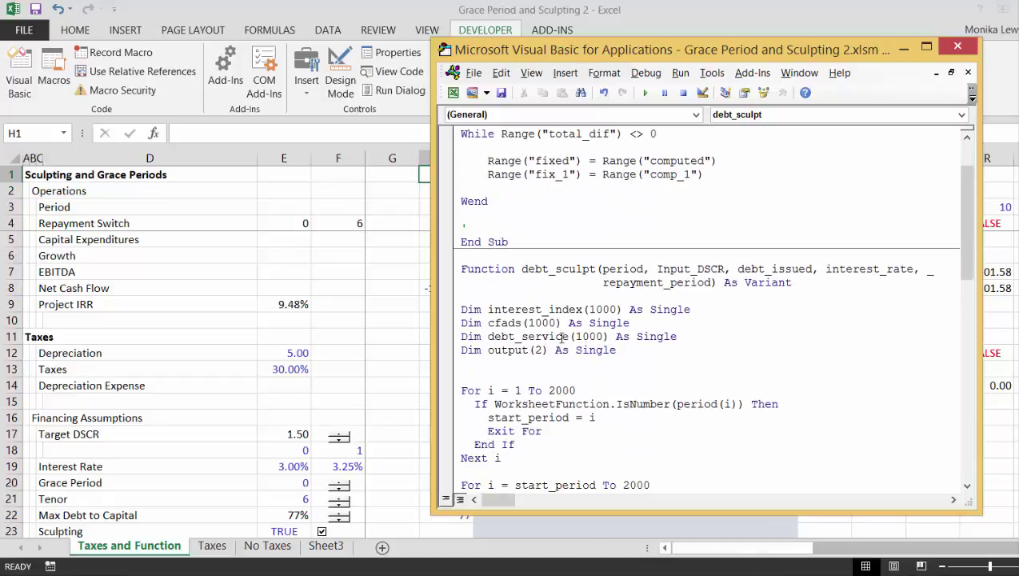
# Step: Delete the extra blank line between Dim output(2) As Single and For i = 1 To 2000
pyautogui.press('Up')
pyautogui.press('Up')
pyautogui.press('Up')
pyautogui.press('Up')
pyautogui.press('Up')
pyautogui.press('Up')
pyautogui.press('BackSpace')
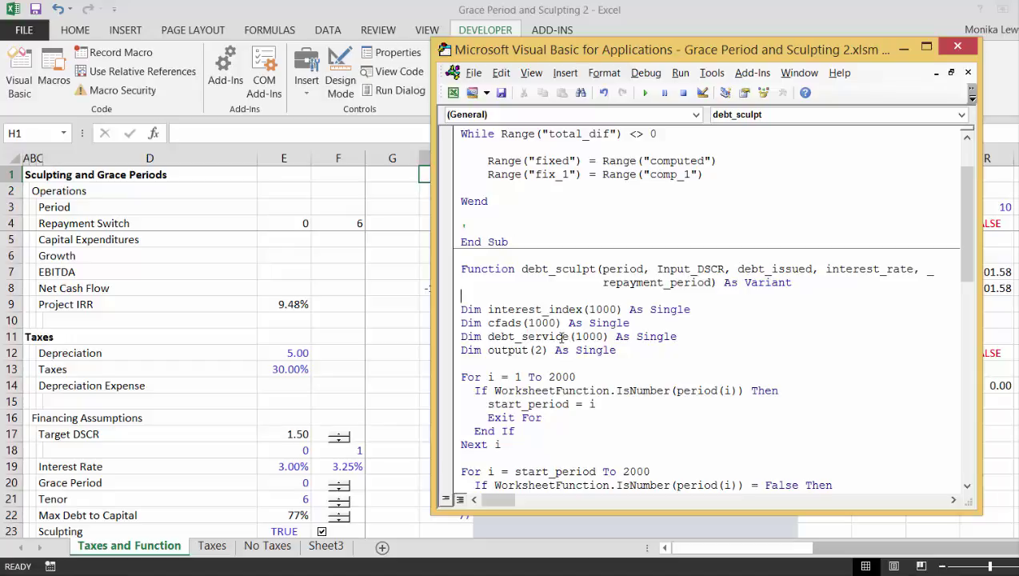
# Step: Examine the loops that find start_period and end_period, and the output(1) and output(2) assignments below them
pyautogui.press('Down')
pyautogui.press('Down')
pyautogui.press('Down')
pyautogui.scroll(-2, 564, 336)
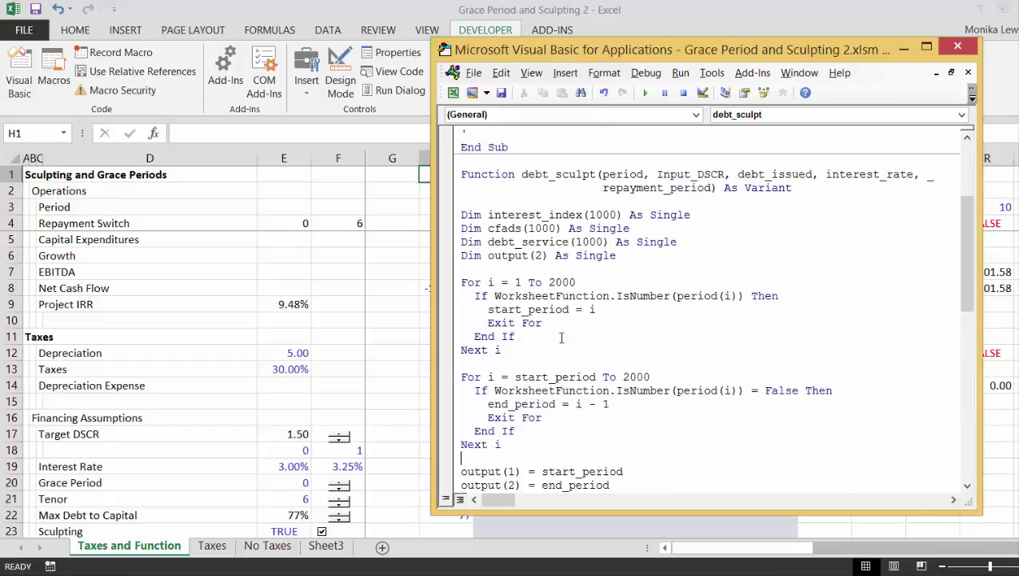
pyautogui.press('Up')
pyautogui.press('Up')
pyautogui.press('Up')
pyautogui.press('Up')
pyautogui.press('Up')
pyautogui.press('Up')
pyautogui.press('Up')
pyautogui.press('Up')
pyautogui.scroll(-1, 538, 463)
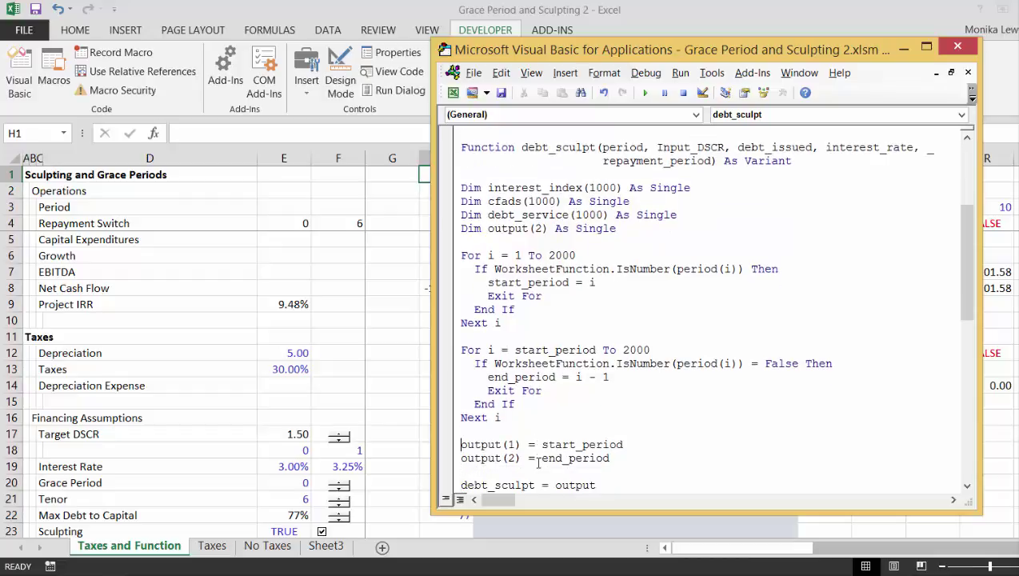
# Step: Start a debt_sculpt formula across cells H1:I1 of the worksheet and open its function arguments
pyautogui.click(378, 273)
pyautogui.press('Up')
pyautogui.press('Up')
pyautogui.press('Up')
pyautogui.press('Up')
pyautogui.press('Up')
pyautogui.press('Up')
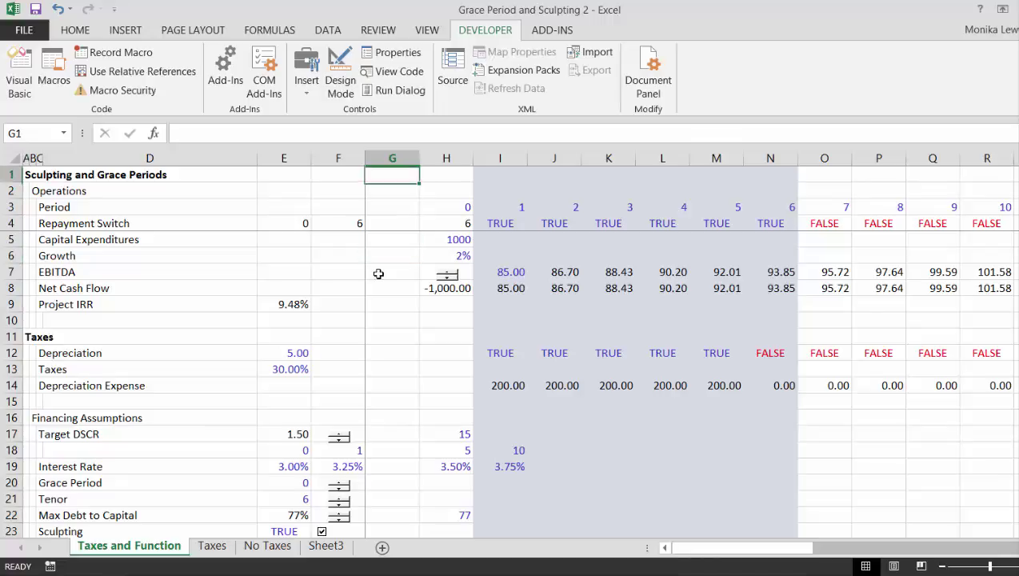
pyautogui.press('Right')
pyautogui.hotkey('shift', 'Right')
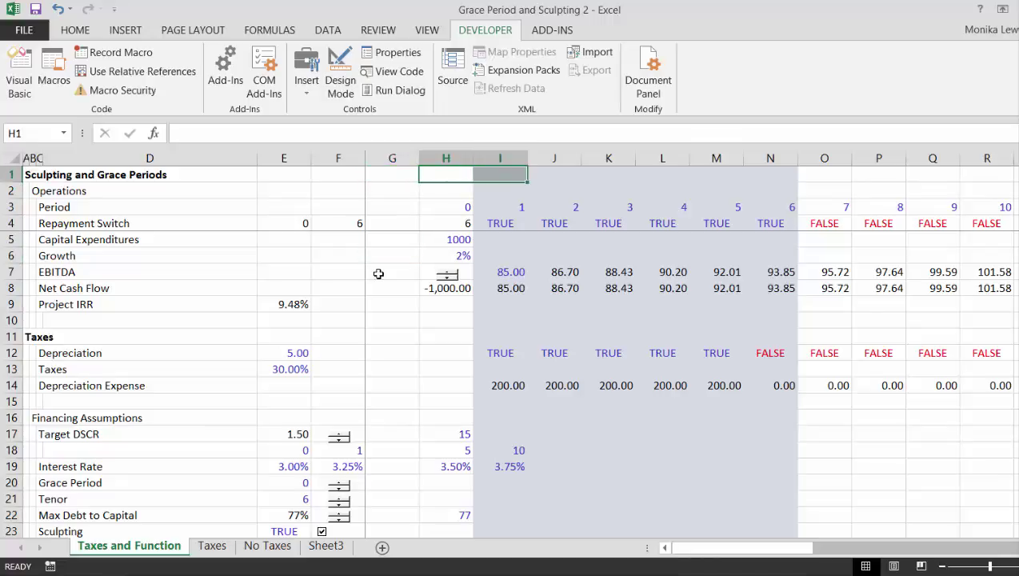
pyautogui.write('=d')
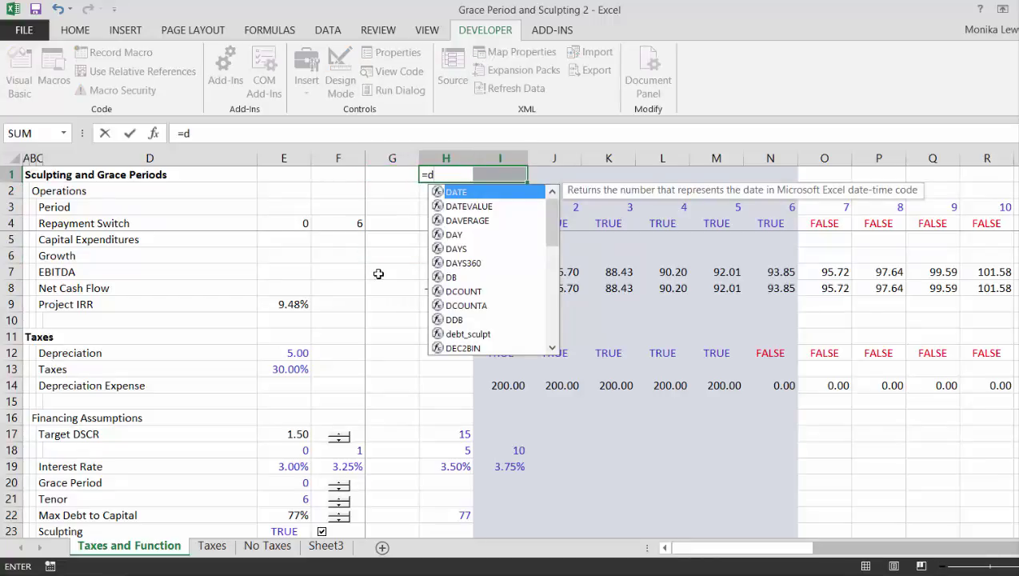
pyautogui.write('e')
pyautogui.press('Tab')
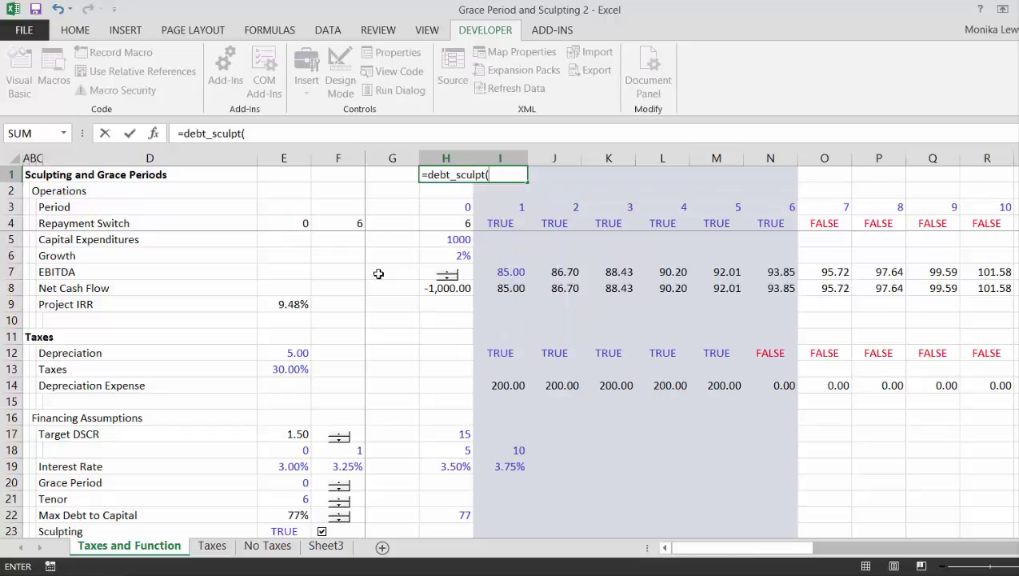
pyautogui.hotkey('ctrl', 'a')
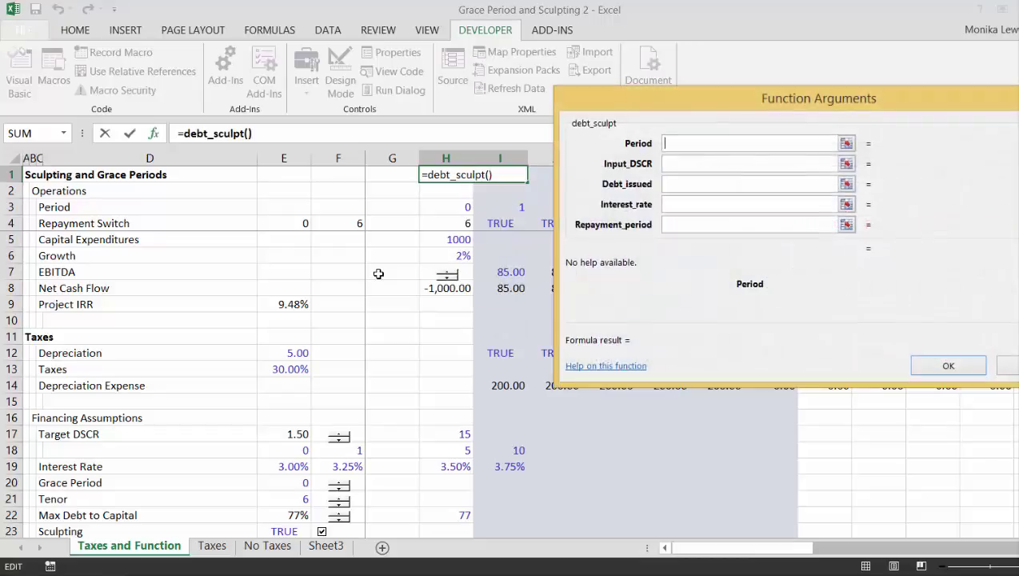
# Step: Set the Period argument to the whole row 3:3 and the Input_DSCR argument to the Target DSCR in E17
pyautogui.click(845, 144)
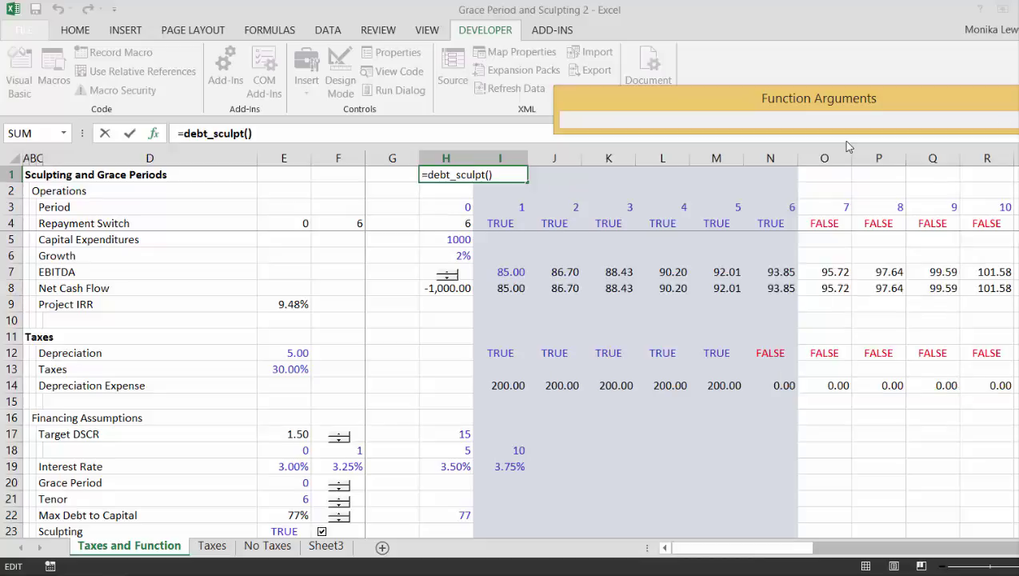
pyautogui.click(5, 207)
pyautogui.press('Return')
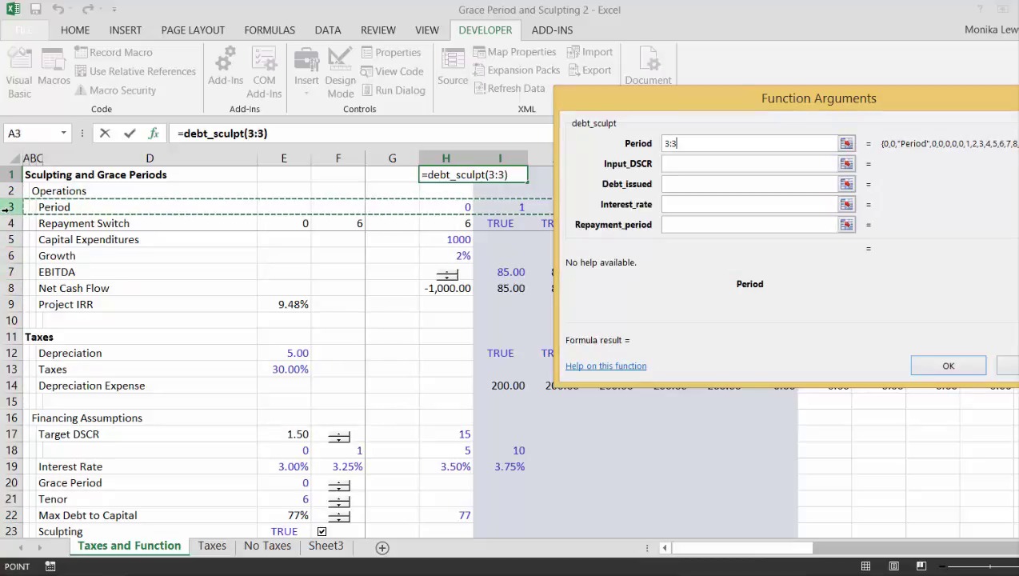
pyautogui.click(846, 163)
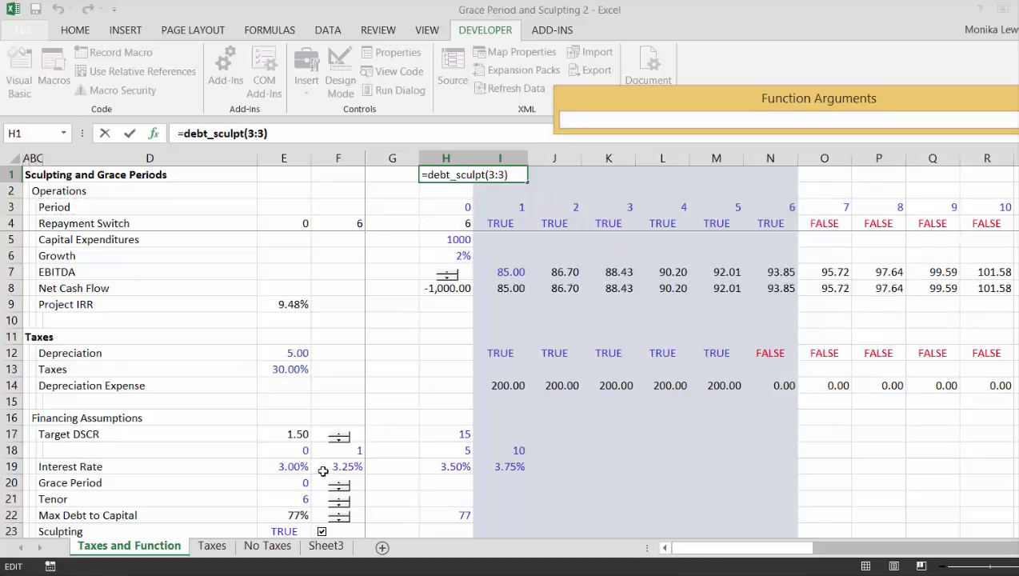
pyautogui.click(295, 433)
pyautogui.press('Return')
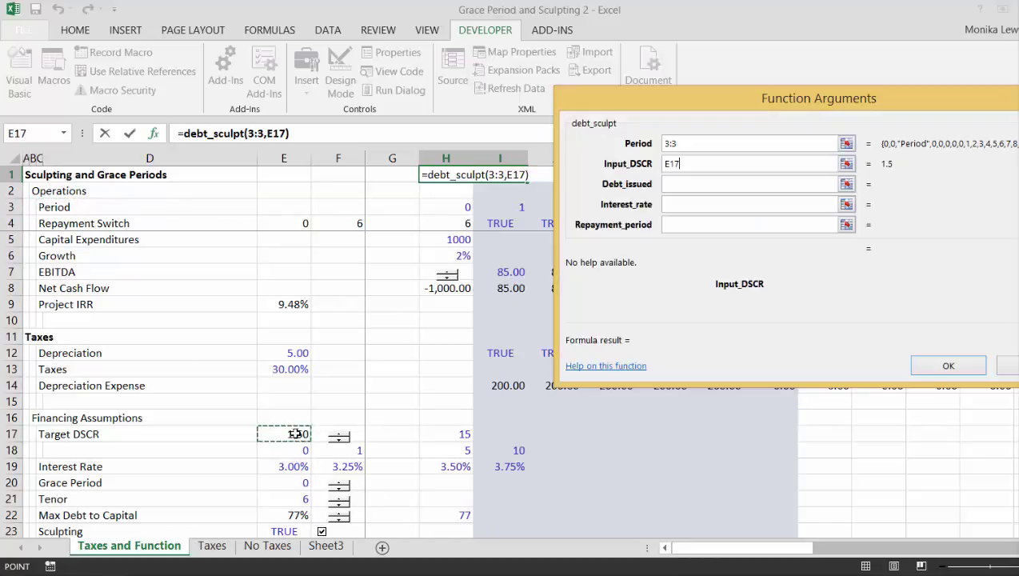
# Step: Set the Debt_issued argument to the Max Debt to Cap amount in E27
pyautogui.click(845, 184)
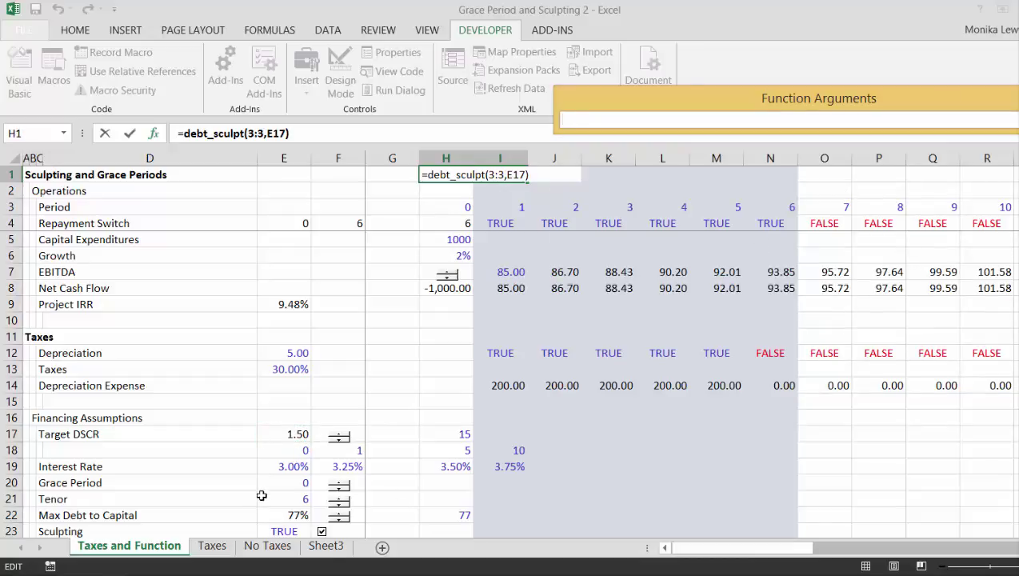
pyautogui.click(297, 507)
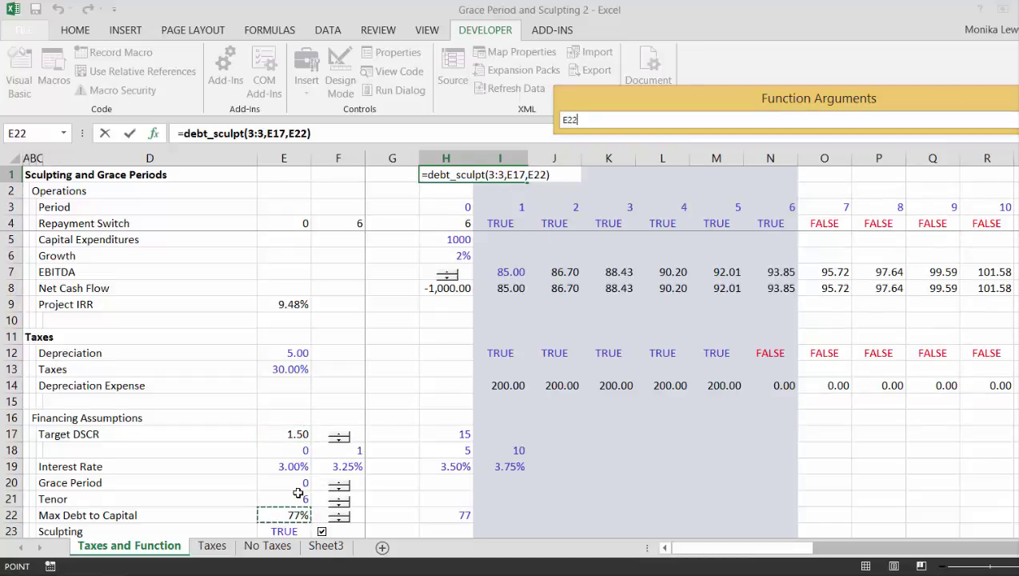
pyautogui.press('Down')
pyautogui.press('Down')
pyautogui.press('Down')
pyautogui.press('Down')
pyautogui.press('Down')
pyautogui.press('Down')
pyautogui.press('Down')
pyautogui.press('Up')
pyautogui.press('Up')
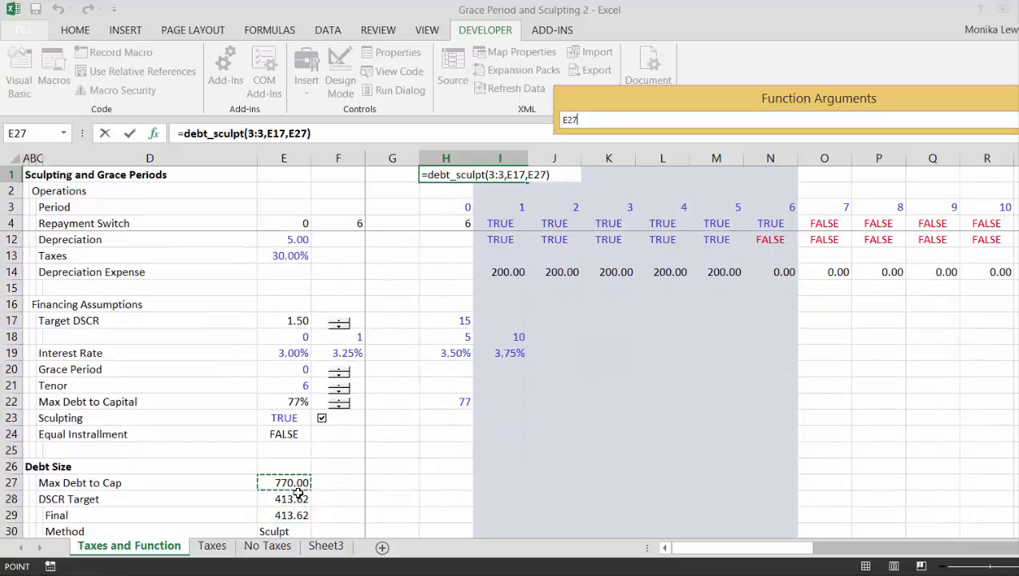
pyautogui.press('Return')
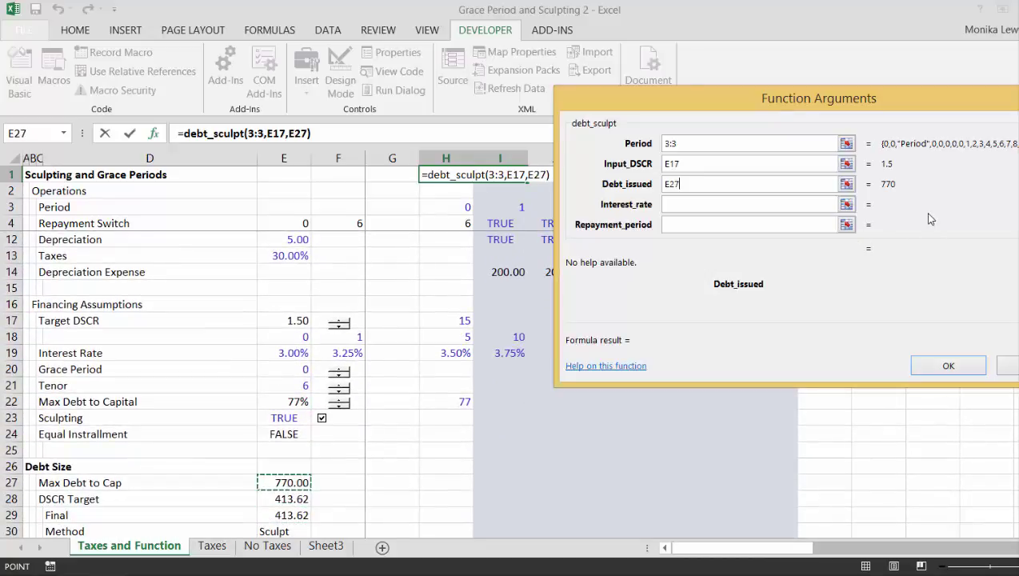
# Step: Set the Interest_rate argument of debt_sculpt to the whole Interest Rate row 38:38
pyautogui.click(846, 204)
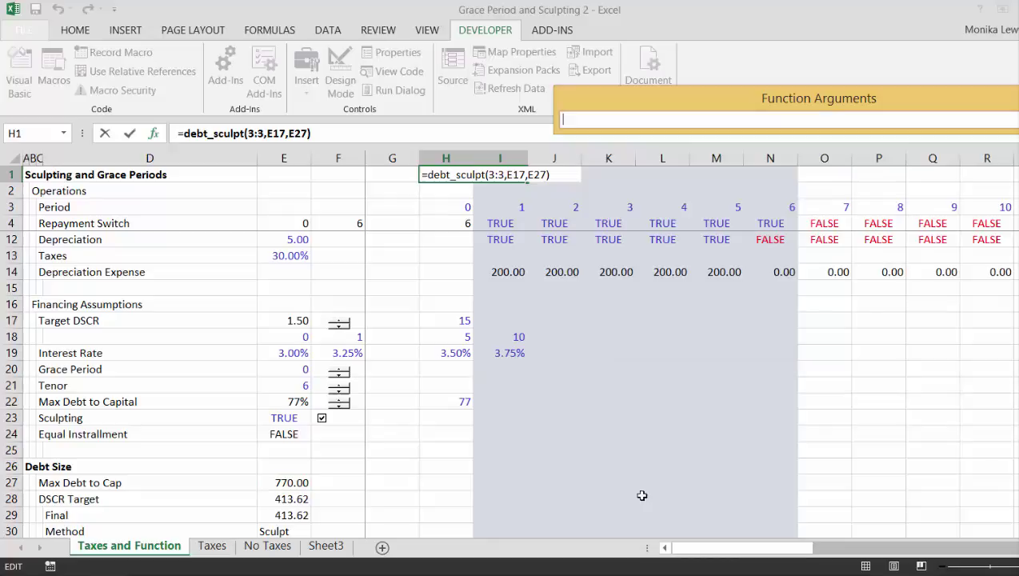
pyautogui.click(539, 478)
pyautogui.press('Down')
pyautogui.press('Down')
pyautogui.press('Down')
pyautogui.press('Down')
pyautogui.press('Down')
pyautogui.press('Down')
pyautogui.press('Down')
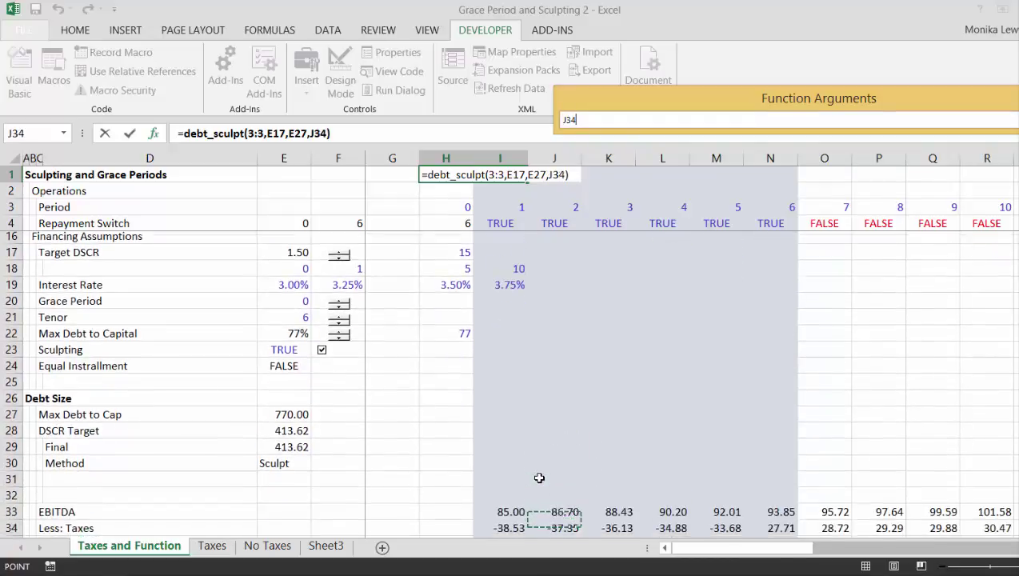
pyautogui.press('Down')
pyautogui.press('Down')
pyautogui.press('Down')
pyautogui.press('Down')
pyautogui.press('Down')
pyautogui.press('Up')
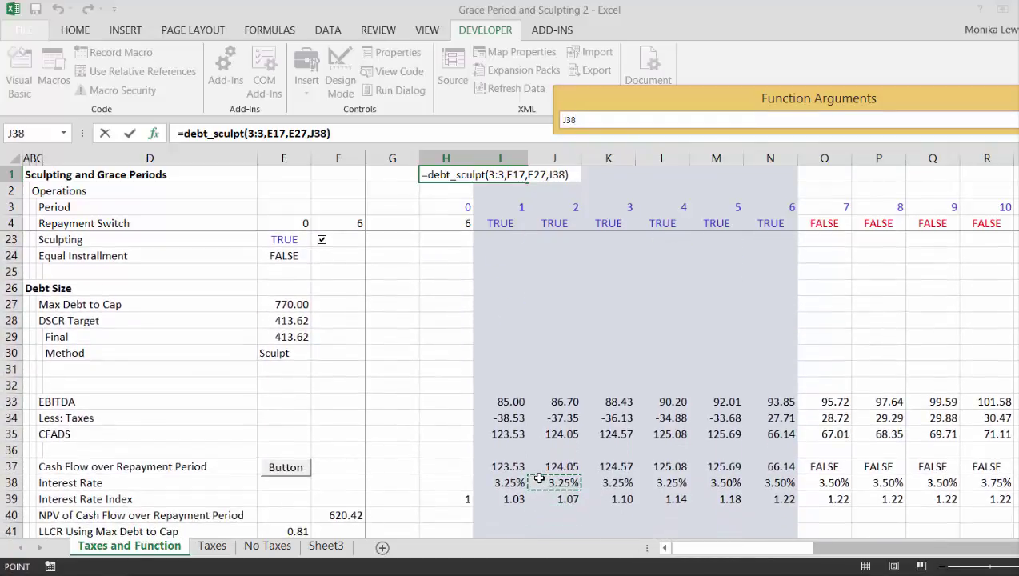
pyautogui.hotkey('shift', 'space')
pyautogui.press('Return')
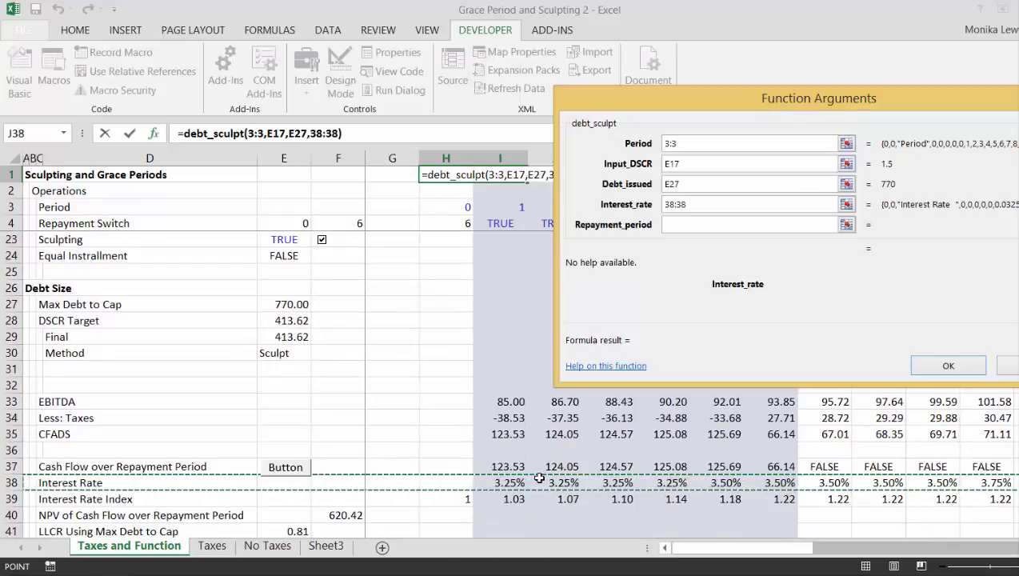
# Step: Set the Repayment_period argument to the whole row 4:4 and enter the debt_sculpt formula as an array across H1:I1
pyautogui.click(845, 224)
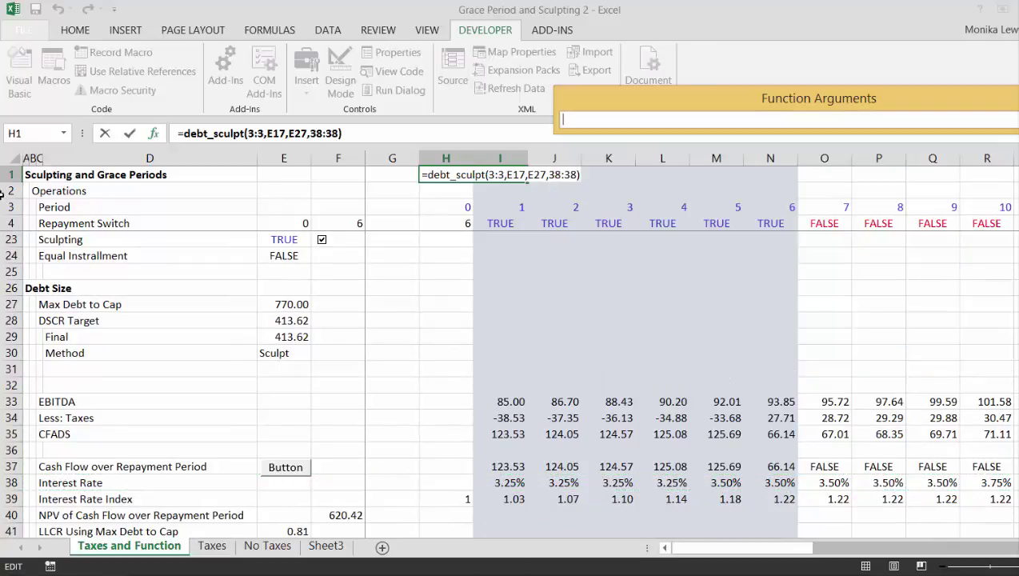
pyautogui.click(6, 223)
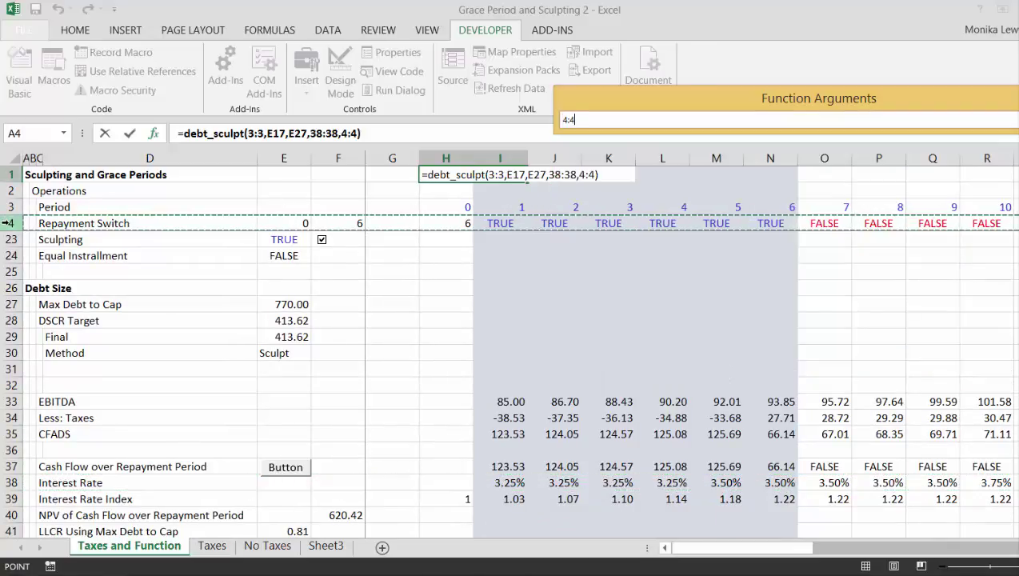
pyautogui.press('Return')
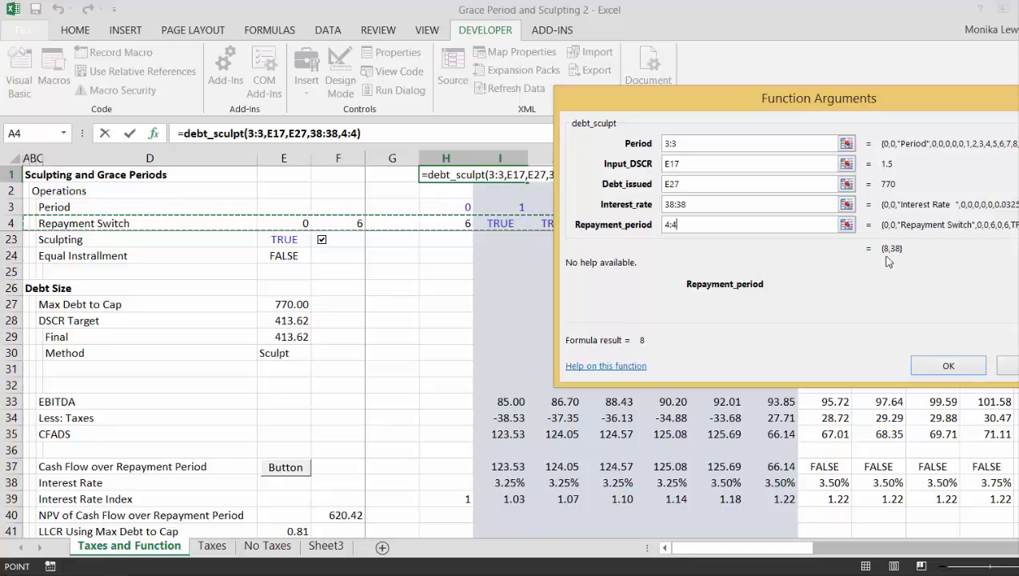
pyautogui.click(931, 366)
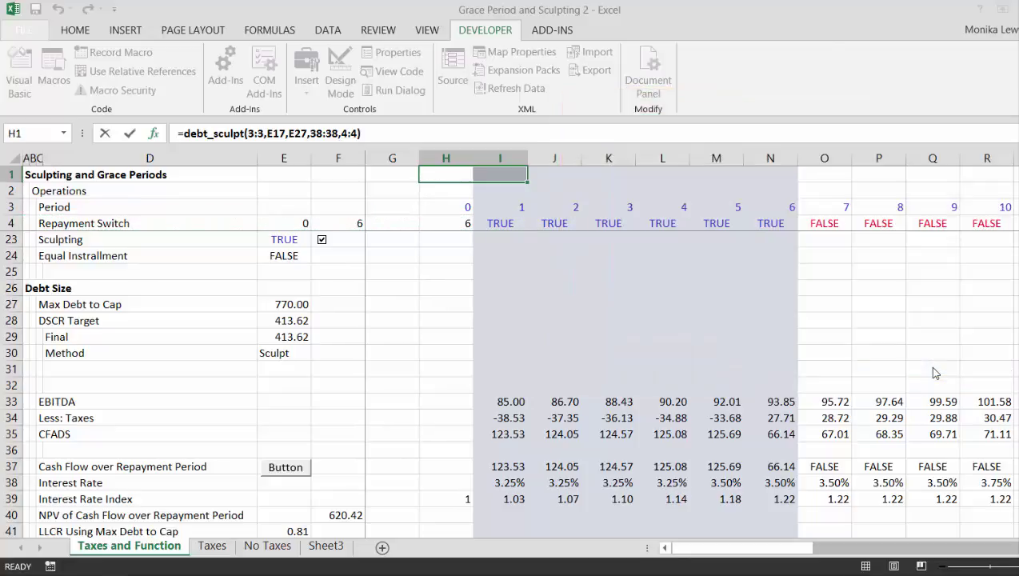
pyautogui.press('F2')
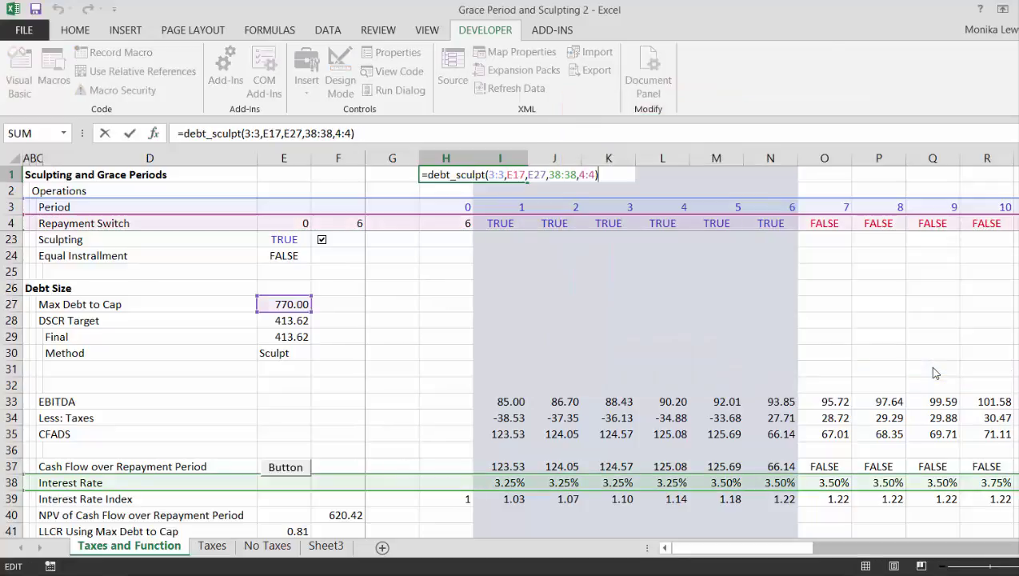
pyautogui.hotkey('ctrl', 'shift', 'Return')
# Step: Enter a COLUMN formula without a reference in H2 to check the start period's column number
pyautogui.press('Down')
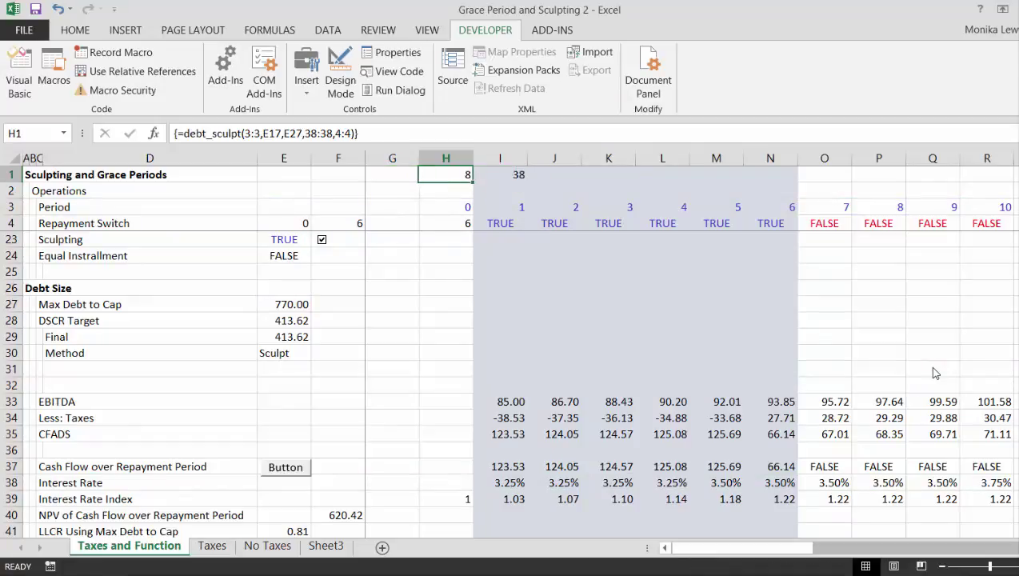
pyautogui.write('=col')
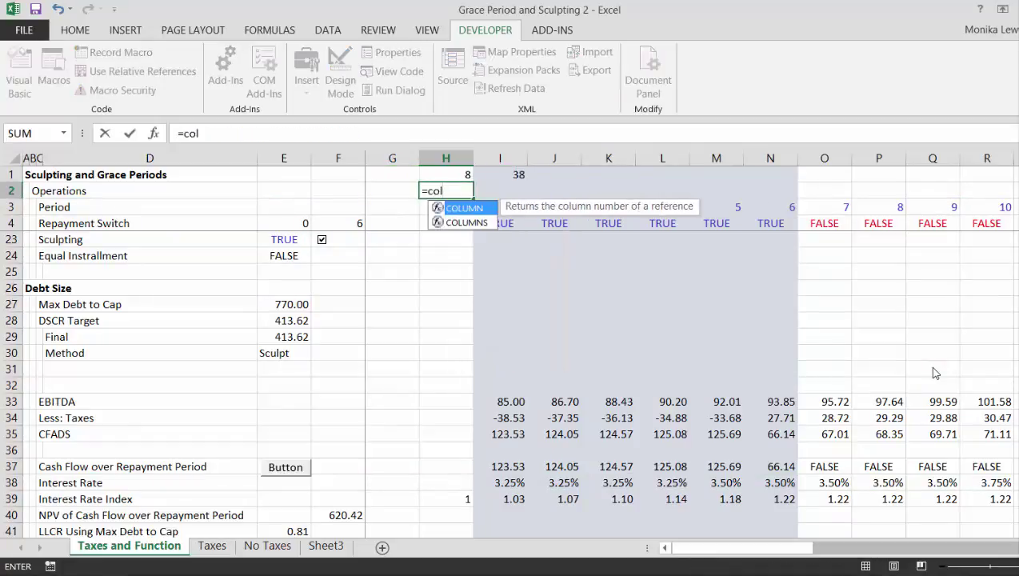
pyautogui.press('Tab')
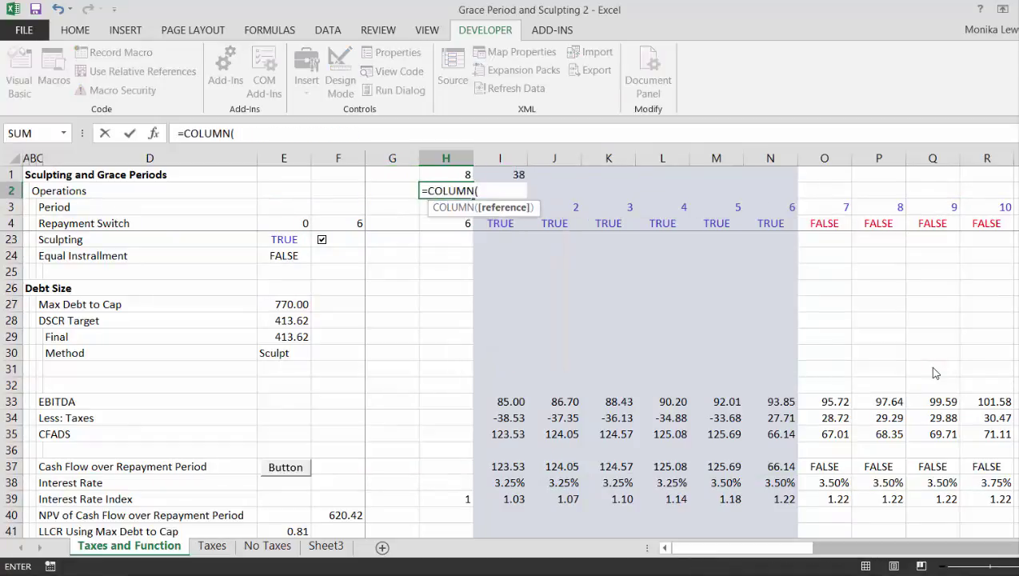
pyautogui.press('Return')
pyautogui.press('Up')
# Step: Enter a COLUMN formula without a reference in AL2, above the last period, to check the end period's column number
pyautogui.press('Right')
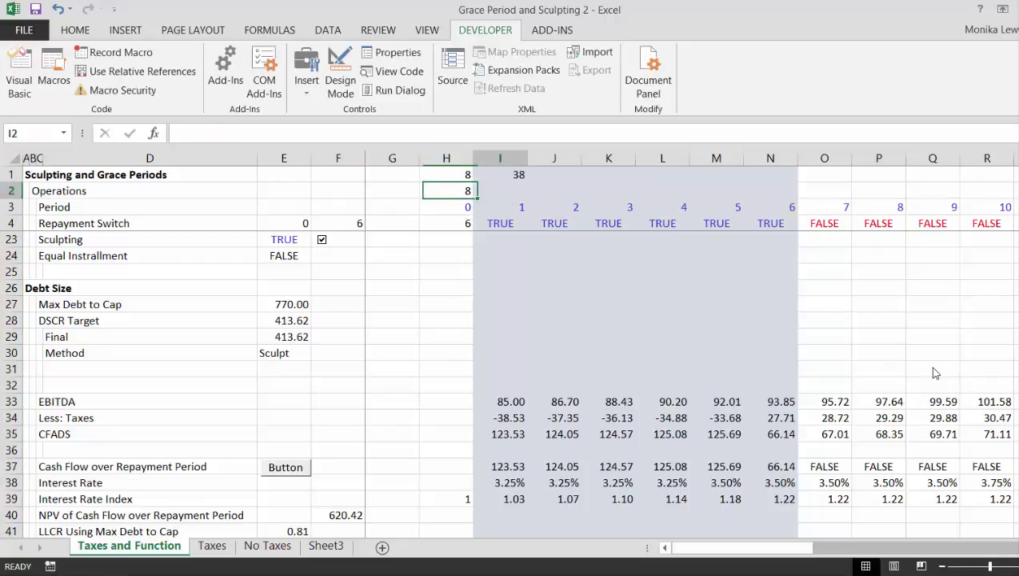
pyautogui.press('Right')
pyautogui.press('Right')
pyautogui.press('Right')
pyautogui.press('Right')
pyautogui.press('Right')
pyautogui.press('Right')
pyautogui.press('Right')
pyautogui.press('Right')
pyautogui.press('Right')
pyautogui.press('Right')
pyautogui.press('Right')
pyautogui.press('Right')
pyautogui.press('Right')
pyautogui.press('Right')
pyautogui.press('Right')
pyautogui.press('Right')
pyautogui.press('Right')
pyautogui.press('Right')
pyautogui.press('Right')
pyautogui.press('Right')
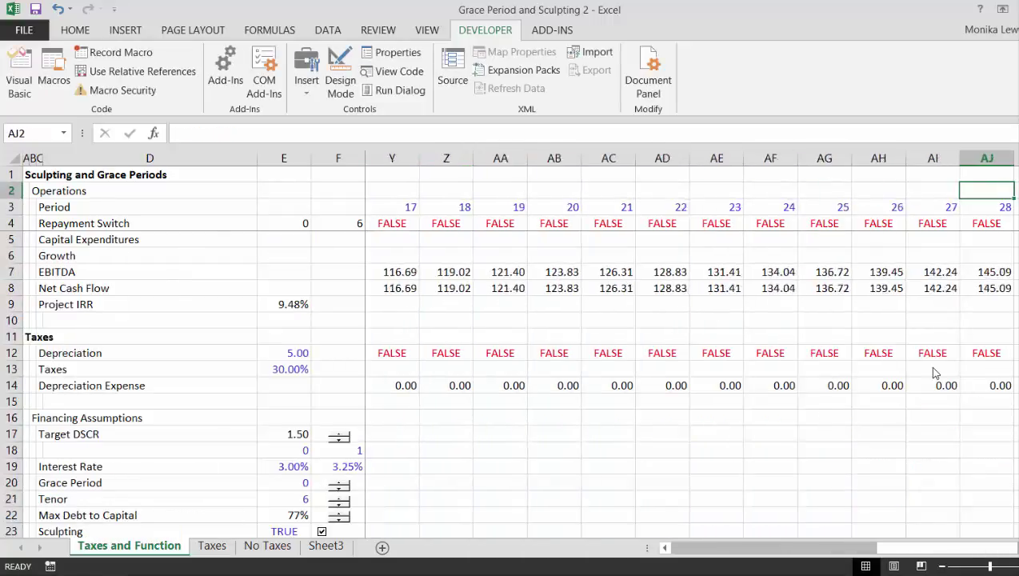
pyautogui.press('Left')
pyautogui.press('Left')
pyautogui.press('Left')
pyautogui.write('=c')
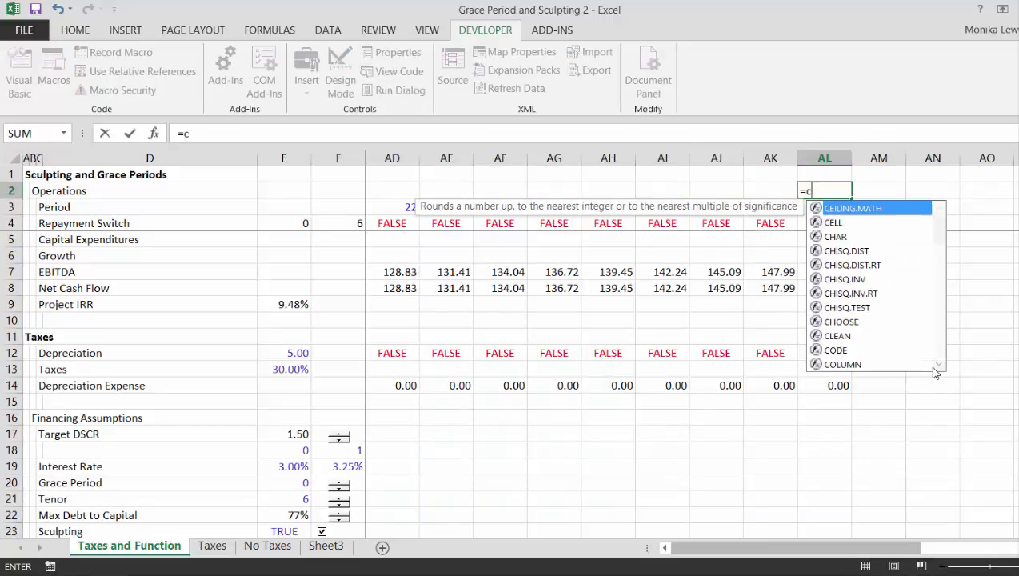
pyautogui.write('ol')
pyautogui.press('Tab')
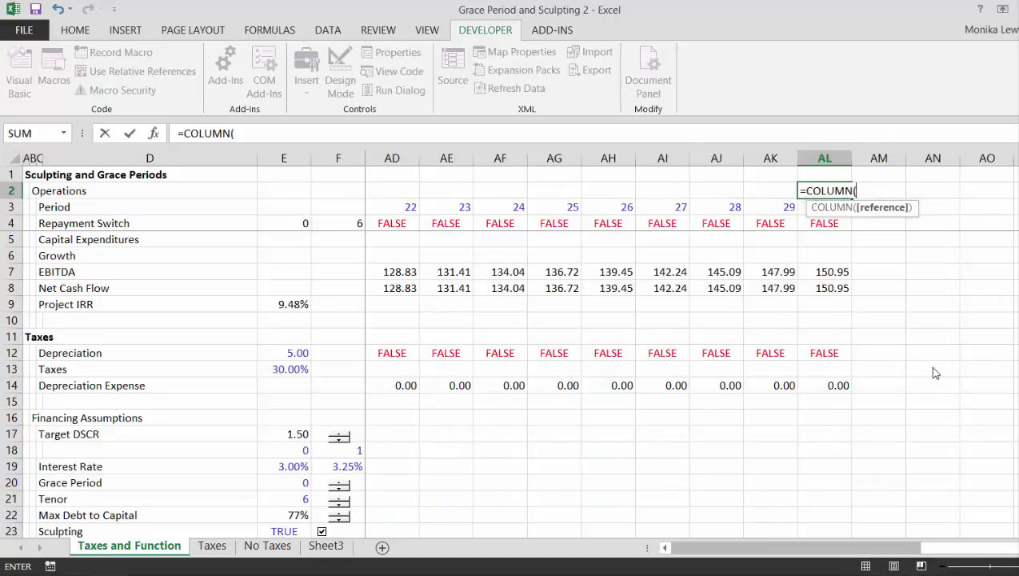
pyautogui.press('Return')
pyautogui.press('Up')
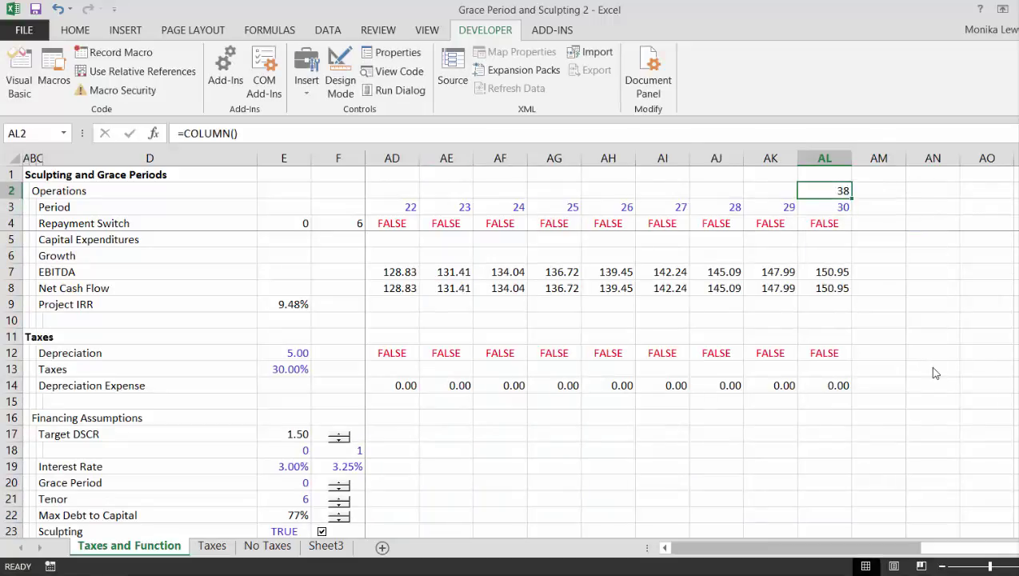
# Step: Clear the COLUMN checks from AL2 and H2 and the debt_sculpt array formula from H1:I1
pyautogui.press('Delete')
pyautogui.hotkey('ctrl', 'Left')
pyautogui.press('Left')
pyautogui.press('Left')
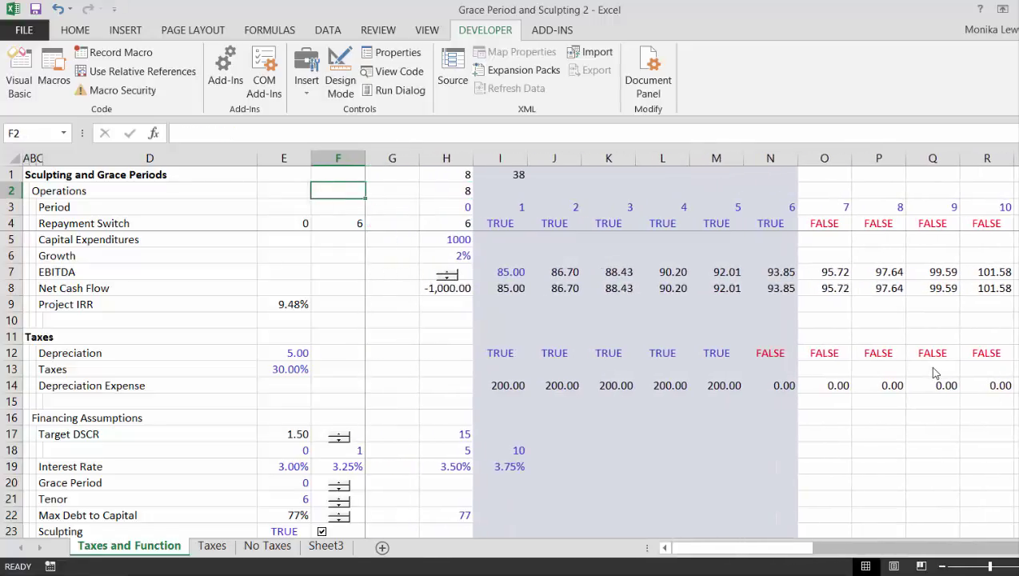
pyautogui.press('Right')
pyautogui.press('Right')
pyautogui.press('Delete')
pyautogui.press('Up')
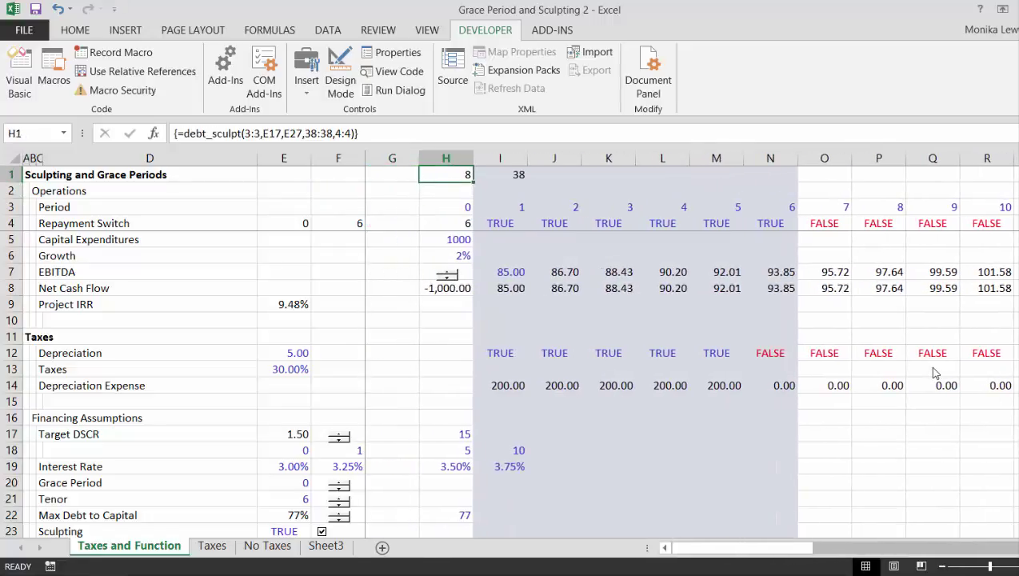
pyautogui.hotkey('shift', 'Right')
pyautogui.press('Delete')
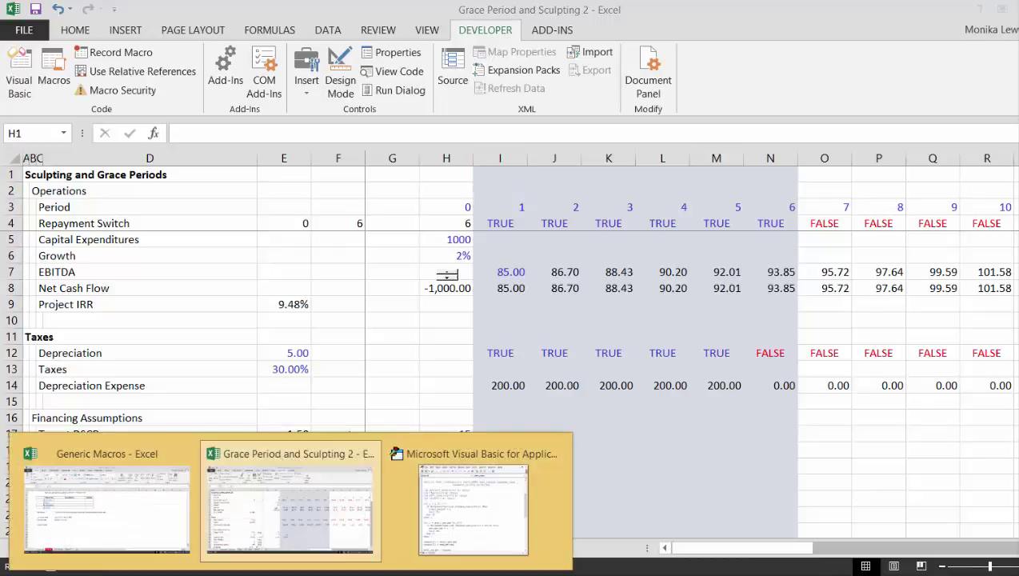
# Step: In the Visual Basic editor, cut the debt_sculpt lines from output(1) = start_period through Exit Function
pyautogui.click(455, 511)
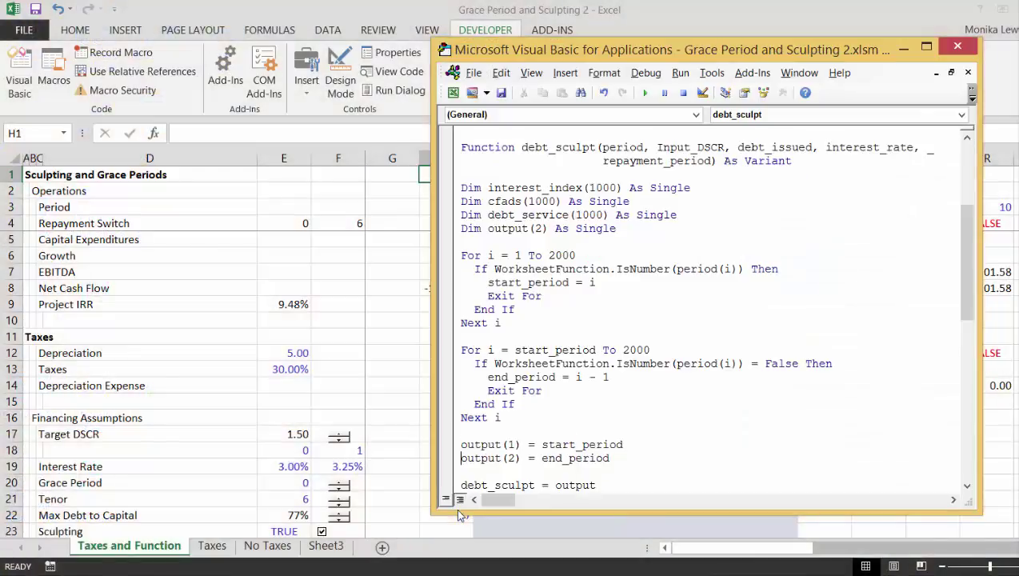
pyautogui.press('Down')
pyautogui.press('Down')
pyautogui.press('Down')
pyautogui.press('Down')
pyautogui.press('Down')
pyautogui.press('Down')
pyautogui.press('Down')
pyautogui.press('Down')
pyautogui.press('Down')
pyautogui.press('Down')
pyautogui.press('Down')
pyautogui.press('Down')
pyautogui.press('Down')
pyautogui.press('Down')
pyautogui.press('Down')
pyautogui.press('Down')
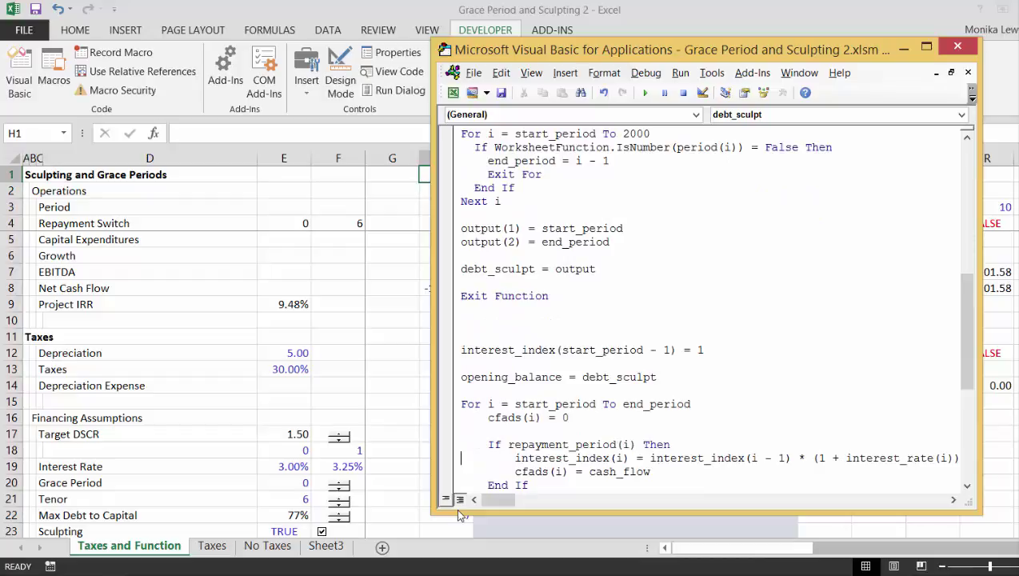
pyautogui.hotkey('shift', 'Down')
pyautogui.hotkey('shift', 'Down')
pyautogui.hotkey('shift', 'Down')
pyautogui.hotkey('shift', 'Down')
pyautogui.hotkey('shift', 'Down')
pyautogui.hotkey('shift', 'Down')
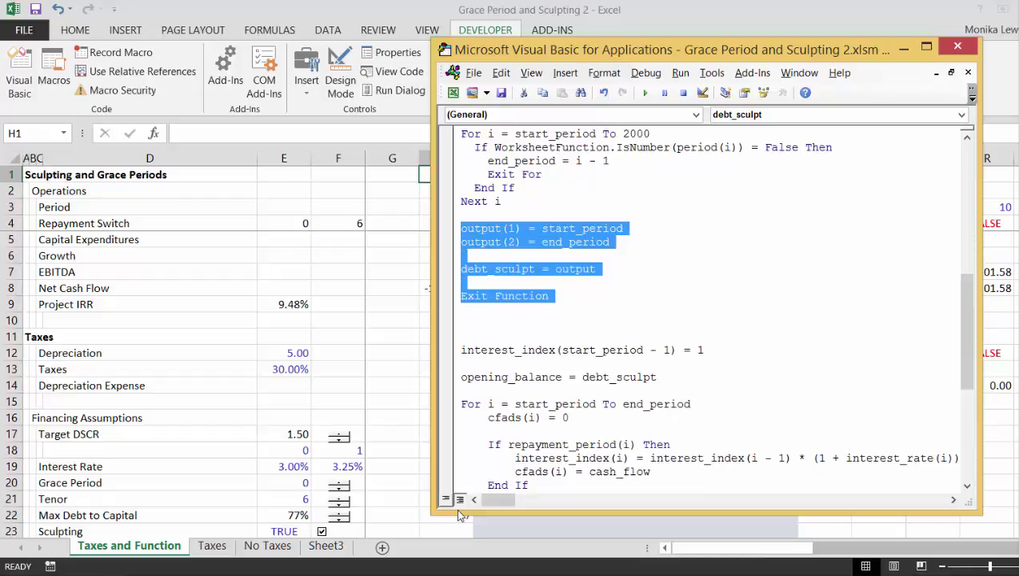
pyautogui.press('Delete')
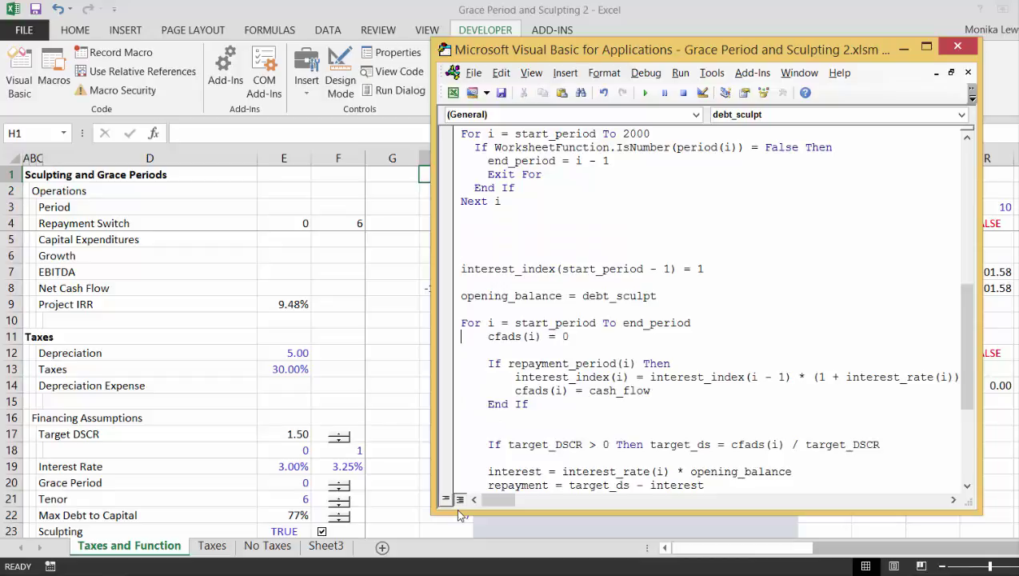
# Step: Paste the cut output block below the target_DSCR line, just before End Function
pyautogui.press('Down')
pyautogui.press('Down')
pyautogui.press('Down')
pyautogui.press('Down')
pyautogui.press('Down')
pyautogui.press('Down')
pyautogui.press('Down')
pyautogui.press('Down')
pyautogui.press('Down')
pyautogui.press('Down')
pyautogui.press('Down')
pyautogui.press('Down')
pyautogui.press('Down')
pyautogui.press('Down')
pyautogui.press('Down')
pyautogui.press('Down')
pyautogui.press('Down')
pyautogui.press('Down')
pyautogui.press('Down')
pyautogui.press('Down')
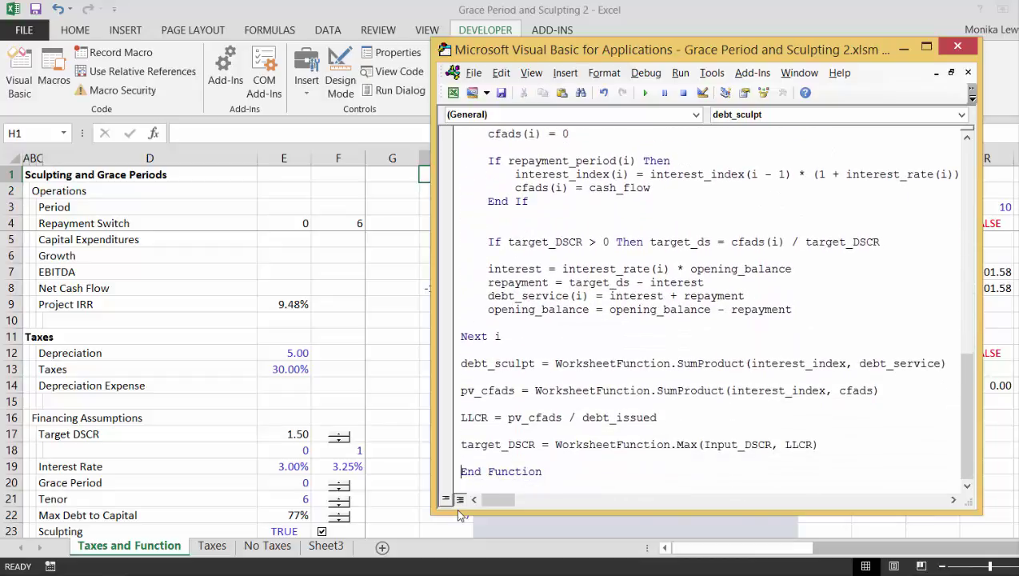
pyautogui.hotkey('shift', 'Up')
pyautogui.press('Delete')
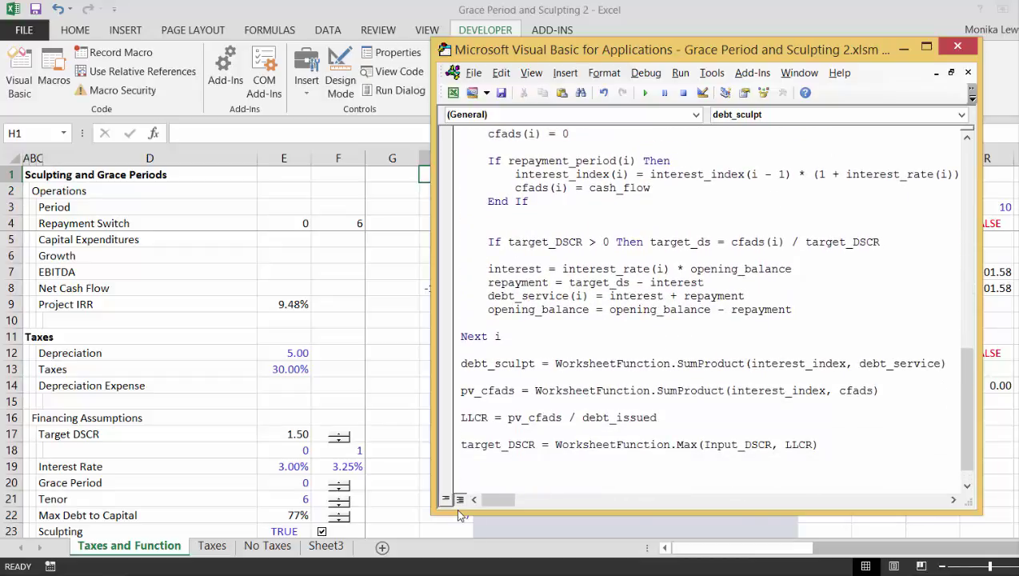
pyautogui.hotkey('ctrl', 'z')
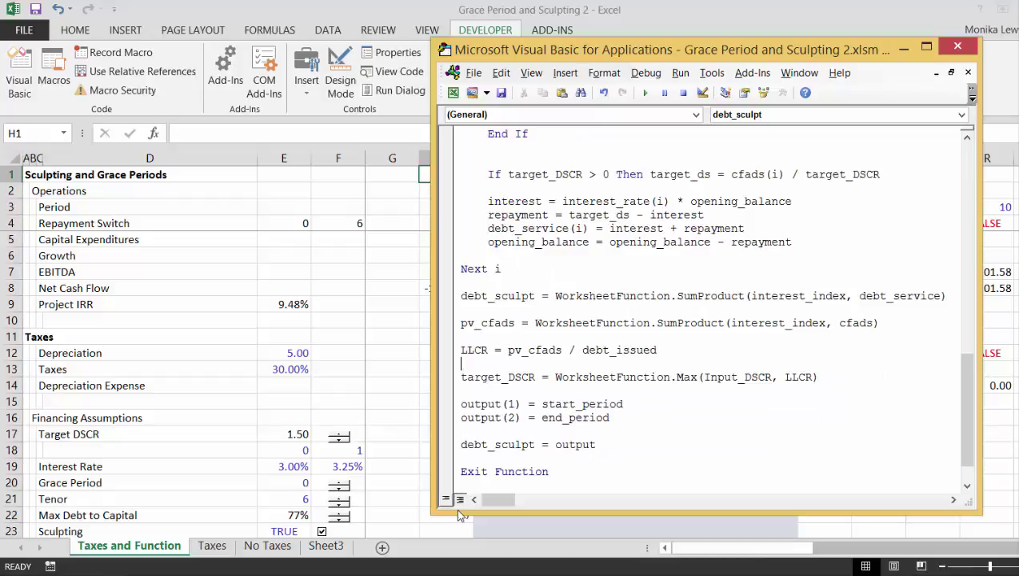
# Step: Remove the surplus blank lines above interest_index(start_period - 1) = 1 and above the If target_DSCR > 0 line
pyautogui.press('Up')
pyautogui.press('Up')
pyautogui.press('Up')
pyautogui.press('Up')
pyautogui.press('Up')
pyautogui.press('Up')
pyautogui.press('Up')
pyautogui.press('Up')
pyautogui.press('Up')
pyautogui.press('Up')
pyautogui.press('Up')
pyautogui.press('Up')
pyautogui.press('Up')
pyautogui.press('Up')
pyautogui.press('Up')
pyautogui.press('Up')
pyautogui.press('Up')
pyautogui.press('Up')
pyautogui.press('Up')
pyautogui.press('Up')
pyautogui.press('Up')
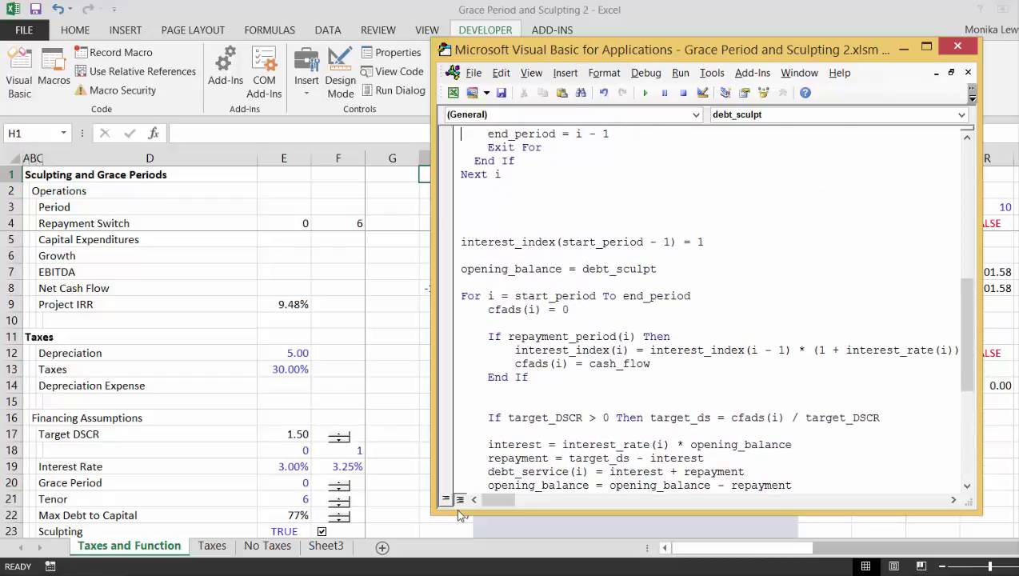
pyautogui.press('Delete')
pyautogui.press('Delete')
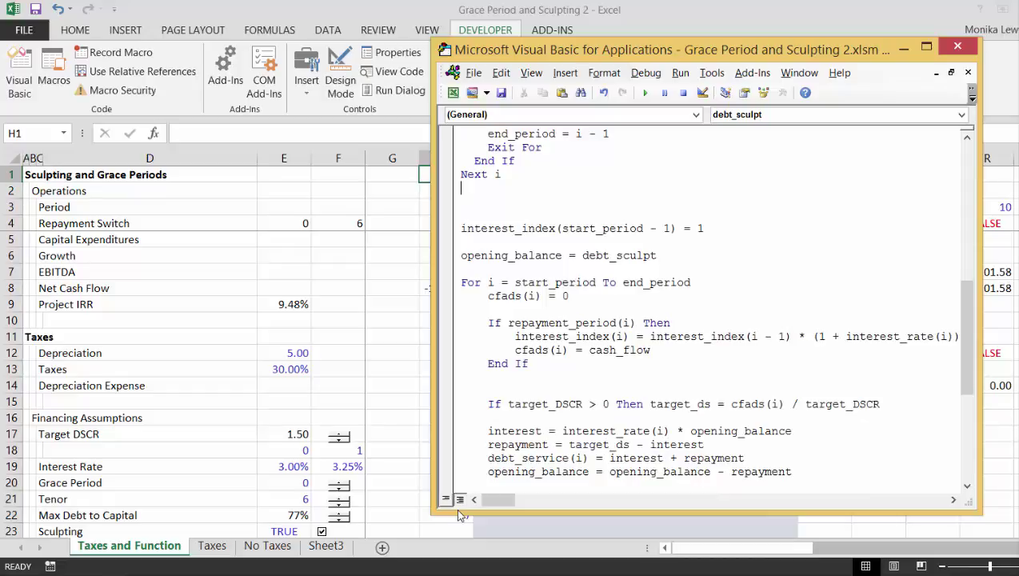
pyautogui.press('BackSpace')
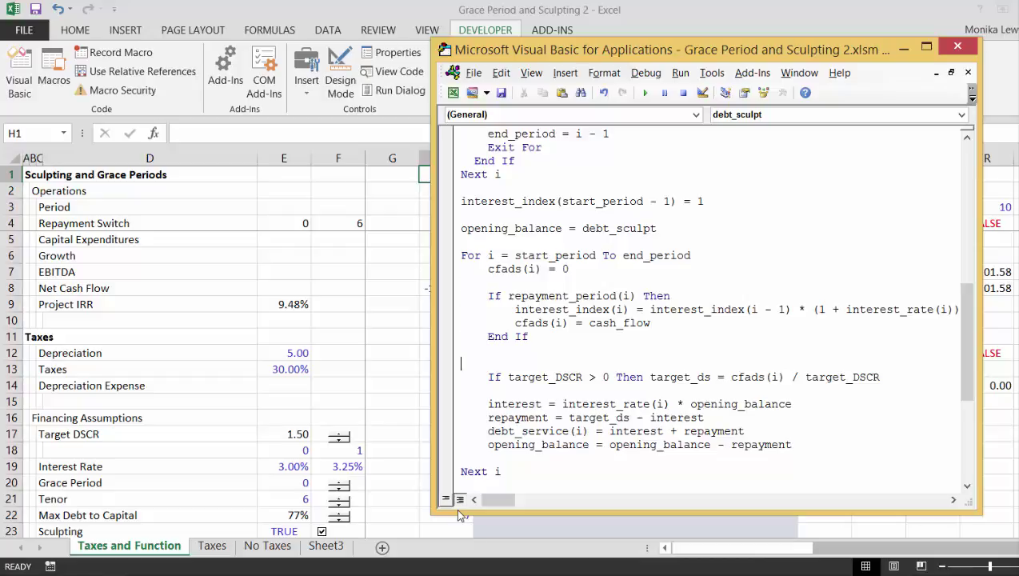
pyautogui.press('BackSpace')
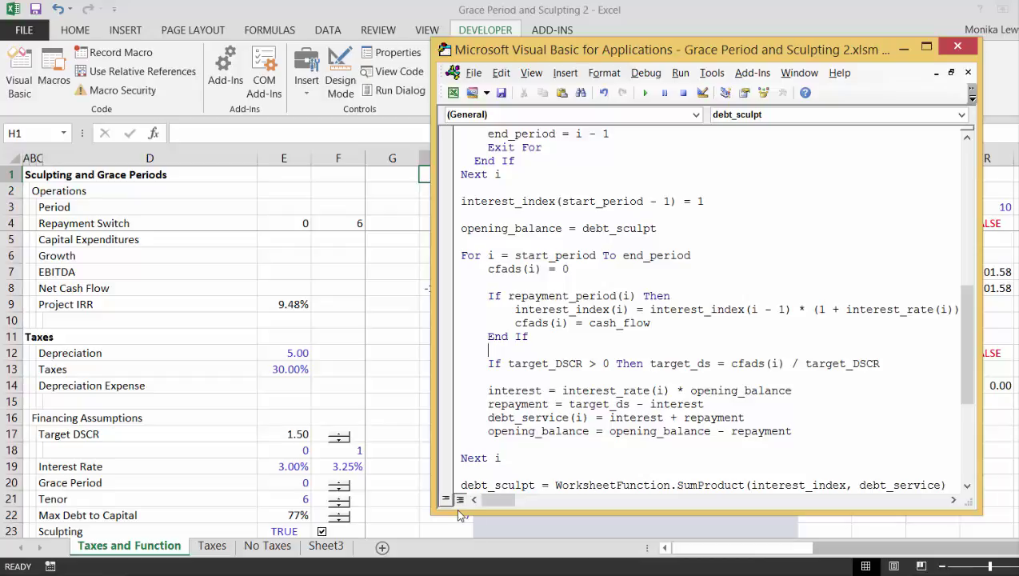
# Step: Examine the rest of debt_sculpt from the debt service calculation down to the output lines and End Function
pyautogui.press('Down')
pyautogui.press('Down')
pyautogui.press('Down')
pyautogui.press('Down')
pyautogui.press('Down')
pyautogui.press('Down')
pyautogui.press('Down')
pyautogui.press('Down')
pyautogui.press('Down')
pyautogui.press('Down')
pyautogui.press('Down')
pyautogui.press('Down')
pyautogui.press('Down')
pyautogui.press('Down')
pyautogui.press('Down')
pyautogui.press('Down')
pyautogui.press('Down')
pyautogui.press('Down')
pyautogui.press('Down')
pyautogui.press('Down')
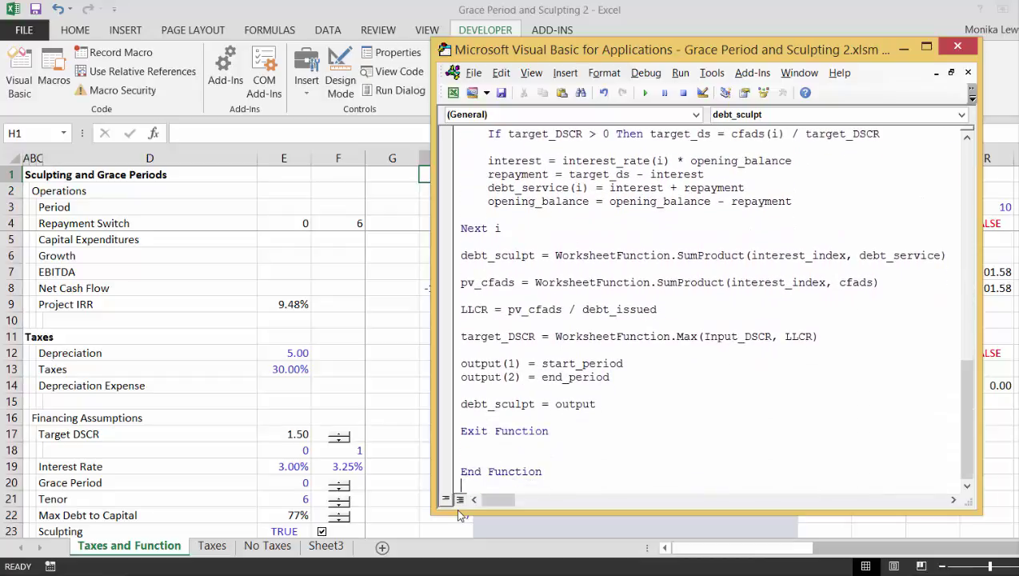
# Step: Review debt_sculpt from End Function back up through the debt service loop to the start and end period loops
pyautogui.press('Up')
pyautogui.press('Up')
pyautogui.press('Up')
pyautogui.press('Up')
pyautogui.press('Up')
pyautogui.press('Up')
pyautogui.press('Up')
pyautogui.press('Up')
pyautogui.press('Up')
pyautogui.press('Down')
pyautogui.press('Down')
pyautogui.press('Down')
pyautogui.press('Up')
pyautogui.press('Up')
pyautogui.press('Up')
pyautogui.press('Up')
pyautogui.press('Up')
pyautogui.press('Up')
pyautogui.press('Up')
pyautogui.press('Up')
pyautogui.press('Up')
pyautogui.press('Up')
pyautogui.press('Up')
pyautogui.press('Up')
pyautogui.press('Up')
pyautogui.press('Up')
pyautogui.press('Up')
pyautogui.press('Up')
pyautogui.press('Up')
pyautogui.press('Up')
pyautogui.press('Up')
pyautogui.press('Up')
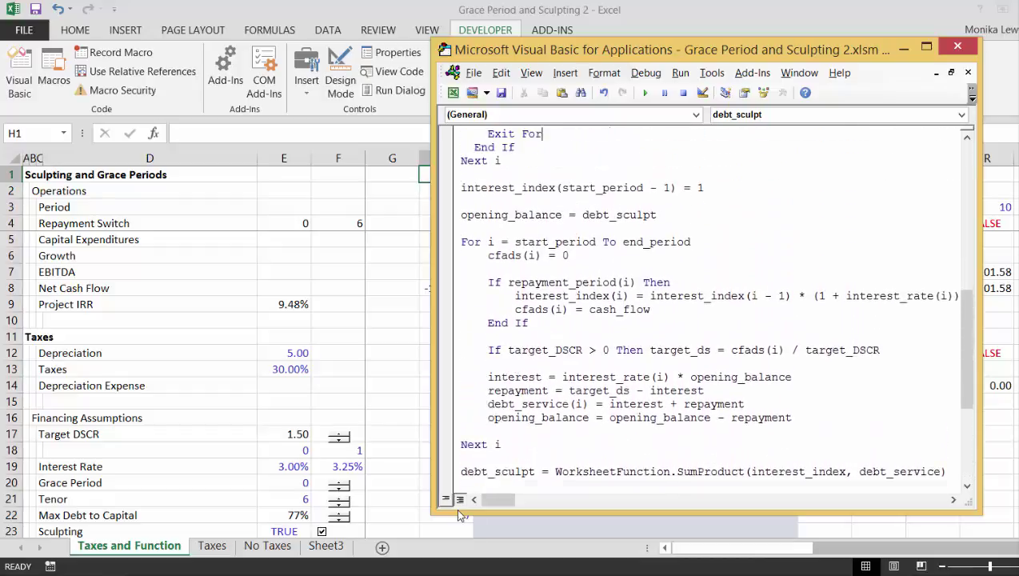
# Step: Change the opening_balance assignment above the debt service loop to read opening_balance = debt_calc
pyautogui.press('Down')
pyautogui.press('Down')
pyautogui.press('Down')
pyautogui.press('Down')
pyautogui.press('Down')
pyautogui.press('Down')
pyautogui.press('Down')
pyautogui.press('Down')
pyautogui.press('Down')
pyautogui.press('Down')
pyautogui.press('Down')
pyautogui.press('Down')
pyautogui.press('Down')
pyautogui.press('Down')
pyautogui.press('Down')
pyautogui.press('Down')
pyautogui.press('Down')
pyautogui.press('Down')
pyautogui.press('Down')
pyautogui.press('Down')
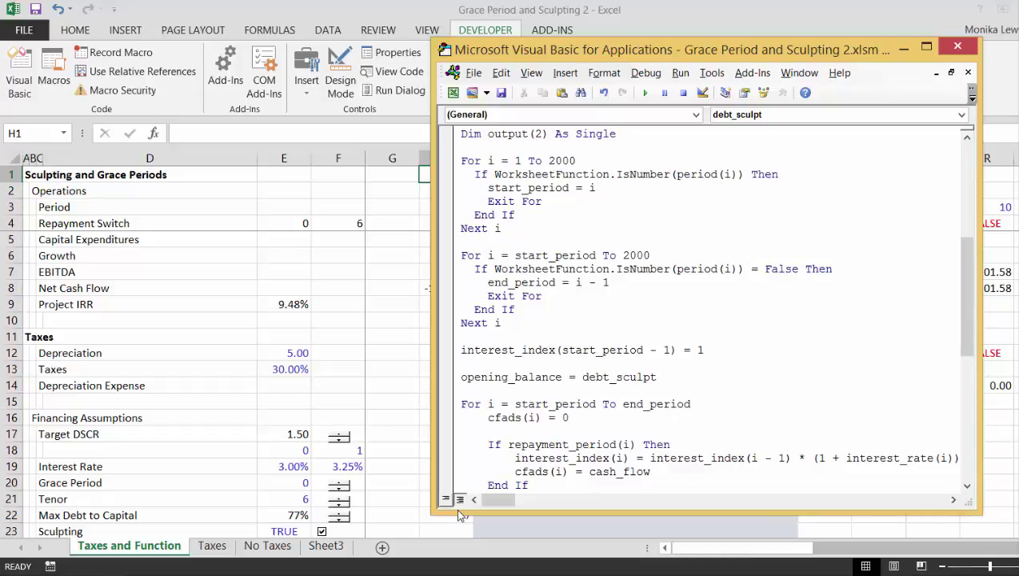
pyautogui.write('cla')
pyautogui.press('BackSpace')
pyautogui.press('BackSpace')
pyautogui.write('alc')
pyautogui.press('Delete')
pyautogui.press('Delete')
pyautogui.press('Delete')
pyautogui.press('Delete')
pyautogui.press('Delete')
# Step: Rename the variable assigned by the SumProduct of interest_index and debt_service, below the debt service loop, to debt_calc
pyautogui.press('Down')
pyautogui.press('Down')
pyautogui.press('Down')
pyautogui.press('Down')
pyautogui.press('Down')
pyautogui.press('Down')
pyautogui.press('Down')
pyautogui.press('Down')
pyautogui.press('Down')
pyautogui.press('Down')
pyautogui.press('Down')
pyautogui.press('Down')
pyautogui.press('Down')
pyautogui.press('Down')
pyautogui.press('Down')
pyautogui.press('Down')
pyautogui.press('Down')
pyautogui.press('Down')
pyautogui.press('Down')
pyautogui.press('Down')
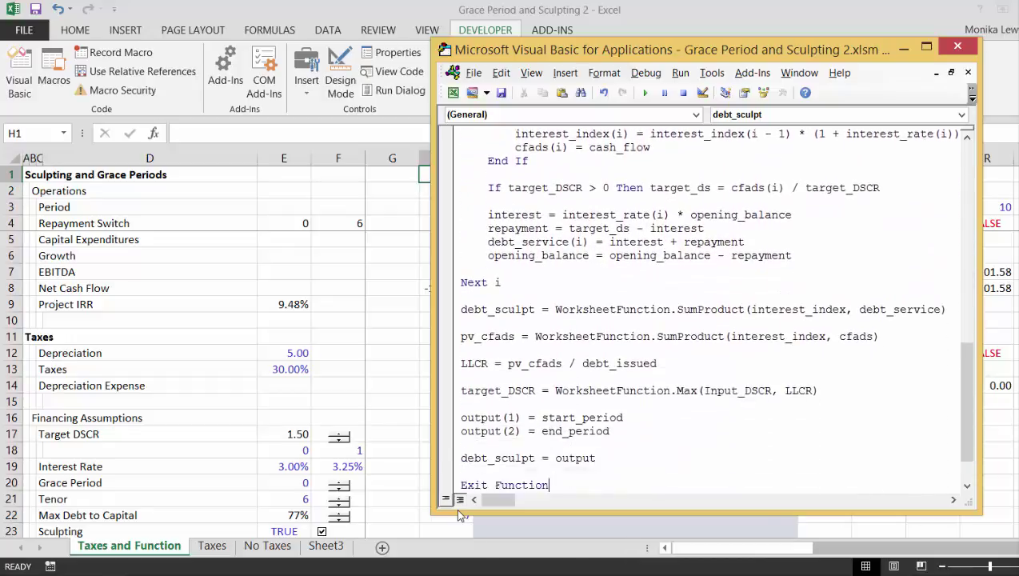
pyautogui.press('Up')
pyautogui.press('Up')
pyautogui.press('Up')
pyautogui.press('Up')
pyautogui.press('Up')
pyautogui.press('Up')
pyautogui.press('Up')
pyautogui.press('Up')
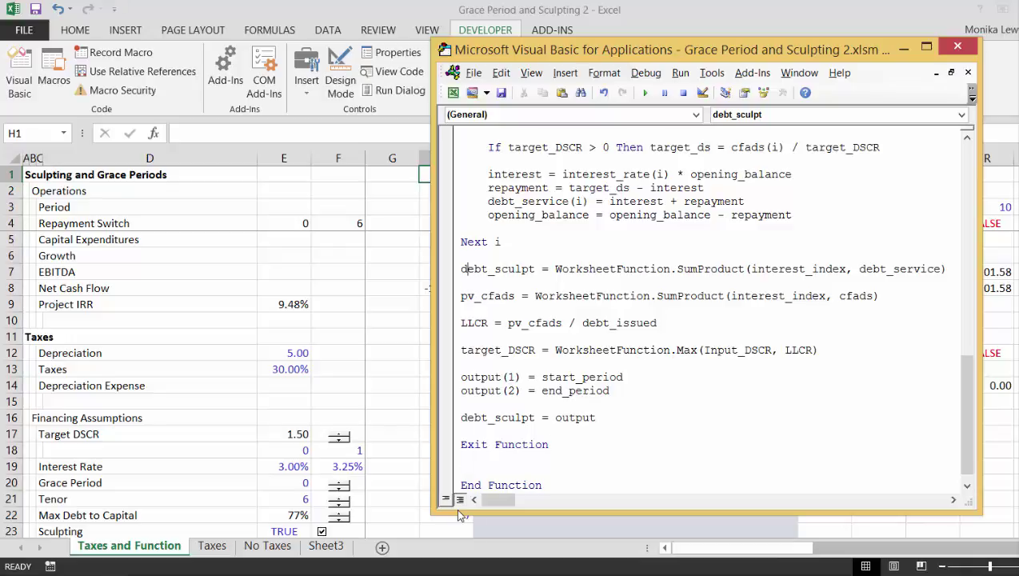
pyautogui.press('Right')
pyautogui.press('Right')
pyautogui.press('Right')
pyautogui.press('Right')
pyautogui.press('Right')
pyautogui.press('Right')
pyautogui.press('Right')
pyautogui.press('Right')
pyautogui.press('Right')
pyautogui.press('BackSpace')
pyautogui.press('BackSpace')
pyautogui.press('BackSpace')
pyautogui.press('BackSpace')
pyautogui.press('BackSpace')
pyautogui.press('BackSpace')
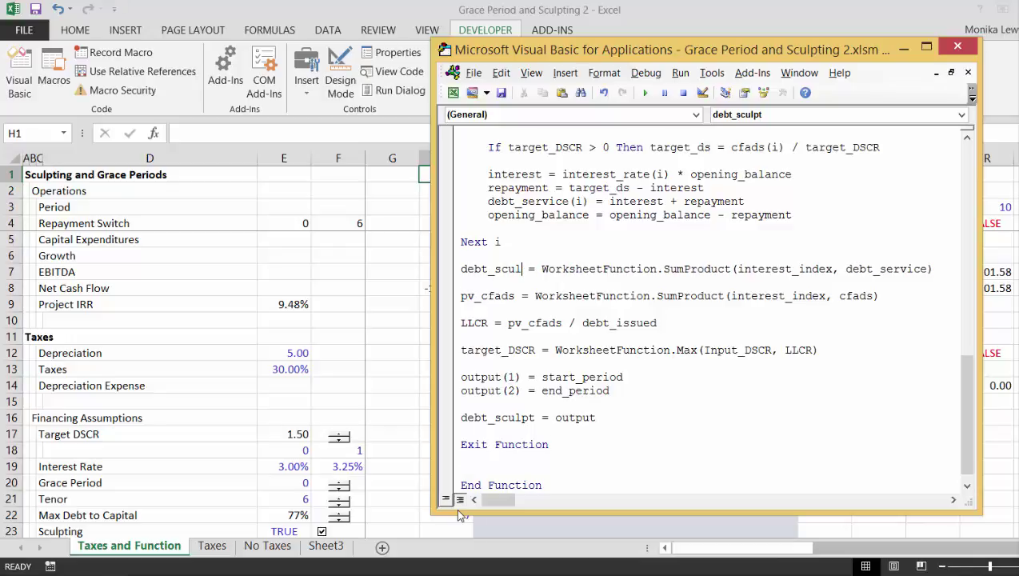
pyautogui.write('cal')
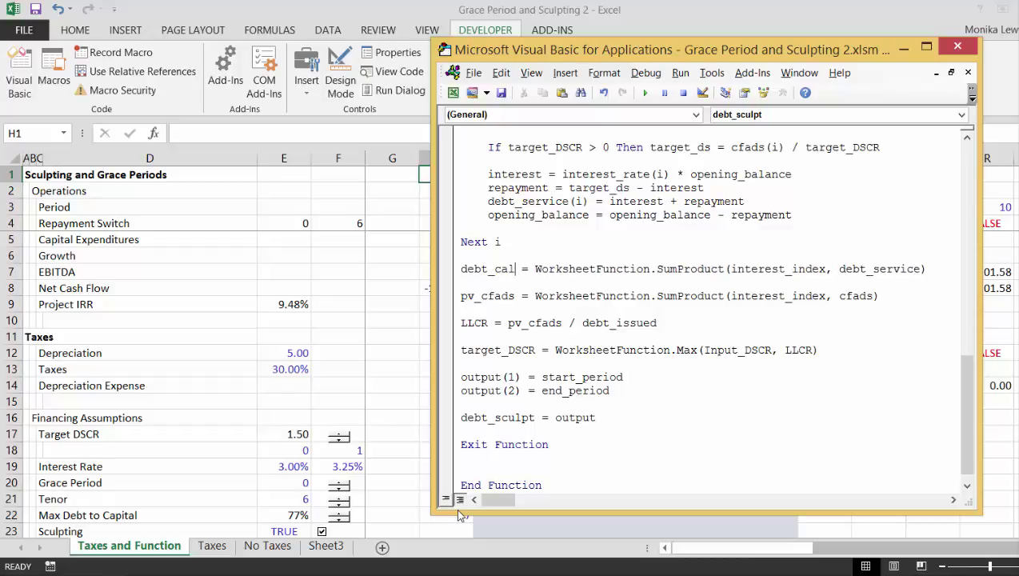
pyautogui.write('c')
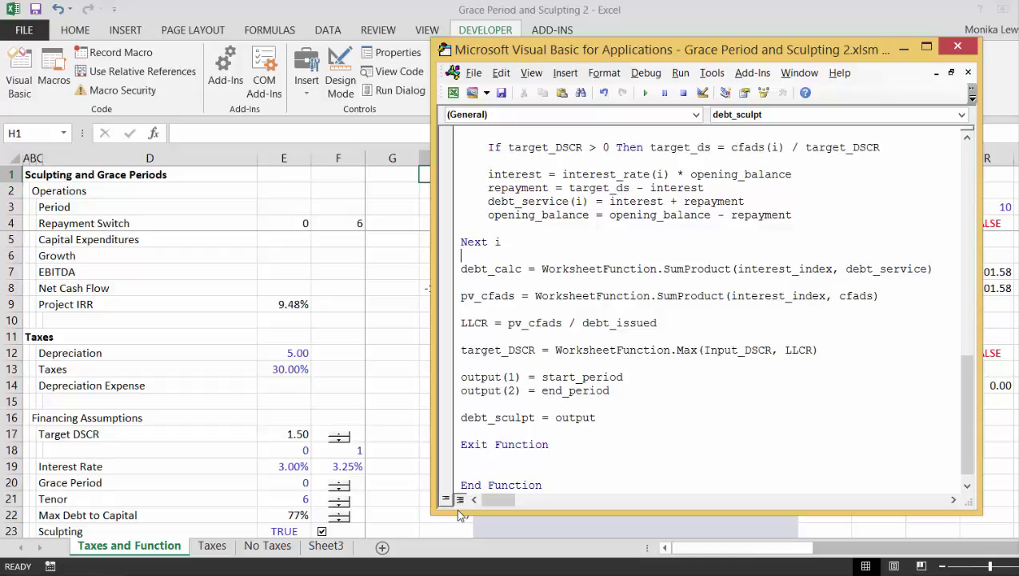
# Step: Examine how debt_calc is used in debt_sculpt, from the period loops through the debt service loop to the LLCR line
pyautogui.press('Up')
pyautogui.press('Up')
pyautogui.press('Up')
pyautogui.press('Up')
pyautogui.press('Up')
pyautogui.press('Up')
pyautogui.press('Up')
pyautogui.press('Up')
pyautogui.press('Up')
pyautogui.press('Up')
pyautogui.press('Up')
pyautogui.press('Up')
pyautogui.press('Up')
pyautogui.press('Up')
pyautogui.press('Up')
pyautogui.press('Up')
pyautogui.press('Up')
pyautogui.press('Up')
pyautogui.press('Up')
pyautogui.press('Up')
pyautogui.press('Up')
pyautogui.press('Up')
pyautogui.press('Up')
pyautogui.press('Up')
pyautogui.press('Up')
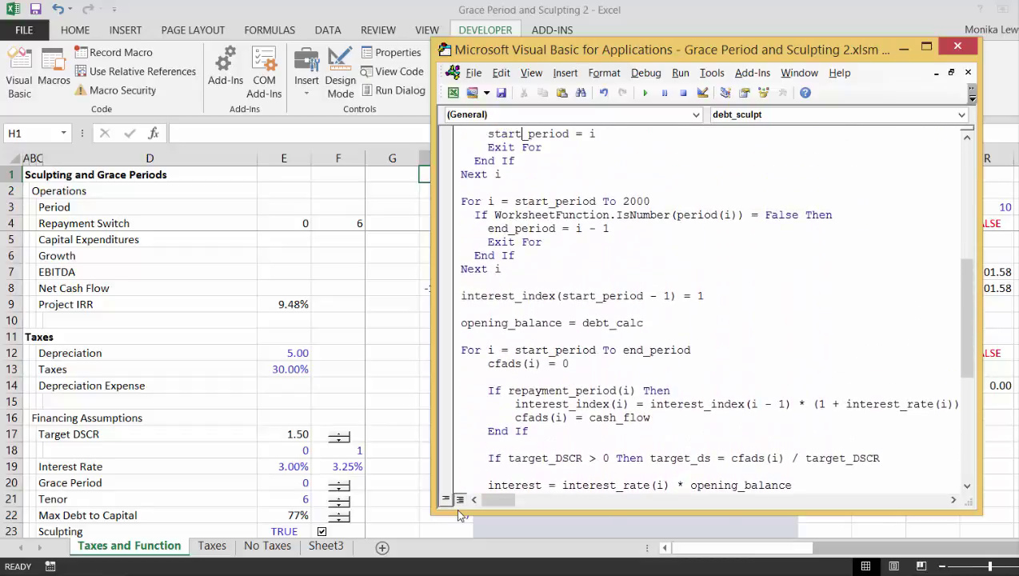
pyautogui.press('Down')
pyautogui.press('Down')
pyautogui.press('Down')
pyautogui.press('Down')
pyautogui.press('Down')
pyautogui.press('Down')
pyautogui.press('Down')
pyautogui.press('Down')
pyautogui.press('Down')
pyautogui.press('Down')
pyautogui.press('Down')
pyautogui.press('Down')
pyautogui.press('Down')
pyautogui.press('Down')
pyautogui.press('Down')
pyautogui.press('Down')
pyautogui.press('Down')
pyautogui.press('Down')
pyautogui.press('Down')
pyautogui.press('Down')
pyautogui.press('Down')
pyautogui.press('Down')
pyautogui.press('Down')
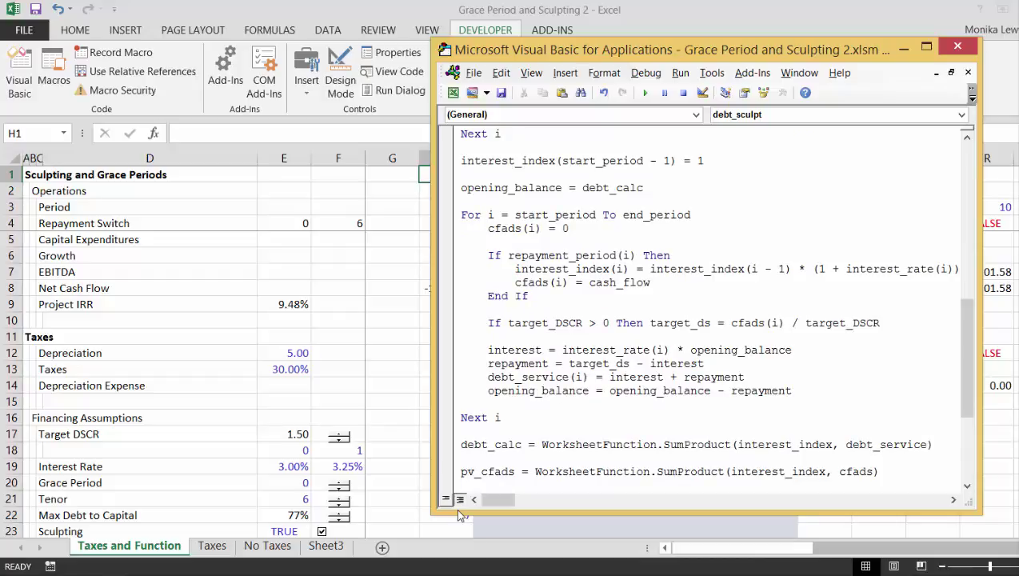
pyautogui.press('Down')
pyautogui.press('Down')
pyautogui.press('Down')
pyautogui.press('Down')
pyautogui.press('Down')
pyautogui.press('Down')
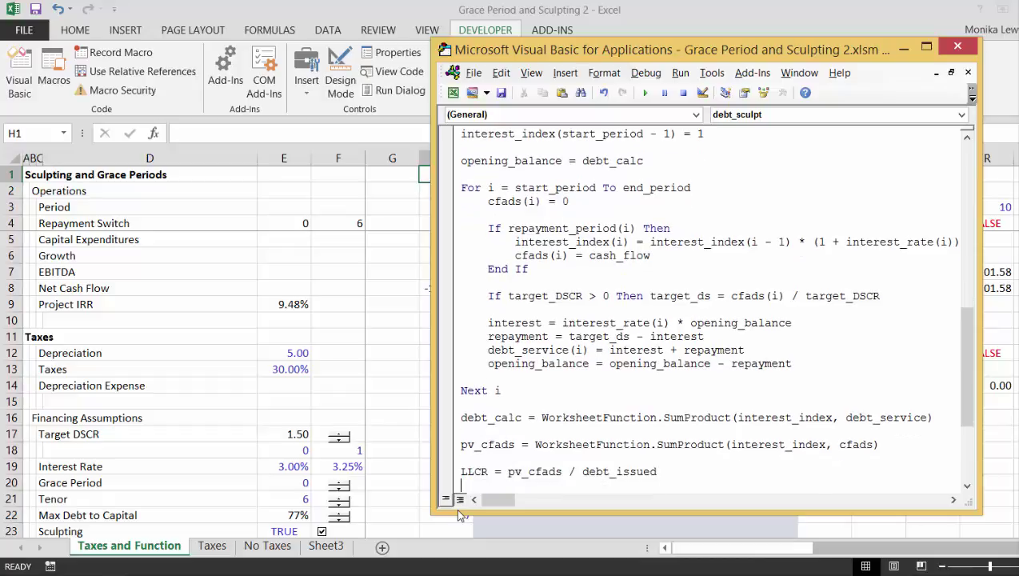
# Step: Change the output(1) assignment near the end of debt_sculpt to read output(1) = debt_calc
pyautogui.press('Up')
pyautogui.press('Up')
pyautogui.press('Up')
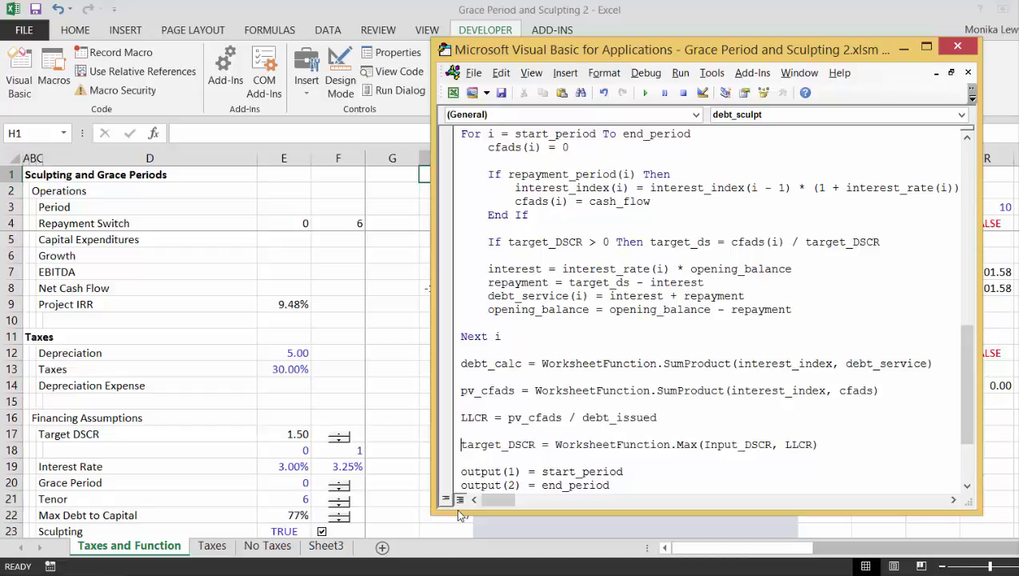
pyautogui.press('Down')
pyautogui.press('Down')
pyautogui.press('Down')
pyautogui.press('Down')
pyautogui.press('Down')
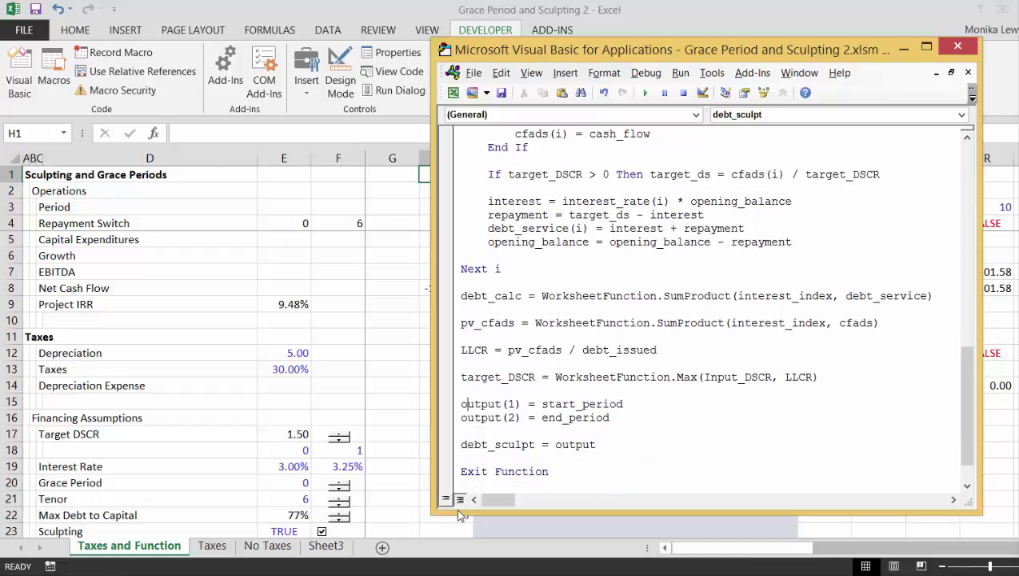
pyautogui.press('Right')
pyautogui.press('Right')
pyautogui.press('Right')
pyautogui.press('Right')
pyautogui.press('Right')
pyautogui.press('Right')
pyautogui.press('Right')
pyautogui.press('Right')
pyautogui.press('Right')
pyautogui.press('Right')
pyautogui.press('BackSpace')
pyautogui.press('BackSpace')
pyautogui.press('BackSpace')
pyautogui.press('BackSpace')
pyautogui.press('BackSpace')
pyautogui.press('BackSpace')
pyautogui.press('BackSpace')
pyautogui.press('BackSpace')
pyautogui.press('BackSpace')
pyautogui.press('BackSpace')
pyautogui.press('BackSpace')
pyautogui.press('BackSpace')
pyautogui.write('det')
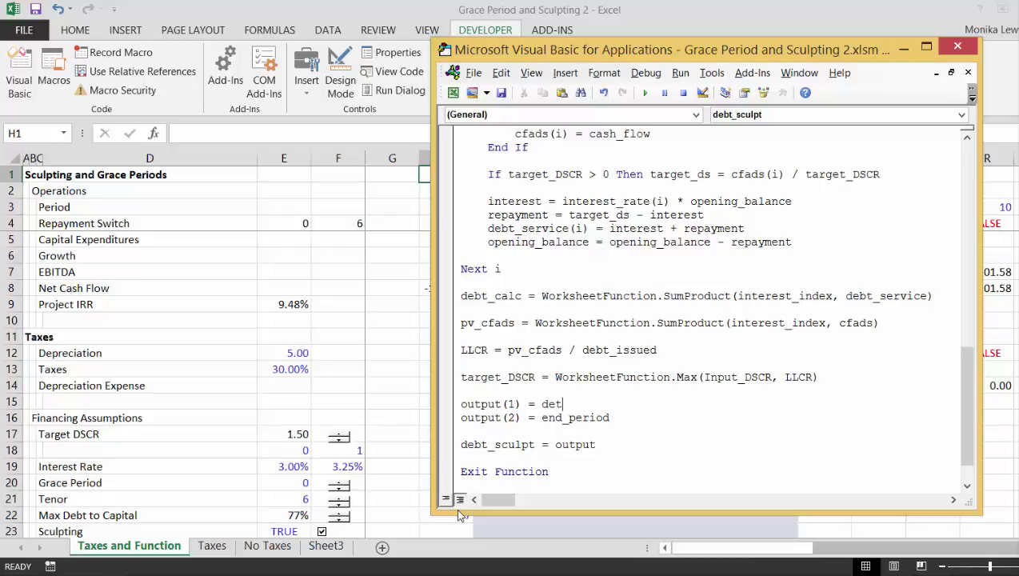
pyautogui.write('b')
pyautogui.write('_calc')
# Step: Change the output(2) assignment in debt_sculpt to read output(2) = LLCR
pyautogui.press('BackSpace')
pyautogui.press('BackSpace')
pyautogui.press('BackSpace')
pyautogui.press('BackSpace')
pyautogui.press('BackSpace')
pyautogui.press('BackSpace')
pyautogui.press('BackSpace')
pyautogui.press('BackSpace')
pyautogui.press('BackSpace')
pyautogui.press('BackSpace')
pyautogui.write('LLCR')
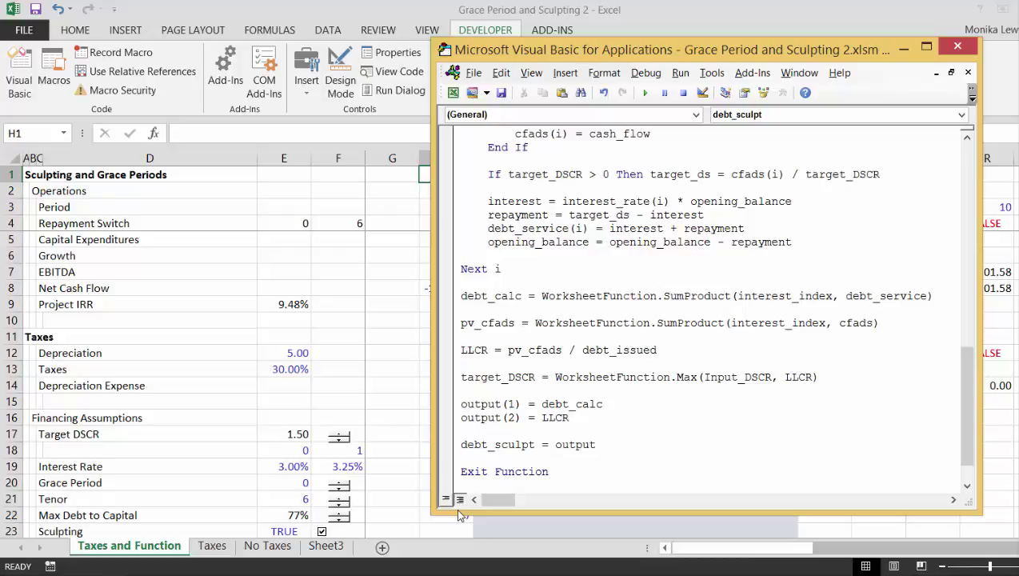
# Step: Delete the Exit Function line between debt_sculpt = output and End Function
pyautogui.press('Down')
pyautogui.press('Down')
pyautogui.press('Down')
pyautogui.press('Down')
pyautogui.press('Down')
pyautogui.press('Down')
pyautogui.press('Down')
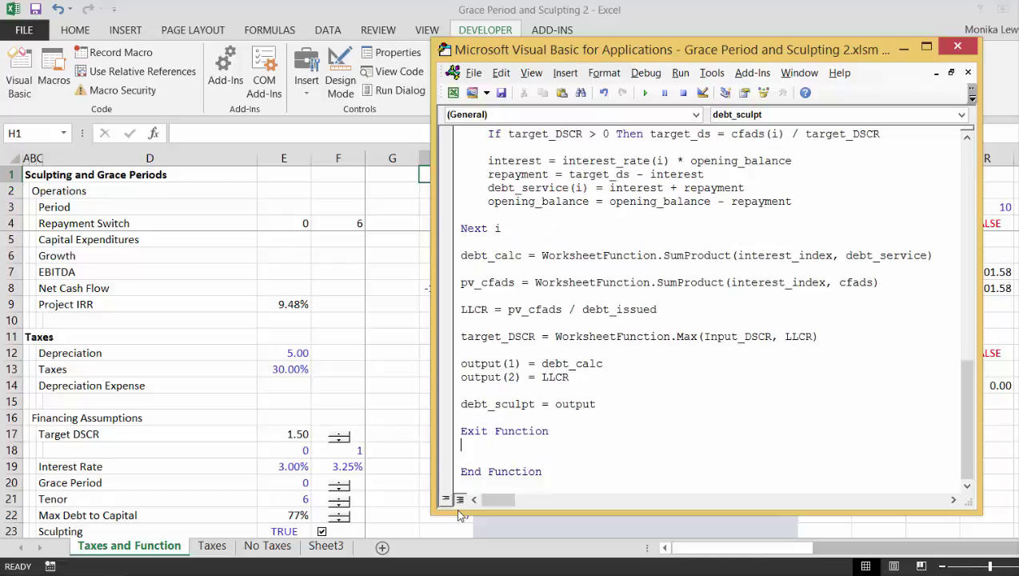
pyautogui.hotkey('shift', 'Up')
pyautogui.hotkey('shift', 'Up')
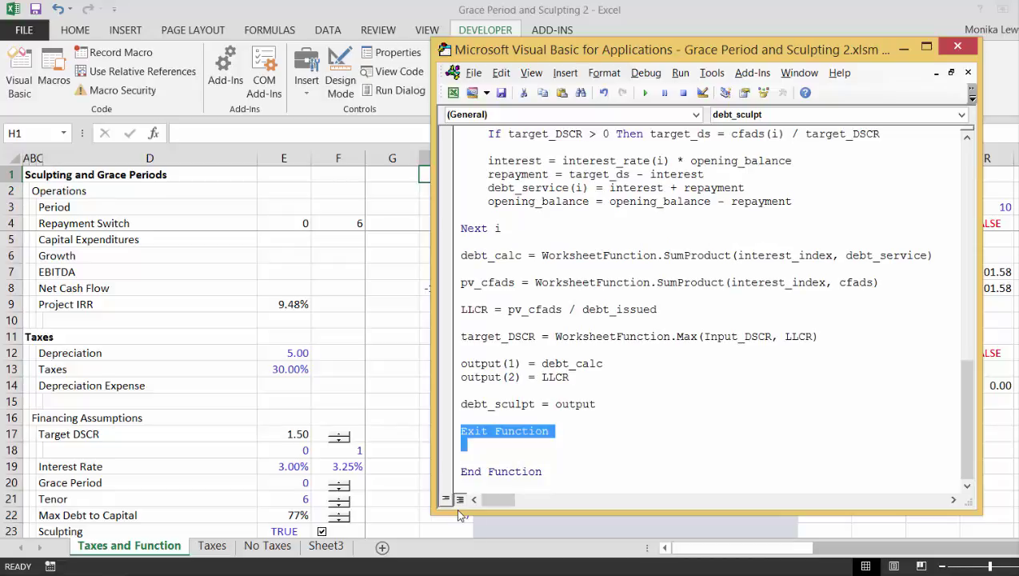
pyautogui.hotkey('shift', 'Down')
pyautogui.press('Delete')
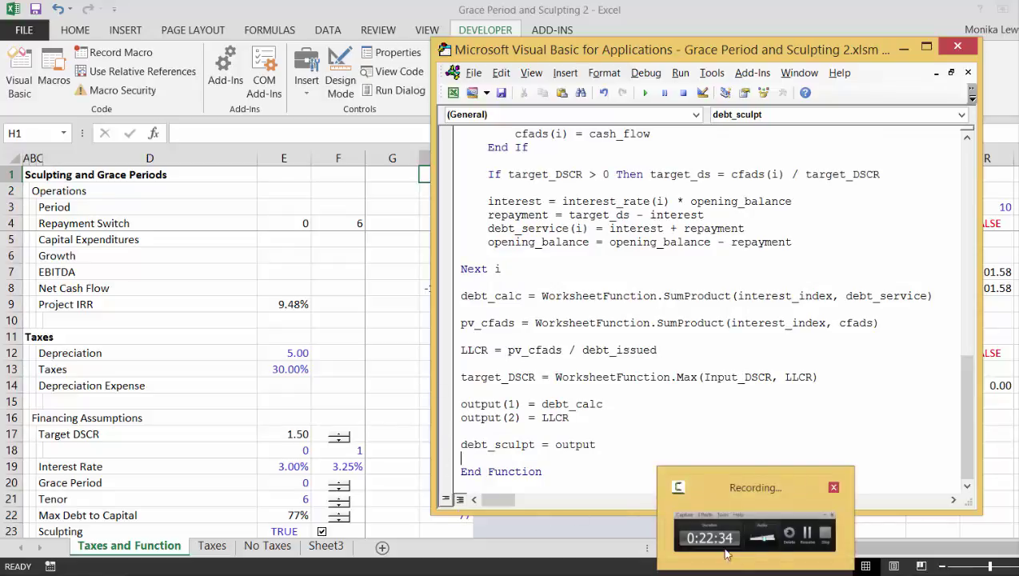
pyautogui.click(806, 532)
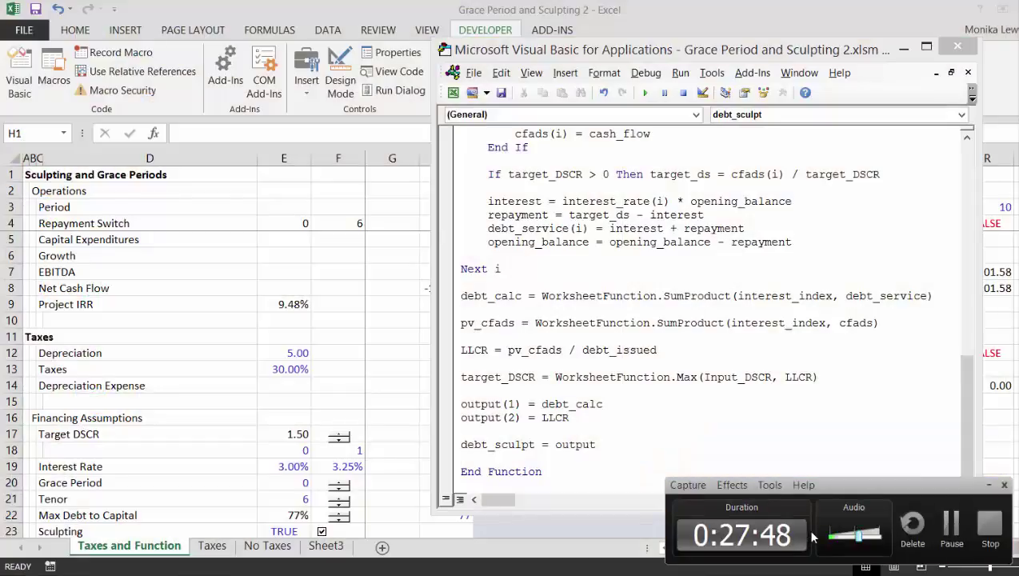
pyautogui.click(952, 525)
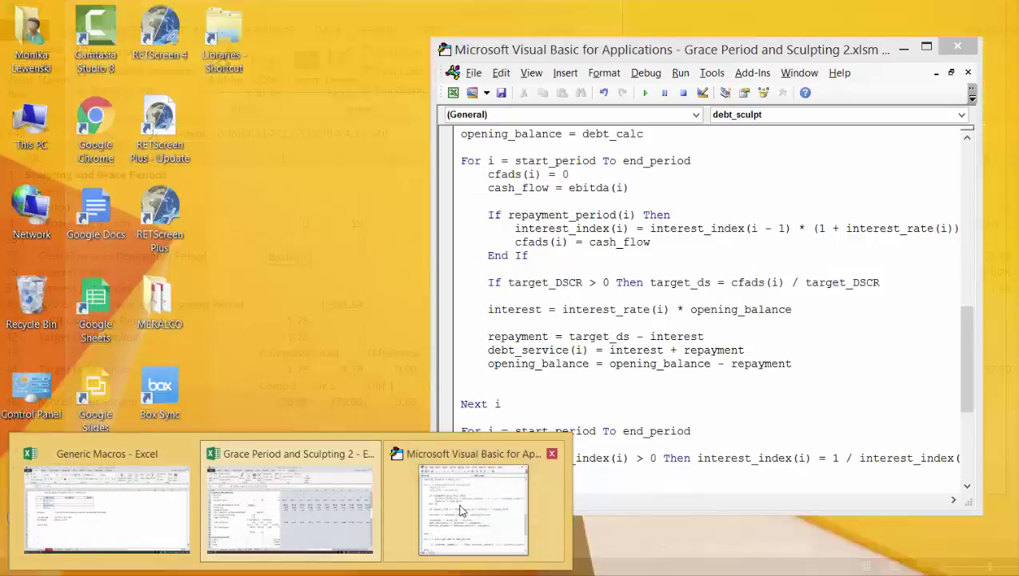
# Step: Bring up the Visual Basic editor and review debt_sculpt upward from the interest_index inversion loop through the iter loop to the period loops
pyautogui.click(461, 509)
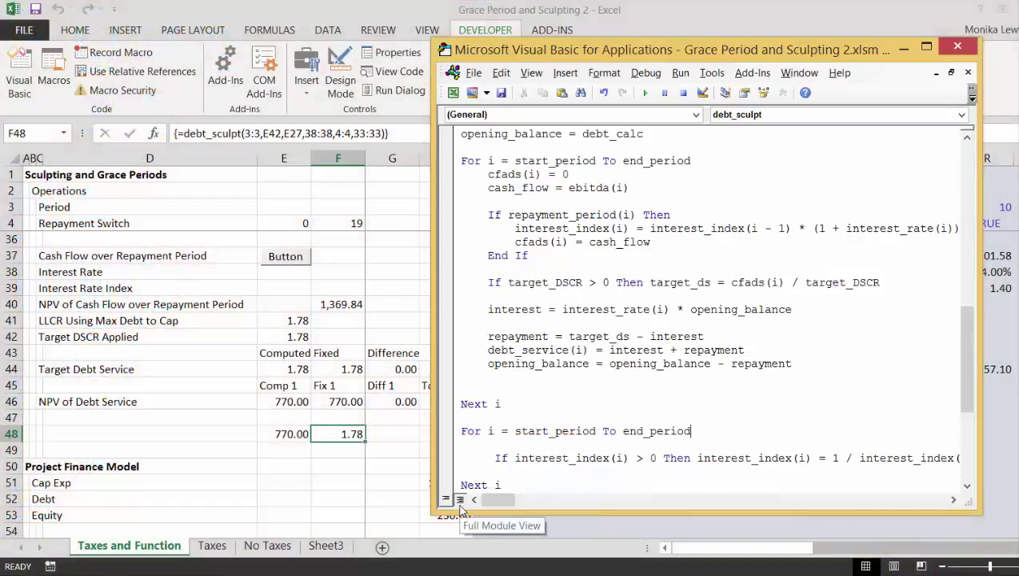
pyautogui.press('Up')
pyautogui.press('Up')
pyautogui.press('Up')
pyautogui.press('Up')
pyautogui.press('Up')
pyautogui.press('Up')
pyautogui.press('Up')
pyautogui.press('Up')
pyautogui.press('Up')
pyautogui.press('Up')
pyautogui.press('Up')
pyautogui.press('Up')
pyautogui.press('Up')
pyautogui.press('Up')
pyautogui.press('Up')
pyautogui.press('Up')
pyautogui.press('Up')
pyautogui.press('Up')
pyautogui.press('Up')
pyautogui.press('Up')
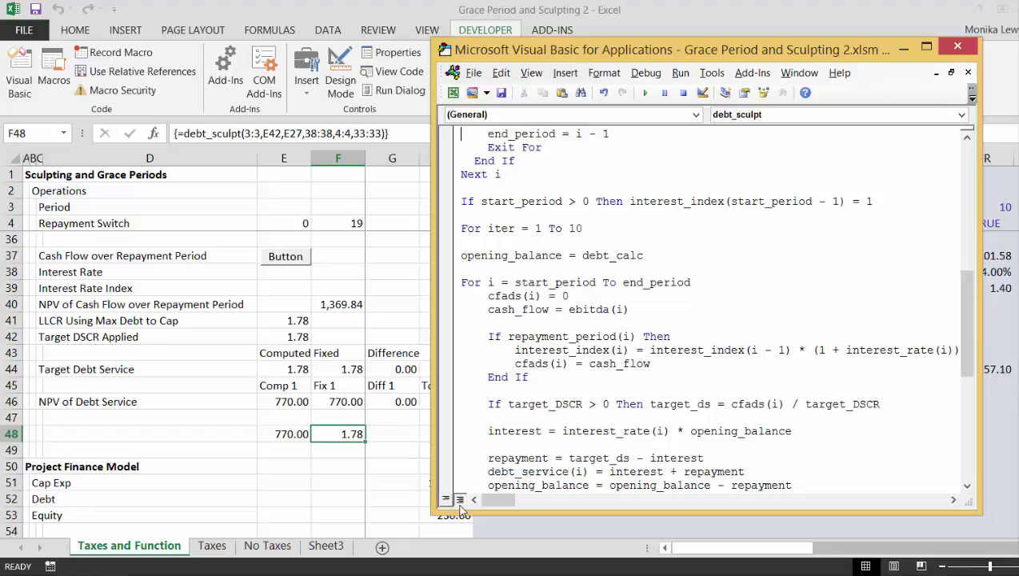
pyautogui.press('Up')
pyautogui.press('Up')
pyautogui.press('Up')
pyautogui.press('Up')
pyautogui.press('Up')
pyautogui.press('Up')
pyautogui.press('Up')
pyautogui.press('Up')
pyautogui.press('Up')
pyautogui.press('Up')
pyautogui.press('Up')
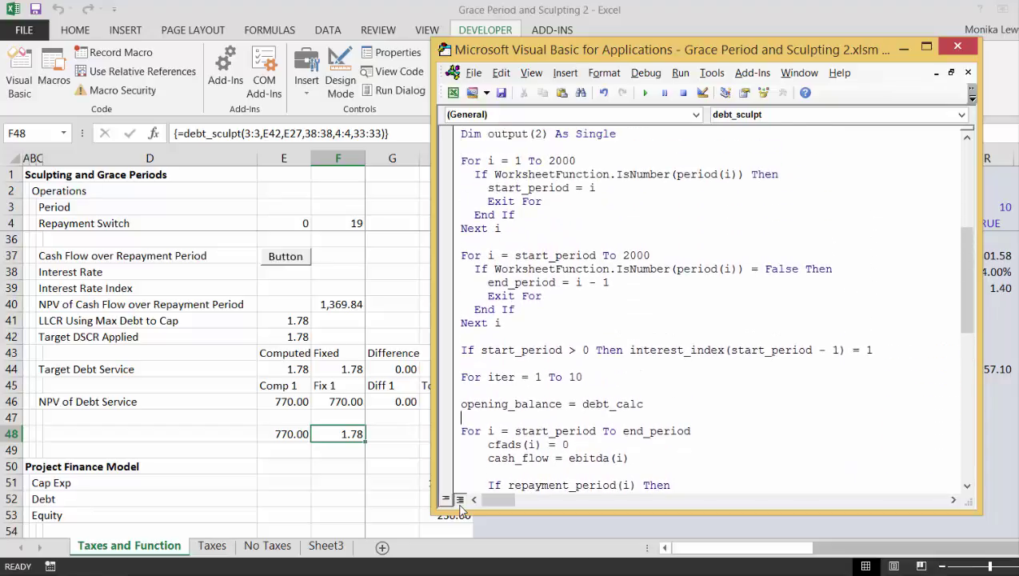
# Step: Examine the debt_sculpt declaration, its ebitda argument and the Dim statements above the period loops
pyautogui.press('Down')
pyautogui.press('Down')
pyautogui.press('Down')
pyautogui.press('Down')
pyautogui.press('Down')
pyautogui.press('Down')
pyautogui.press('Down')
pyautogui.press('Down')
pyautogui.press('Down')
pyautogui.press('Down')
pyautogui.press('Down')
pyautogui.press('Down')
pyautogui.press('Down')
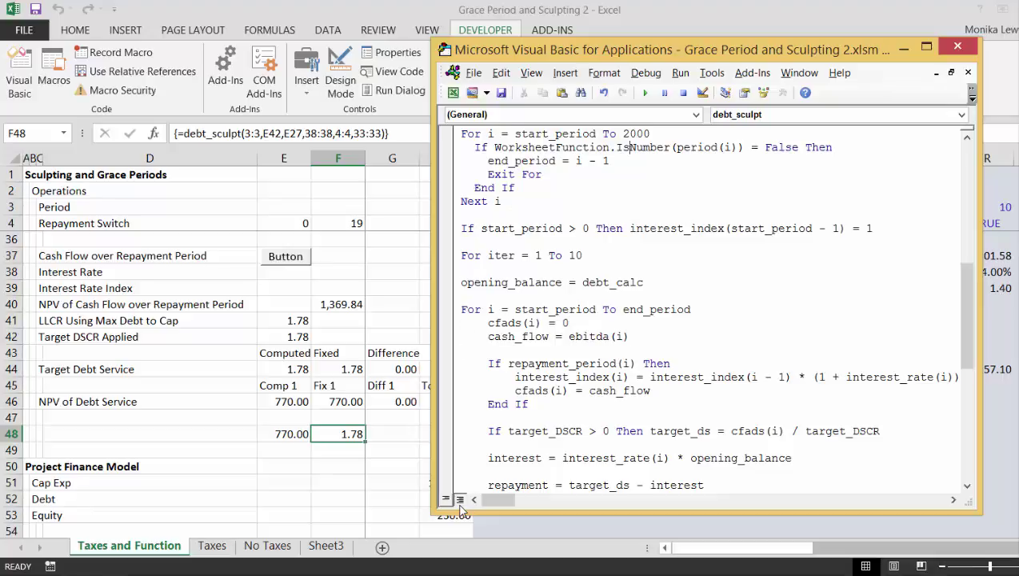
pyautogui.press('Up')
pyautogui.press('Up')
pyautogui.press('Up')
pyautogui.press('Up')
pyautogui.press('Up')
pyautogui.press('Up')
pyautogui.press('Up')
pyautogui.press('Up')
pyautogui.press('Up')
pyautogui.press('Up')
pyautogui.press('Up')
pyautogui.press('Up')
pyautogui.press('Up')
pyautogui.press('Up')
pyautogui.press('Up')
pyautogui.press('Up')
pyautogui.press('Up')
pyautogui.press('Up')
pyautogui.press('Up')
pyautogui.press('Up')
pyautogui.press('Down')
pyautogui.press('Down')
pyautogui.press('Down')
pyautogui.press('Down')
pyautogui.press('Down')
pyautogui.press('Down')
pyautogui.press('Down')
pyautogui.press('Down')
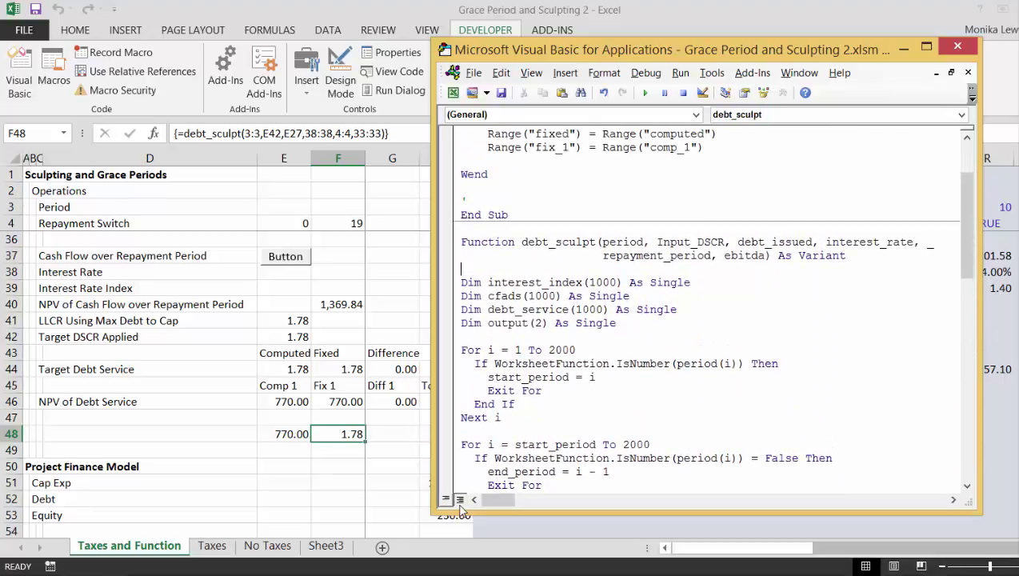
# Step: Remove the extra blank lines in the debt service and interest_index inversion loops, and separate Next i from the debt_calc line with a blank line
pyautogui.press('Down')
pyautogui.press('Down')
pyautogui.press('Down')
pyautogui.press('Down')
pyautogui.press('Down')
pyautogui.press('Down')
pyautogui.press('Down')
pyautogui.press('Down')
pyautogui.press('Down')
pyautogui.press('Down')
pyautogui.press('Down')
pyautogui.press('Down')
pyautogui.press('Down')
pyautogui.press('Down')
pyautogui.press('Down')
pyautogui.press('Down')
pyautogui.press('Down')
pyautogui.press('Down')
pyautogui.press('Down')
pyautogui.press('Down')
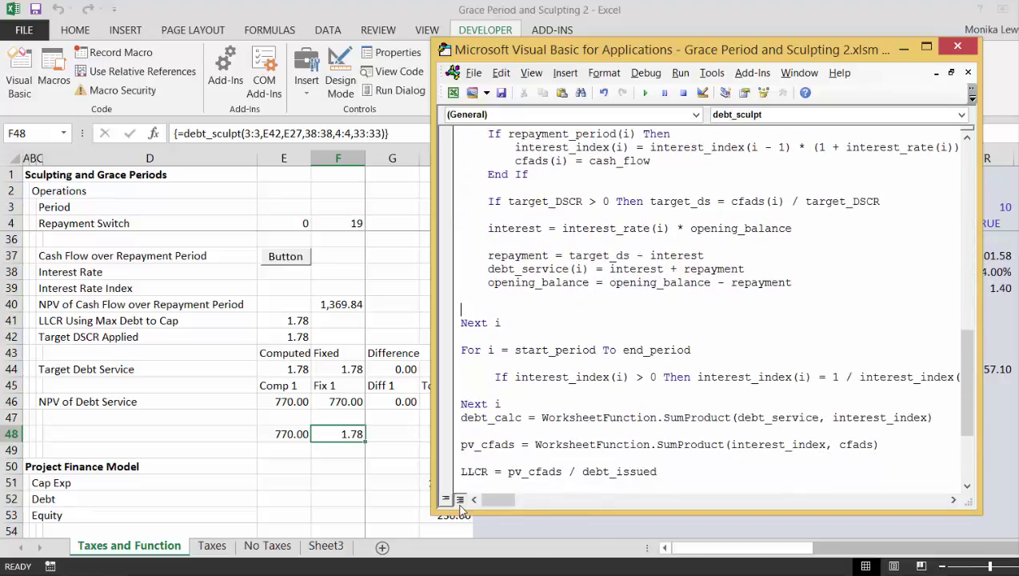
pyautogui.press('BackSpace')
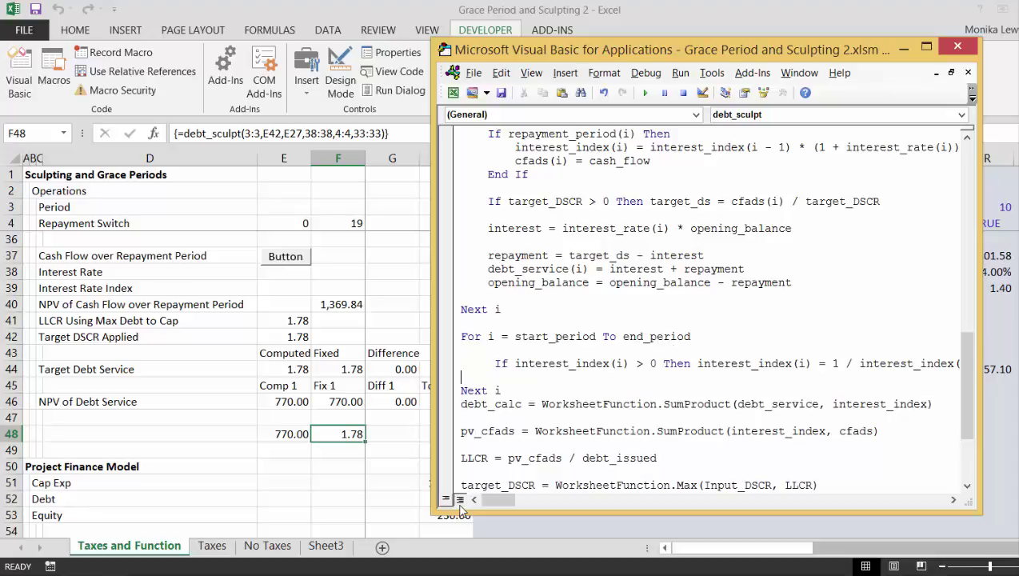
pyautogui.press('BackSpace')
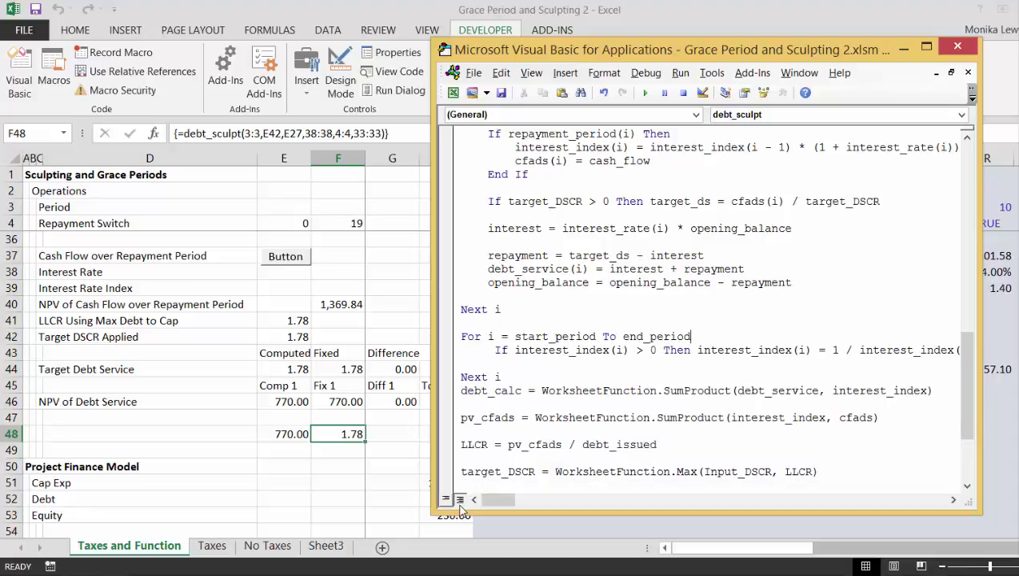
pyautogui.press('BackSpace')
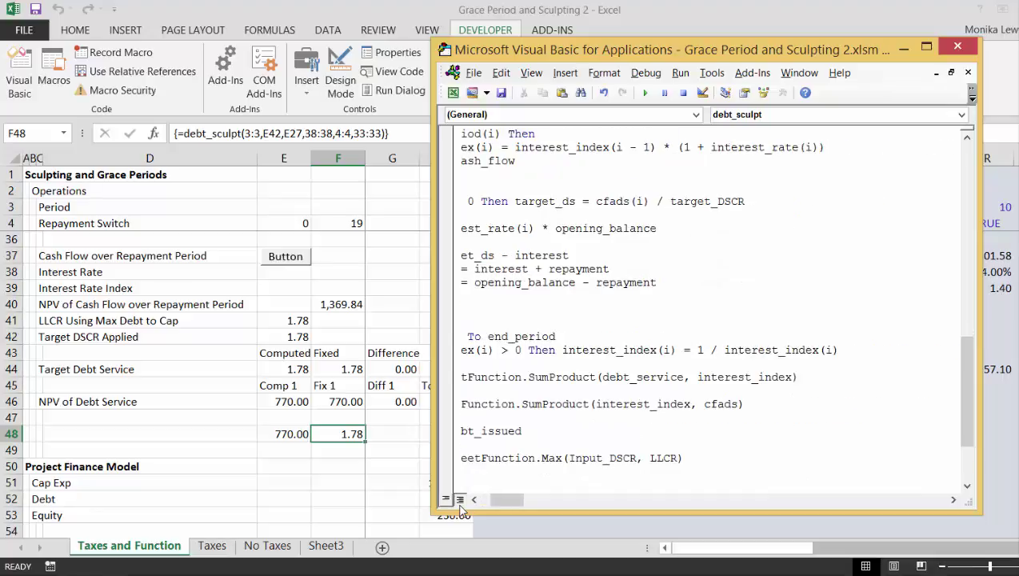
pyautogui.press('Down')
pyautogui.write('Next i')
pyautogui.press('Return')
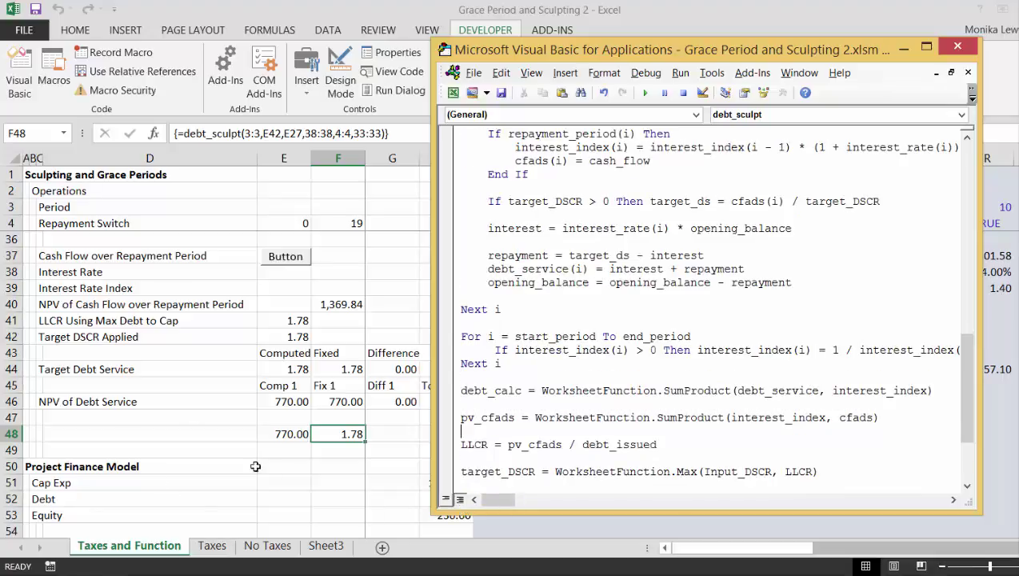
# Step: Return to the worksheet and inspect the debt_sculpt array results in cells E48 and F48
pyautogui.click(288, 472)
pyautogui.press('Up')
pyautogui.press('Up')
pyautogui.press('Right')
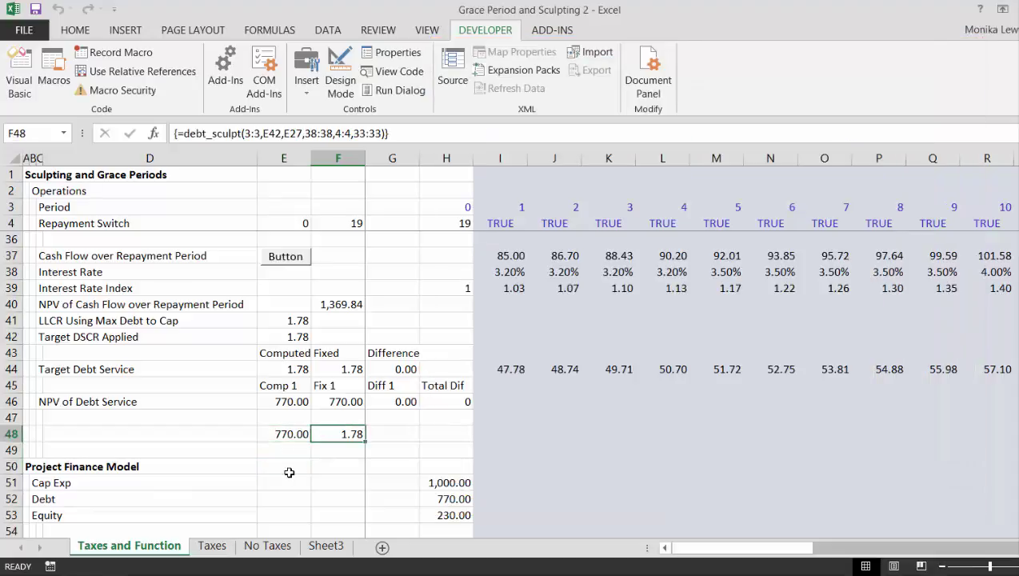
# Step: Lower the Target DSCR in the Financing Assumptions to 1.30
pyautogui.press('Up')
pyautogui.press('Up')
pyautogui.press('Up')
pyautogui.press('Up')
pyautogui.press('Up')
pyautogui.press('Up')
pyautogui.press('Up')
pyautogui.press('Up')
pyautogui.press('Up')
pyautogui.press('Up')
pyautogui.press('Up')
pyautogui.press('Up')
pyautogui.press('Up')
pyautogui.press('Up')
pyautogui.press('Up')
pyautogui.press('Up')
pyautogui.press('Up')
pyautogui.press('Up')
pyautogui.press('Up')
pyautogui.press('Up')
pyautogui.press('Up')
pyautogui.press('Up')
pyautogui.press('Up')
pyautogui.press('Up')
pyautogui.press('Up')
pyautogui.press('Up')
pyautogui.press('Up')
pyautogui.press('Up')
pyautogui.press('Up')
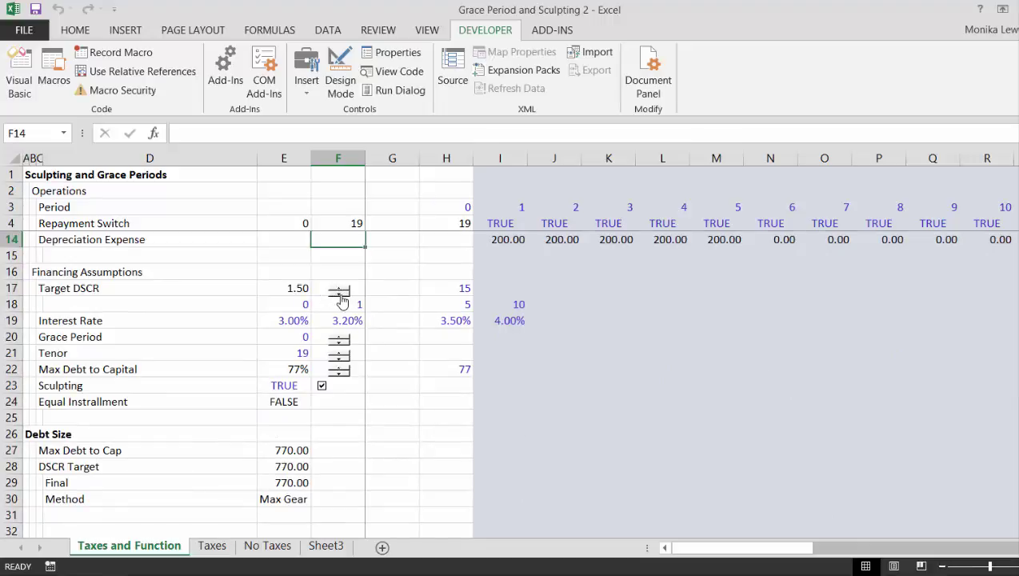
pyautogui.click(341, 293)
pyautogui.click(341, 293)
pyautogui.click(340, 293)
pyautogui.click(341, 293)
pyautogui.click(341, 293)
pyautogui.click(341, 289)
pyautogui.click(341, 288)
pyautogui.click(341, 289)
# Step: Examine the debt size, LLCR, target debt service and debt_sculpt results in rows 27 to 48 with the changed Target DSCR
pyautogui.press('Down')
pyautogui.press('Down')
pyautogui.press('Down')
pyautogui.press('Down')
pyautogui.press('Down')
pyautogui.press('Down')
pyautogui.press('Down')
pyautogui.press('Down')
pyautogui.press('Down')
pyautogui.press('Down')
pyautogui.press('Down')
pyautogui.press('Down')
pyautogui.press('Down')
pyautogui.press('Down')
pyautogui.press('Down')
pyautogui.press('Down')
pyautogui.press('Down')
pyautogui.press('Down')
pyautogui.press('Down')
pyautogui.press('Down')
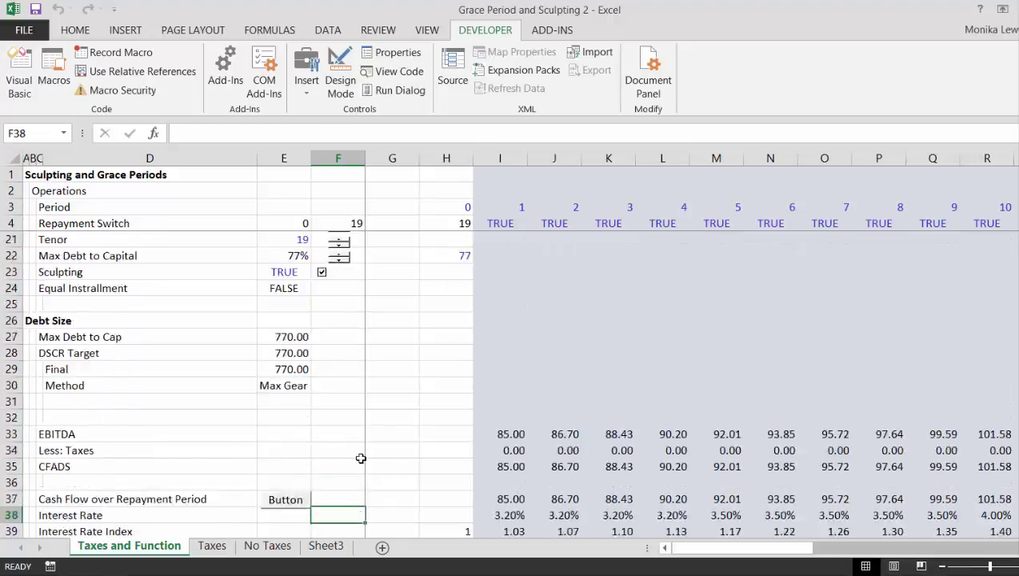
pyautogui.press('Down')
pyautogui.press('Down')
pyautogui.press('Down')
pyautogui.press('Down')
pyautogui.press('Down')
pyautogui.press('Down')
pyautogui.press('Down')
pyautogui.press('Down')
pyautogui.press('Down')
pyautogui.press('Down')
pyautogui.press('Down')
pyautogui.press('Down')
pyautogui.press('Down')
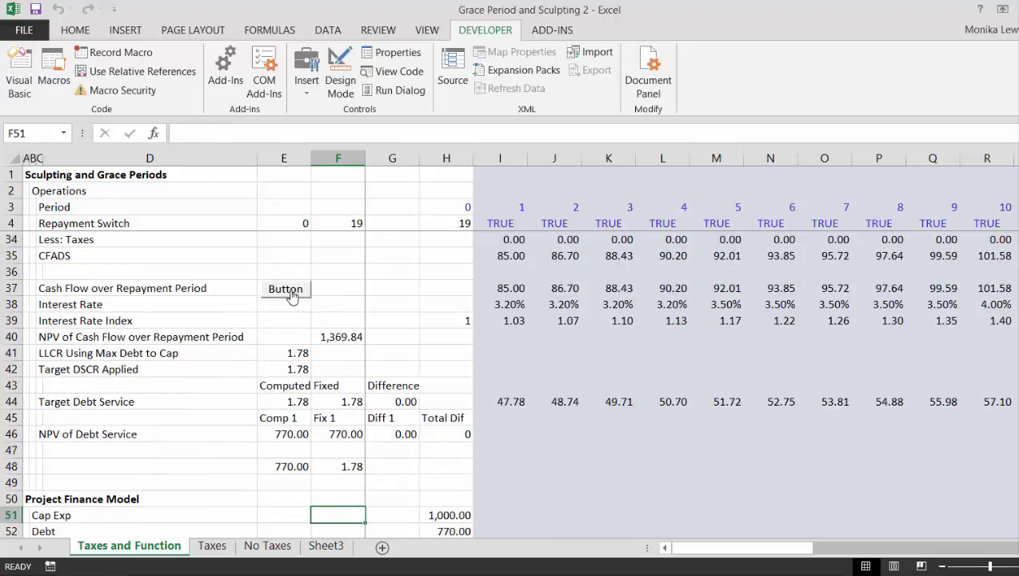
pyautogui.press('Up')
pyautogui.press('Up')
pyautogui.press('Up')
pyautogui.press('Up')
pyautogui.press('Up')
pyautogui.press('Up')
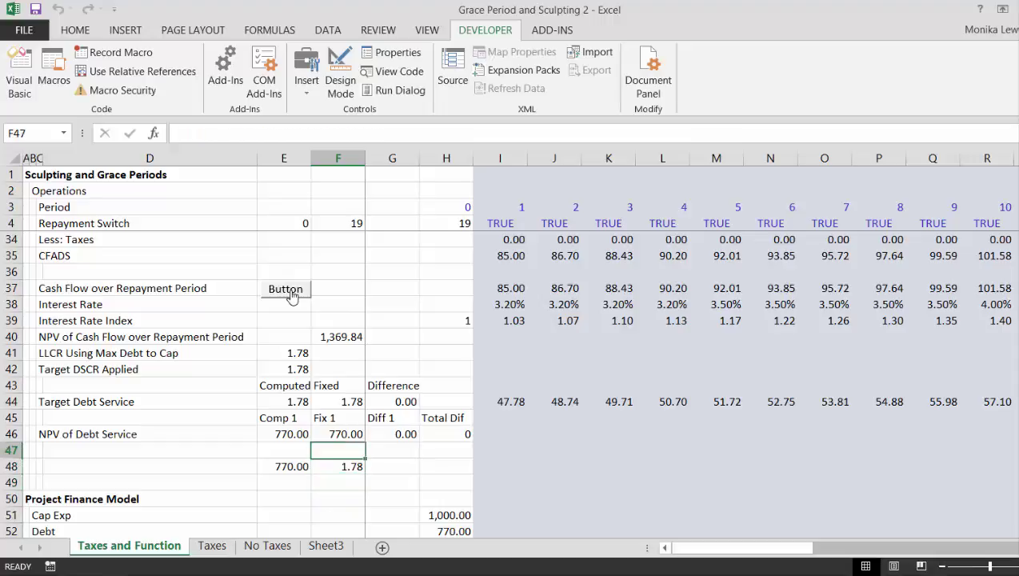
# Step: Set the Tenor in the Financing Assumptions to 5
pyautogui.press('Up')
pyautogui.press('Up')
pyautogui.press('Up')
pyautogui.press('Up')
pyautogui.press('Up')
pyautogui.press('Up')
pyautogui.press('Up')
pyautogui.press('Up')
pyautogui.press('Up')
pyautogui.press('Up')
pyautogui.press('Up')
pyautogui.press('Up')
pyautogui.press('Up')
pyautogui.press('Up')
pyautogui.press('Up')
pyautogui.press('Up')
pyautogui.press('Up')
pyautogui.press('Up')
pyautogui.press('Up')
pyautogui.press('Up')
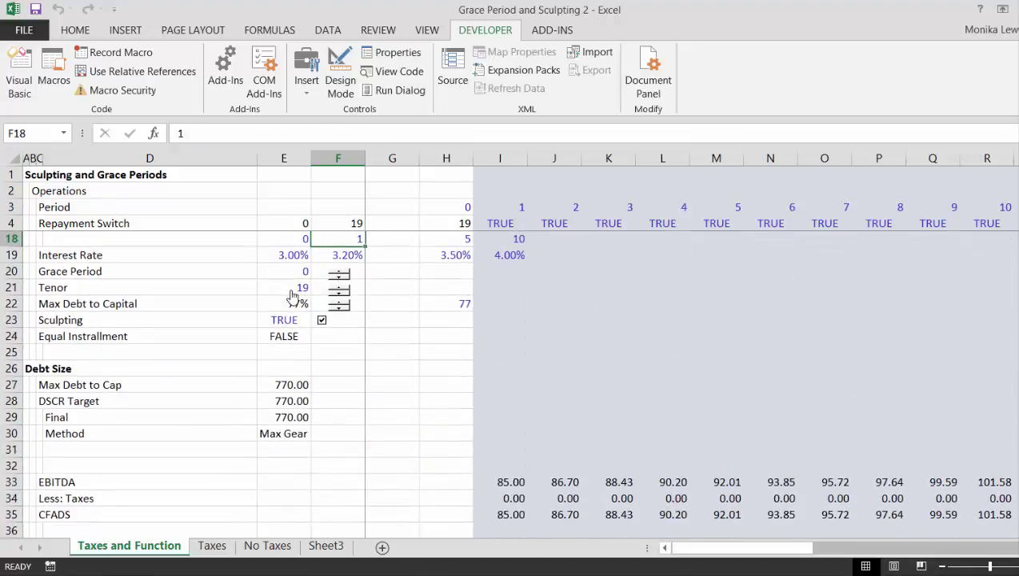
pyautogui.press('Down')
pyautogui.press('Down')
pyautogui.press('Down')
pyautogui.press('Left')
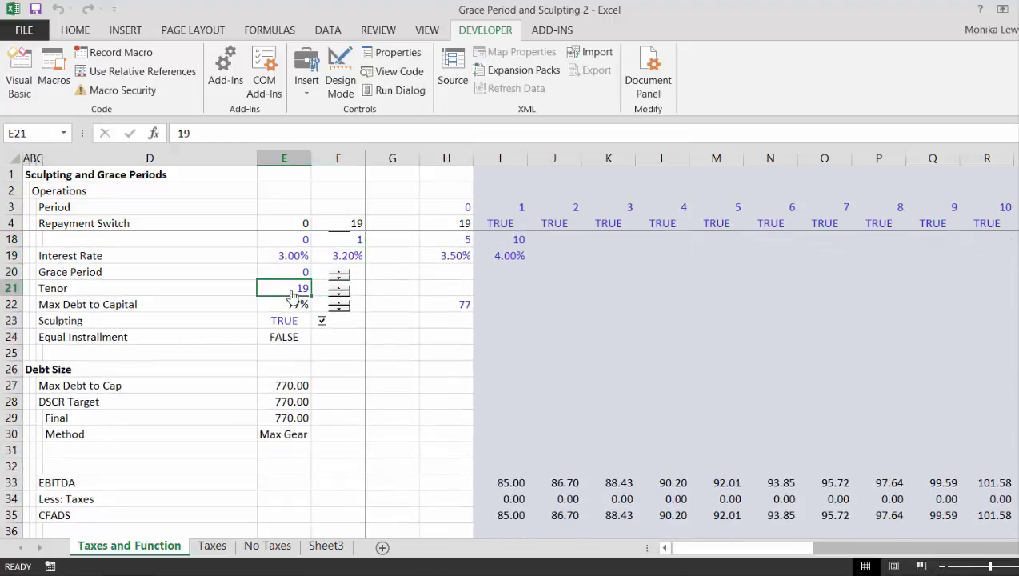
pyautogui.write('5')
pyautogui.press('Return')
# Step: Inspect the debt_sculpt array results in row 48 against the NPV of Debt Service and LLCR rows for the shorter tenor
pyautogui.press('Down')
pyautogui.press('Down')
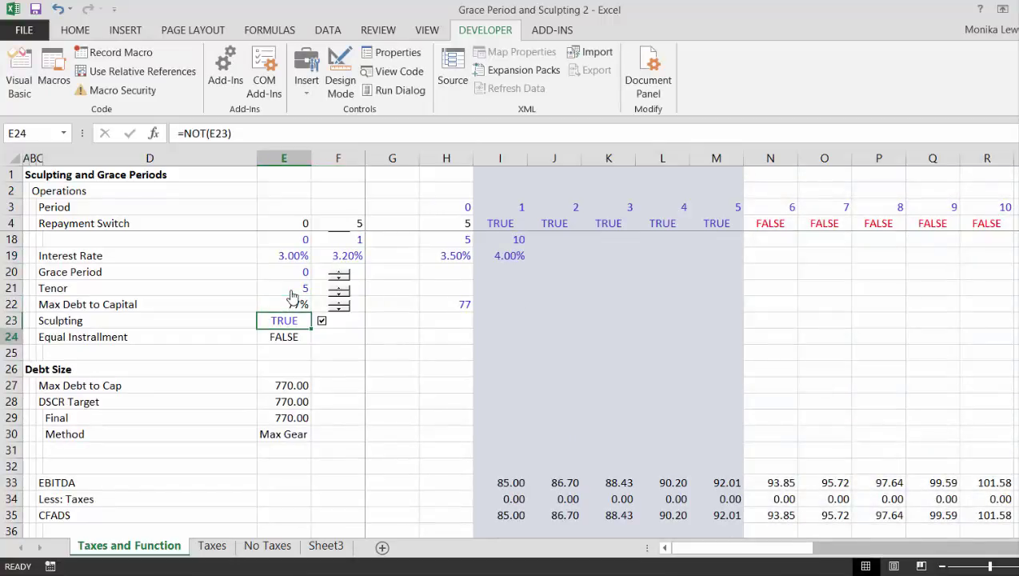
pyautogui.press('Down')
pyautogui.press('Down')
pyautogui.press('Down')
pyautogui.press('Down')
pyautogui.press('Down')
pyautogui.press('Down')
pyautogui.press('Down')
pyautogui.press('Down')
pyautogui.press('Down')
pyautogui.press('Down')
pyautogui.press('Down')
pyautogui.press('Down')
pyautogui.press('Down')
pyautogui.press('Down')
pyautogui.press('Down')
pyautogui.press('Down')
pyautogui.press('Down')
pyautogui.press('Down')
pyautogui.press('Down')
pyautogui.press('Down')
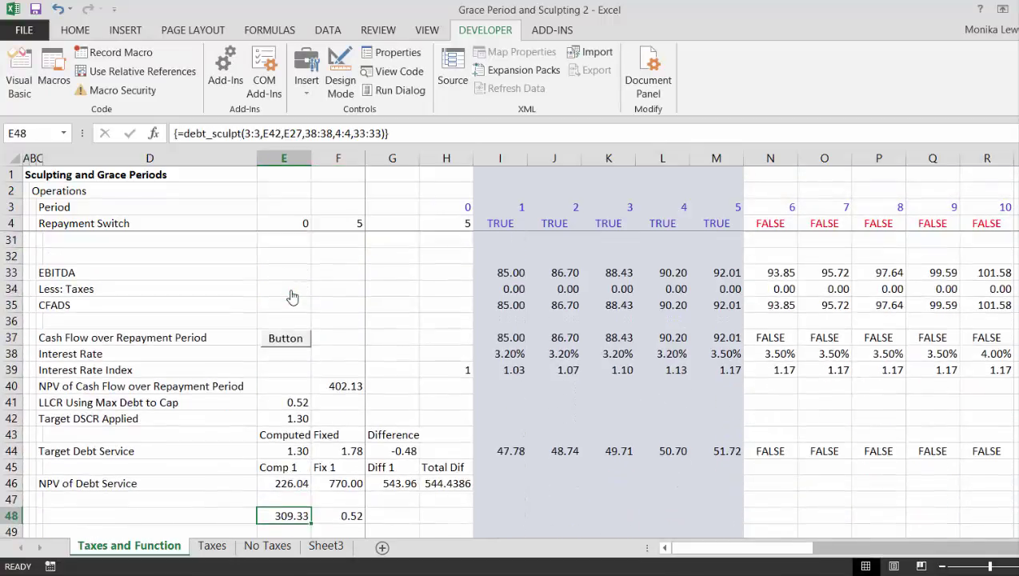
# Step: Run the copy-paste macro beside Cash Flow over Repayment Period to bring the fixed debt values in line with the computed ones
pyautogui.press('Down')
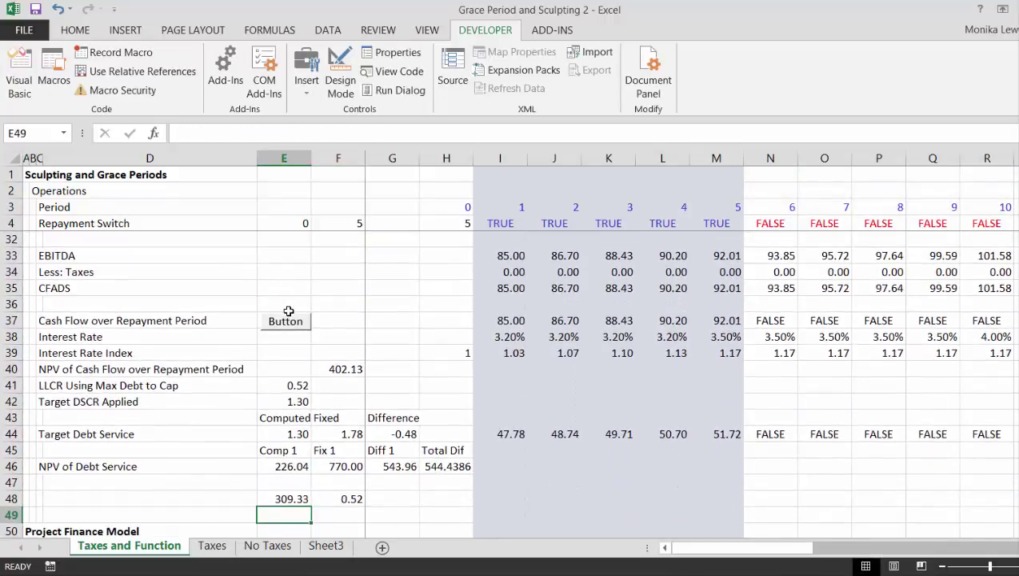
pyautogui.click(288, 308)
pyautogui.click(284, 327)
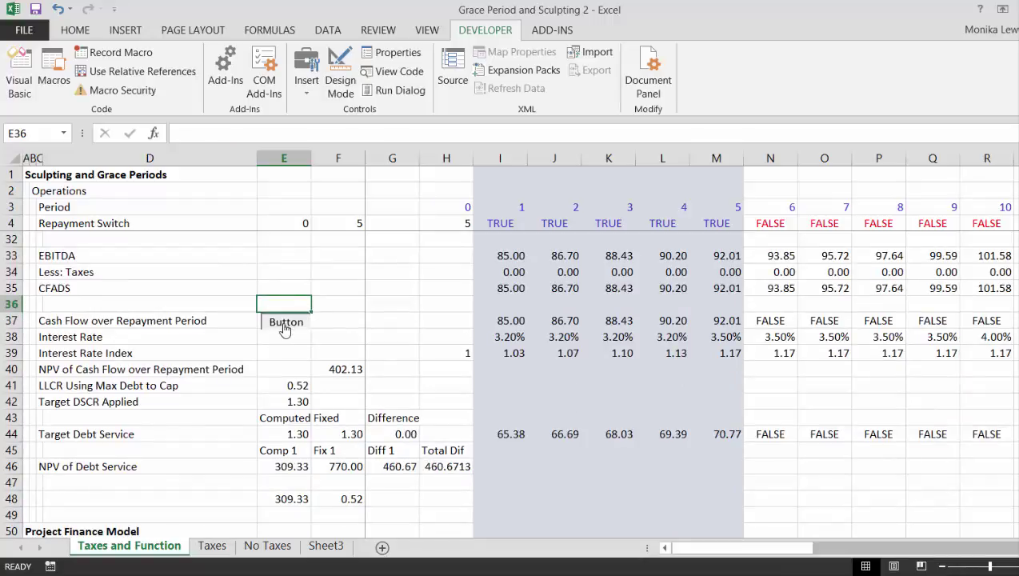
# Step: Inspect the function arguments of the debt_sculpt array formula in E48:F48
pyautogui.click(291, 498)
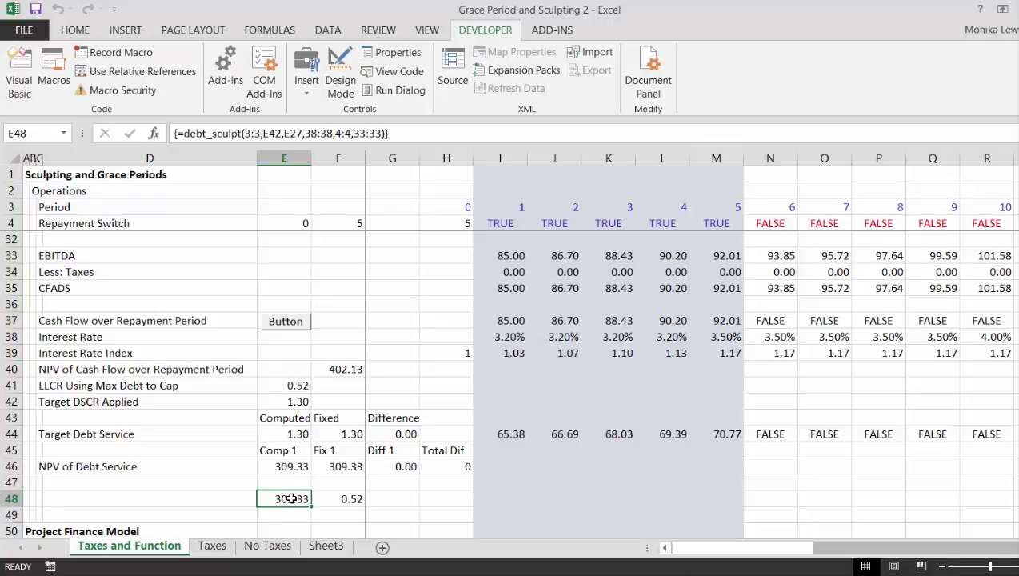
pyautogui.hotkey('shift', 'Right')
pyautogui.press('F2')
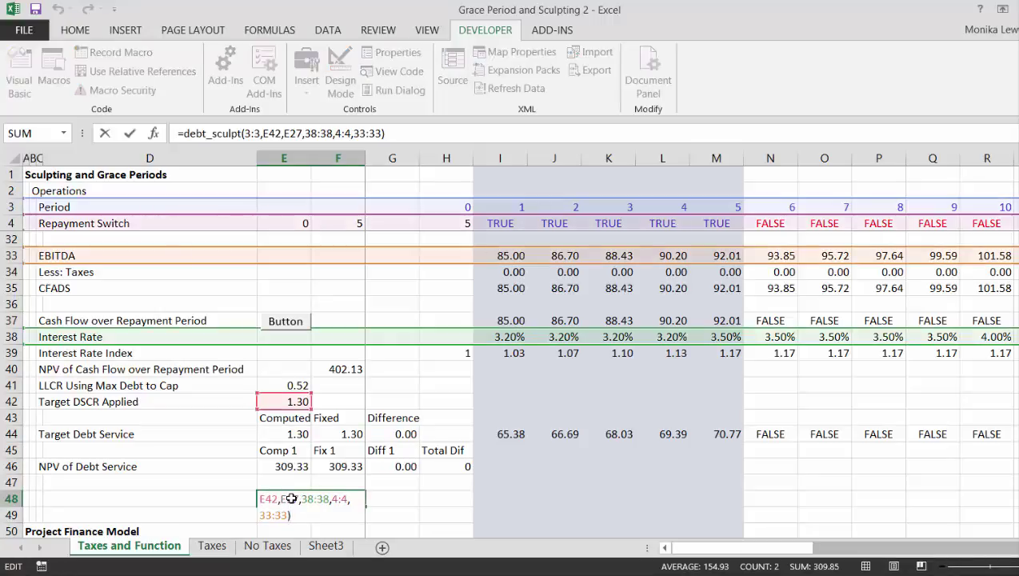
pyautogui.scroll(9, 291, 498)
pyautogui.hotkey('shift', 'F3')
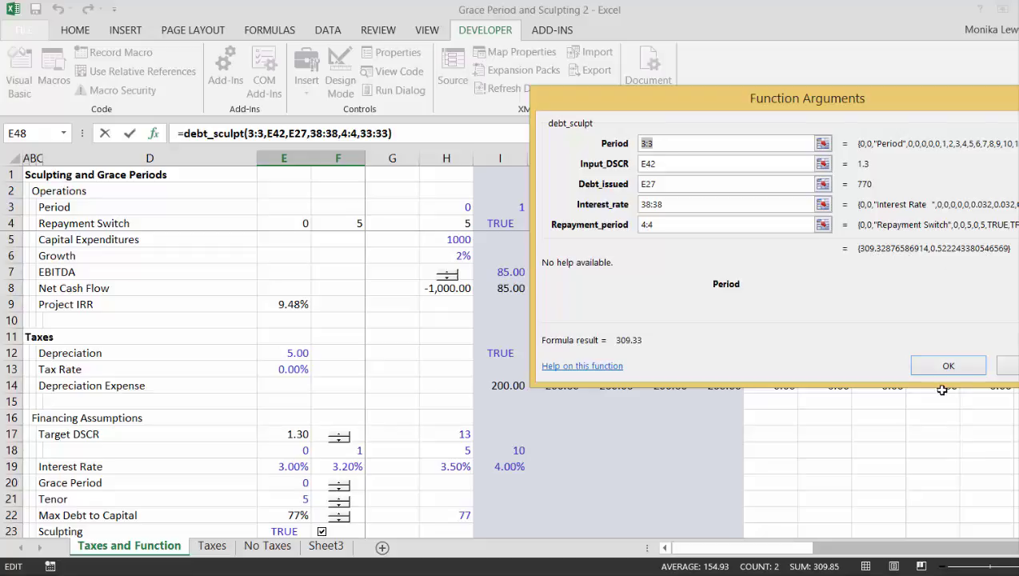
pyautogui.click(960, 365)
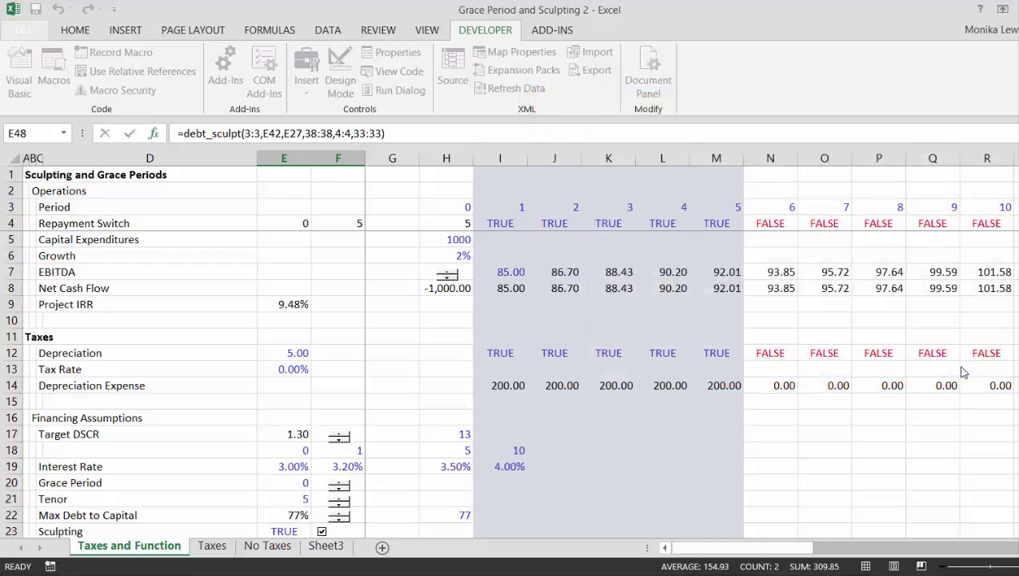
# Step: Look back over the NPV of Debt Service, LLCR and Target DSCR rows up to the Debt Size section
pyautogui.press('Down')
pyautogui.press('Down')
pyautogui.press('Down')
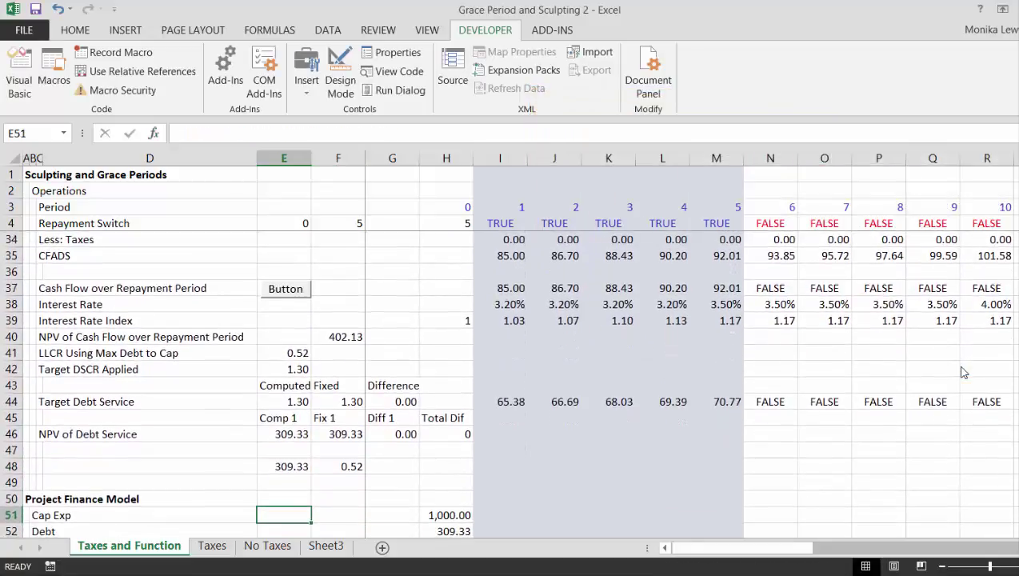
pyautogui.press('Up')
pyautogui.press('Up')
pyautogui.press('Up')
pyautogui.press('Up')
pyautogui.press('Up')
pyautogui.press('Up')
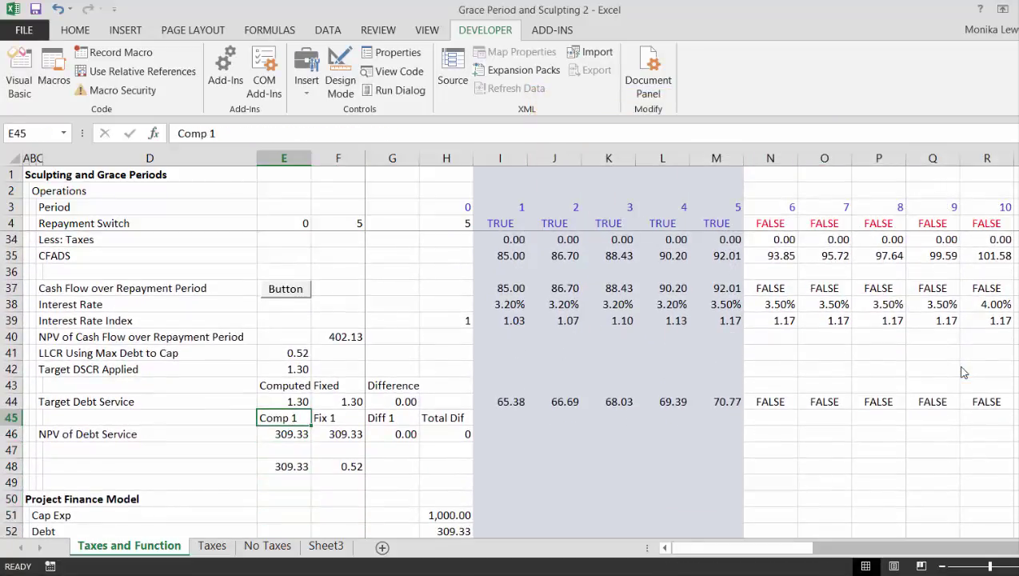
pyautogui.press('Up')
pyautogui.press('Up')
pyautogui.press('Up')
pyautogui.press('Up')
pyautogui.press('Up')
pyautogui.press('Up')
pyautogui.press('Up')
pyautogui.press('Up')
pyautogui.press('Up')
pyautogui.press('Up')
pyautogui.press('Up')
pyautogui.press('Up')
pyautogui.press('Up')
pyautogui.press('Up')
pyautogui.press('Up')
pyautogui.press('Up')
pyautogui.press('Up')
pyautogui.press('Up')
pyautogui.press('Up')
pyautogui.press('Up')
pyautogui.press('Down')
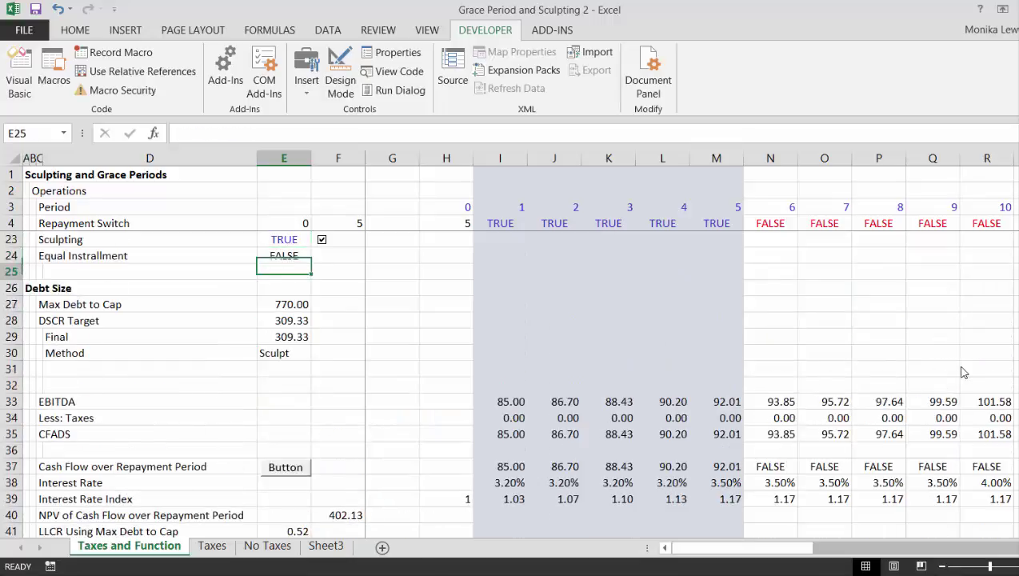
# Step: Examine the EBITDA, Less: Taxes and CFADS rows for period 1, including the taxes reference
pyautogui.press('Down')
pyautogui.press('Down')
pyautogui.press('Down')
pyautogui.press('Down')
pyautogui.press('Down')
pyautogui.press('Down')
pyautogui.press('Down')
pyautogui.press('Down')
pyautogui.press('Down')
pyautogui.press('Down')
pyautogui.press('Right')
pyautogui.press('Right')
pyautogui.press('Right')
pyautogui.press('Right')
pyautogui.press('Up')
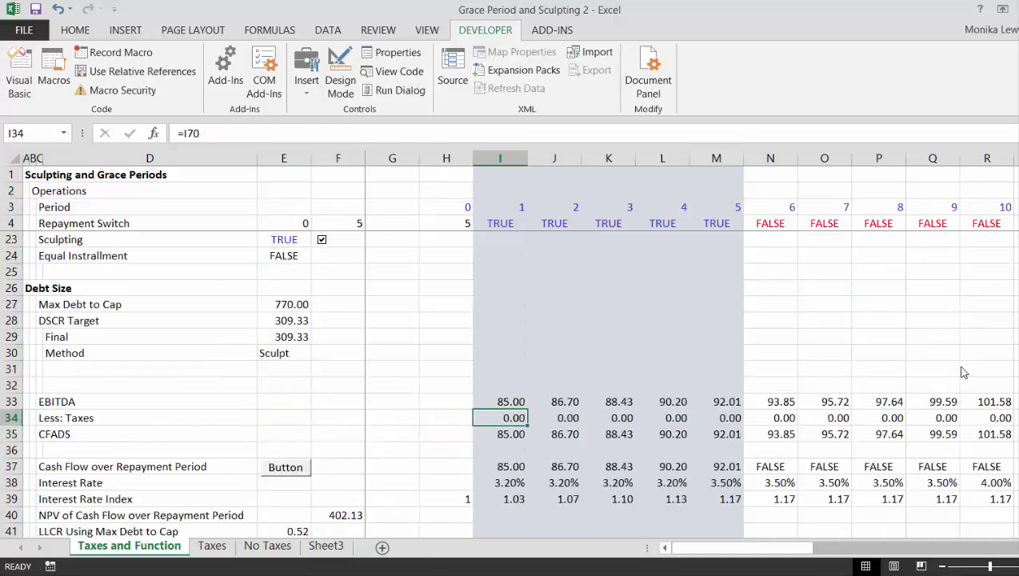
pyautogui.press('Up')
# Step: Review the Project Finance Model from Cap Exp and Debt through the debt balances to the Profit and Loss
pyautogui.press('Down')
pyautogui.press('Down')
pyautogui.press('Down')
pyautogui.press('Down')
pyautogui.press('Down')
pyautogui.press('Down')
pyautogui.press('Down')
pyautogui.press('Down')
pyautogui.press('Down')
pyautogui.press('Down')
pyautogui.press('Down')
pyautogui.press('Down')
pyautogui.press('Down')
pyautogui.press('Down')
pyautogui.press('Down')
pyautogui.press('Down')
pyautogui.press('Down')
pyautogui.press('Down')
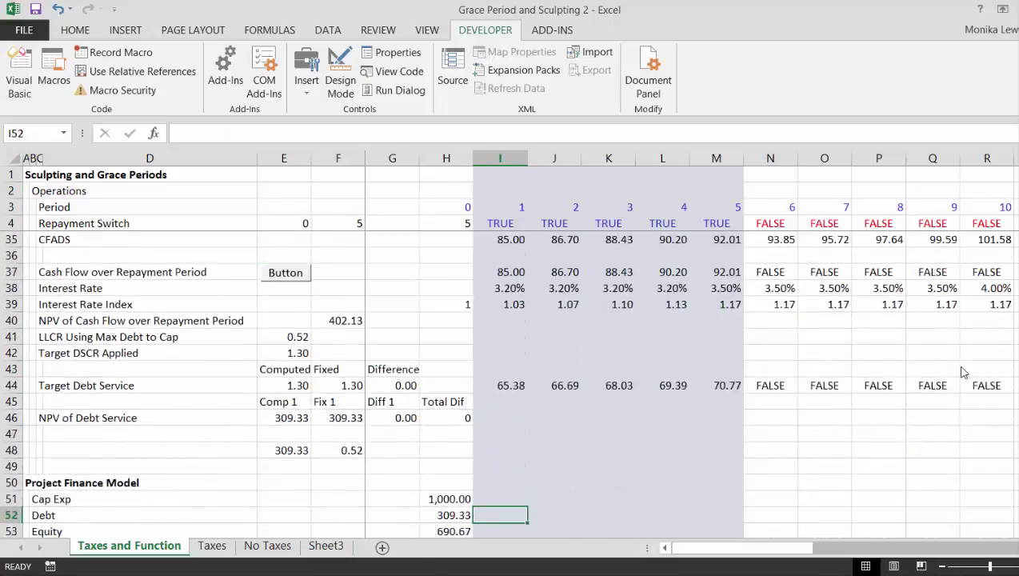
pyautogui.press('Down')
pyautogui.press('Down')
pyautogui.press('Down')
pyautogui.press('Down')
pyautogui.press('Down')
pyautogui.press('Down')
pyautogui.press('Down')
pyautogui.press('Down')
pyautogui.press('Down')
pyautogui.press('Down')
pyautogui.press('Down')
pyautogui.press('Down')
pyautogui.press('Down')
pyautogui.press('Down')
pyautogui.press('Down')
pyautogui.press('Down')
pyautogui.press('Down')
pyautogui.press('Down')
pyautogui.press('Down')
pyautogui.press('Down')
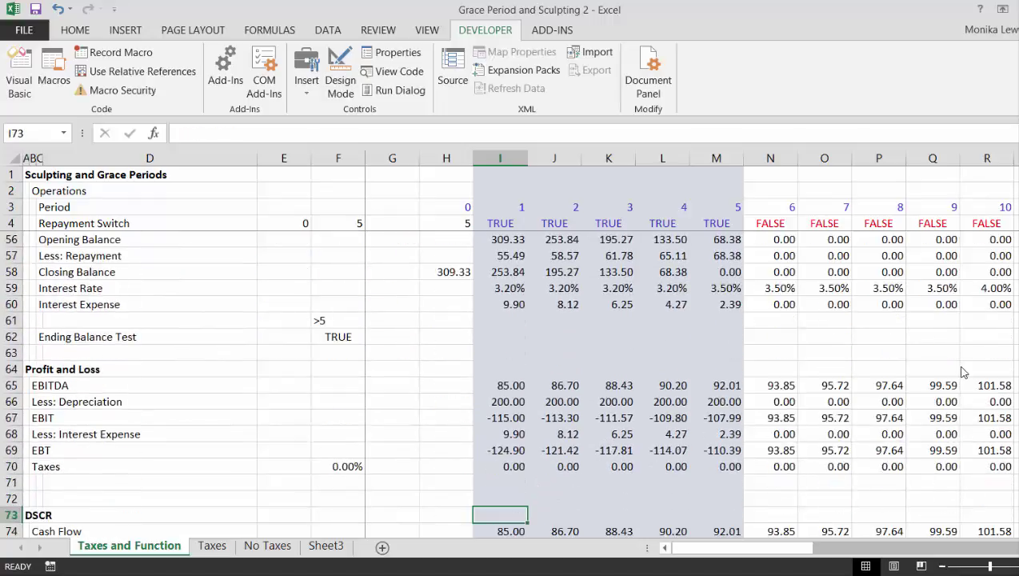
# Step: Examine the period 1 depreciation, EBIT, interest expense and EBT lines in the Profit and Loss section
pyautogui.press('Up')
pyautogui.press('Up')
pyautogui.press('Up')
pyautogui.press('Up')
pyautogui.press('Up')
pyautogui.press('Up')
pyautogui.press('Up')
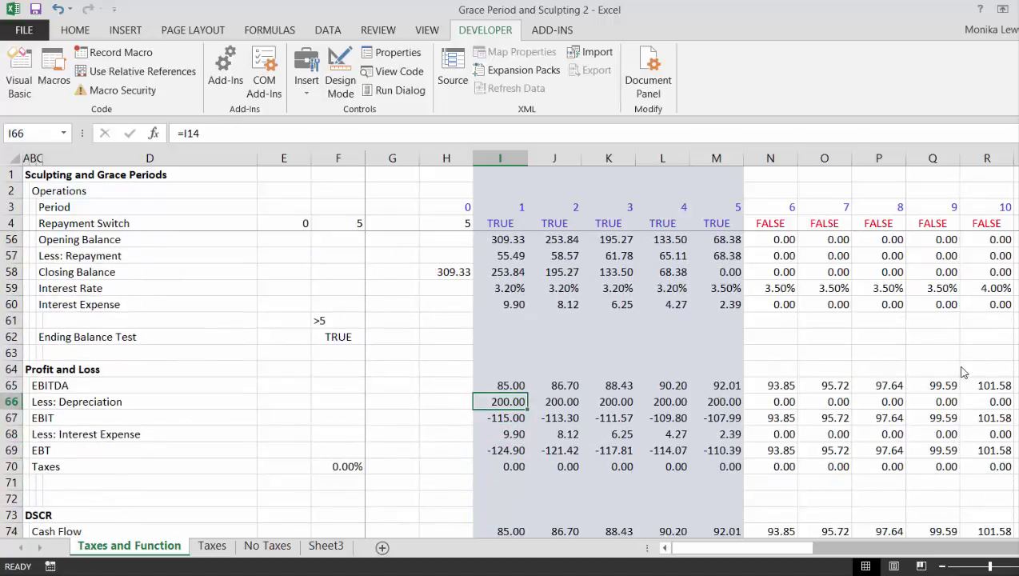
pyautogui.press('Down')
pyautogui.press('Down')
pyautogui.press('Down')
pyautogui.press('Down')
pyautogui.press('Down')
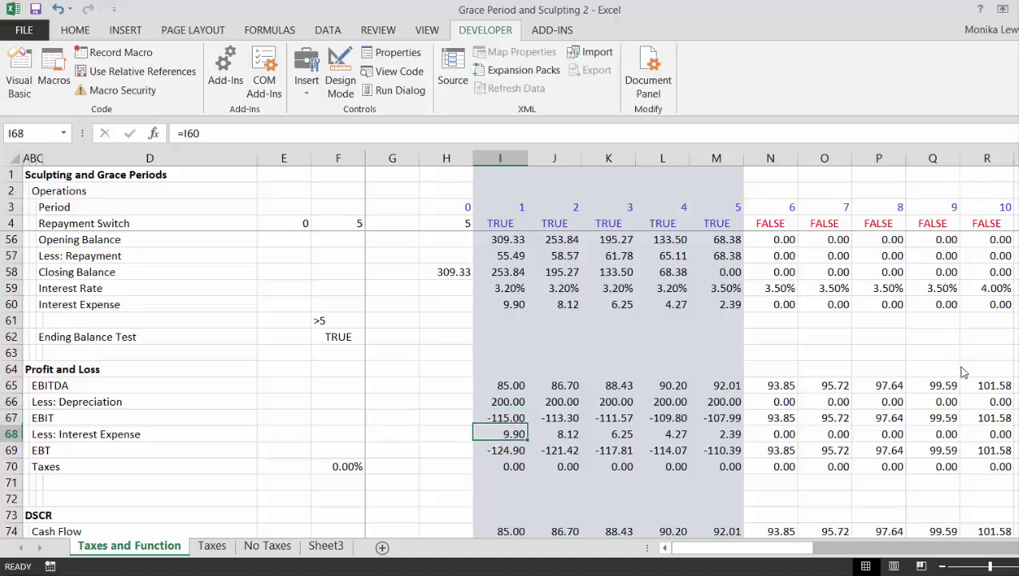
pyautogui.press('Up')
pyautogui.press('Up')
pyautogui.press('Up')
pyautogui.press('Up')
pyautogui.press('Up')
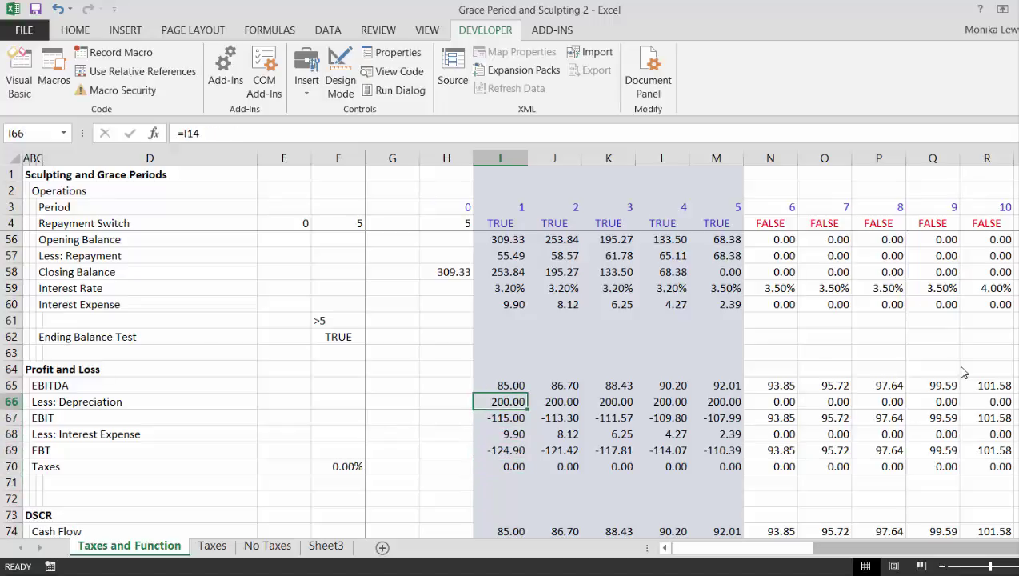
# Step: Review the Taxes row, the DSCR section and the Equity Return section with its summary inputs
pyautogui.press('Down')
pyautogui.press('Down')
pyautogui.press('Down')
pyautogui.press('Down')
pyautogui.press('Down')
pyautogui.press('Down')
pyautogui.press('Down')
pyautogui.press('Down')
pyautogui.press('Down')
pyautogui.press('Down')
pyautogui.press('Down')
pyautogui.press('Down')
pyautogui.press('Down')
pyautogui.press('Down')
pyautogui.press('Down')
pyautogui.press('Down')
pyautogui.press('Down')
pyautogui.press('Down')
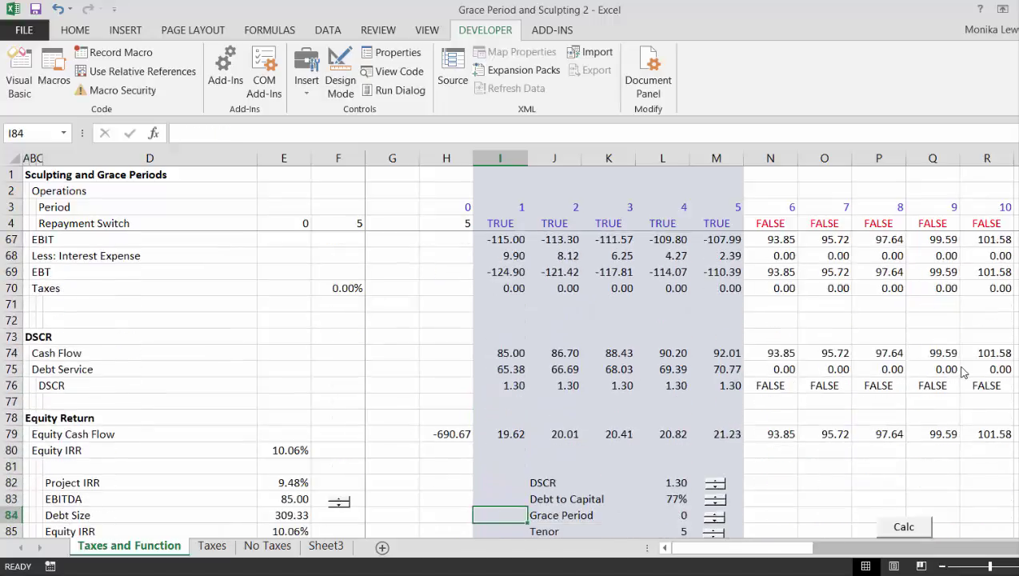
pyautogui.press('Up')
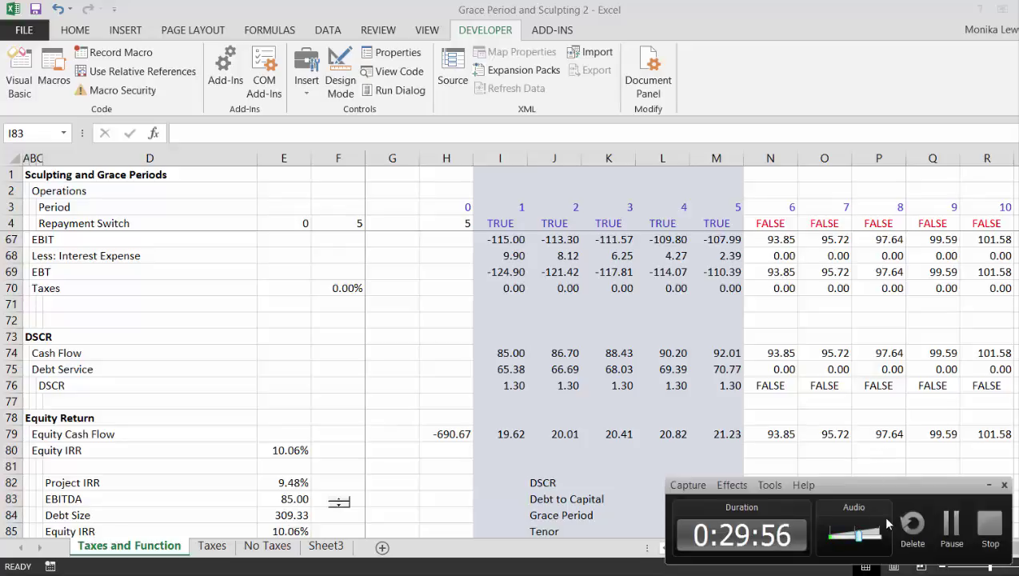
pyautogui.click(990, 484)
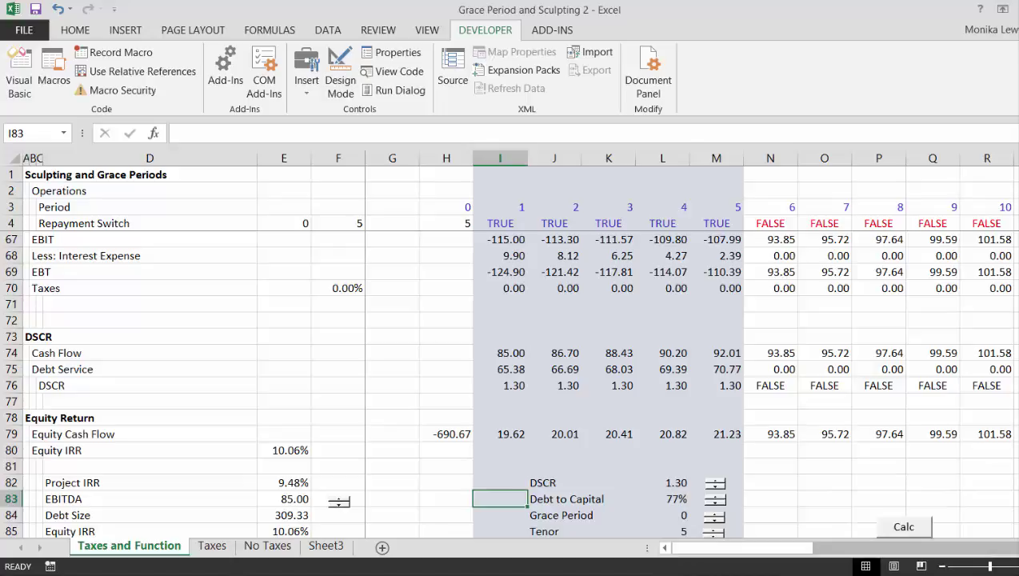
# Step: Switch to the Visual Basic editor and review the module code from the debt_sculpt function up to the copy_paste macro
pyautogui.moveTo(304, 564)
pyautogui.click(462, 516)
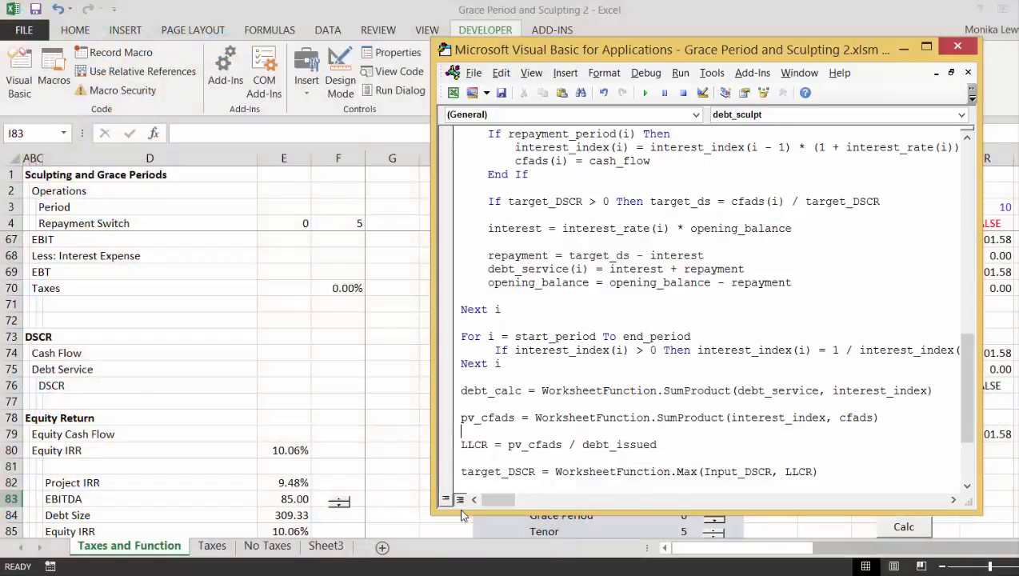
pyautogui.press('Up')
pyautogui.press('Up')
pyautogui.press('Up')
pyautogui.press('Up')
pyautogui.press('Up')
pyautogui.press('Up')
pyautogui.press('Up')
pyautogui.press('Up')
pyautogui.press('Up')
pyautogui.press('Up')
pyautogui.press('Up')
pyautogui.press('Up')
pyautogui.press('Up')
pyautogui.press('Up')
pyautogui.press('Up')
pyautogui.press('Up')
pyautogui.press('Up')
pyautogui.press('Up')
pyautogui.press('Up')
pyautogui.press('Up')
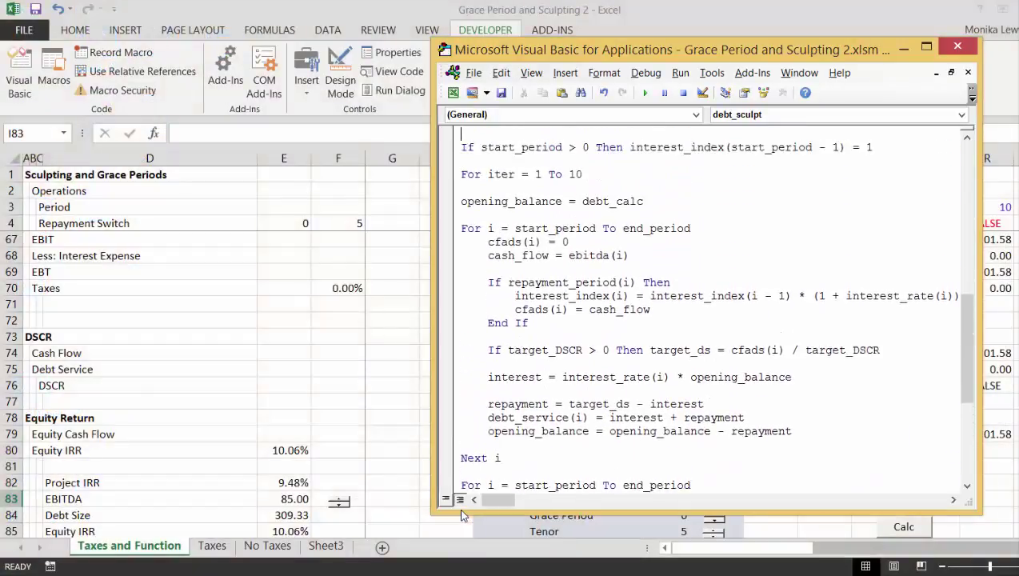
pyautogui.press('Down')
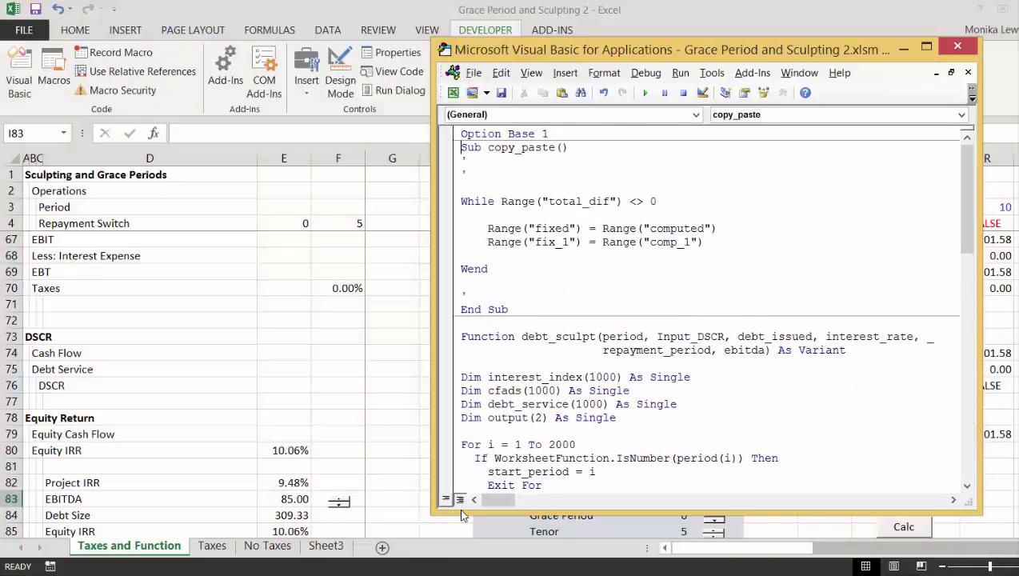
# Step: Examine the debt_sculpt function code from its declarations through the period loops to the debt service and opening balance lines
pyautogui.press('Down')
pyautogui.press('Down')
pyautogui.press('Down')
pyautogui.press('Down')
pyautogui.press('Down')
pyautogui.press('Down')
pyautogui.press('Down')
pyautogui.press('Down')
pyautogui.press('Down')
pyautogui.press('Down')
pyautogui.press('Down')
pyautogui.press('Down')
pyautogui.press('Down')
pyautogui.press('Down')
pyautogui.press('Down')
pyautogui.press('Down')
pyautogui.press('Down')
pyautogui.press('Down')
pyautogui.press('Down')
pyautogui.press('Down')
pyautogui.press('Down')
pyautogui.press('Down')
pyautogui.press('Down')
pyautogui.press('Down')
pyautogui.press('Down')
pyautogui.press('Down')
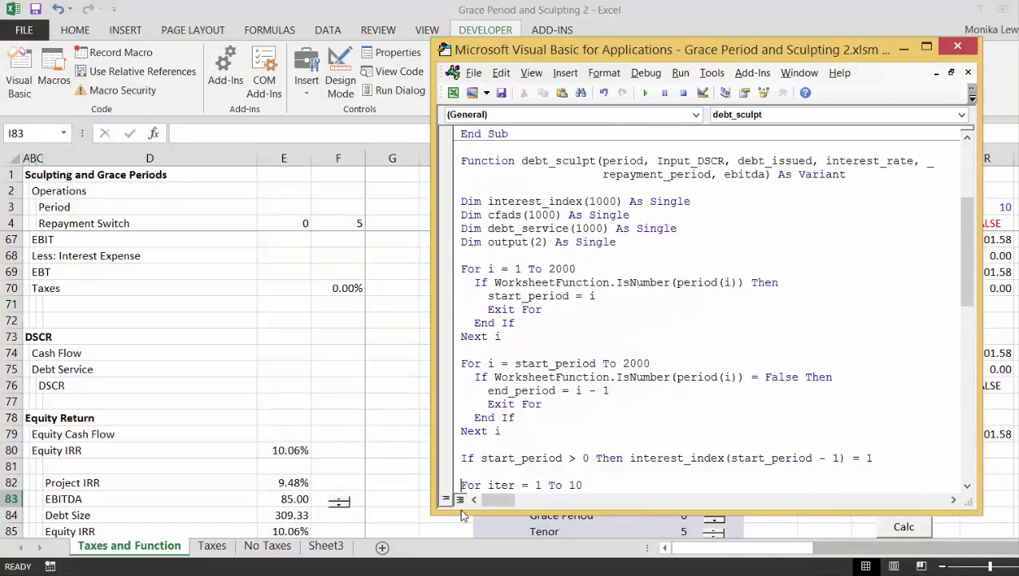
pyautogui.press('Down')
pyautogui.press('Down')
pyautogui.press('Down')
pyautogui.press('Down')
pyautogui.press('Down')
pyautogui.press('Down')
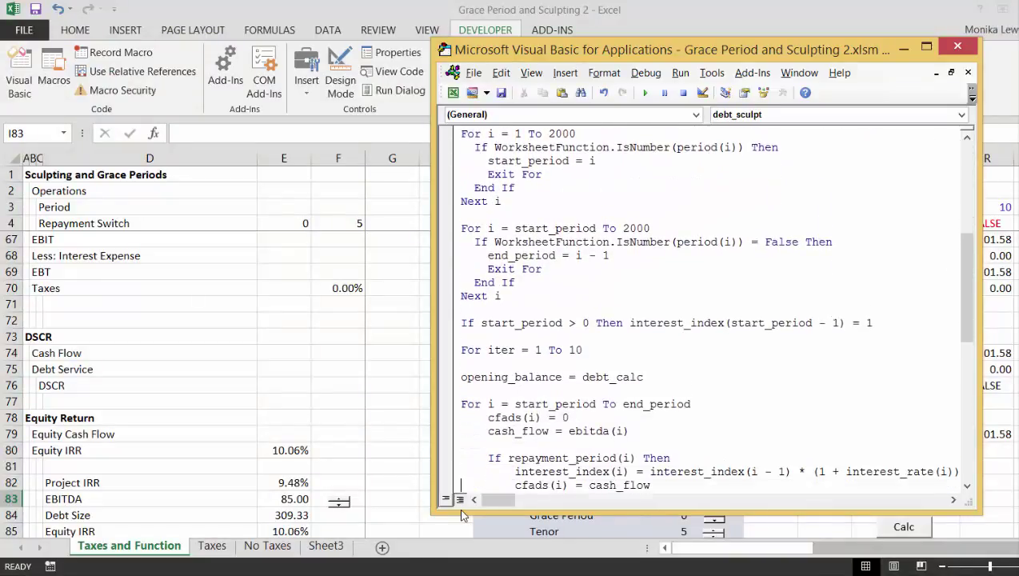
pyautogui.press('Up')
pyautogui.press('Up')
pyautogui.press('Up')
pyautogui.press('Up')
pyautogui.press('Up')
pyautogui.press('Up')
pyautogui.press('Up')
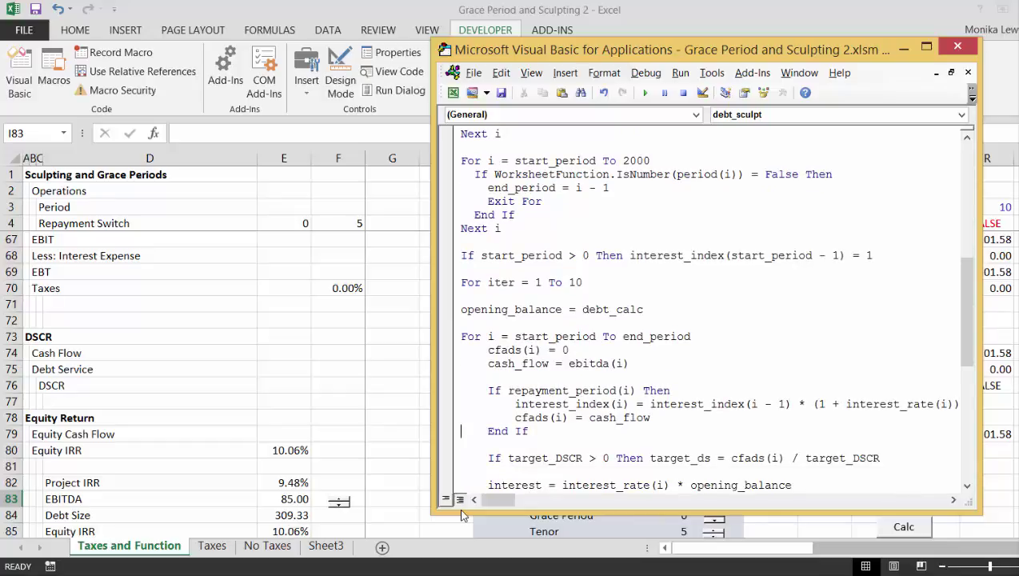
pyautogui.press('Down')
pyautogui.press('Down')
pyautogui.press('Down')
pyautogui.press('Down')
pyautogui.press('Down')
pyautogui.press('Down')
pyautogui.press('Down')
pyautogui.press('Down')
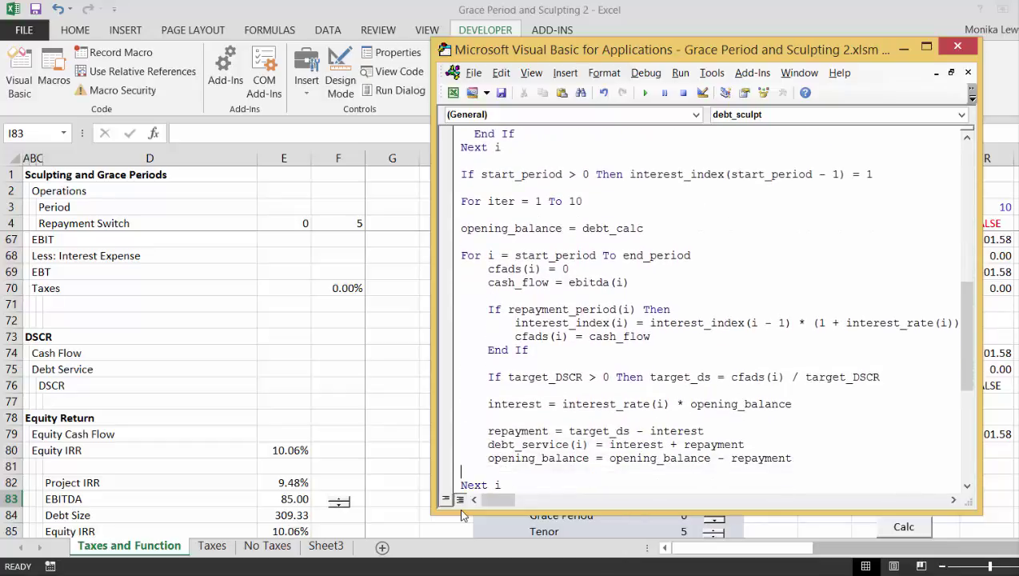
# Step: Add the line "taxes = ebt * tax_rate" between the cash_flow assignment and the repayment_period condition in debt_sculpt
pyautogui.press('Down')
pyautogui.press('Return')
pyautogui.press('Return')
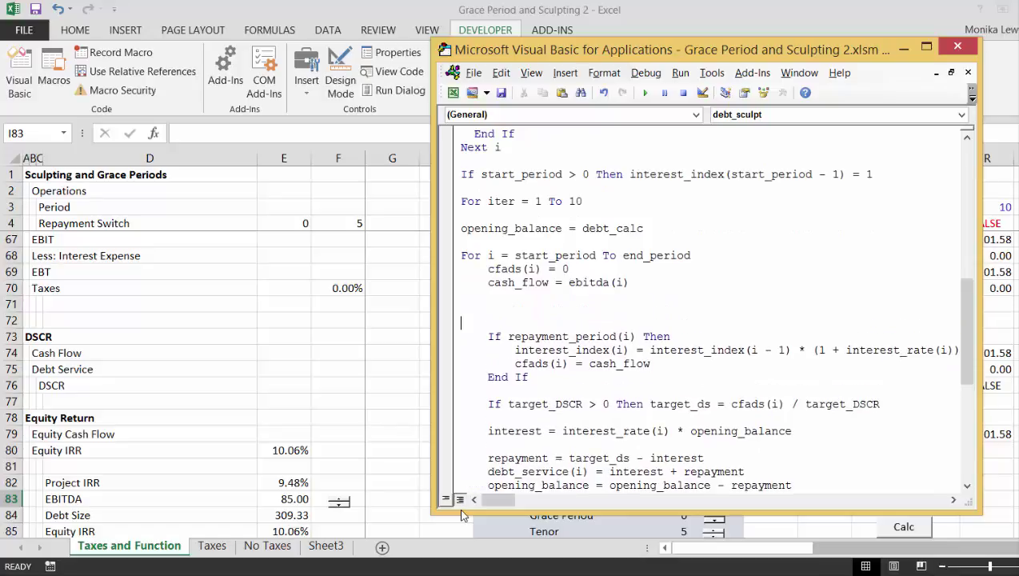
pyautogui.press('Up')
pyautogui.press('Up')
pyautogui.write('taxes = ebt * tax_rate')
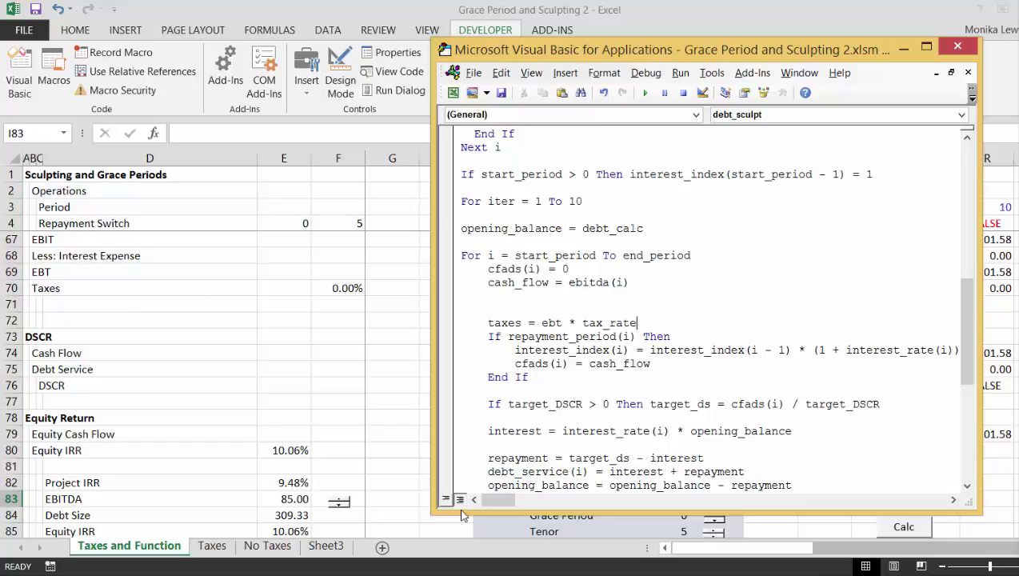
pyautogui.press('Return')
# Step: Add tax_rate as the last argument of the debt_sculpt function, following ebitda
pyautogui.press('Up')
pyautogui.press('Up')
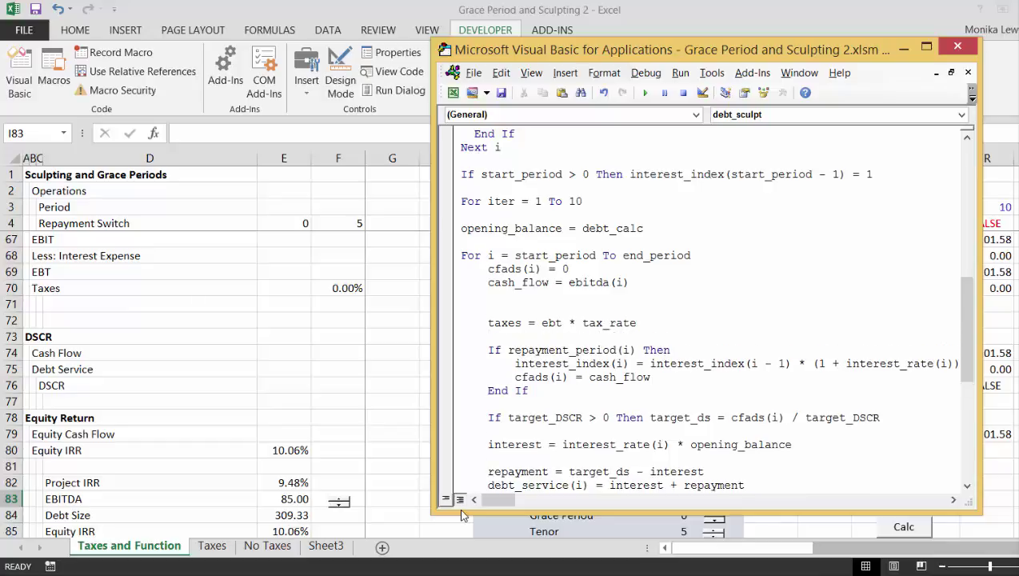
pyautogui.press('Up')
pyautogui.press('Up')
pyautogui.press('Up')
pyautogui.press('Up')
pyautogui.press('Up')
pyautogui.press('Up')
pyautogui.press('Up')
pyautogui.press('Up')
pyautogui.press('Up')
pyautogui.press('Up')
pyautogui.press('Up')
pyautogui.press('Up')
pyautogui.press('Up')
pyautogui.press('Up')
pyautogui.press('Up')
pyautogui.press('Up')
pyautogui.press('Up')
pyautogui.press('Up')
pyautogui.press('Up')
pyautogui.press('Up')
pyautogui.press('Up')
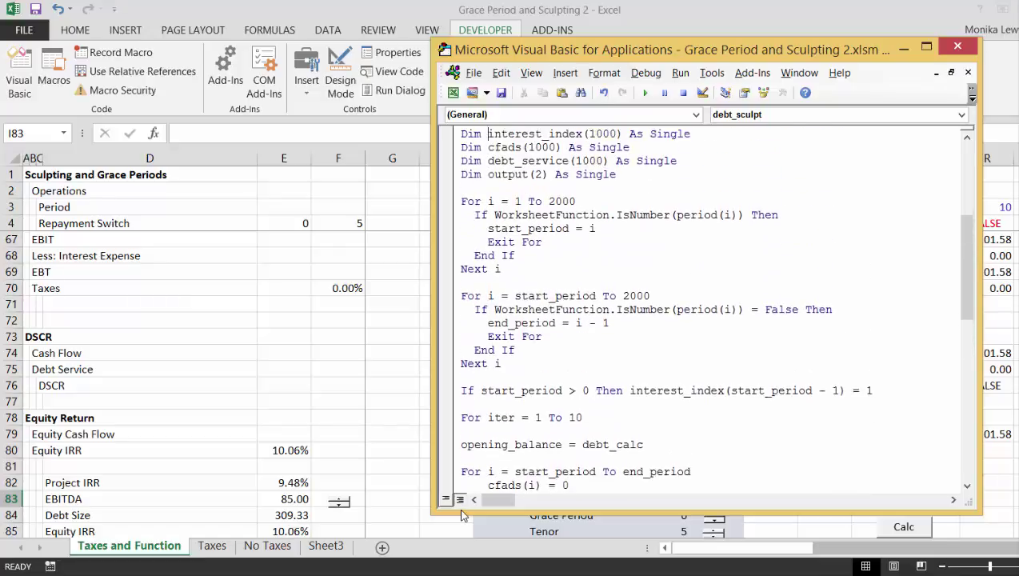
pyautogui.press('Down')
pyautogui.press('Down')
pyautogui.press('Down')
pyautogui.press('Down')
pyautogui.press('Down')
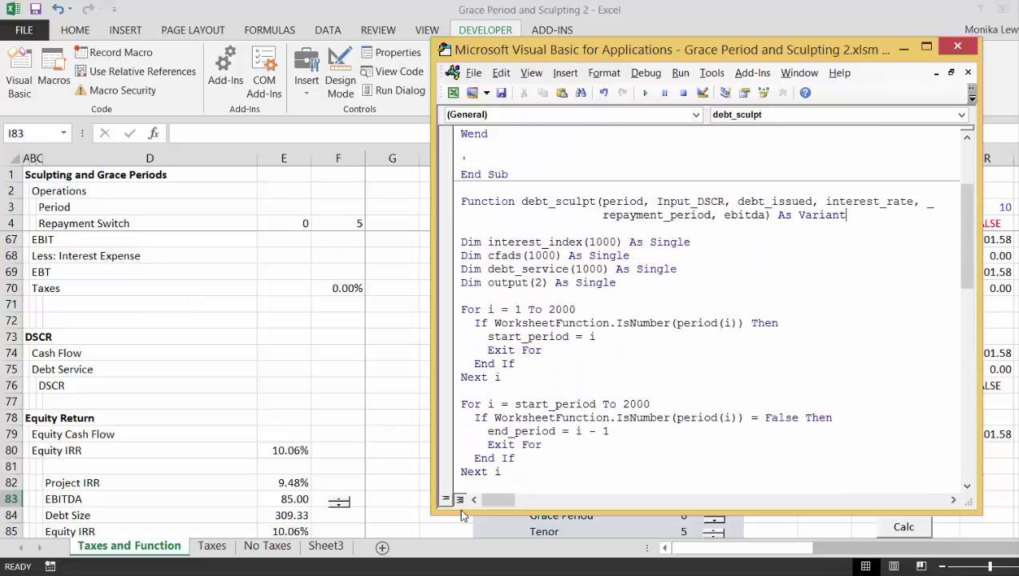
pyautogui.press('Left')
pyautogui.press('Left')
pyautogui.press('Left')
pyautogui.press('Left')
pyautogui.press('Left')
pyautogui.press('Left')
pyautogui.press('Left')
pyautogui.press('Left')
pyautogui.press('Left')
pyautogui.press('Left')
pyautogui.press('Left')
pyautogui.write(',tax_')
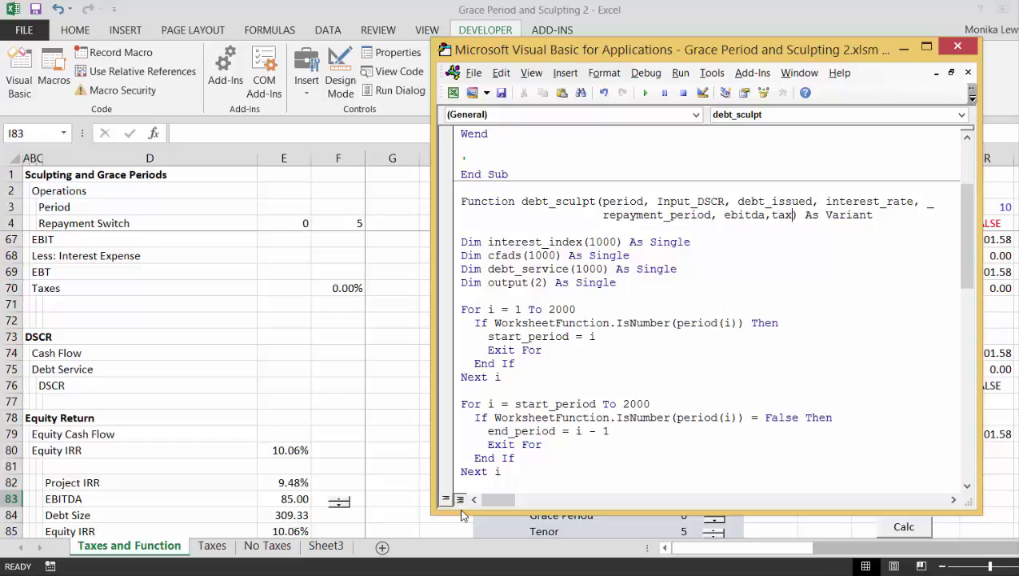
pyautogui.write('rate')
# Step: Insert the line "ebt = ebit - interest" directly above the taxes calculation in the debt_sculpt loop
pyautogui.press('Down')
pyautogui.press('Down')
pyautogui.press('Down')
pyautogui.press('Down')
pyautogui.press('Down')
pyautogui.press('Down')
pyautogui.press('Down')
pyautogui.press('Down')
pyautogui.press('Down')
pyautogui.press('Down')
pyautogui.press('Down')
pyautogui.press('Down')
pyautogui.press('Down')
pyautogui.press('Down')
pyautogui.press('Down')
pyautogui.press('Down')
pyautogui.press('Down')
pyautogui.press('Down')
pyautogui.press('Down')
pyautogui.press('Down')
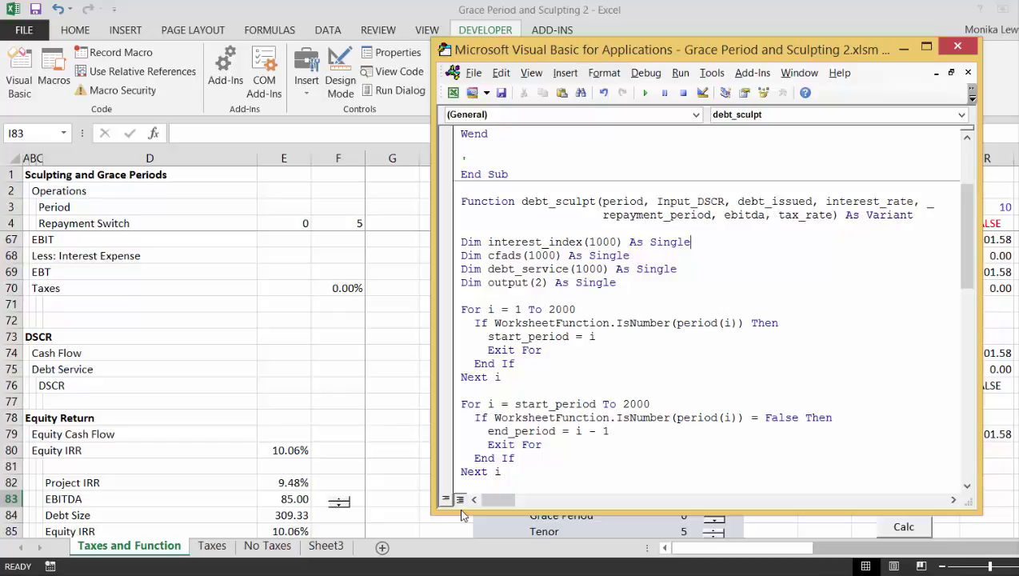
pyautogui.press('Down')
pyautogui.press('Down')
pyautogui.press('Down')
pyautogui.press('Down')
pyautogui.press('Down')
pyautogui.press('Down')
pyautogui.press('Down')
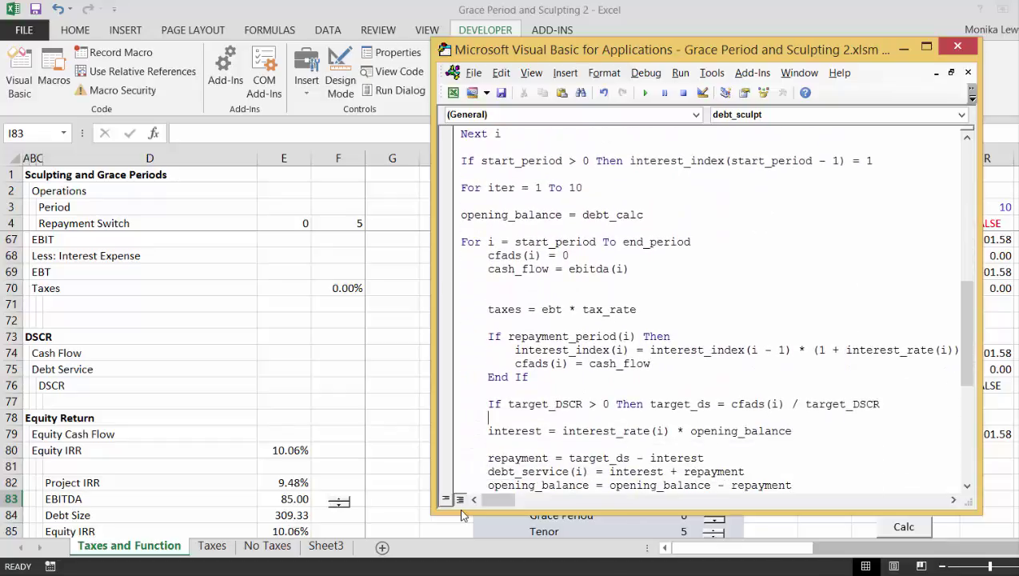
pyautogui.press('Up')
pyautogui.press('Up')
pyautogui.press('Up')
pyautogui.press('Up')
pyautogui.press('Up')
pyautogui.write('ebt =')
pyautogui.press('BackSpace')
pyautogui.press('BackSpace')
pyautogui.press('BackSpace')
pyautogui.press('BackSpace')
pyautogui.press('BackSpace')
pyautogui.press('BackSpace')
pyautogui.press('BackSpace')
pyautogui.press('BackSpace')
pyautogui.press('BackSpace')
pyautogui.write('= ebit -')
pyautogui.press('BackSpace')
pyautogui.press('BackSpace')
pyautogui.write('- interest')
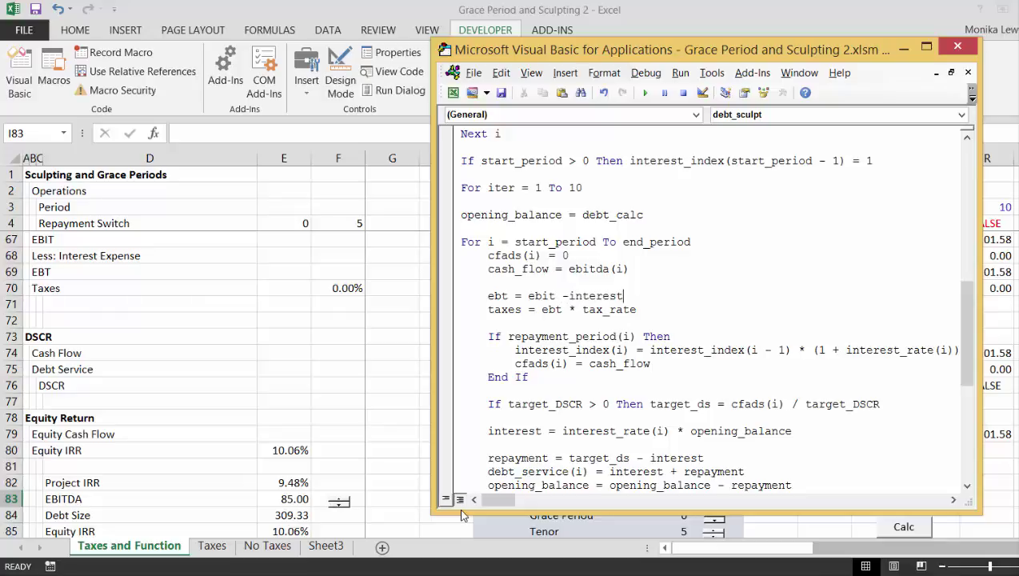
# Step: Examine the loop code below the tax lines, covering target debt service, interest, repayment and opening balance
pyautogui.press('Up')
pyautogui.press('Down')
pyautogui.press('Down')
pyautogui.press('Down')
pyautogui.press('Down')
pyautogui.press('Down')
pyautogui.press('Down')
pyautogui.press('Down')
pyautogui.press('Down')
pyautogui.press('Down')
pyautogui.press('Down')
pyautogui.press('Down')
pyautogui.press('Down')
pyautogui.press('Down')
pyautogui.press('Down')
pyautogui.press('Down')
pyautogui.press('Down')
pyautogui.press('Down')
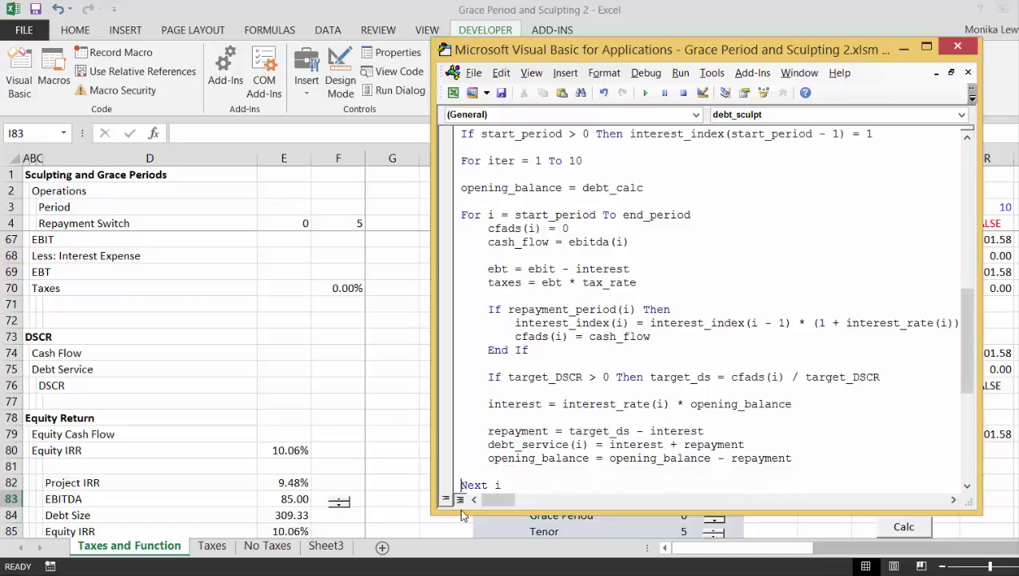
# Step: Examine the ebt and taxes lines in the loop together with the interest and debt service code below them
pyautogui.press('Up')
pyautogui.press('Up')
pyautogui.press('Up')
pyautogui.press('Up')
pyautogui.press('Up')
pyautogui.press('Up')
pyautogui.press('Up')
pyautogui.press('Up')
pyautogui.press('Up')
pyautogui.press('Up')
pyautogui.press('Up')
pyautogui.press('Up')
pyautogui.hotkey('shift', 'Down')
pyautogui.hotkey('shift', 'Down')
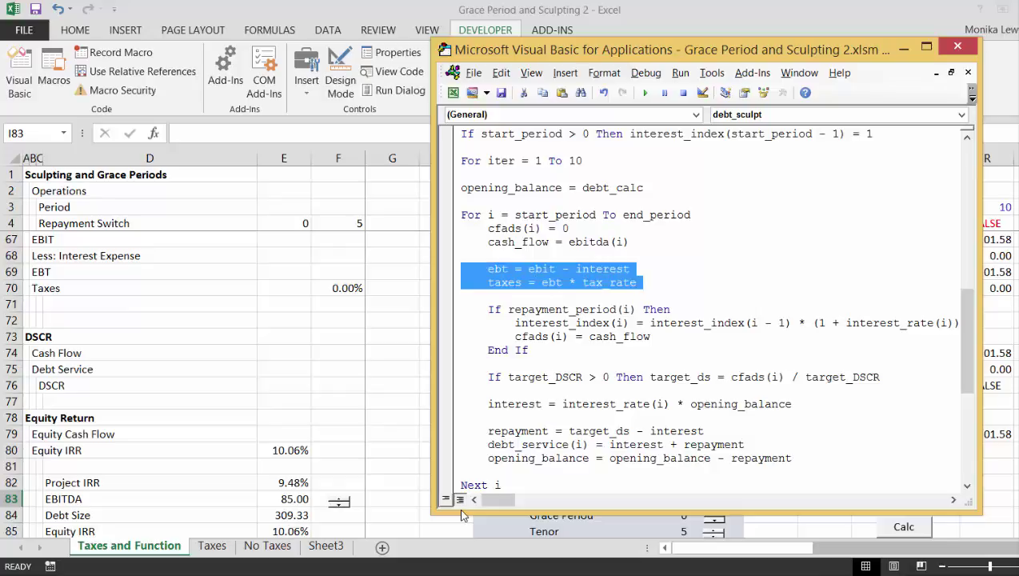
pyautogui.press('Escape')
pyautogui.press('Down')
pyautogui.press('Down')
pyautogui.press('Down')
pyautogui.press('Down')
pyautogui.press('Down')
pyautogui.press('Down')
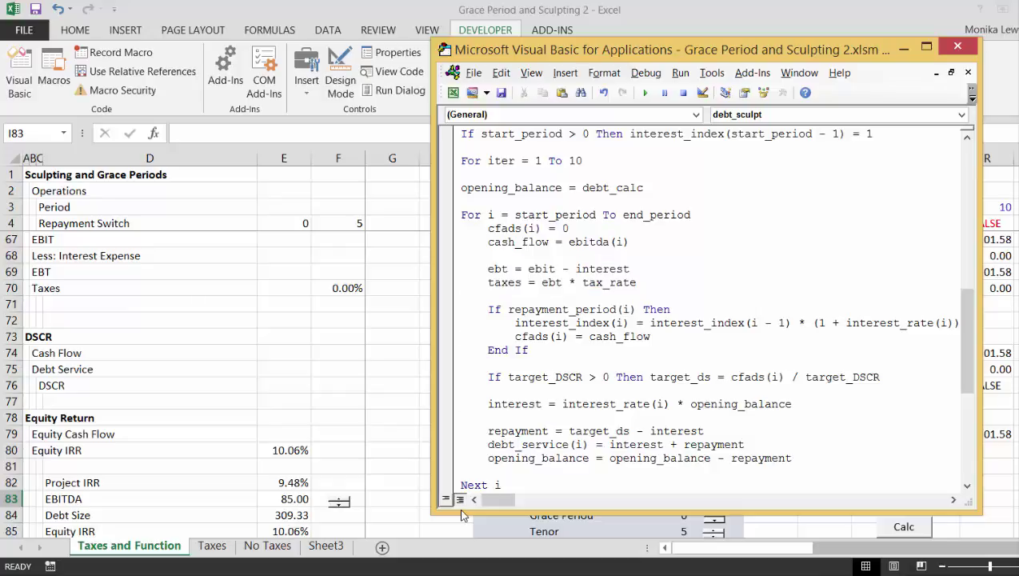
pyautogui.press('Down')
# Step: Insert the line "ebit = ebitda(i) - depreciation(i)" directly above the ebt calculation in the debt_sculpt loop
pyautogui.press('Up')
pyautogui.press('Up')
pyautogui.press('Up')
pyautogui.press('Up')
pyautogui.press('Up')
pyautogui.press('Up')
pyautogui.press('Return')
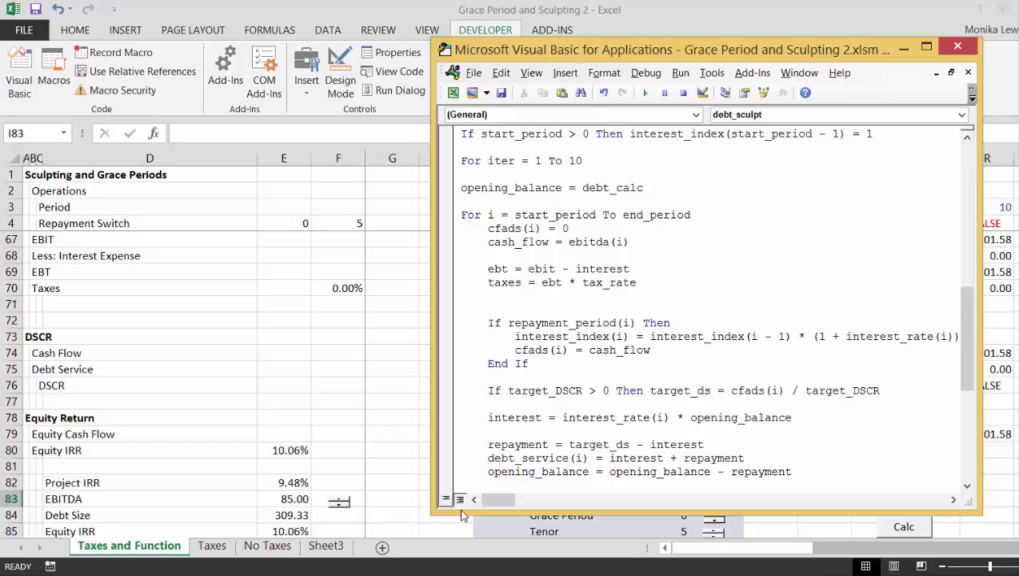
pyautogui.press('Up')
pyautogui.press('Up')
pyautogui.press('Up')
pyautogui.press('Up')
pyautogui.press('Up')
pyautogui.press('Return')
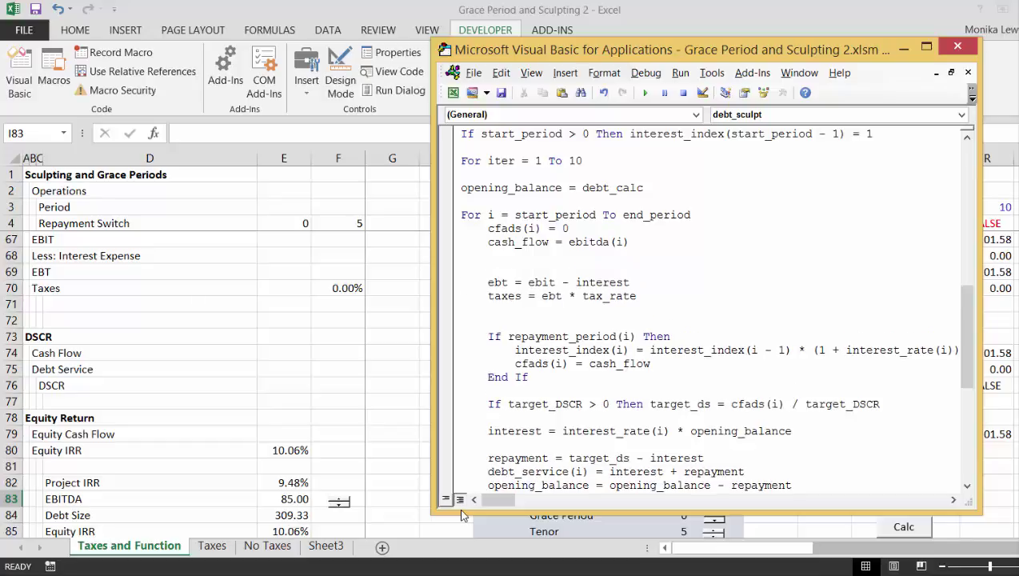
pyautogui.write('ebo')
pyautogui.press('BackSpace')
pyautogui.write('it = ebitda(i) ')
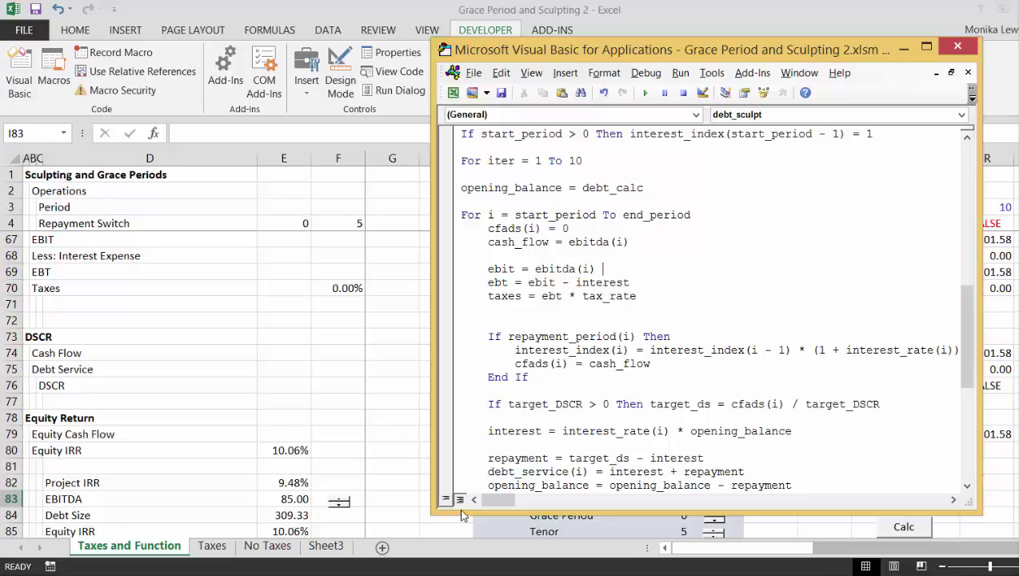
pyautogui.write('- depreciation(')
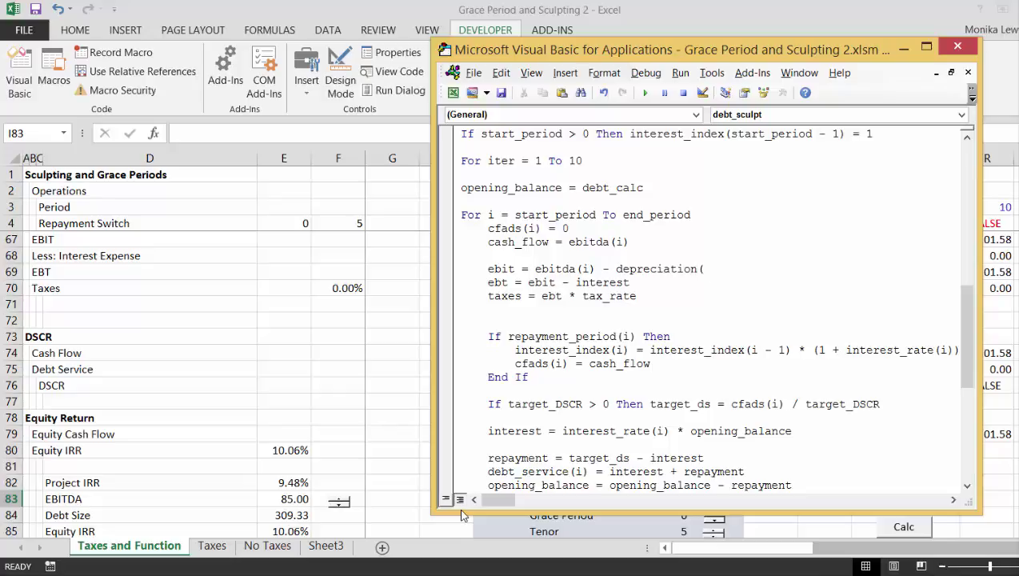
pyautogui.write('i)')
# Step: Add depreciation as the last argument of the debt_sculpt function, on a new continuation line following tax_rate
pyautogui.press('Up')
pyautogui.press('Up')
pyautogui.press('Up')
pyautogui.press('Up')
pyautogui.press('Up')
pyautogui.press('Up')
pyautogui.press('Up')
pyautogui.press('Up')
pyautogui.press('Up')
pyautogui.press('Up')
pyautogui.press('Up')
pyautogui.press('Up')
pyautogui.press('Up')
pyautogui.press('Up')
pyautogui.press('Up')
pyautogui.press('Up')
pyautogui.press('Up')
pyautogui.press('Up')
pyautogui.press('Up')
pyautogui.press('Up')
pyautogui.press('Up')
pyautogui.press('Up')
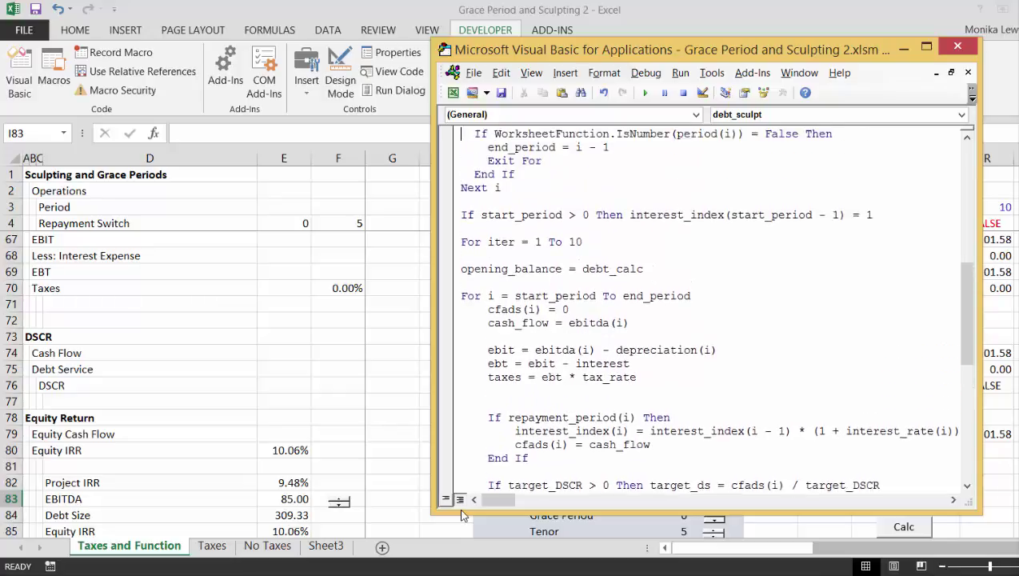
pyautogui.press('Up')
pyautogui.press('Up')
pyautogui.press('Up')
pyautogui.press('Up')
pyautogui.press('Up')
pyautogui.press('Up')
pyautogui.press('Up')
pyautogui.press('Up')
pyautogui.press('Up')
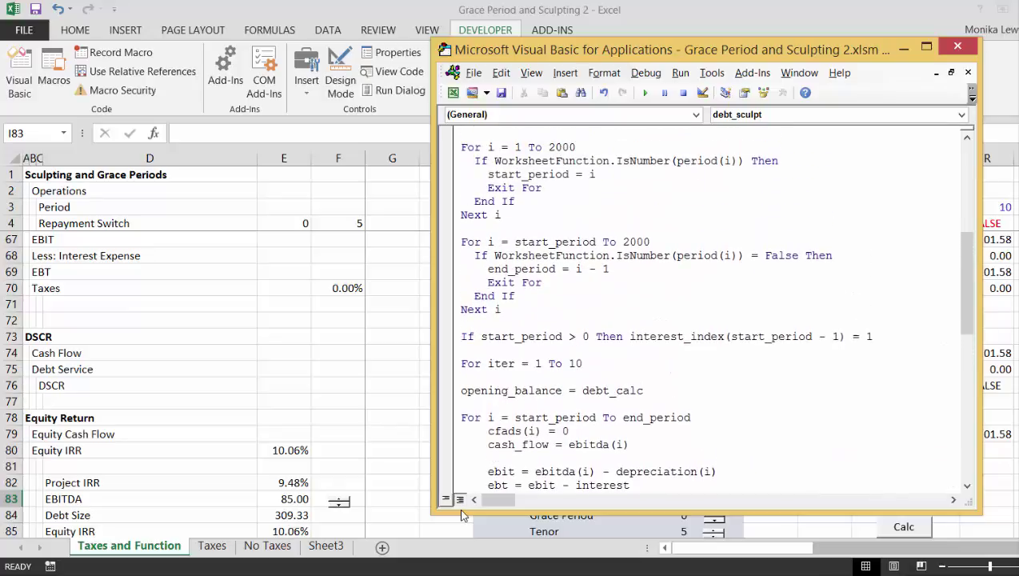
pyautogui.press('Up')
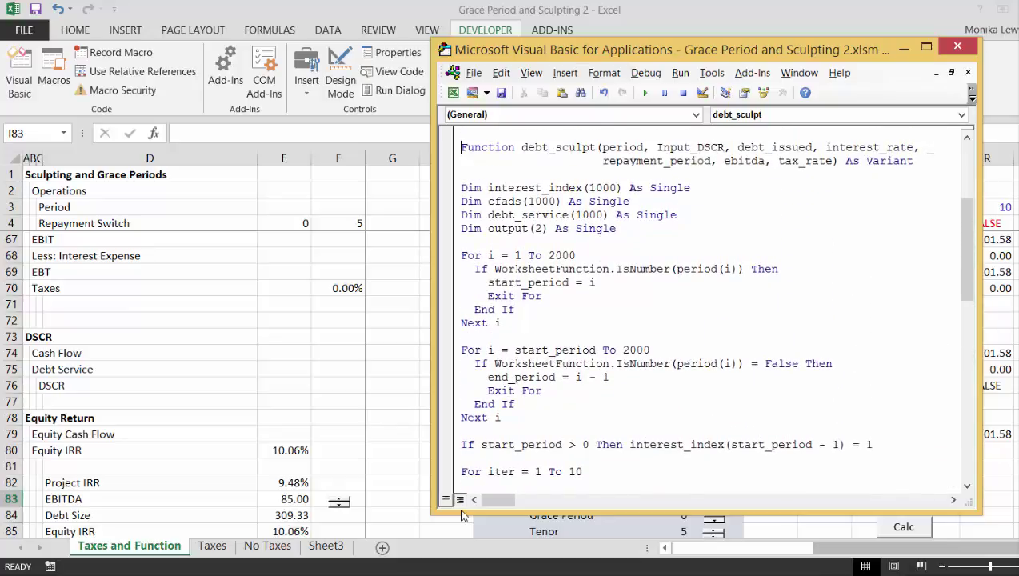
pyautogui.press('Down')
pyautogui.press('Down')
pyautogui.press('End')
pyautogui.press('Left')
pyautogui.press('Left')
pyautogui.press('Left')
pyautogui.press('Left')
pyautogui.press('Left')
pyautogui.press('Left')
pyautogui.press('Left')
pyautogui.press('Left')
pyautogui.press('Left')
pyautogui.press('Left')
pyautogui.press('Left')
pyautogui.press('Left')
pyautogui.write(', _')
pyautogui.press('Return')
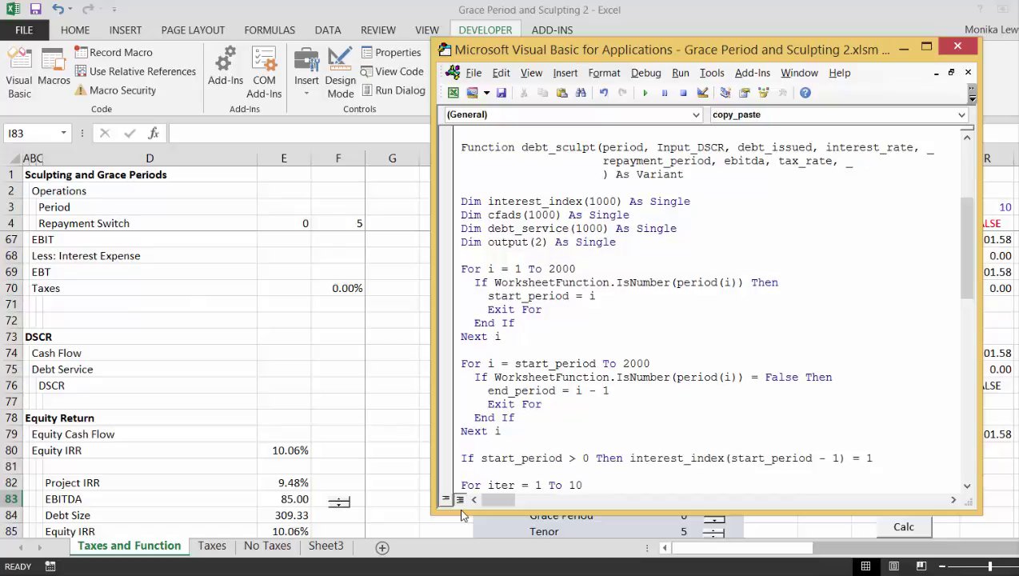
pyautogui.write('depre')
pyautogui.write('ciation')
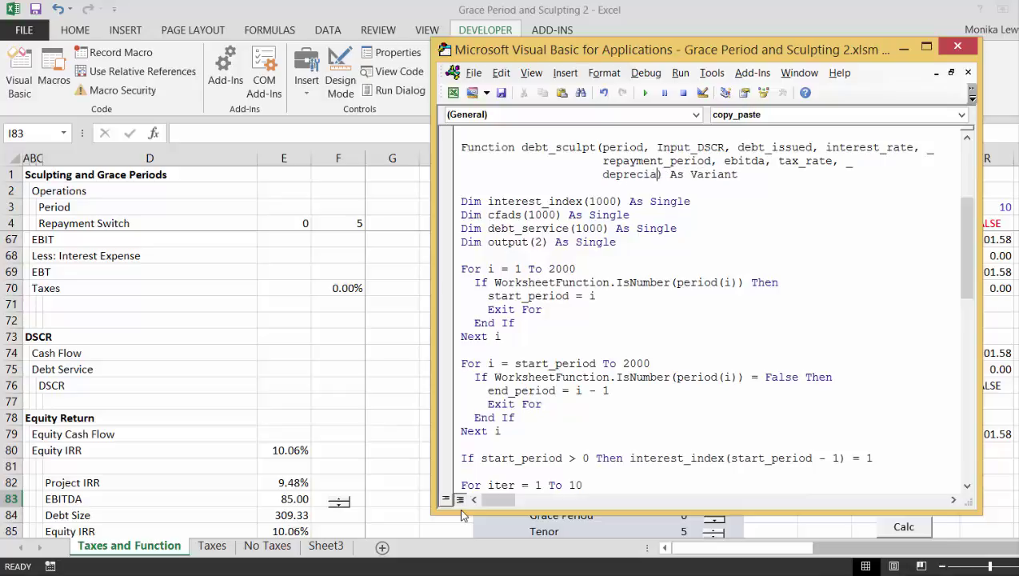
# Step: Review the loop code from the cash_flow assignment through the tax lines to the repayment_period condition
pyautogui.press('Down')
pyautogui.press('Down')
pyautogui.press('Down')
pyautogui.press('Down')
pyautogui.press('Down')
pyautogui.press('Down')
pyautogui.press('Down')
pyautogui.press('Down')
pyautogui.press('Down')
pyautogui.press('Down')
pyautogui.press('Down')
pyautogui.press('Down')
pyautogui.press('Down')
pyautogui.press('Down')
pyautogui.press('Down')
pyautogui.press('Down')
pyautogui.press('Down')
pyautogui.press('Down')
pyautogui.press('Down')
pyautogui.press('Down')
pyautogui.press('Down')
pyautogui.press('Down')
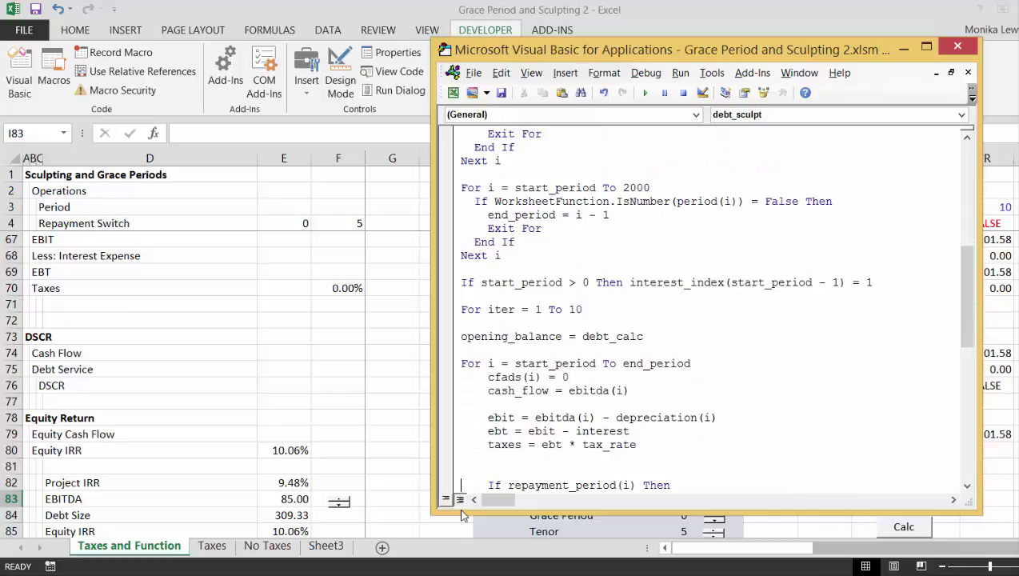
pyautogui.press('Up')
pyautogui.press('Up')
pyautogui.press('Up')
pyautogui.press('Up')
pyautogui.press('Down')
pyautogui.press('Down')
pyautogui.press('Down')
pyautogui.press('Down')
pyautogui.press('Down')
pyautogui.press('Down')
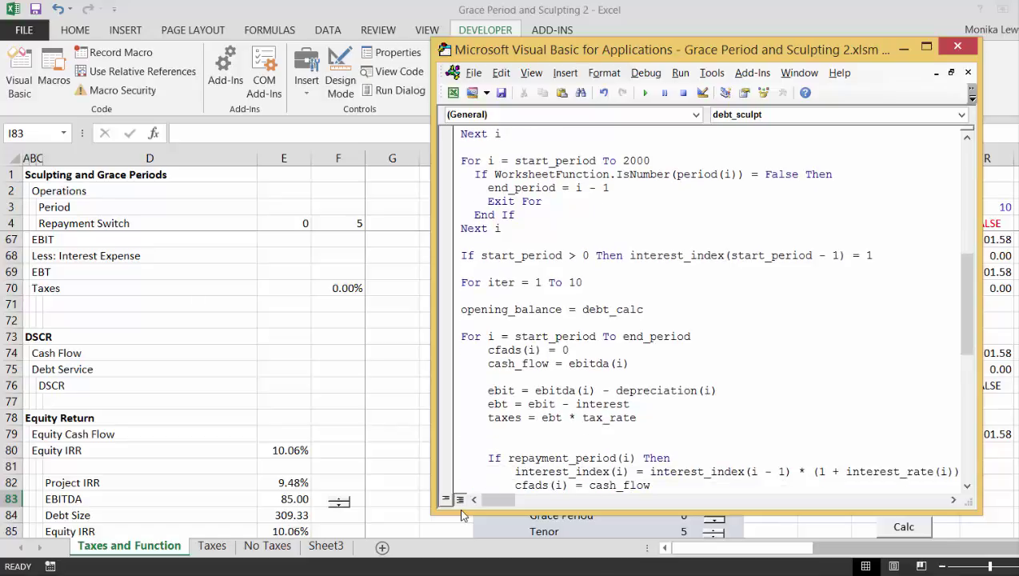
# Step: Move the line "cash_flow = ebitda(i)" below the taxes calculation, separated from it by a blank line
pyautogui.press('Up')
pyautogui.press('Up')
pyautogui.press('Up')
pyautogui.press('Up')
pyautogui.press('Up')
pyautogui.press('Up')
pyautogui.press('Up')
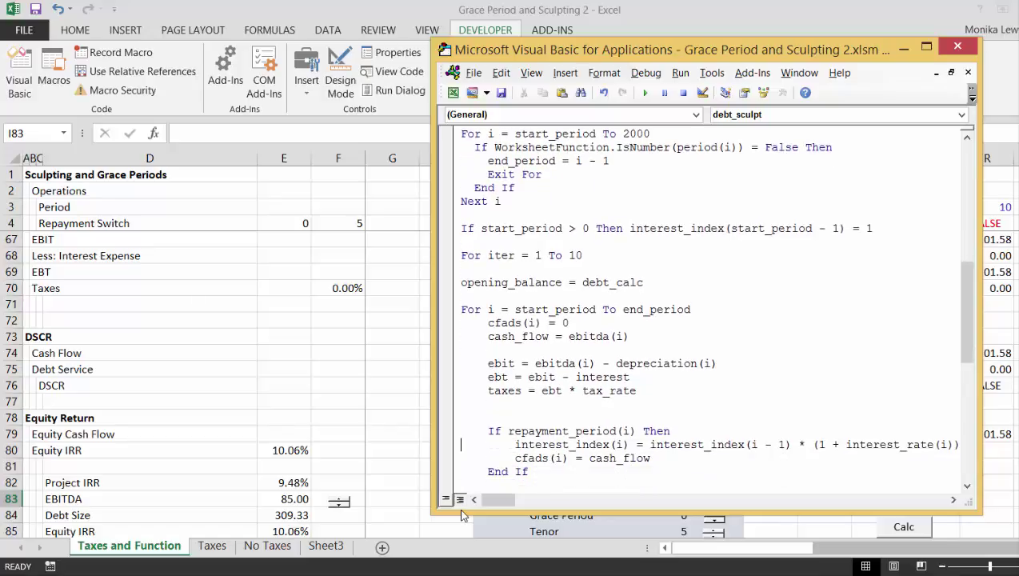
pyautogui.press('Up')
pyautogui.press('Up')
pyautogui.press('Up')
pyautogui.press('Up')
pyautogui.hotkey('shift', 'Down')
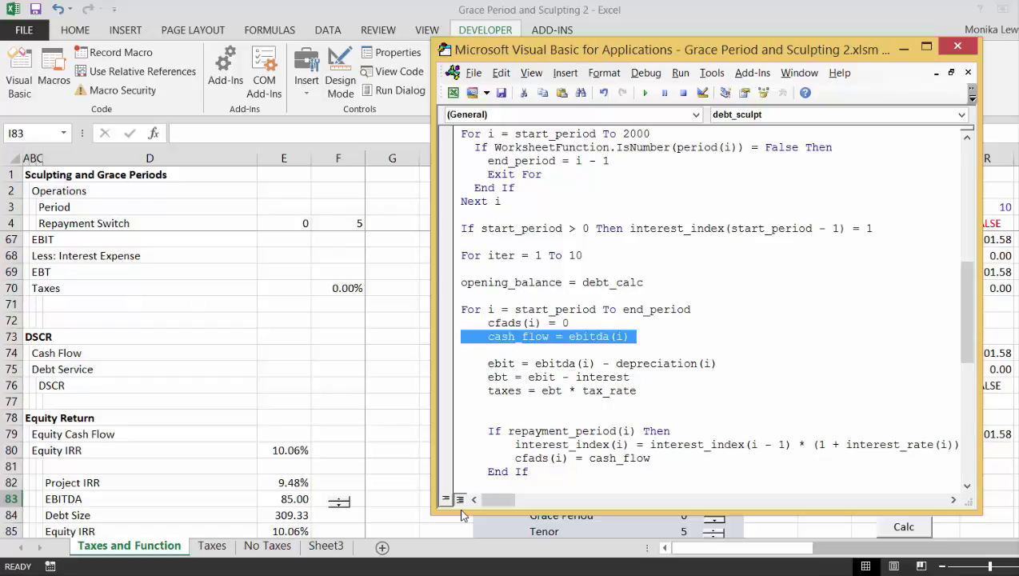
pyautogui.hotkey('ctrl', 'x')
pyautogui.press('Down')
pyautogui.press('Down')
pyautogui.press('Down')
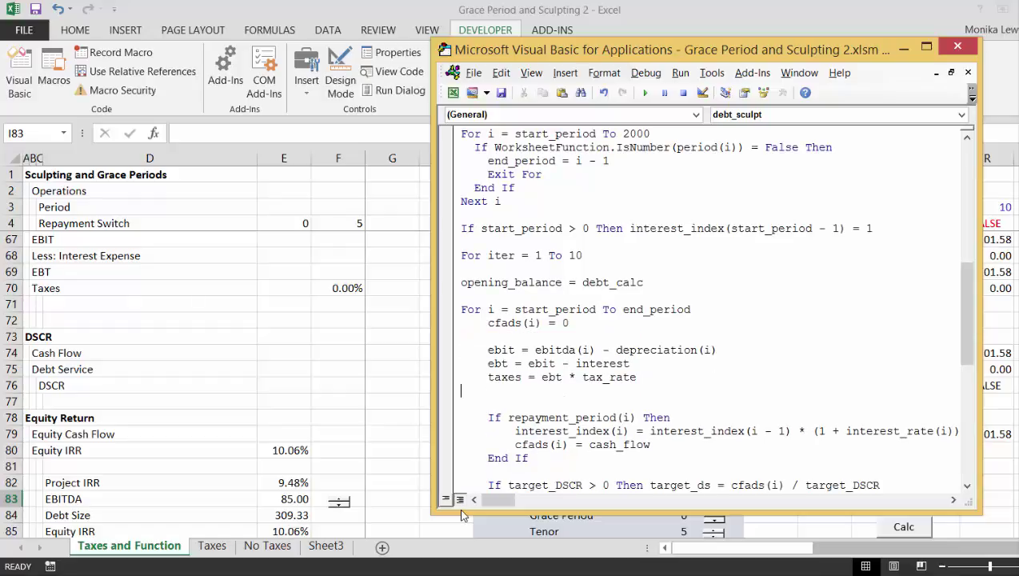
pyautogui.press('Return')
pyautogui.hotkey('ctrl', 'v')
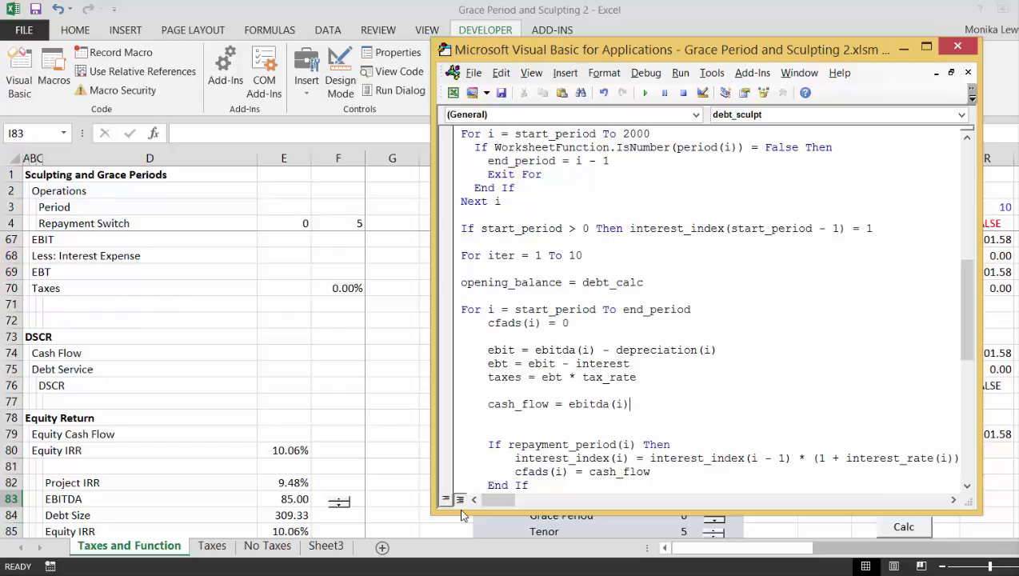
# Step: Extend the cash flow formula to "cash_flow = ebitda(i) - taxes" and remove the extra blank line below it
pyautogui.write('- taxes')
pyautogui.press('Down')
pyautogui.press('BackSpace')
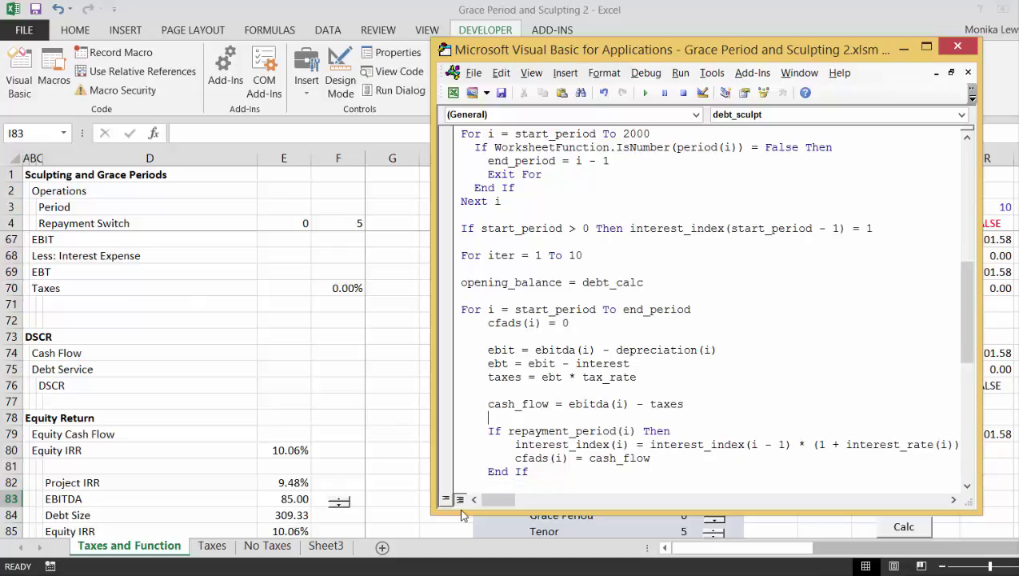
# Step: Examine the rest of the loop, from the repayment_period condition through target debt service, interest and repayment
pyautogui.press('Down')
pyautogui.press('Down')
pyautogui.press('Down')
pyautogui.press('Down')
pyautogui.press('Down')
pyautogui.press('Down')
pyautogui.press('Down')
pyautogui.press('Down')
pyautogui.press('Down')
pyautogui.press('Down')
pyautogui.press('Down')
pyautogui.press('Down')
pyautogui.press('Down')
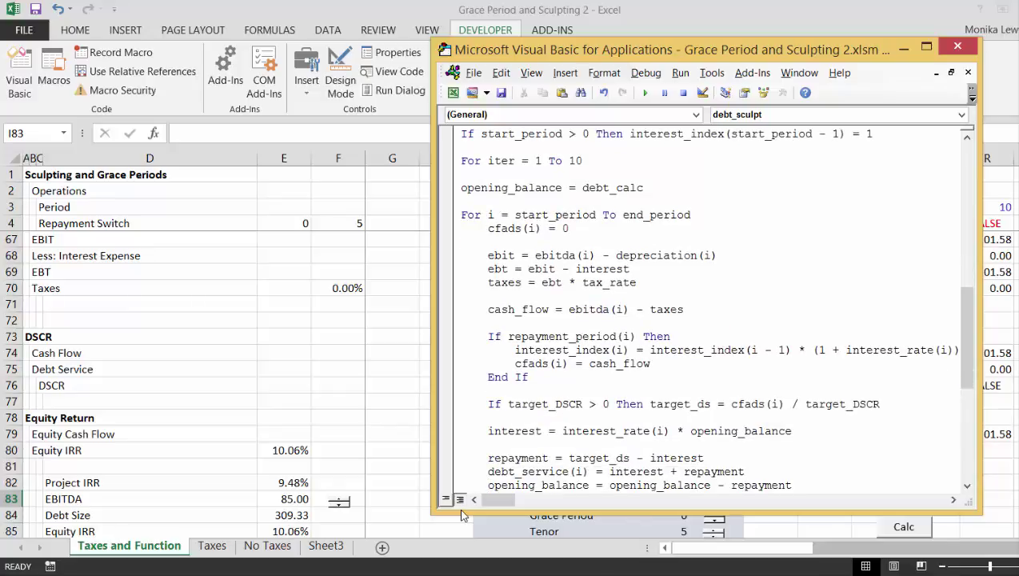
# Step: Move the line "interest = interest_rate(i) * opening_balance" above the ebit calculation, set off by a blank line
pyautogui.press('Up')
pyautogui.press('Up')
pyautogui.press('Up')
pyautogui.hotkey('shift', 'Down')
pyautogui.hotkey('ctrl', 'x')
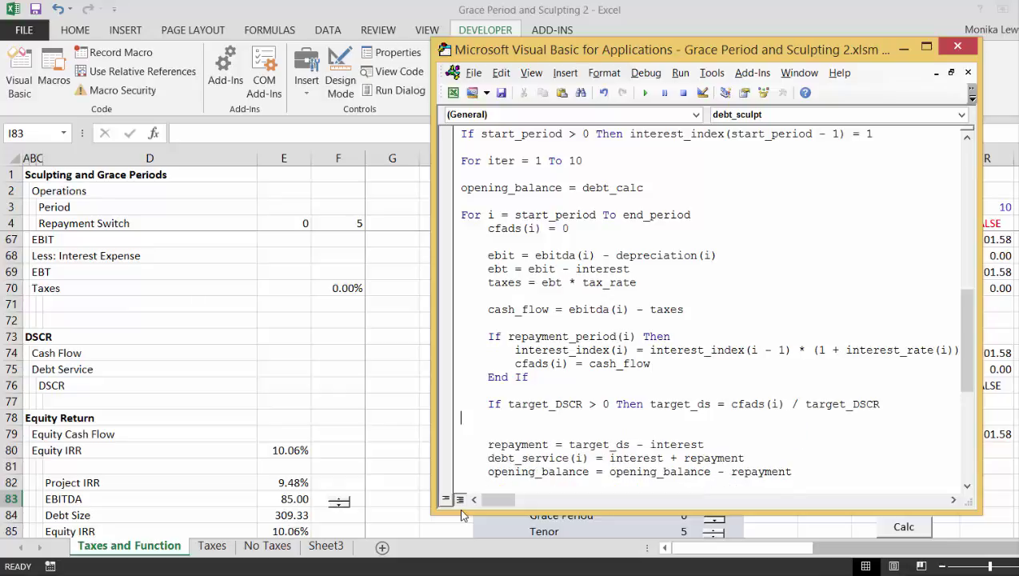
pyautogui.press('Up')
pyautogui.press('Up')
pyautogui.press('Up')
pyautogui.press('Up')
pyautogui.press('Up')
pyautogui.press('Up')
pyautogui.press('Up')
pyautogui.press('Up')
pyautogui.press('Up')
pyautogui.press('Up')
pyautogui.press('Up')
pyautogui.press('Up')
pyautogui.press('Up')
pyautogui.press('Up')
pyautogui.press('Return')
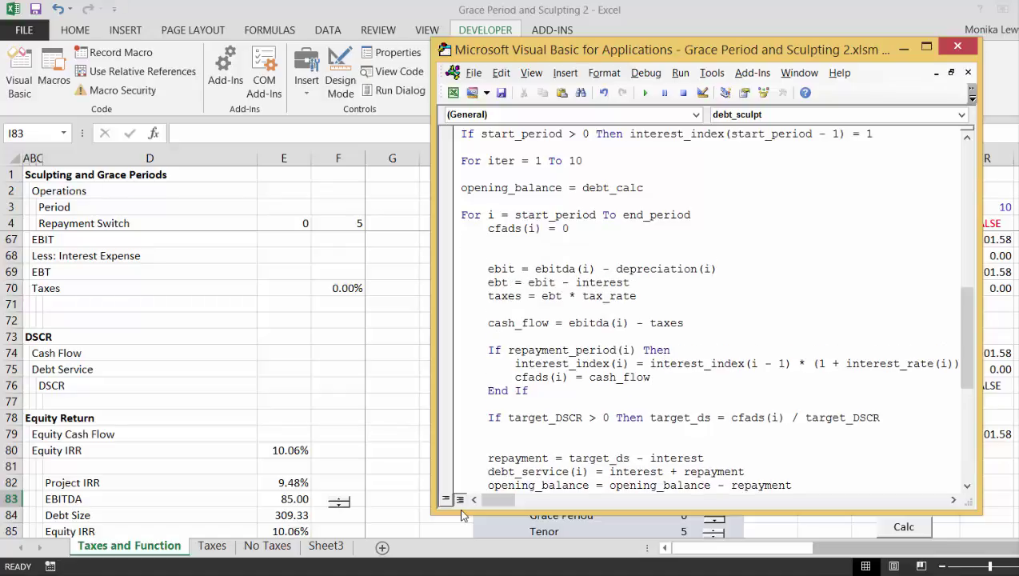
pyautogui.hotkey('ctrl', 'v')
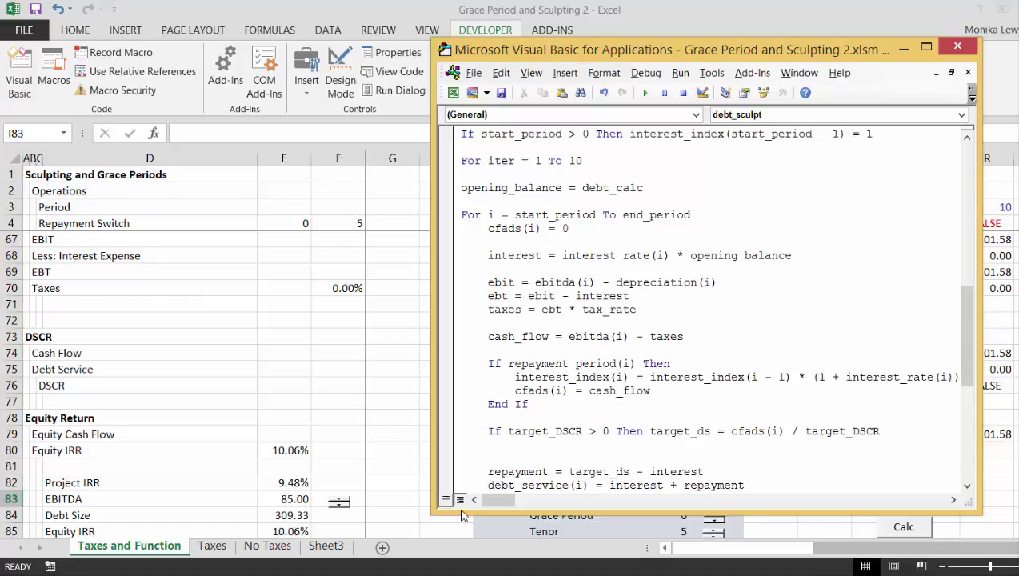
# Step: Remove the extra blank line between the target_ds condition and the repayment calculation
pyautogui.press('Down')
pyautogui.press('Down')
pyautogui.press('Down')
pyautogui.press('Down')
pyautogui.press('Down')
pyautogui.press('Down')
pyautogui.press('Down')
pyautogui.press('Down')
pyautogui.press('Down')
pyautogui.press('Down')
pyautogui.press('Down')
pyautogui.press('Down')
pyautogui.press('Down')
pyautogui.press('Down')
pyautogui.press('BackSpace')
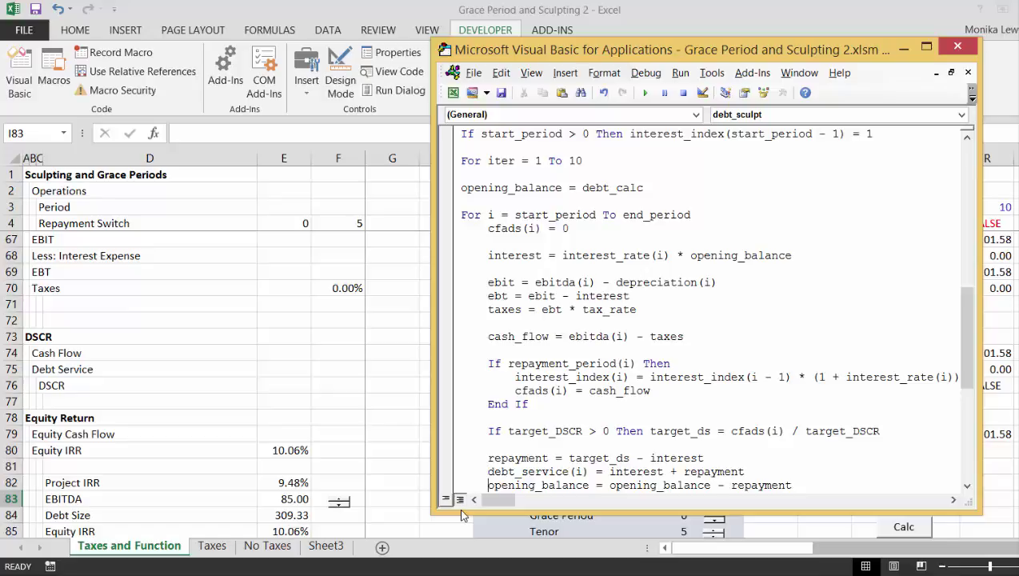
# Step: Review the reordered loop from the opening_balance assignment through interest, taxes and repayment to the debt_calc SumProduct line
pyautogui.press('Down')
pyautogui.press('Down')
pyautogui.press('Down')
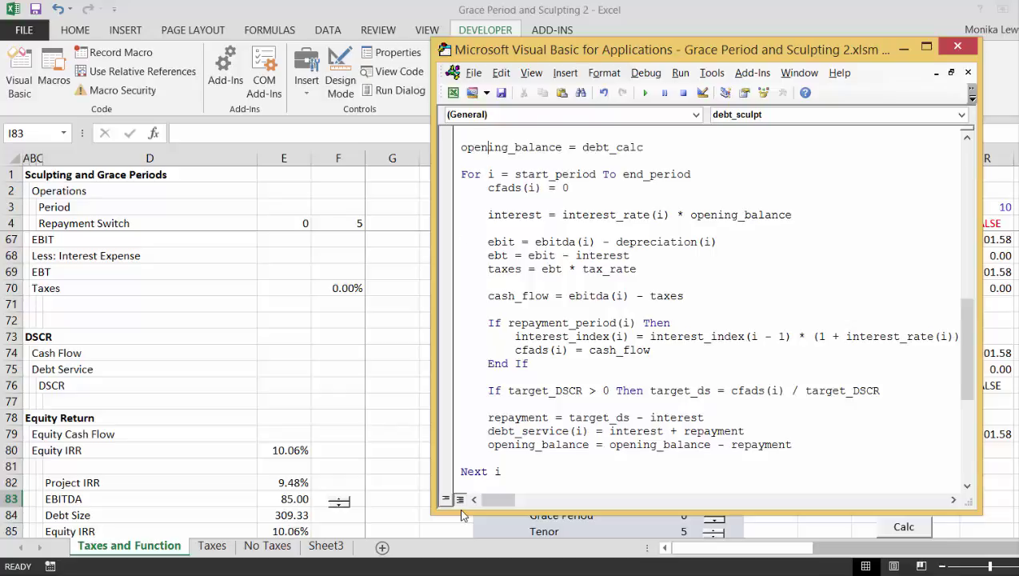
pyautogui.press('Up')
pyautogui.press('Up')
pyautogui.press('Up')
pyautogui.press('Up')
pyautogui.press('Up')
pyautogui.press('Up')
pyautogui.press('Up')
pyautogui.press('Up')
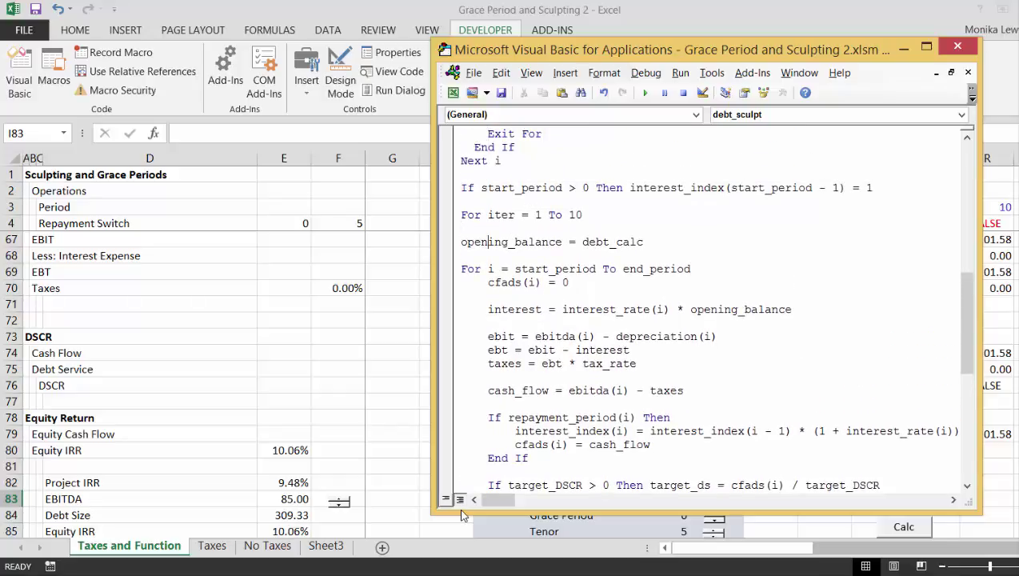
pyautogui.press('Down')
pyautogui.press('Down')
pyautogui.press('Down')
pyautogui.press('Down')
pyautogui.press('Down')
pyautogui.press('Down')
pyautogui.press('Down')
pyautogui.press('Down')
pyautogui.press('Down')
pyautogui.press('Down')
pyautogui.press('Down')
pyautogui.press('Down')
pyautogui.press('Down')
pyautogui.press('Down')
pyautogui.press('Down')
pyautogui.press('Down')
pyautogui.press('Down')
pyautogui.press('Down')
pyautogui.press('Down')
pyautogui.press('Down')
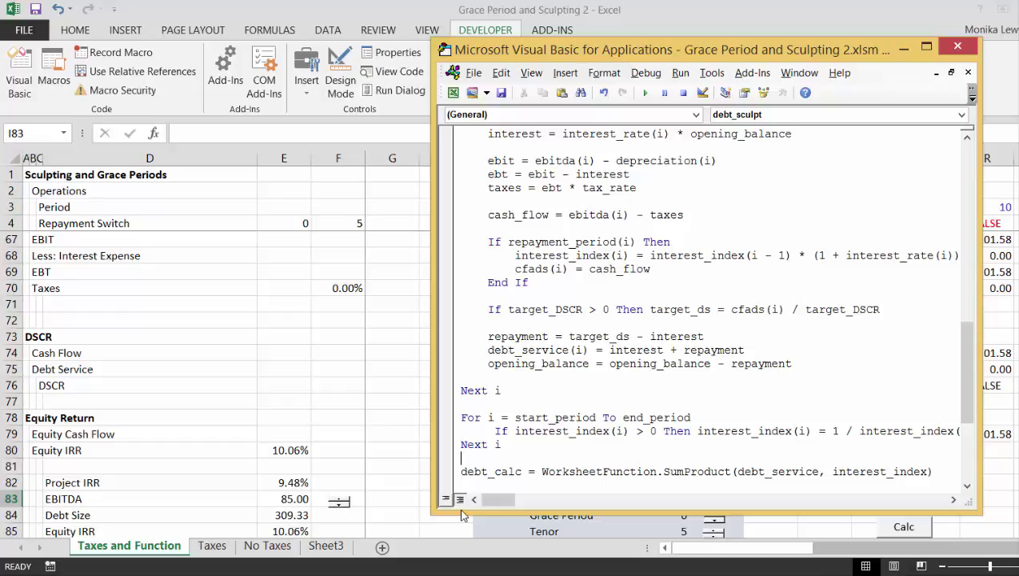
# Step: Examine the code back up to the start_period and end_period search loops, and again down through the iteration loop to its Next i
pyautogui.press('Up')
pyautogui.press('Up')
pyautogui.press('Up')
pyautogui.press('Up')
pyautogui.press('Up')
pyautogui.press('Up')
pyautogui.press('Up')
pyautogui.press('Up')
pyautogui.press('Up')
pyautogui.press('Up')
pyautogui.press('Up')
pyautogui.press('Up')
pyautogui.press('Up')
pyautogui.press('Up')
pyautogui.press('Up')
pyautogui.press('Up')
pyautogui.press('Up')
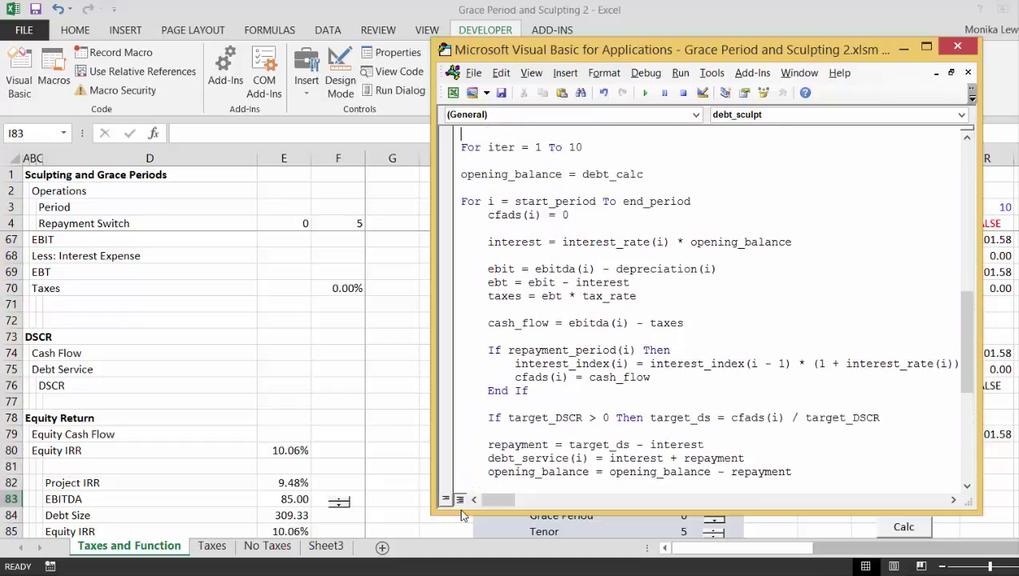
pyautogui.press('Up')
pyautogui.press('Up')
pyautogui.press('Up')
pyautogui.press('Up')
pyautogui.press('Up')
pyautogui.press('Up')
pyautogui.press('Up')
pyautogui.press('Up')
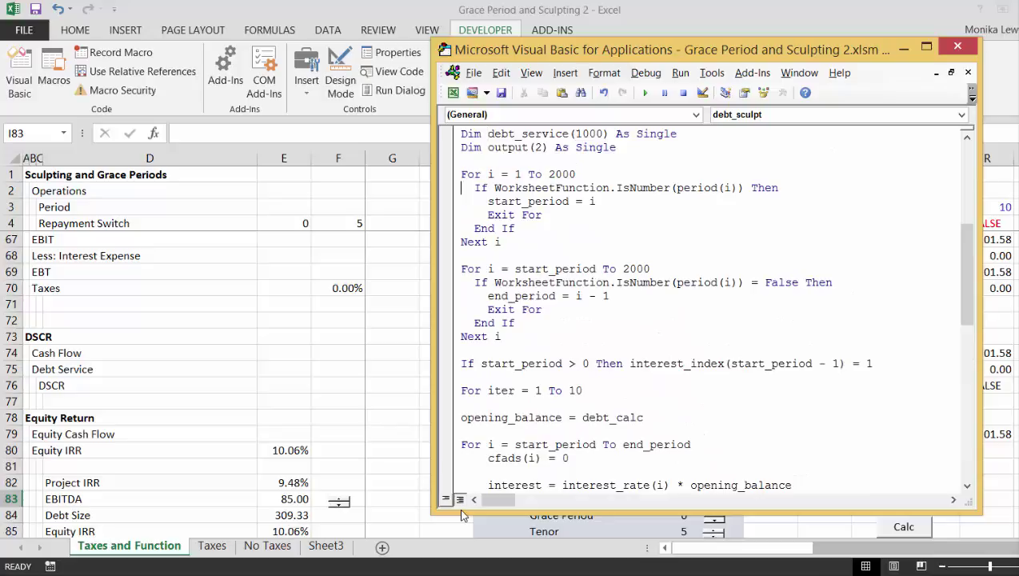
pyautogui.press('Down')
pyautogui.press('Down')
pyautogui.press('Down')
pyautogui.press('Down')
pyautogui.press('Down')
pyautogui.press('Down')
pyautogui.press('Down')
pyautogui.press('Down')
pyautogui.press('Down')
pyautogui.press('Down')
pyautogui.press('Down')
pyautogui.press('Down')
pyautogui.press('Down')
pyautogui.press('Down')
pyautogui.press('Down')
pyautogui.press('Down')
pyautogui.press('Down')
pyautogui.press('Down')
pyautogui.press('Down')
pyautogui.press('Down')
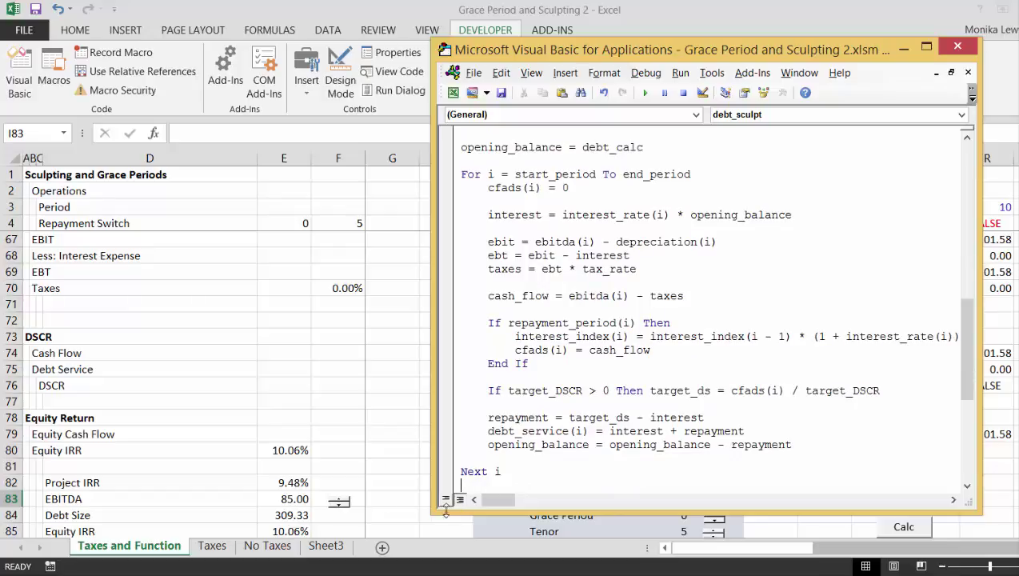
# Step: Switch to the Excel worksheet and look over the equity return results, DSCR and tenor inputs, cash flow chart and Method setting
pyautogui.click(398, 478)
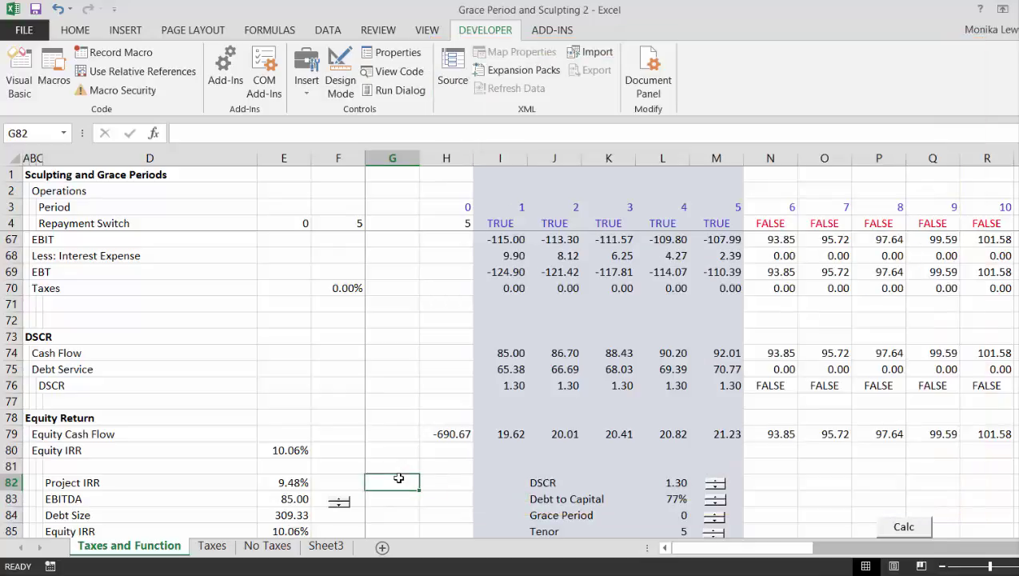
pyautogui.press('Down')
pyautogui.press('Down')
pyautogui.press('Down')
pyautogui.press('Down')
pyautogui.press('Down')
pyautogui.press('Down')
pyautogui.press('Down')
pyautogui.press('Down')
pyautogui.press('Down')
pyautogui.press('Down')
pyautogui.press('Down')
pyautogui.press('Down')
pyautogui.press('Down')
pyautogui.press('Down')
pyautogui.press('Down')
pyautogui.press('Down')
pyautogui.press('Down')
pyautogui.press('Down')
pyautogui.press('Down')
pyautogui.press('Down')
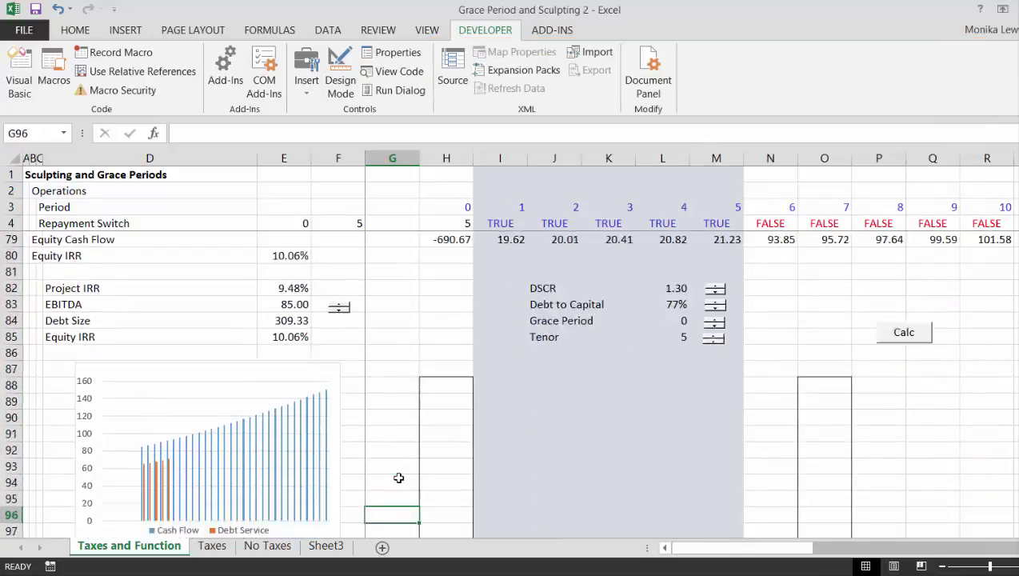
pyautogui.press('Up')
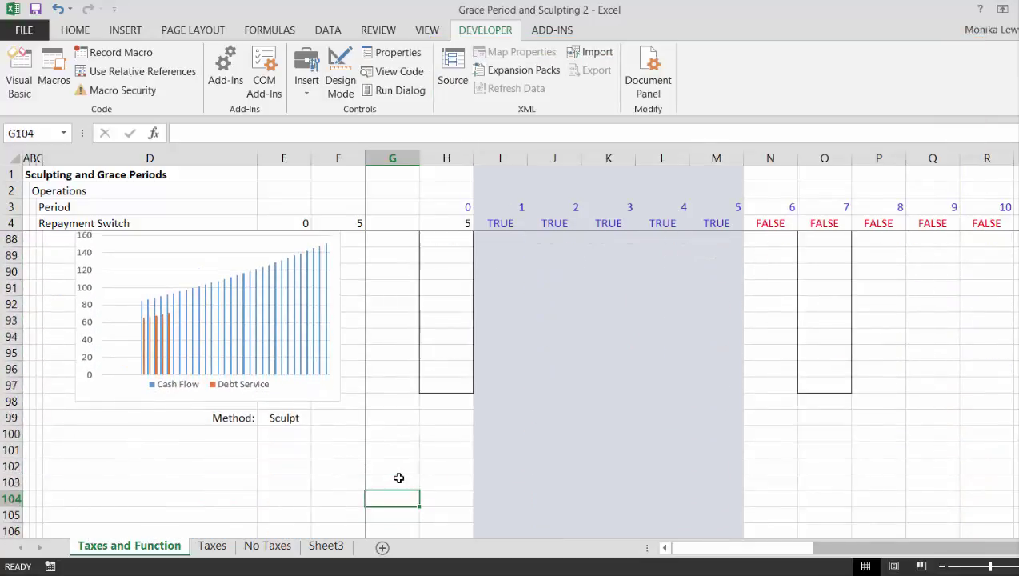
pyautogui.press('Up')
pyautogui.press('Up')
pyautogui.press('Up')
pyautogui.press('Up')
pyautogui.press('Up')
pyautogui.press('Up')
pyautogui.press('Up')
pyautogui.press('Up')
pyautogui.press('Up')
pyautogui.press('Up')
pyautogui.press('Up')
pyautogui.press('Up')
pyautogui.press('Up')
pyautogui.press('Up')
pyautogui.press('Up')
pyautogui.press('Up')
pyautogui.press('Up')
pyautogui.press('Up')
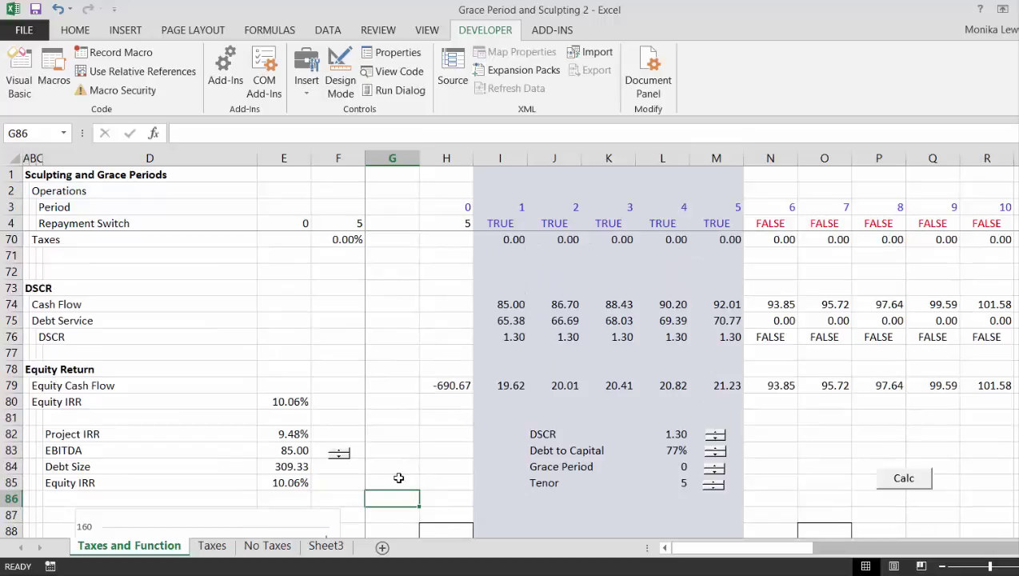
# Step: Open the function arguments of the debt_sculpt array formula in E48:F48 for editing
pyautogui.press('Up')
pyautogui.press('Up')
pyautogui.press('Up')
pyautogui.press('Up')
pyautogui.press('Up')
pyautogui.press('Up')
pyautogui.press('Up')
pyautogui.press('Up')
pyautogui.press('Up')
pyautogui.press('Up')
pyautogui.press('Up')
pyautogui.press('Up')
pyautogui.press('Up')
pyautogui.press('Up')
pyautogui.press('Up')
pyautogui.press('Up')
pyautogui.press('Up')
pyautogui.press('Up')
pyautogui.press('Up')
pyautogui.press('Up')
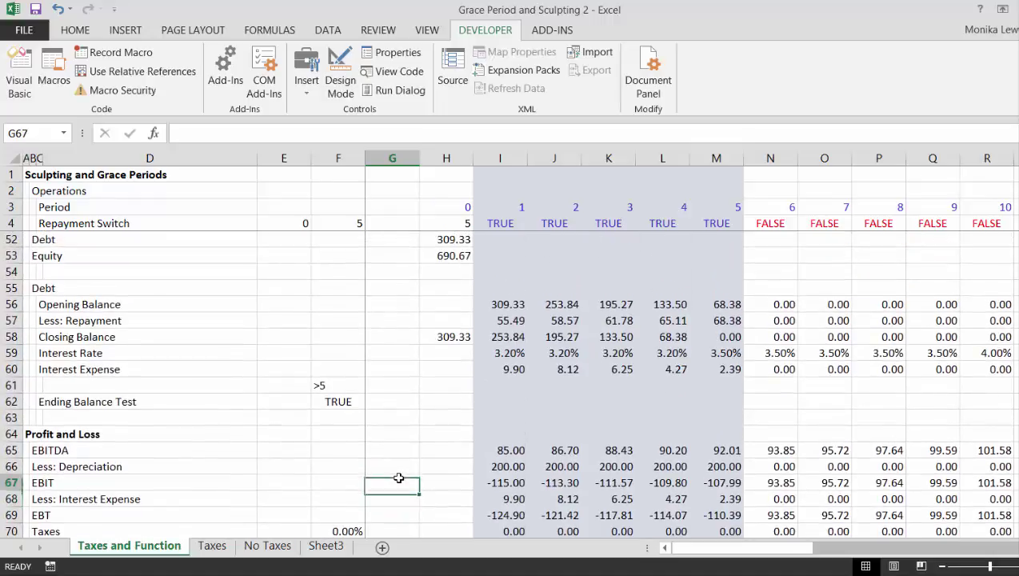
pyautogui.press('Up')
pyautogui.press('Up')
pyautogui.press('Up')
pyautogui.press('Up')
pyautogui.press('Up')
pyautogui.press('Up')
pyautogui.press('Up')
pyautogui.press('Up')
pyautogui.press('Up')
pyautogui.press('Up')
pyautogui.press('Up')
pyautogui.press('Up')
pyautogui.press('Up')
pyautogui.press('Up')
pyautogui.press('Up')
pyautogui.press('Up')
pyautogui.press('Up')
pyautogui.press('Up')
pyautogui.press('Up')
pyautogui.press('Up')
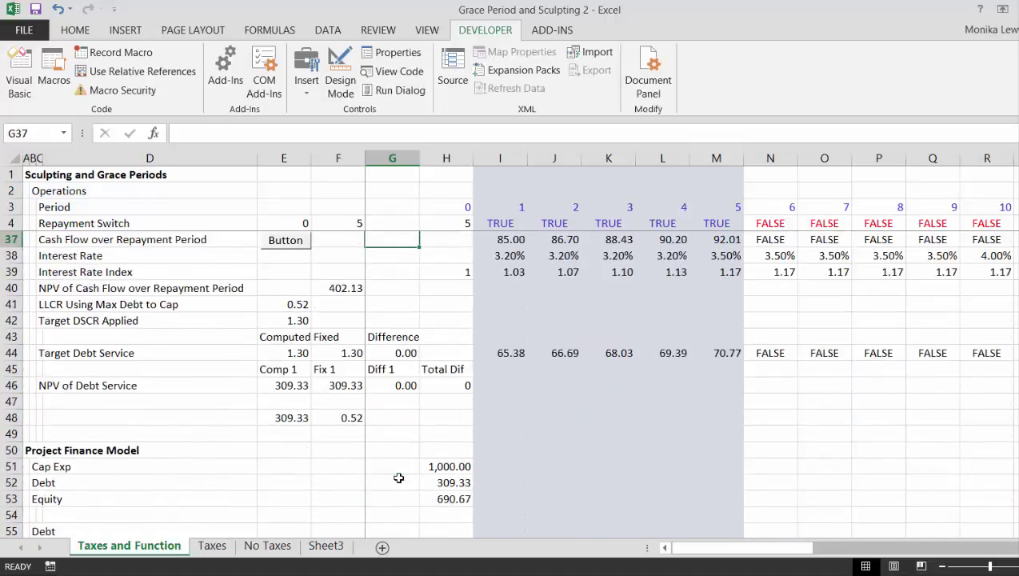
pyautogui.press('Down')
pyautogui.press('Down')
pyautogui.press('Down')
pyautogui.press('Down')
pyautogui.press('Down')
pyautogui.press('Down')
pyautogui.press('Down')
pyautogui.press('Down')
pyautogui.press('Down')
pyautogui.press('Down')
pyautogui.press('Down')
pyautogui.press('Down')
pyautogui.press('Left')
pyautogui.press('Up')
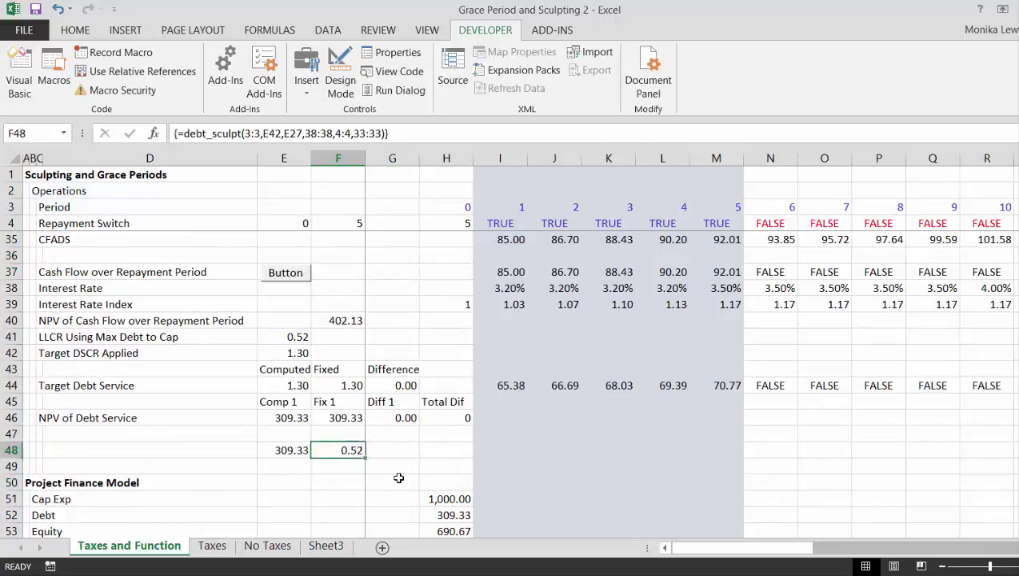
pyautogui.press('Left')
pyautogui.hotkey('shift', 'Right')
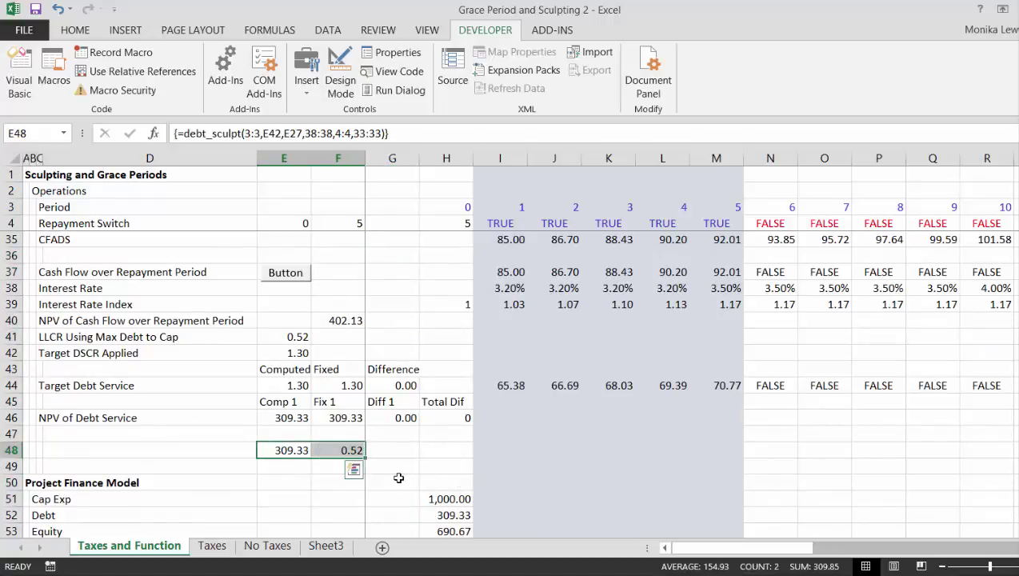
pyautogui.press('F2')
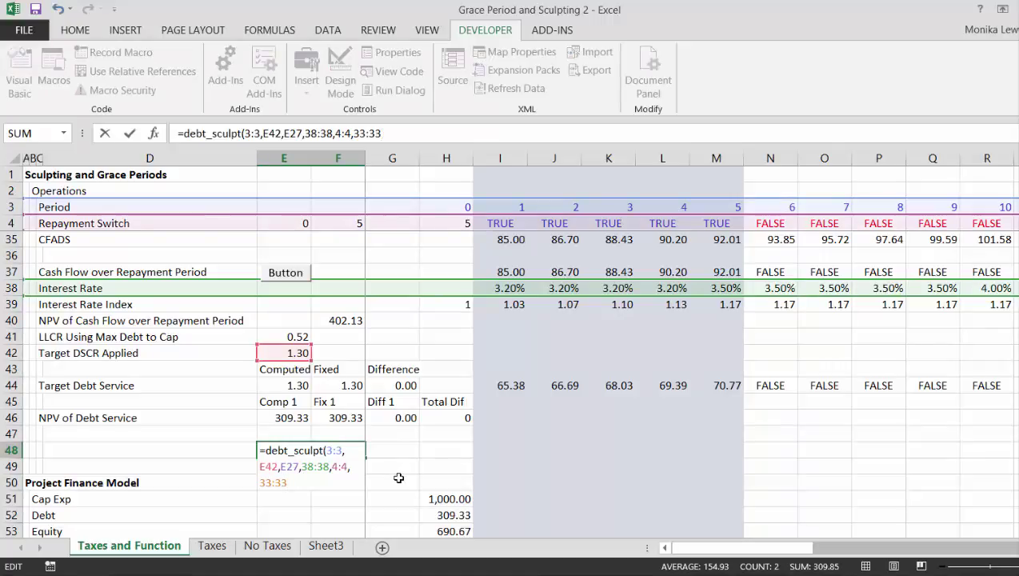
pyautogui.hotkey('shift', 'F3')
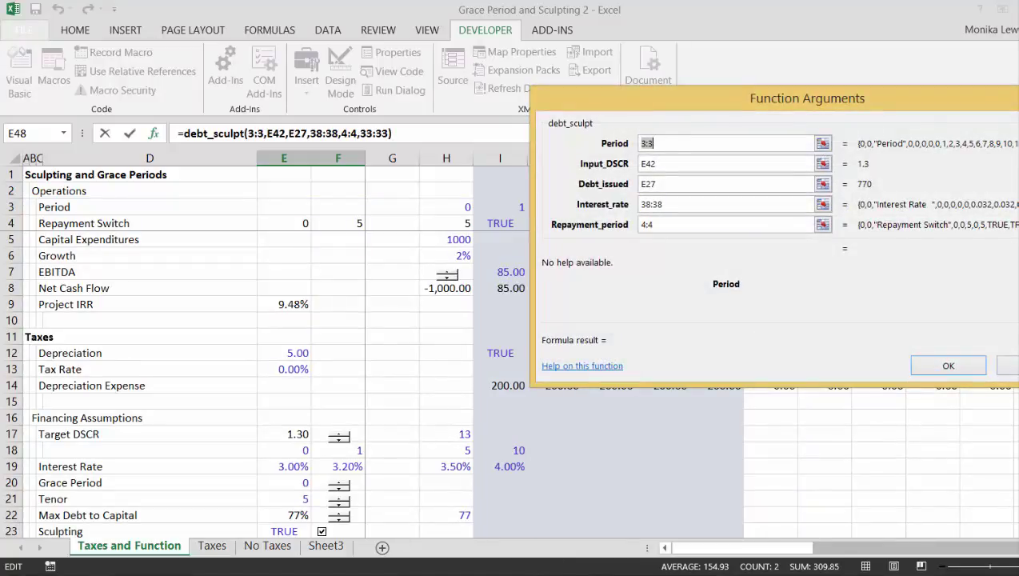
# Step: Set the Tax_rate argument of debt_sculpt to cell E13
pyautogui.press('Tab')
pyautogui.press('Tab')
pyautogui.press('Tab')
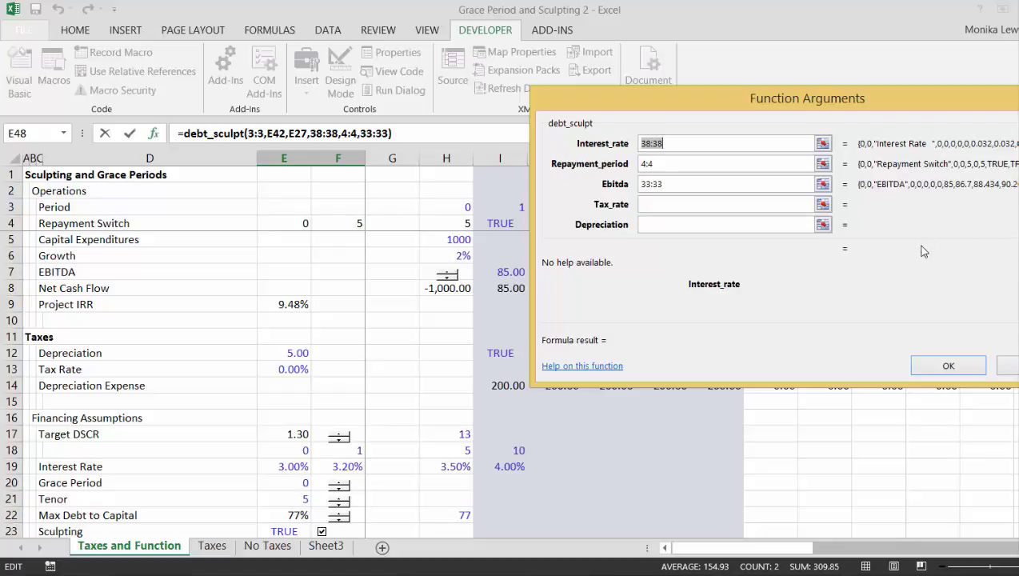
pyautogui.click(823, 205)
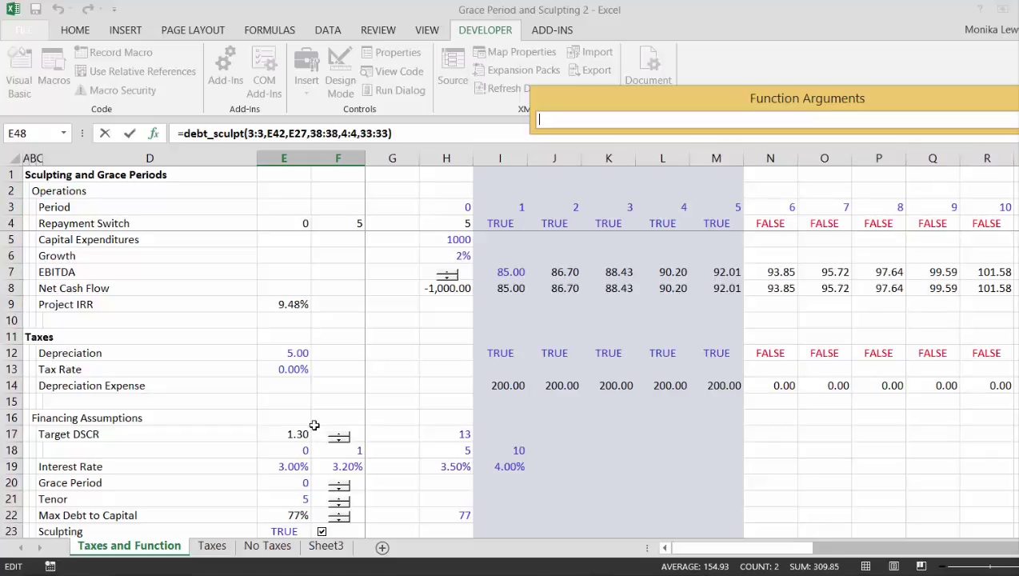
pyautogui.click(293, 371)
pyautogui.press('Return')
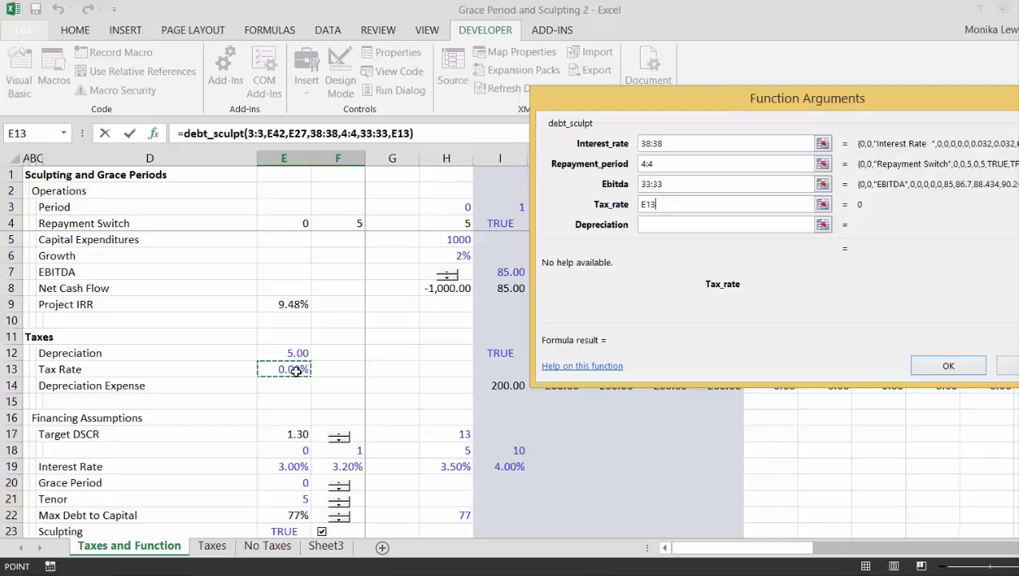
# Step: Set the Depreciation argument to the Depreciation Expense row, 14:14, and accept the updated debt_sculpt formula
pyautogui.click(823, 225)
pyautogui.press('super+c')
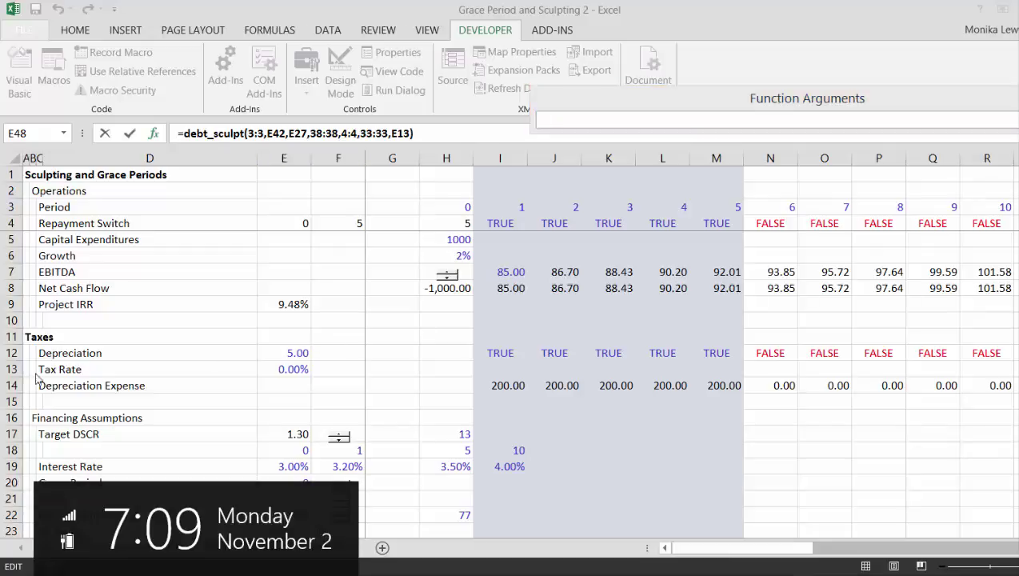
pyautogui.click(11, 386)
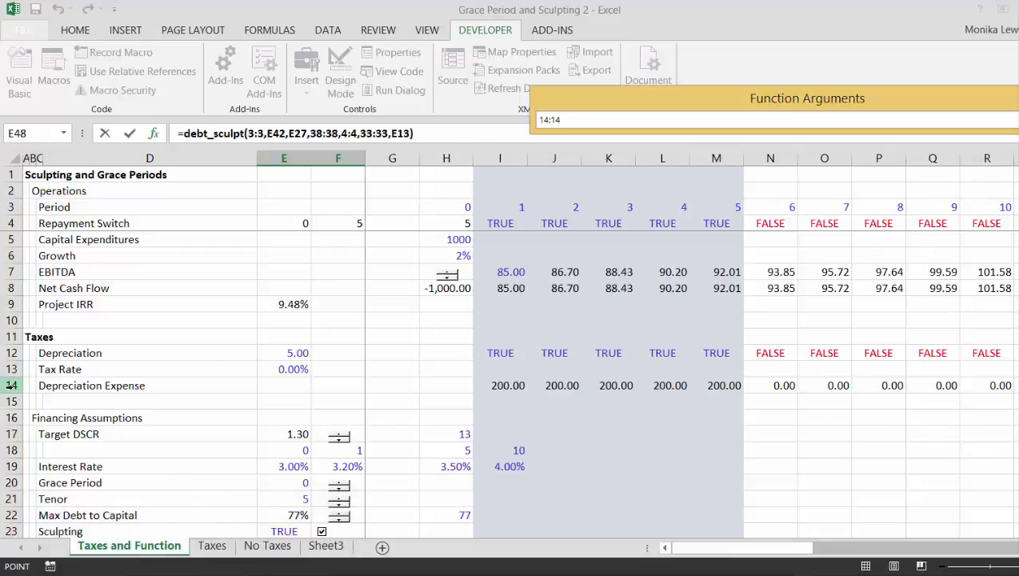
pyautogui.press('Return')
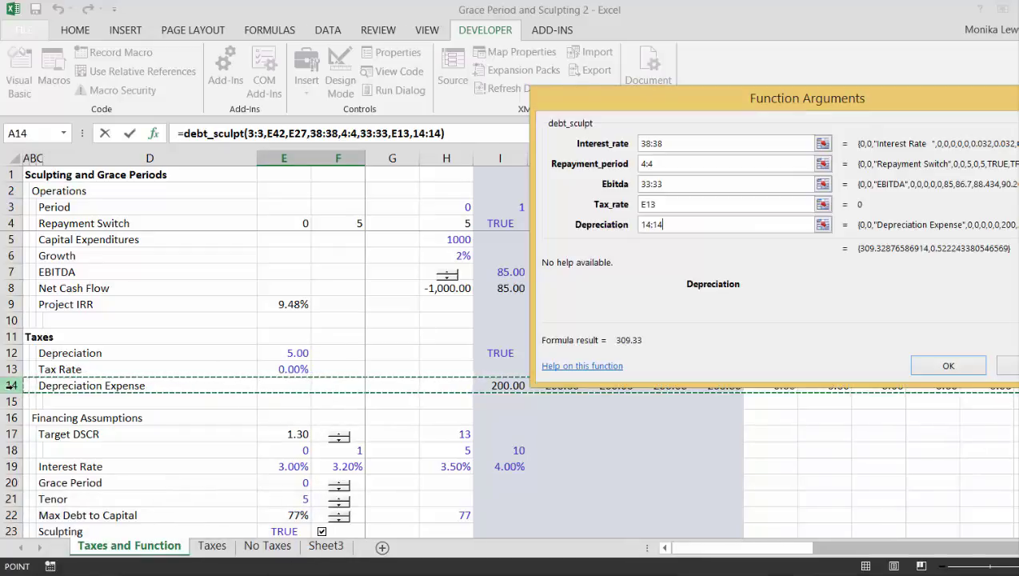
pyautogui.click(946, 365)
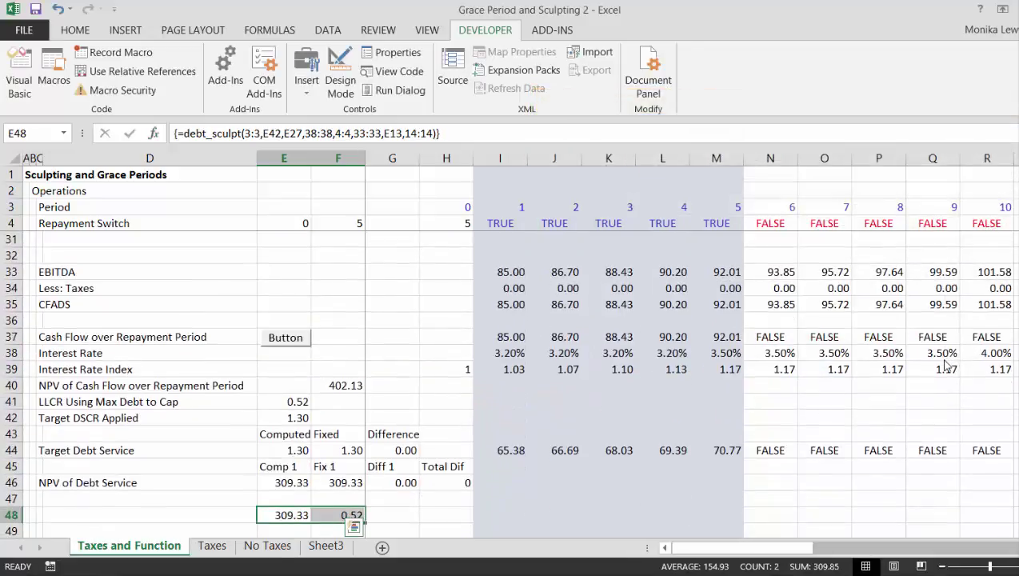
# Step: Set the Tax Rate assumption in E13 to 30%
pyautogui.press('Down')
pyautogui.press('Down')
pyautogui.press('Up')
pyautogui.press('Up')
pyautogui.press('Up')
pyautogui.press('Up')
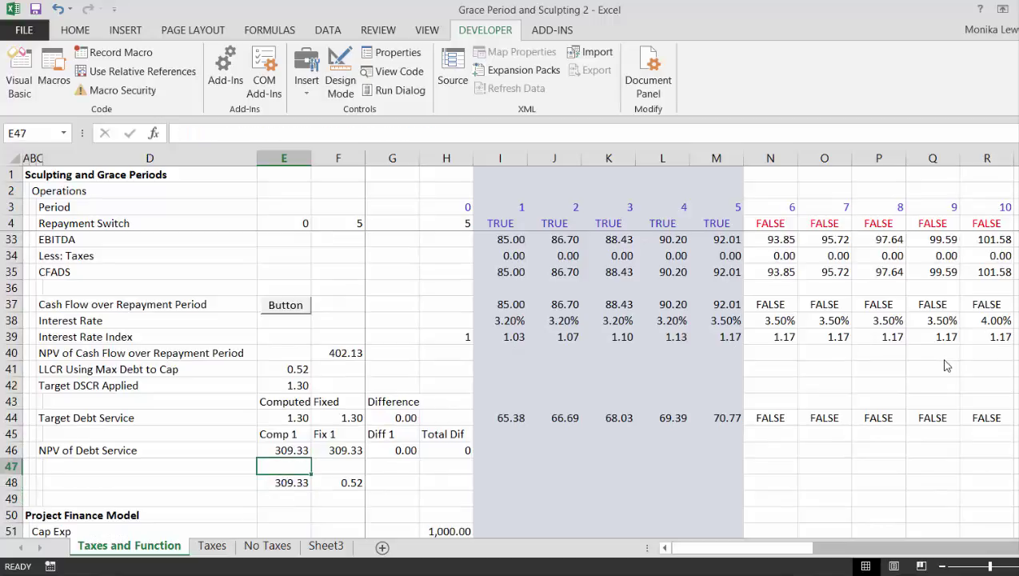
pyautogui.press('Down')
pyautogui.press('Down')
pyautogui.press('Up')
pyautogui.press('Up')
pyautogui.press('Up')
pyautogui.press('Up')
pyautogui.press('Up')
pyautogui.press('Up')
pyautogui.press('Up')
pyautogui.press('Up')
pyautogui.press('Up')
pyautogui.press('Up')
pyautogui.press('Up')
pyautogui.press('Up')
pyautogui.press('Up')
pyautogui.press('Up')
pyautogui.press('Up')
pyautogui.press('Up')
pyautogui.press('Up')
pyautogui.press('Up')
pyautogui.press('Up')
pyautogui.press('Up')
pyautogui.press('Up')
pyautogui.press('Up')
pyautogui.press('Up')
pyautogui.press('Up')
pyautogui.press('Up')
pyautogui.press('Up')
pyautogui.press('Up')
pyautogui.press('Up')
pyautogui.press('Up')
pyautogui.press('Up')
pyautogui.press('Up')
pyautogui.press('Up')
pyautogui.press('Up')
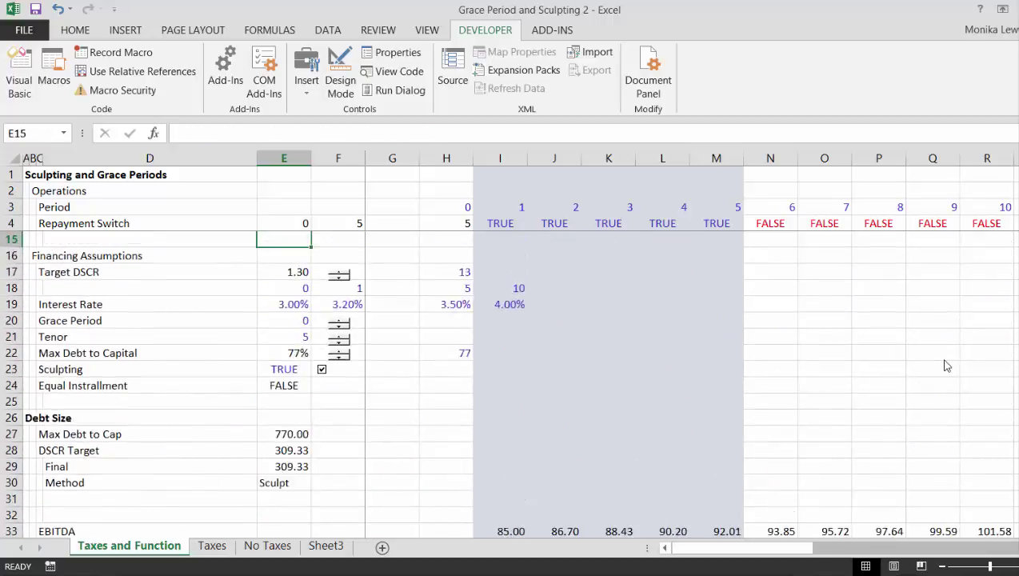
pyautogui.press('Up')
pyautogui.press('Up')
pyautogui.press('Up')
pyautogui.press('Up')
pyautogui.press('Up')
pyautogui.press('Up')
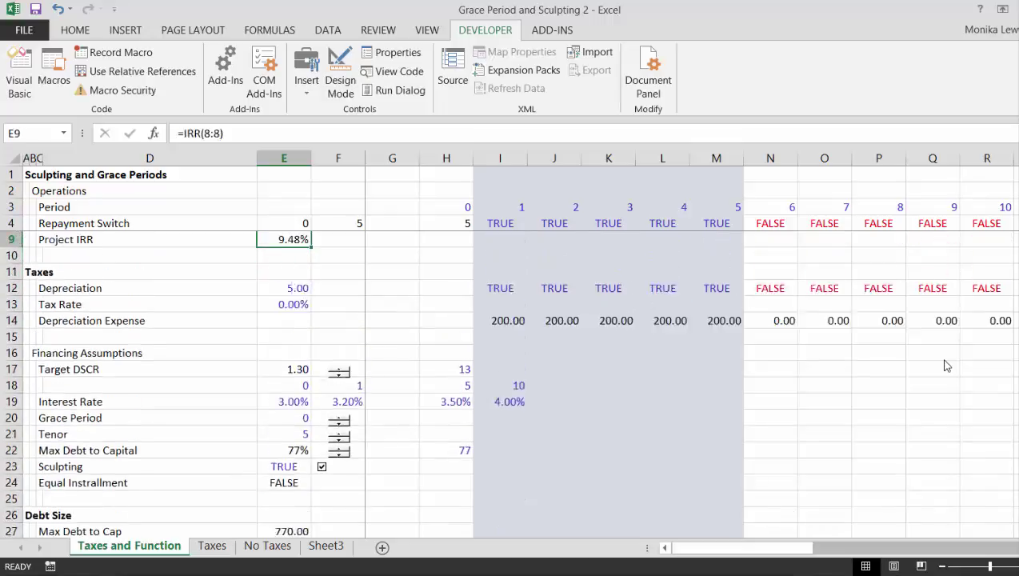
pyautogui.press('Down')
pyautogui.press('Down')
pyautogui.press('Down')
pyautogui.press('Down')
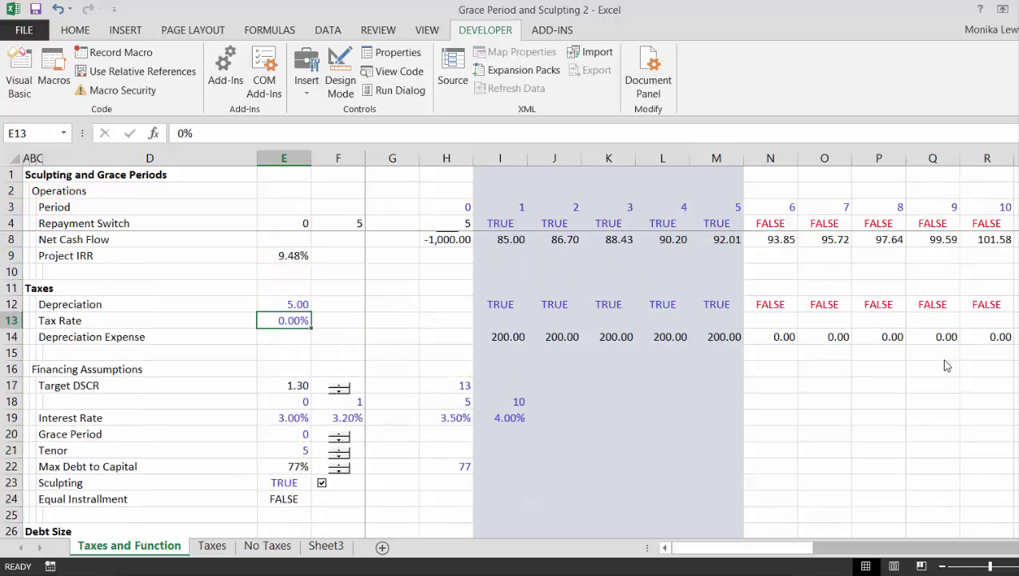
pyautogui.write('30')
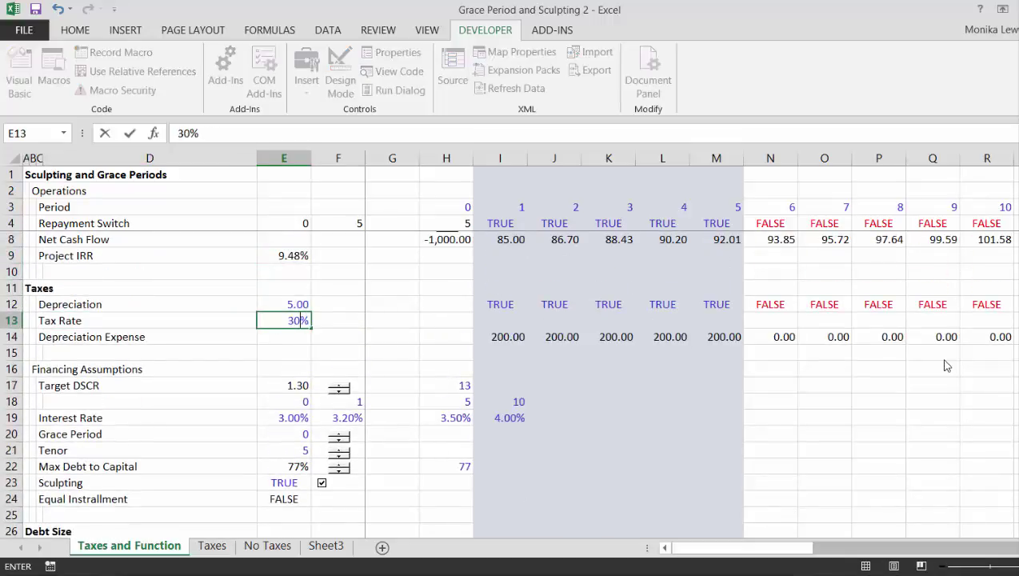
pyautogui.press('Return')
# Step: Run the macro beside Cash Flow over Repayment Period to update the fixed NPV of Debt Service
pyautogui.press('Down')
pyautogui.press('Down')
pyautogui.press('Down')
pyautogui.press('Down')
pyautogui.press('Down')
pyautogui.press('Down')
pyautogui.press('Down')
pyautogui.press('Down')
pyautogui.press('Down')
pyautogui.press('Down')
pyautogui.press('Down')
pyautogui.press('Down')
pyautogui.press('Down')
pyautogui.press('Down')
pyautogui.press('Down')
pyautogui.press('Down')
pyautogui.press('Down')
pyautogui.press('Down')
pyautogui.press('Down')
pyautogui.press('Down')
pyautogui.press('Down')
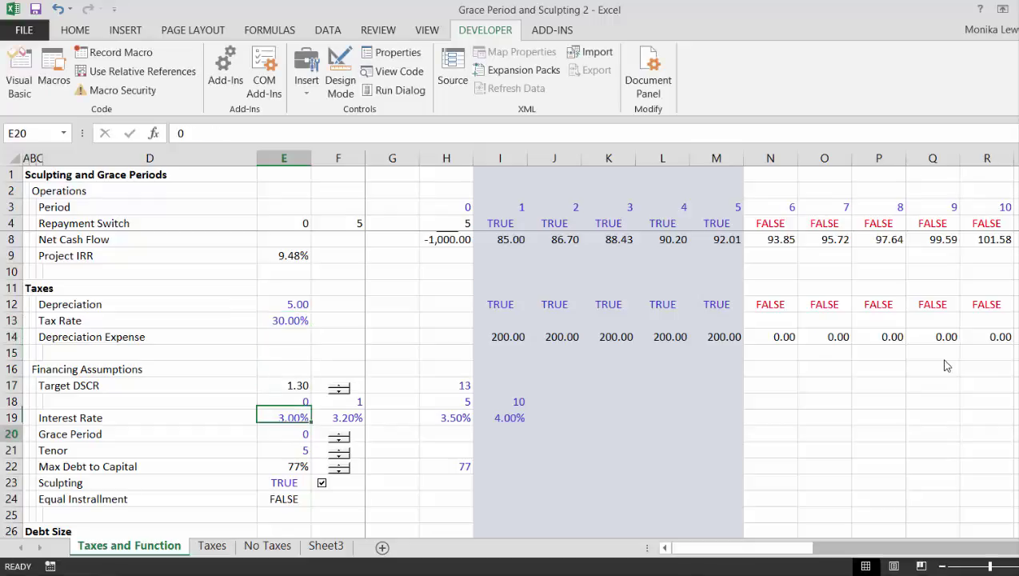
pyautogui.press('Down')
pyautogui.press('Down')
pyautogui.press('Down')
pyautogui.press('Down')
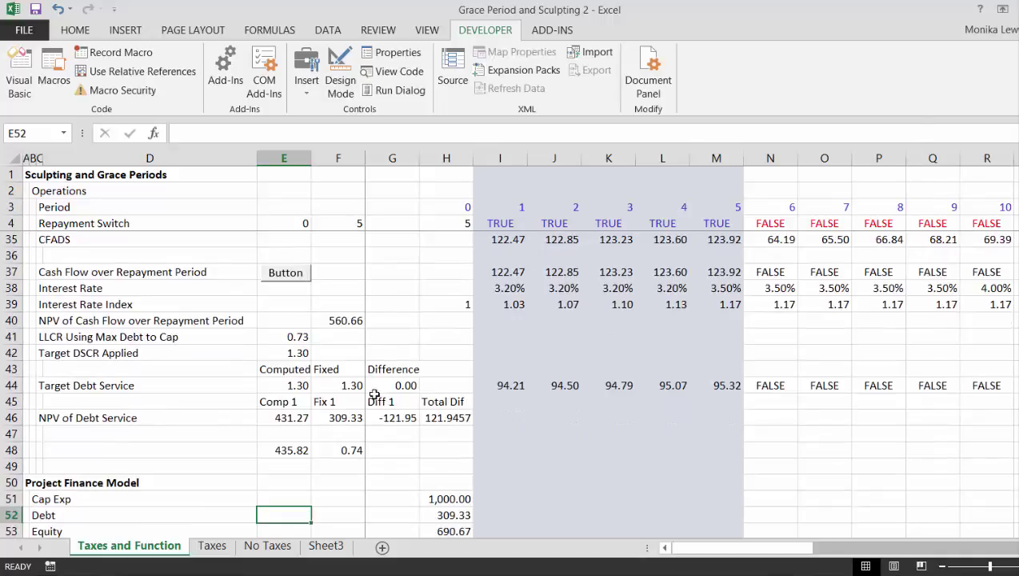
pyautogui.click(285, 274)
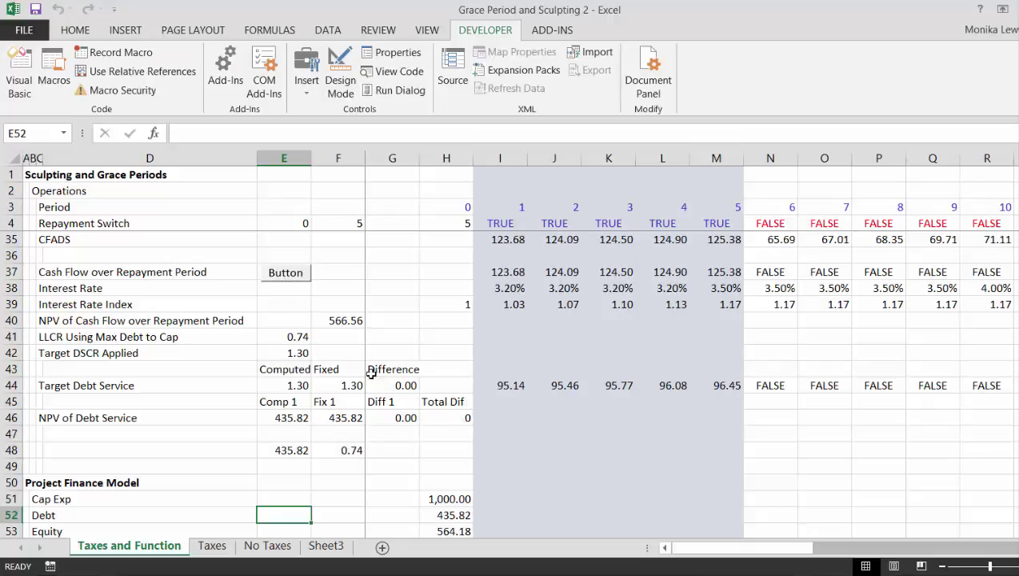
# Step: Compare the debt_sculpt results in E48 and F48 with the macro-solved NPV of Debt Service and LLCR values
pyautogui.click(296, 451)
pyautogui.press('Up')
pyautogui.press('Right')
pyautogui.press('Down')
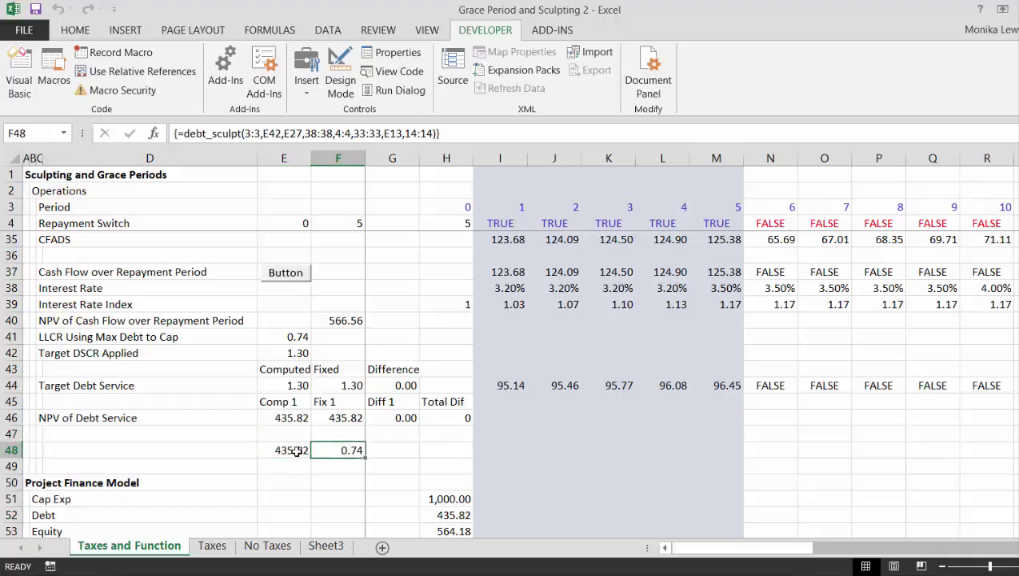
pyautogui.press('Left')
pyautogui.press('Right')
pyautogui.press('Left')
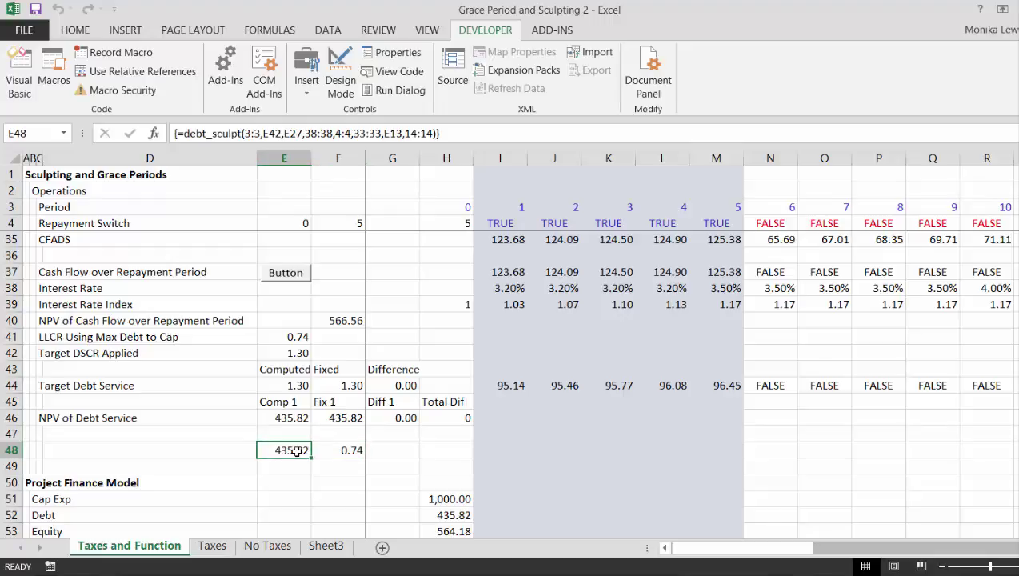
# Step: Label the debt_sculpt result row in D48 as "Function Outputs"
pyautogui.press('Left')
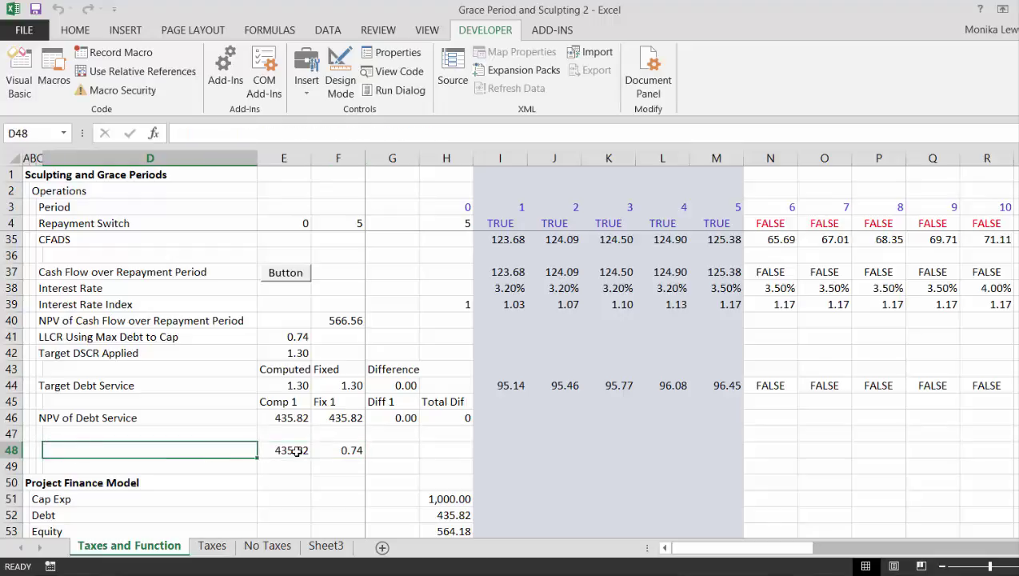
pyautogui.write('Funtion Outpus')
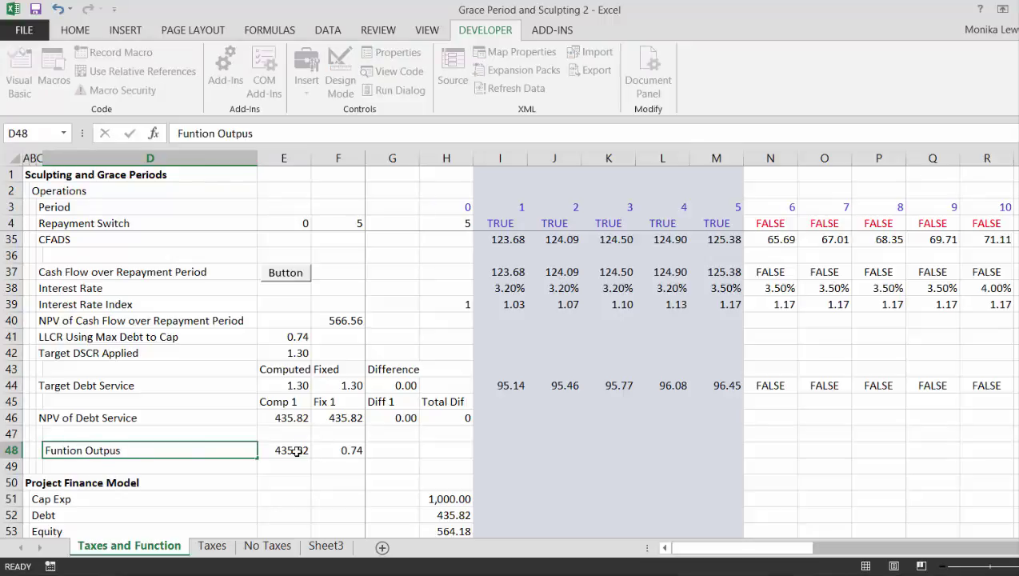
pyautogui.press('Return')
pyautogui.press('Up')
pyautogui.write('Fun')
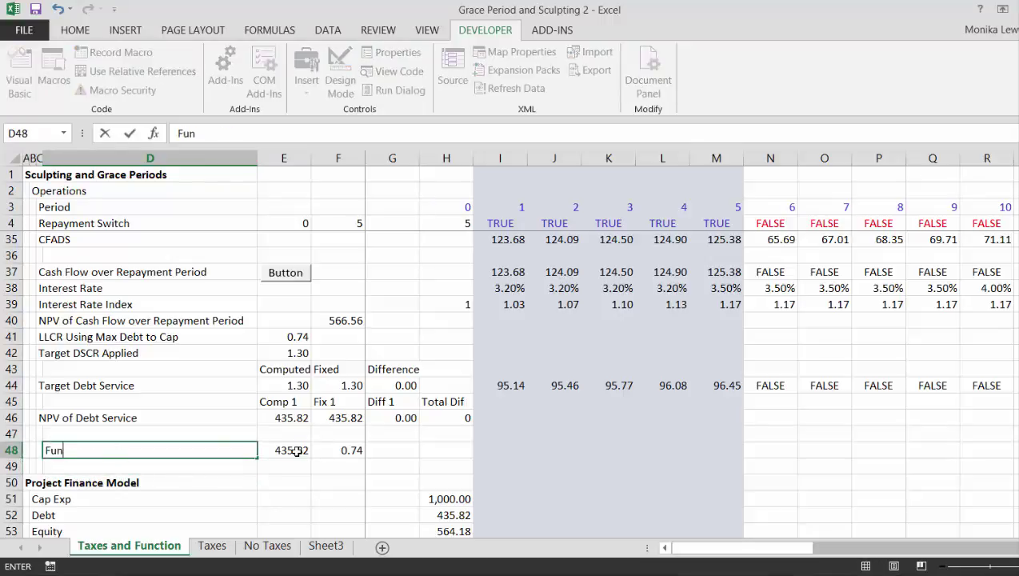
pyautogui.write('ction Out')
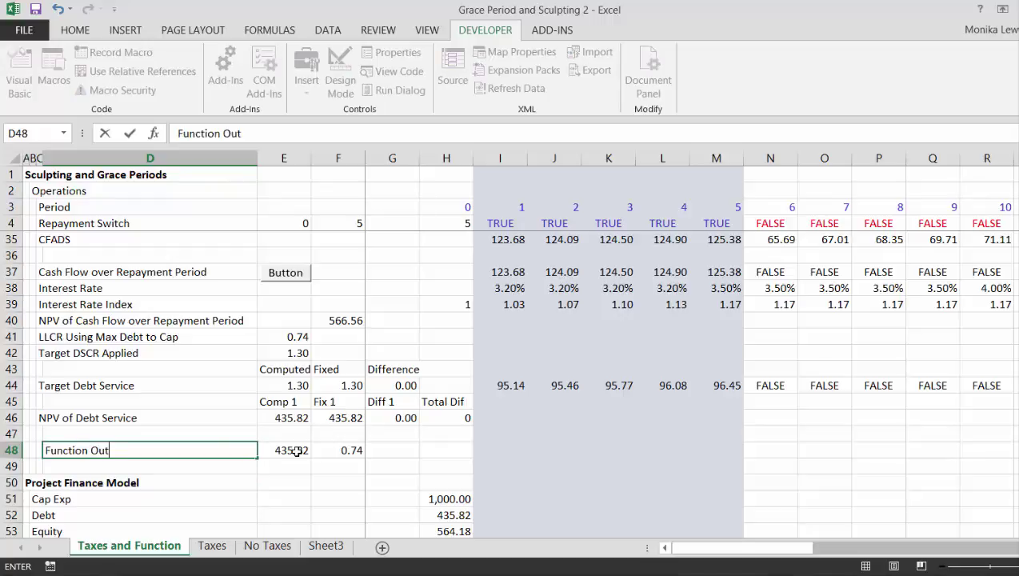
pyautogui.write('puts')
pyautogui.press('Return')
pyautogui.press('Up')
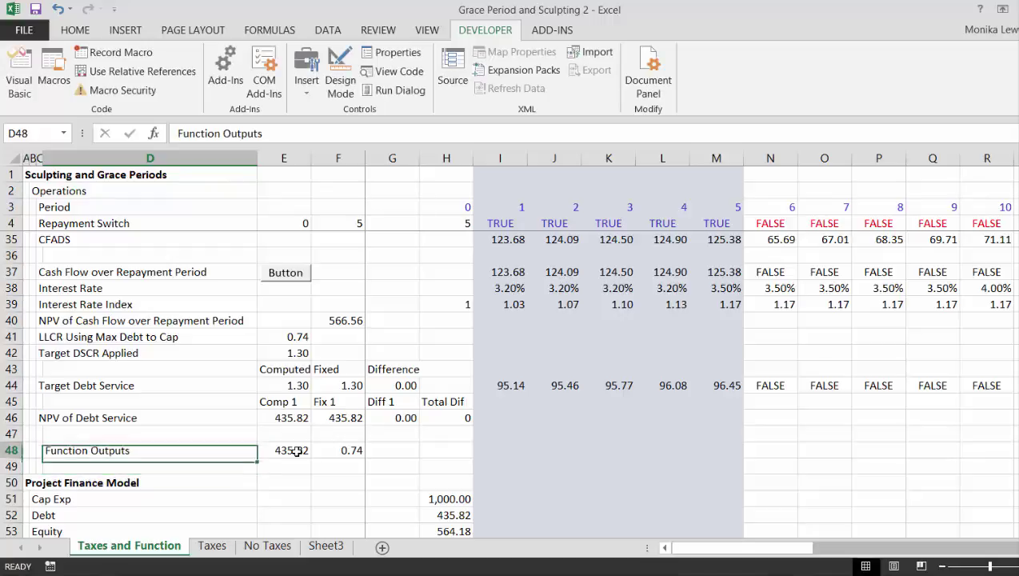
# Step: Link the fixed Target Debt Service value in F44 to the computed value in E44
pyautogui.press('Up')
pyautogui.press('Up')
pyautogui.press('Right')
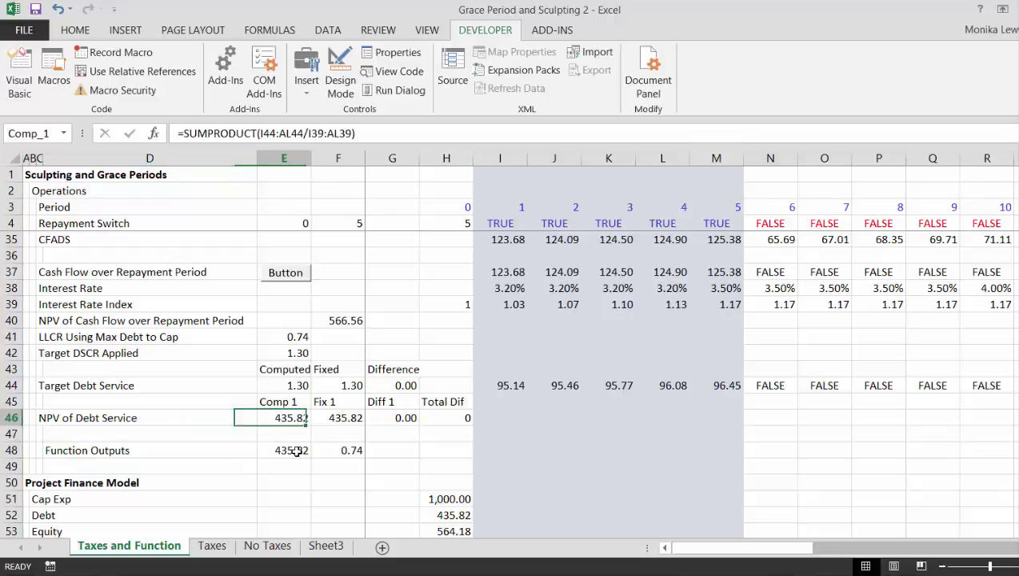
pyautogui.press('Up')
pyautogui.press('Up')
pyautogui.press('Right')
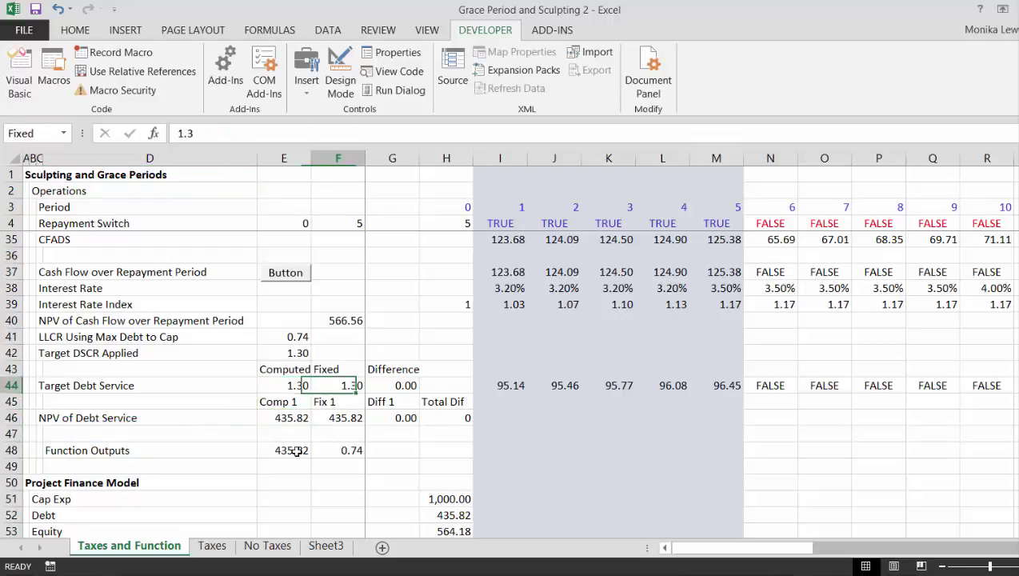
pyautogui.press('F2')
pyautogui.write('=')
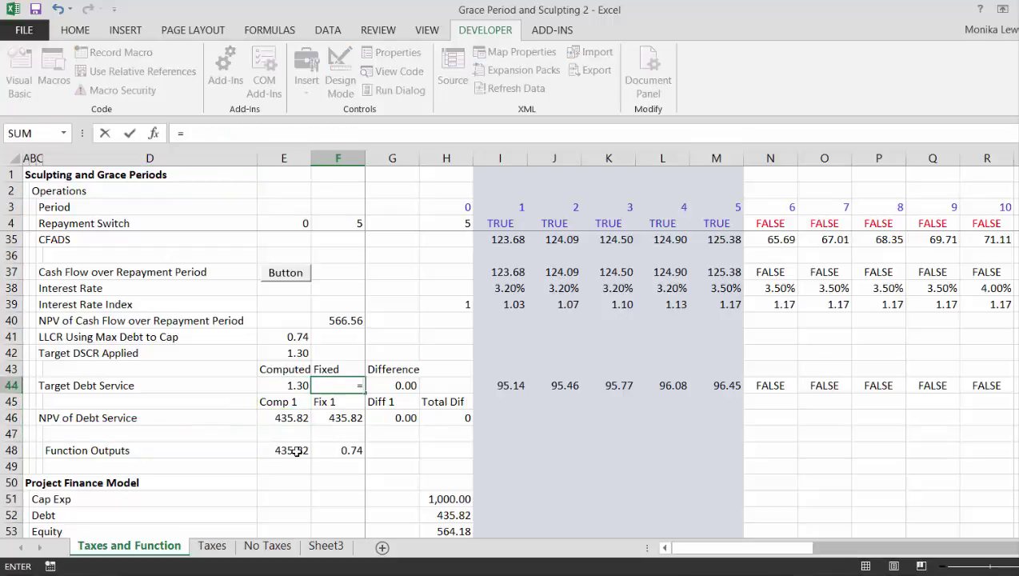
pyautogui.press('Left')
pyautogui.press('Tab')
# Step: Check the cells of column G down the model and delete the whole column holding the Difference and Diff 1 checks
pyautogui.press('Down')
pyautogui.press('Down')
pyautogui.press('Down')
pyautogui.press('Down')
pyautogui.press('Down')
pyautogui.press('Down')
pyautogui.press('Down')
pyautogui.press('Down')
pyautogui.press('Down')
pyautogui.press('Down')
pyautogui.press('Down')
pyautogui.press('Down')
pyautogui.press('Down')
pyautogui.press('Down')
pyautogui.press('Down')
pyautogui.press('Down')
pyautogui.press('Down')
pyautogui.press('Down')
pyautogui.scroll(-1, 296, 451)
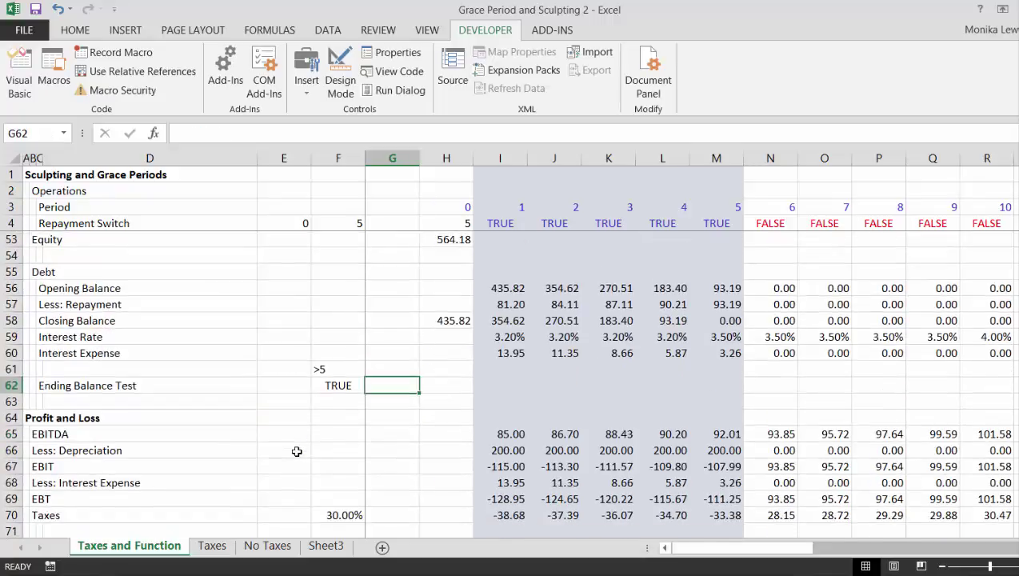
pyautogui.press('pagedown')
pyautogui.press('pagedown')
pyautogui.press('pageup')
pyautogui.press('pageup')
pyautogui.press('pageup')
pyautogui.press('pageup')
pyautogui.press('pageup')
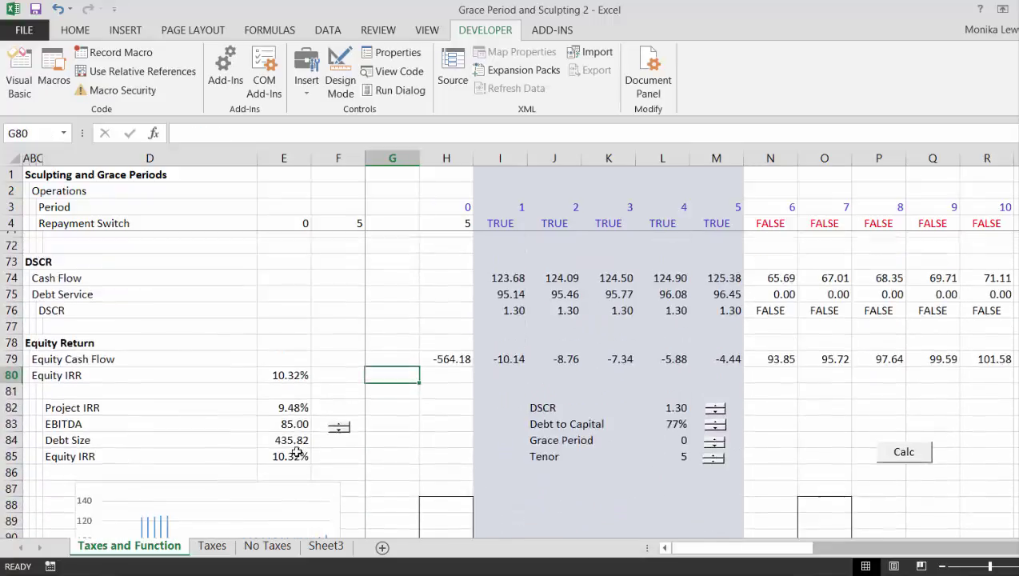
pyautogui.hotkey('ctrl', 'space')
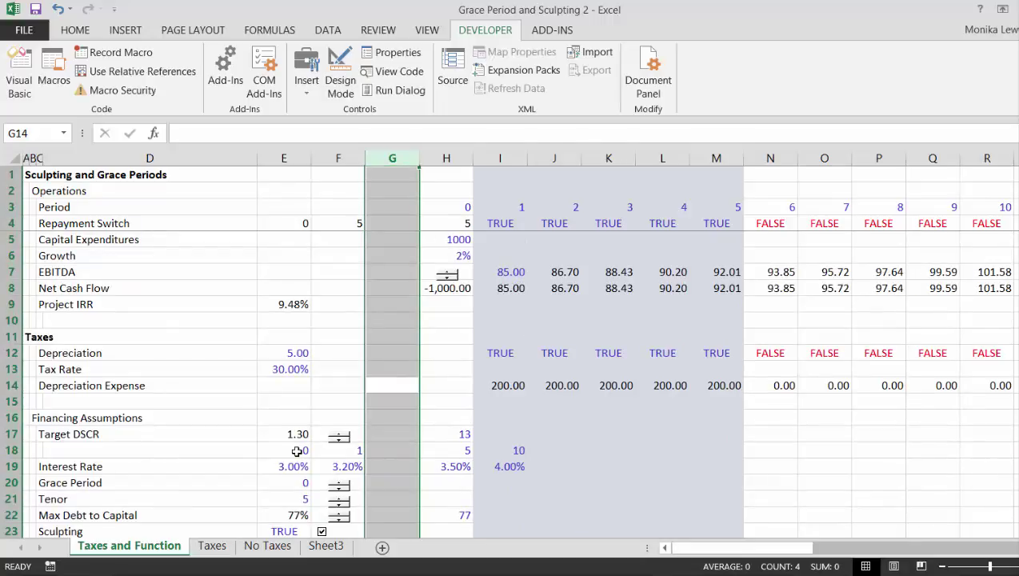
pyautogui.hotkey('ctrl', '-')
# Step: Clear the Total Dif label and its formula from G45 and G46
pyautogui.press('Left')
pyautogui.press('Down')
pyautogui.press('Down')
pyautogui.press('Down')
pyautogui.press('Down')
pyautogui.press('Down')
pyautogui.press('Down')
pyautogui.press('Down')
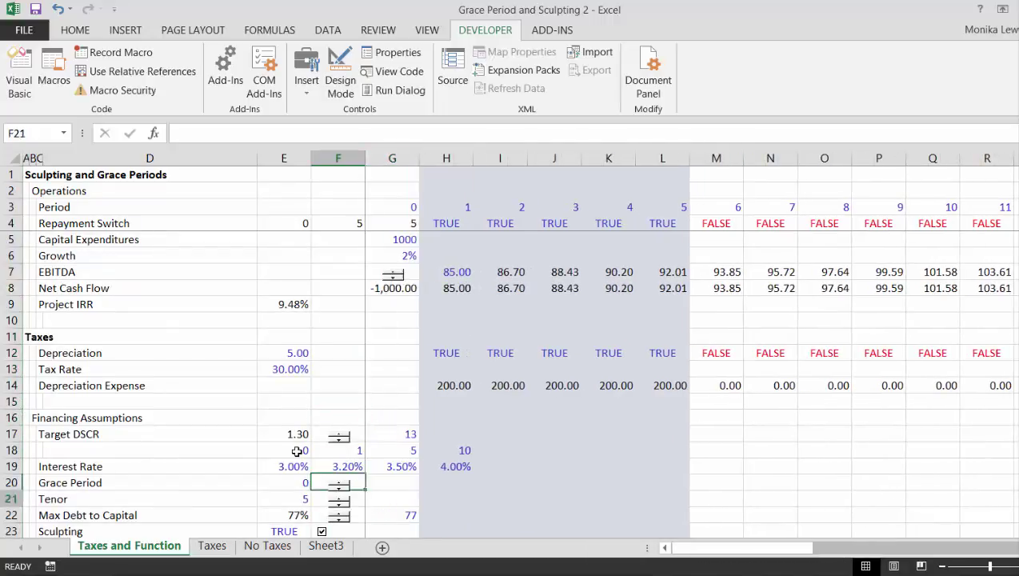
pyautogui.press('Down')
pyautogui.press('Down')
pyautogui.press('Down')
pyautogui.press('Down')
pyautogui.press('Down')
pyautogui.press('Down')
pyautogui.press('Down')
pyautogui.press('Down')
pyautogui.press('Down')
pyautogui.press('Down')
pyautogui.press('Down')
pyautogui.press('Down')
pyautogui.press('Down')
pyautogui.press('Down')
pyautogui.press('Down')
pyautogui.press('Down')
pyautogui.press('Down')
pyautogui.press('Down')
pyautogui.press('Down')
pyautogui.press('Down')
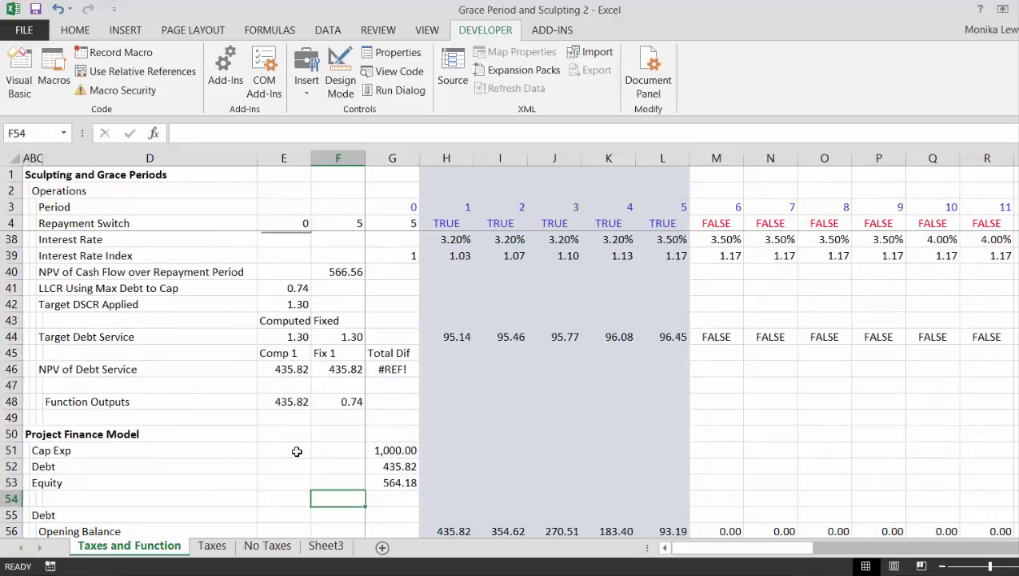
pyautogui.press('Up')
pyautogui.press('Up')
pyautogui.press('Up')
pyautogui.press('Up')
pyautogui.press('Up')
pyautogui.press('Up')
pyautogui.press('Up')
pyautogui.press('Up')
pyautogui.press('Up')
pyautogui.press('Right')
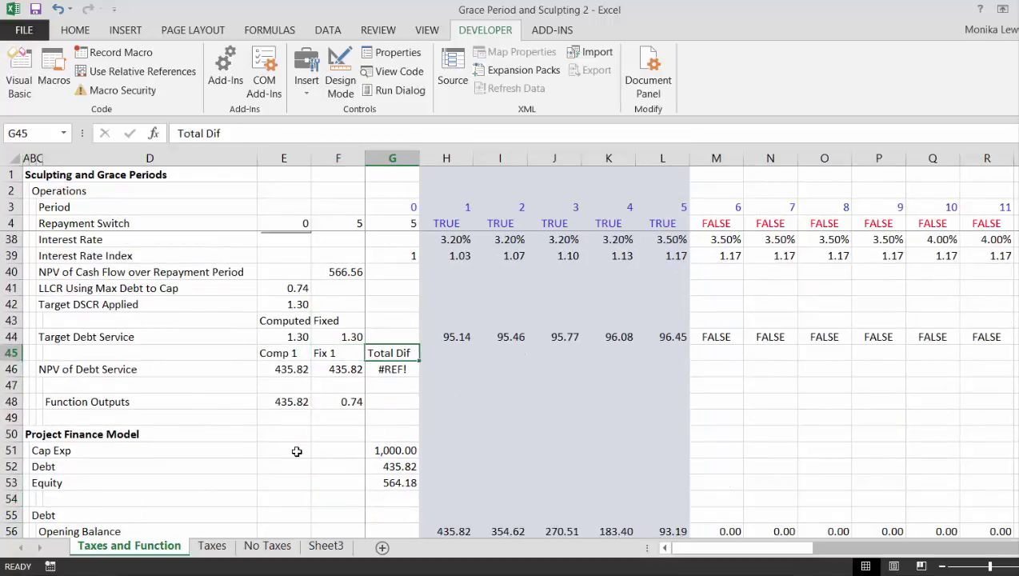
pyautogui.press('Delete')
pyautogui.press('Down')
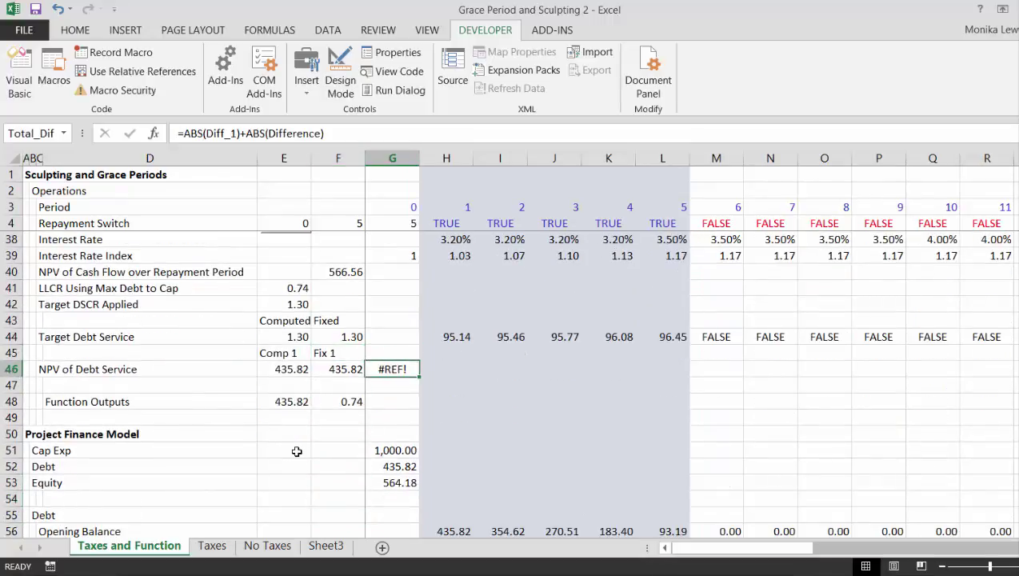
pyautogui.press('Delete')
# Step: Replace the fixed NPV of Debt Service in F46 with a link to the function's debt output, =E48, and dismiss the warning
pyautogui.press('Left')
pyautogui.press('Left')
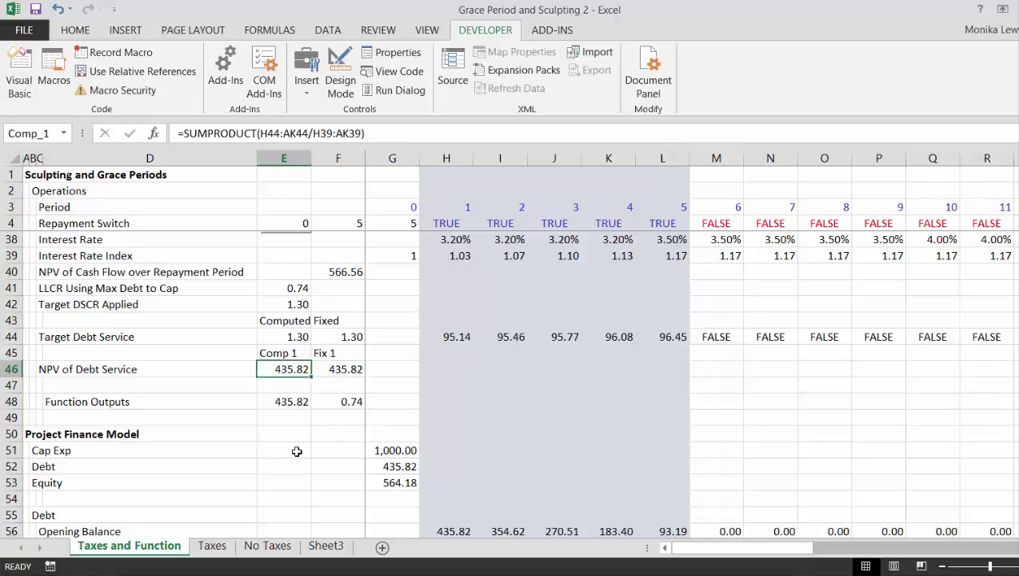
pyautogui.press('Right')
pyautogui.write('=')
pyautogui.press('Down')
pyautogui.press('Down')
pyautogui.press('Left')
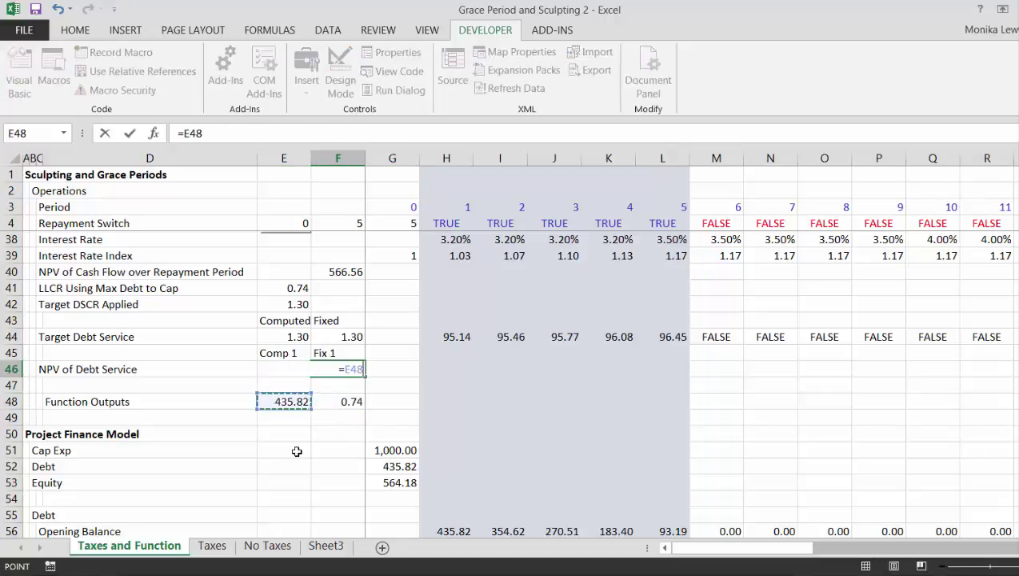
pyautogui.press('Return')
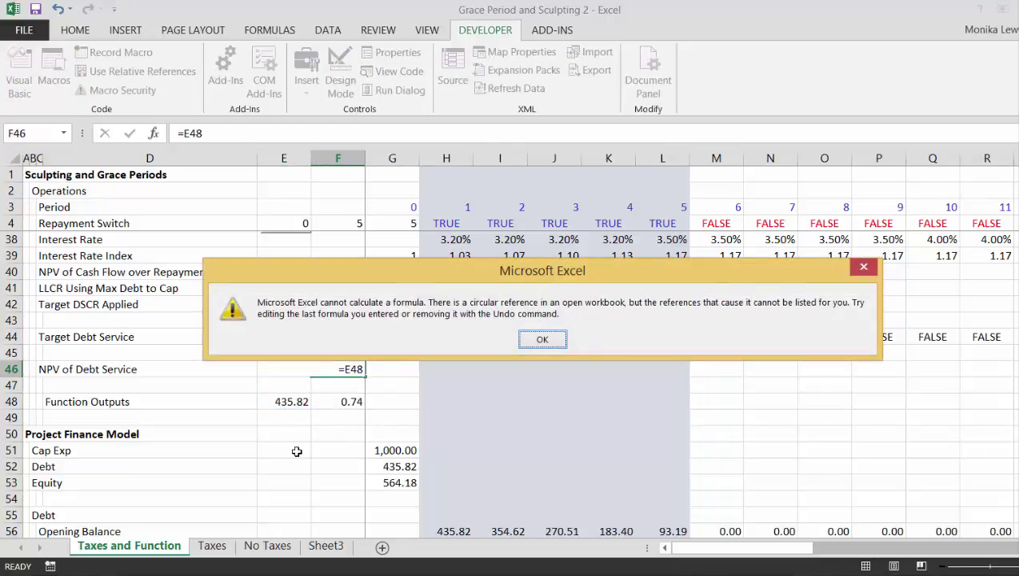
pyautogui.press('Return')
# Step: Clear the Computed and Fixed headings above Target Debt Service in E43:F43
pyautogui.press('Up')
pyautogui.press('Left')
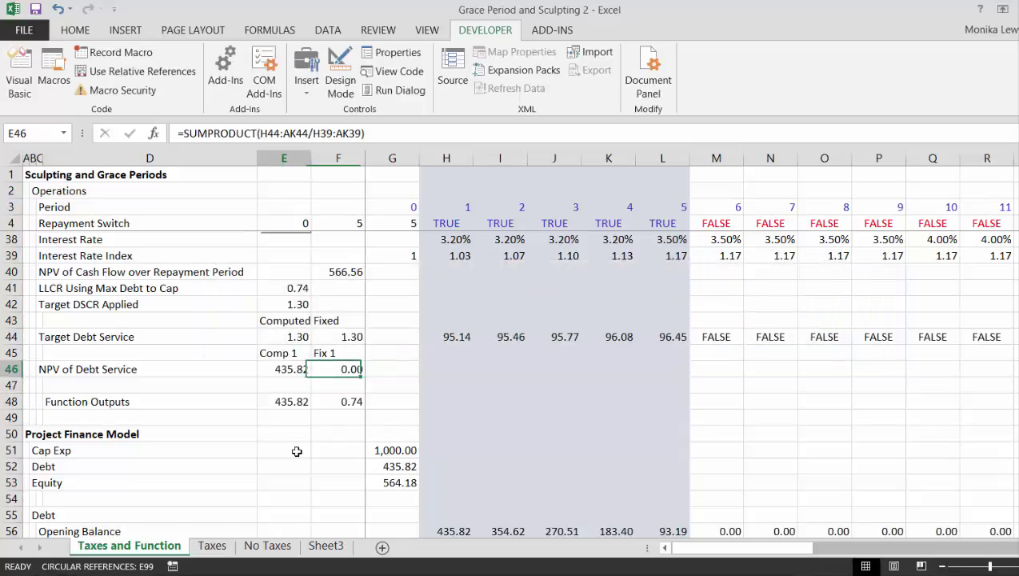
pyautogui.press('Left')
pyautogui.press('Right')
pyautogui.press('Up')
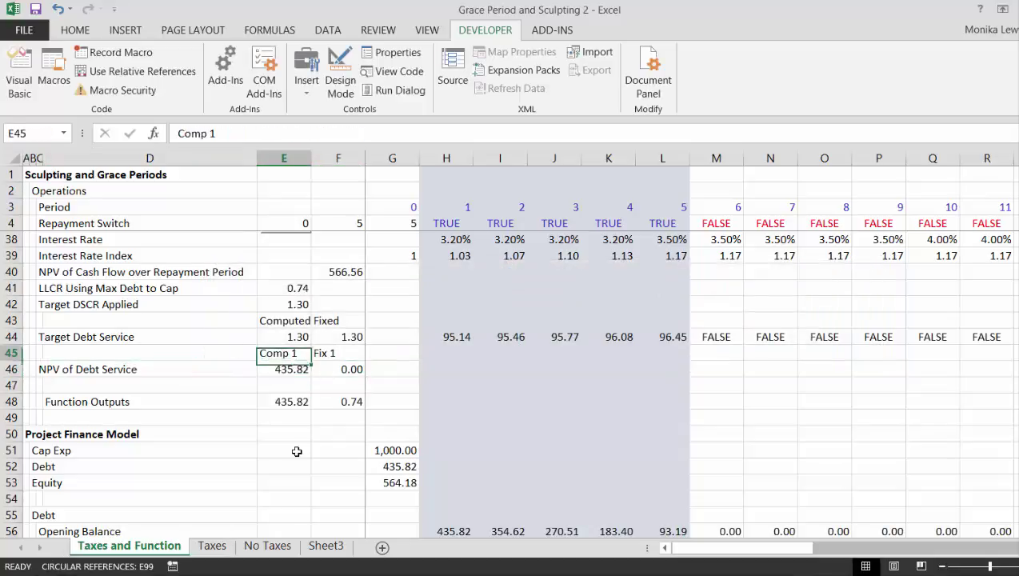
pyautogui.press('Up')
pyautogui.press('Up')
pyautogui.press('Up')
pyautogui.press('Down')
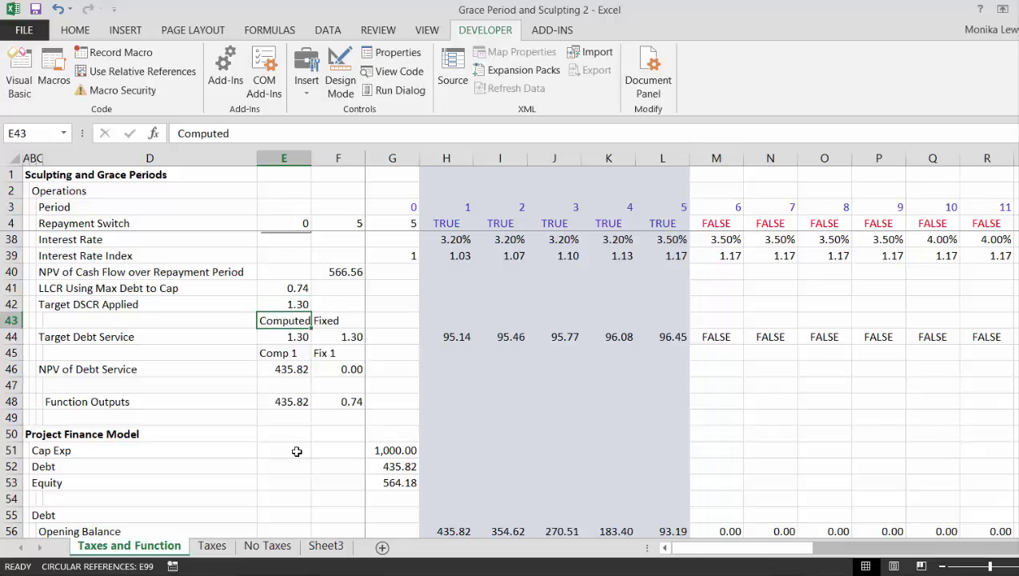
pyautogui.hotkey('shift', 'Right')
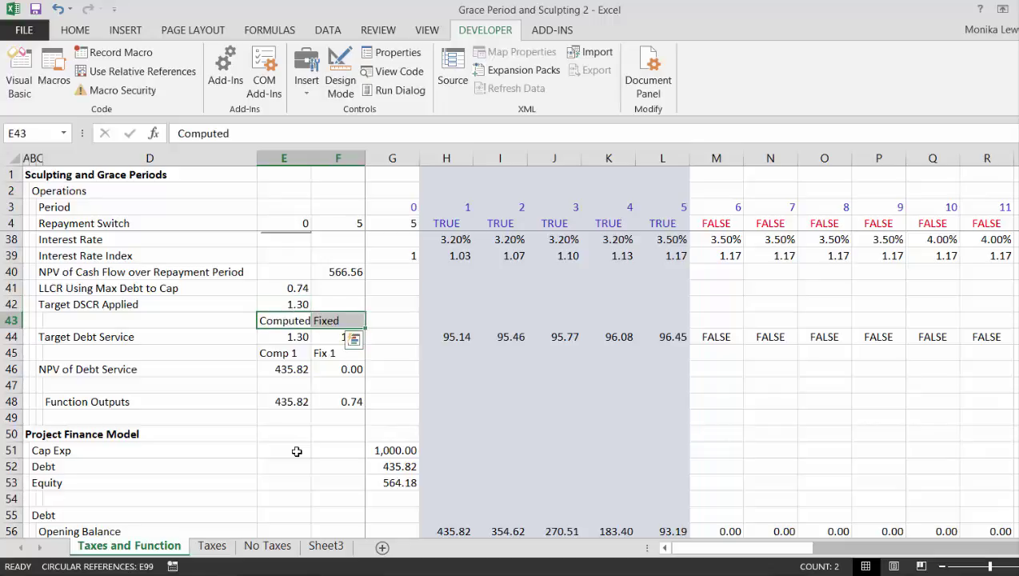
pyautogui.press('Delete')
# Step: Review the Target Debt Service cells and re-enter the debt_sculpt array formula in E48
pyautogui.press('Down')
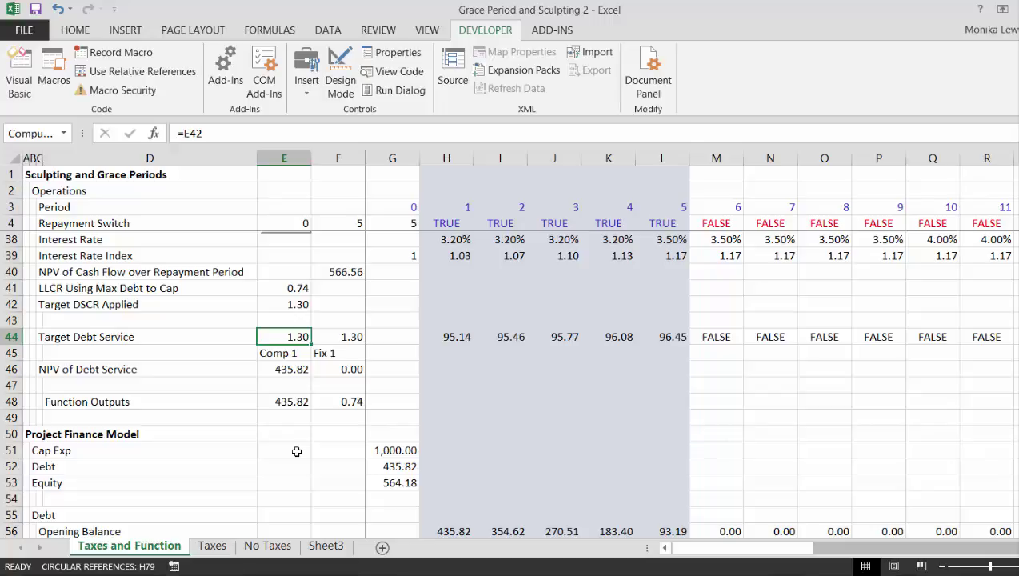
pyautogui.hotkey('shift', 'Down')
pyautogui.hotkey('shift', 'Down')
pyautogui.hotkey('shift', 'Down')
pyautogui.press('Up')
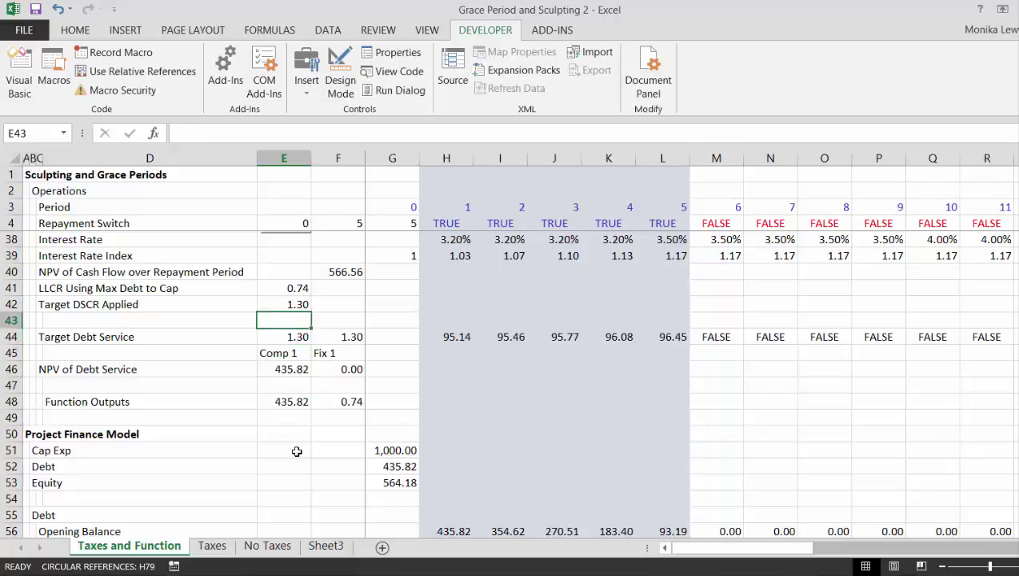
pyautogui.press('Down')
pyautogui.press('Right')
pyautogui.press('Down')
pyautogui.press('Down')
pyautogui.press('Down')
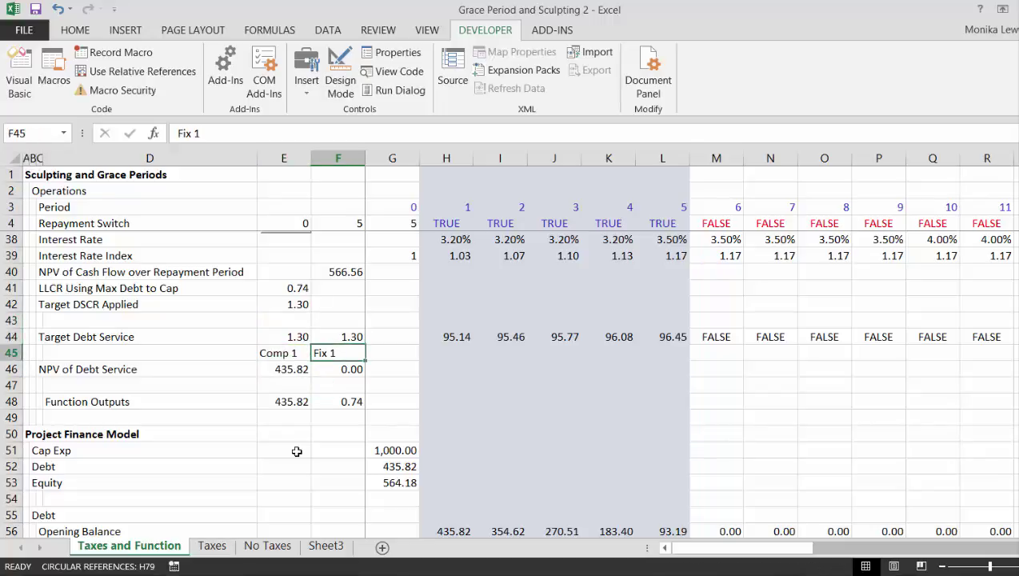
pyautogui.press('Down')
pyautogui.press('Left')
pyautogui.press('F2')
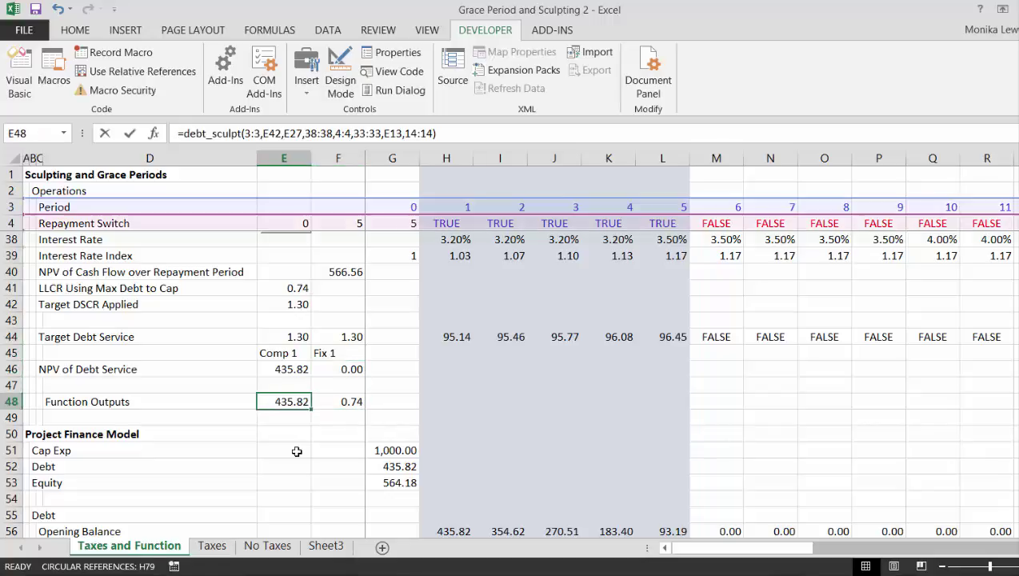
pyautogui.hotkey('ctrl', 'shift', 'Return')
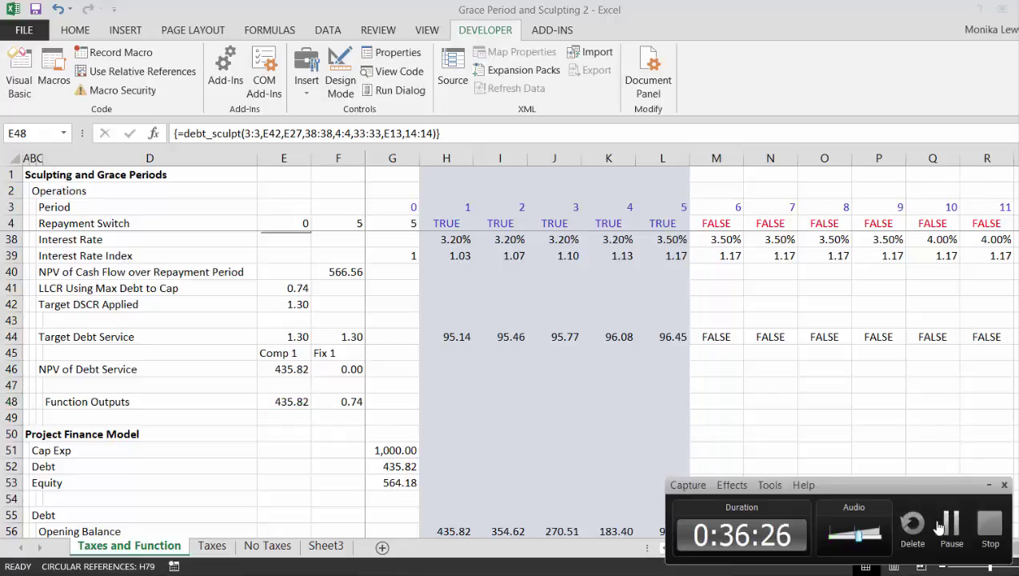
pyautogui.click(950, 524)
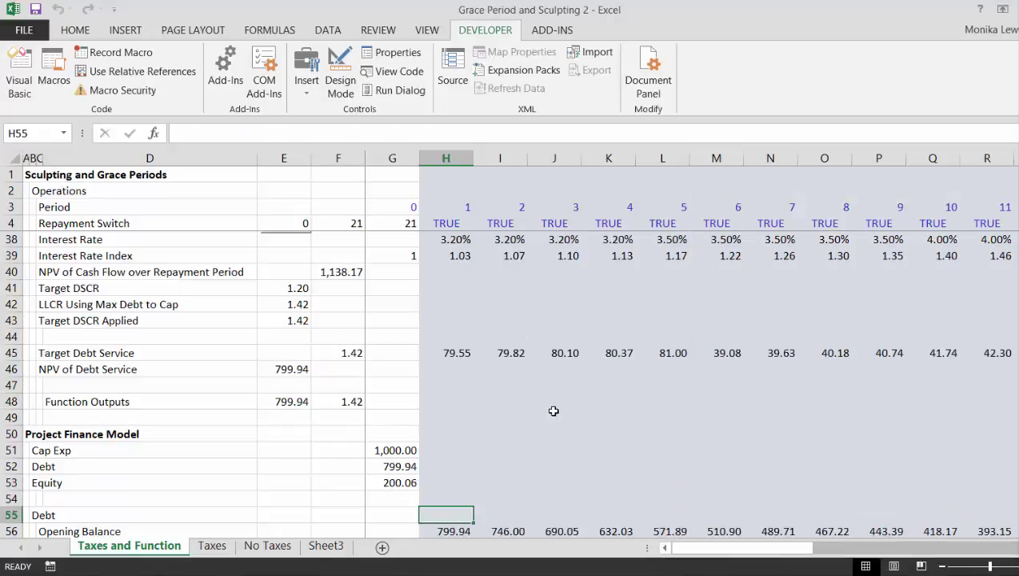
# Step: Examine which cells the debt_sculpt formula in E48 references, including the Target DSCR in E41, and leave it unedited
pyautogui.press('Up')
pyautogui.press('Up')
pyautogui.press('Up')
pyautogui.press('Up')
pyautogui.press('Up')
pyautogui.press('Up')
pyautogui.press('Up')
pyautogui.press('Up')
pyautogui.press('Up')
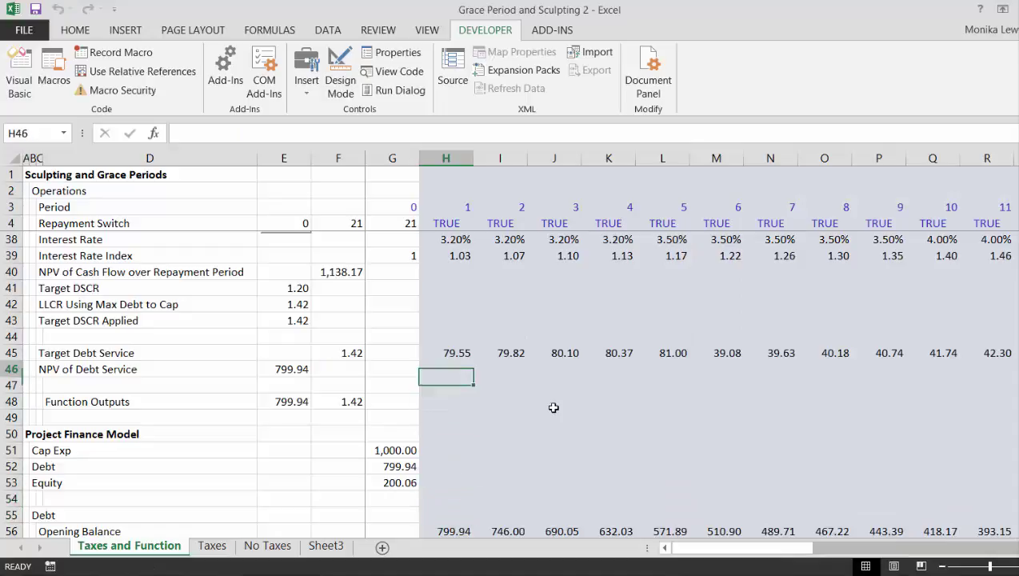
pyautogui.press('Left')
pyautogui.press('Left')
pyautogui.press('Down')
pyautogui.press('Down')
pyautogui.press('Left')
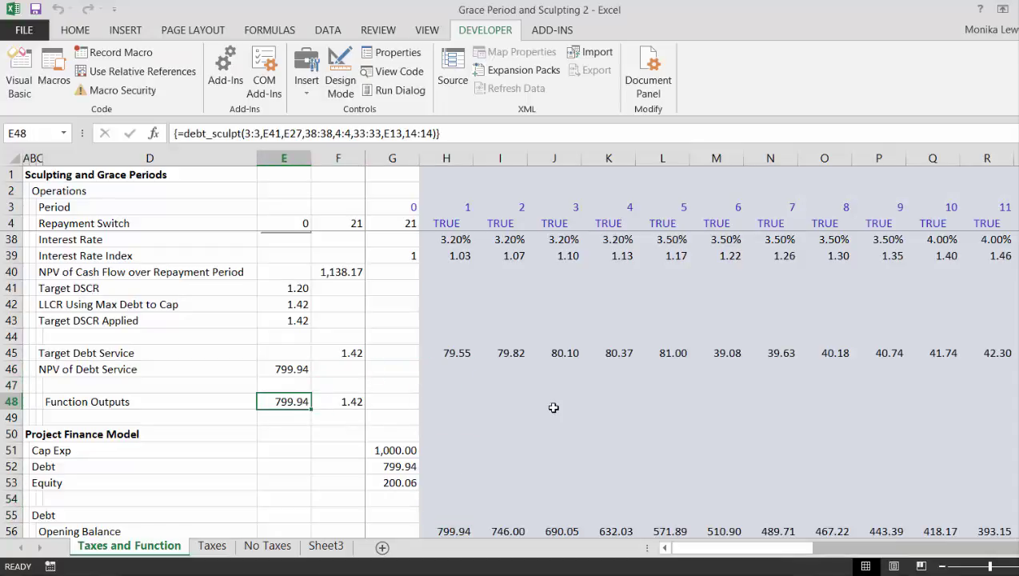
pyautogui.press('F2')
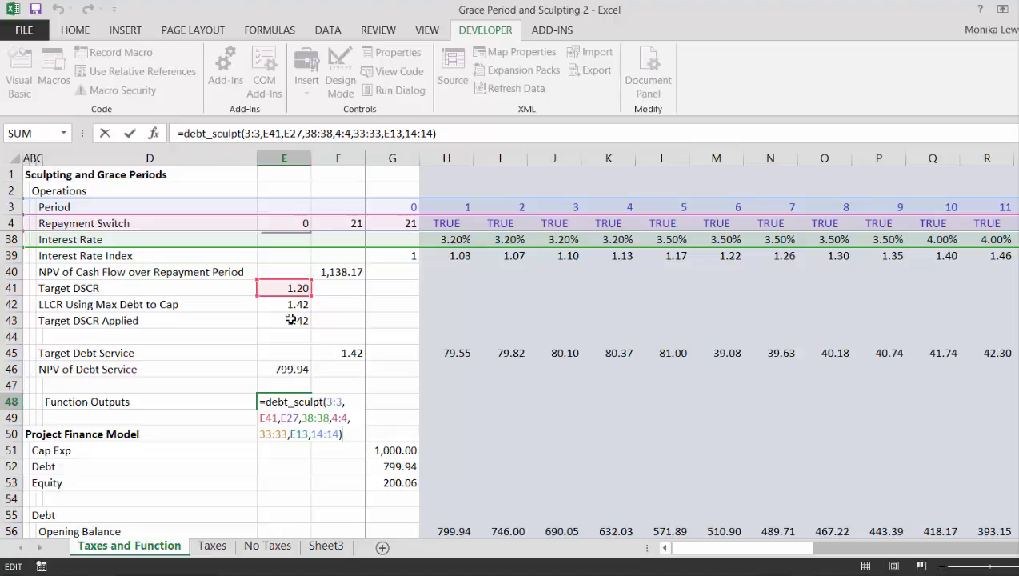
pyautogui.press('Return')
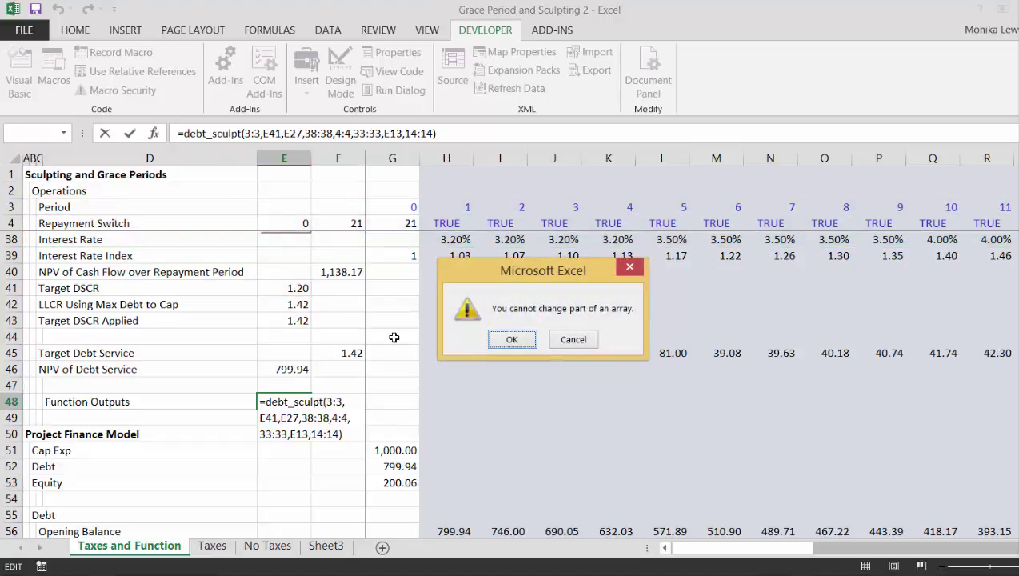
pyautogui.press('Escape')
# Step: Close the array warning and review the debt, profit and loss, and DSCR rows down to the results summary and chart
pyautogui.press('Down')
pyautogui.press('Down')
pyautogui.press('Down')
pyautogui.press('Down')
pyautogui.press('Down')
pyautogui.press('Down')
pyautogui.press('Down')
pyautogui.press('Down')
pyautogui.press('Down')
pyautogui.press('Down')
pyautogui.press('Down')
pyautogui.press('Down')
pyautogui.press('Down')
pyautogui.press('Down')
pyautogui.press('Down')
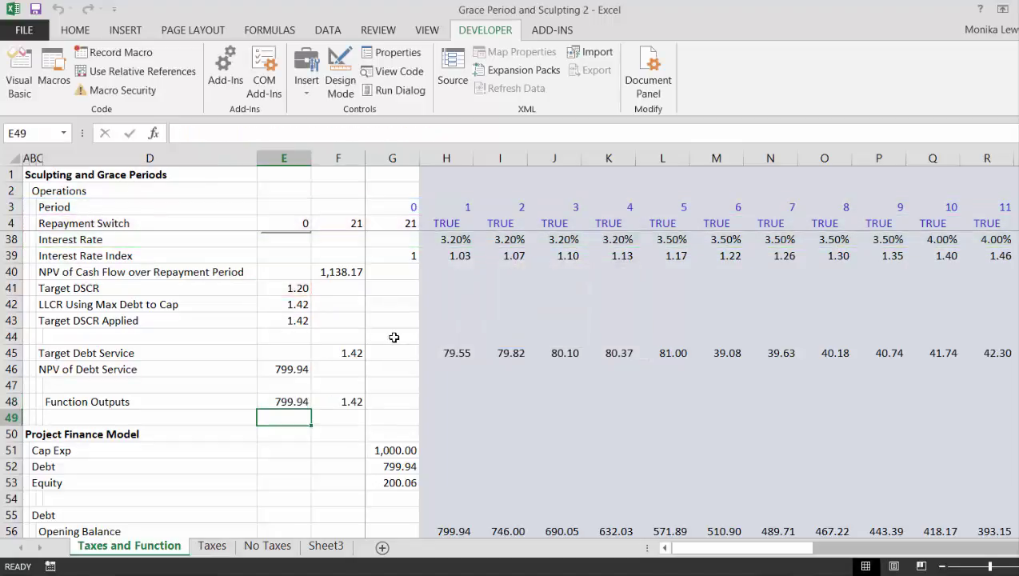
pyautogui.press('Down')
pyautogui.press('Down')
pyautogui.press('Down')
pyautogui.press('Down')
pyautogui.press('Down')
pyautogui.press('Down')
pyautogui.press('Down')
pyautogui.press('Down')
pyautogui.press('Down')
pyautogui.press('Down')
pyautogui.press('Down')
pyautogui.press('Down')
pyautogui.press('Down')
pyautogui.press('Down')
pyautogui.press('Down')
pyautogui.press('Down')
pyautogui.press('Down')
pyautogui.press('Down')
pyautogui.press('Down')
pyautogui.press('Down')
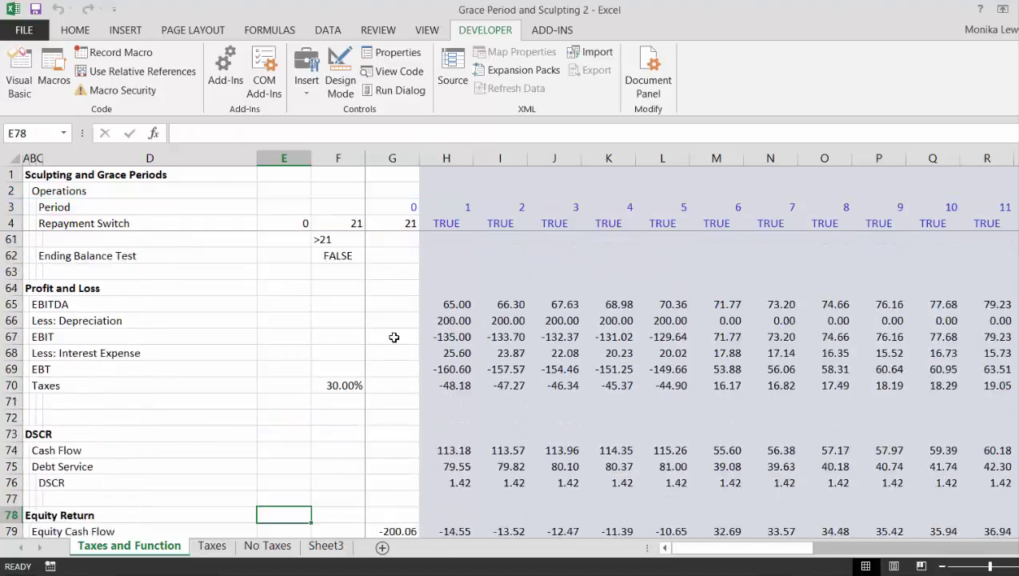
pyautogui.press('Up')
pyautogui.press('Up')
pyautogui.press('Up')
pyautogui.press('Up')
pyautogui.press('Up')
pyautogui.press('Up')
pyautogui.press('Up')
pyautogui.press('Up')
pyautogui.press('Up')
pyautogui.press('Up')
pyautogui.press('Up')
pyautogui.press('Up')
pyautogui.press('Up')
pyautogui.press('Up')
pyautogui.press('Up')
pyautogui.press('Up')
pyautogui.press('Up')
pyautogui.press('Up')
pyautogui.press('Up')
pyautogui.press('Up')
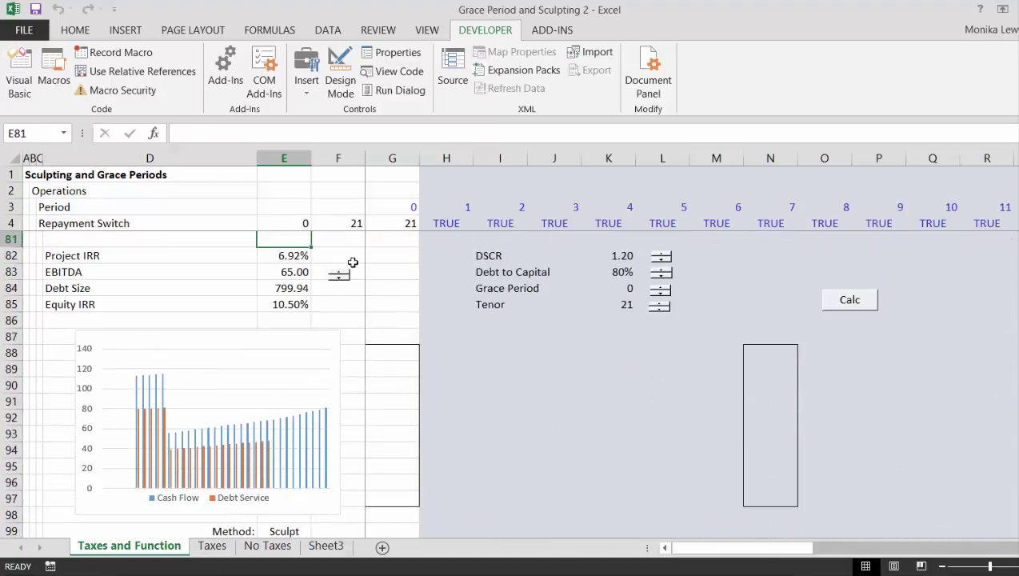
# Step: Lower EBITDA to 55 and the target DSCR to 1.00 with the scenario controls beside the results summary
pyautogui.click(342, 280)
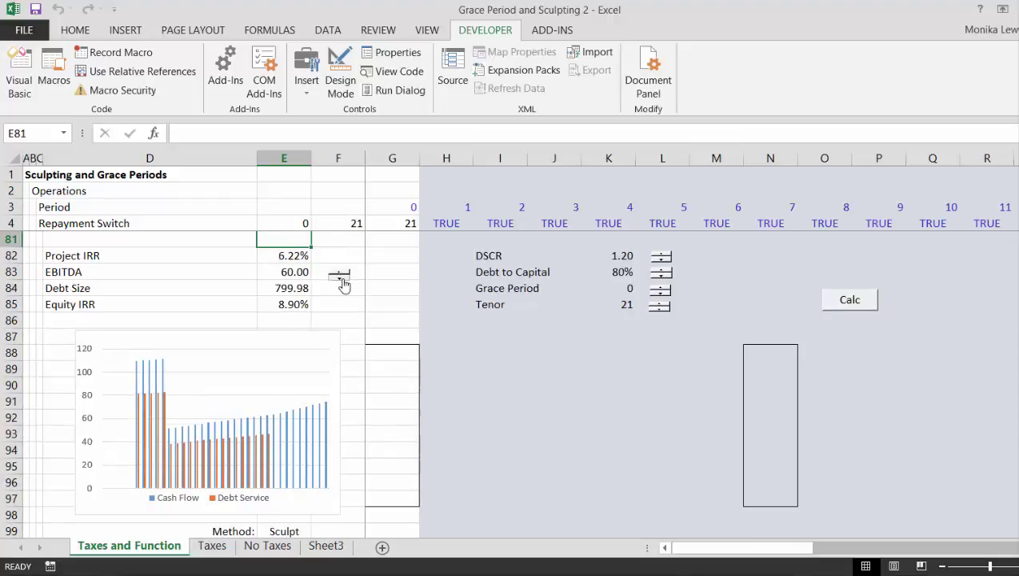
pyautogui.click(342, 280)
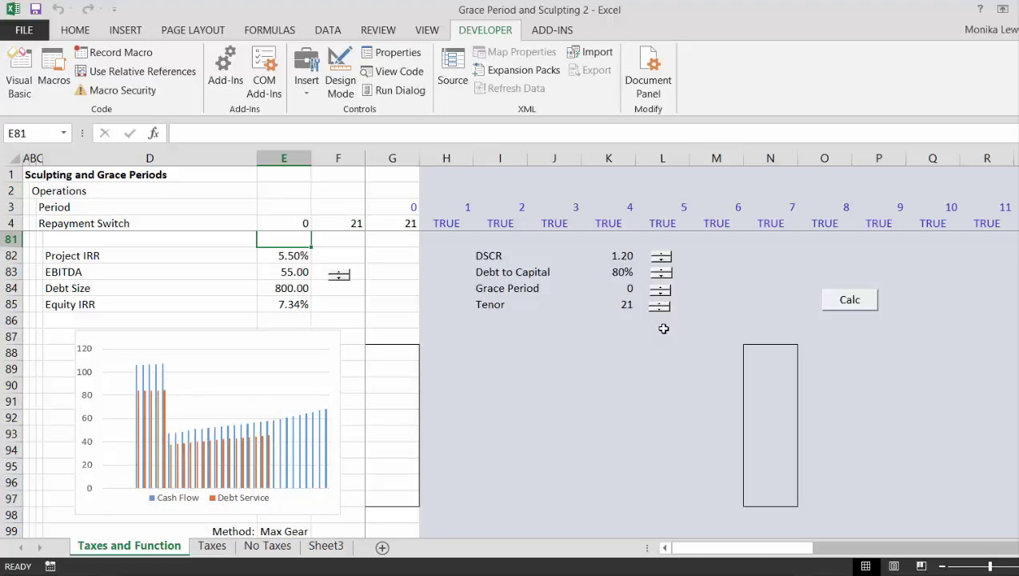
pyautogui.click(663, 261)
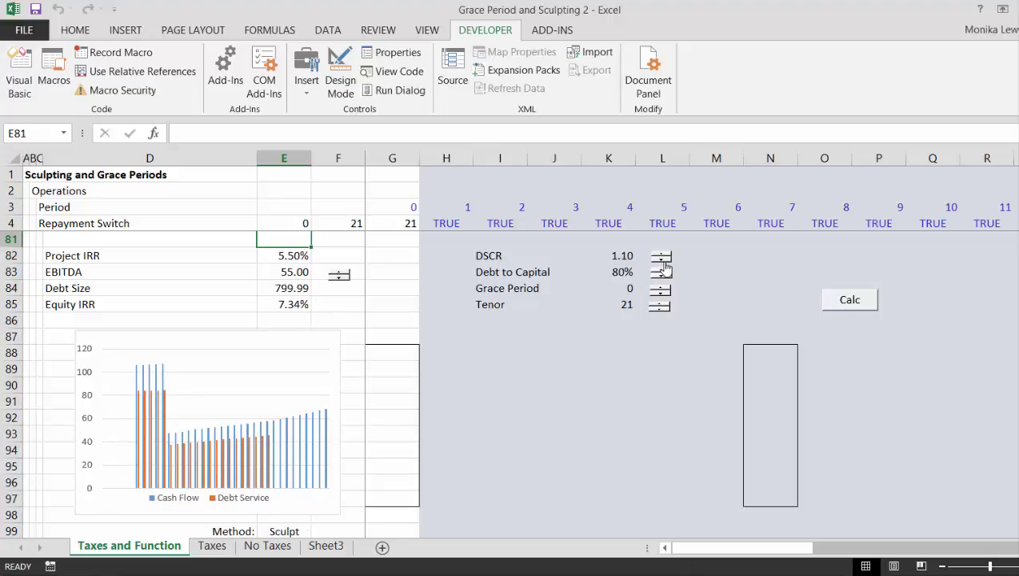
pyautogui.click(664, 262)
# Step: Label cell D86, below Equity IRR in the results summary, as Final Debt to Cap
pyautogui.click(140, 320)
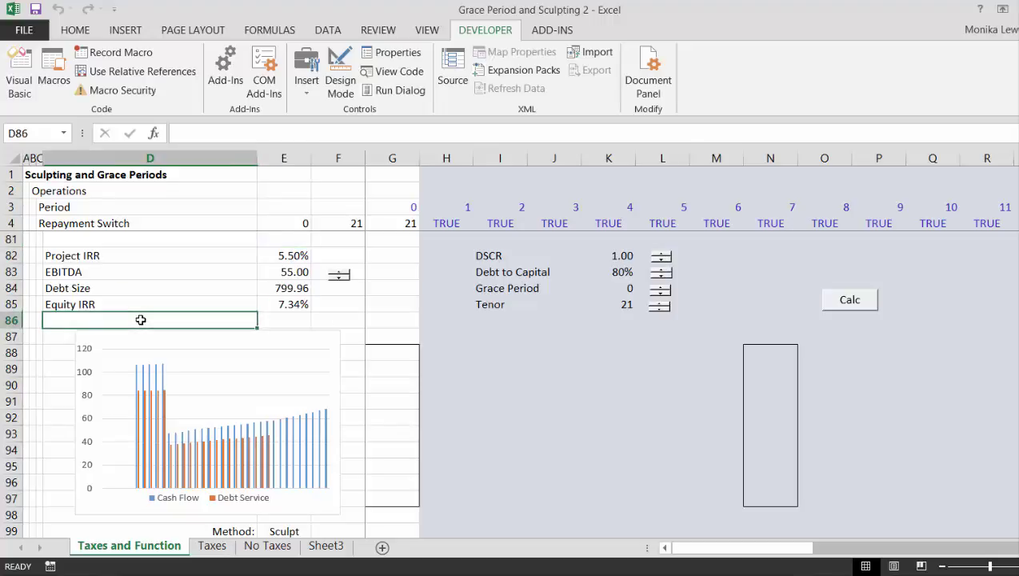
pyautogui.write('A')
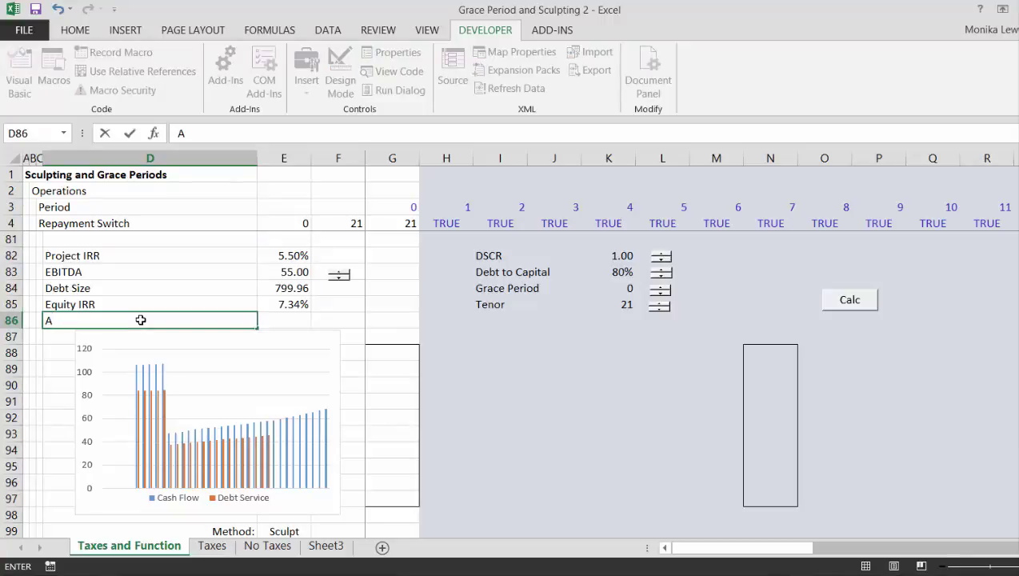
pyautogui.press('BackSpace')
pyautogui.write('Final Debt to Cap')
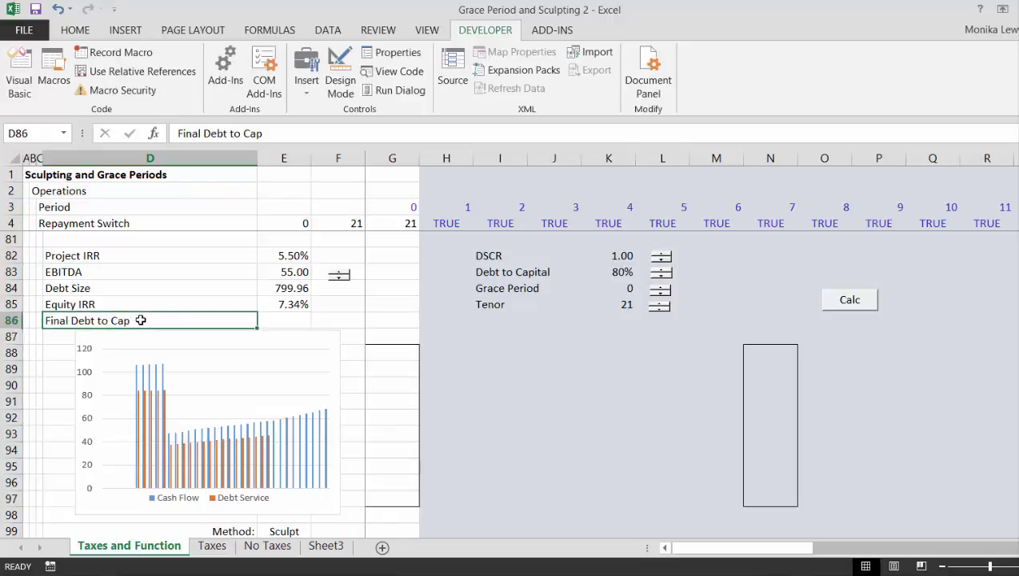
# Step: Calculate the final debt to cap in E86 as debt over capital expenditure, =G52/G51, and format it as a percentage
pyautogui.press('Tab')
pyautogui.write('=')
pyautogui.press('Up')
pyautogui.press('Up')
pyautogui.press('Up')
pyautogui.press('Up')
pyautogui.press('Up')
pyautogui.press('Up')
pyautogui.press('Up')
pyautogui.press('Up')
pyautogui.press('Up')
pyautogui.press('Up')
pyautogui.press('Up')
pyautogui.press('Up')
pyautogui.press('Up')
pyautogui.press('Up')
pyautogui.press('Up')
pyautogui.press('Up')
pyautogui.press('Up')
pyautogui.press('Up')
pyautogui.press('Up')
pyautogui.press('Up')
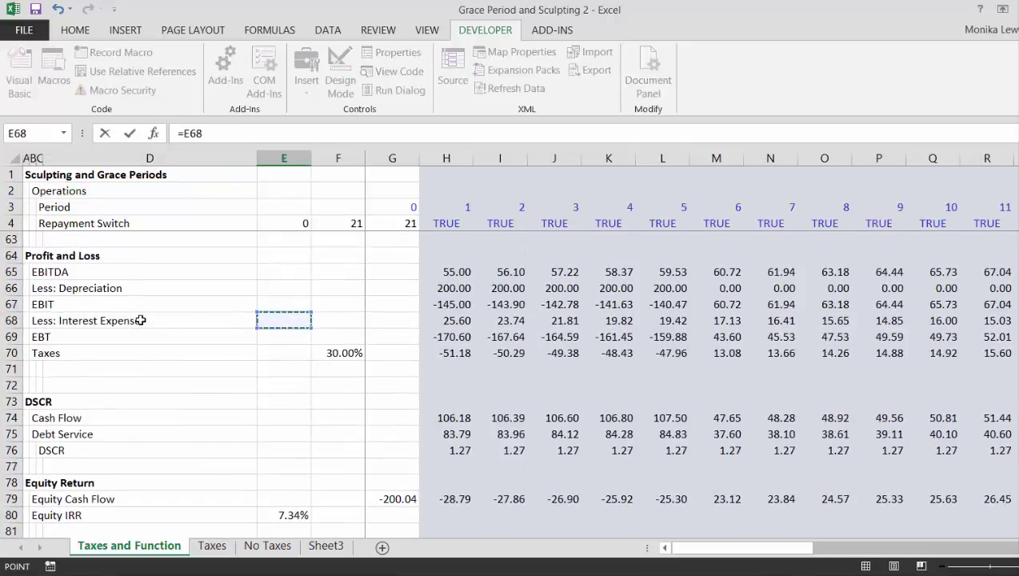
pyautogui.press('Down')
pyautogui.press('Down')
pyautogui.press('Down')
pyautogui.press('Down')
pyautogui.press('Down')
pyautogui.press('Down')
pyautogui.press('Down')
pyautogui.press('Down')
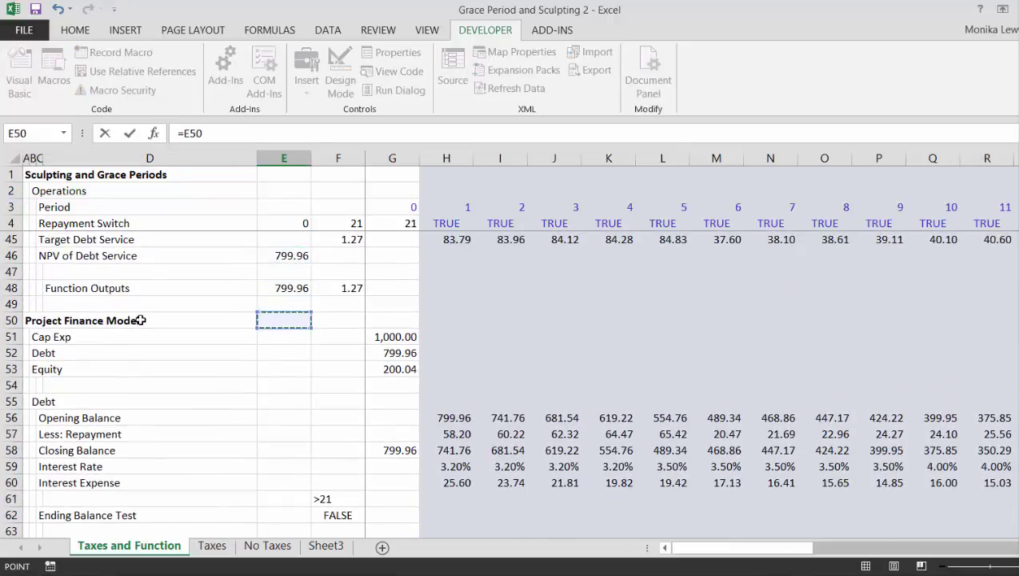
pyautogui.press('Right')
pyautogui.press('Right')
pyautogui.press('Up')
pyautogui.write('/')
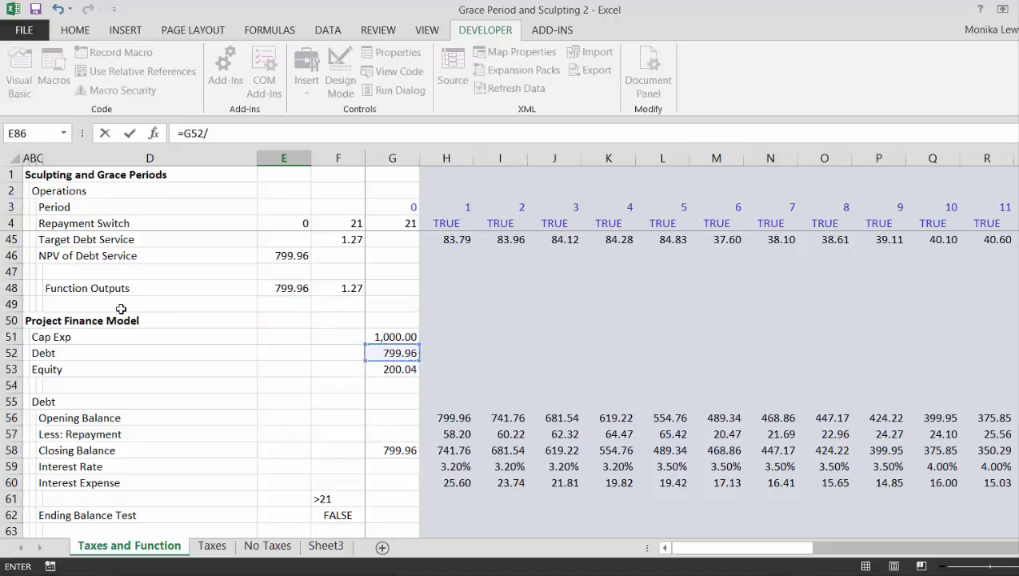
pyautogui.click(382, 336)
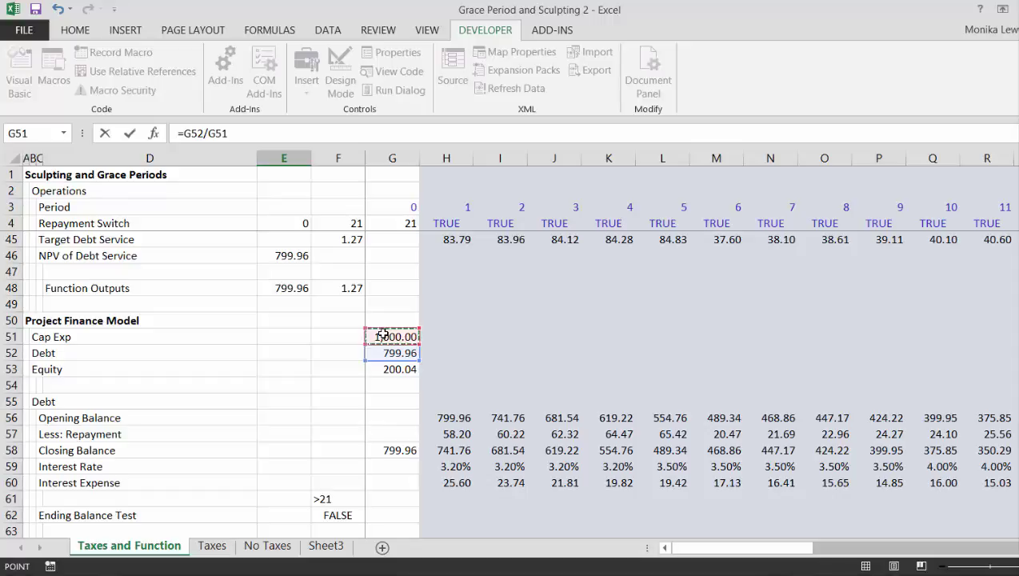
pyautogui.press('Return')
pyautogui.press('Up')
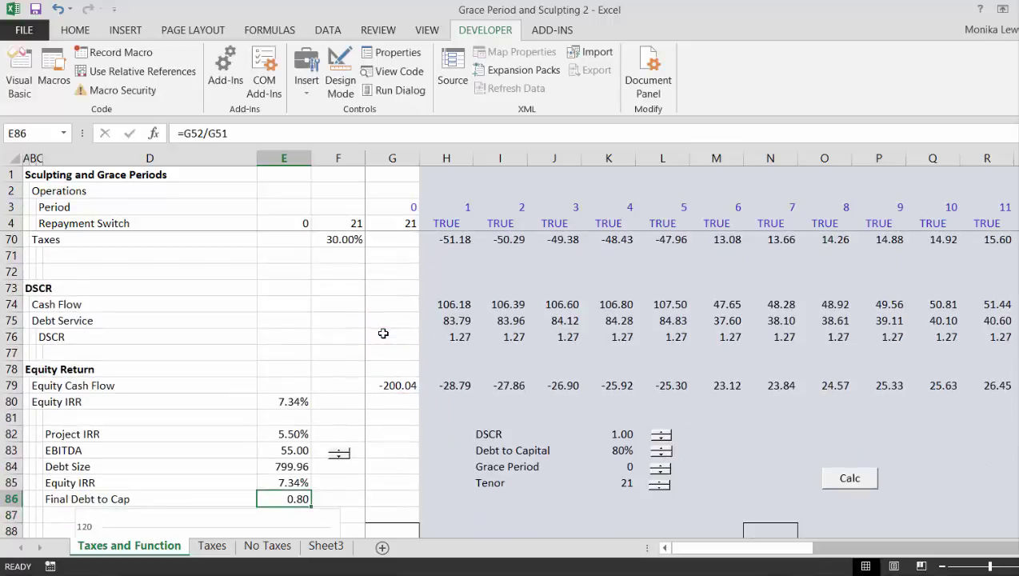
pyautogui.hotkey('ctrl', 'shift', '5')
# Step: Raise the target DSCR stepwise to 1.70 to test its effect on debt size and final debt to cap
pyautogui.press('Down')
pyautogui.press('Down')
pyautogui.press('Down')
pyautogui.press('Down')
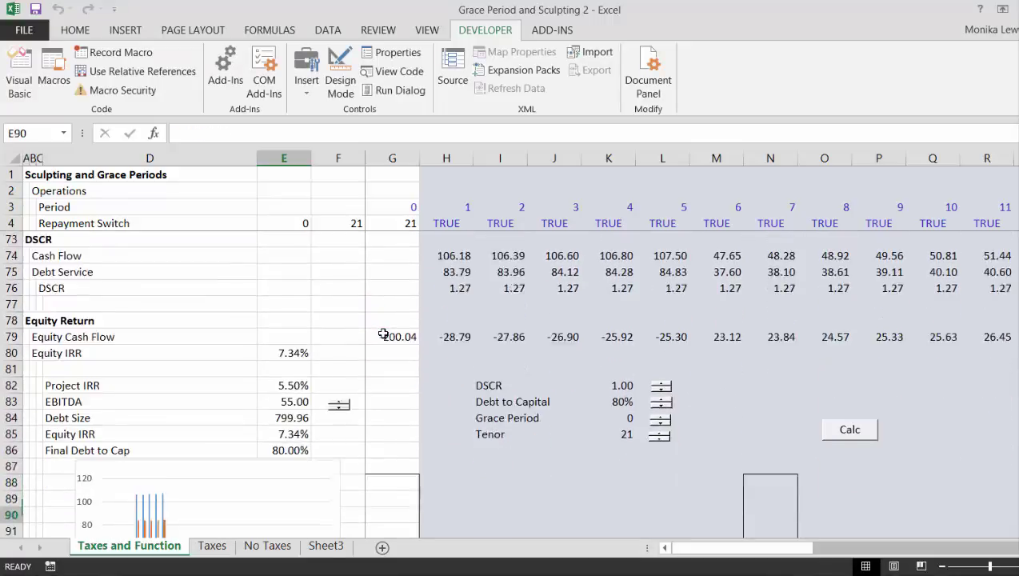
pyautogui.press('Down')
pyautogui.press('Down')
pyautogui.press('Down')
pyautogui.press('Down')
pyautogui.press('Down')
pyautogui.press('Down')
pyautogui.press('Down')
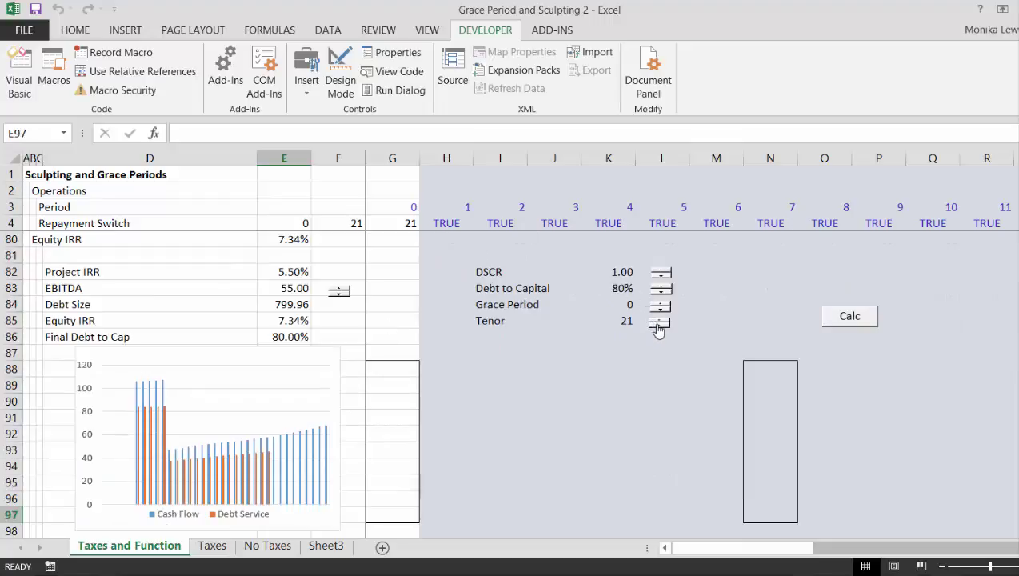
pyautogui.click(664, 273)
pyautogui.click(665, 272)
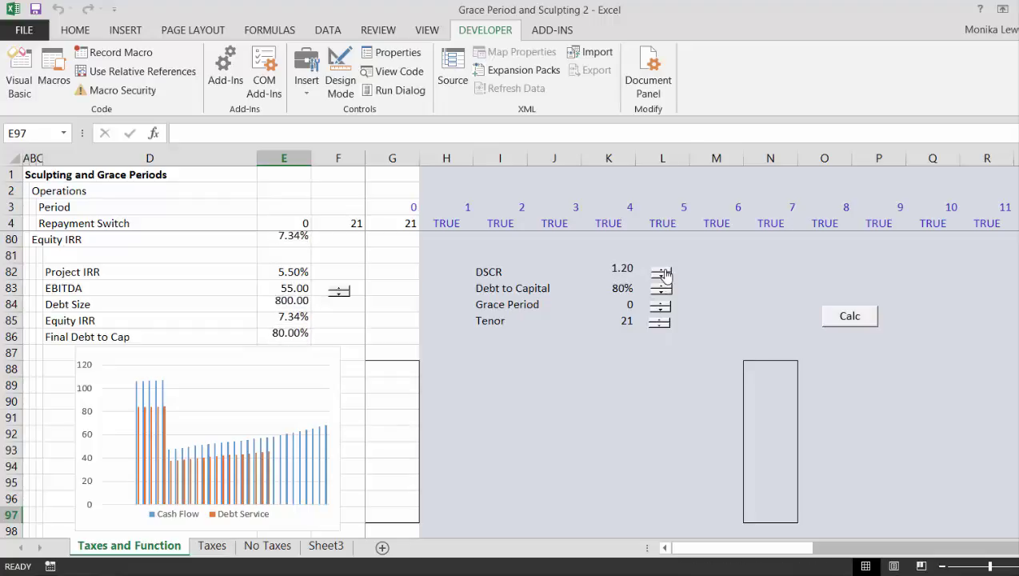
pyautogui.click(665, 273)
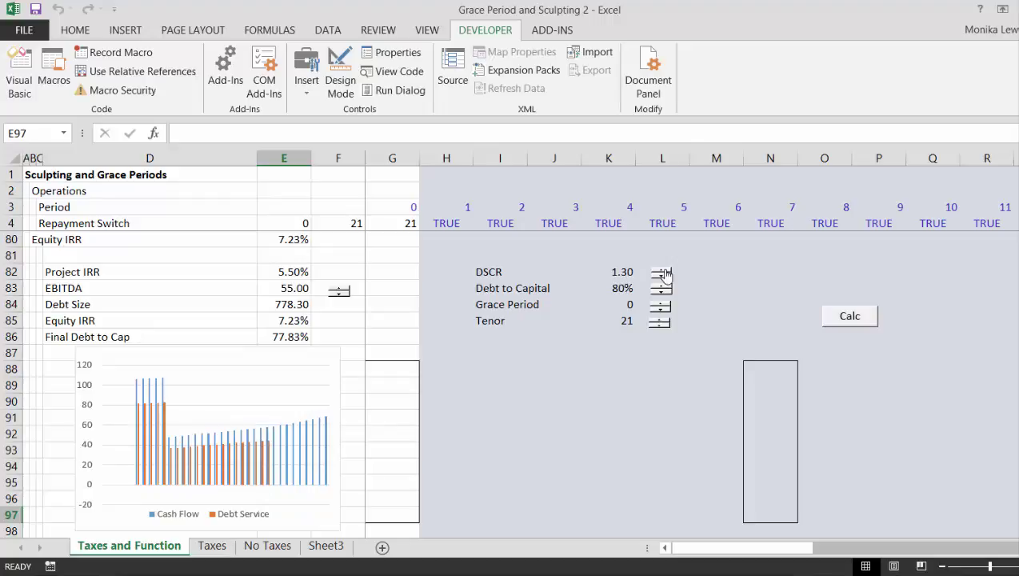
pyautogui.click(665, 273)
pyautogui.click(665, 273)
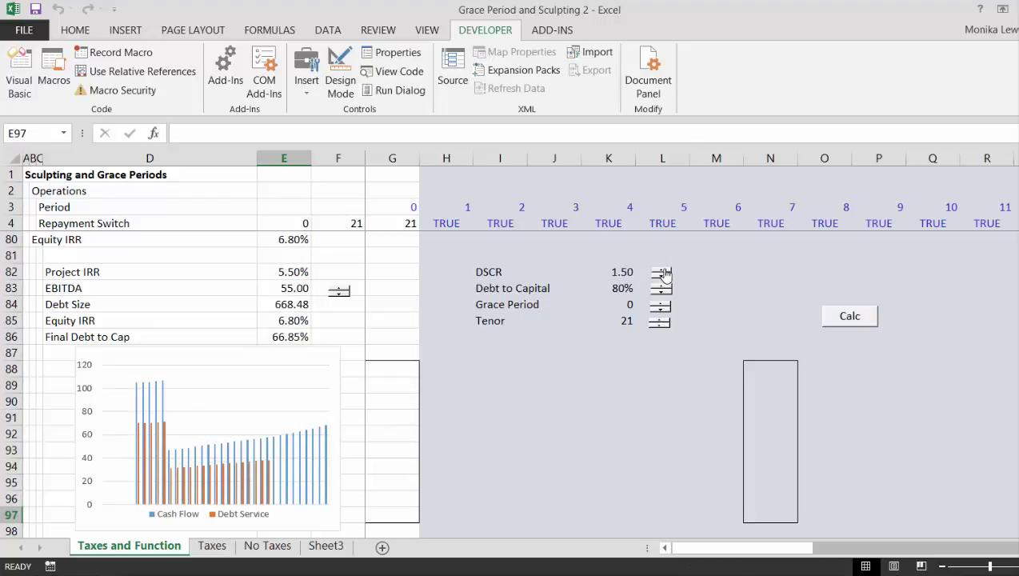
pyautogui.click(665, 273)
pyautogui.click(664, 273)
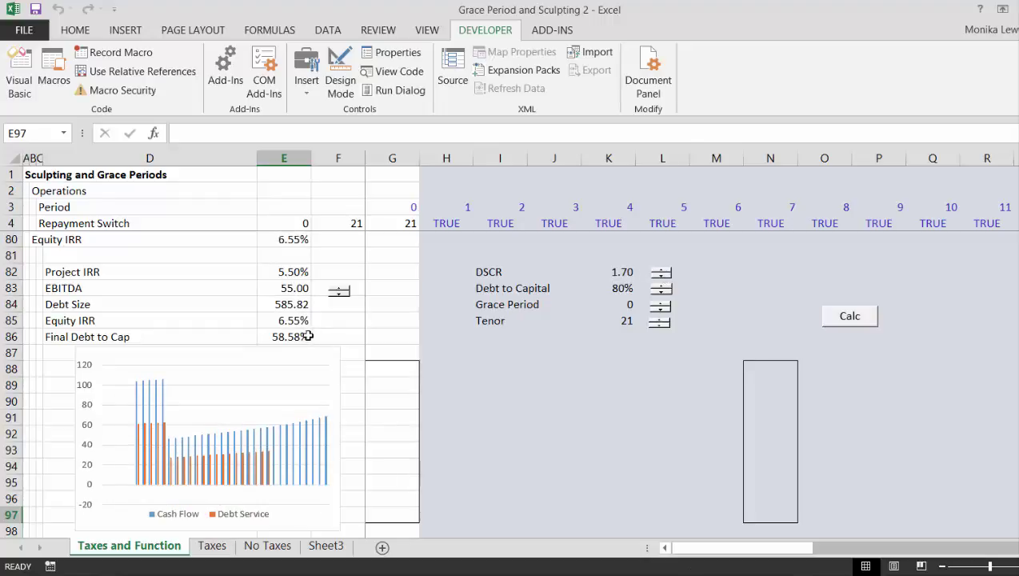
# Step: Reduce the target DSCR to 1.30
pyautogui.click(667, 277)
pyautogui.click(667, 277)
pyautogui.click(666, 277)
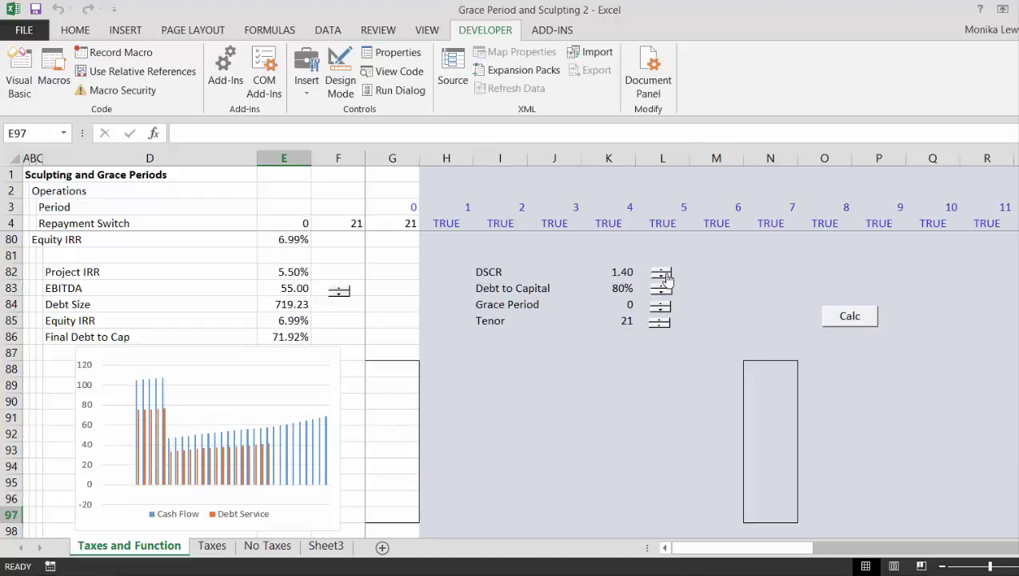
pyautogui.click(666, 277)
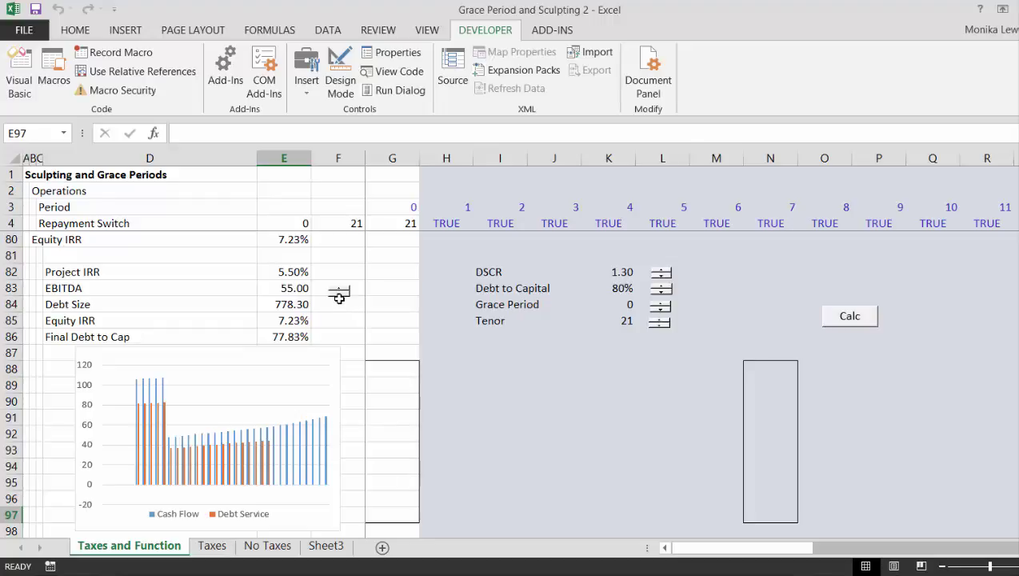
# Step: Lower EBITDA to 45, then test a target DSCR of 1.10 and return it to 1.20
pyautogui.click(339, 293)
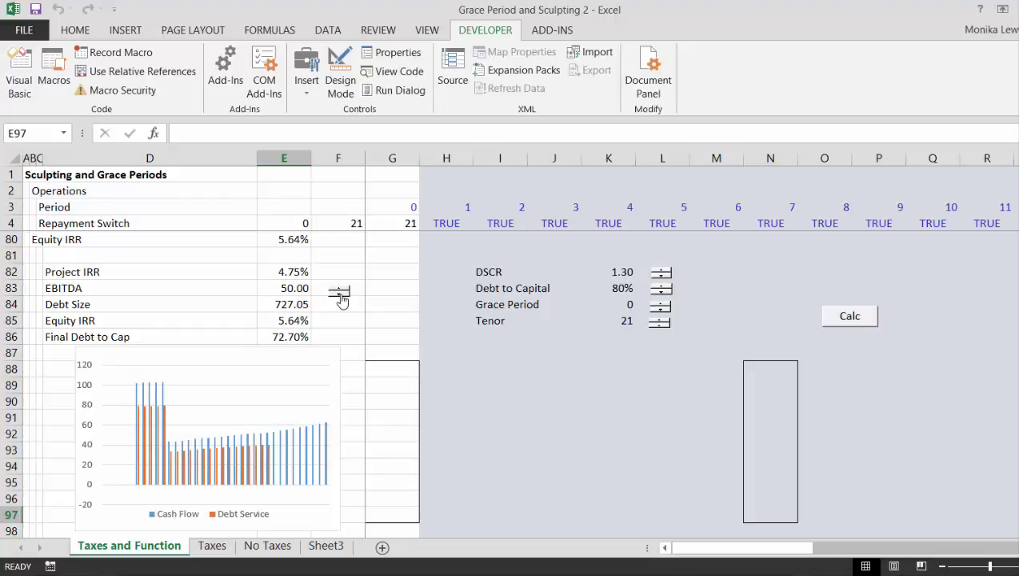
pyautogui.click(339, 293)
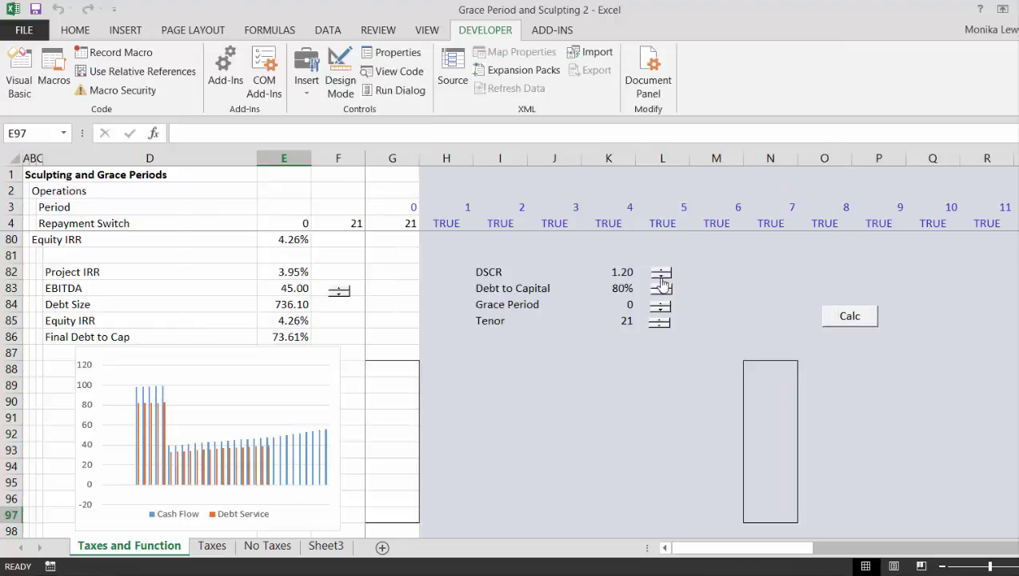
pyautogui.click(661, 277)
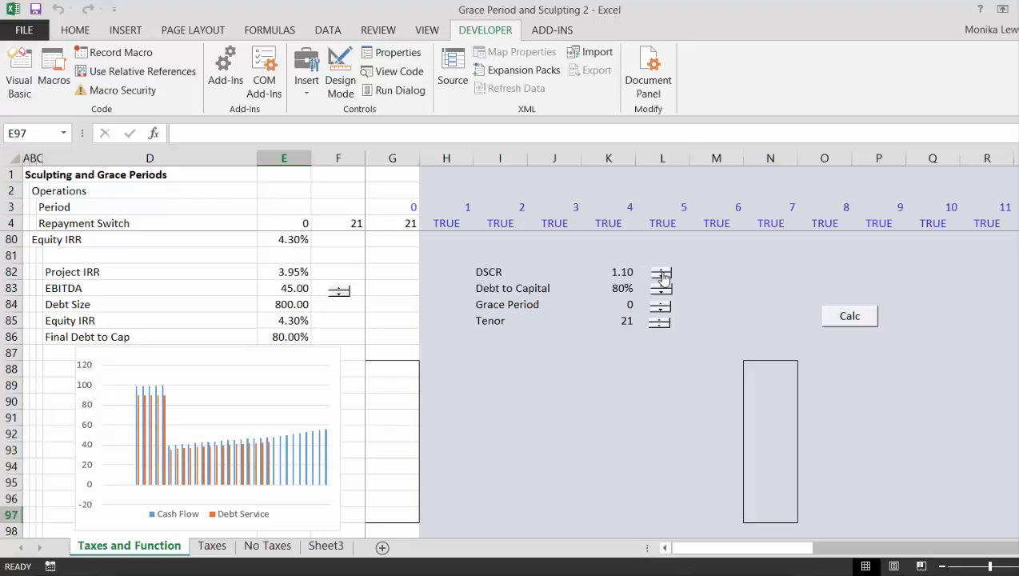
pyautogui.click(661, 273)
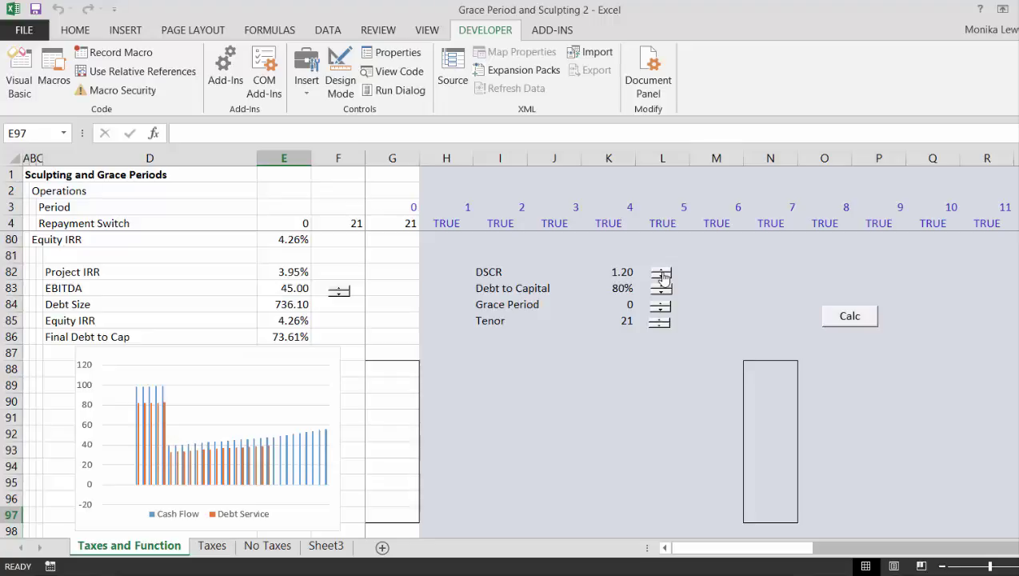
# Step: Test the debt tenor at 23, then shorten it to 20
pyautogui.click(660, 320)
pyautogui.click(660, 320)
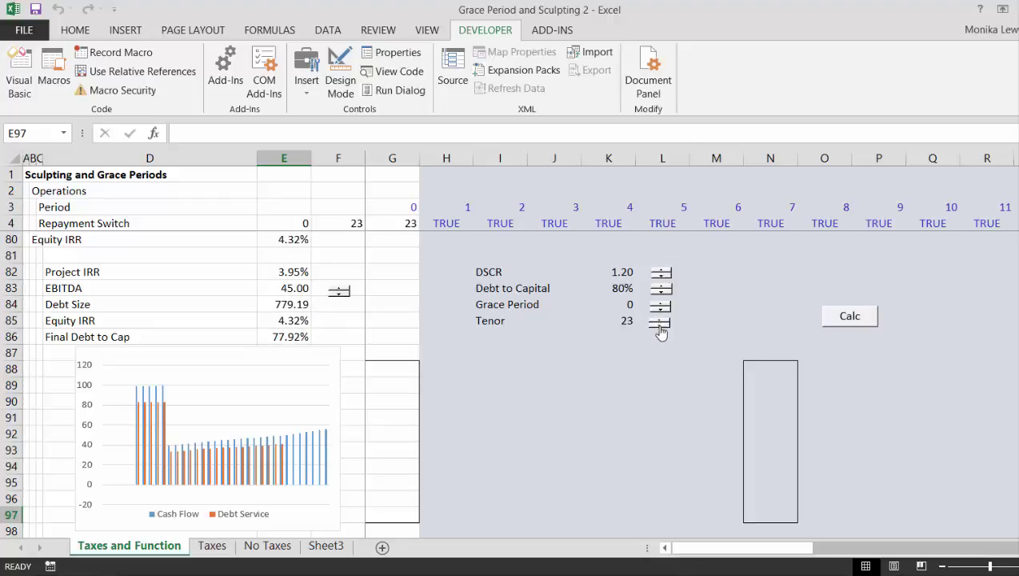
pyautogui.click(661, 326)
pyautogui.click(660, 326)
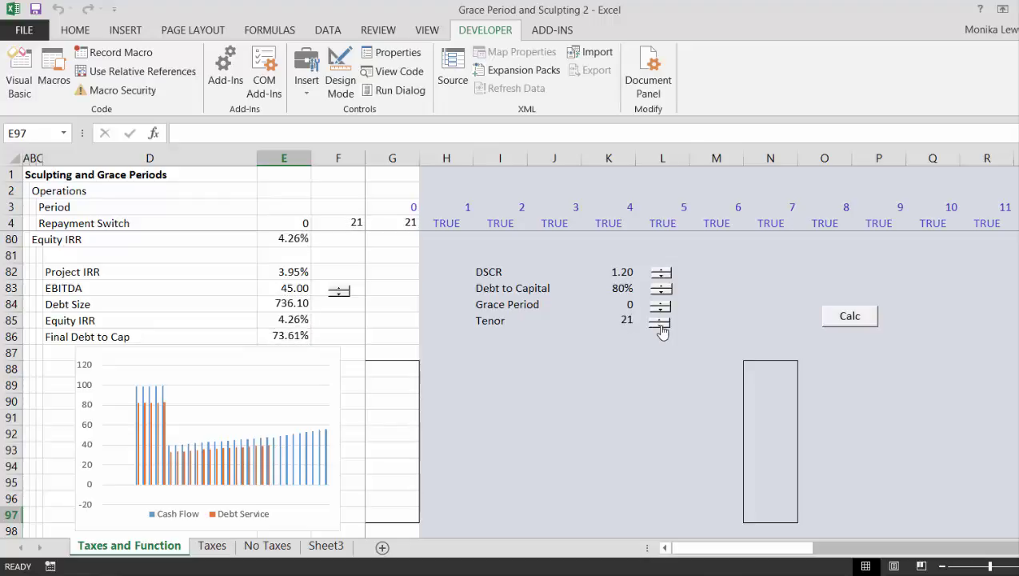
pyautogui.click(661, 325)
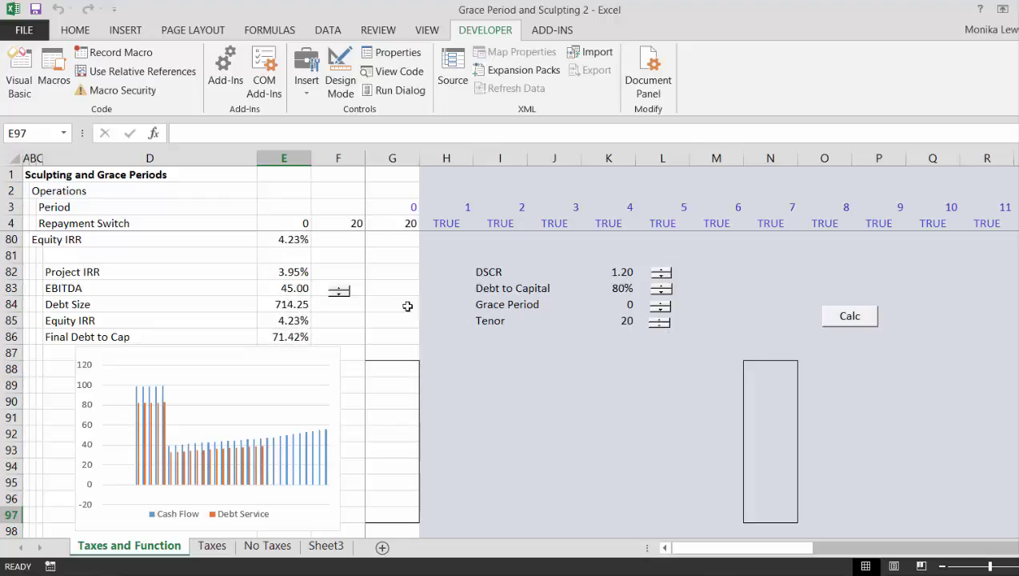
# Step: Set EBITDA to 55 and the tenor to 17 after testing shorter tenors down to 15
pyautogui.click(339, 290)
pyautogui.click(339, 290)
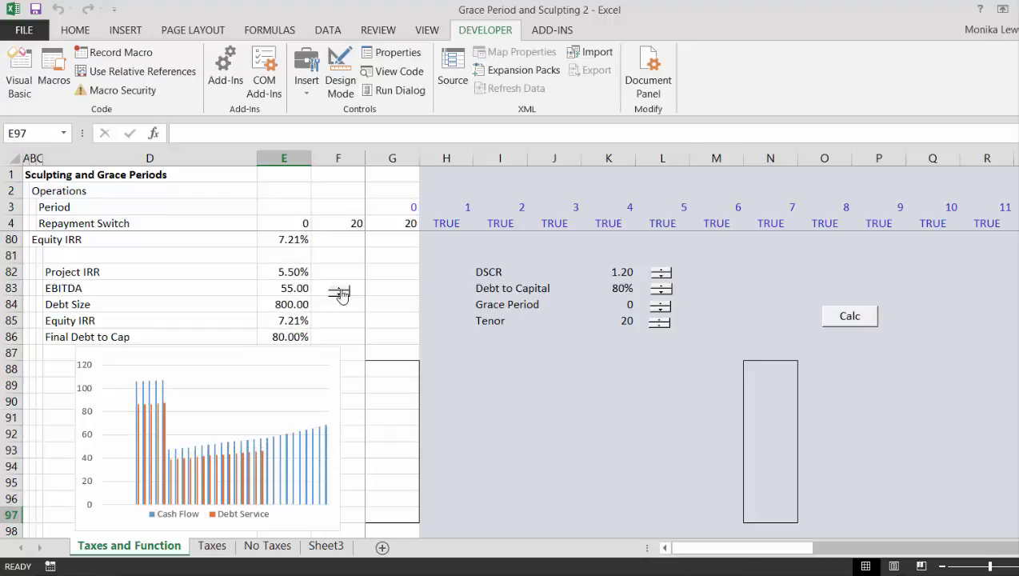
pyautogui.click(659, 326)
pyautogui.click(659, 326)
pyautogui.click(659, 325)
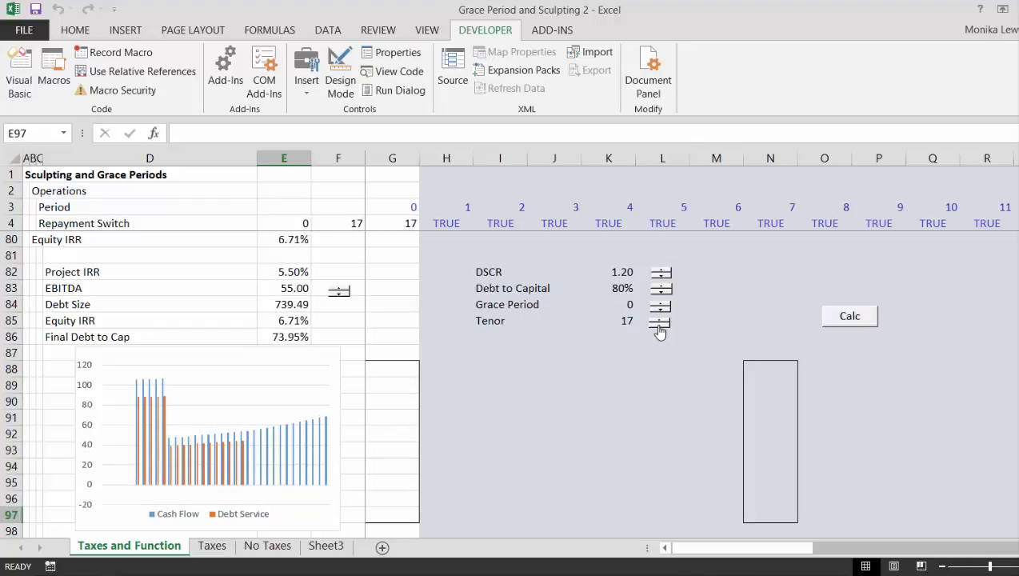
pyautogui.click(659, 325)
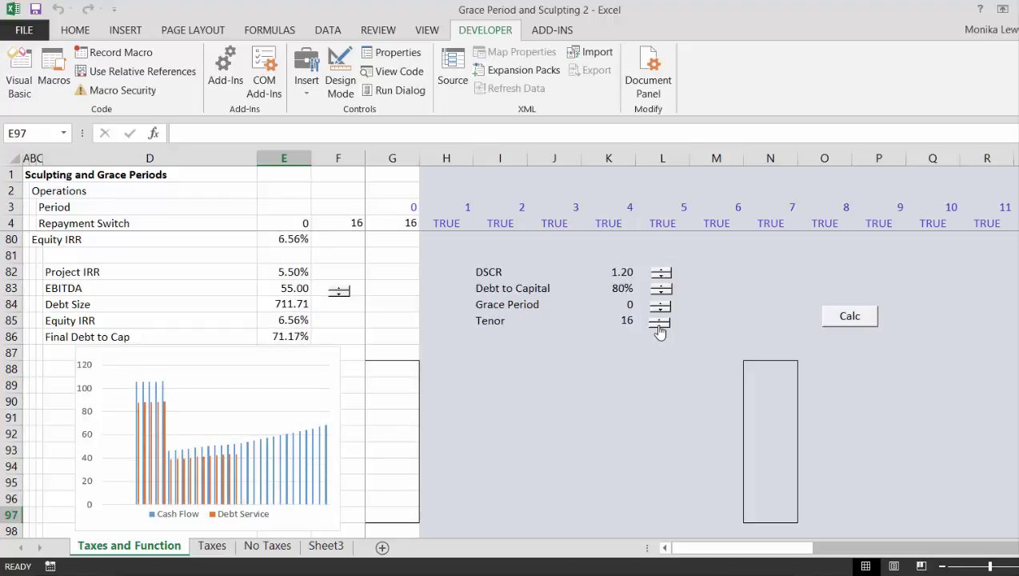
pyautogui.click(661, 324)
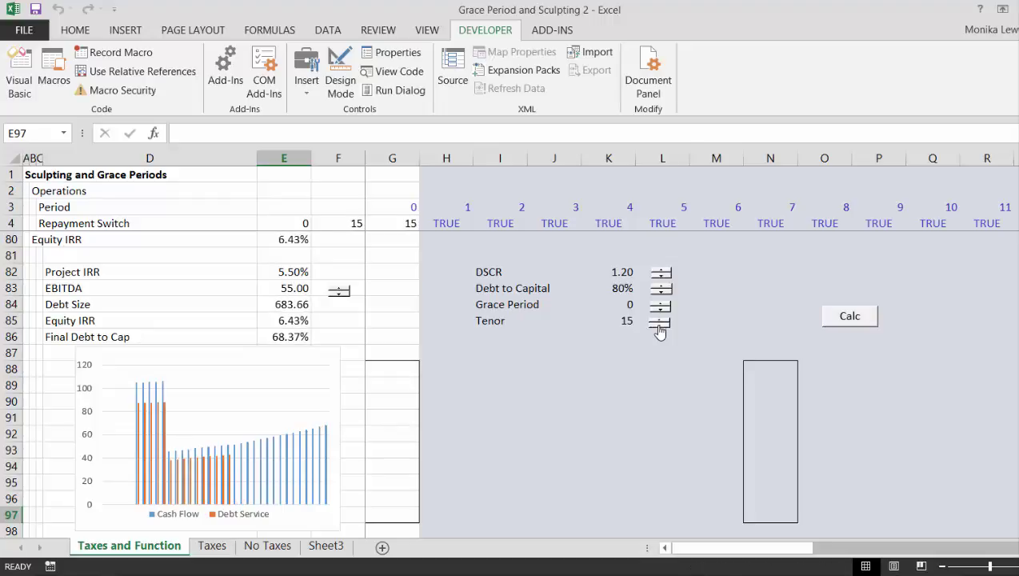
pyautogui.click(661, 320)
pyautogui.click(660, 320)
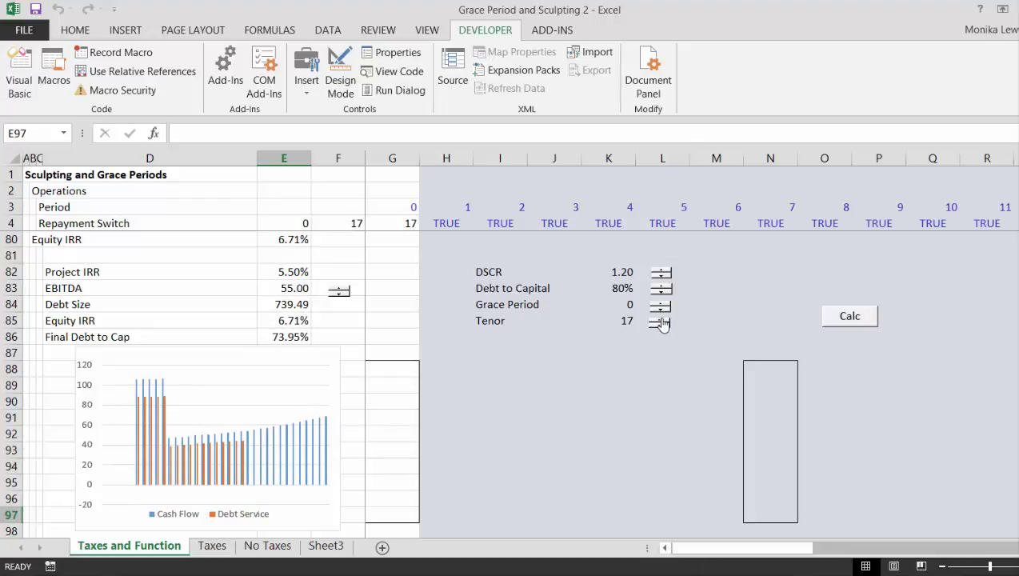
pyautogui.click(528, 367)
pyautogui.press('Left')
pyautogui.press('Left')
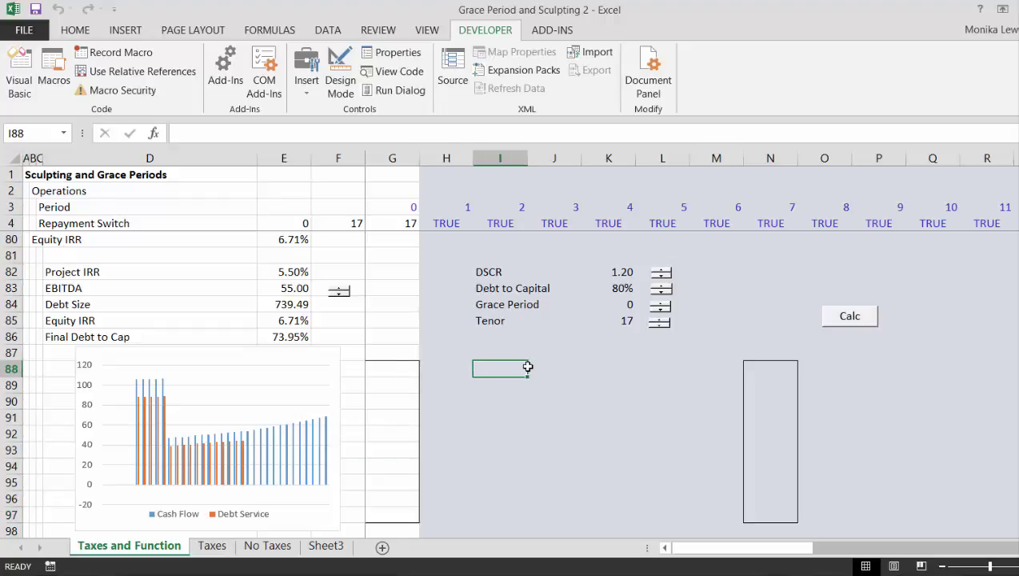
pyautogui.press('Up')
pyautogui.press('Up')
pyautogui.press('Up')
pyautogui.press('Up')
pyautogui.press('Up')
pyautogui.press('Up')
pyautogui.press('Left')
pyautogui.press('Left')
pyautogui.press('Left')
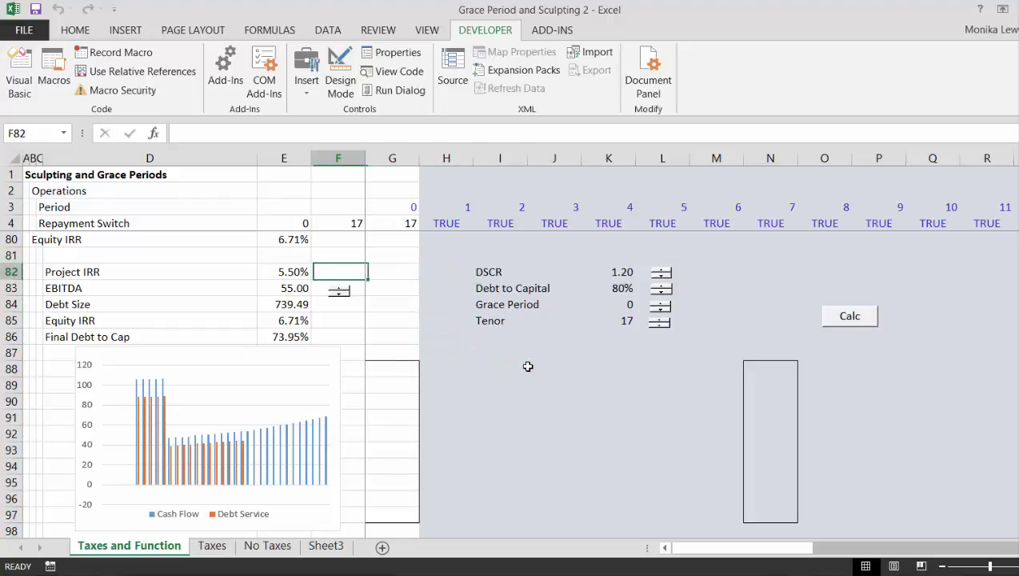
pyautogui.press('Down')
pyautogui.press('Down')
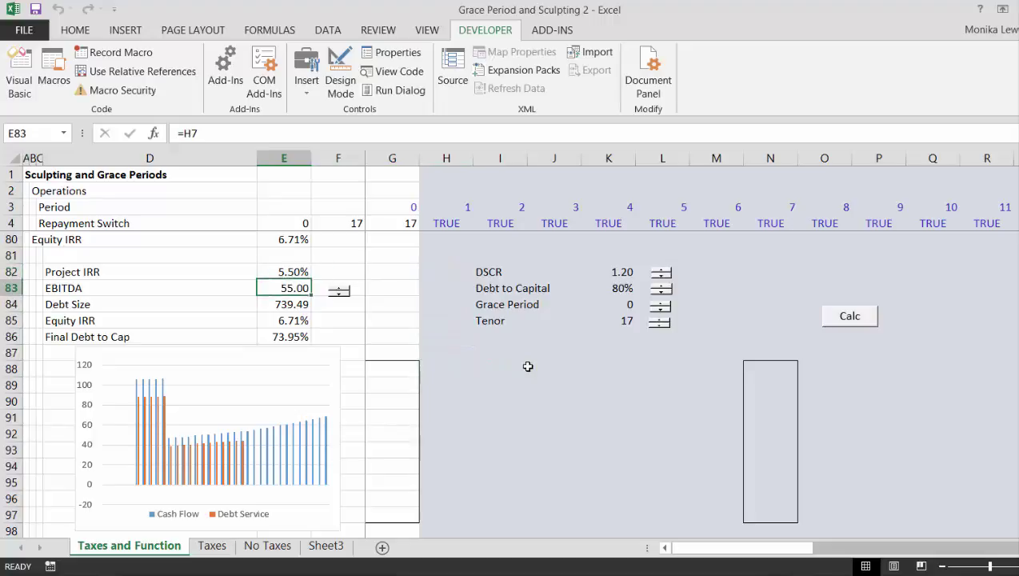
# Step: Add a Target Equity IRR label in I88 and enter 10% in K88
pyautogui.press('Right')
pyautogui.press('Right')
pyautogui.press('Down')
pyautogui.press('Down')
pyautogui.press('Down')
pyautogui.press('Down')
pyautogui.press('Right')
pyautogui.press('Right')
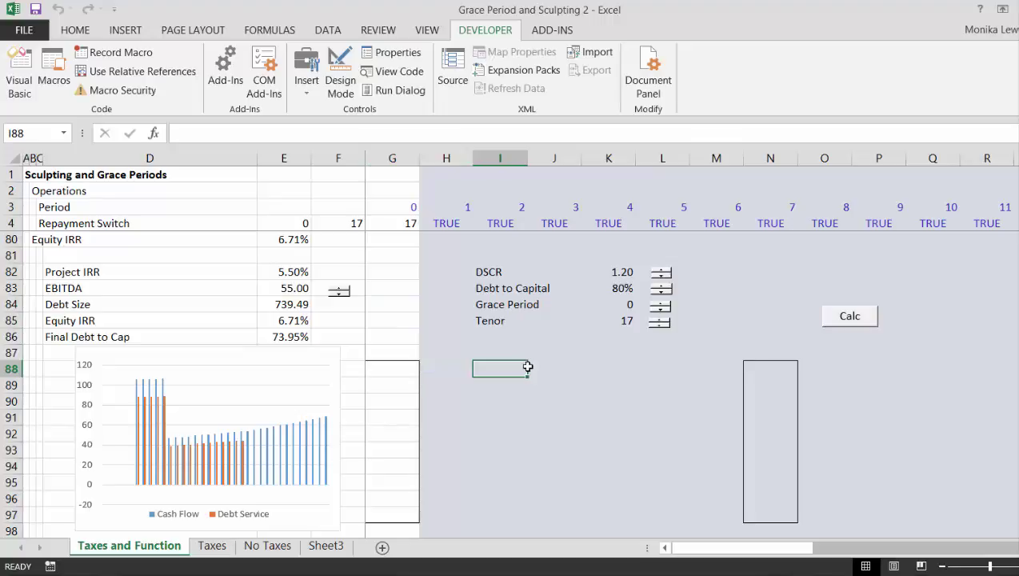
pyautogui.write('Ta')
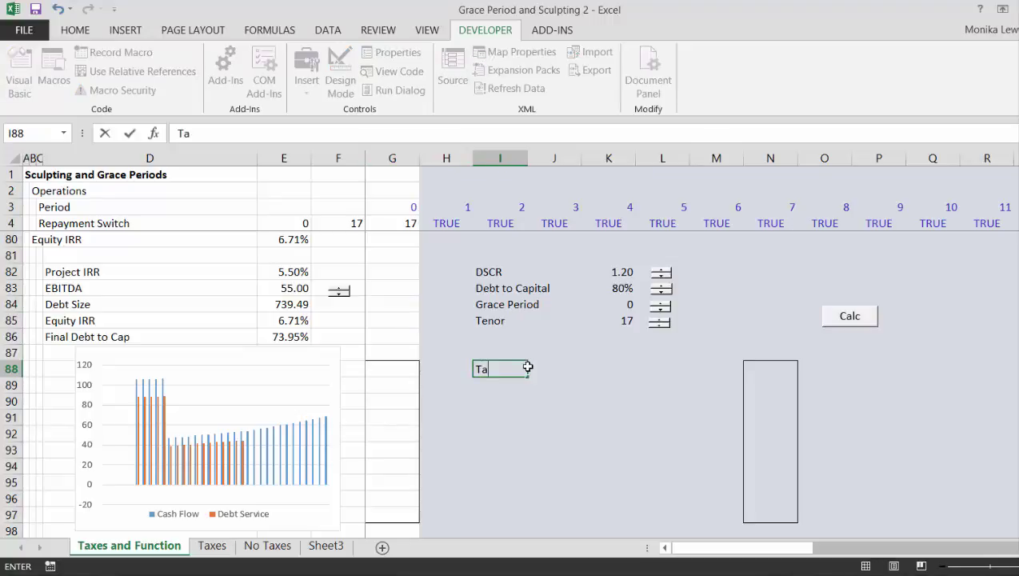
pyautogui.write('rget Equity IRR')
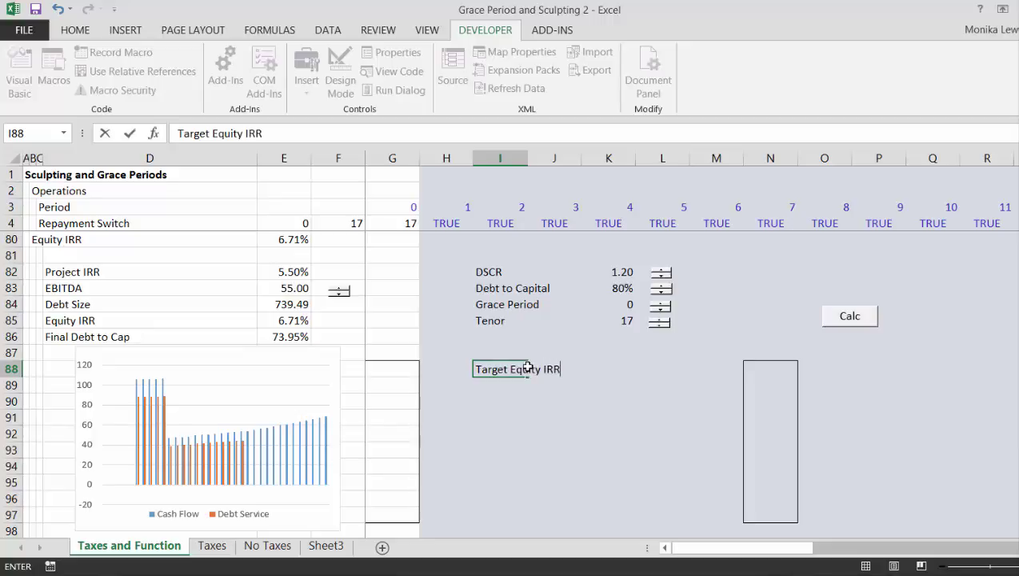
pyautogui.press('Return')
pyautogui.press('Up')
pyautogui.press('Right')
pyautogui.press('Right')
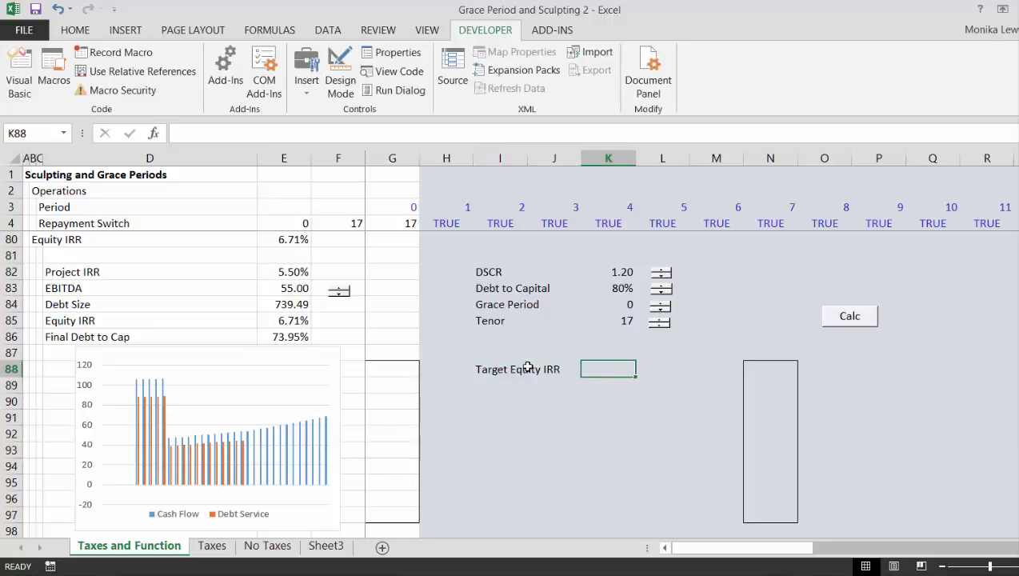
pyautogui.write('10%')
pyautogui.press('Return')
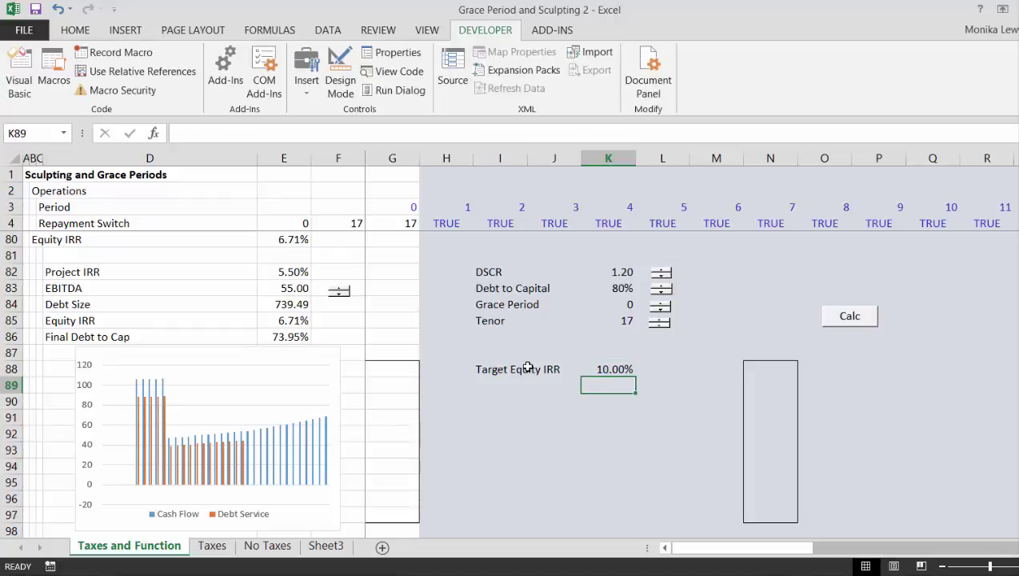
# Step: Label I89 Actual IRR and link K89 to the Equity IRR in E80
pyautogui.press('Left')
pyautogui.press('Left')
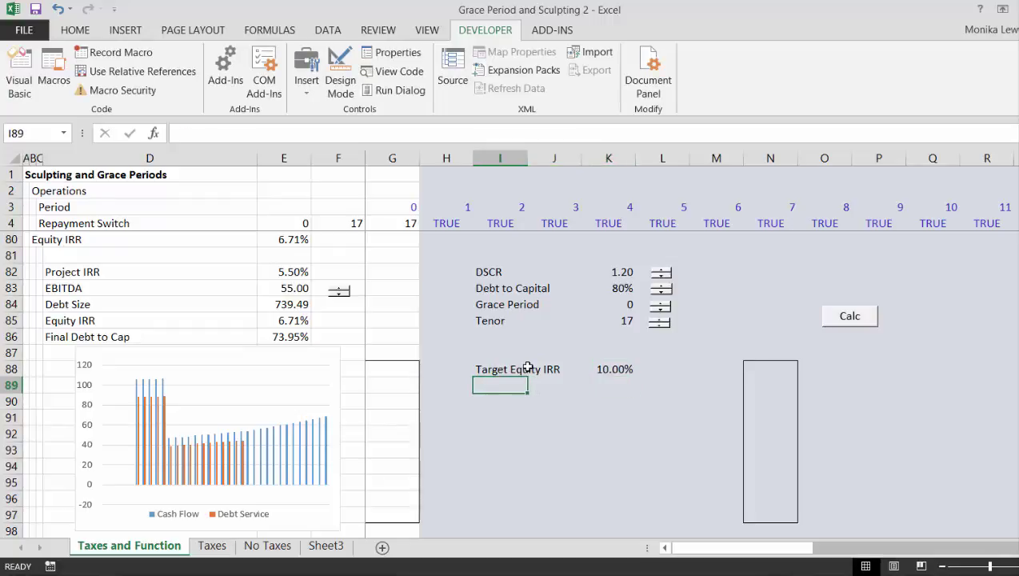
pyautogui.write('Actual')
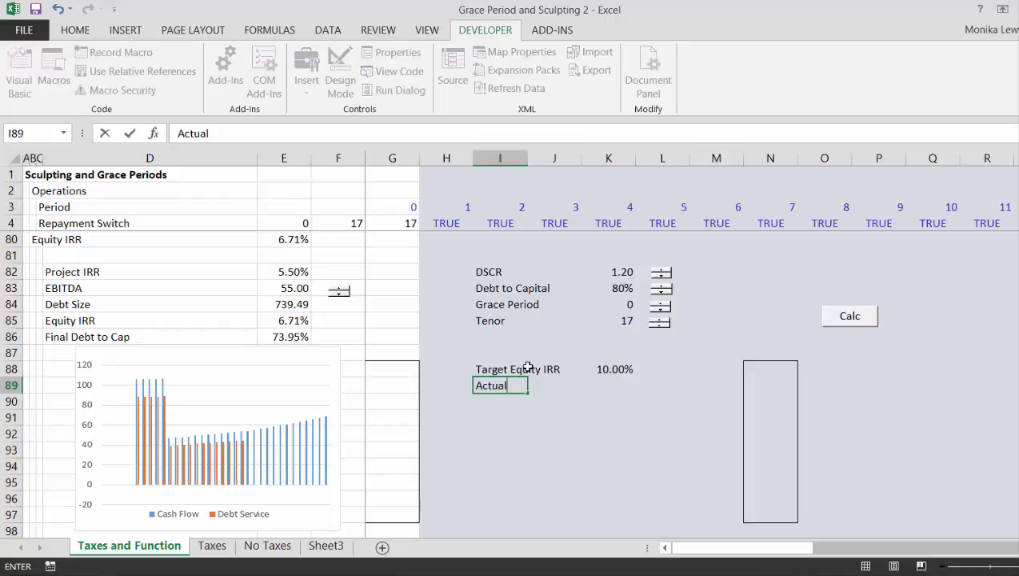
pyautogui.write(' IRR')
pyautogui.press('Return')
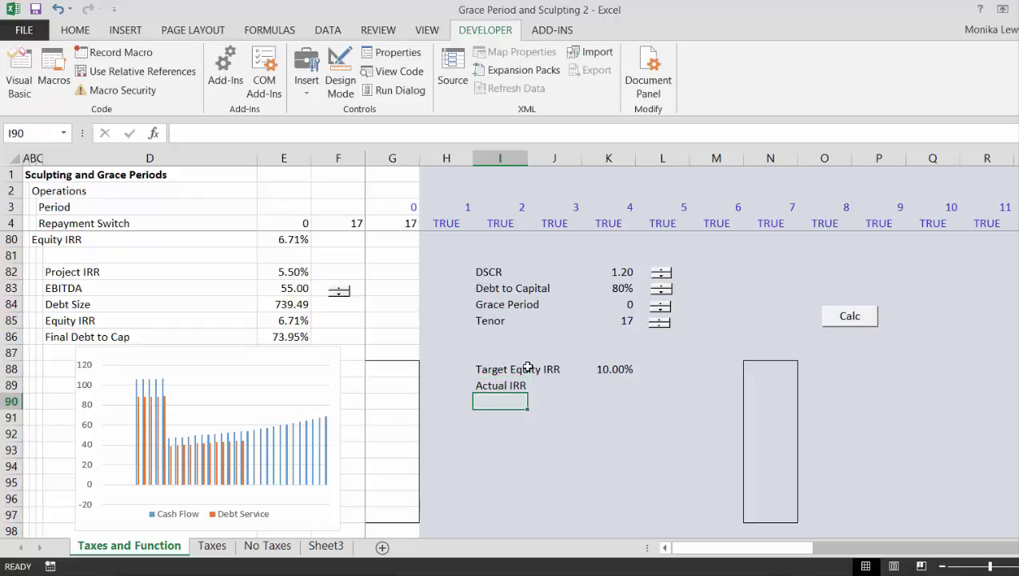
pyautogui.press('Up')
pyautogui.press('Right')
pyautogui.press('Right')
pyautogui.write('=')
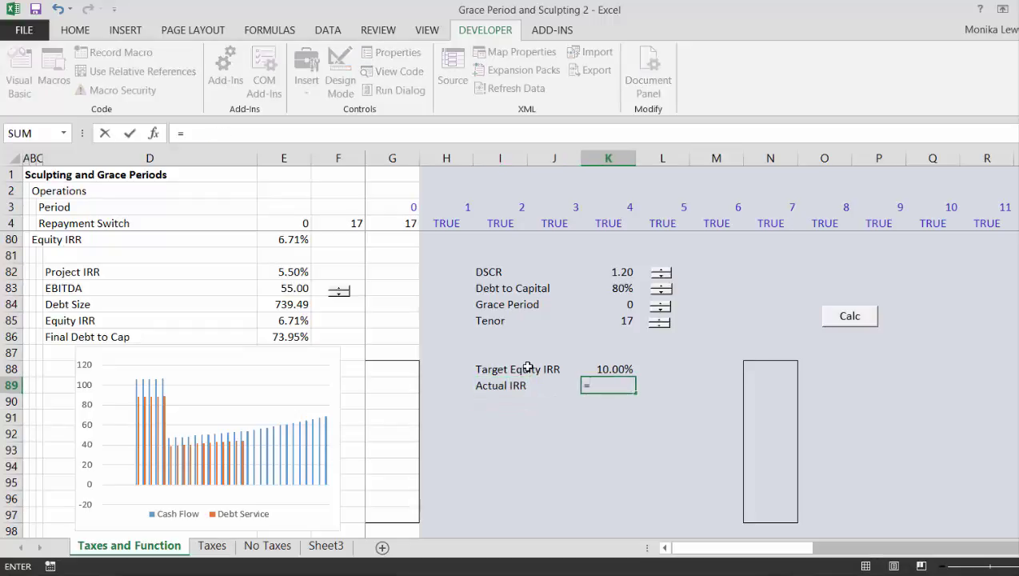
pyautogui.press('Up')
pyautogui.press('Up')
pyautogui.press('Up')
pyautogui.press('Up')
pyautogui.press('Up')
pyautogui.press('Up')
pyautogui.press('Up')
pyautogui.press('Up')
pyautogui.press('Up')
pyautogui.press('Left')
pyautogui.press('Left')
pyautogui.press('Left')
pyautogui.press('Left')
pyautogui.press('Left')
pyautogui.press('Left')
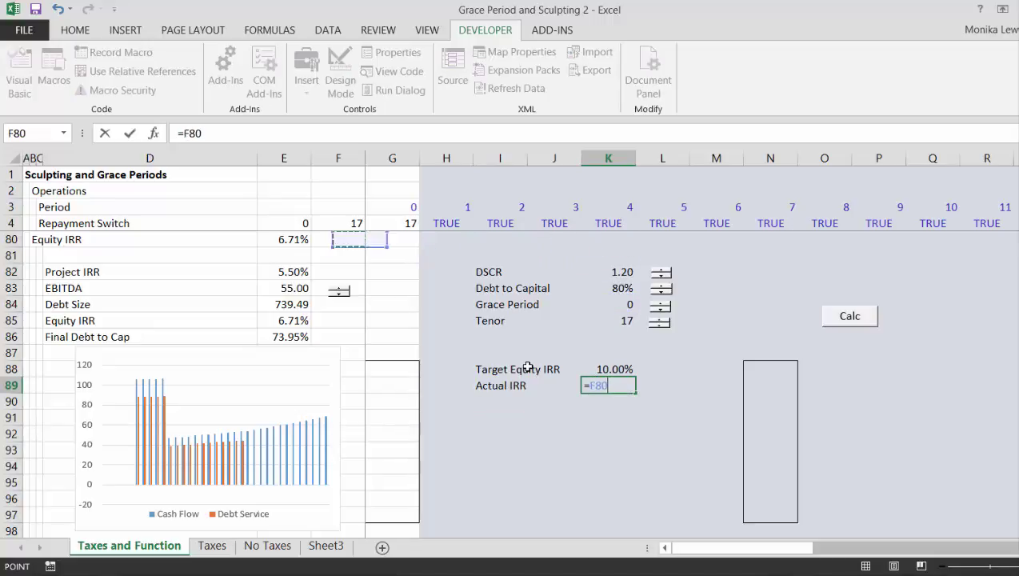
pyautogui.press('Return')
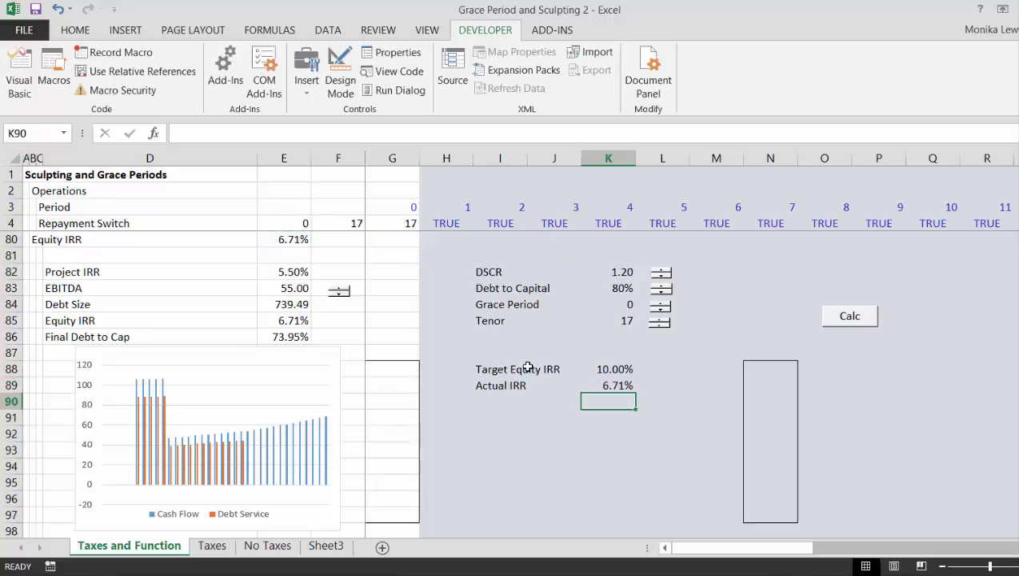
# Step: Label I90 Difference and calculate target minus actual IRR in K90 with =K88-K89
pyautogui.press('Left')
pyautogui.press('Left')
pyautogui.write('Difference')
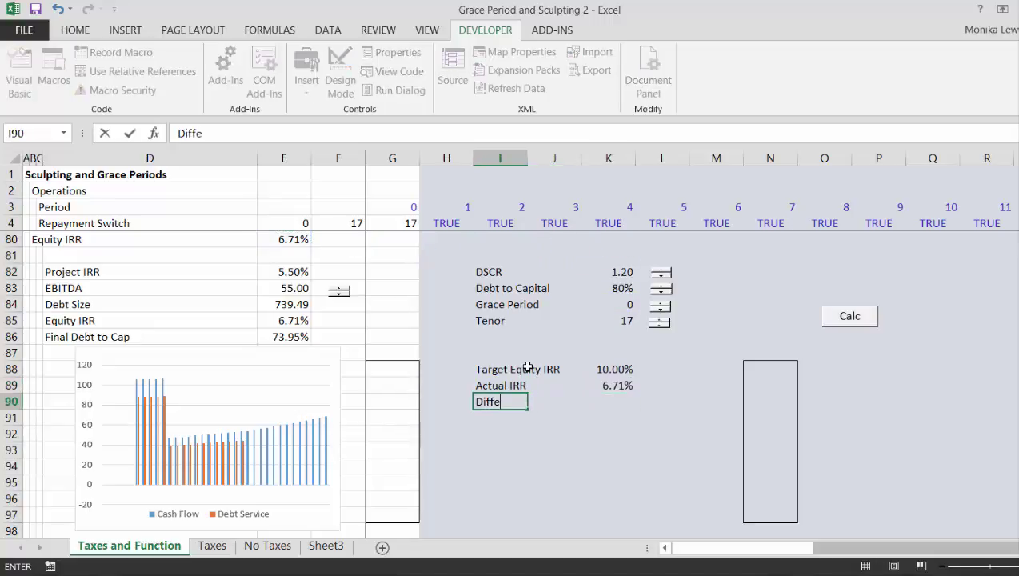
pyautogui.press('Return')
pyautogui.press('Up')
pyautogui.press('Right')
pyautogui.press('Right')
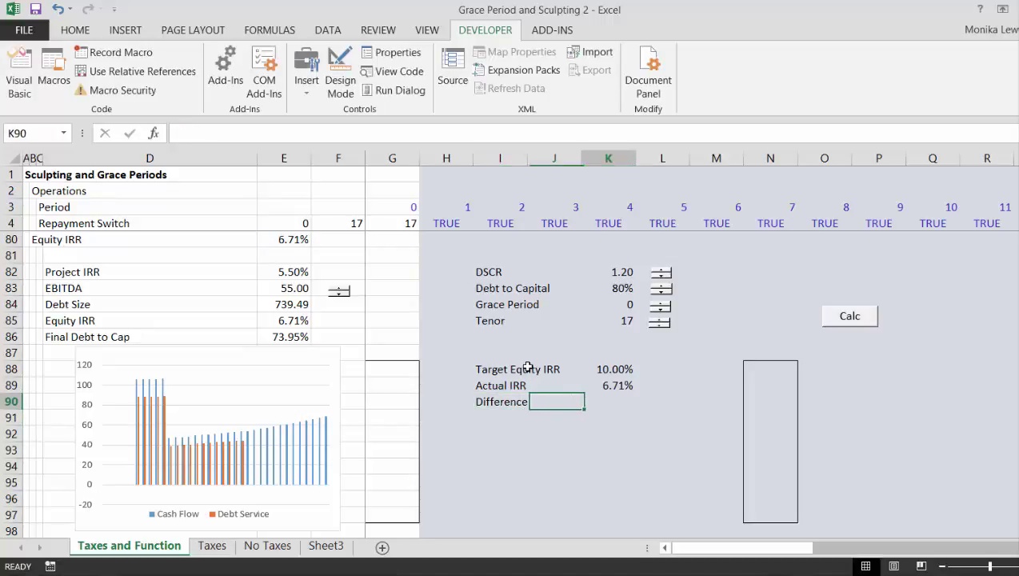
pyautogui.write('=')
pyautogui.press('Up')
pyautogui.press('Up')
pyautogui.write('-')
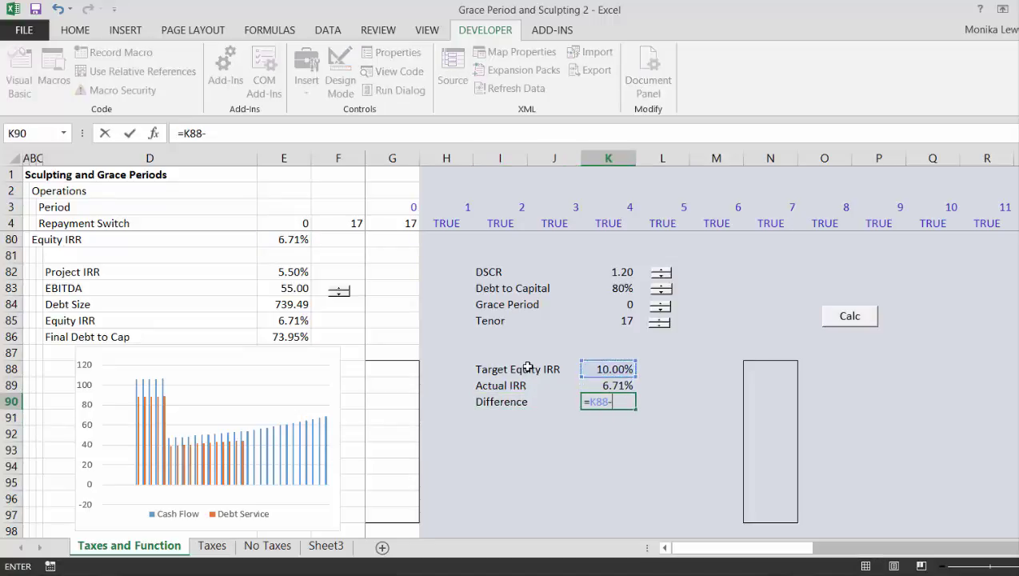
pyautogui.press('Up')
pyautogui.press('Return')
# Step: Label I92 EBITDA, link K92 to E83, and format it as a number with two decimals
pyautogui.press('Down')
pyautogui.press('Left')
pyautogui.press('Left')
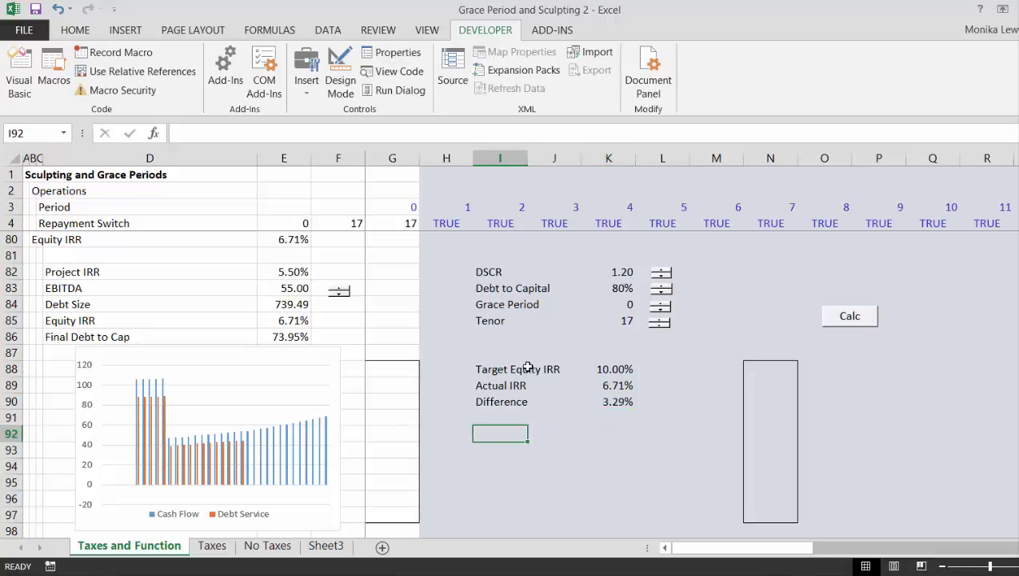
pyautogui.write('EBITDA')
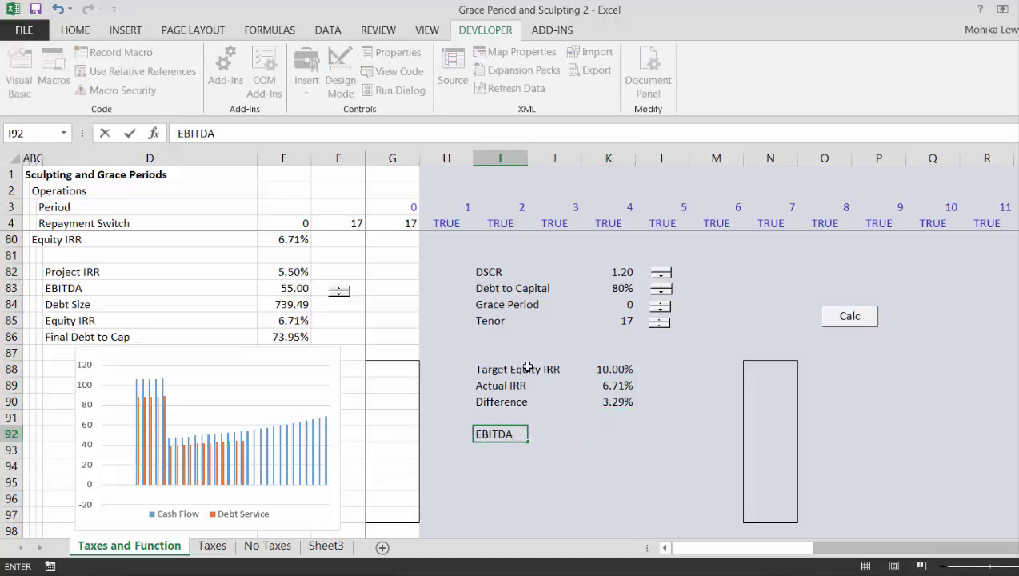
pyautogui.hotkey('ctrl', 'Return')
pyautogui.press('Right')
pyautogui.press('Right')
pyautogui.write('=')
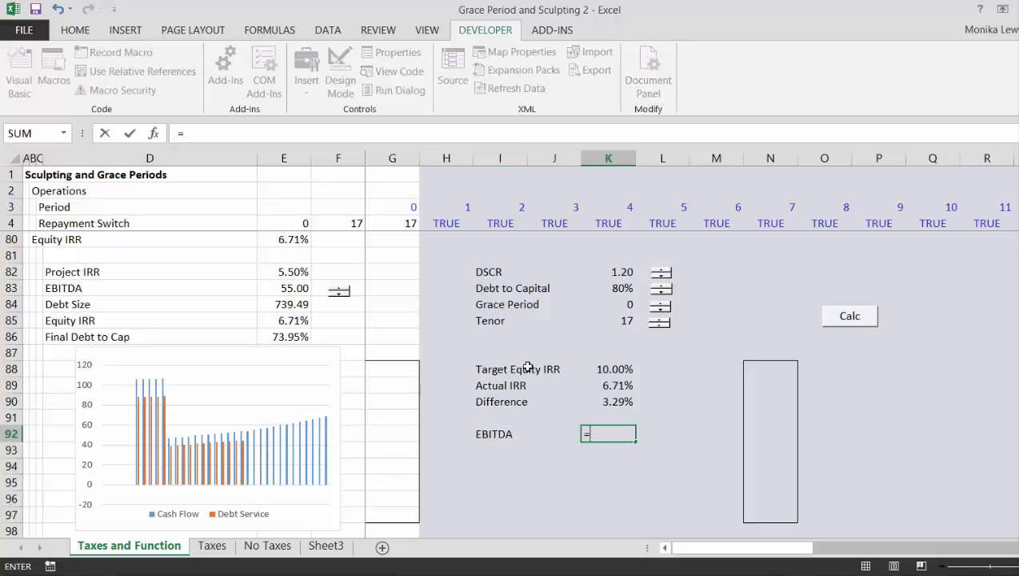
pyautogui.click(290, 290)
pyautogui.press('Return')
pyautogui.press('Up')
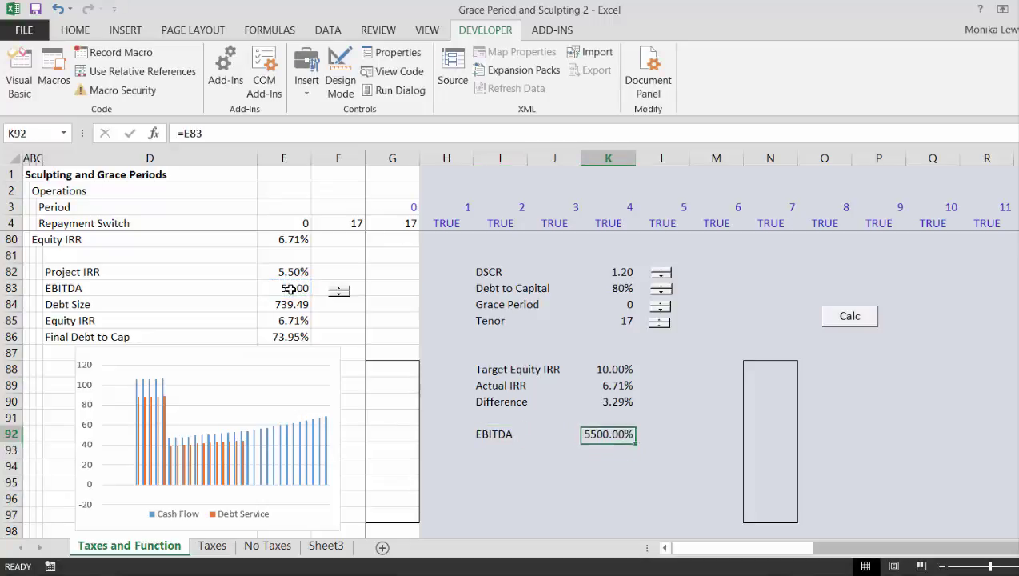
pyautogui.hotkey('ctrl', 'shift', '1')
# Step: Select I94 and start recording Macro7, stored in this workbook
pyautogui.press('Down')
pyautogui.press('Down')
pyautogui.press('Left')
pyautogui.press('Left')
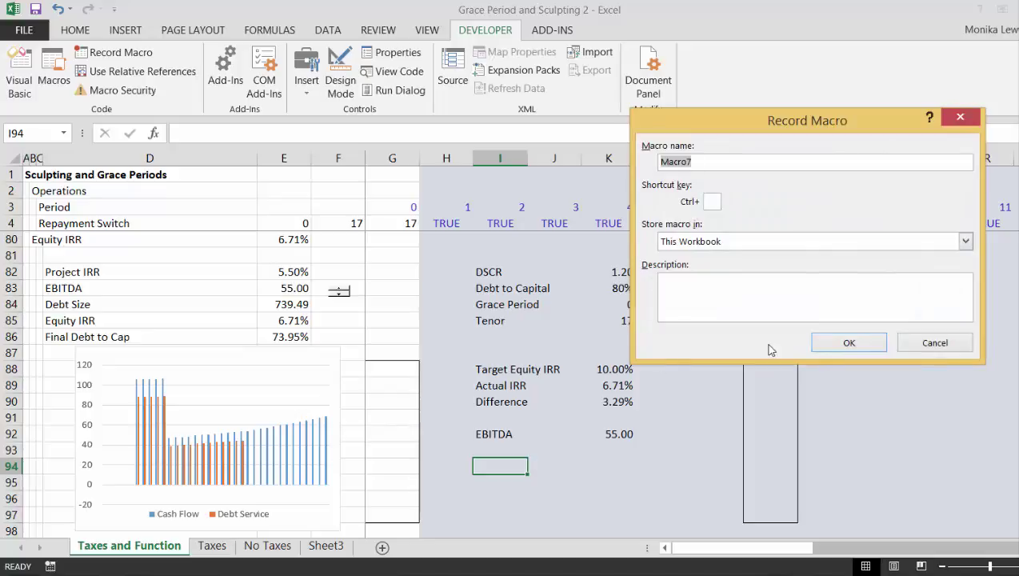
pyautogui.click(851, 342)
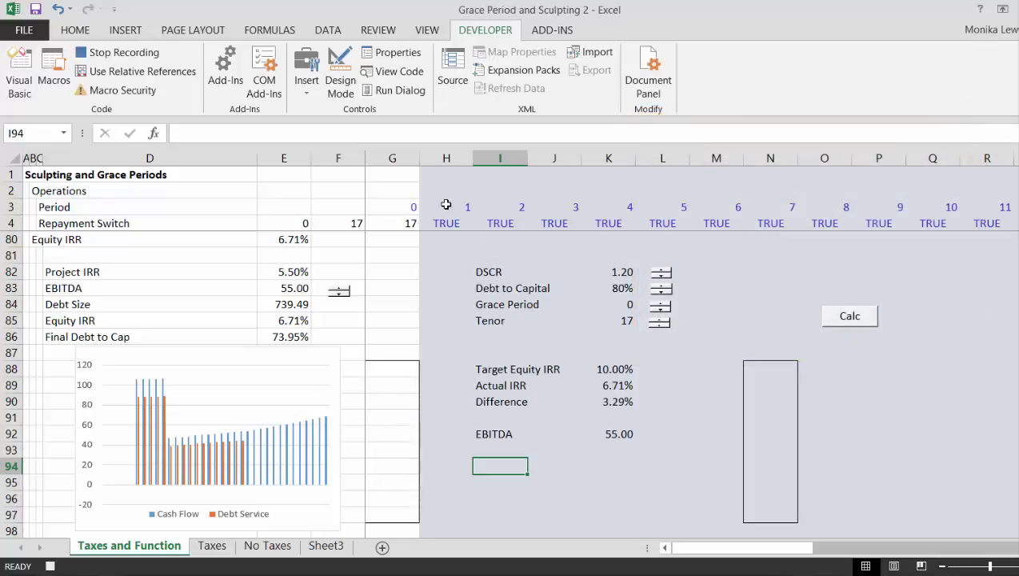
# Step: Set up Goal Seek to bring the IRR difference in K90 to a value of 0
pyautogui.click(327, 31)
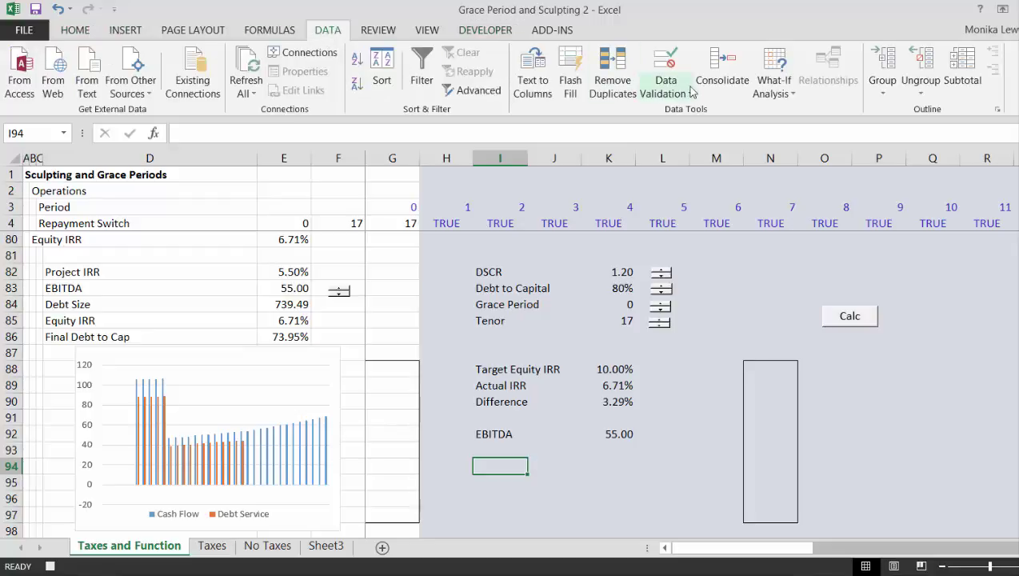
pyautogui.click(766, 88)
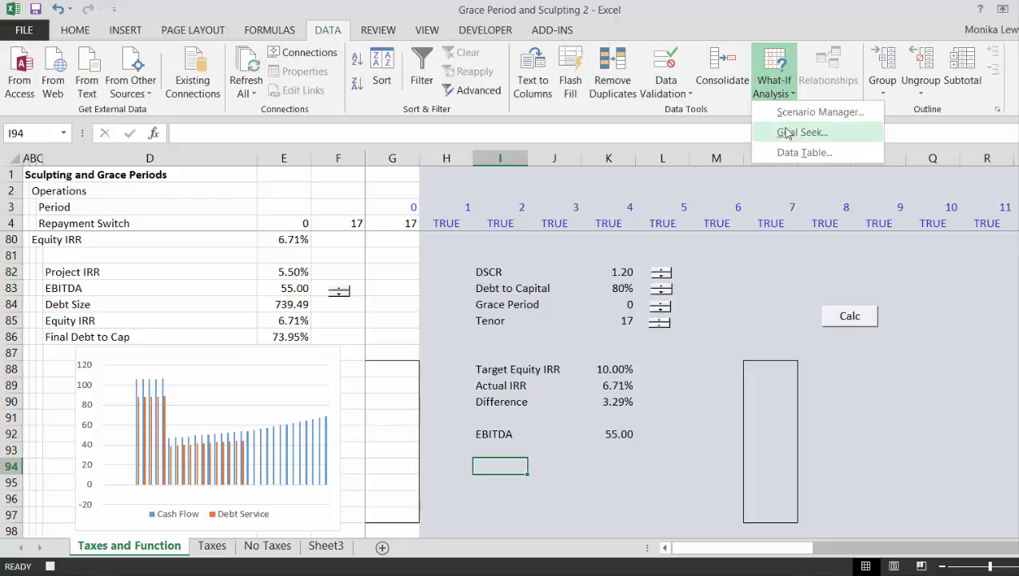
pyautogui.click(786, 133)
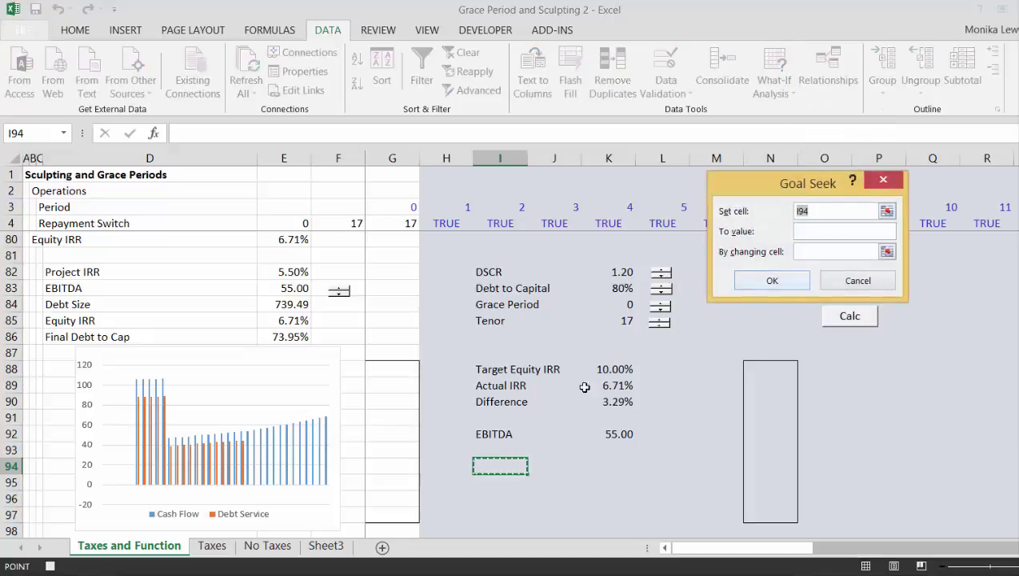
pyautogui.click(604, 409)
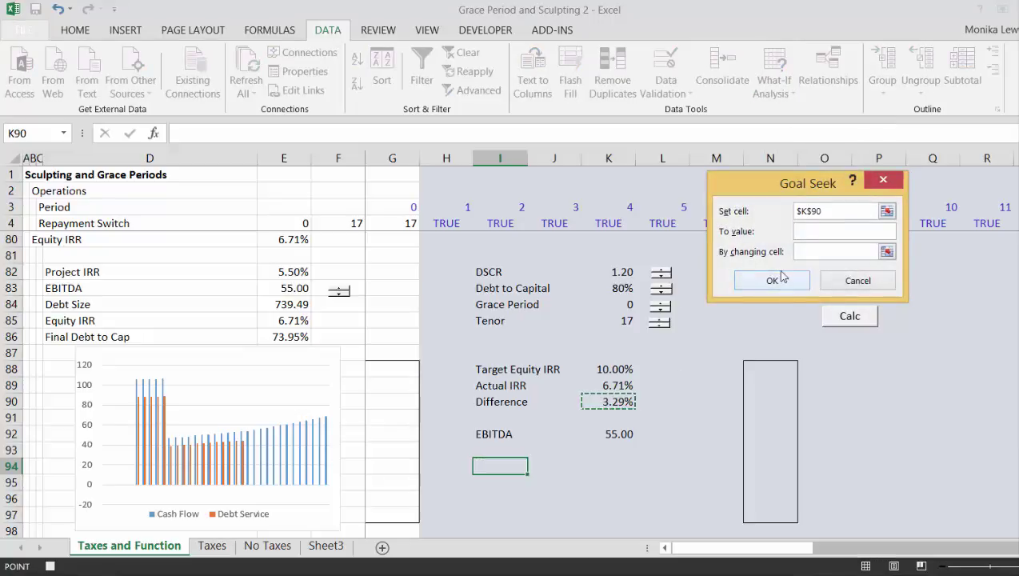
pyautogui.click(803, 235)
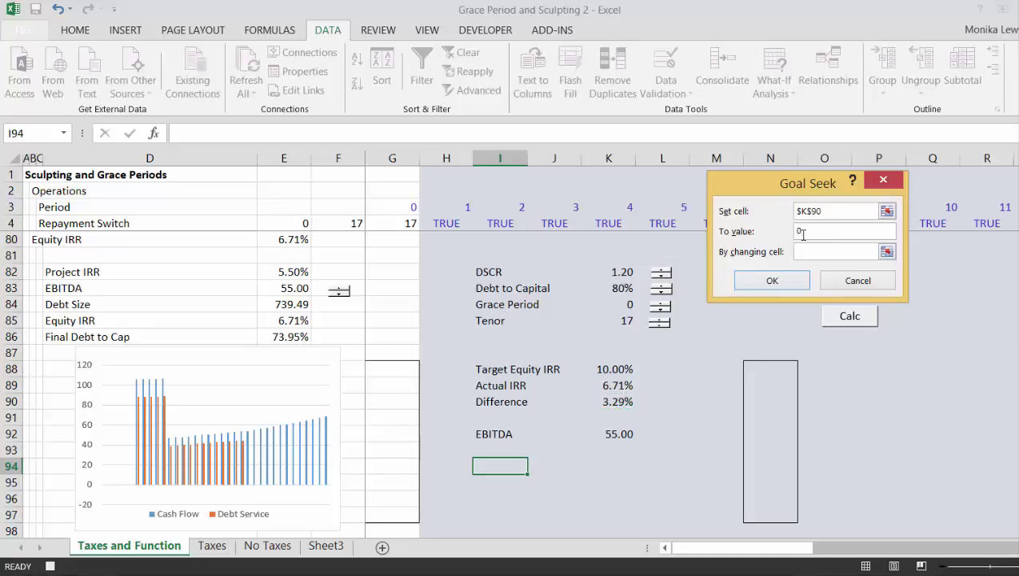
# Step: Use the first-period EBITDA in H7 as the Goal Seek changing cell, run it and accept the solution
pyautogui.click(887, 253)
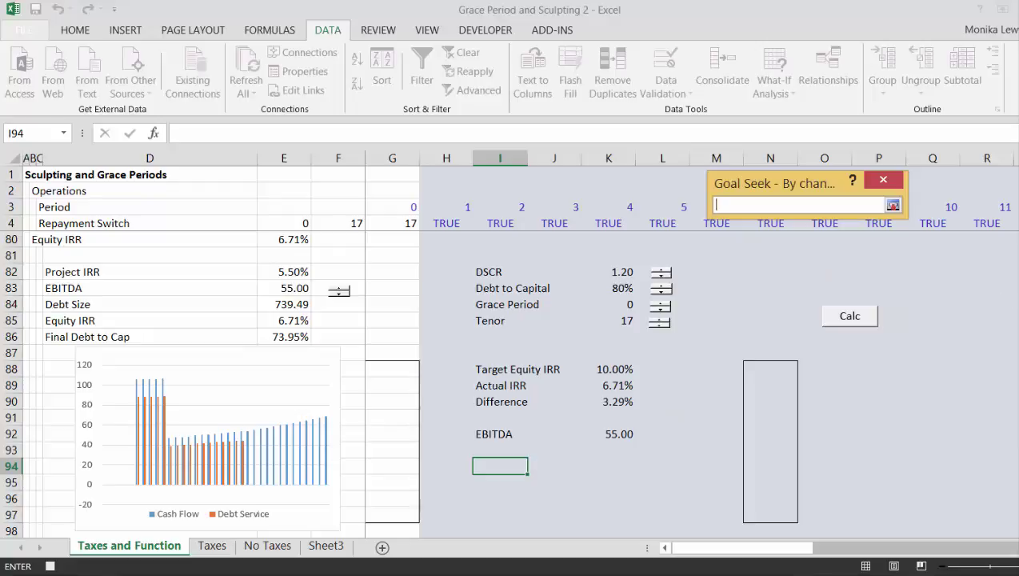
pyautogui.scroll(6, 512, 384)
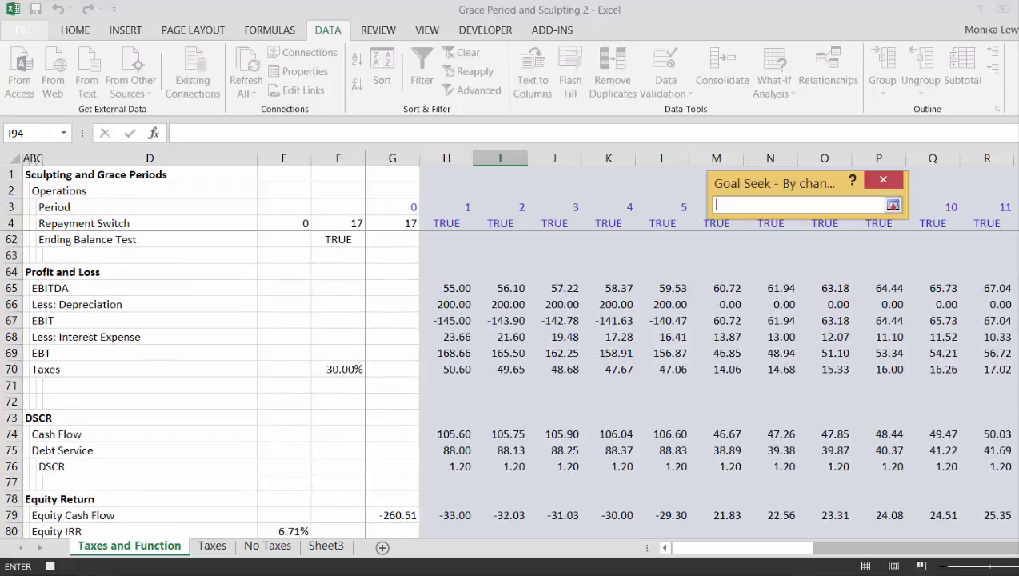
pyautogui.scroll(18, 512, 384)
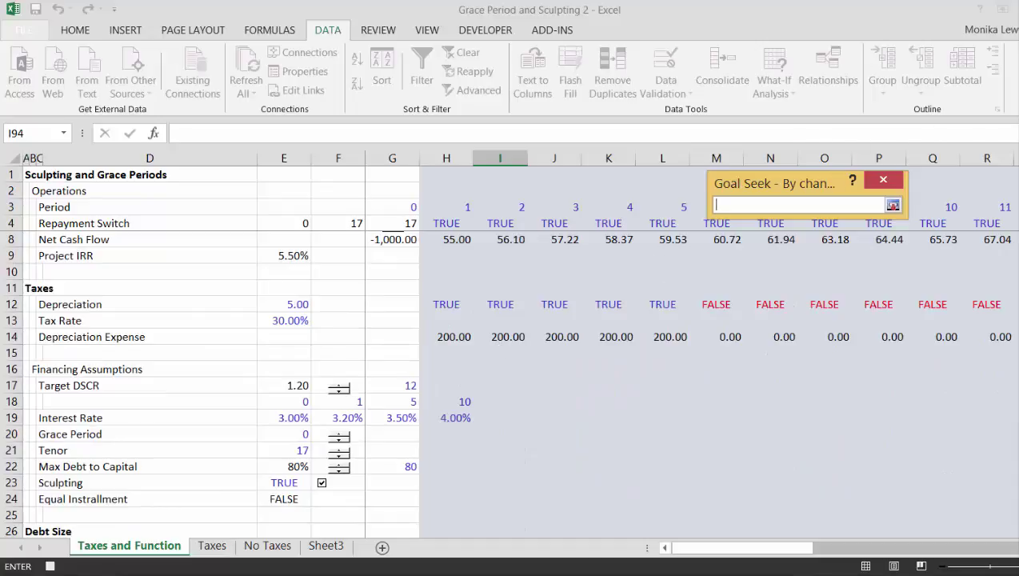
pyautogui.scroll(1, 511, 384)
pyautogui.scroll(1, 560, 240)
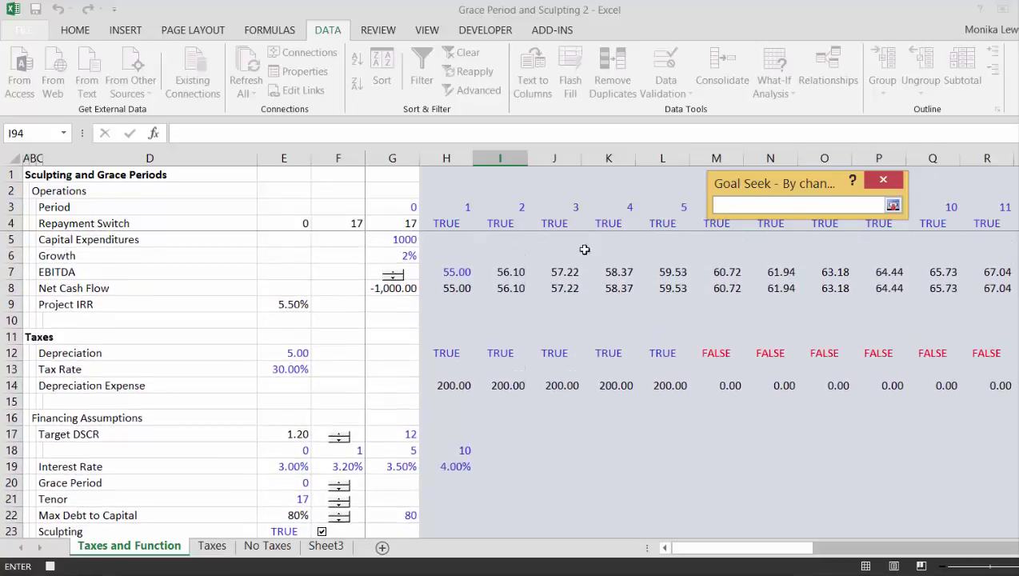
pyautogui.click(453, 273)
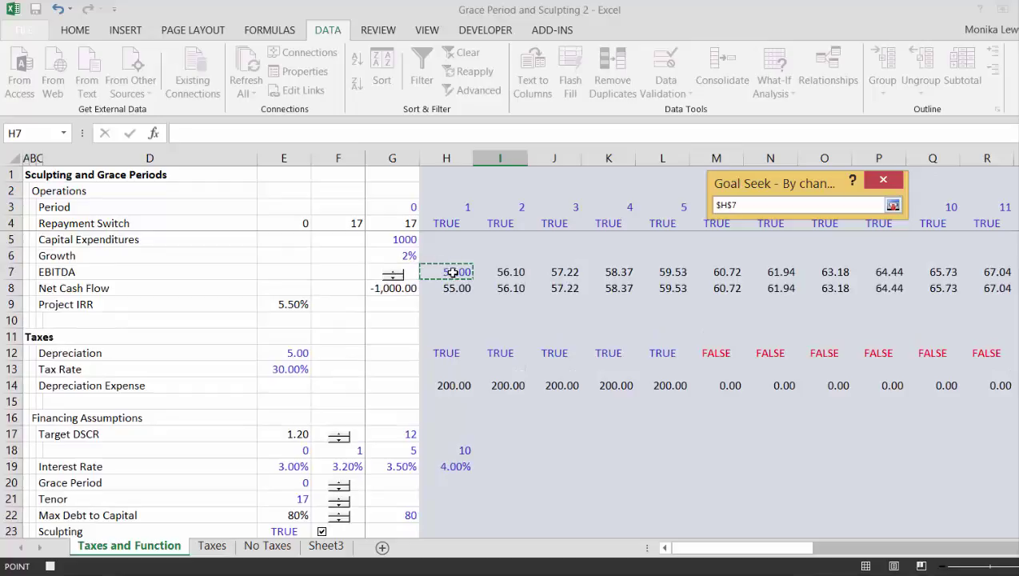
pyautogui.press('Return')
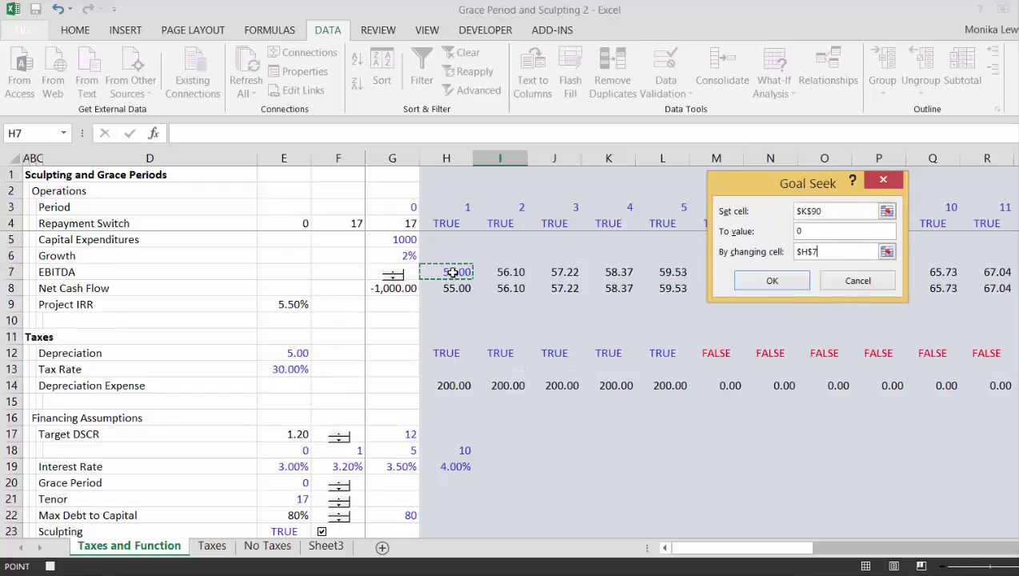
pyautogui.click(772, 281)
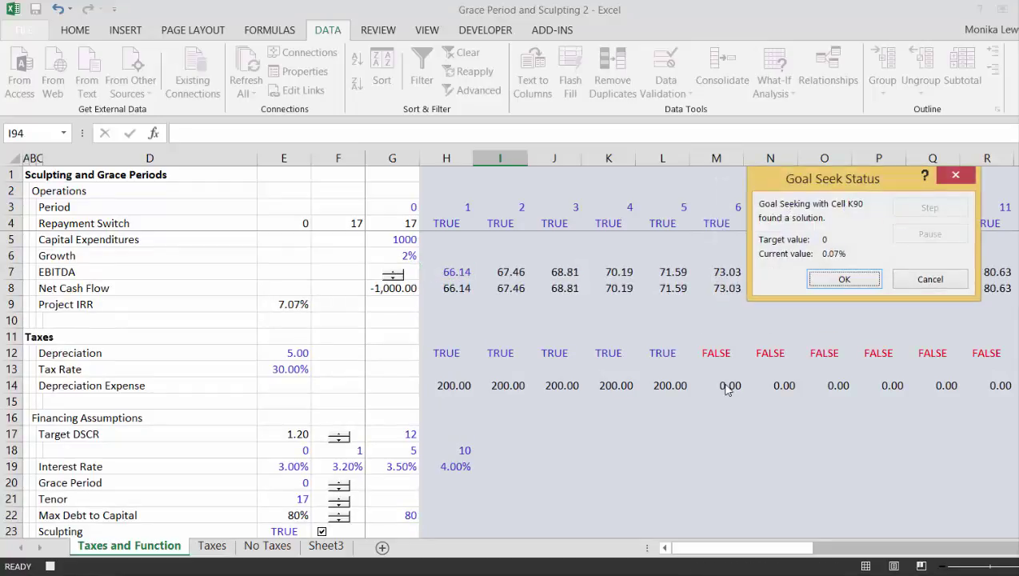
pyautogui.click(832, 280)
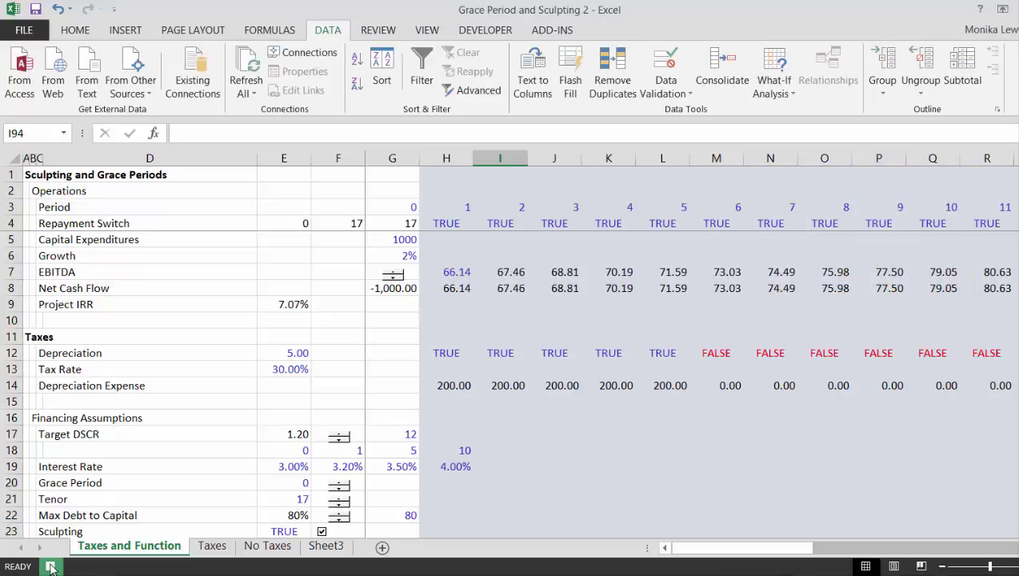
# Step: Stop the macro recording and return to the target equity IRR check in rows 88 to 92
pyautogui.click(553, 510)
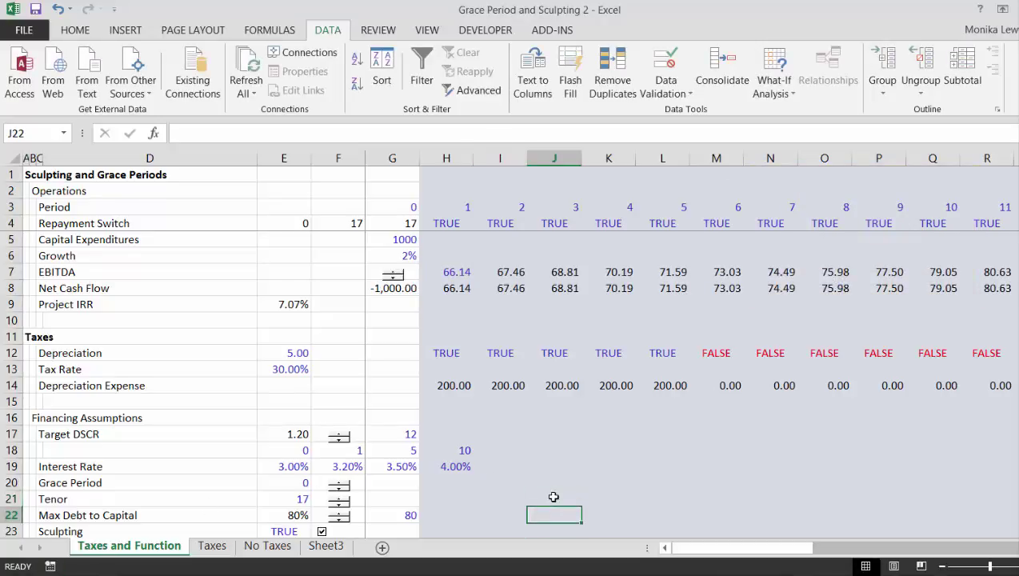
pyautogui.press('Down')
pyautogui.press('Down')
pyautogui.press('Down')
pyautogui.press('Down')
pyautogui.press('Down')
pyautogui.press('Down')
pyautogui.press('Down')
pyautogui.press('Down')
pyautogui.press('Down')
pyautogui.press('Down')
pyautogui.press('Down')
pyautogui.press('Down')
pyautogui.press('Down')
pyautogui.press('Down')
pyautogui.press('Down')
pyautogui.press('Down')
pyautogui.press('Down')
pyautogui.press('Down')
pyautogui.press('Down')
pyautogui.press('Down')
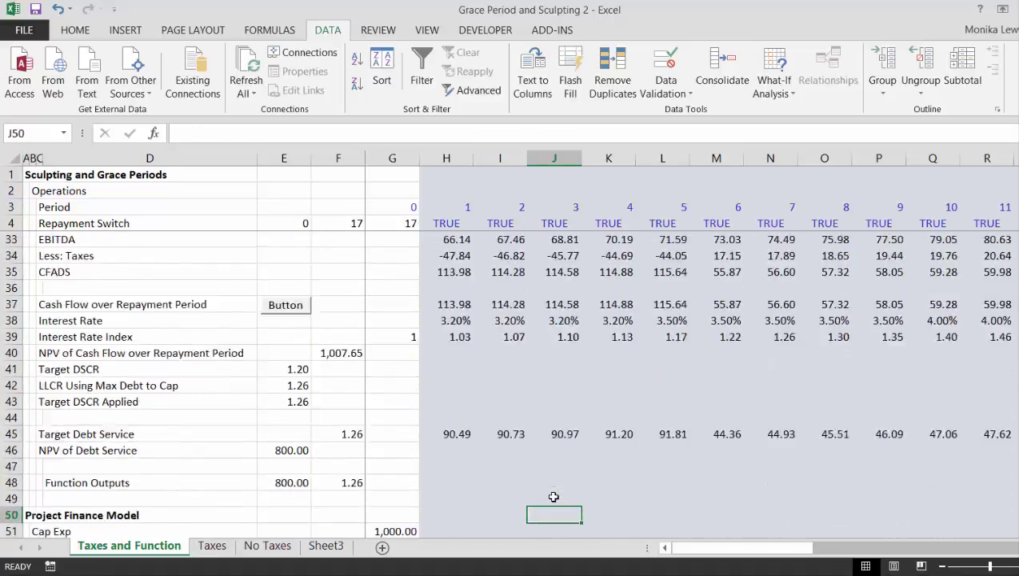
pyautogui.press('Down')
pyautogui.press('Down')
pyautogui.press('Down')
pyautogui.press('Down')
pyautogui.press('Down')
pyautogui.press('Down')
pyautogui.press('Down')
pyautogui.press('Down')
pyautogui.press('Down')
pyautogui.press('Down')
pyautogui.press('Down')
pyautogui.press('Down')
pyautogui.press('Down')
pyautogui.press('Down')
pyautogui.press('Down')
pyautogui.press('Down')
pyautogui.press('Down')
pyautogui.press('Down')
pyautogui.press('Down')
pyautogui.press('Down')
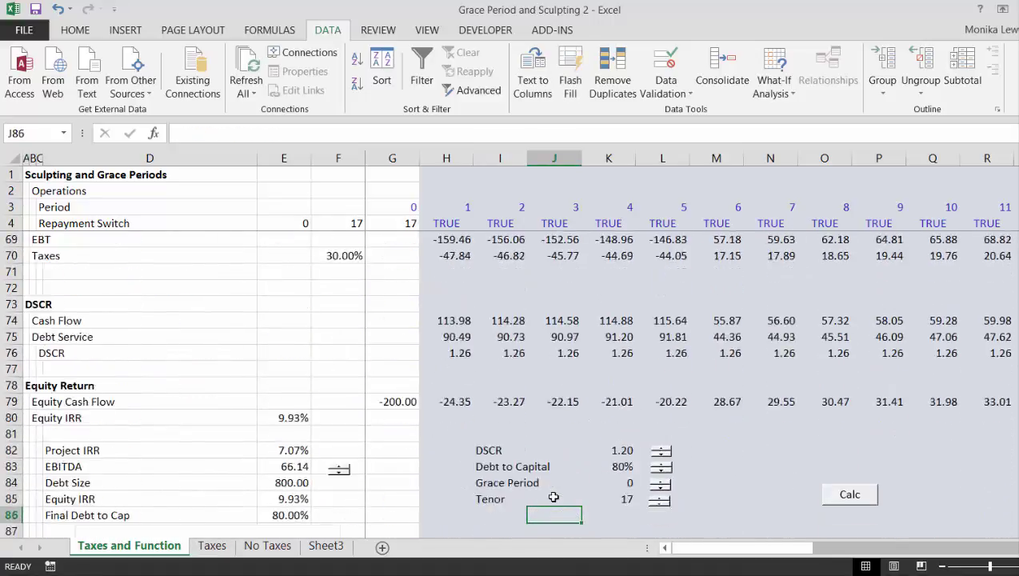
pyautogui.press('Down')
pyautogui.press('Down')
pyautogui.press('Down')
pyautogui.press('Down')
pyautogui.press('Down')
pyautogui.press('Down')
pyautogui.press('Down')
pyautogui.press('Down')
pyautogui.press('Down')
pyautogui.press('Down')
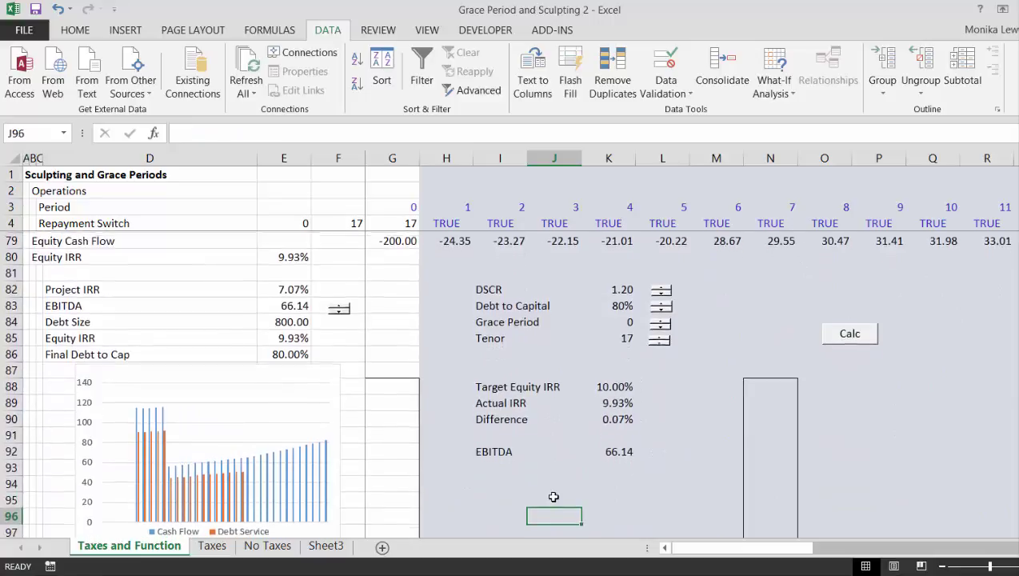
pyautogui.press('Up')
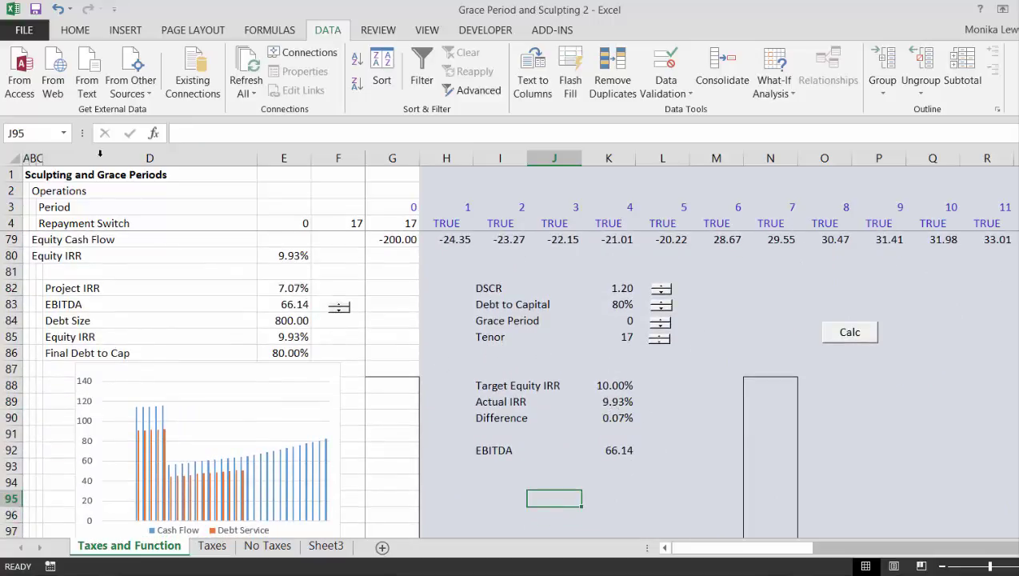
# Step: Set the maximum iterations to 1000 in the formula calculation options
pyautogui.click(26, 32)
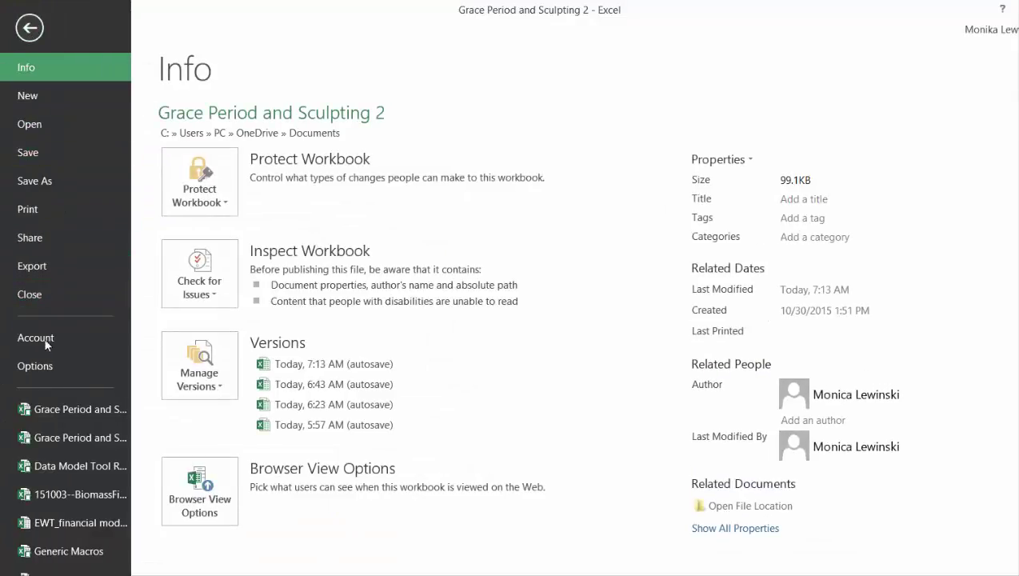
pyautogui.click(51, 368)
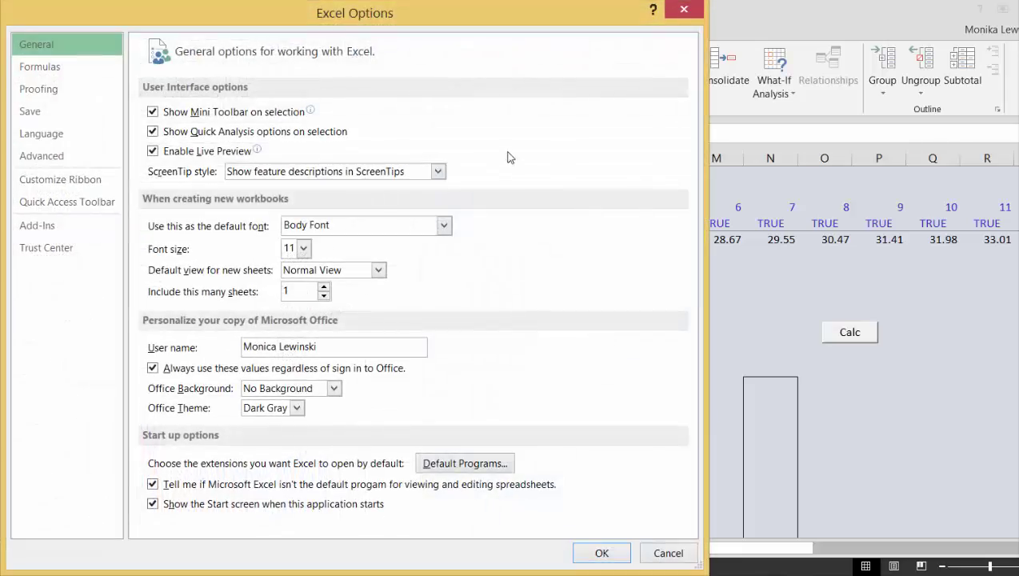
pyautogui.click(48, 72)
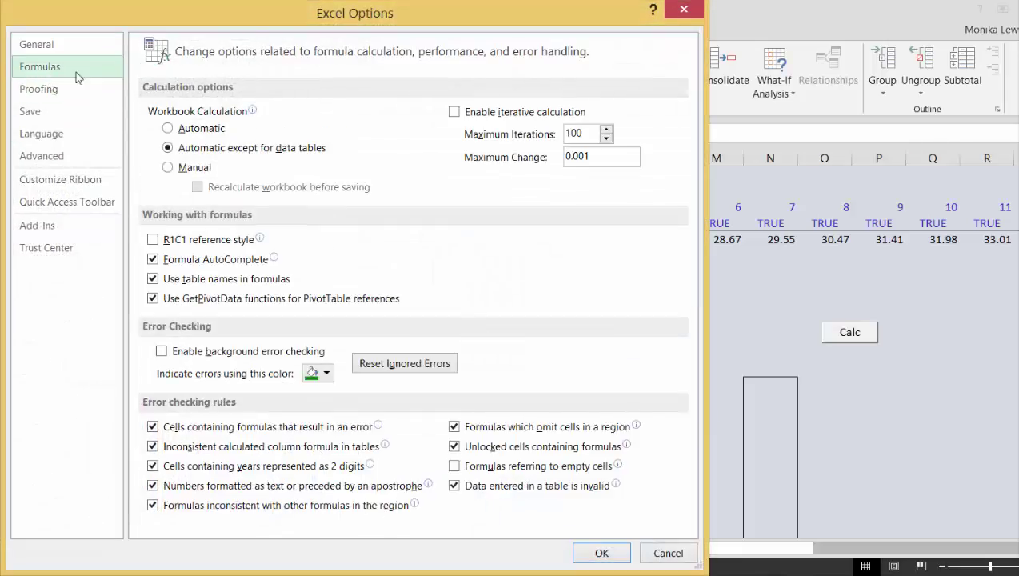
pyautogui.click(578, 134)
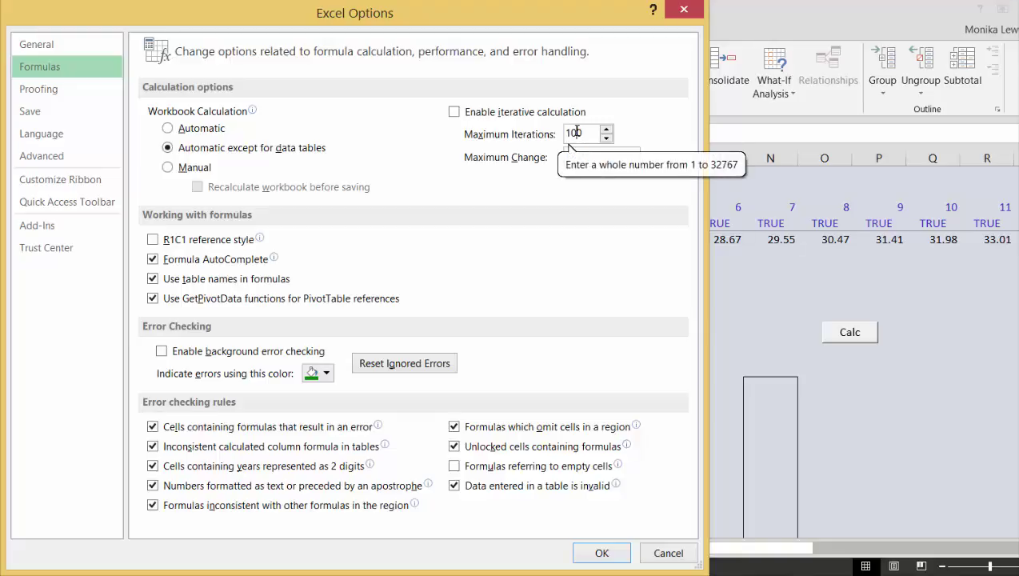
pyautogui.write('0')
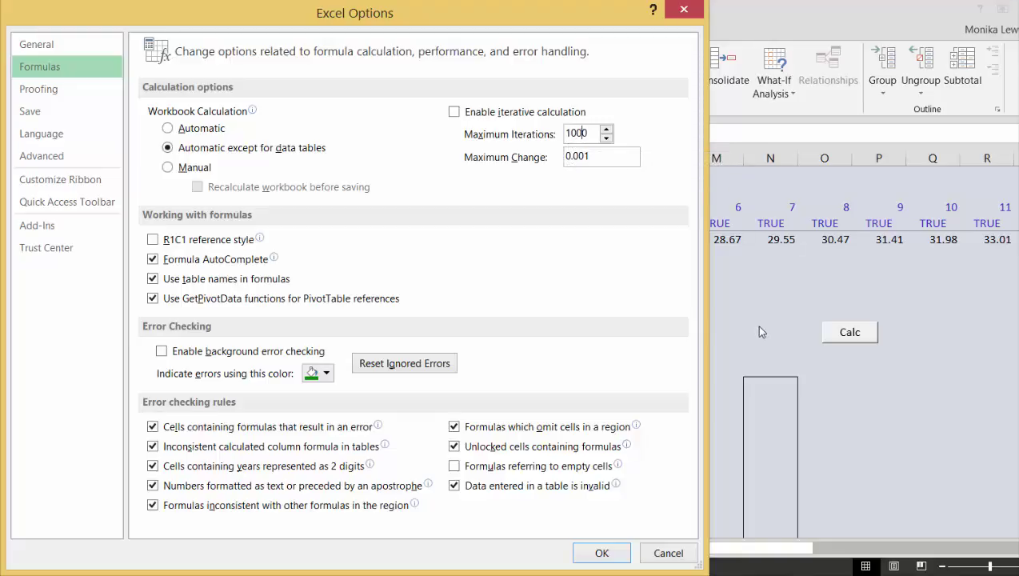
pyautogui.click(610, 552)
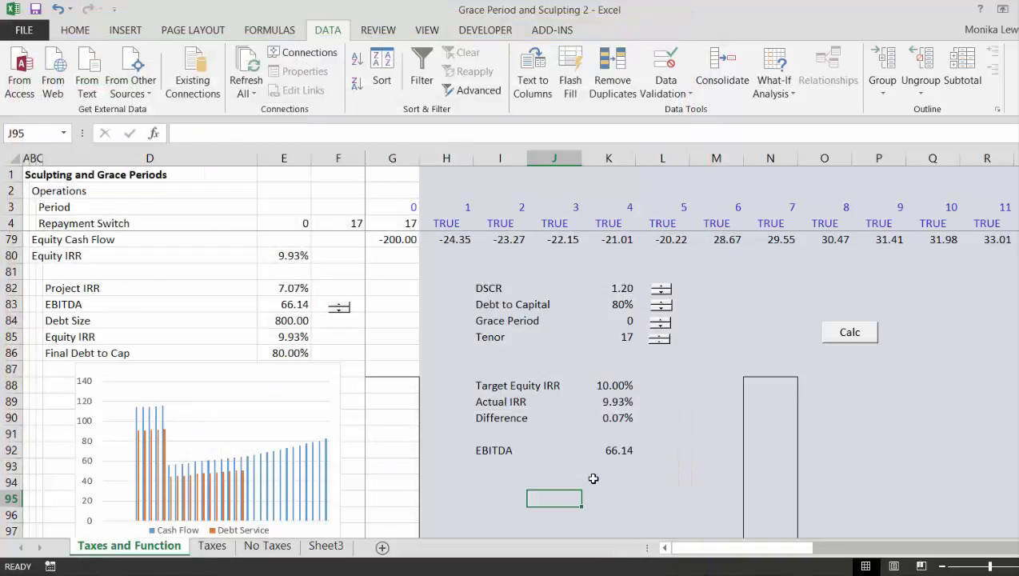
# Step: Add a form control button below the EBITDA row around J94:J96 and assign Macro7 to it
pyautogui.click(485, 29)
pyautogui.click(301, 72)
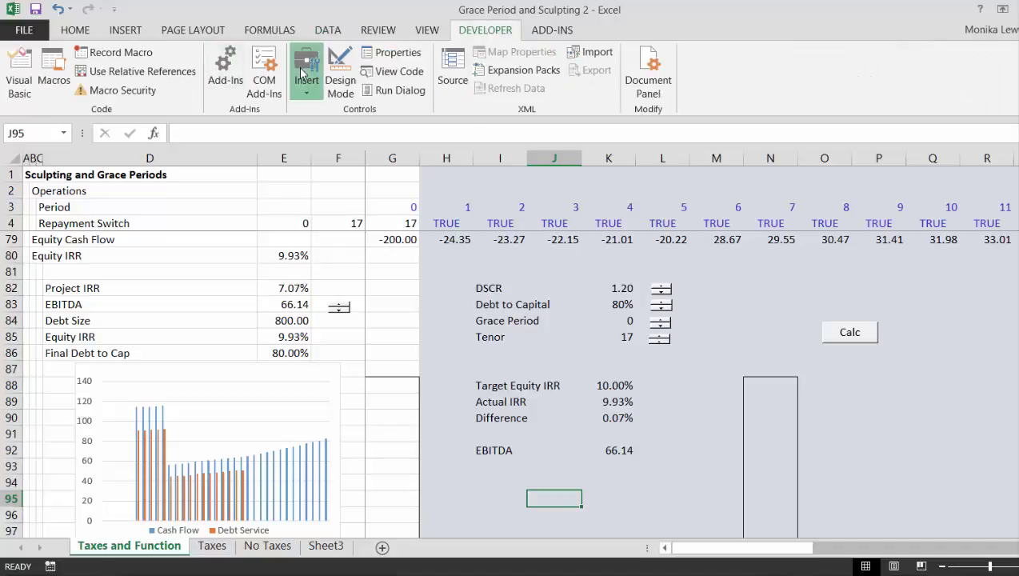
pyautogui.click(299, 129)
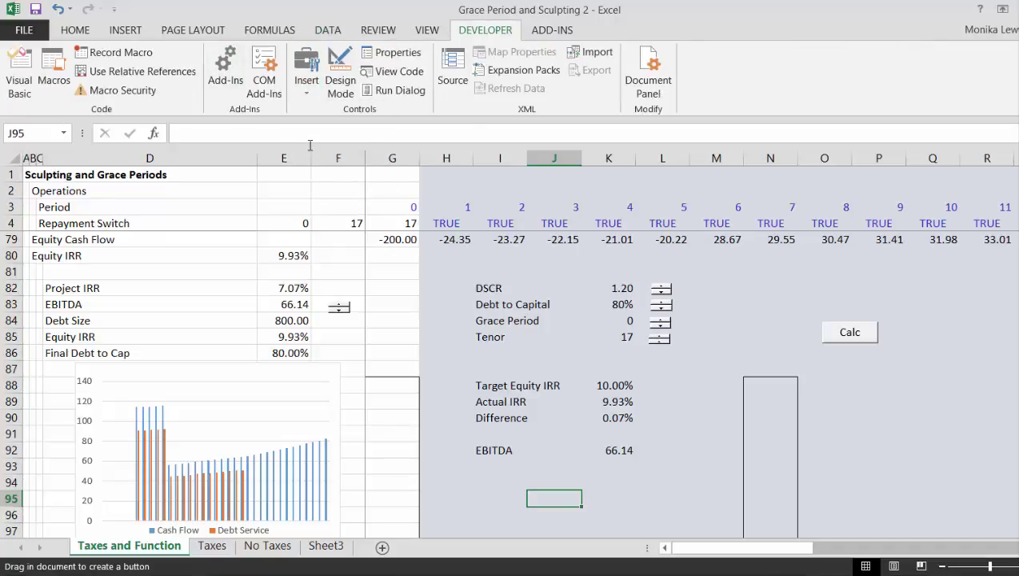
pyautogui.moveTo(516, 482); pyautogui.dragTo(625, 512)
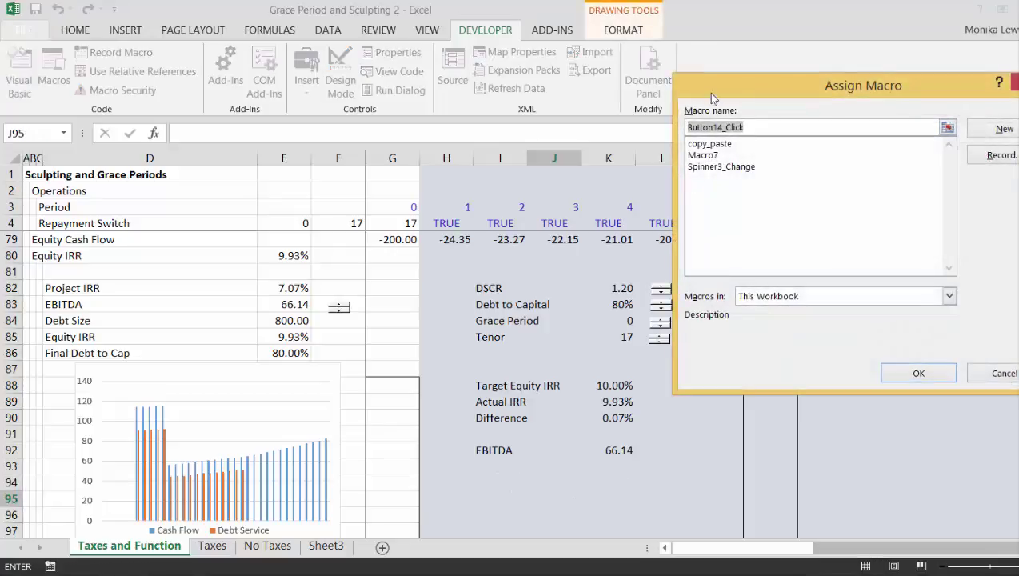
pyautogui.click(703, 156)
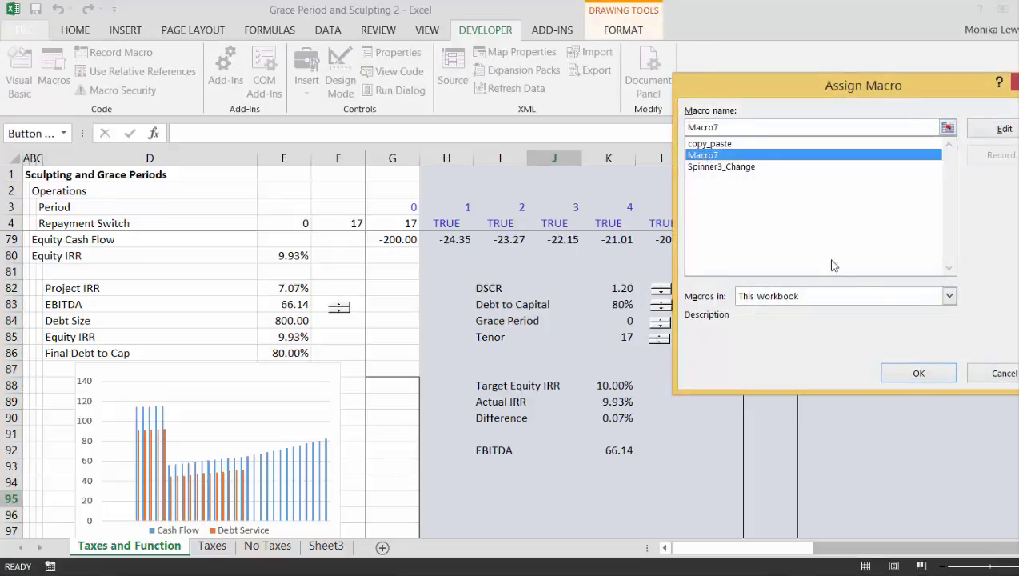
pyautogui.click(899, 378)
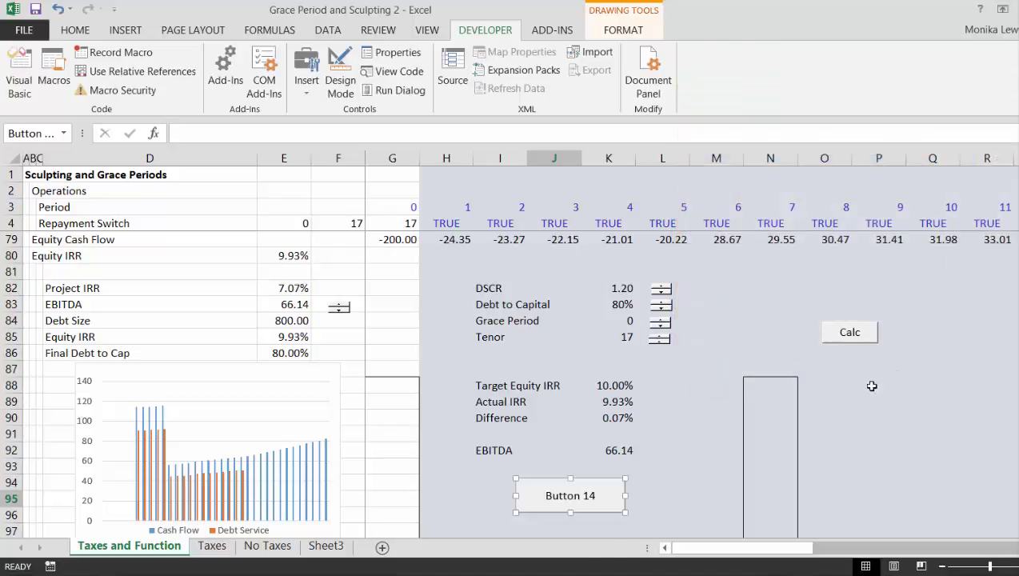
pyautogui.click(677, 497)
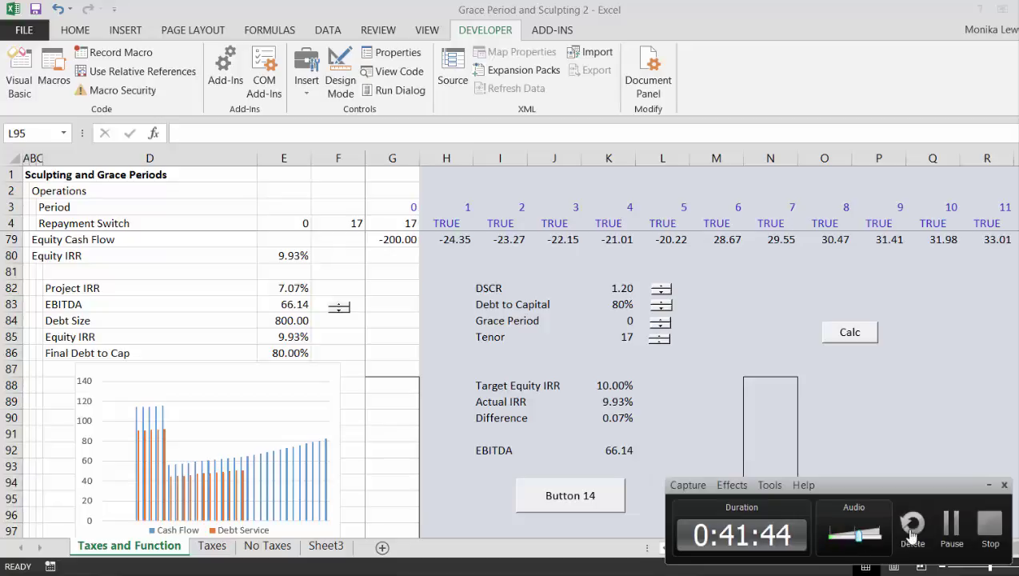
pyautogui.click(950, 524)
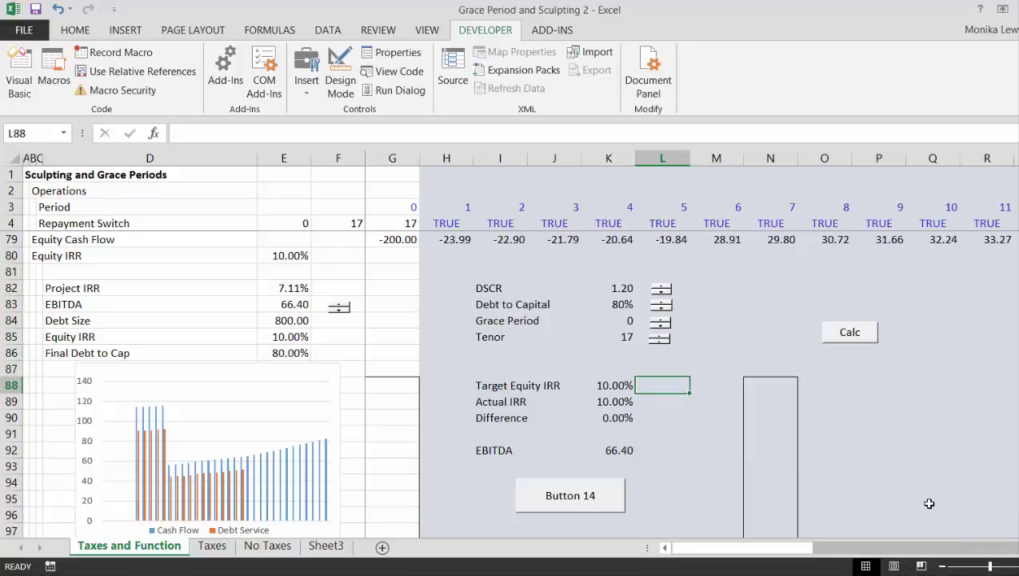
# Step: Review the maximum iterations and maximum change settings in the formula calculation options
pyautogui.click(30, 32)
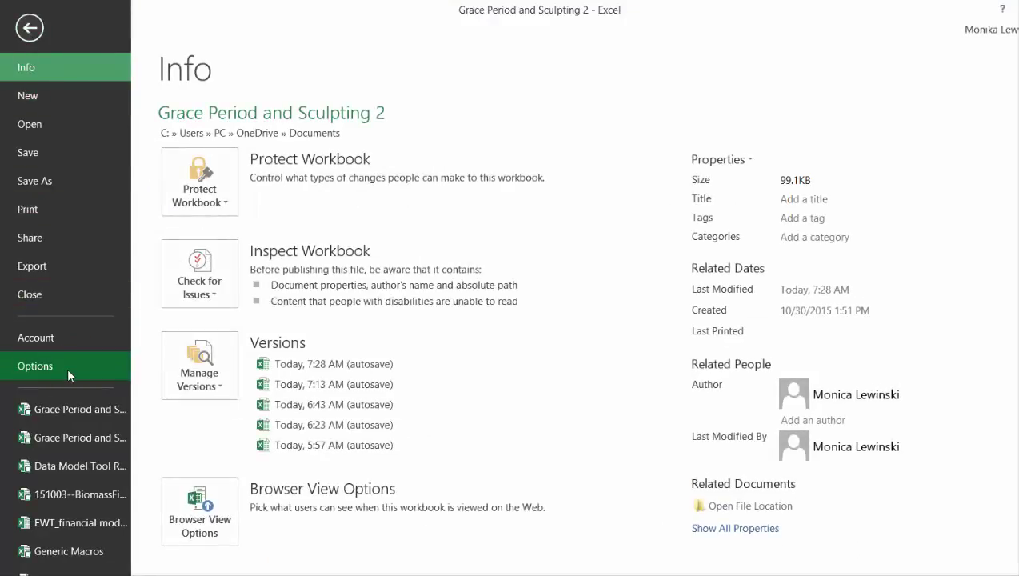
pyautogui.click(67, 368)
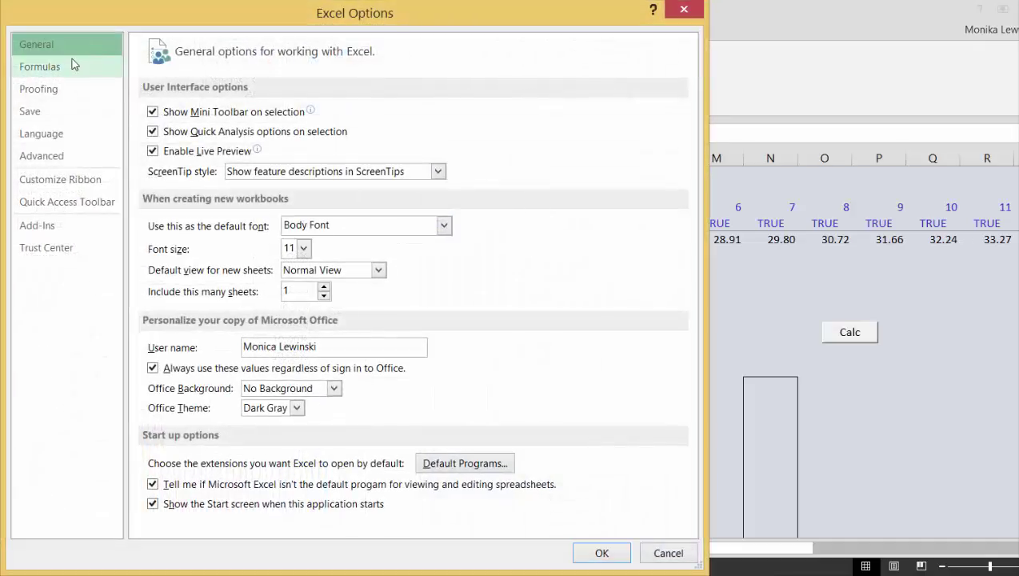
pyautogui.click(71, 66)
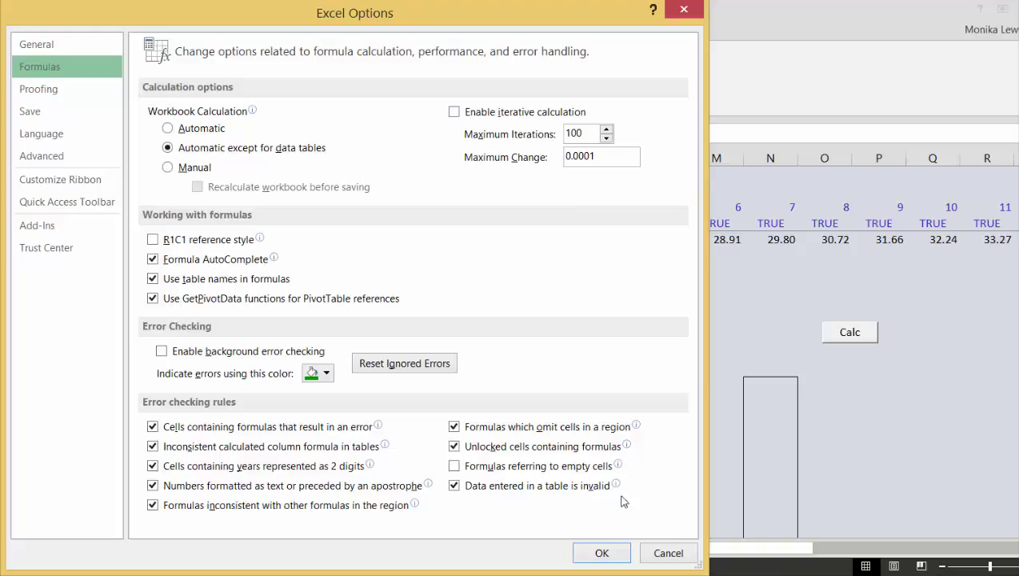
pyautogui.click(602, 553)
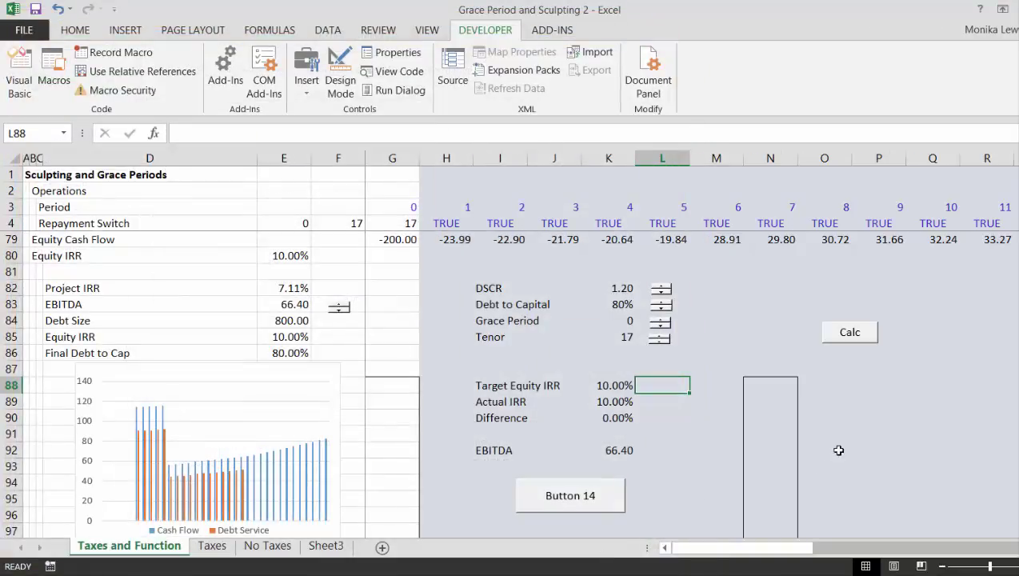
# Step: Raise Debt to Capital to 87% and run the macro button below the EBITDA row to re-solve EBITDA
pyautogui.click(714, 362)
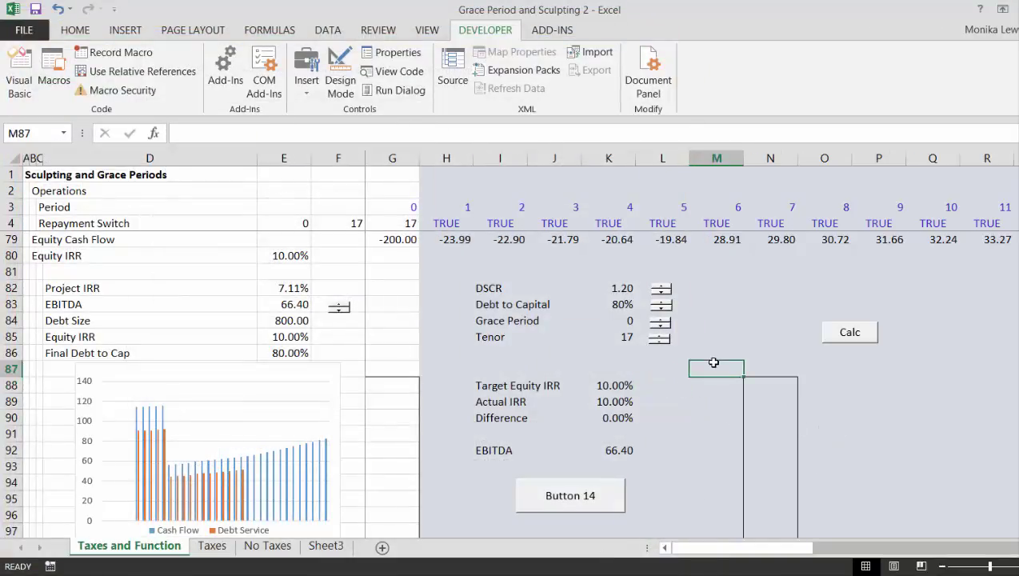
pyautogui.press('Left')
pyautogui.press('Left')
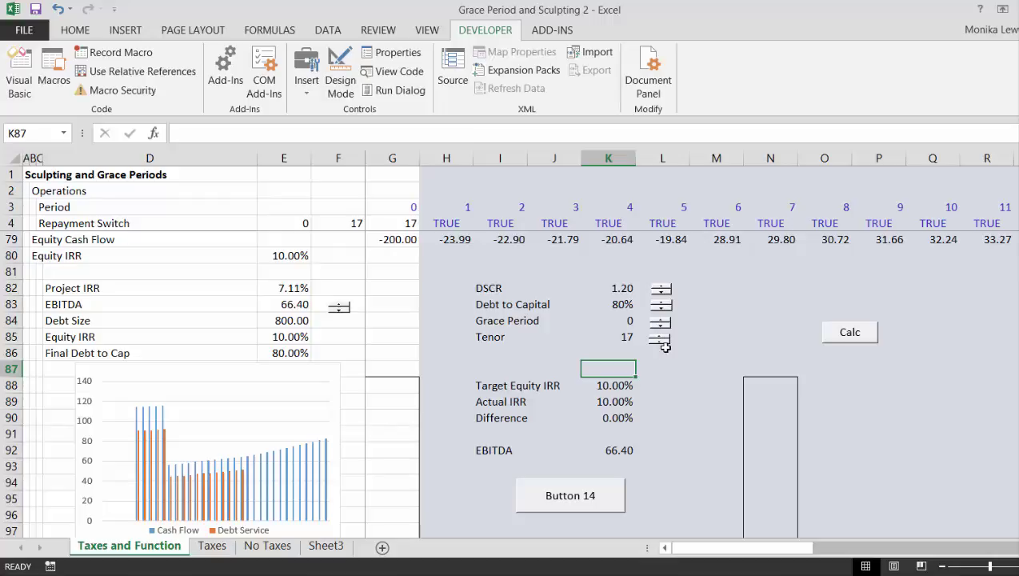
pyautogui.click(663, 303)
pyautogui.click(665, 305)
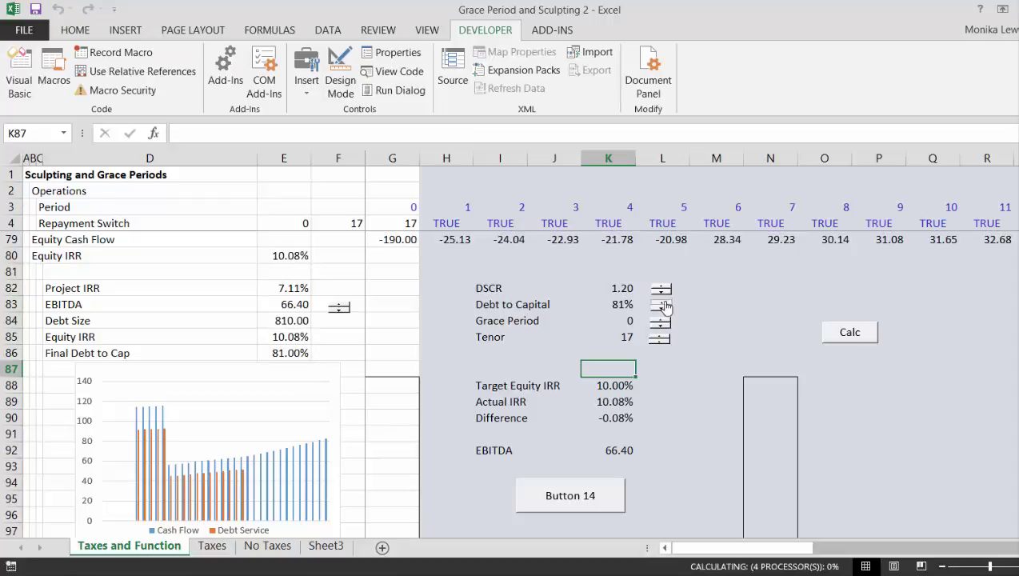
pyautogui.click(665, 305)
pyautogui.click(664, 305)
pyautogui.click(665, 305)
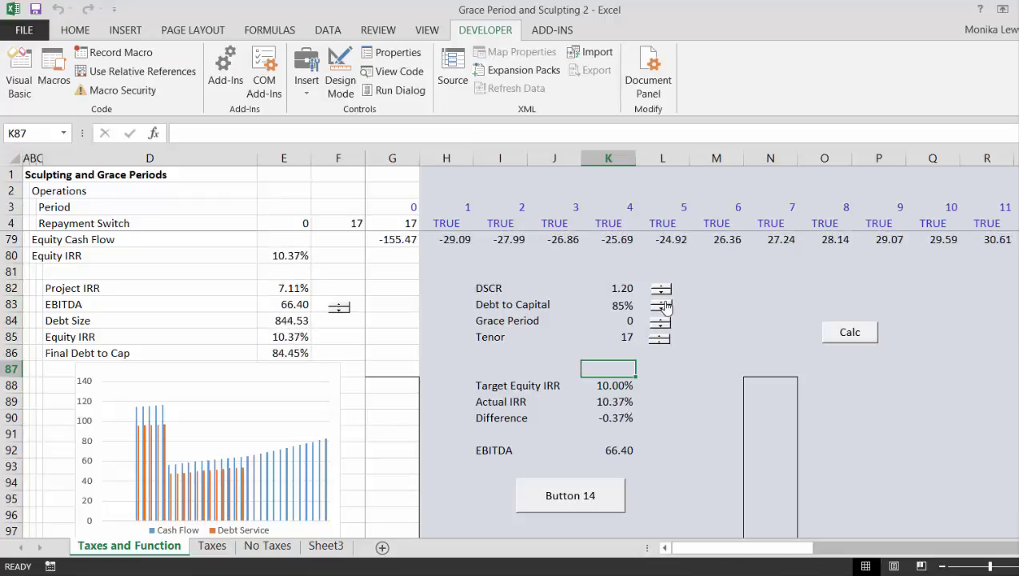
pyautogui.click(665, 305)
pyautogui.click(664, 305)
pyautogui.click(558, 495)
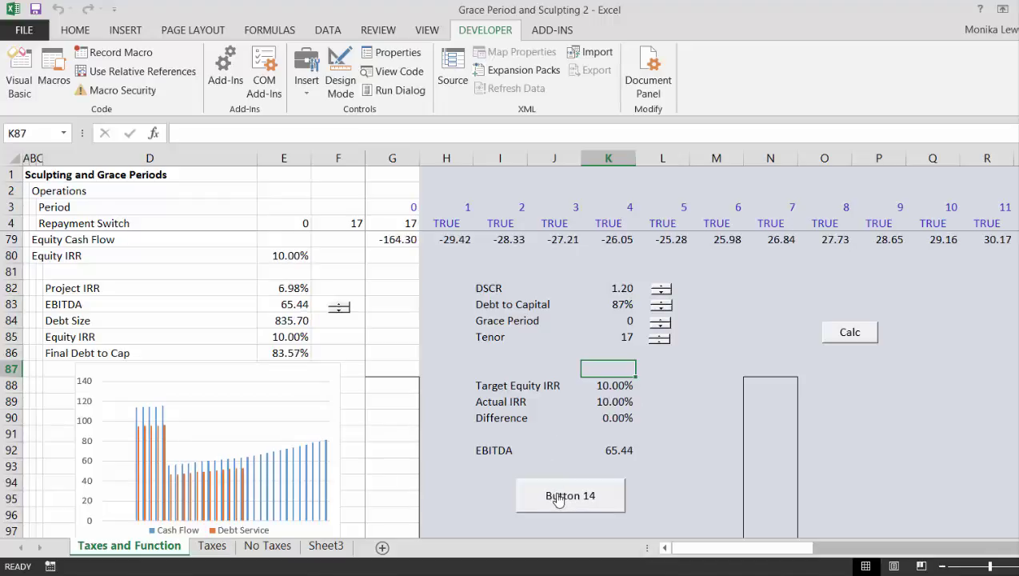
# Step: Lower Debt to Capital to 68% and re-solve EBITDA for the target equity IRR with the macro button
pyautogui.click(662, 311)
pyautogui.click(662, 311)
pyautogui.click(662, 310)
pyautogui.click(663, 310)
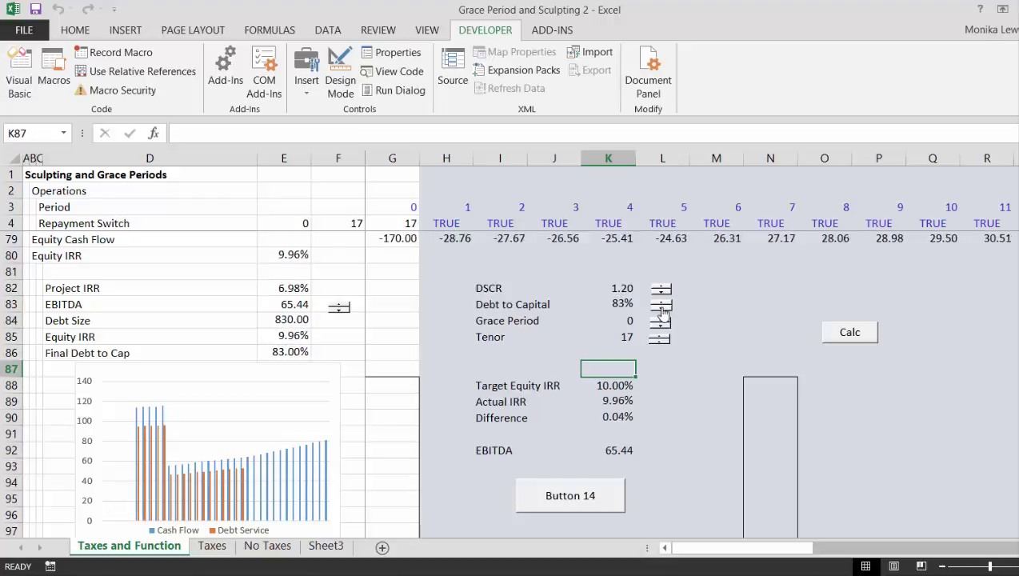
pyautogui.click(662, 311)
pyautogui.click(663, 310)
pyautogui.click(662, 310)
pyautogui.click(662, 311)
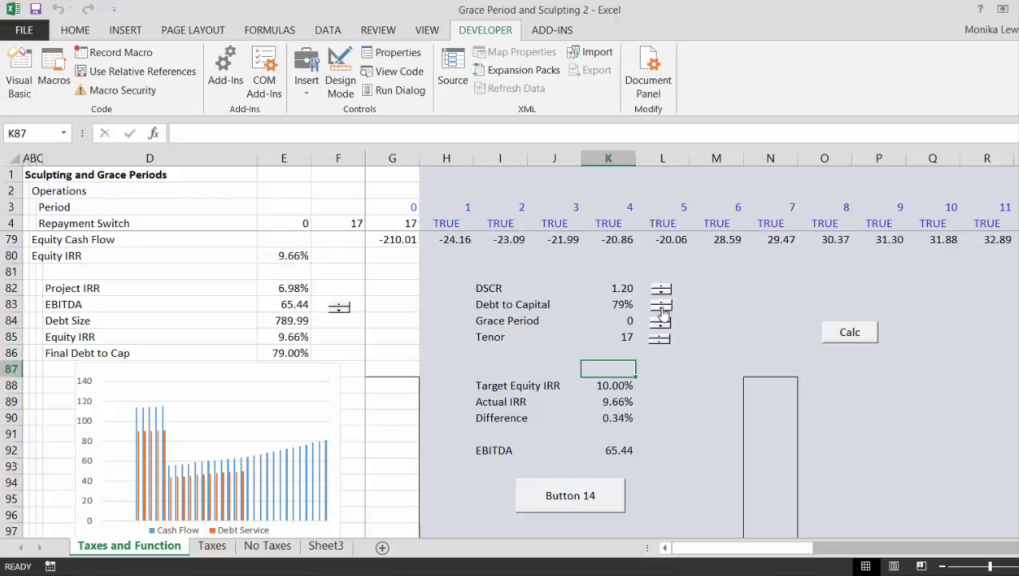
pyautogui.click(663, 310)
pyautogui.click(662, 310)
pyautogui.click(662, 310)
pyautogui.click(662, 310)
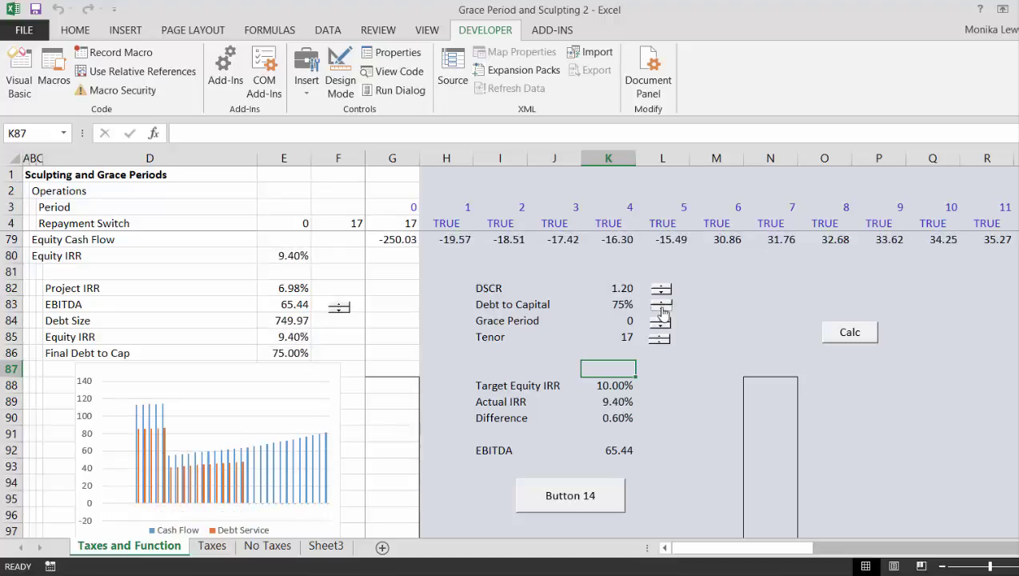
pyautogui.click(663, 310)
pyautogui.click(662, 311)
pyautogui.click(663, 310)
pyautogui.click(662, 310)
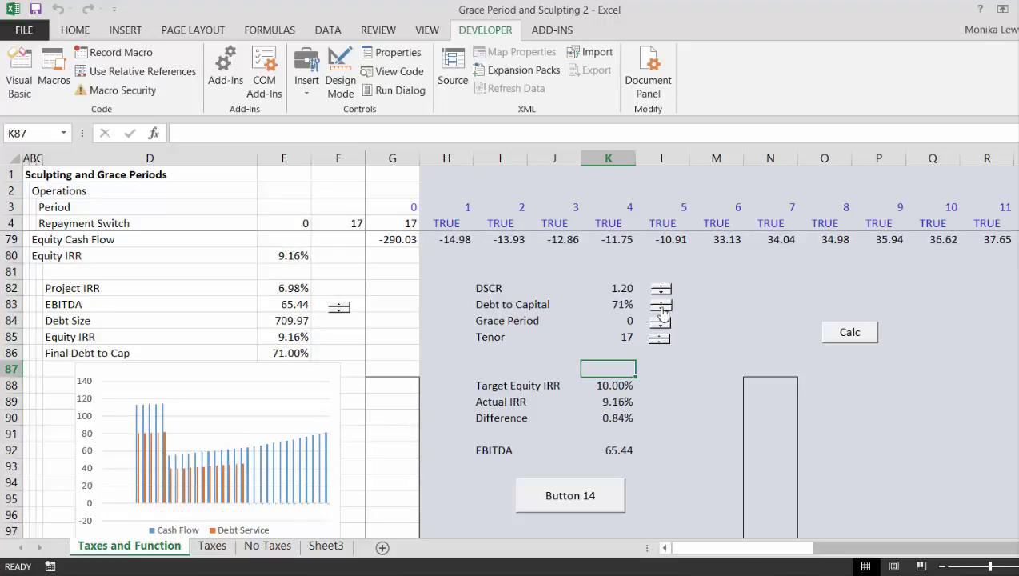
pyautogui.click(662, 310)
pyautogui.click(662, 311)
pyautogui.click(662, 310)
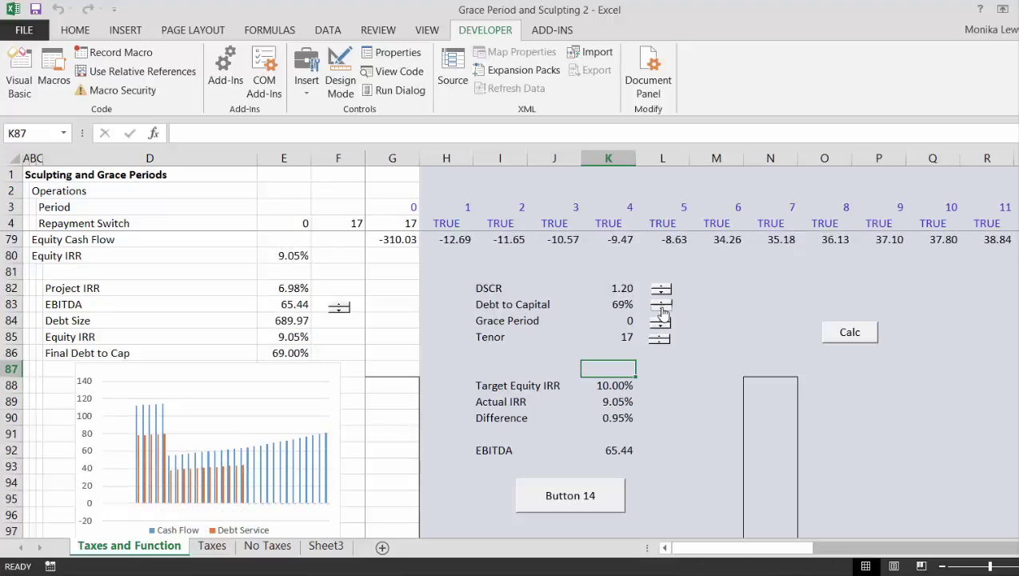
pyautogui.click(600, 505)
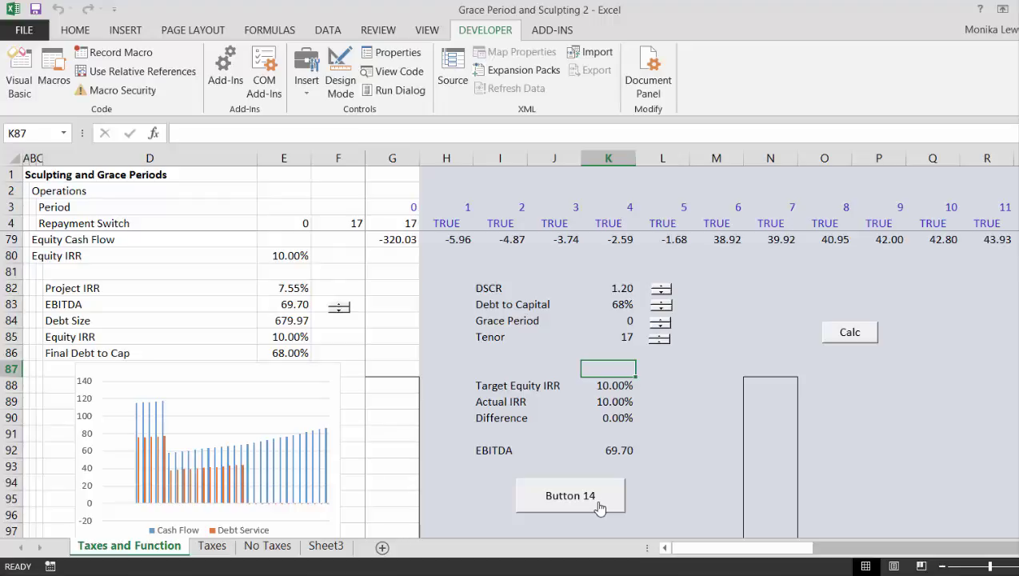
# Step: Shorten the tenor to 9 and run the macro button to solve for the required EBITDA
pyautogui.click(660, 342)
pyautogui.click(661, 341)
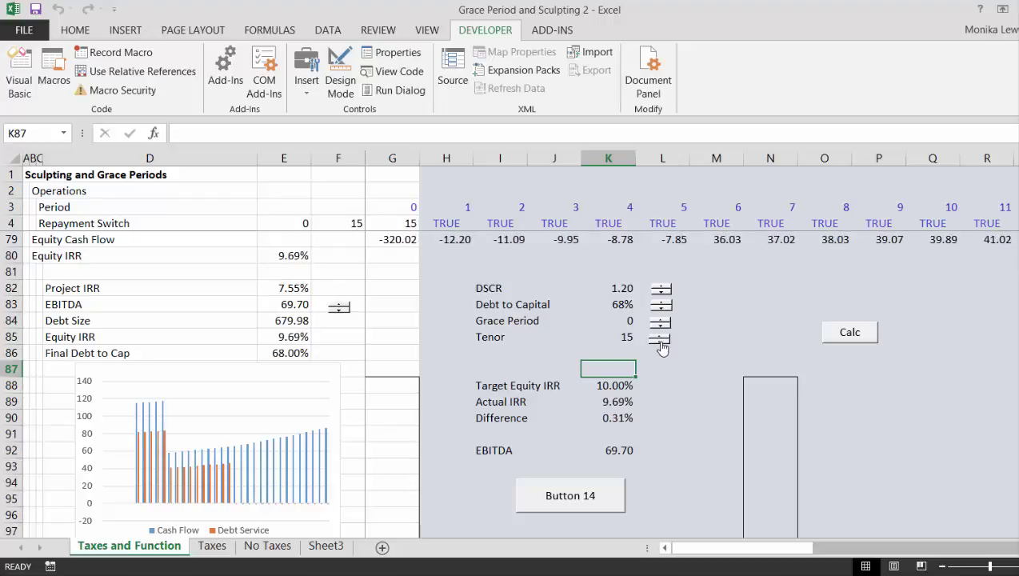
pyautogui.click(661, 341)
pyautogui.click(661, 341)
pyautogui.click(661, 342)
pyautogui.click(660, 342)
pyautogui.click(660, 342)
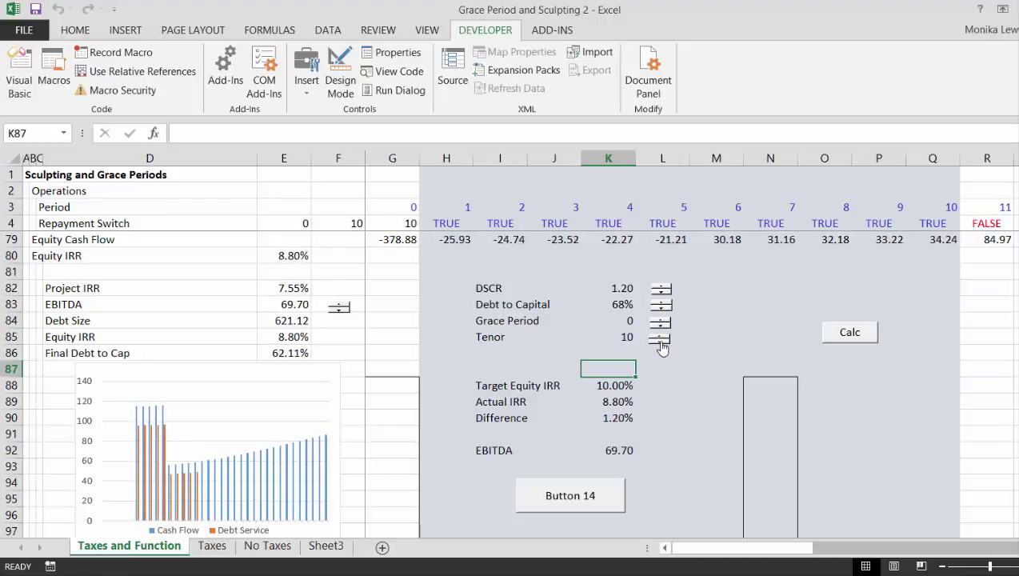
pyautogui.click(660, 341)
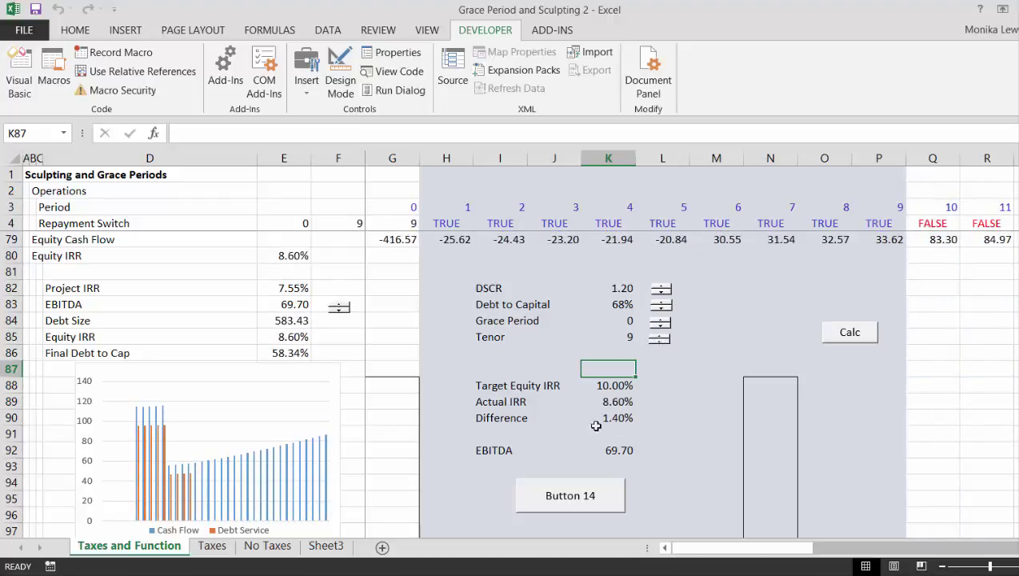
pyautogui.click(572, 501)
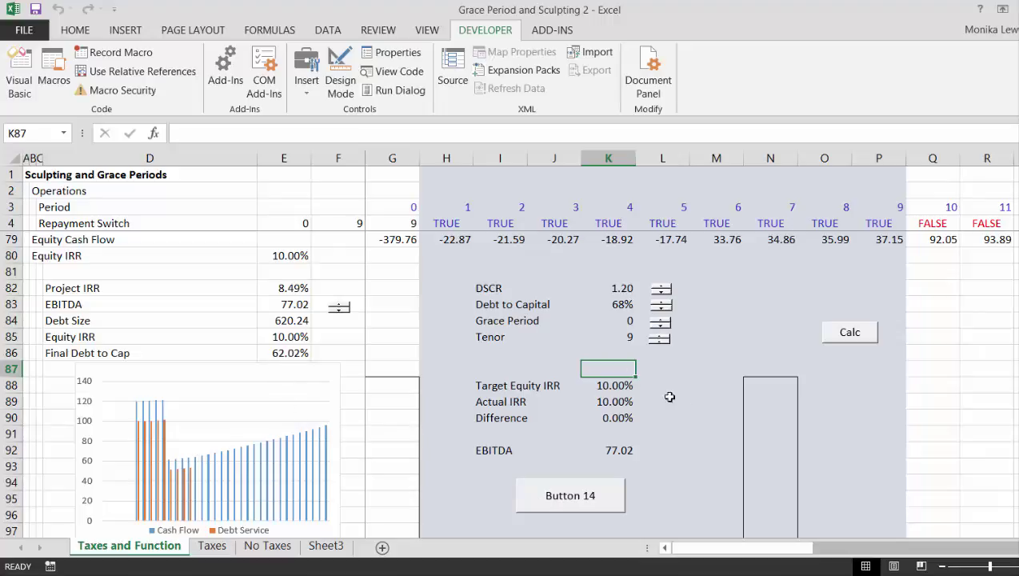
# Step: Set the Target Equity IRR in K88 to 7% and run the macro button to re-solve EBITDA
pyautogui.click(717, 436)
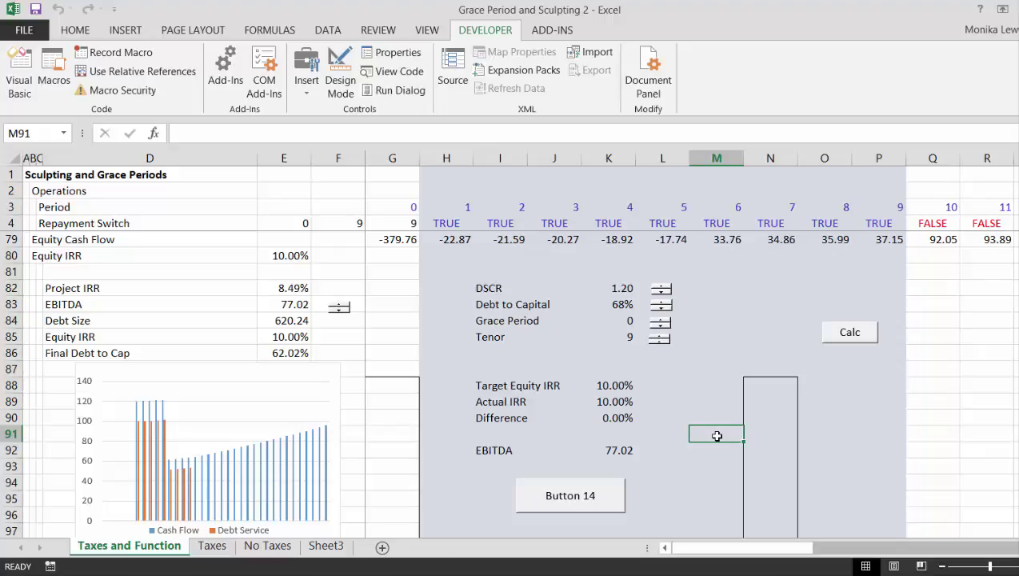
pyautogui.click(599, 385)
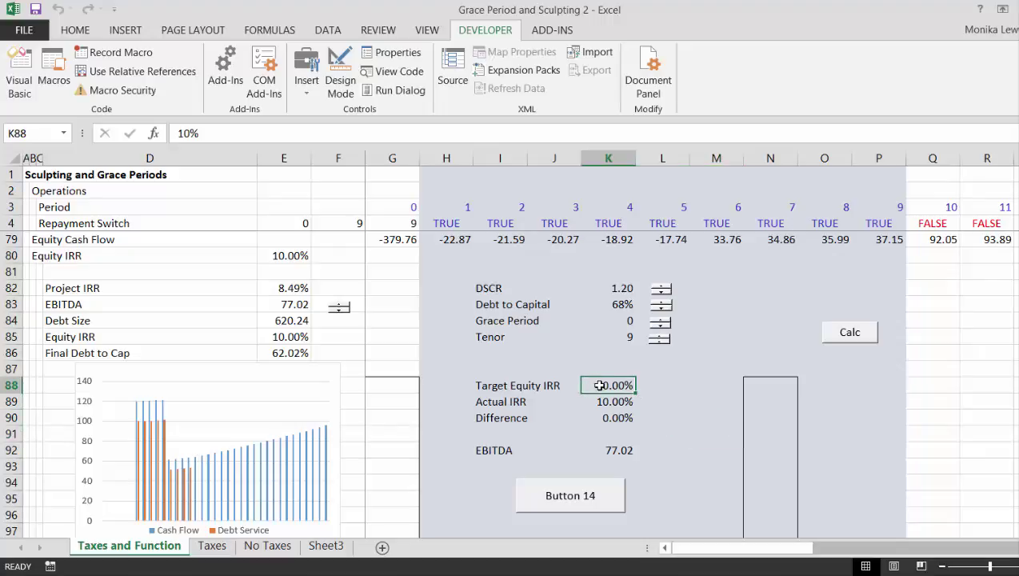
pyautogui.write('7')
pyautogui.press('Return')
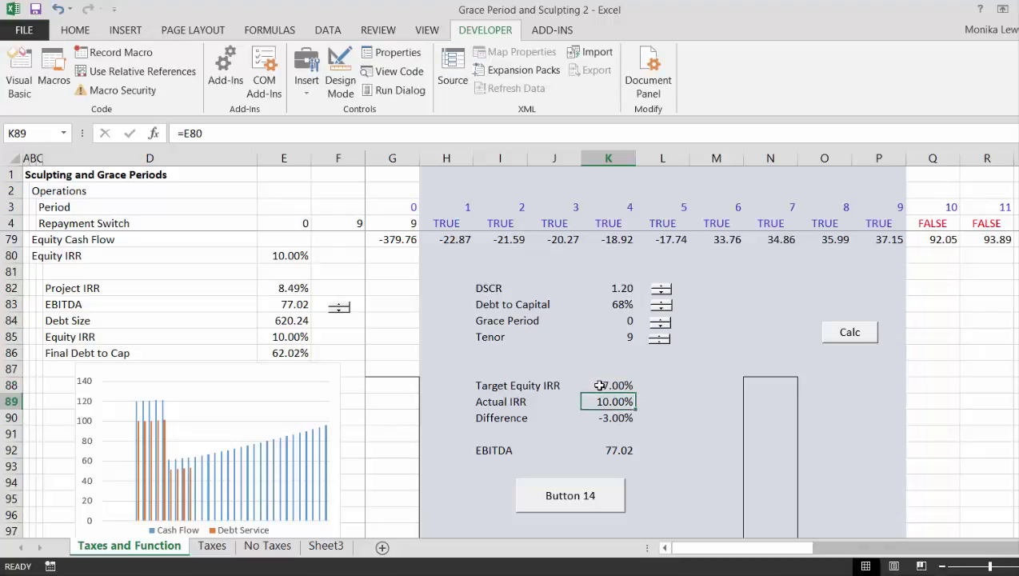
pyautogui.click(591, 497)
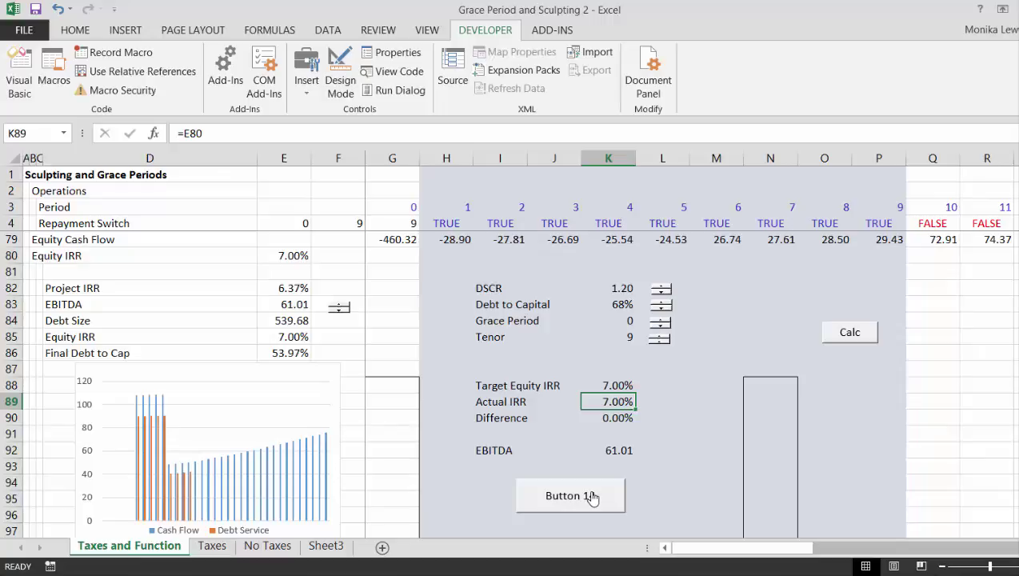
# Step: Lengthen the tenor to 22 and re-solve EBITDA with the macro button
pyautogui.moveTo(658, 342); pyautogui.dragTo(658, 342)
pyautogui.click(657, 338)
pyautogui.click(657, 338)
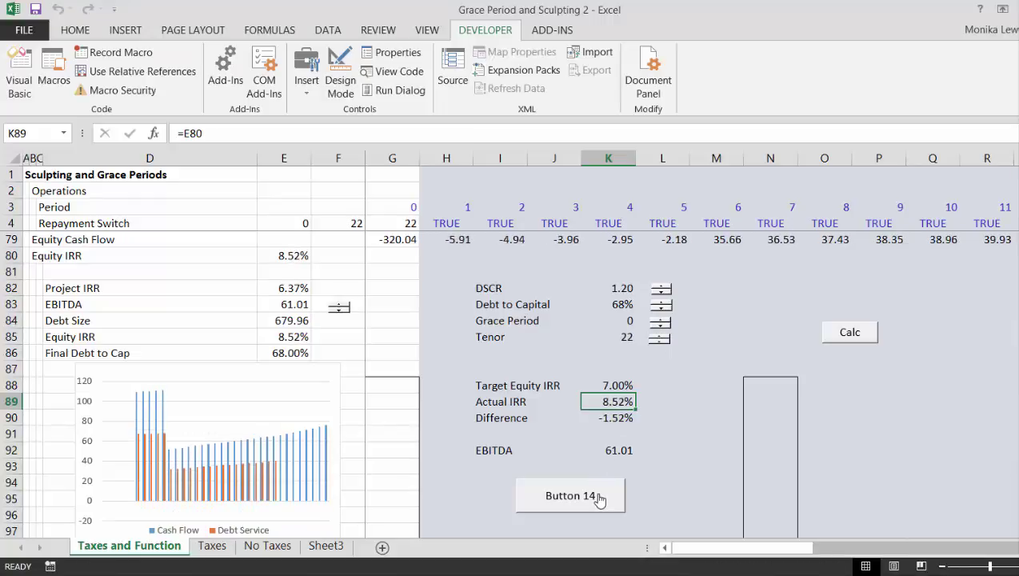
pyautogui.click(570, 495)
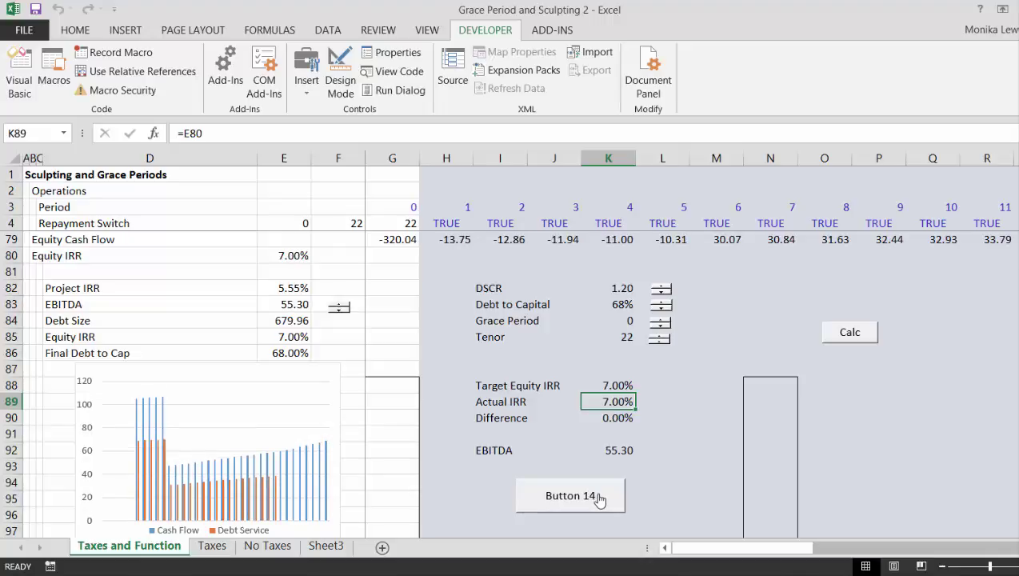
# Step: Raise Debt to Capital to 80% and run the macro button to solve for the required EBITDA
pyautogui.click(662, 303)
pyautogui.click(662, 304)
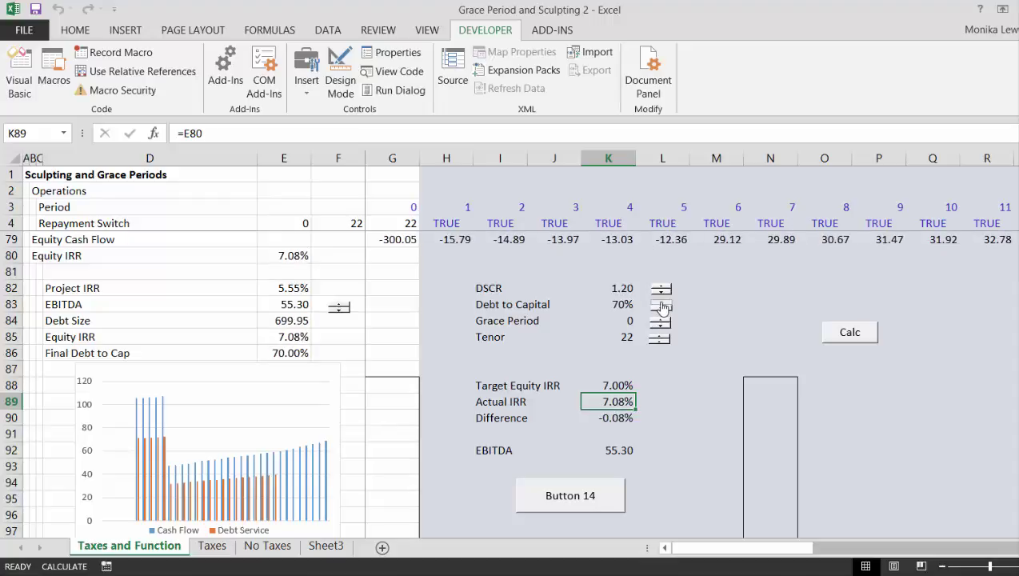
pyautogui.click(662, 304)
pyautogui.click(662, 304)
pyautogui.click(663, 304)
pyautogui.click(662, 304)
pyautogui.click(662, 304)
pyautogui.click(662, 304)
pyautogui.click(662, 304)
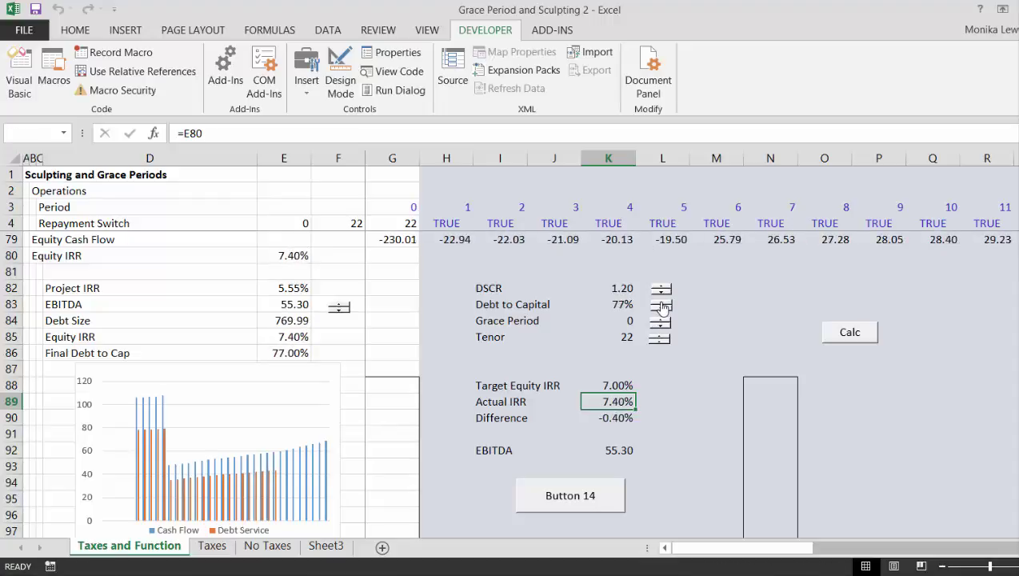
pyautogui.click(662, 304)
pyautogui.click(662, 304)
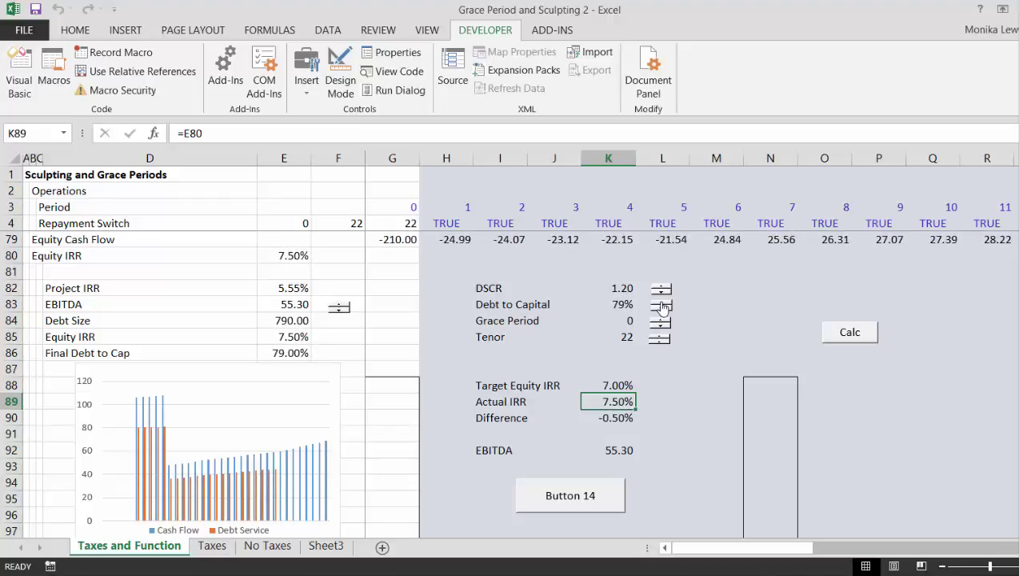
pyautogui.click(663, 304)
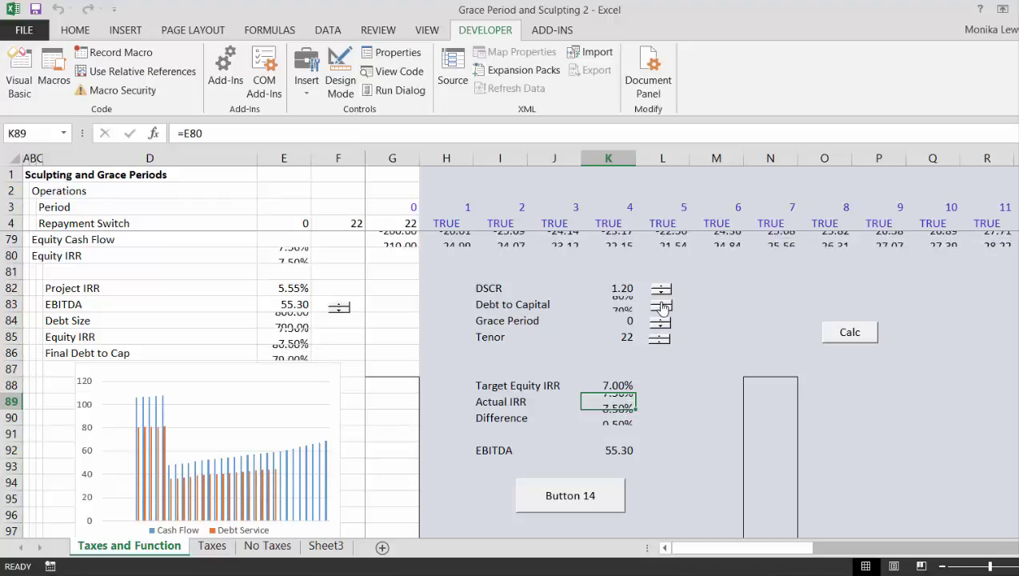
pyautogui.click(608, 502)
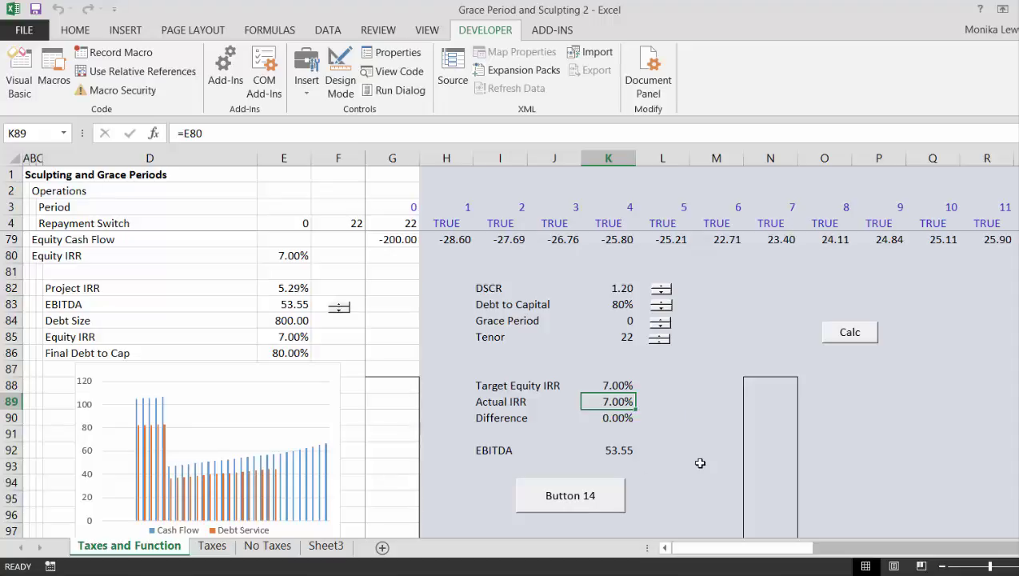
# Step: Change the caption of the macro button below the EBITDA row to Goal Seek
pyautogui.rightClick(605, 499)
pyautogui.press('Escape')
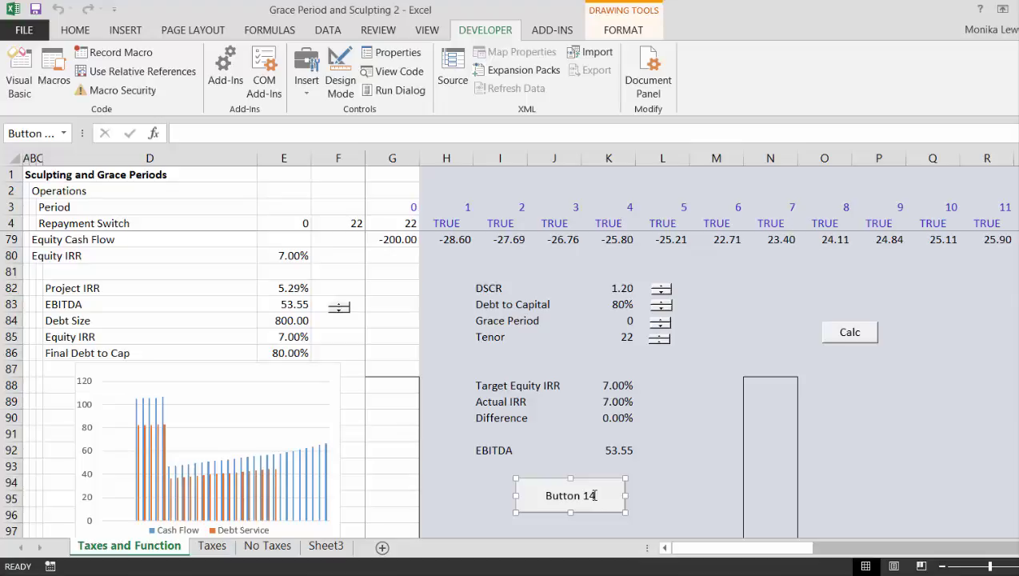
pyautogui.click(594, 496)
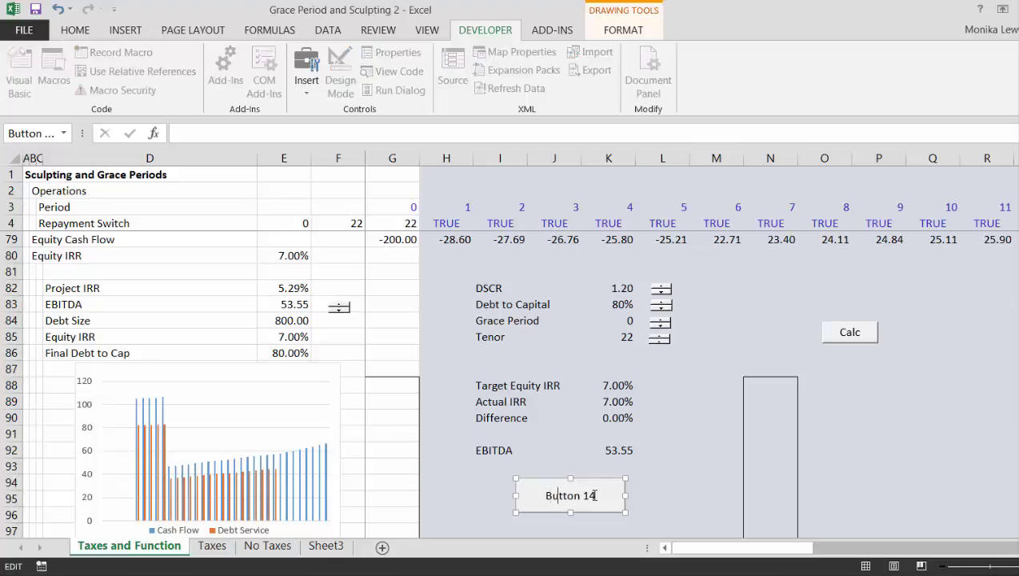
pyautogui.press('Right')
pyautogui.press('Right')
pyautogui.press('Right')
pyautogui.hotkey('ctrl', 'a')
pyautogui.write('Goal Seek')
pyautogui.hotkey('ctrl', 'z')
pyautogui.click(694, 449)
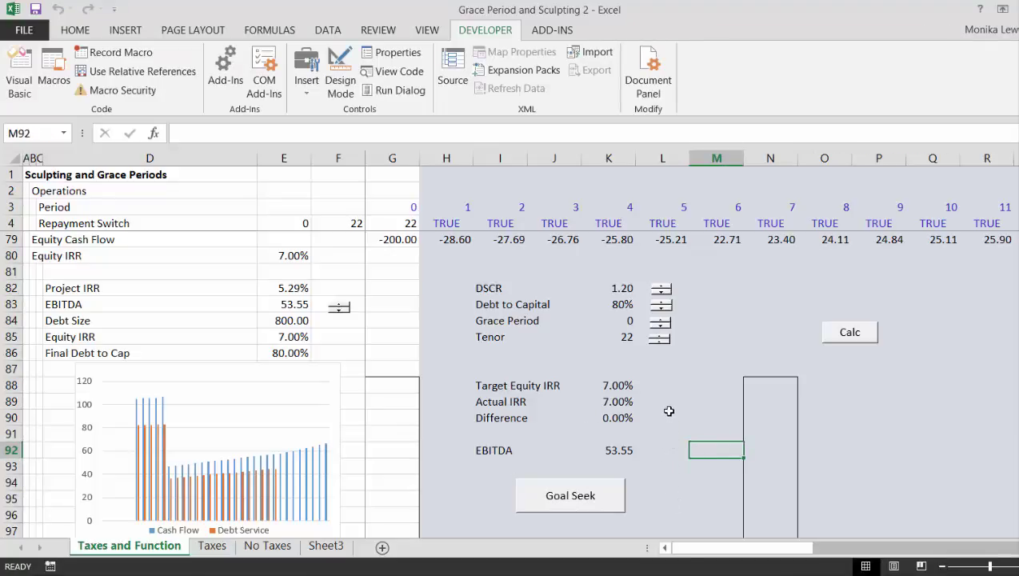
# Step: Re-solve EBITDA with the Goal Seek macro for a tenor of 14 and a DSCR of 1.10
pyautogui.click(658, 344)
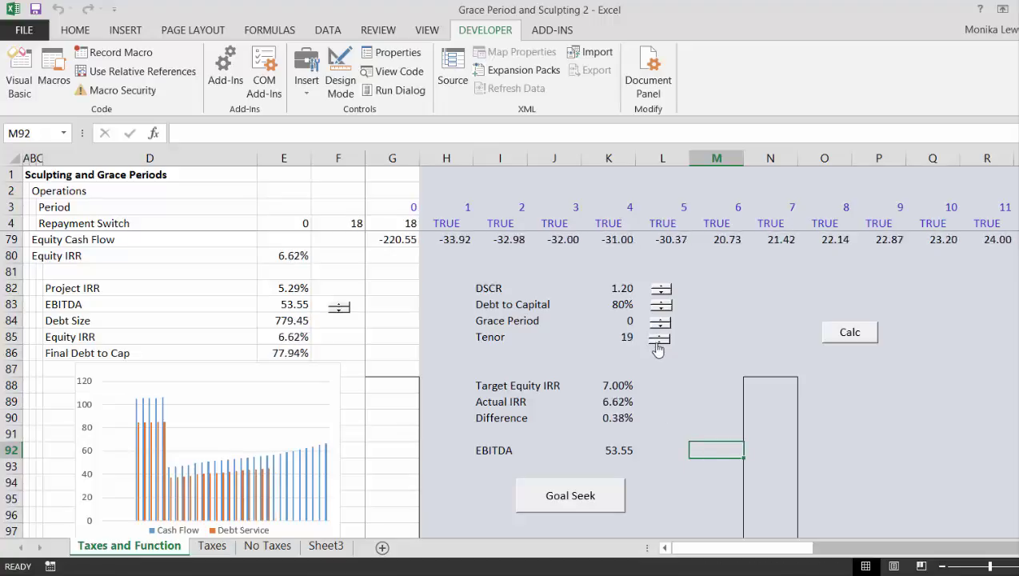
pyautogui.click(657, 344)
pyautogui.click(657, 344)
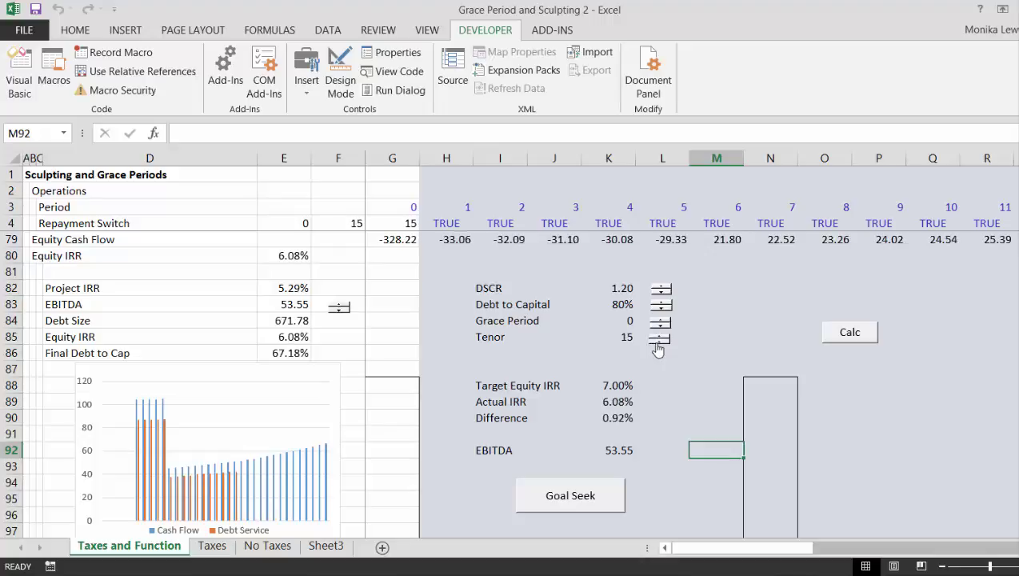
pyautogui.click(658, 344)
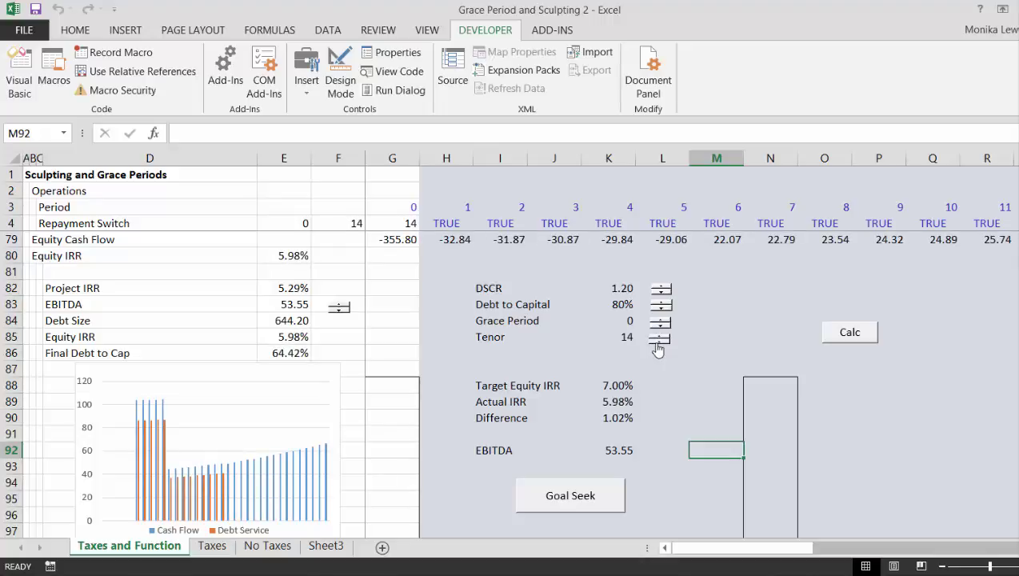
pyautogui.click(658, 292)
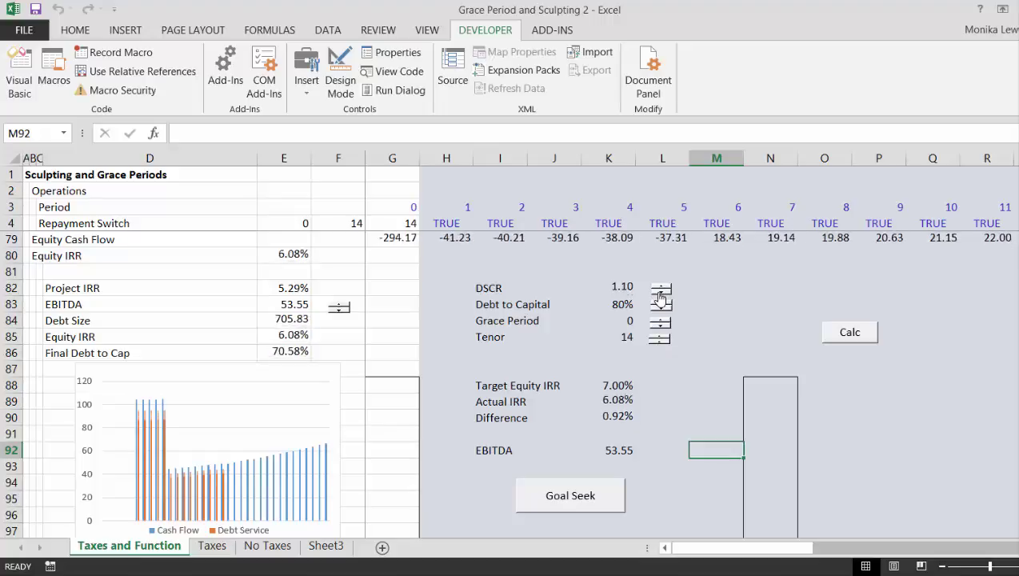
pyautogui.click(591, 497)
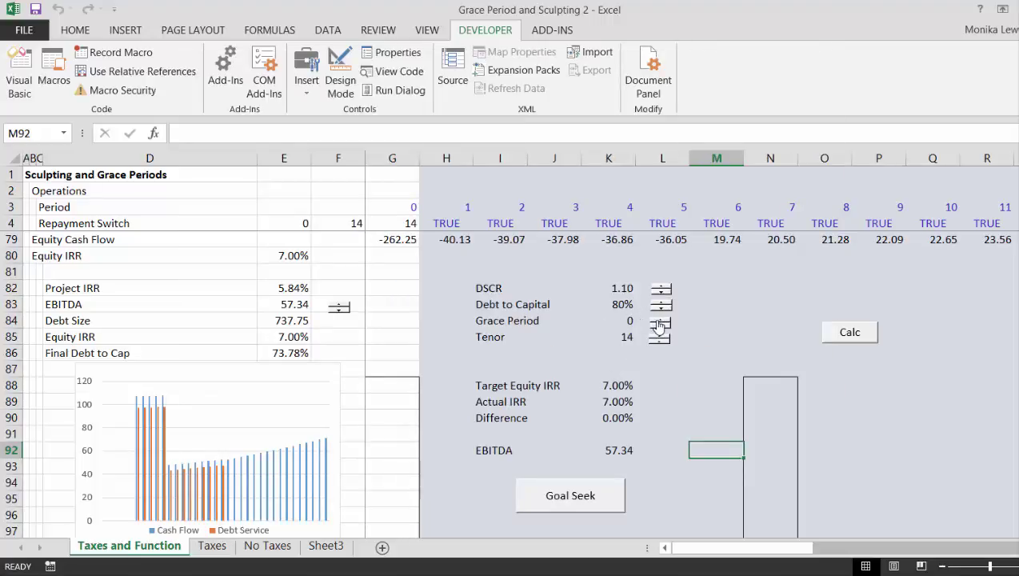
# Step: Try a grace period of 1 in the input block, then return it to 0
pyautogui.click(662, 320)
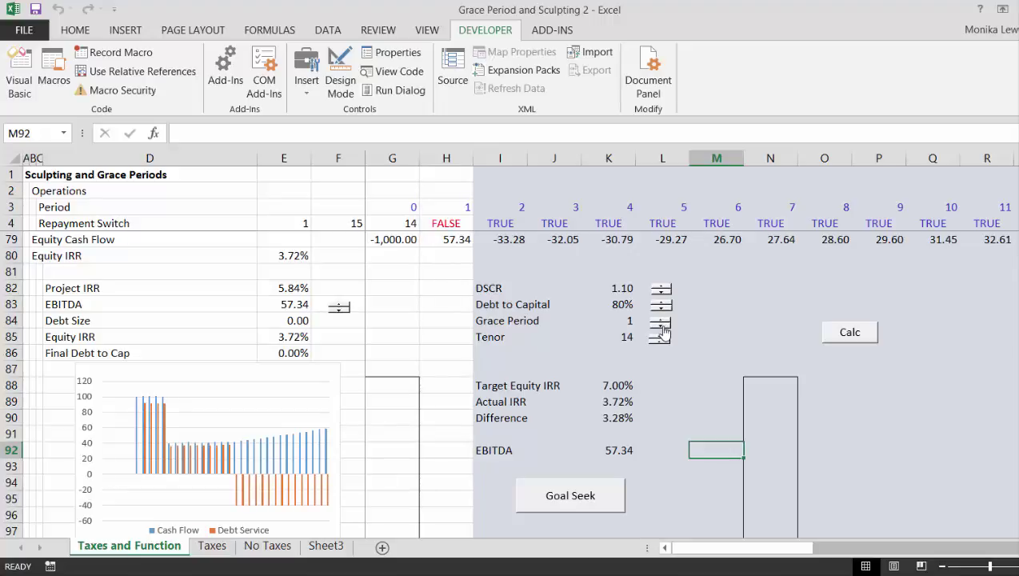
pyautogui.click(662, 325)
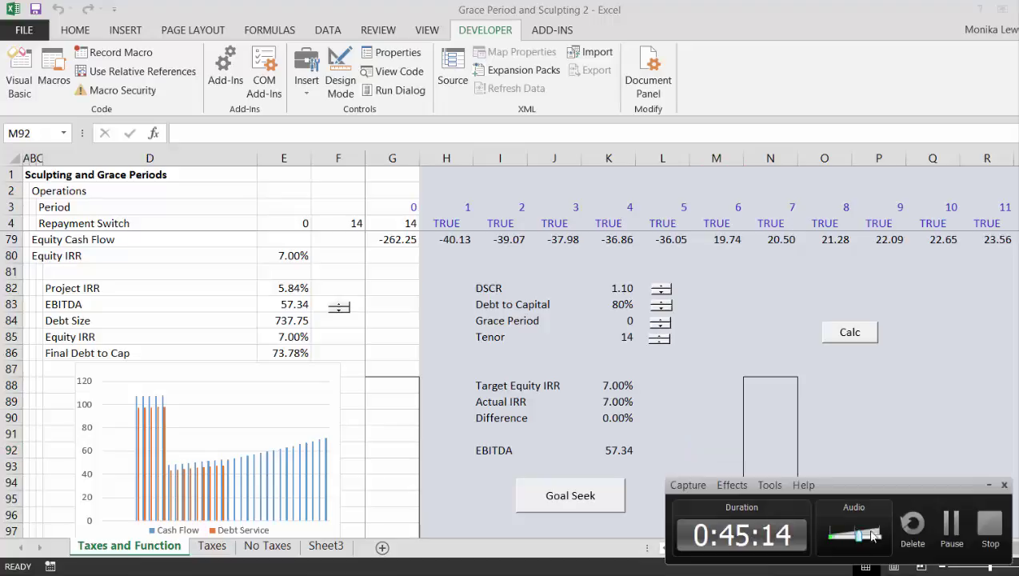
pyautogui.click(950, 524)
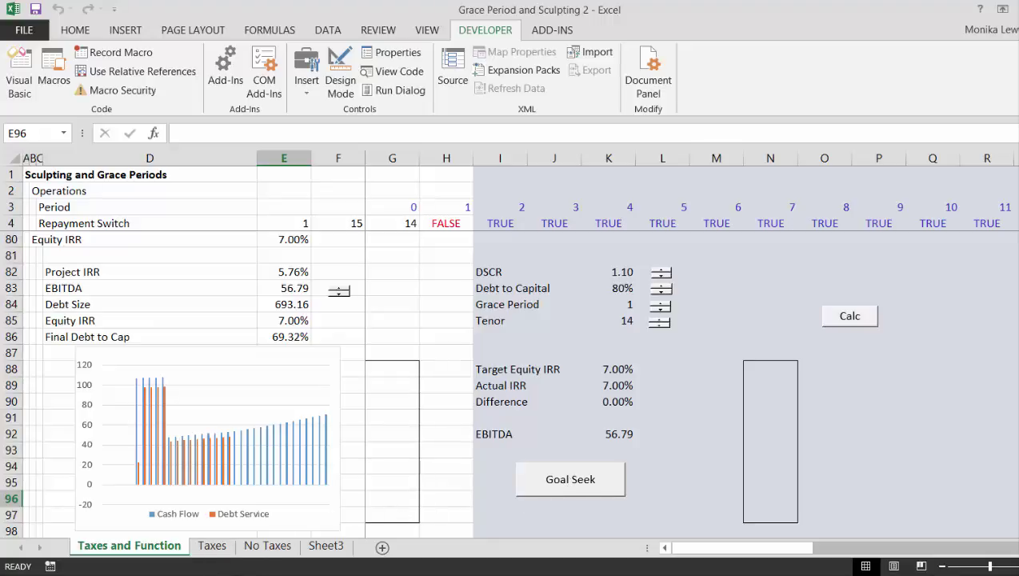
pyautogui.click(480, 510)
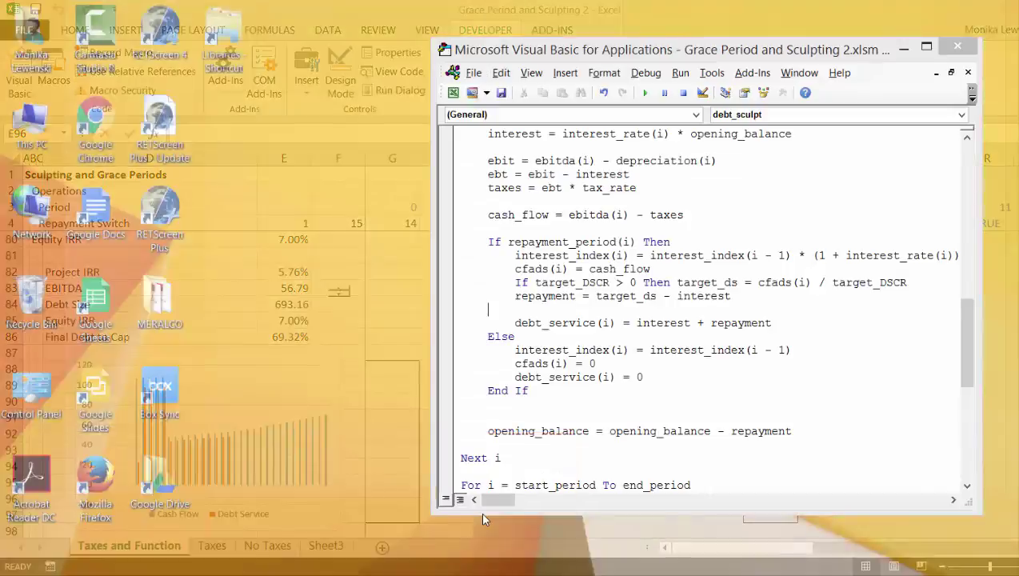
pyautogui.press('Up')
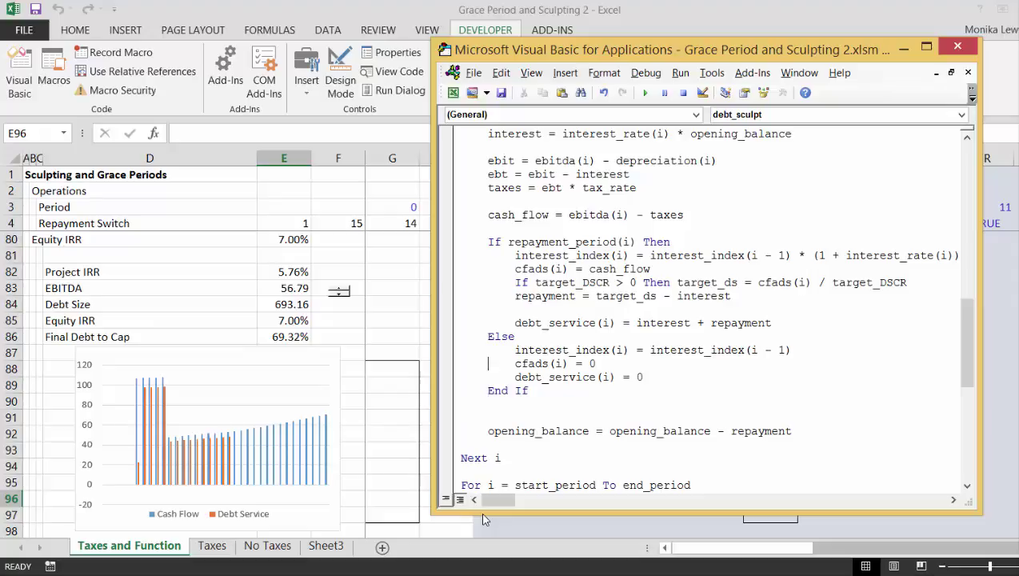
# Step: Set Depreciation in the Taxes section to 15
pyautogui.click(381, 286)
pyautogui.press('pageup')
pyautogui.press('pageup')
pyautogui.press('pageup')
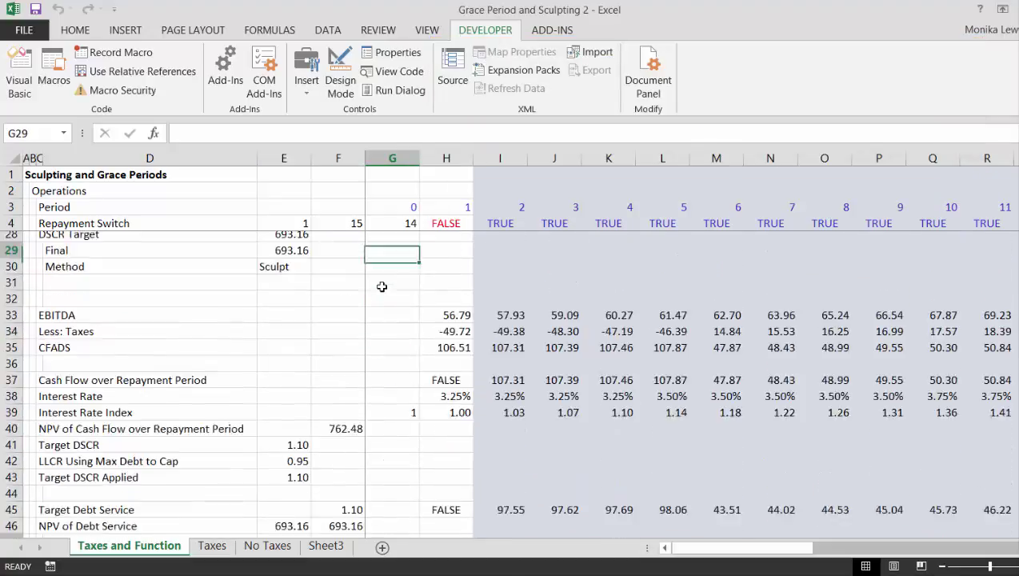
pyautogui.press('pageup')
pyautogui.press('Left')
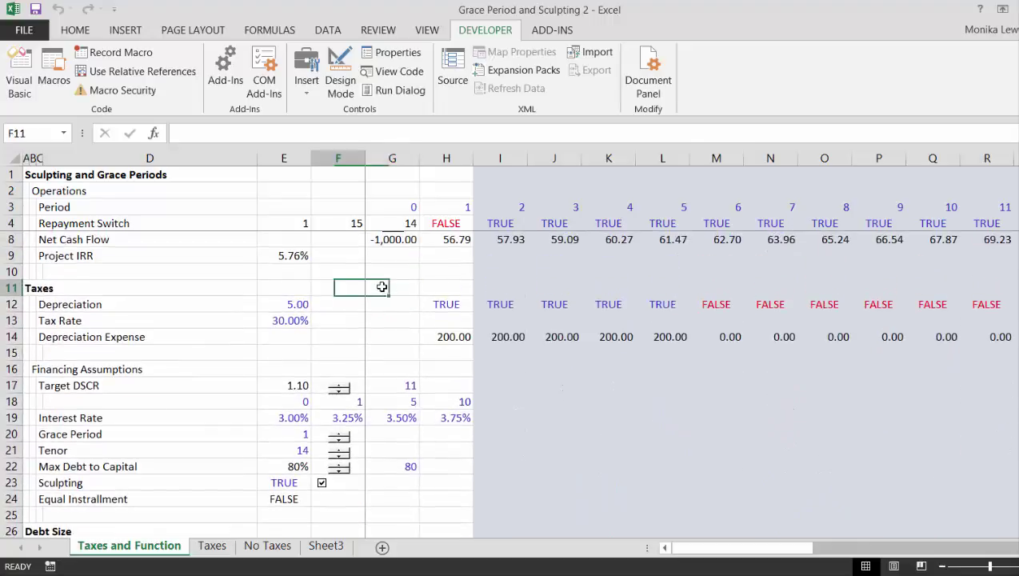
pyautogui.press('Left')
pyautogui.press('Down')
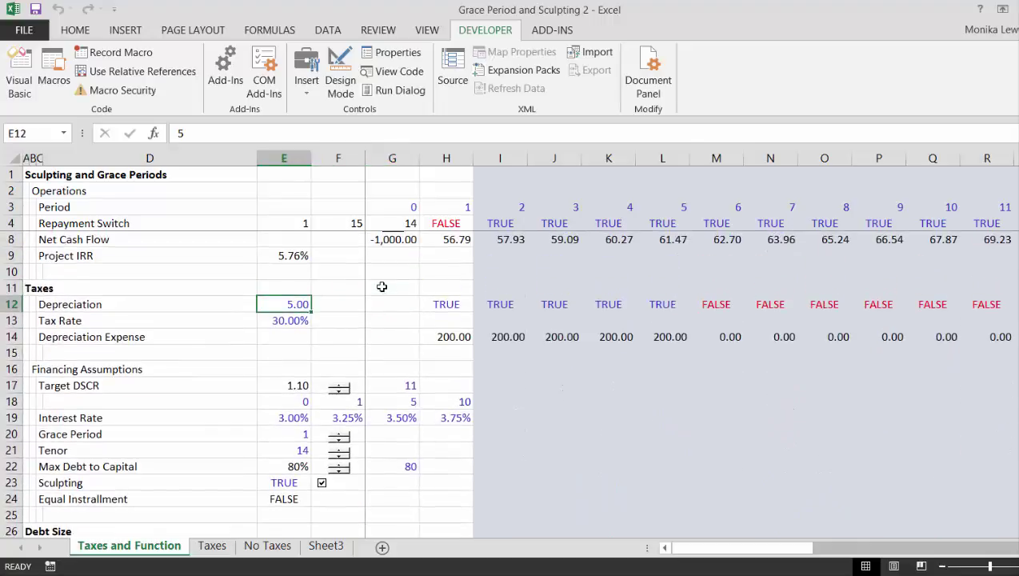
pyautogui.write('15')
pyautogui.press('Down')
pyautogui.press('Down')
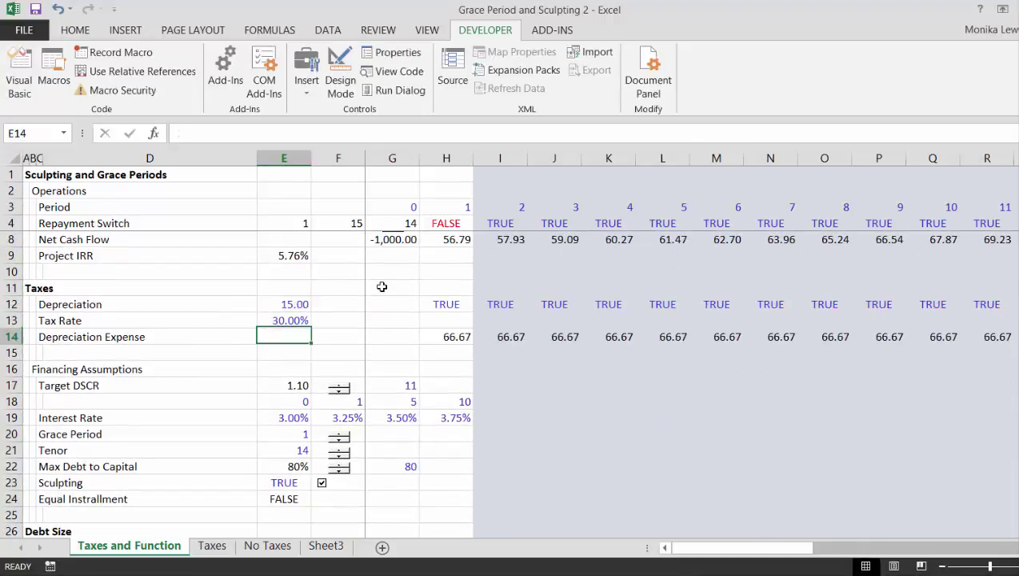
# Step: Link cell F86, beside the Final Debt to Cap result, to the Method cell with =E99
pyautogui.press('Down')
pyautogui.press('Down')
pyautogui.press('Down')
pyautogui.press('Down')
pyautogui.press('Down')
pyautogui.press('Down')
pyautogui.press('Down')
pyautogui.press('Down')
pyautogui.press('Down')
pyautogui.press('Down')
pyautogui.press('Down')
pyautogui.press('Down')
pyautogui.press('Down')
pyautogui.press('Down')
pyautogui.press('Down')
pyautogui.press('Down')
pyautogui.press('Down')
pyautogui.press('Down')
pyautogui.press('Down')
pyautogui.press('Down')
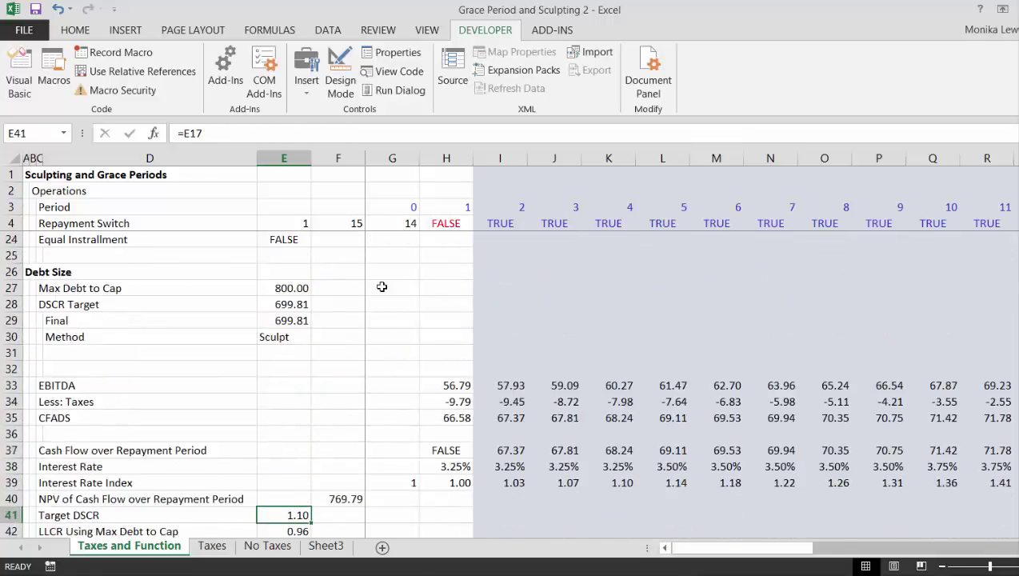
pyautogui.press('Down')
pyautogui.press('Down')
pyautogui.press('Down')
pyautogui.press('Down')
pyautogui.press('Down')
pyautogui.press('Down')
pyautogui.press('Down')
pyautogui.press('Down')
pyautogui.press('Down')
pyautogui.press('Down')
pyautogui.press('Down')
pyautogui.press('Down')
pyautogui.press('Down')
pyautogui.press('Down')
pyautogui.press('Down')
pyautogui.press('Down')
pyautogui.press('Down')
pyautogui.press('Down')
pyautogui.press('Down')
pyautogui.press('Down')
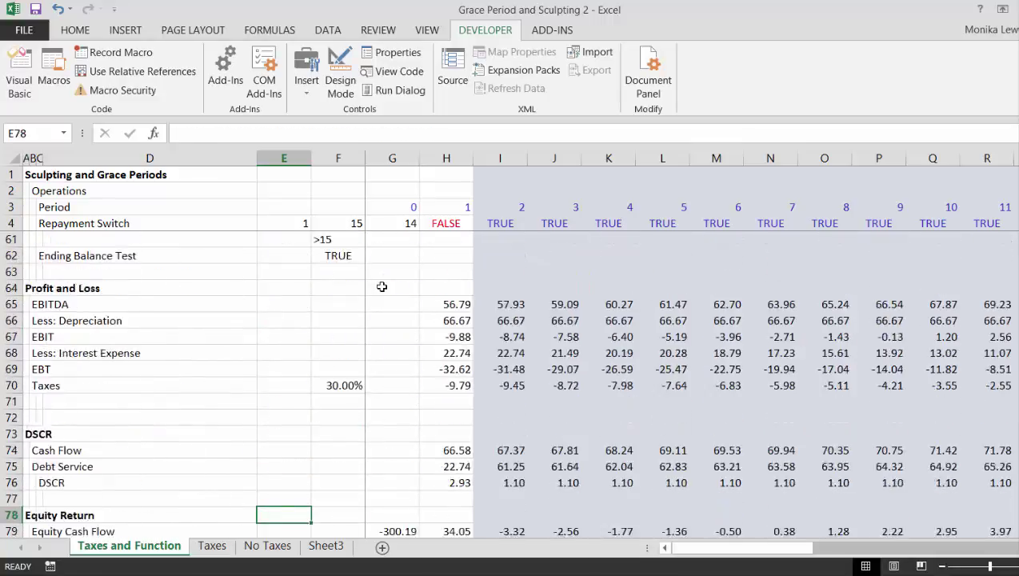
pyautogui.press('Down')
pyautogui.press('Down')
pyautogui.press('Down')
pyautogui.press('Down')
pyautogui.press('Down')
pyautogui.press('Down')
pyautogui.press('Down')
pyautogui.press('Down')
pyautogui.press('Down')
pyautogui.press('Down')
pyautogui.press('Down')
pyautogui.press('Down')
pyautogui.press('Down')
pyautogui.press('Down')
pyautogui.press('Down')
pyautogui.press('Down')
pyautogui.press('Down')
pyautogui.press('Down')
pyautogui.press('Down')
pyautogui.press('Down')
pyautogui.press('Up')
pyautogui.press('Up')
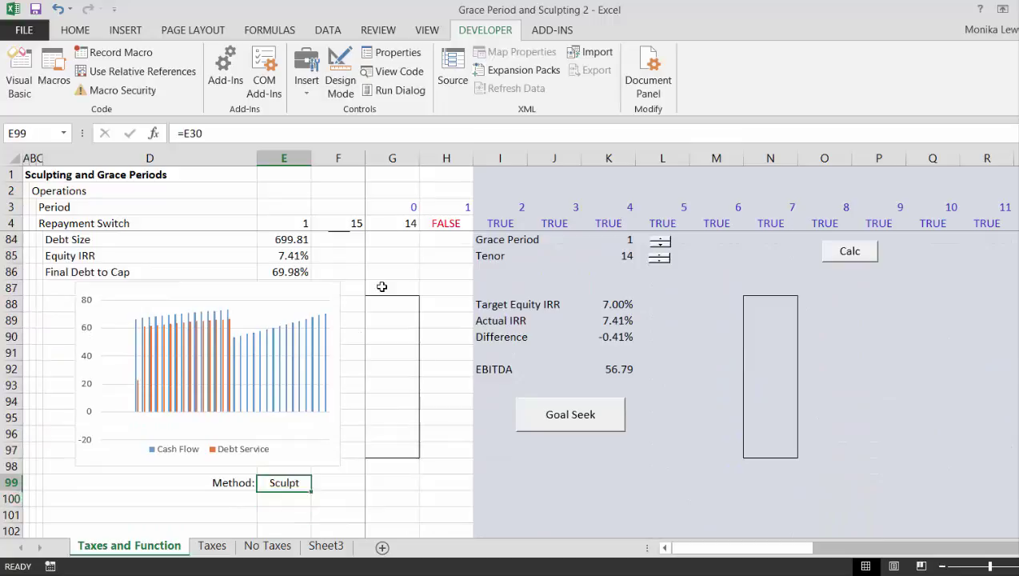
pyautogui.press('Up')
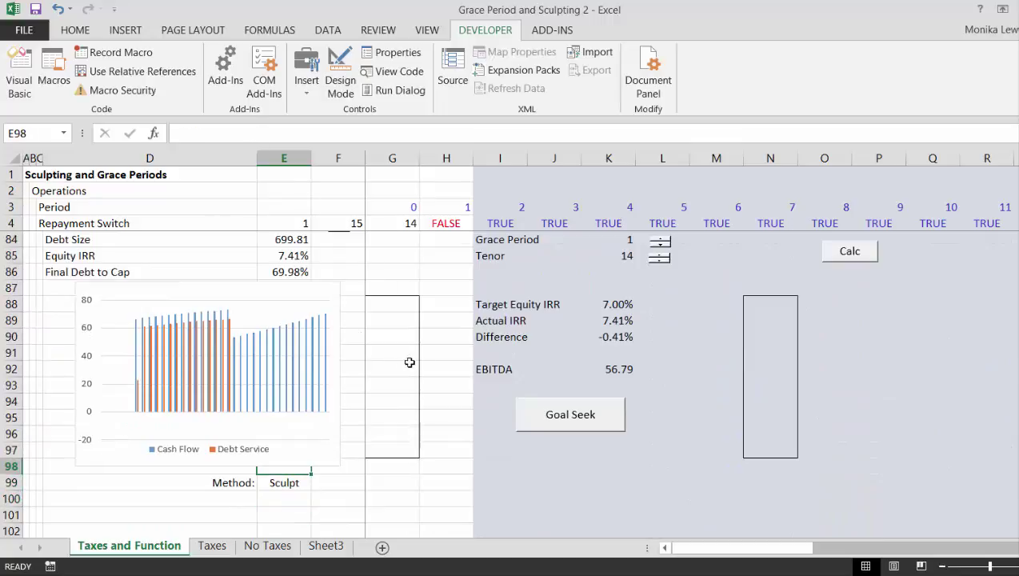
pyautogui.press('Up')
pyautogui.press('Up')
pyautogui.press('Up')
pyautogui.press('Up')
pyautogui.press('Up')
pyautogui.press('Up')
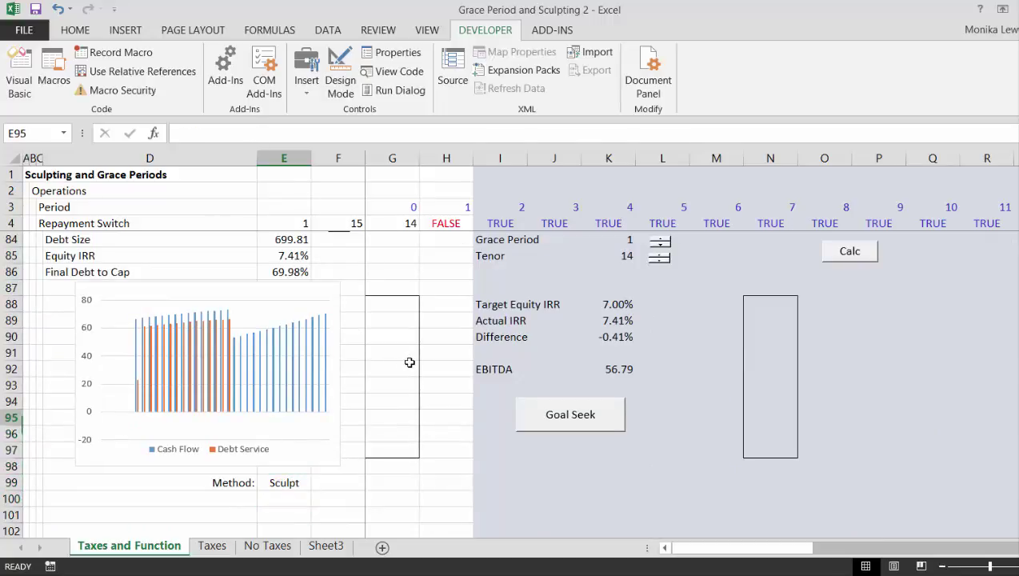
pyautogui.press('Up')
pyautogui.press('Up')
pyautogui.press('Up')
pyautogui.press('Up')
pyautogui.press('Up')
pyautogui.press('Up')
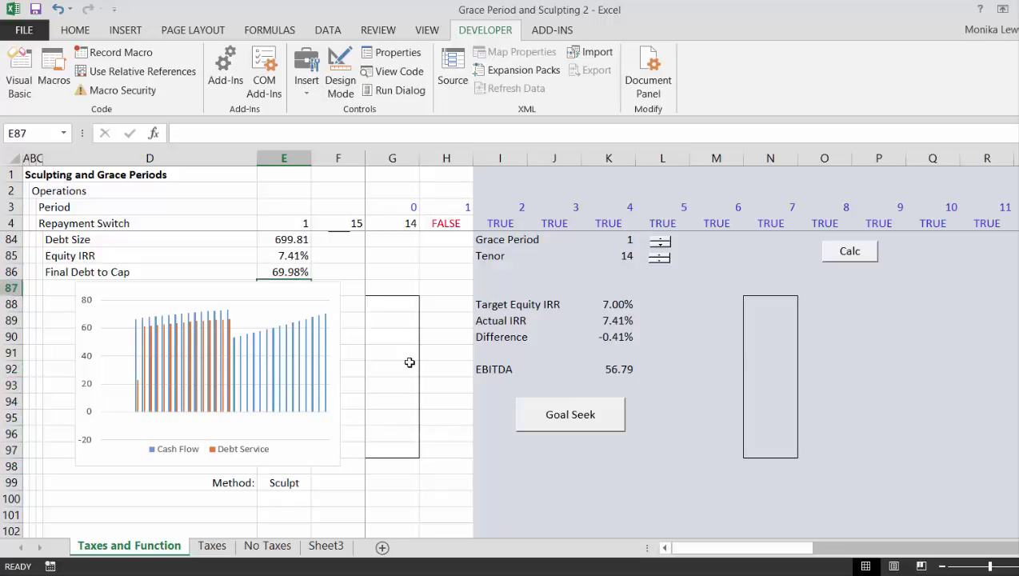
pyautogui.press('Right')
pyautogui.write('=')
pyautogui.press('Down')
pyautogui.press('Down')
pyautogui.press('Down')
pyautogui.press('Down')
pyautogui.press('Down')
pyautogui.press('Down')
pyautogui.press('Down')
pyautogui.press('Down')
pyautogui.press('Down')
pyautogui.press('Down')
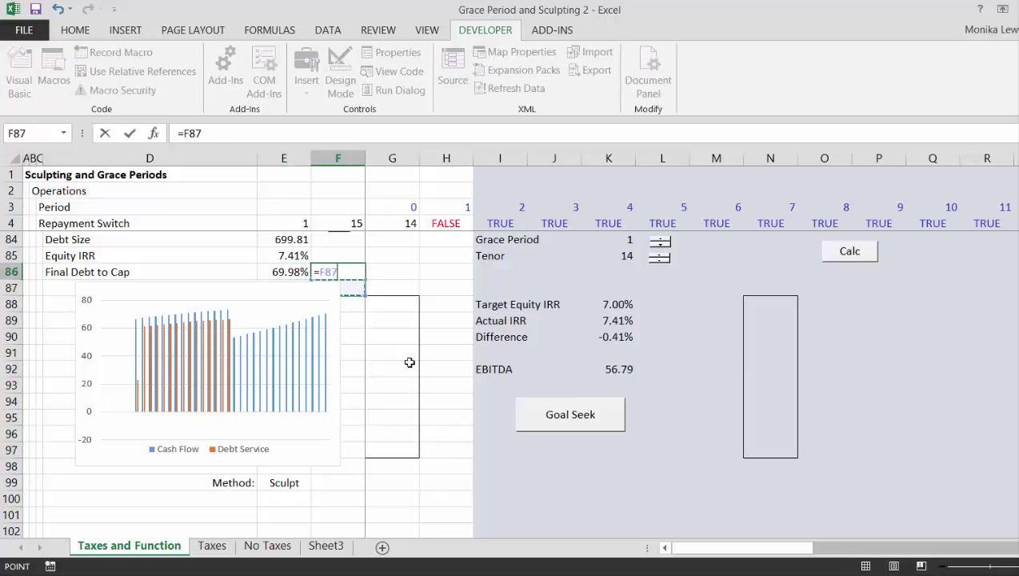
pyautogui.press('Down')
pyautogui.press('Down')
pyautogui.press('Down')
pyautogui.press('Left')
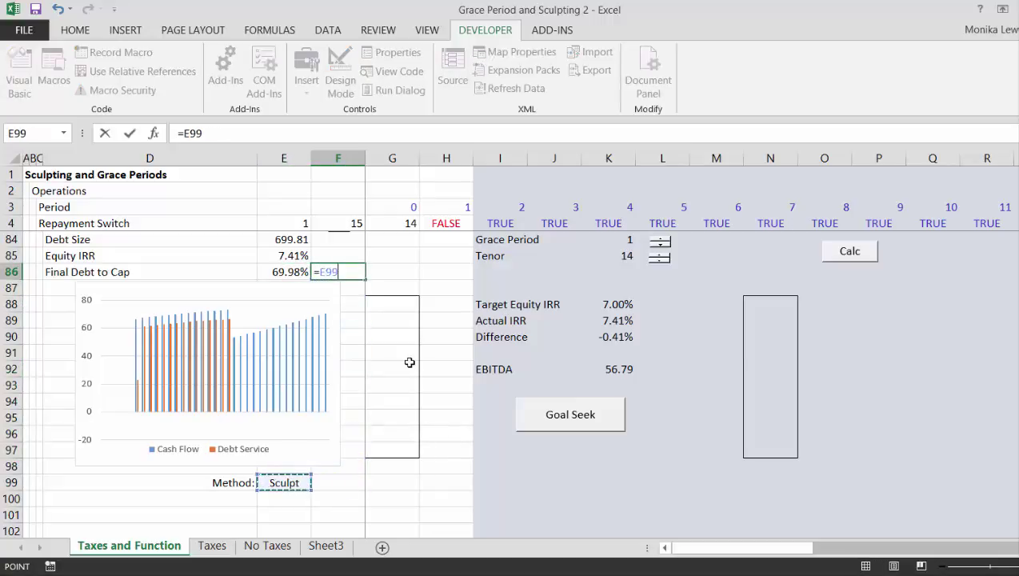
pyautogui.press('Return')
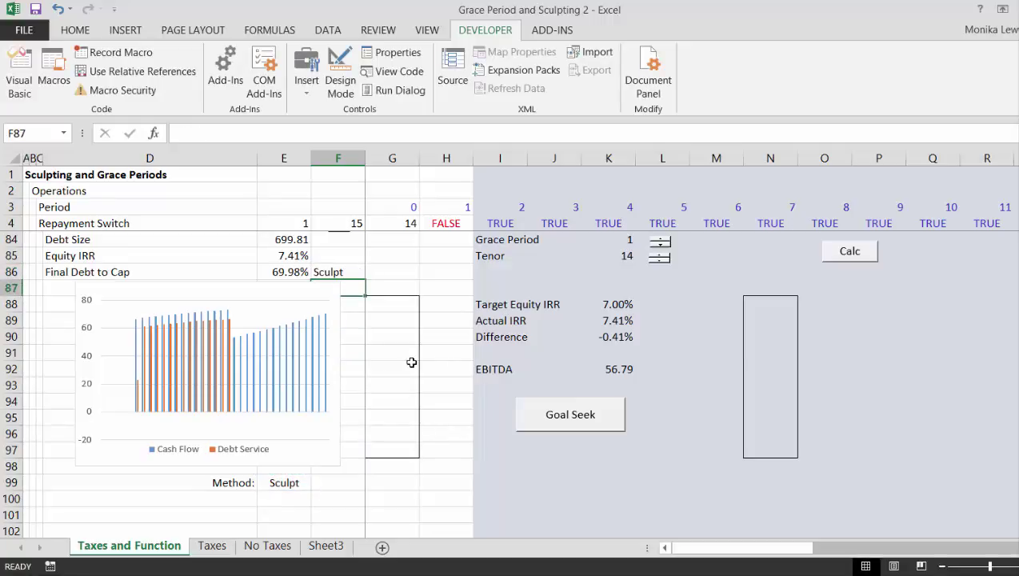
# Step: Re-solve EBITDA with the Goal Seek macro for the 15-year depreciation case
pyautogui.click(546, 418)
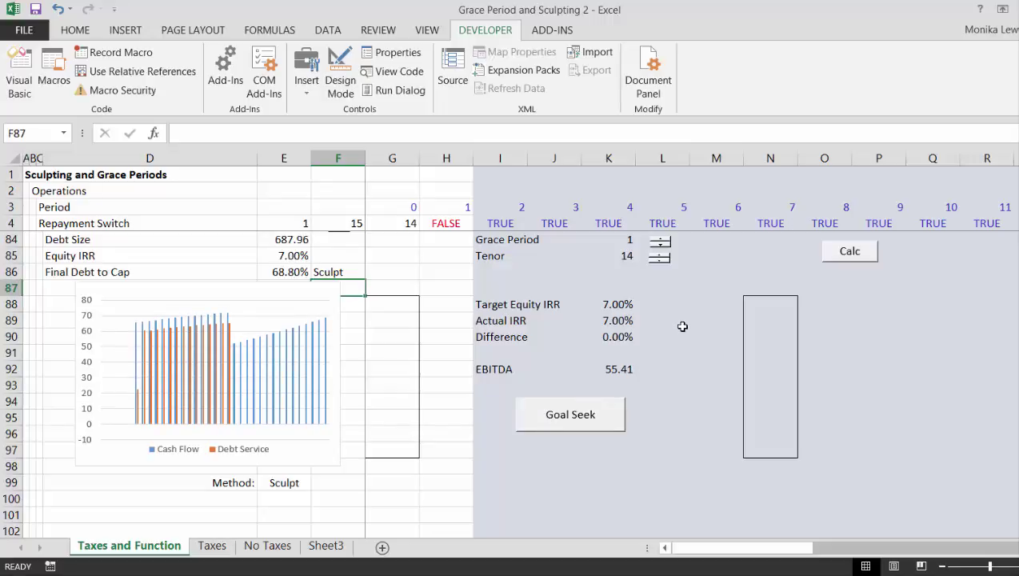
pyautogui.press('Up')
pyautogui.press('Up')
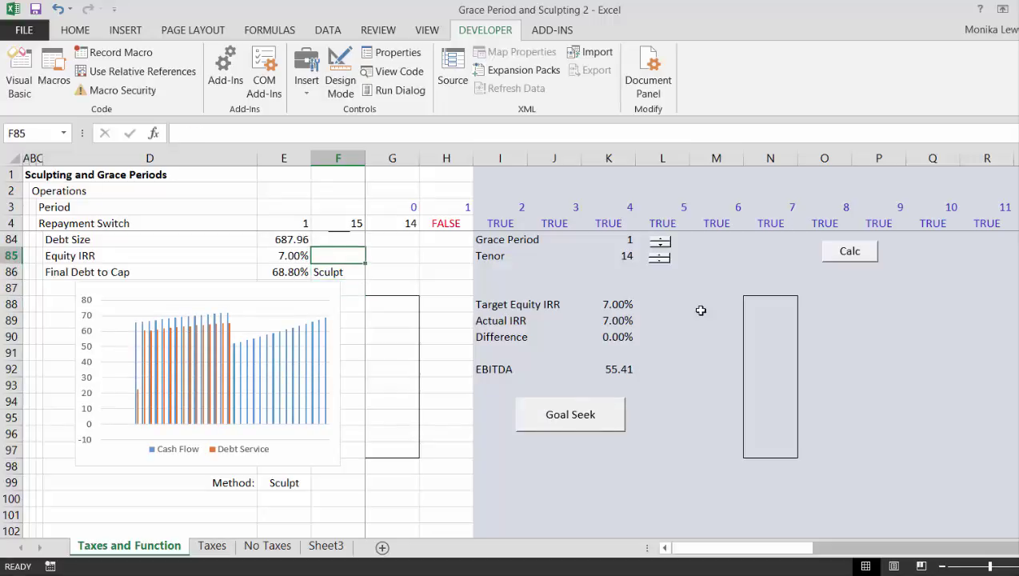
# Step: Lengthen the tenor to 17 and re-solve EBITDA with the Goal Seek macro
pyautogui.click(664, 261)
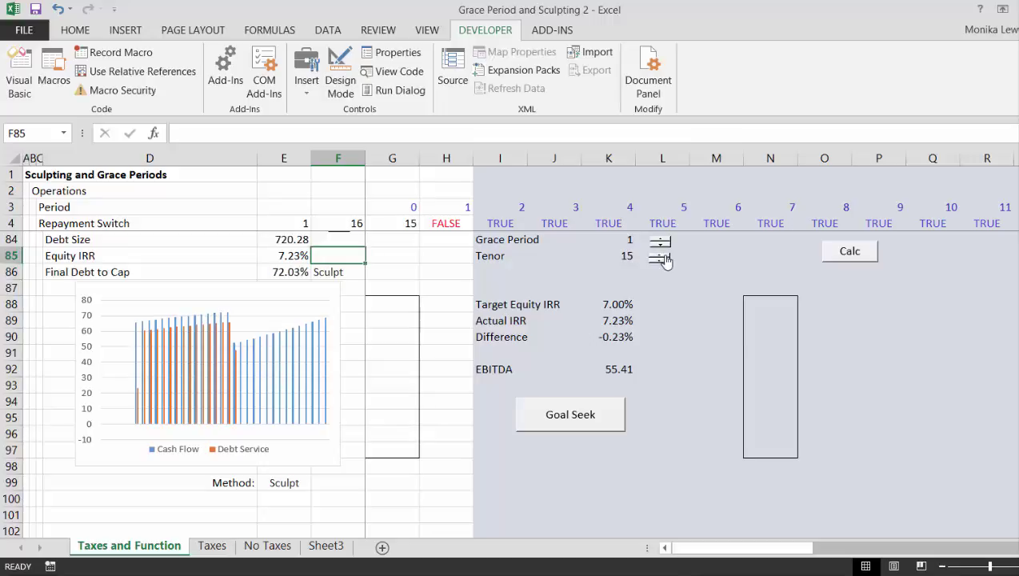
pyautogui.click(664, 261)
pyautogui.click(664, 262)
pyautogui.click(664, 262)
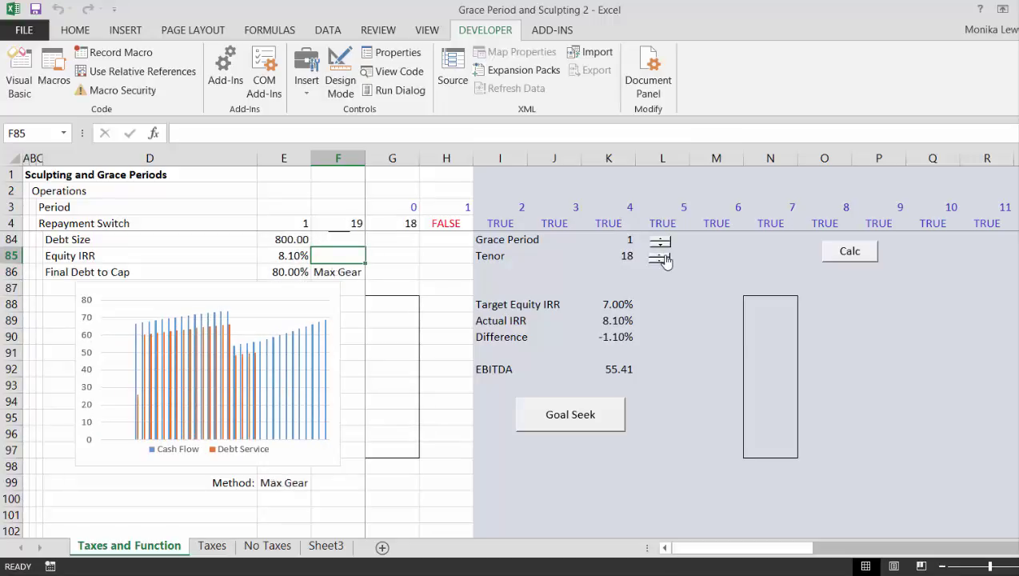
pyautogui.click(664, 261)
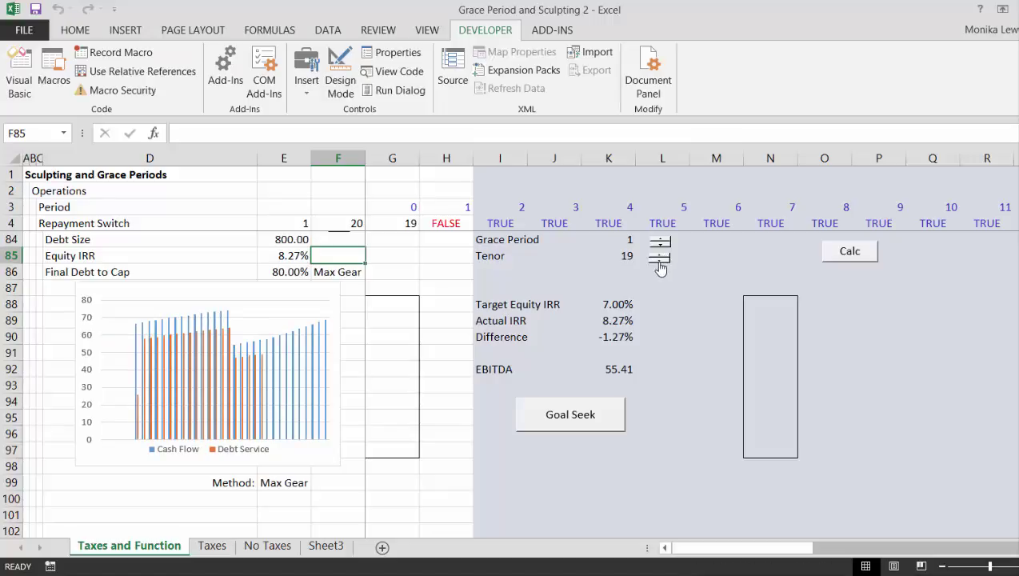
pyautogui.click(660, 260)
pyautogui.click(660, 260)
pyautogui.click(590, 416)
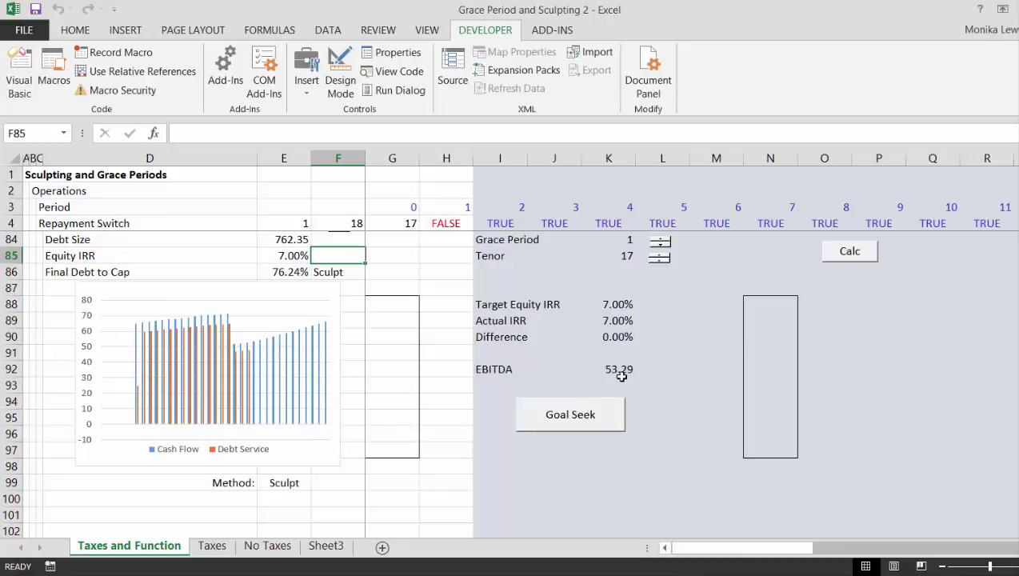
# Step: Set the tenor to 20 and run the Goal Seek macro to solve for EBITDA
pyautogui.press('Up')
pyautogui.press('Up')
pyautogui.press('Up')
pyautogui.press('Up')
pyautogui.press('Up')
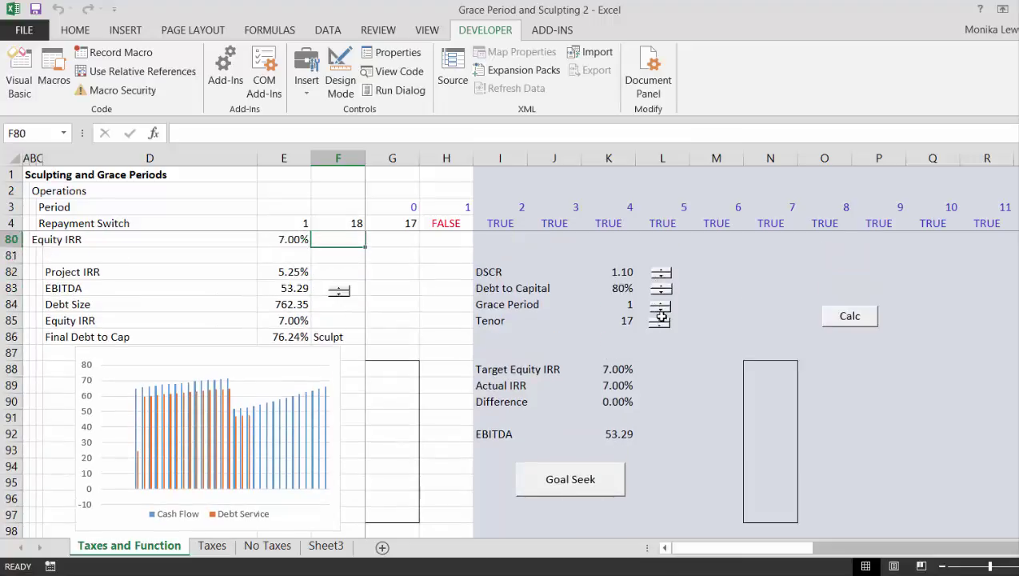
pyautogui.click(662, 321)
pyautogui.click(662, 321)
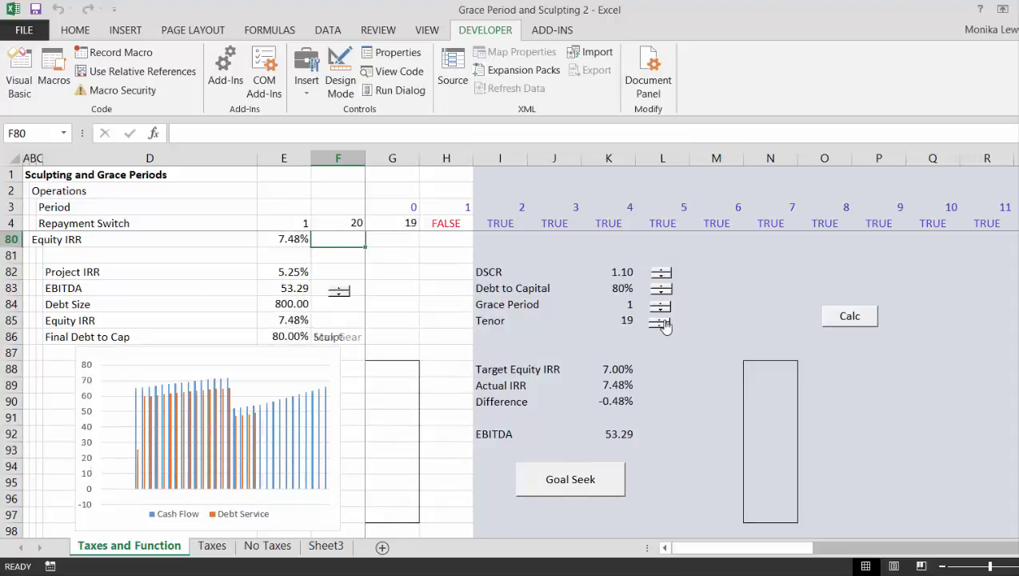
pyautogui.click(663, 321)
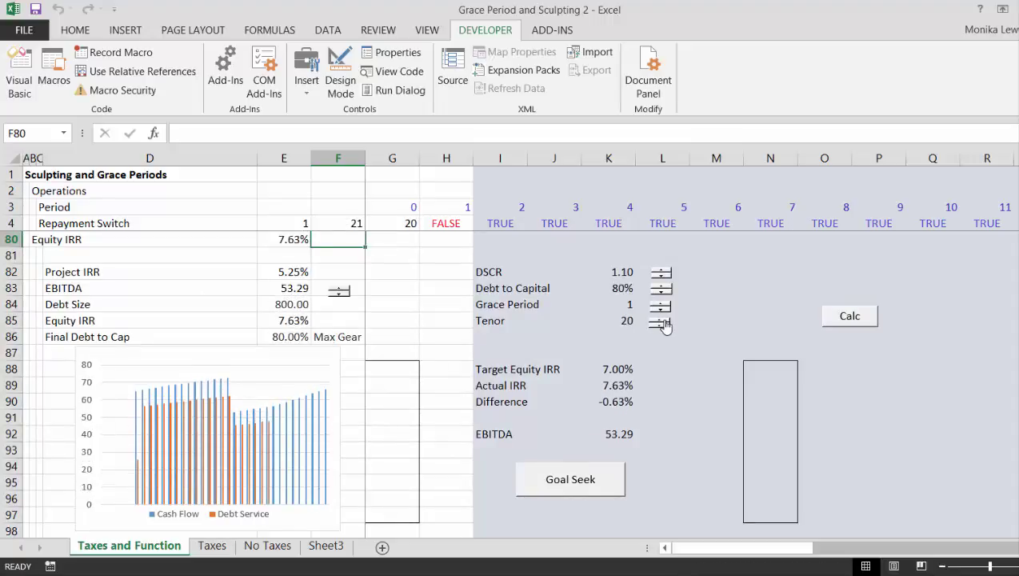
pyautogui.click(586, 478)
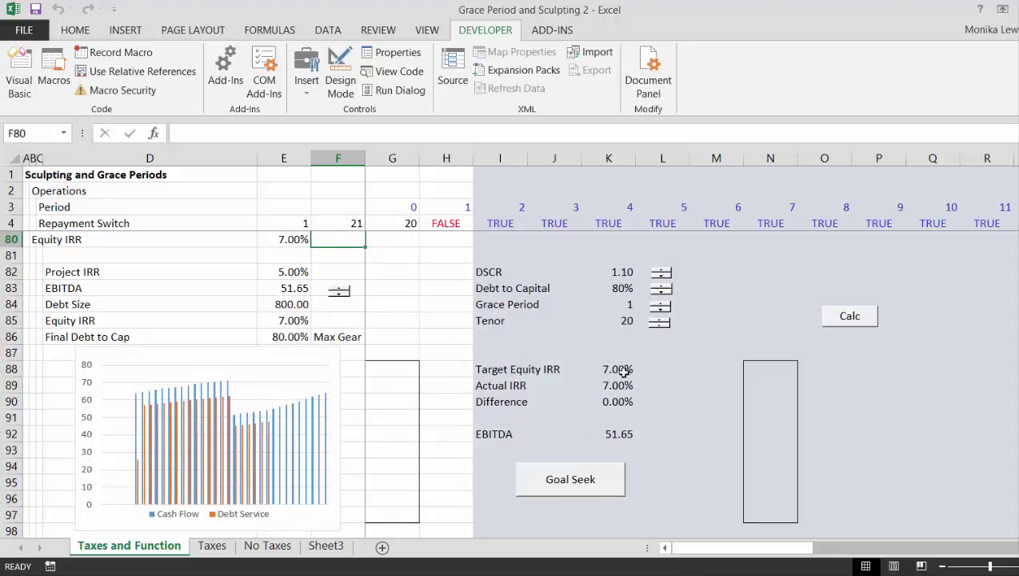
# Step: Raise Debt to Capital to 86% and re-solve EBITDA with the Goal Seek macro
pyautogui.click(663, 288)
pyautogui.click(663, 288)
pyautogui.click(662, 288)
pyautogui.click(662, 288)
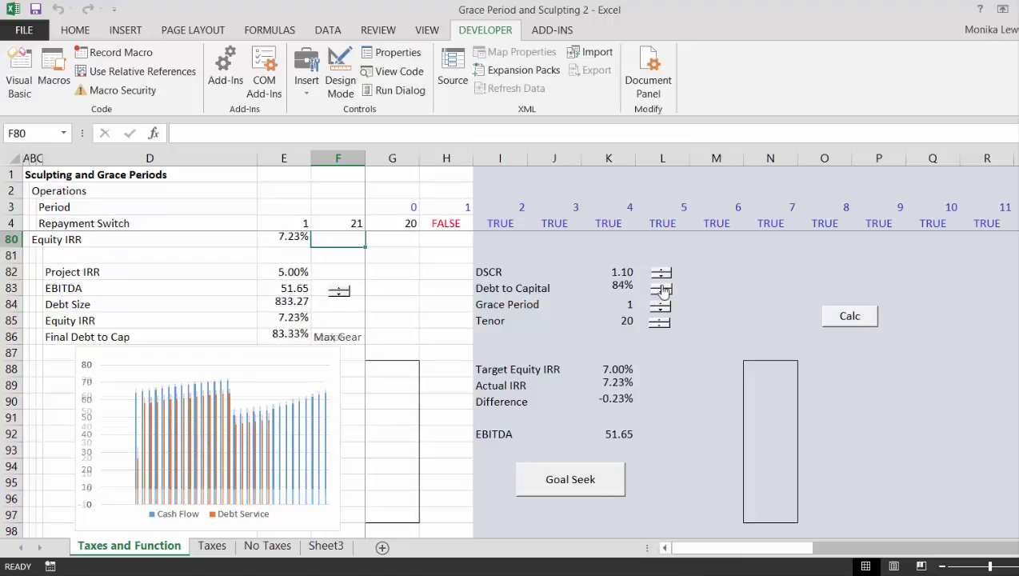
pyautogui.click(662, 286)
pyautogui.click(662, 287)
pyautogui.click(605, 495)
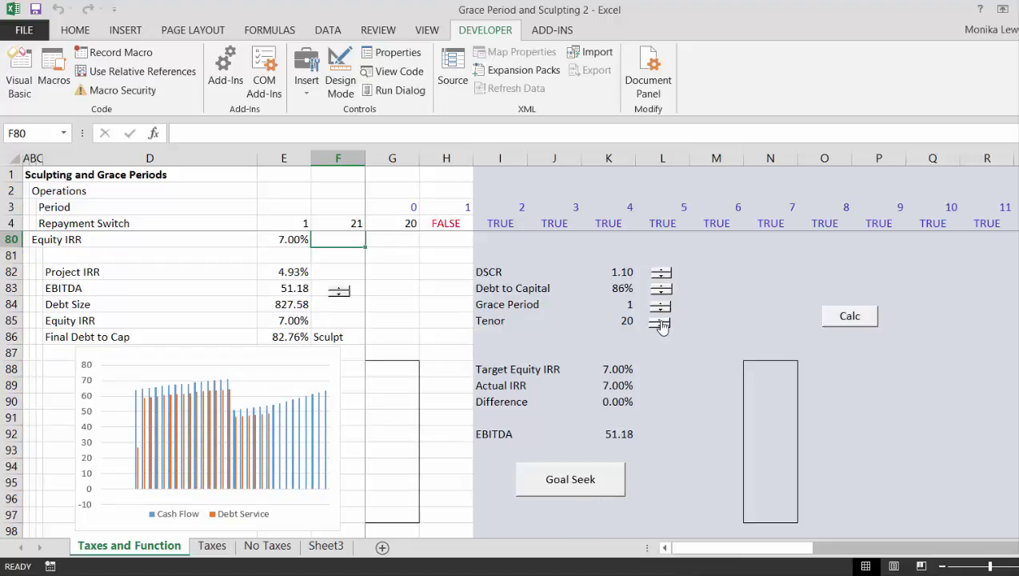
# Step: Re-solve EBITDA with the Goal Seek macro for a tenor of 21 and a grace period of 3
pyautogui.click(661, 318)
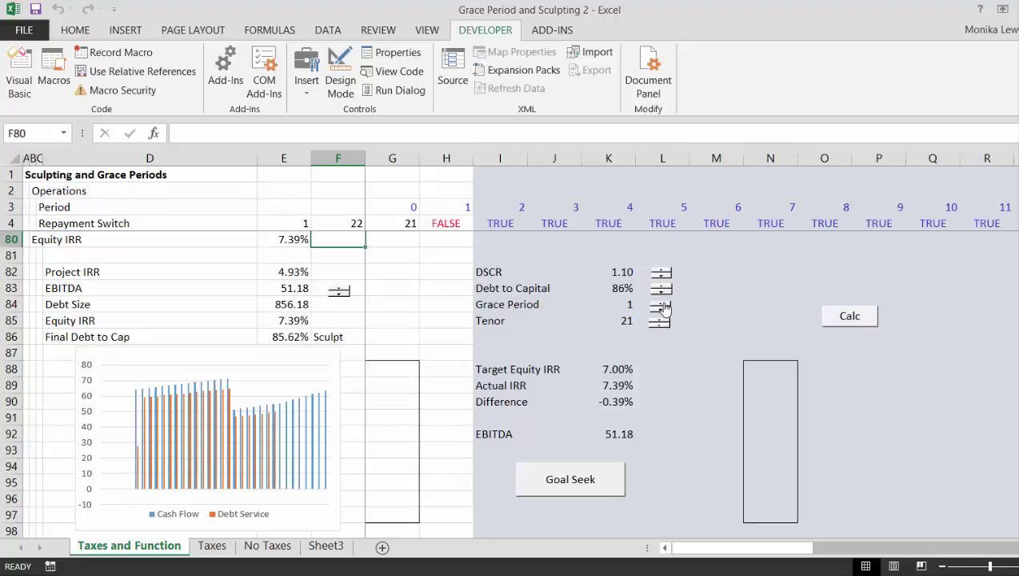
pyautogui.click(662, 303)
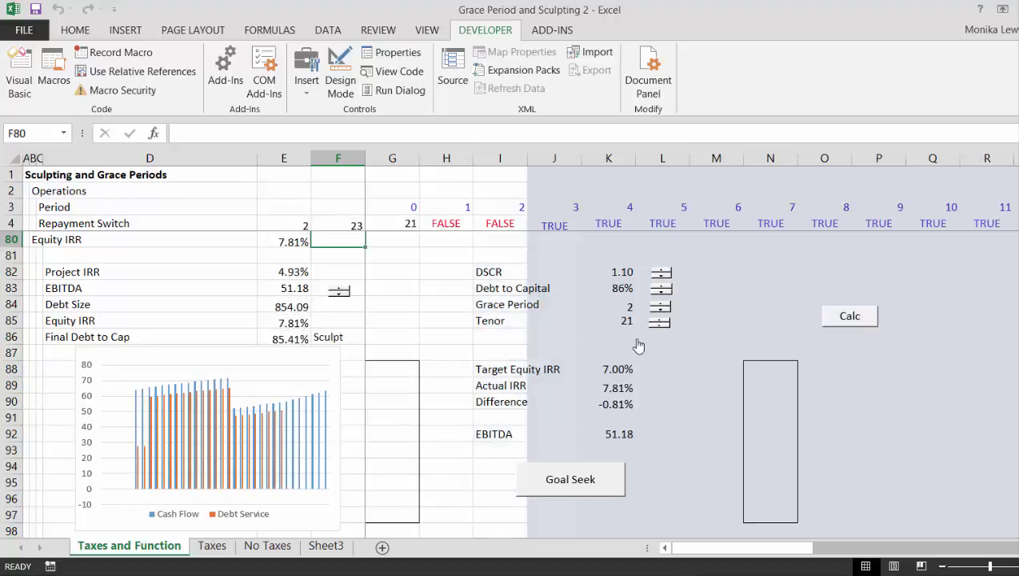
pyautogui.click(565, 488)
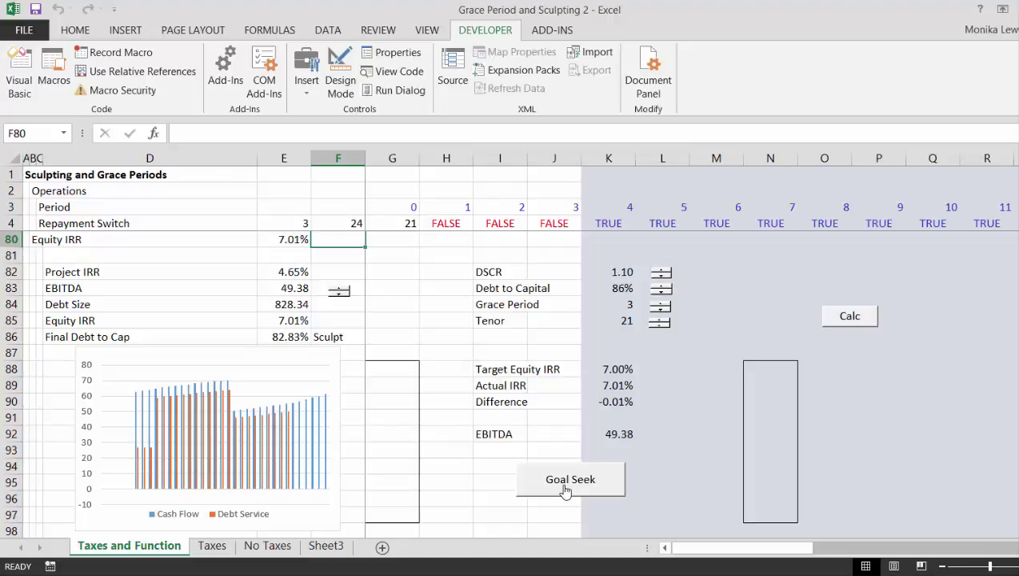
# Step: Extend the grace period to 6 and re-solve EBITDA with the Goal Seek macro
pyautogui.click(660, 307)
pyautogui.click(660, 307)
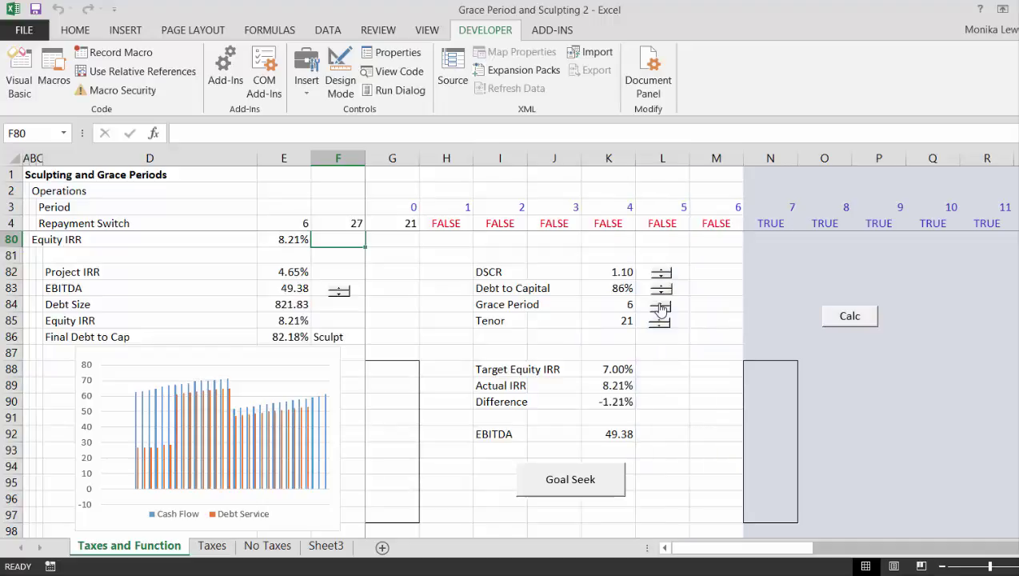
pyautogui.click(585, 480)
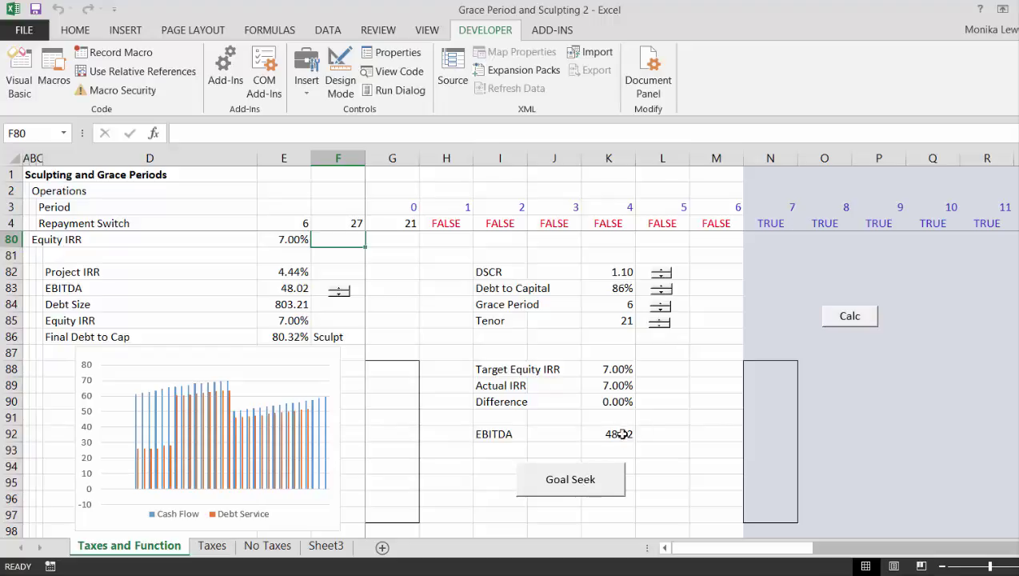
# Step: Review the model upward from the Equity IRR summary through DSCR, Profit and Loss and debt sizing to the Operations section
pyautogui.press('Left')
pyautogui.press('Left')
pyautogui.press('Left')
pyautogui.press('Left')
pyautogui.press('Left')
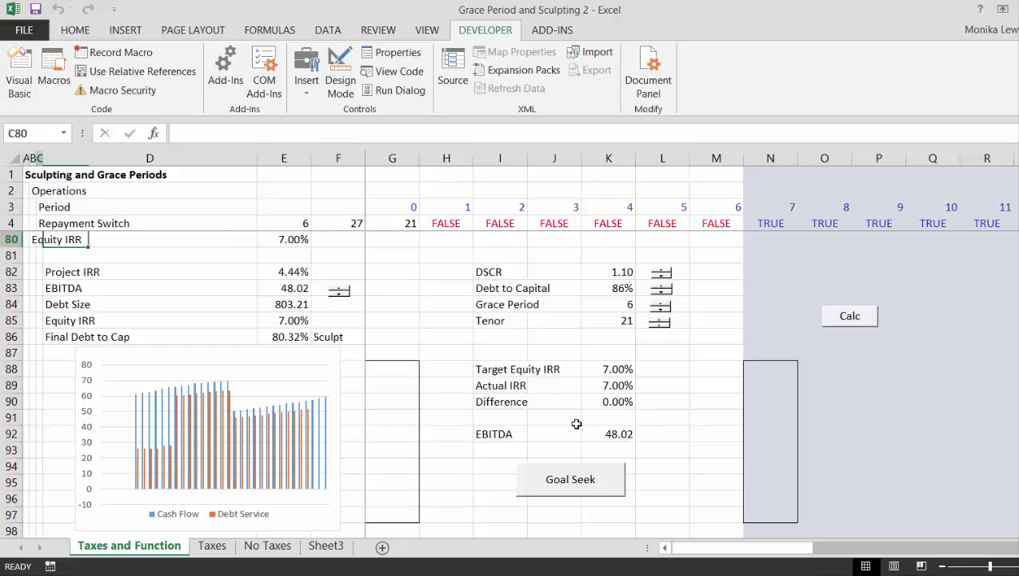
pyautogui.press('Up')
pyautogui.press('Up')
pyautogui.press('Up')
pyautogui.press('Up')
pyautogui.press('Up')
pyautogui.press('Up')
pyautogui.press('Up')
pyautogui.press('Up')
pyautogui.press('Up')
pyautogui.press('Up')
pyautogui.press('Up')
pyautogui.press('Up')
pyautogui.press('Up')
pyautogui.press('Up')
pyautogui.press('Up')
pyautogui.press('Up')
pyautogui.press('Up')
pyautogui.press('Up')
pyautogui.press('Up')
pyautogui.press('Up')
pyautogui.press('Up')
pyautogui.press('Up')
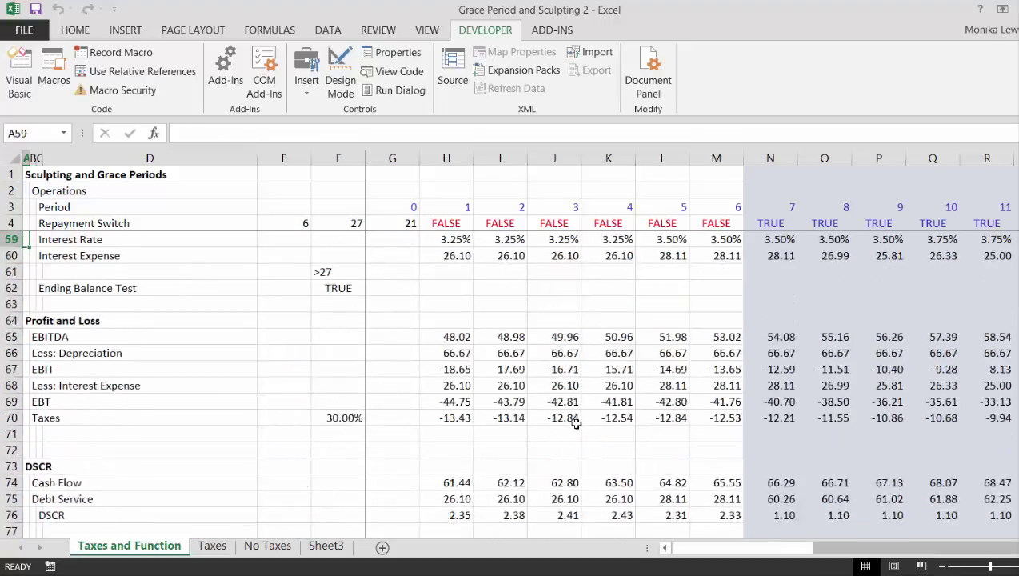
pyautogui.press('Up')
pyautogui.press('Up')
pyautogui.press('Up')
pyautogui.press('Up')
pyautogui.press('Up')
pyautogui.press('Up')
pyautogui.press('Up')
pyautogui.press('Up')
pyautogui.press('Up')
pyautogui.press('Up')
pyautogui.press('Up')
pyautogui.press('Up')
pyautogui.press('Up')
pyautogui.press('Up')
pyautogui.press('Up')
pyautogui.press('Up')
pyautogui.press('Up')
pyautogui.press('Up')
pyautogui.press('Up')
pyautogui.press('Up')
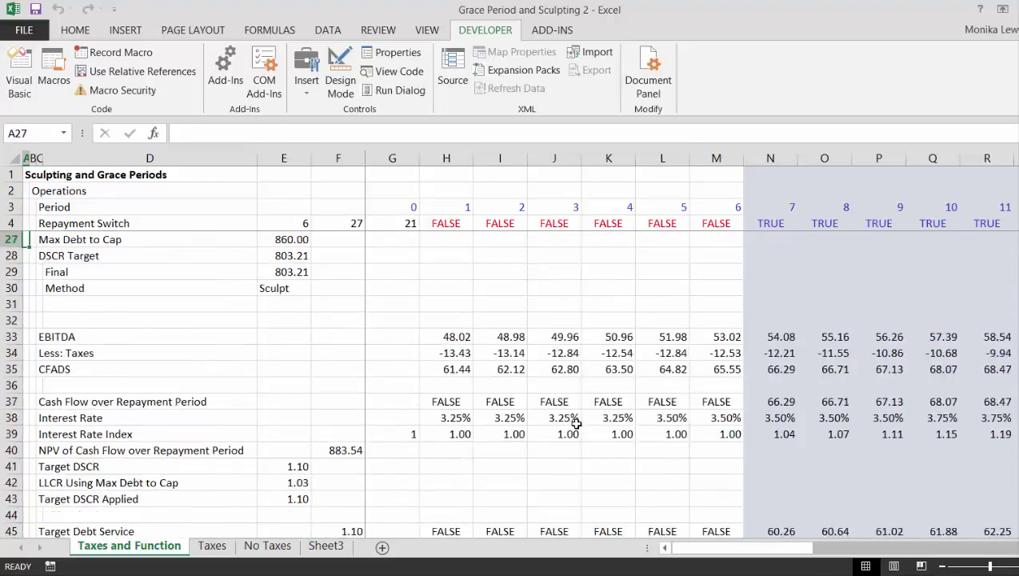
pyautogui.press('Up')
pyautogui.press('Up')
pyautogui.press('Up')
pyautogui.press('Up')
pyautogui.press('Up')
pyautogui.press('Up')
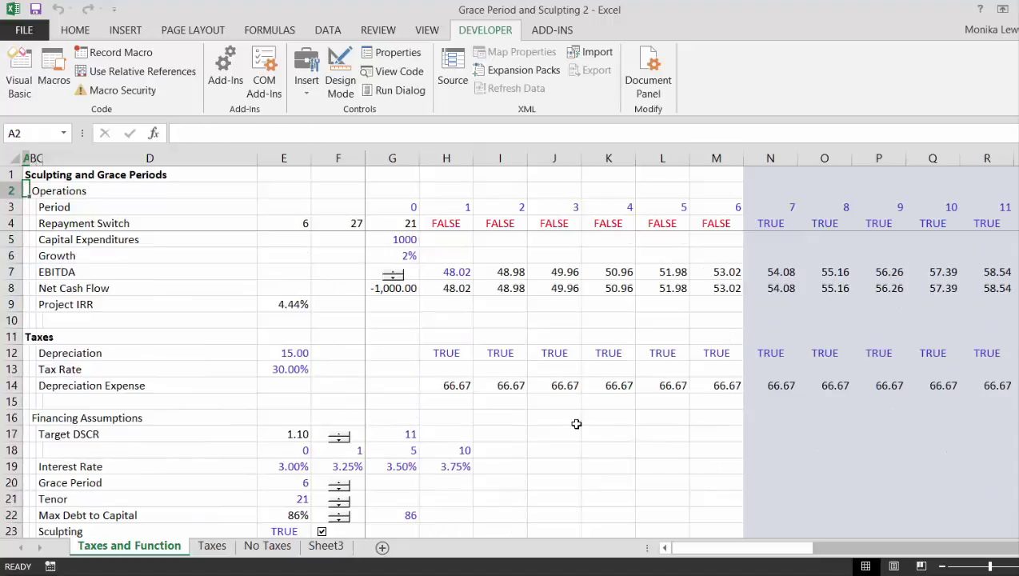
# Step: Examine the EBITDA row, the tax inputs, the Financing Assumptions and the Debt Size block down to the Method row
pyautogui.press('Down')
pyautogui.press('Down')
pyautogui.press('Down')
pyautogui.press('Down')
pyautogui.press('Down')
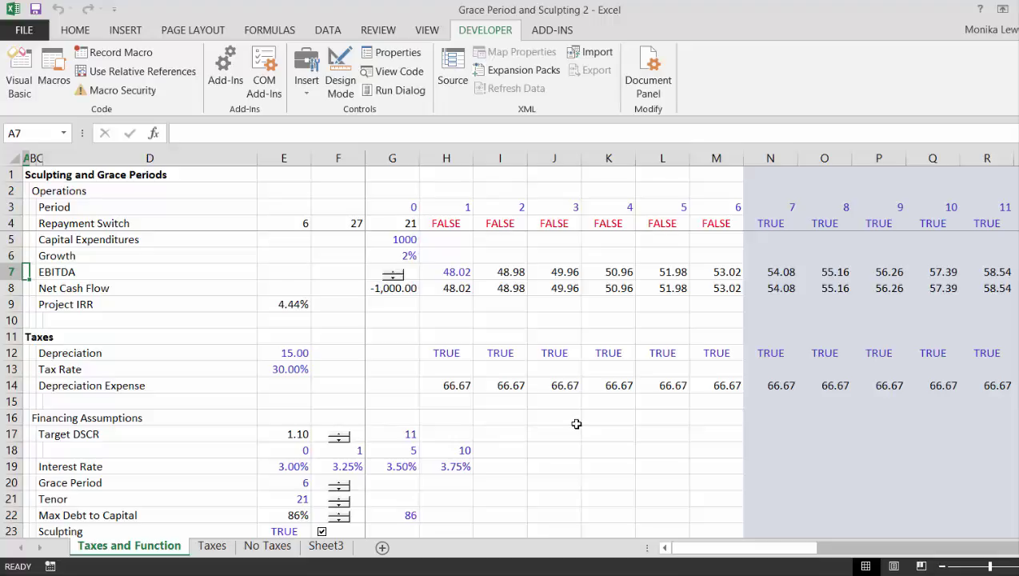
pyautogui.press('Down')
pyautogui.press('Down')
pyautogui.press('Down')
pyautogui.press('Down')
pyautogui.press('Down')
pyautogui.press('Down')
pyautogui.press('Down')
pyautogui.press('Down')
pyautogui.press('Down')
pyautogui.press('Down')
pyautogui.press('Down')
pyautogui.press('Down')
pyautogui.press('Down')
pyautogui.press('Down')
pyautogui.press('Down')
pyautogui.press('Down')
pyautogui.press('Down')
pyautogui.press('Down')
pyautogui.press('Down')
pyautogui.press('Down')
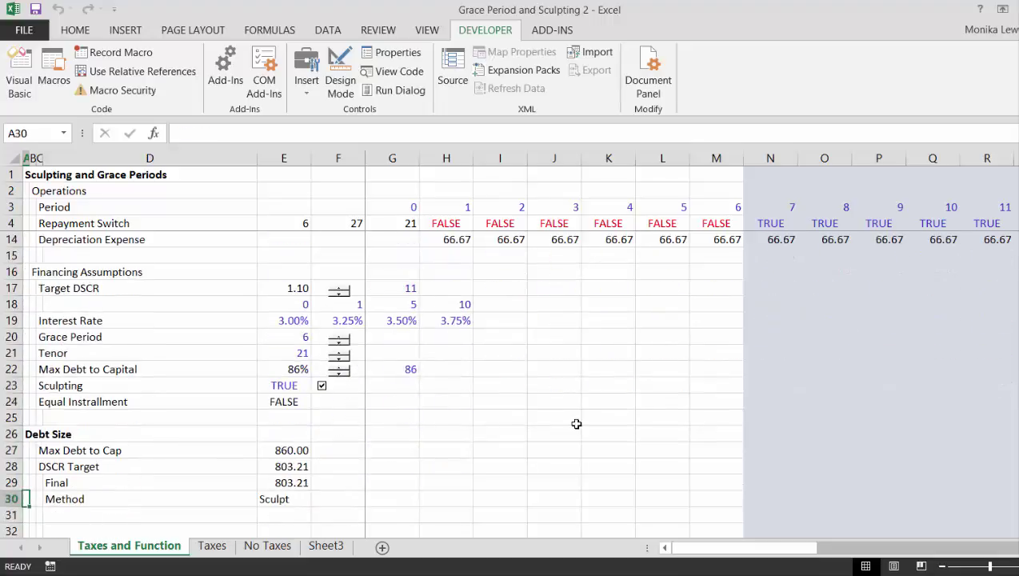
pyautogui.press('Up')
pyautogui.press('Up')
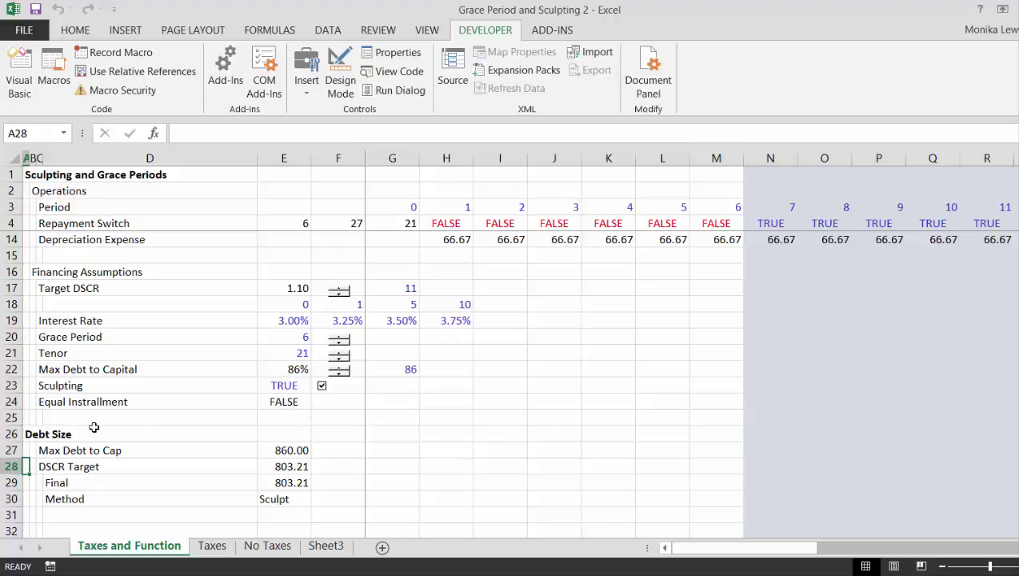
pyautogui.click(40, 415)
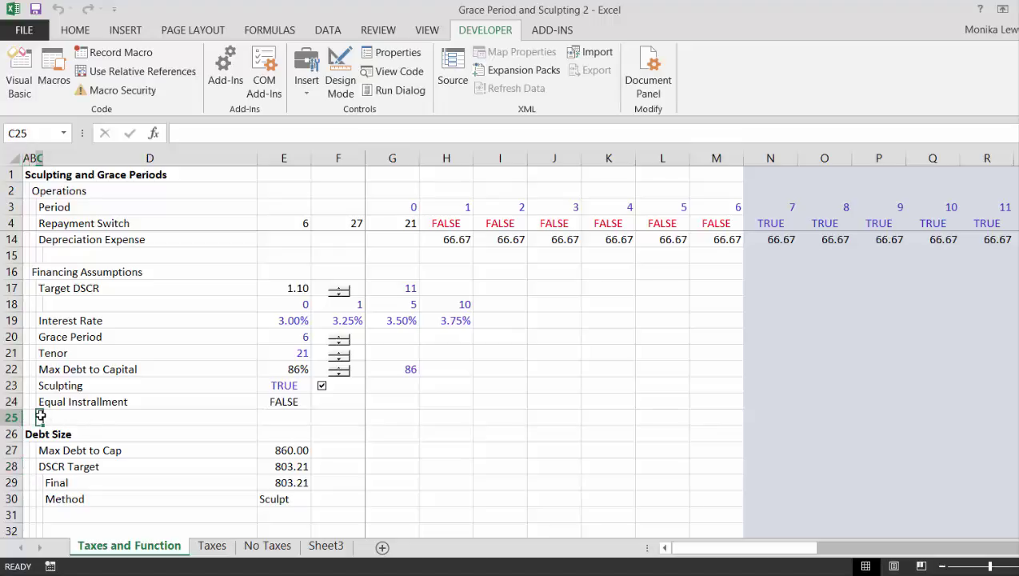
pyautogui.click(521, 419)
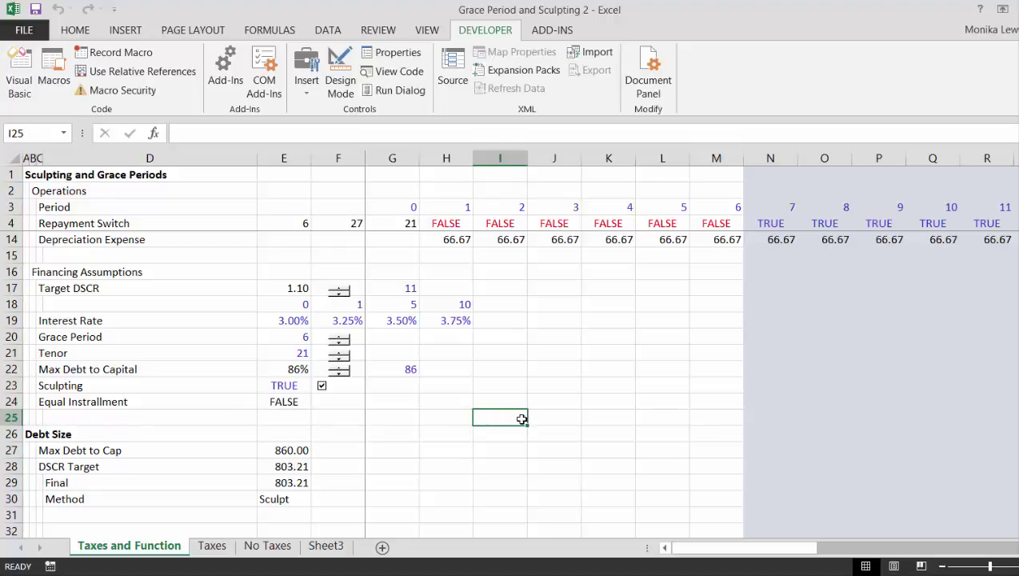